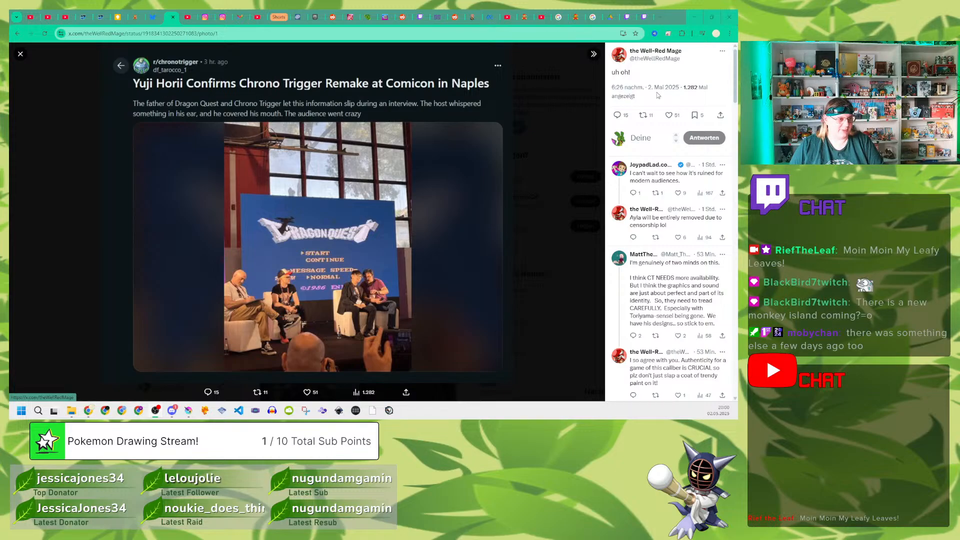
{"action": "left_click", "coordinate": [694, 16]}
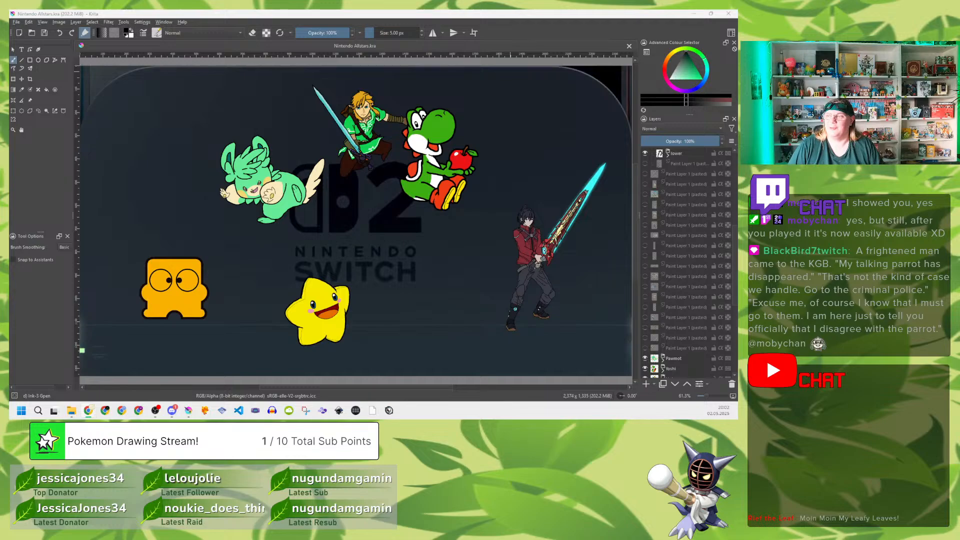
{"action": "left_click_drag", "start_coordinate": [700, 10], "coordinate": [489, 55]}
{"action": "double_click", "coordinate": [488, 55]}
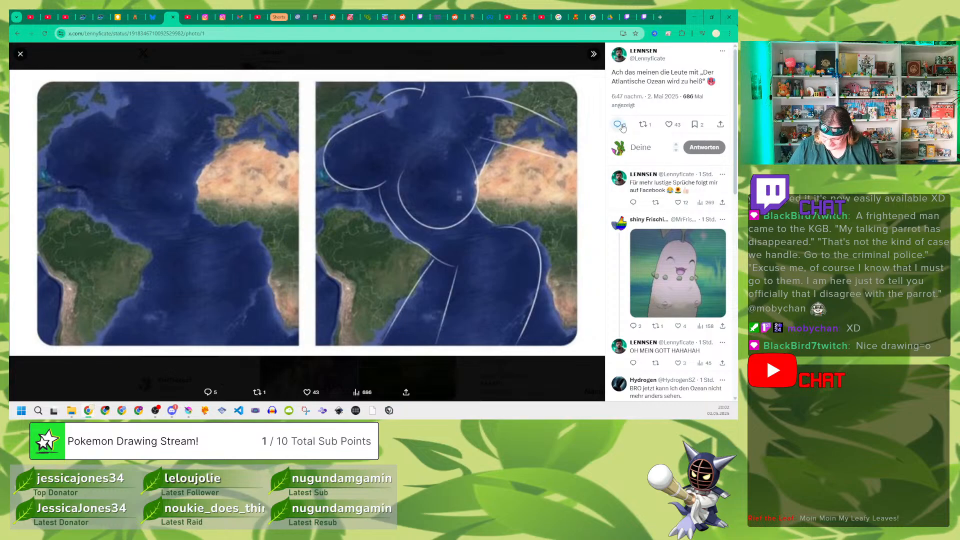
Step: Like the post with the Atlantic Ocean map picture and switch back to the Nintendo Allstars drawing in Krita
{"action": "left_click", "coordinate": [669, 126]}
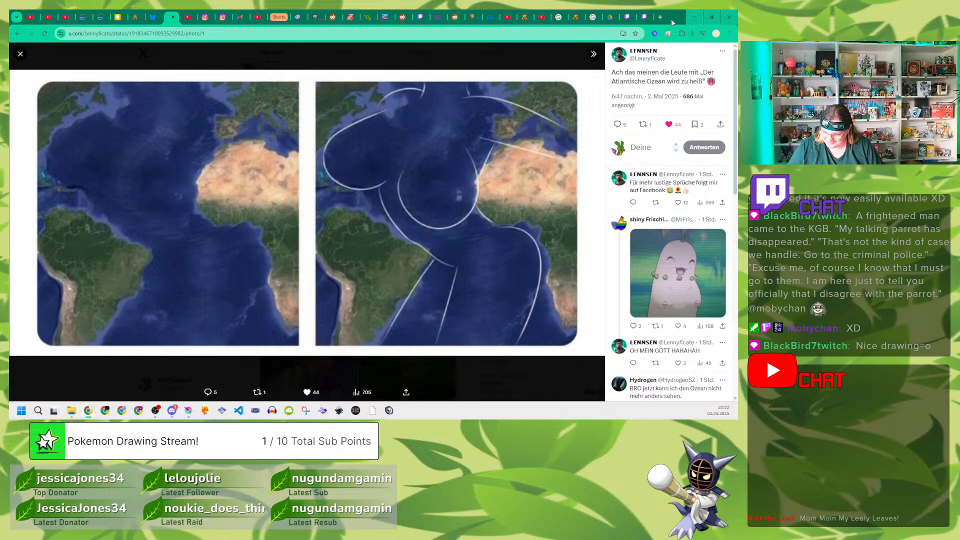
{"action": "left_click_drag", "start_coordinate": [674, 19], "coordinate": [674, 9]}
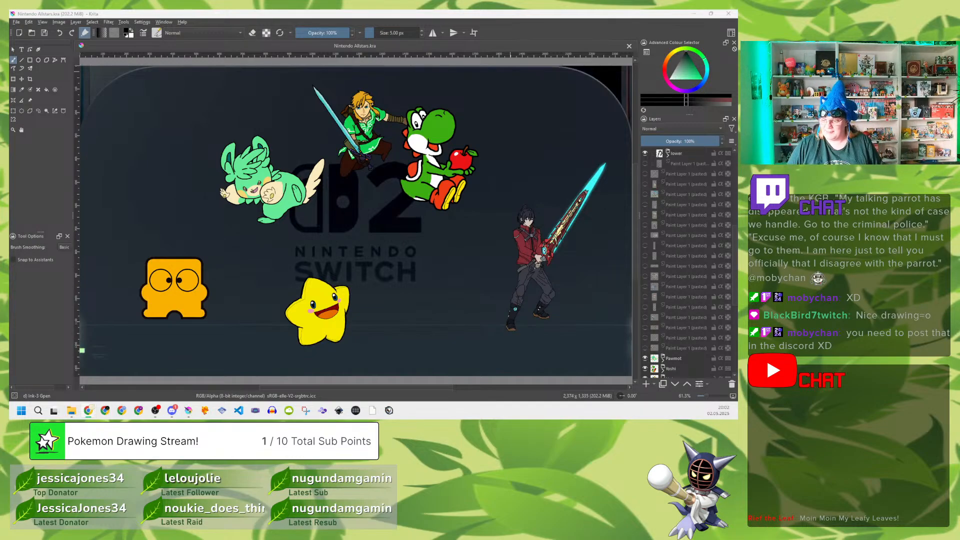
{"action": "left_click", "coordinate": [539, 23]}
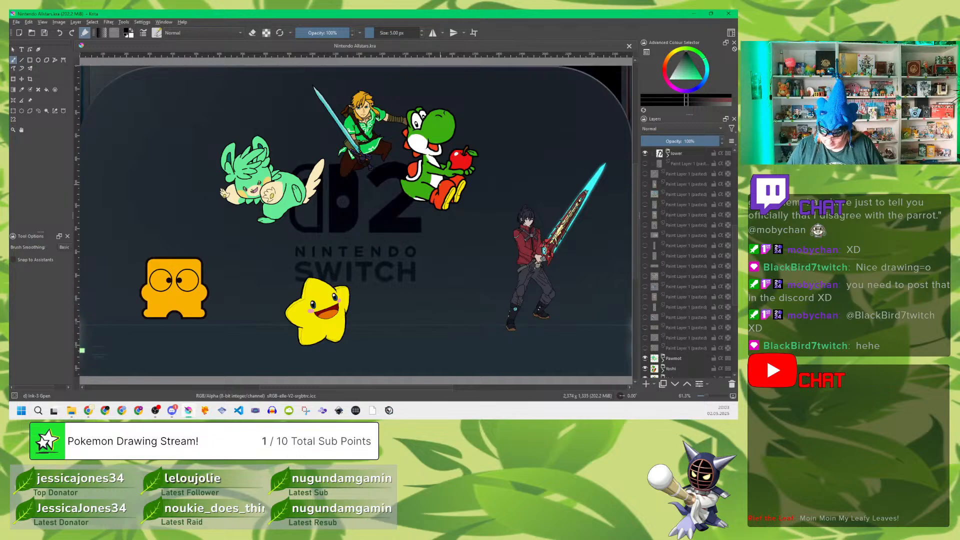
Step: Collapse the Noah layer group and make the pasted blue slime reference layer visible
{"action": "key", "text": "minus"}
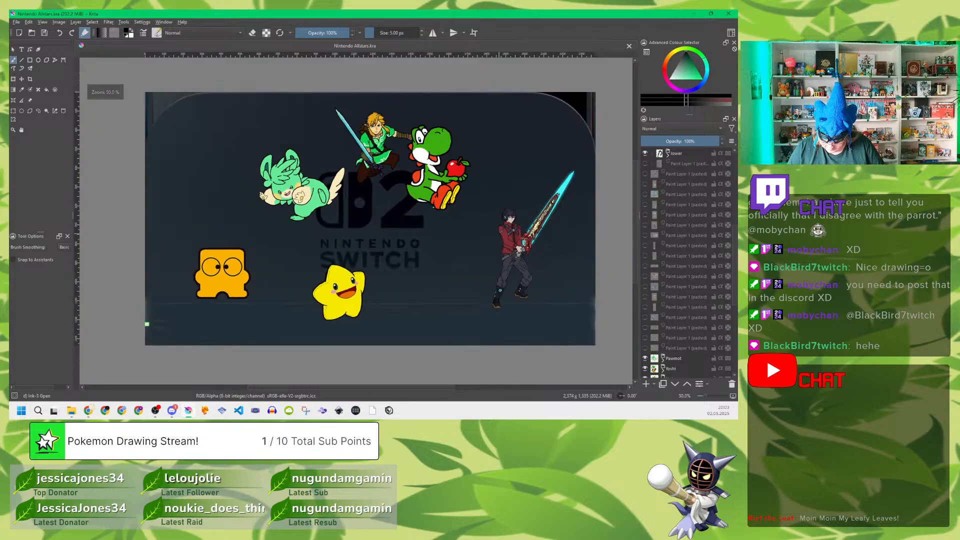
{"action": "scroll", "coordinate": [669, 190], "scroll_direction": "up", "scroll_amount": 7}
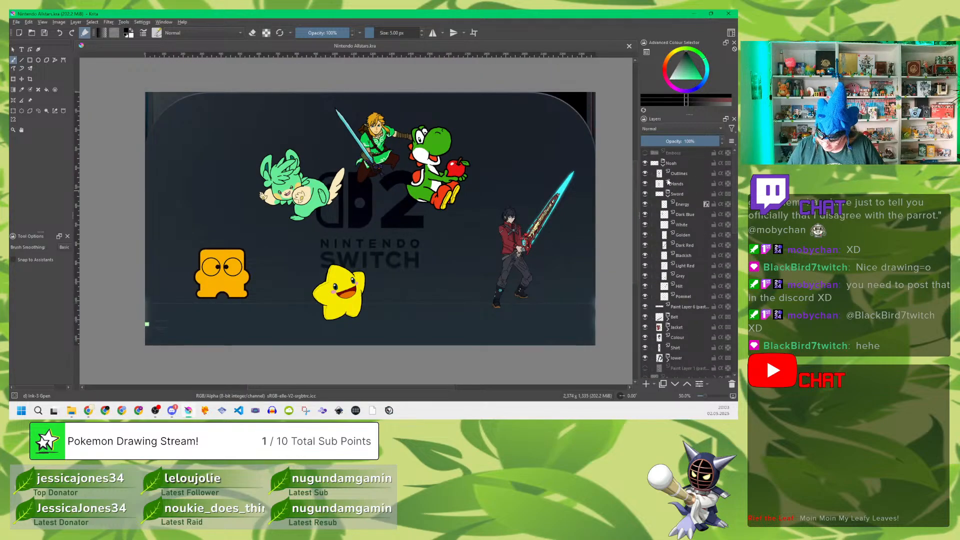
{"action": "left_click", "coordinate": [663, 166]}
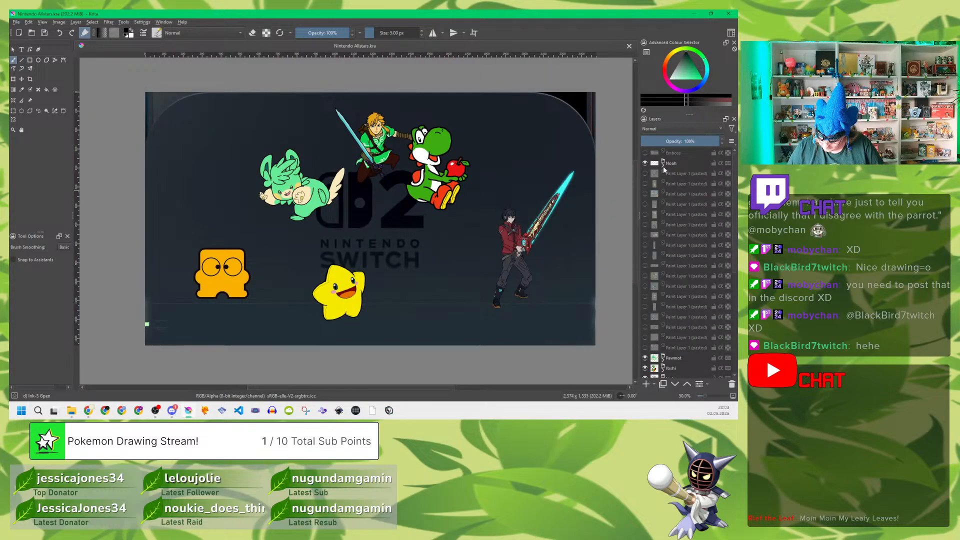
{"action": "mouse_move", "coordinate": [676, 175]}
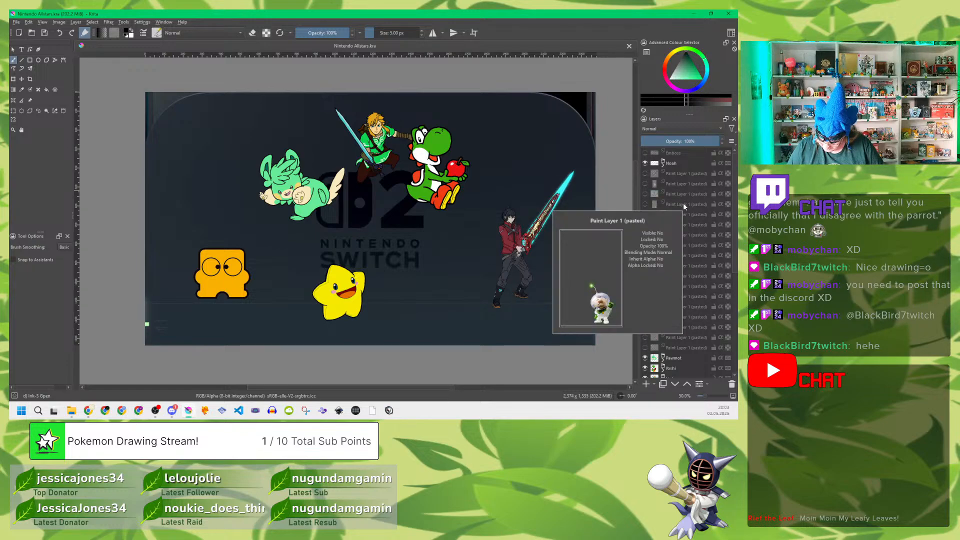
{"action": "mouse_move", "coordinate": [685, 223]}
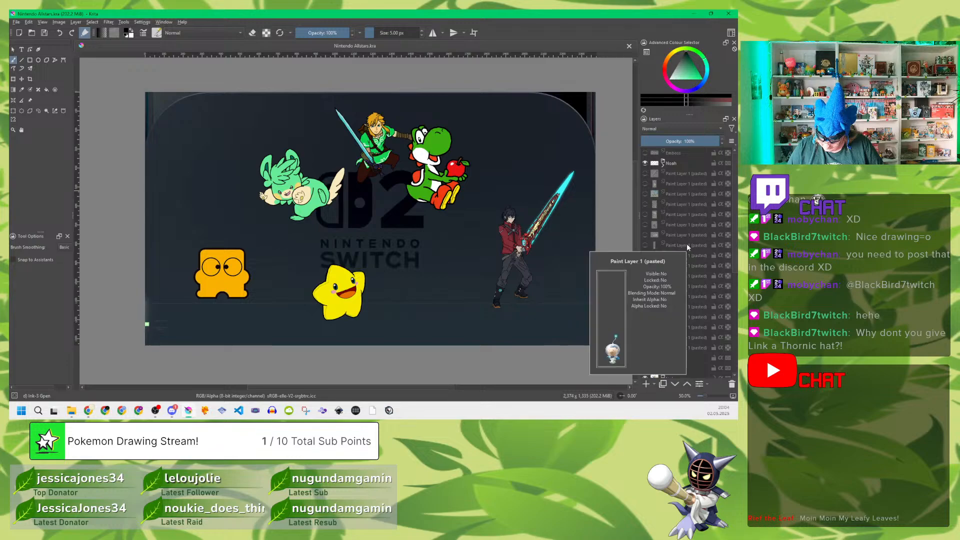
{"action": "left_click", "coordinate": [646, 245]}
{"action": "left_click", "coordinate": [647, 245]}
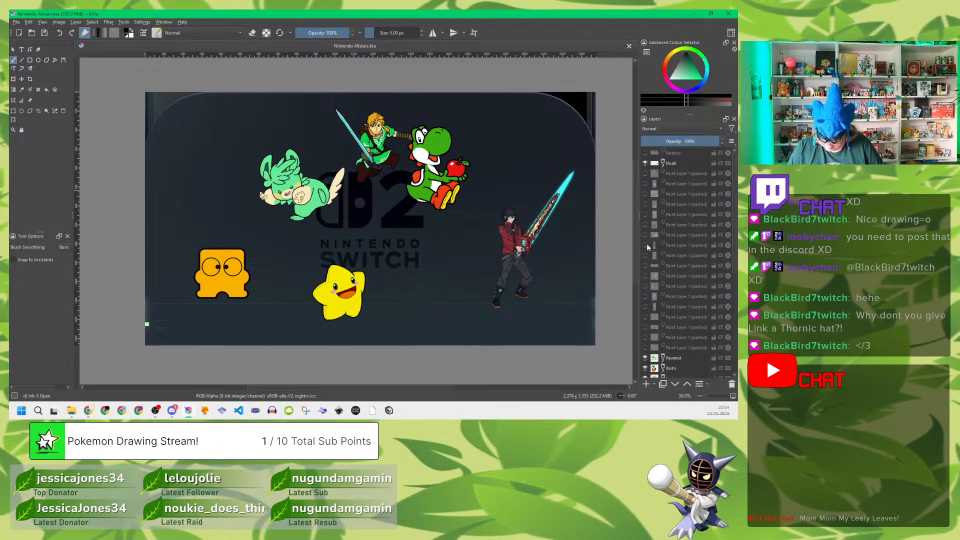
{"action": "left_click", "coordinate": [681, 286]}
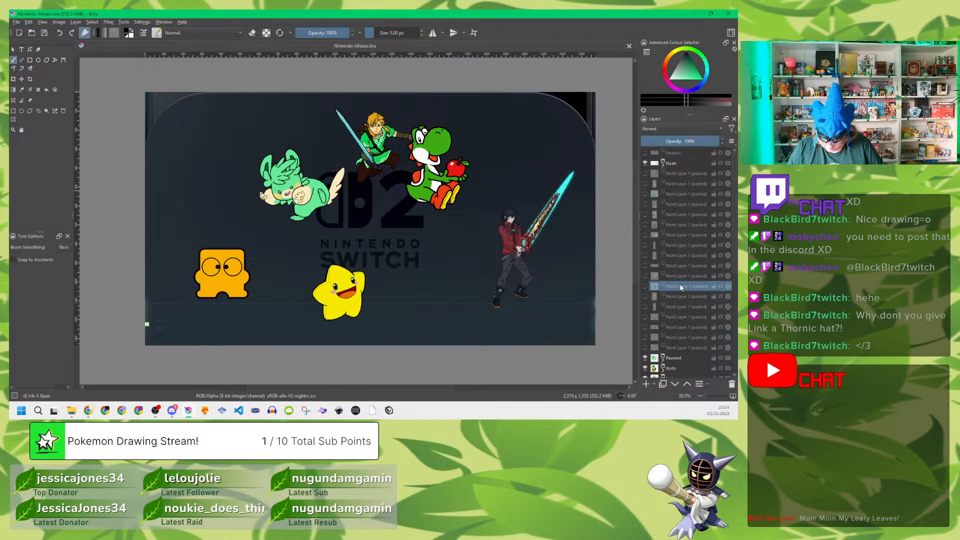
{"action": "left_click", "coordinate": [645, 286]}
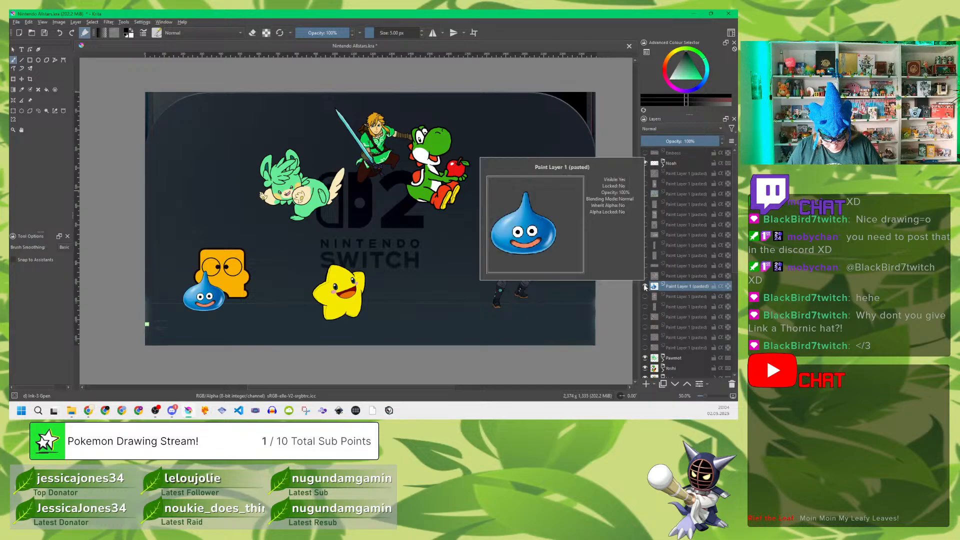
Step: Put the pasted blue slime layer into a new layer group named Slime
{"action": "scroll", "coordinate": [209, 282], "scroll_direction": "up", "scroll_amount": 4}
{"action": "left_click_drag", "start_coordinate": [199, 309], "coordinate": [349, 201]}
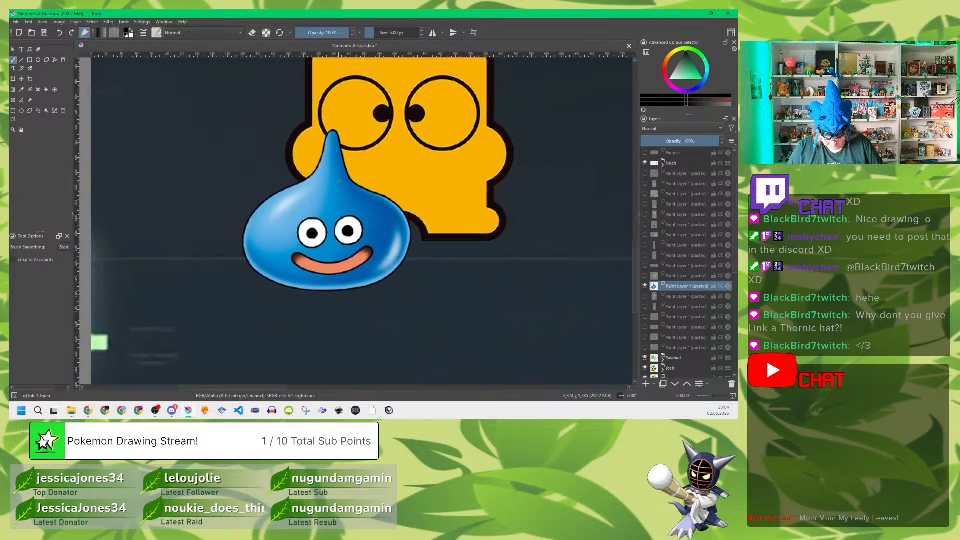
{"action": "scroll", "coordinate": [348, 201], "scroll_direction": "up", "scroll_amount": 1}
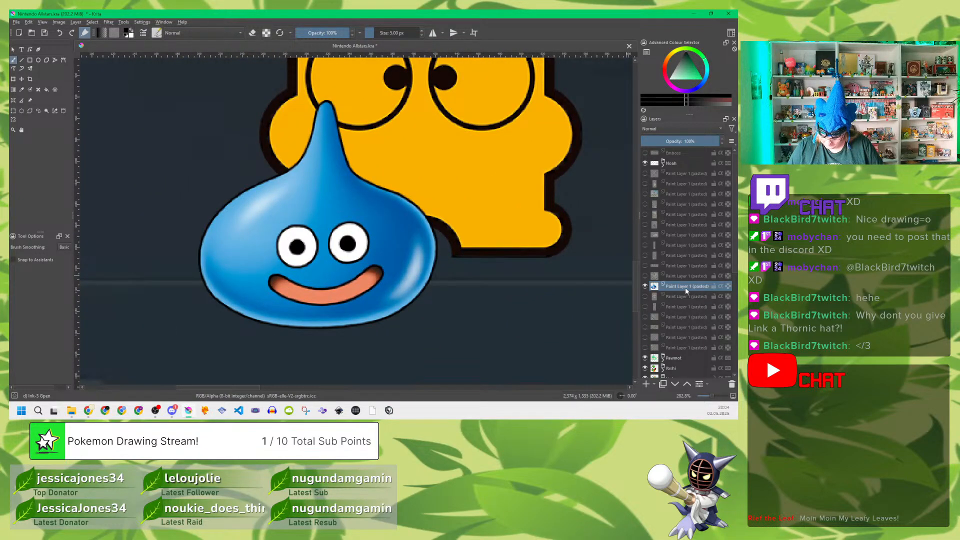
{"action": "mouse_move", "coordinate": [686, 289]}
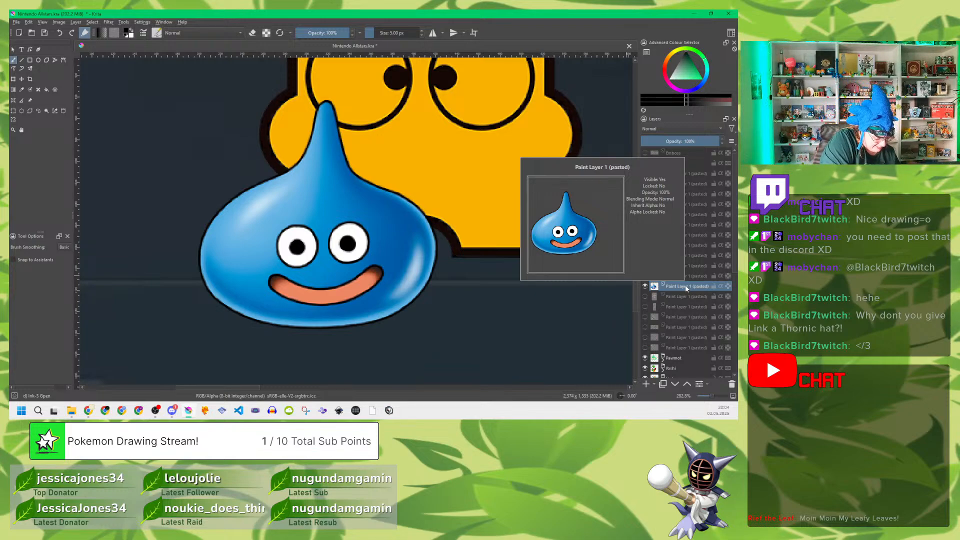
{"action": "key", "text": "ctrl+g"}
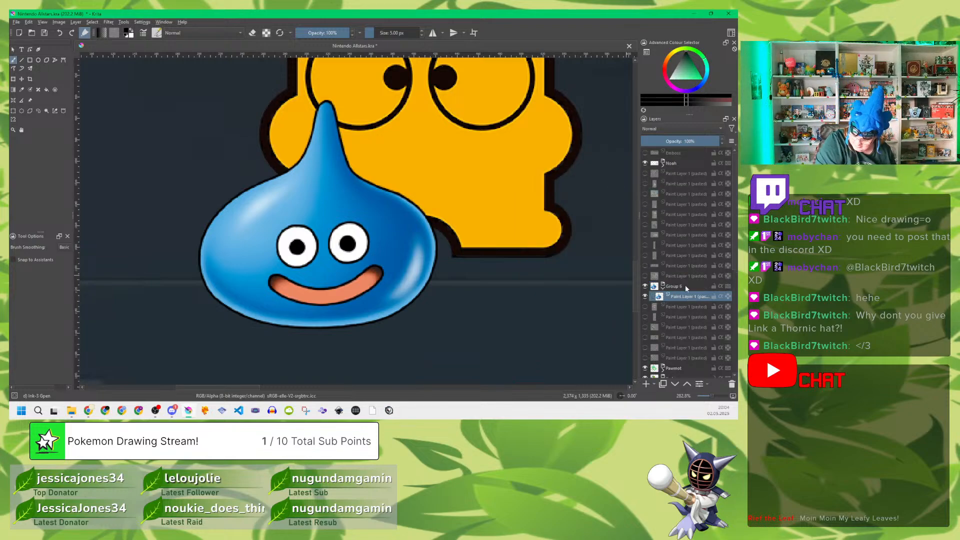
{"action": "double_click", "coordinate": [686, 286]}
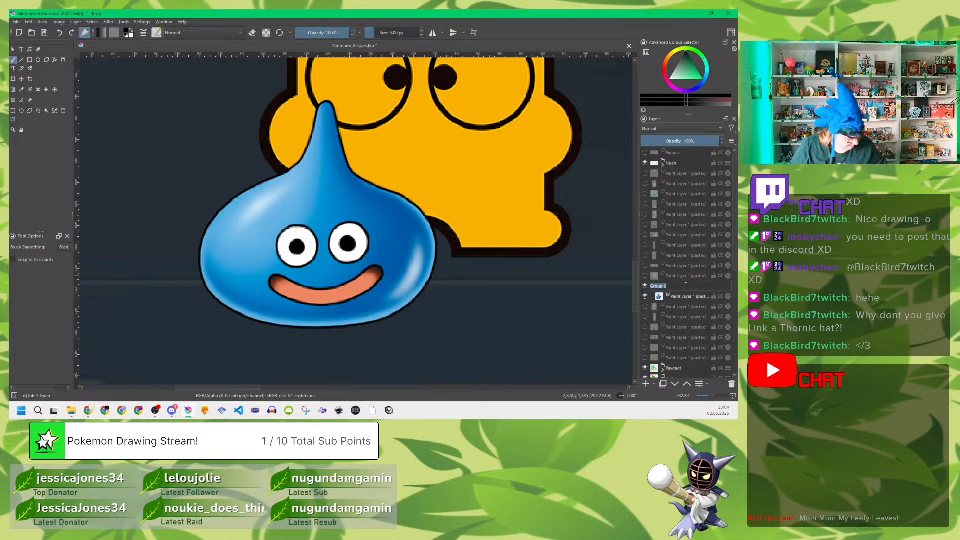
{"action": "type", "text": "Slime"}
{"action": "key", "text": "Return"}
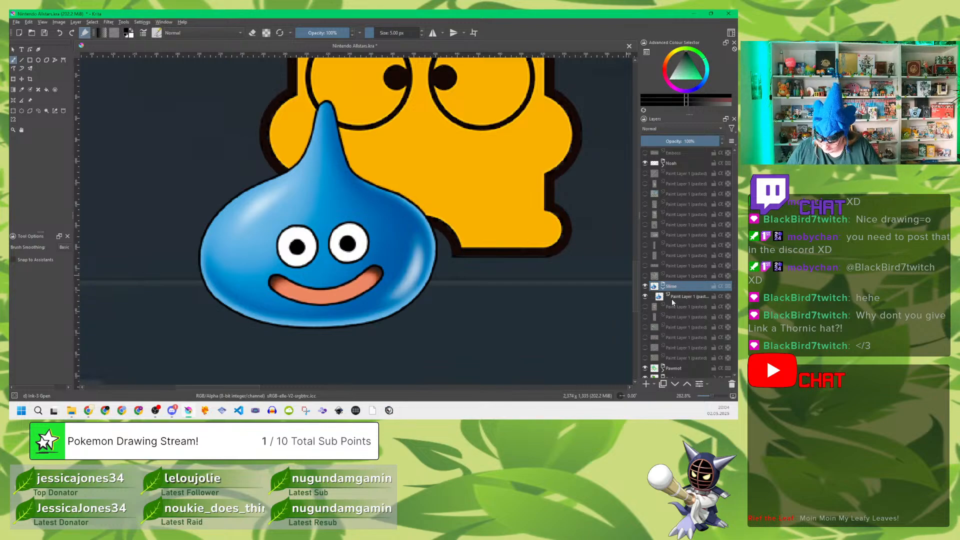
Step: Add a paint layer named Colour above the reference image in the Slime group
{"action": "left_click", "coordinate": [673, 297]}
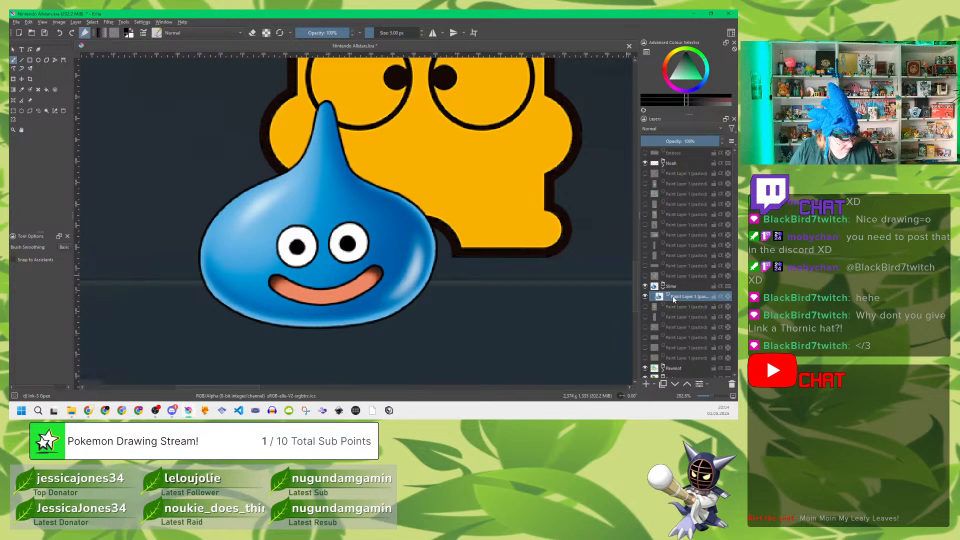
{"action": "key", "text": "Insert"}
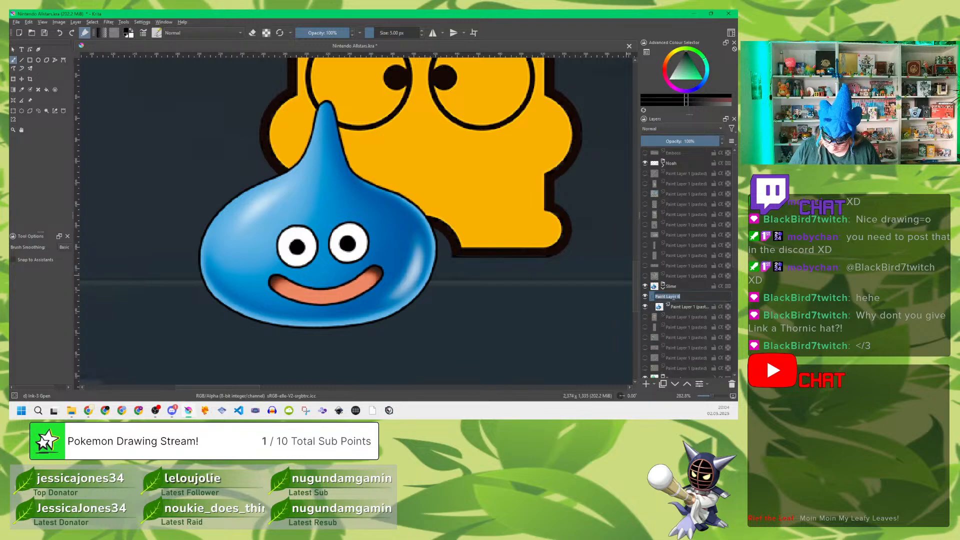
{"action": "double_click", "coordinate": [673, 296]}
{"action": "type", "text": "Colou"}
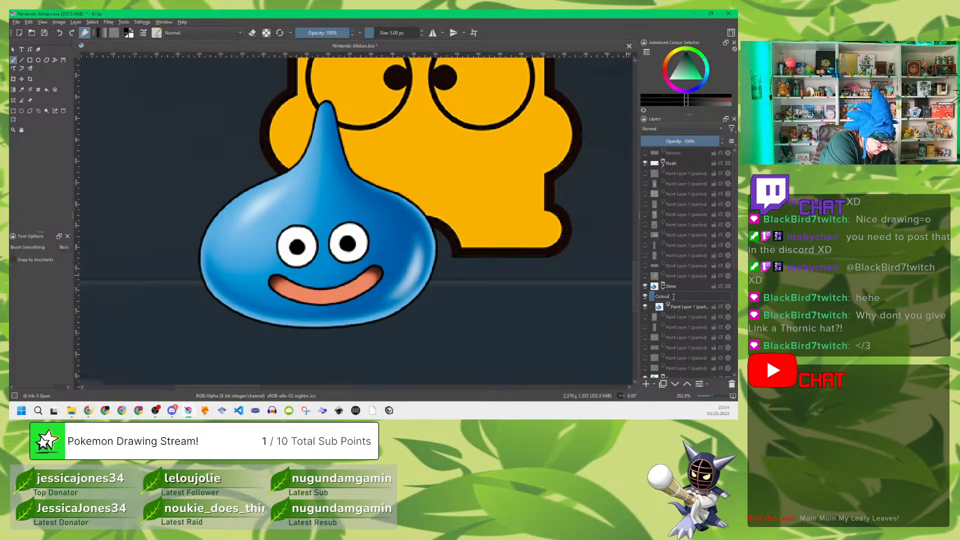
{"action": "type", "text": "r"}
{"action": "key", "text": "Return"}
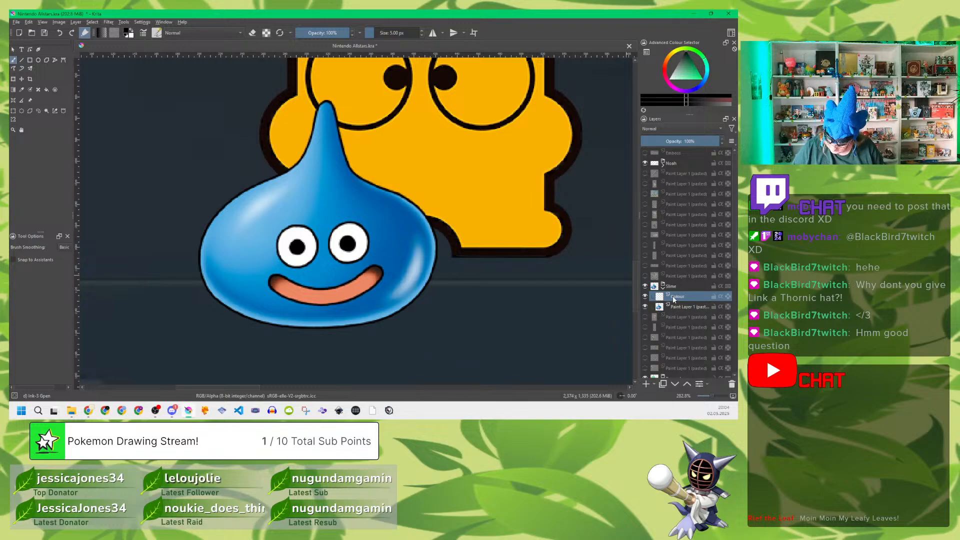
Step: Add a paint layer named Outlines above the Colour layer in the Slime group
{"action": "key", "text": "Insert"}
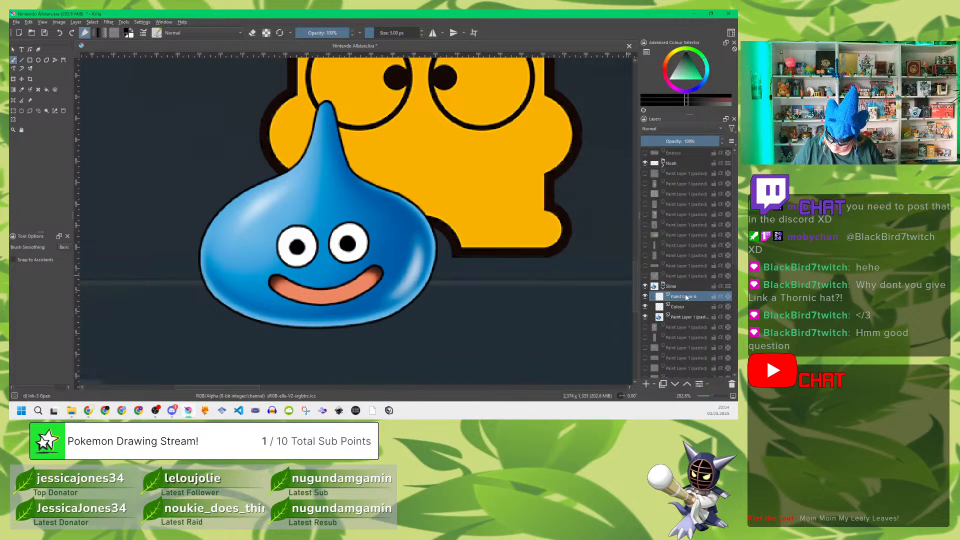
{"action": "double_click", "coordinate": [687, 297]}
{"action": "type", "text": "Outline"}
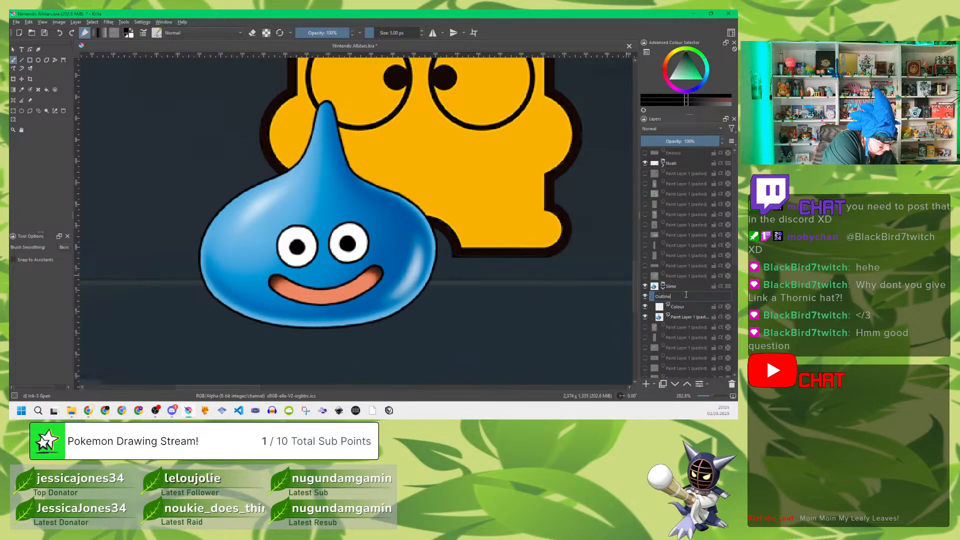
{"action": "key", "text": "Return"}
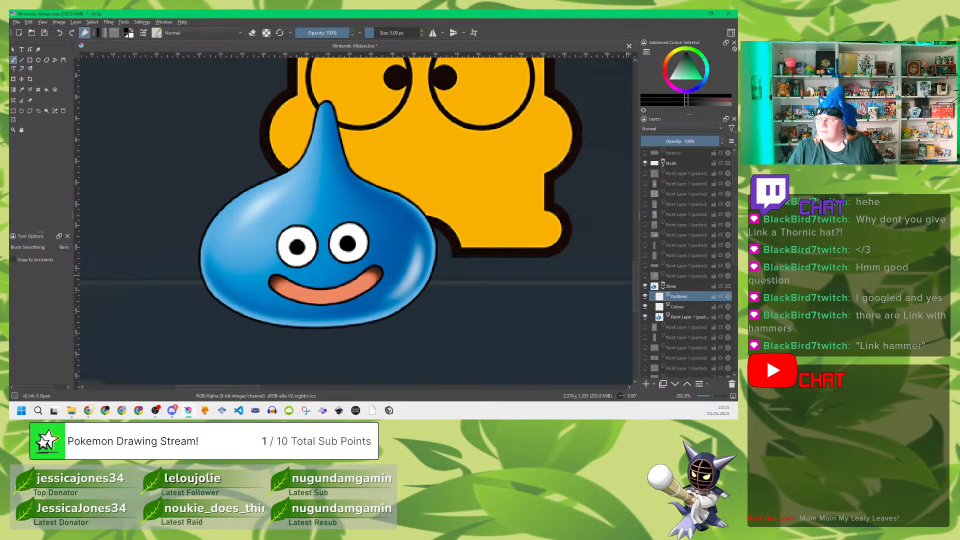
{"action": "key", "text": "alt+Tab"}
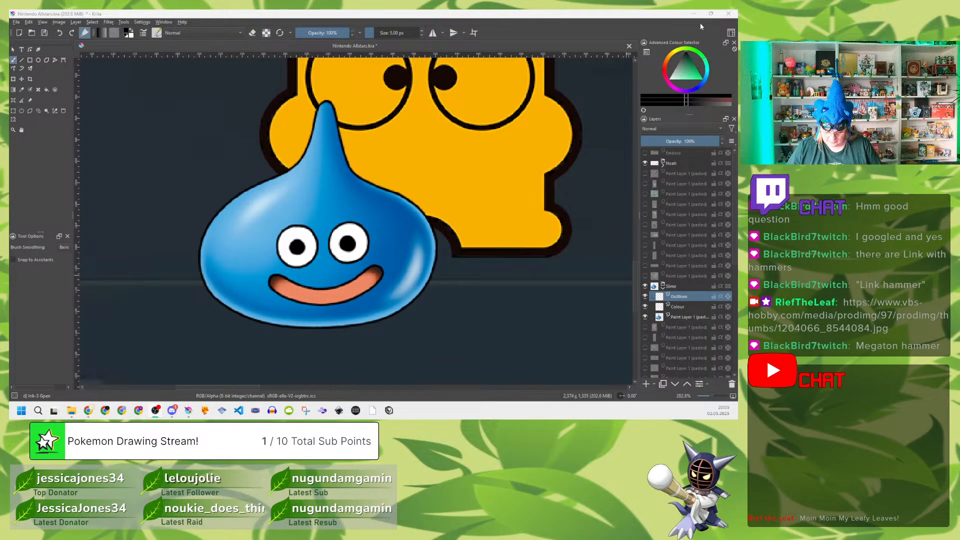
{"action": "left_click", "coordinate": [595, 22]}
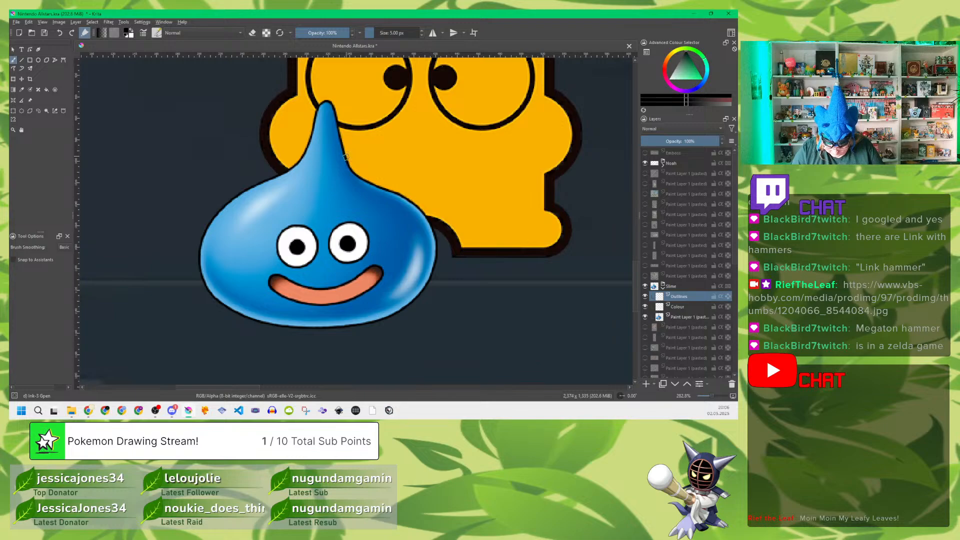
{"action": "left_click_drag", "start_coordinate": [346, 155], "coordinate": [359, 177]}
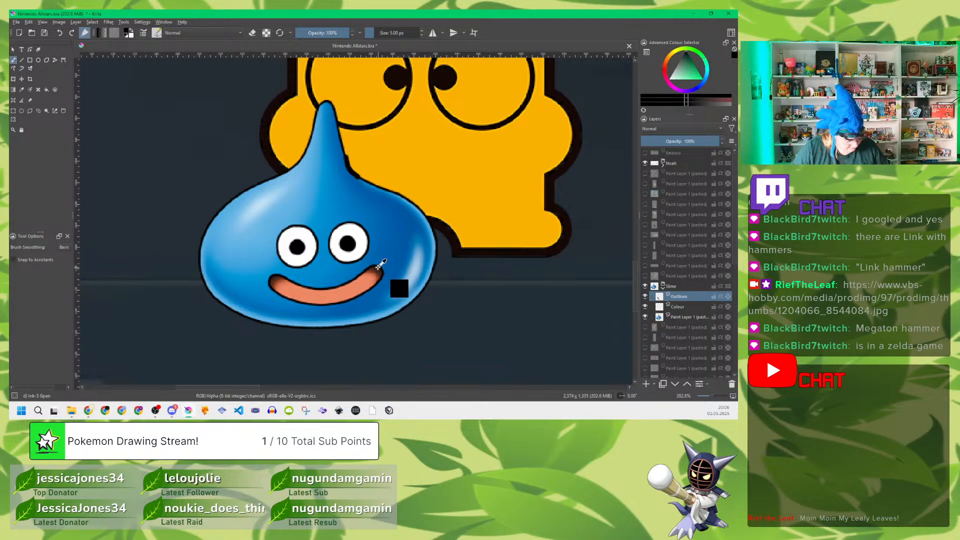
{"action": "key", "text": "ctrl+z"}
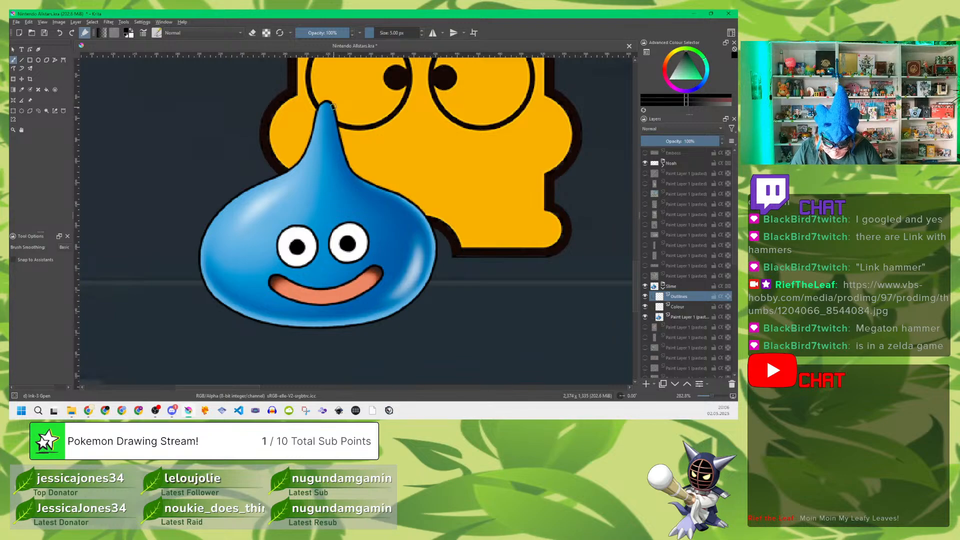
Step: Trace the contours of the slime's body and both eyes in black on the Outlines layer, and save the drawing
{"action": "mouse_move", "coordinate": [328, 101]}
{"action": "left_mouse_down"}
{"action": "mouse_move", "coordinate": [350, 169]}
{"action": "mouse_move", "coordinate": [417, 208]}
{"action": "mouse_move", "coordinate": [428, 229]}
{"action": "mouse_move", "coordinate": [435, 263]}
{"action": "mouse_move", "coordinate": [413, 301]}
{"action": "left_mouse_up"}
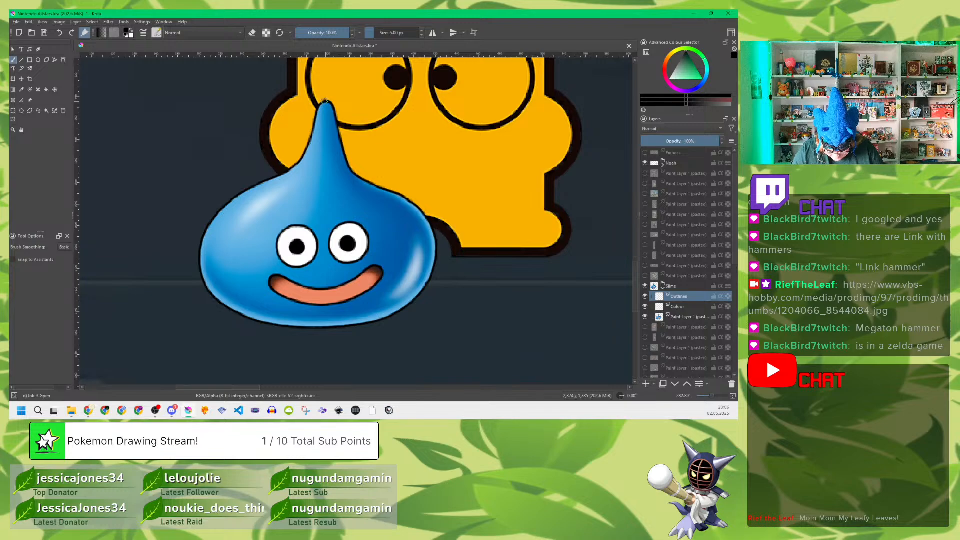
{"action": "mouse_move", "coordinate": [325, 102]}
{"action": "left_mouse_down"}
{"action": "mouse_move", "coordinate": [294, 165]}
{"action": "mouse_move", "coordinate": [230, 201]}
{"action": "mouse_move", "coordinate": [202, 240]}
{"action": "mouse_move", "coordinate": [201, 275]}
{"action": "mouse_move", "coordinate": [213, 296]}
{"action": "mouse_move", "coordinate": [272, 327]}
{"action": "left_mouse_up"}
{"action": "mouse_move", "coordinate": [280, 327]}
{"action": "left_mouse_down"}
{"action": "mouse_move", "coordinate": [361, 328]}
{"action": "mouse_move", "coordinate": [402, 307]}
{"action": "mouse_move", "coordinate": [431, 276]}
{"action": "mouse_move", "coordinate": [435, 237]}
{"action": "mouse_move", "coordinate": [425, 217]}
{"action": "left_mouse_up"}
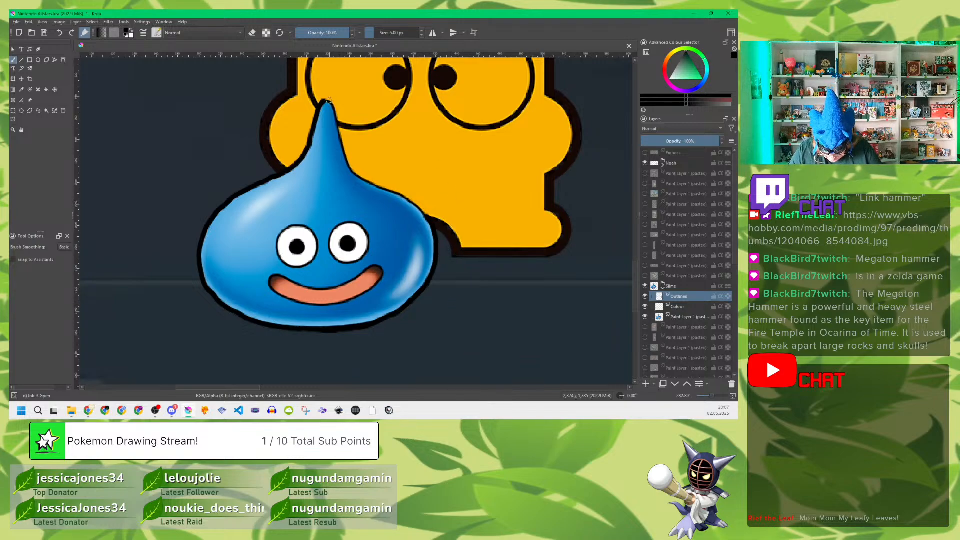
{"action": "mouse_move", "coordinate": [322, 102]}
{"action": "left_mouse_down"}
{"action": "mouse_move", "coordinate": [352, 171]}
{"action": "mouse_move", "coordinate": [427, 218]}
{"action": "left_mouse_up"}
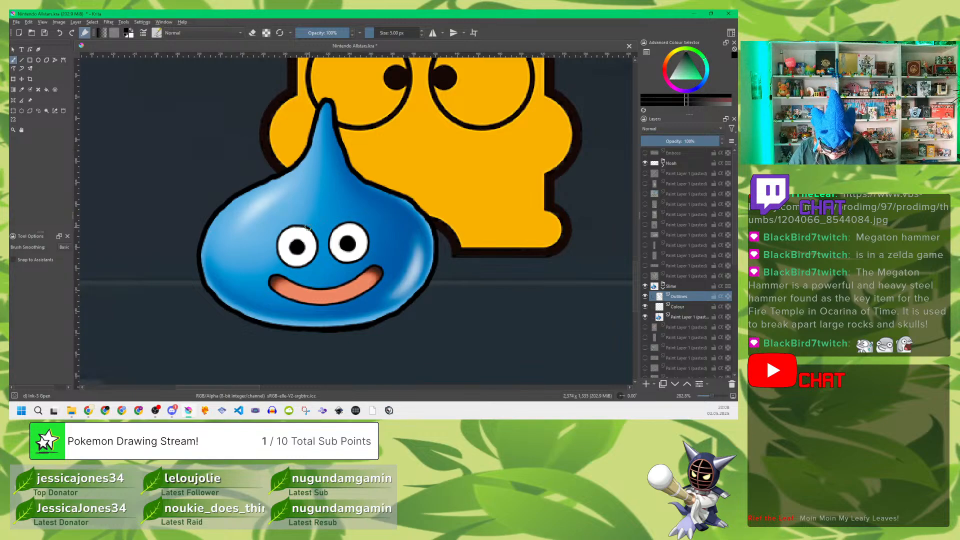
{"action": "mouse_move", "coordinate": [306, 226]}
{"action": "left_mouse_down"}
{"action": "mouse_move", "coordinate": [280, 234]}
{"action": "mouse_move", "coordinate": [281, 263]}
{"action": "mouse_move", "coordinate": [315, 258]}
{"action": "mouse_move", "coordinate": [316, 236]}
{"action": "mouse_move", "coordinate": [304, 226]}
{"action": "mouse_move", "coordinate": [341, 221]}
{"action": "mouse_move", "coordinate": [330, 252]}
{"action": "mouse_move", "coordinate": [346, 264]}
{"action": "mouse_move", "coordinate": [360, 259]}
{"action": "mouse_move", "coordinate": [369, 238]}
{"action": "mouse_move", "coordinate": [355, 222]}
{"action": "left_mouse_up"}
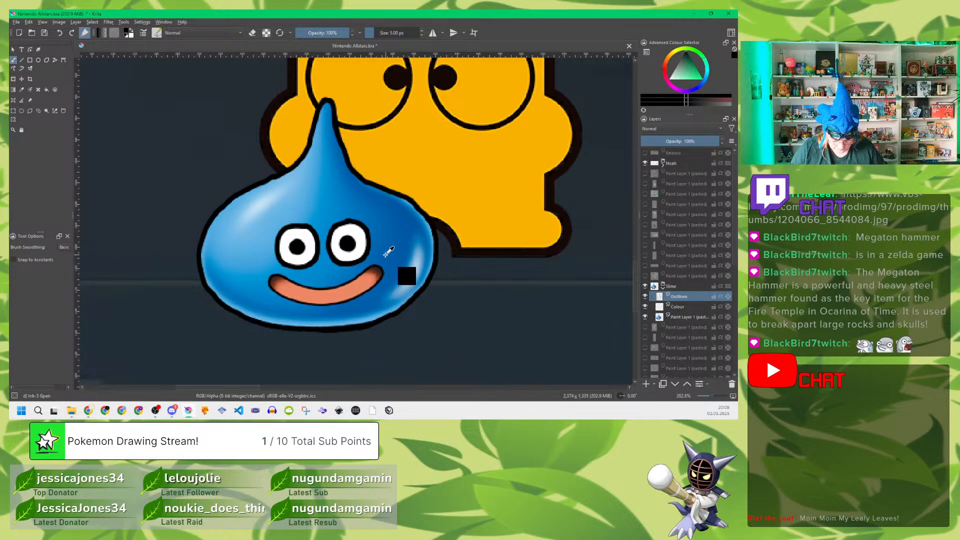
{"action": "key", "text": "ctrl+s"}
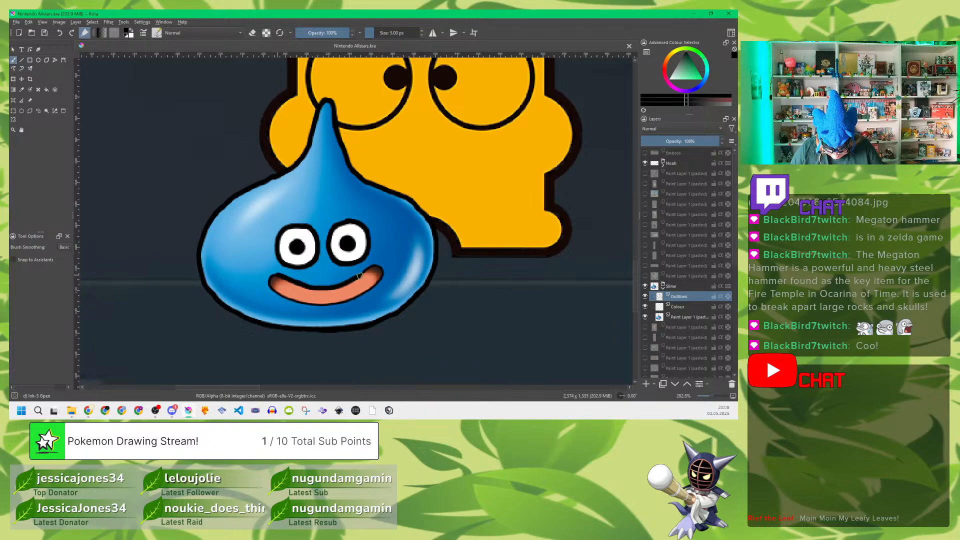
Step: Trace the slime's mouth in black on the Outlines layer and check the line work with the reference image temporarily hidden
{"action": "mouse_move", "coordinate": [371, 267]}
{"action": "left_mouse_down"}
{"action": "mouse_move", "coordinate": [380, 283]}
{"action": "mouse_move", "coordinate": [326, 303]}
{"action": "mouse_move", "coordinate": [273, 291]}
{"action": "mouse_move", "coordinate": [268, 277]}
{"action": "mouse_move", "coordinate": [284, 273]}
{"action": "left_mouse_up"}
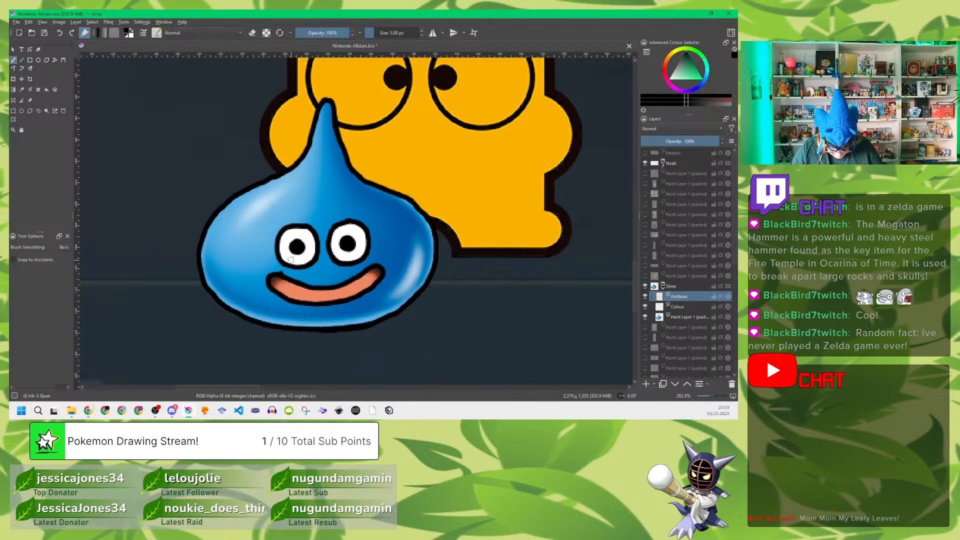
{"action": "key", "text": "e"}
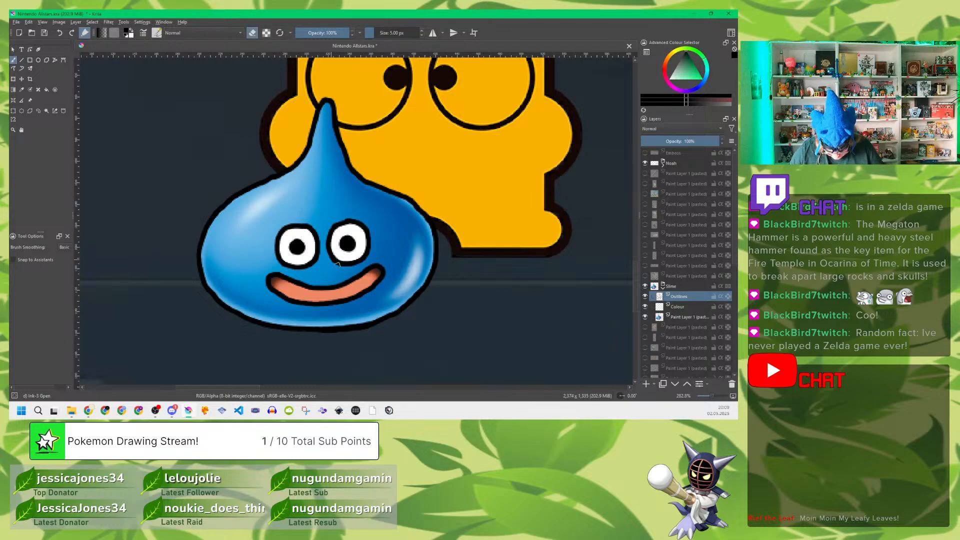
{"action": "left_click", "coordinate": [645, 317]}
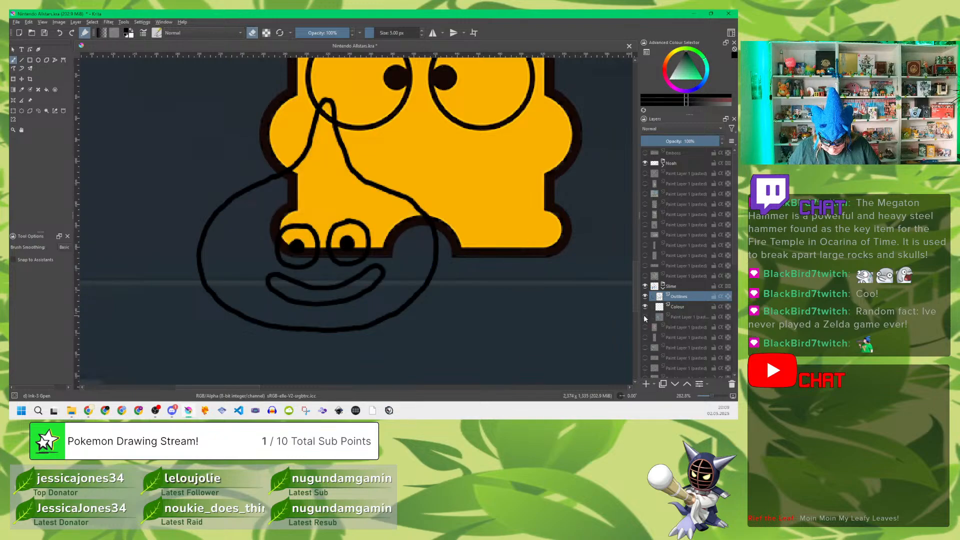
{"action": "left_click", "coordinate": [645, 317]}
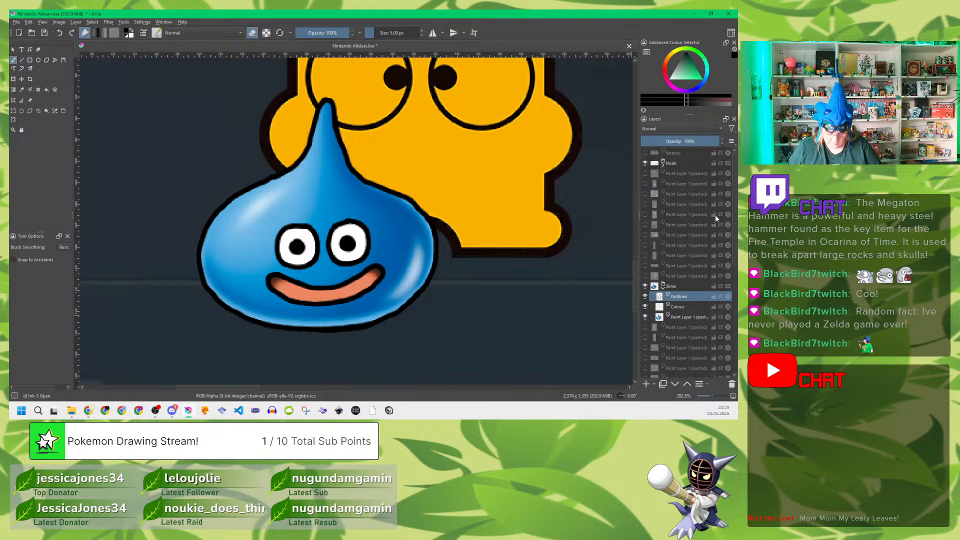
{"action": "mouse_move", "coordinate": [715, 215]}
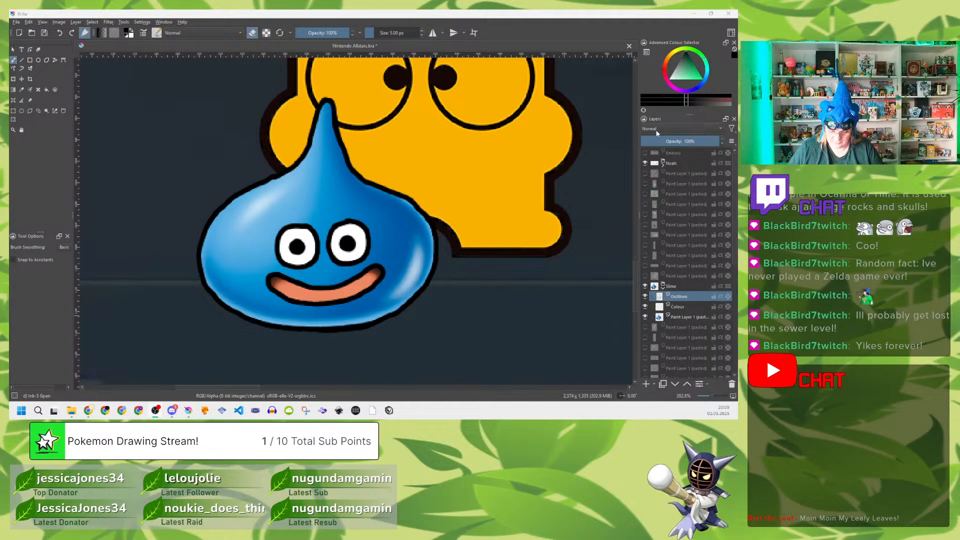
Step: Hide the other character groups and the pasted background images, and show the plain white paint layer behind the slime
{"action": "left_click", "coordinate": [520, 18]}
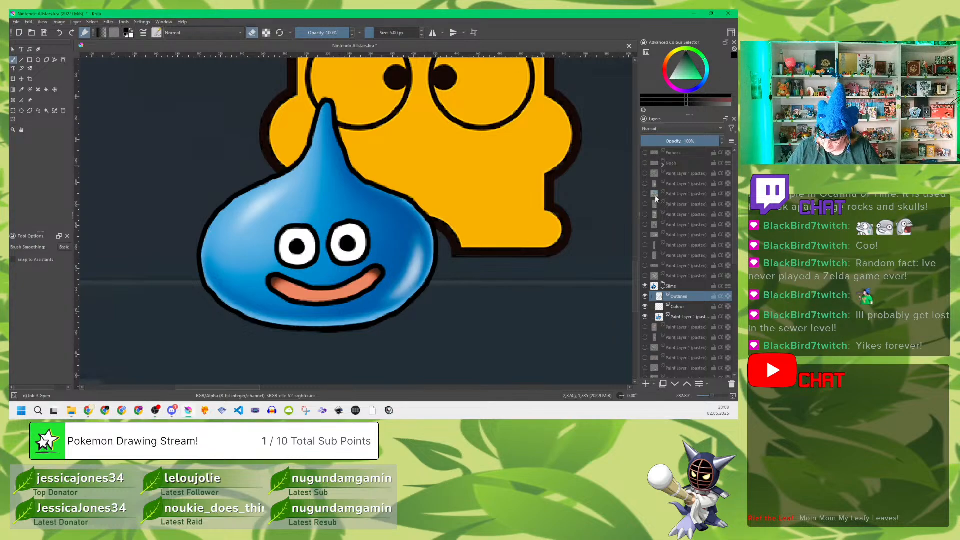
{"action": "scroll", "coordinate": [653, 192], "scroll_direction": "down", "scroll_amount": 5}
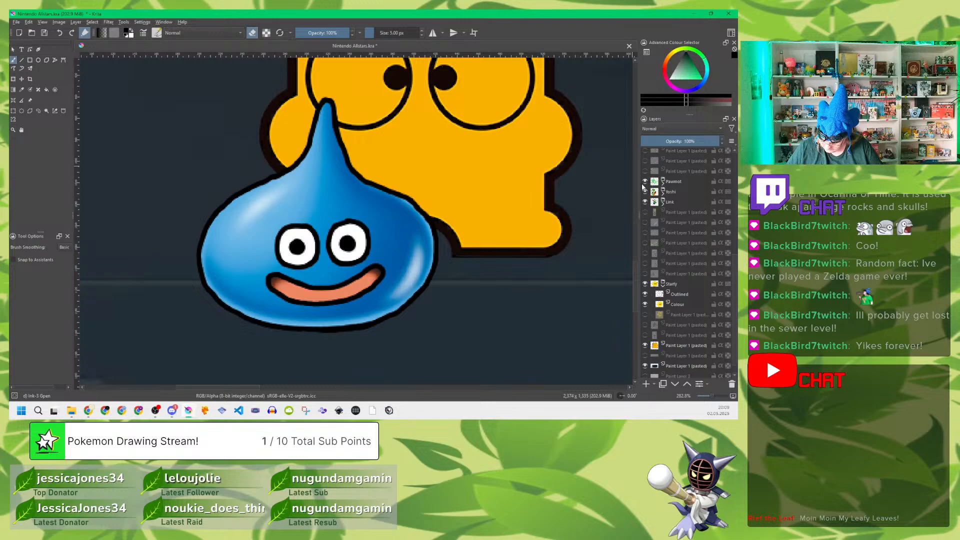
{"action": "left_click", "coordinate": [645, 182]}
{"action": "left_click", "coordinate": [645, 202]}
{"action": "scroll", "coordinate": [660, 285], "scroll_direction": "down", "scroll_amount": 1}
{"action": "left_click", "coordinate": [663, 271]}
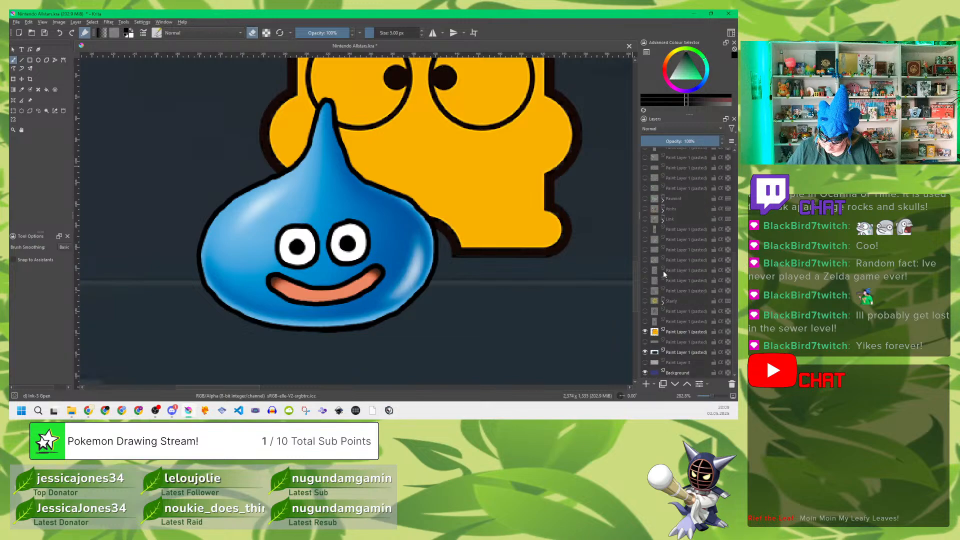
{"action": "left_click", "coordinate": [645, 332]}
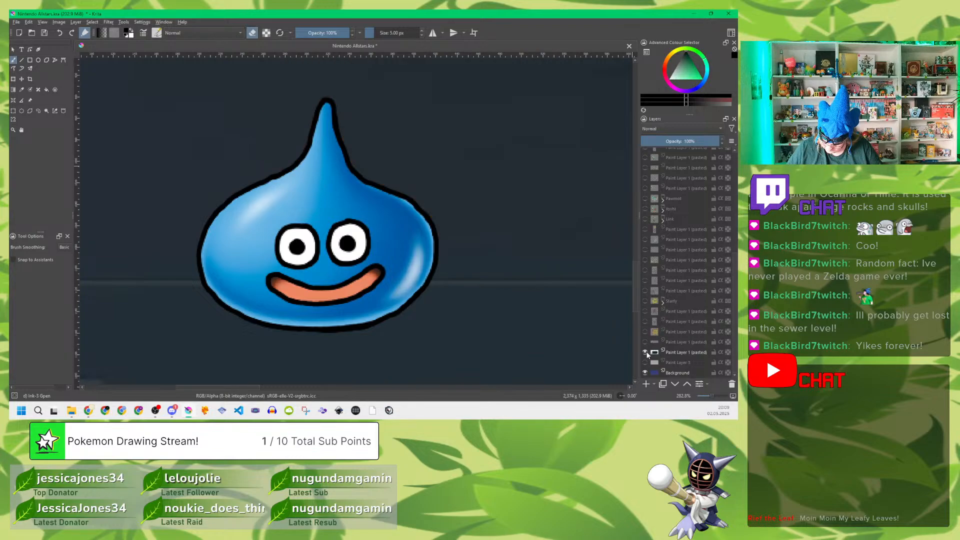
{"action": "left_click", "coordinate": [645, 353]}
{"action": "left_click", "coordinate": [645, 363]}
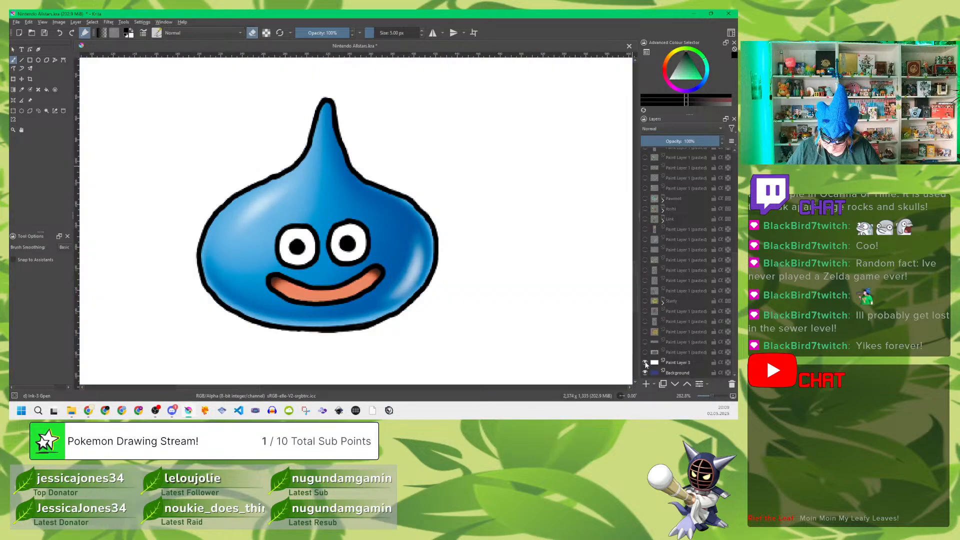
Step: Paint the slime's pointed tip and upper edge on the Colour layer in blue sampled from the reference, using a 5 px brush
{"action": "scroll", "coordinate": [686, 257], "scroll_direction": "up", "scroll_amount": 5}
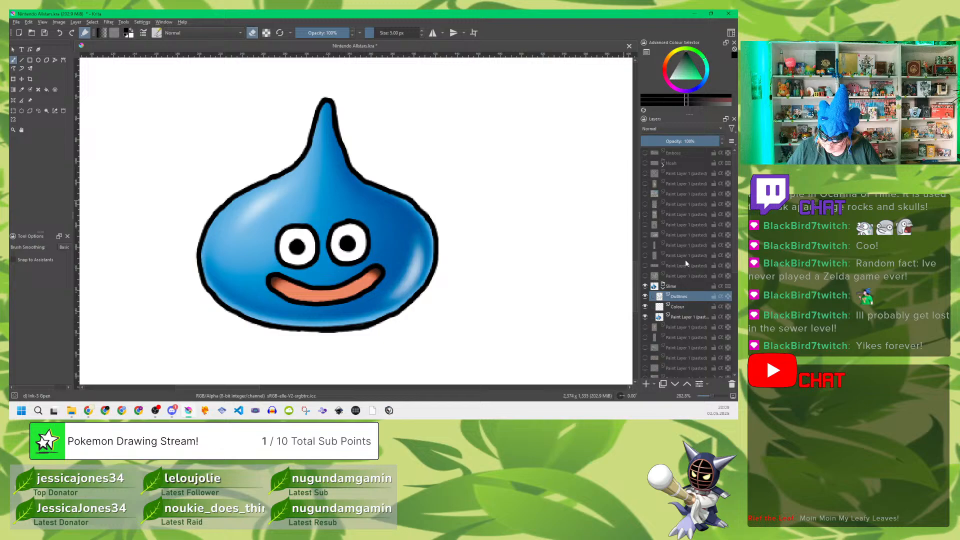
{"action": "left_click", "coordinate": [681, 306]}
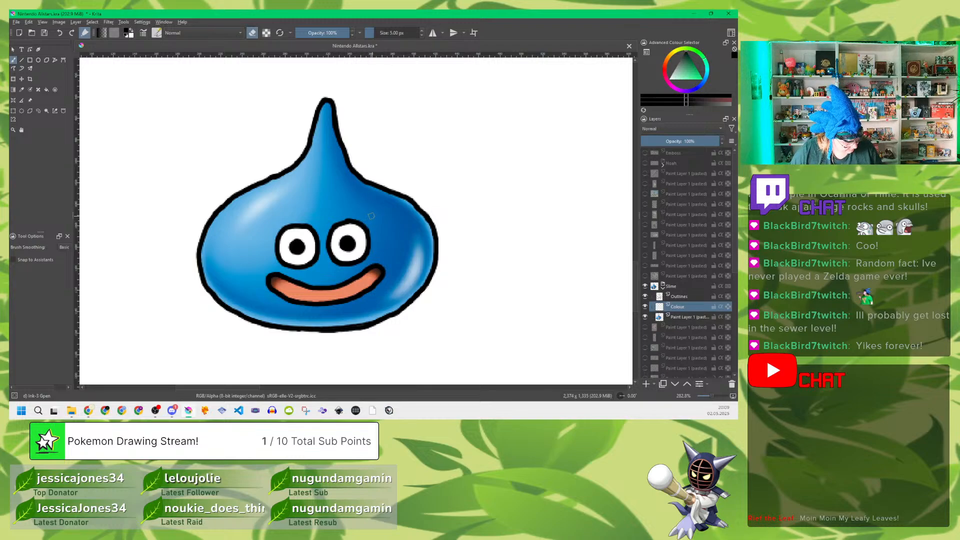
{"action": "key", "text": "p"}
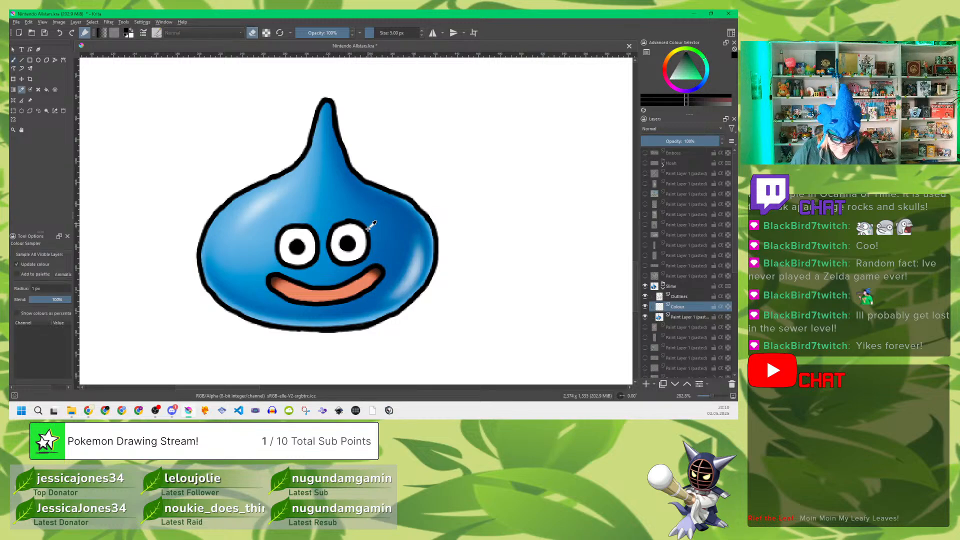
{"action": "left_click", "coordinate": [316, 201]}
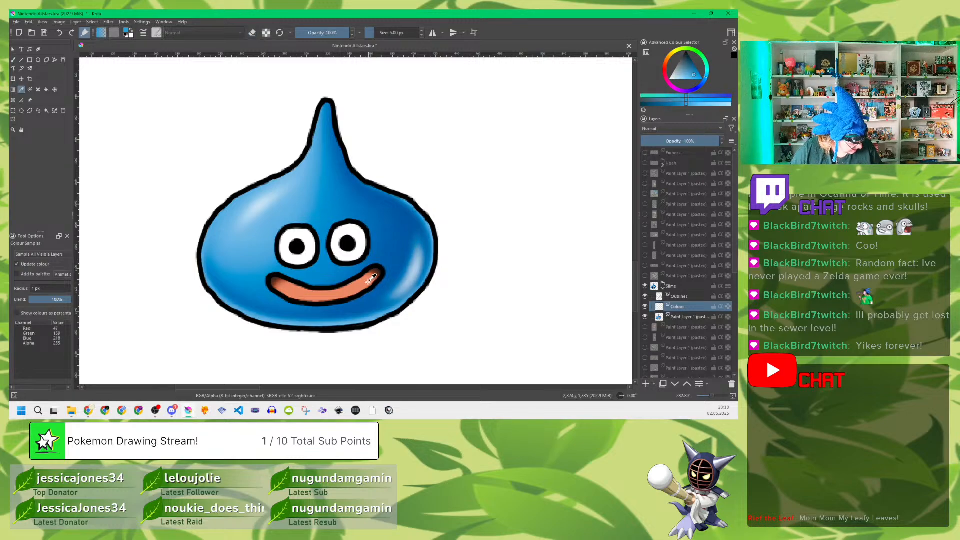
{"action": "key", "text": "b"}
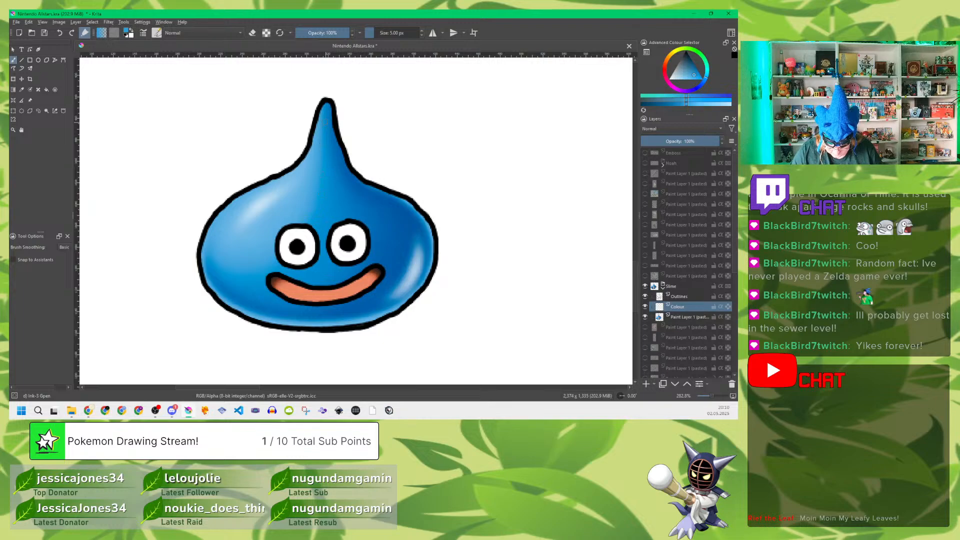
{"action": "mouse_move", "coordinate": [328, 109]}
{"action": "left_mouse_down"}
{"action": "mouse_move", "coordinate": [330, 149]}
{"action": "mouse_move", "coordinate": [288, 181]}
{"action": "mouse_move", "coordinate": [240, 197]}
{"action": "left_mouse_up"}
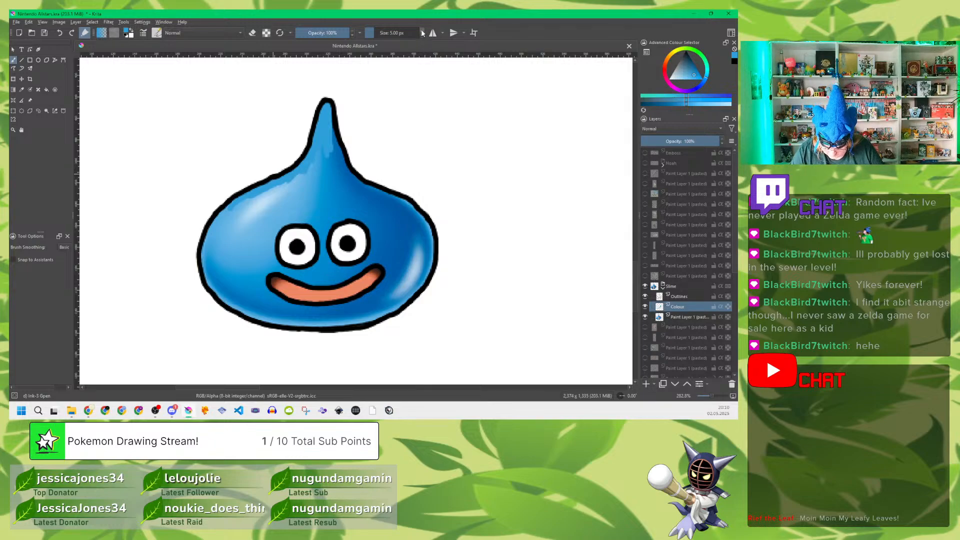
Step: Fill the rest of the slime's body in blue with a 10 px brush, hiding the reference image and leaving eyes and mouth unpainted
{"action": "scroll", "coordinate": [423, 32], "scroll_direction": "up", "scroll_amount": 3}
{"action": "scroll", "coordinate": [422, 32], "scroll_direction": "up", "scroll_amount": 1}
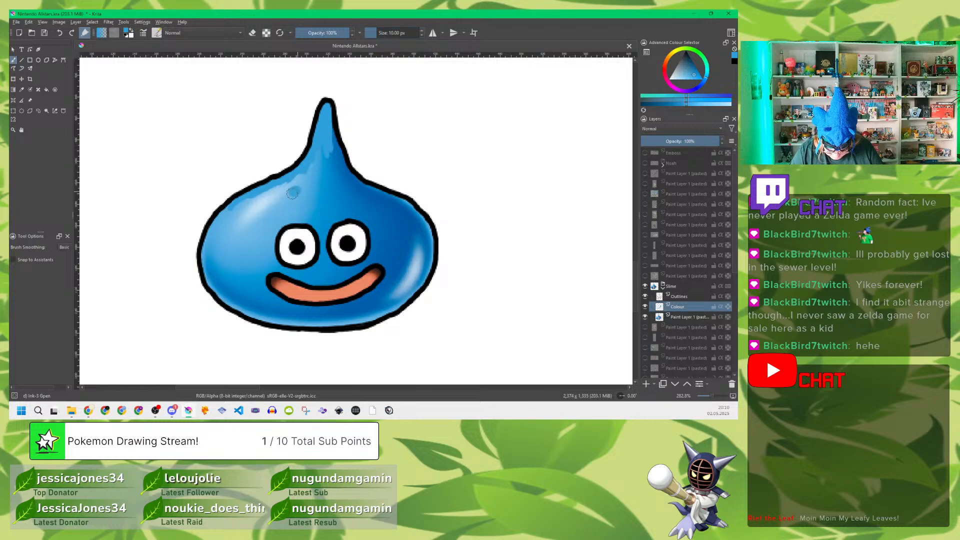
{"action": "mouse_move", "coordinate": [303, 175]}
{"action": "left_mouse_down"}
{"action": "mouse_move", "coordinate": [271, 198]}
{"action": "mouse_move", "coordinate": [285, 183]}
{"action": "mouse_move", "coordinate": [226, 211]}
{"action": "mouse_move", "coordinate": [202, 256]}
{"action": "mouse_move", "coordinate": [216, 294]}
{"action": "mouse_move", "coordinate": [282, 323]}
{"action": "mouse_move", "coordinate": [356, 321]}
{"action": "mouse_move", "coordinate": [401, 303]}
{"action": "mouse_move", "coordinate": [428, 271]}
{"action": "mouse_move", "coordinate": [429, 225]}
{"action": "mouse_move", "coordinate": [349, 174]}
{"action": "mouse_move", "coordinate": [328, 133]}
{"action": "mouse_move", "coordinate": [344, 167]}
{"action": "mouse_move", "coordinate": [337, 140]}
{"action": "mouse_move", "coordinate": [305, 187]}
{"action": "mouse_move", "coordinate": [329, 190]}
{"action": "mouse_move", "coordinate": [277, 198]}
{"action": "mouse_move", "coordinate": [352, 187]}
{"action": "mouse_move", "coordinate": [277, 204]}
{"action": "left_mouse_up"}
{"action": "left_click", "coordinate": [645, 317]}
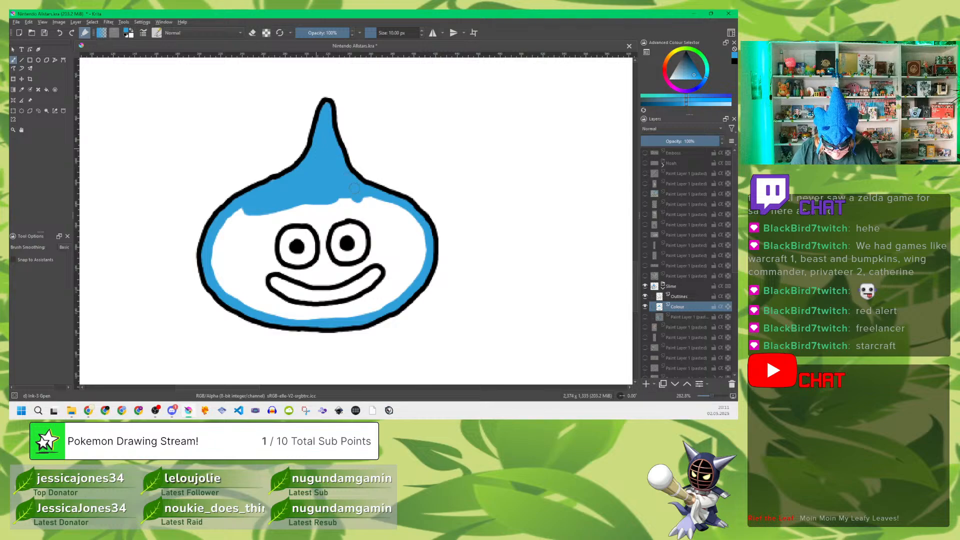
{"action": "mouse_move", "coordinate": [370, 202]}
{"action": "left_mouse_down"}
{"action": "mouse_move", "coordinate": [260, 205]}
{"action": "mouse_move", "coordinate": [225, 228]}
{"action": "mouse_move", "coordinate": [214, 274]}
{"action": "mouse_move", "coordinate": [225, 243]}
{"action": "mouse_move", "coordinate": [235, 291]}
{"action": "mouse_move", "coordinate": [243, 222]}
{"action": "mouse_move", "coordinate": [260, 211]}
{"action": "mouse_move", "coordinate": [274, 227]}
{"action": "mouse_move", "coordinate": [281, 216]}
{"action": "mouse_move", "coordinate": [267, 229]}
{"action": "mouse_move", "coordinate": [268, 210]}
{"action": "mouse_move", "coordinate": [285, 211]}
{"action": "mouse_move", "coordinate": [275, 222]}
{"action": "mouse_move", "coordinate": [301, 216]}
{"action": "mouse_move", "coordinate": [288, 224]}
{"action": "mouse_move", "coordinate": [315, 212]}
{"action": "mouse_move", "coordinate": [302, 218]}
{"action": "mouse_move", "coordinate": [323, 229]}
{"action": "mouse_move", "coordinate": [317, 265]}
{"action": "mouse_move", "coordinate": [283, 265]}
{"action": "mouse_move", "coordinate": [275, 240]}
{"action": "mouse_move", "coordinate": [251, 254]}
{"action": "mouse_move", "coordinate": [240, 290]}
{"action": "mouse_move", "coordinate": [249, 280]}
{"action": "mouse_move", "coordinate": [252, 300]}
{"action": "mouse_move", "coordinate": [282, 311]}
{"action": "mouse_move", "coordinate": [271, 295]}
{"action": "mouse_move", "coordinate": [266, 302]}
{"action": "mouse_move", "coordinate": [260, 259]}
{"action": "mouse_move", "coordinate": [282, 269]}
{"action": "mouse_move", "coordinate": [260, 280]}
{"action": "mouse_move", "coordinate": [258, 265]}
{"action": "mouse_move", "coordinate": [324, 280]}
{"action": "mouse_move", "coordinate": [317, 285]}
{"action": "mouse_move", "coordinate": [345, 278]}
{"action": "mouse_move", "coordinate": [376, 261]}
{"action": "mouse_move", "coordinate": [320, 273]}
{"action": "mouse_move", "coordinate": [334, 207]}
{"action": "mouse_move", "coordinate": [340, 220]}
{"action": "mouse_move", "coordinate": [353, 212]}
{"action": "mouse_move", "coordinate": [330, 213]}
{"action": "mouse_move", "coordinate": [376, 224]}
{"action": "mouse_move", "coordinate": [368, 230]}
{"action": "mouse_move", "coordinate": [374, 211]}
{"action": "mouse_move", "coordinate": [412, 230]}
{"action": "left_mouse_up"}
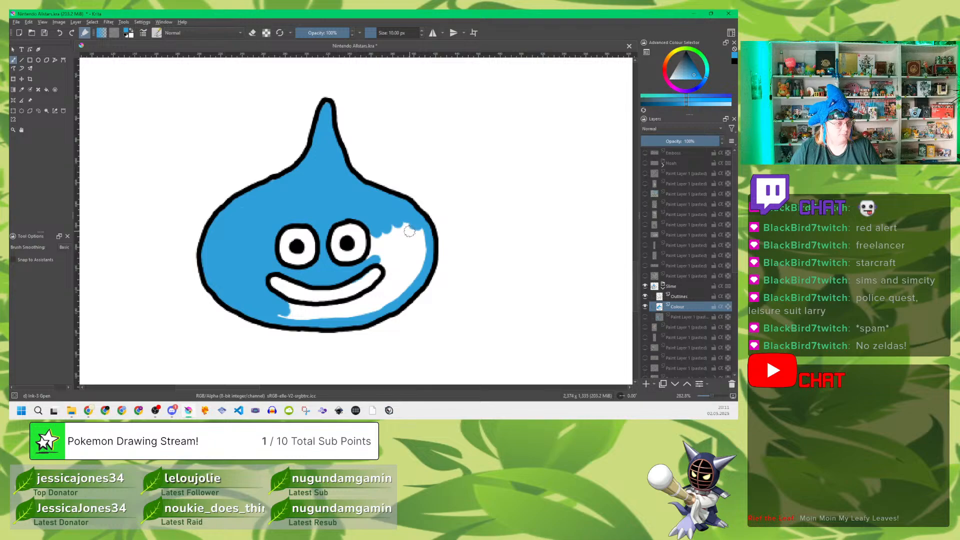
{"action": "left_click_drag", "start_coordinate": [408, 231], "coordinate": [394, 231]}
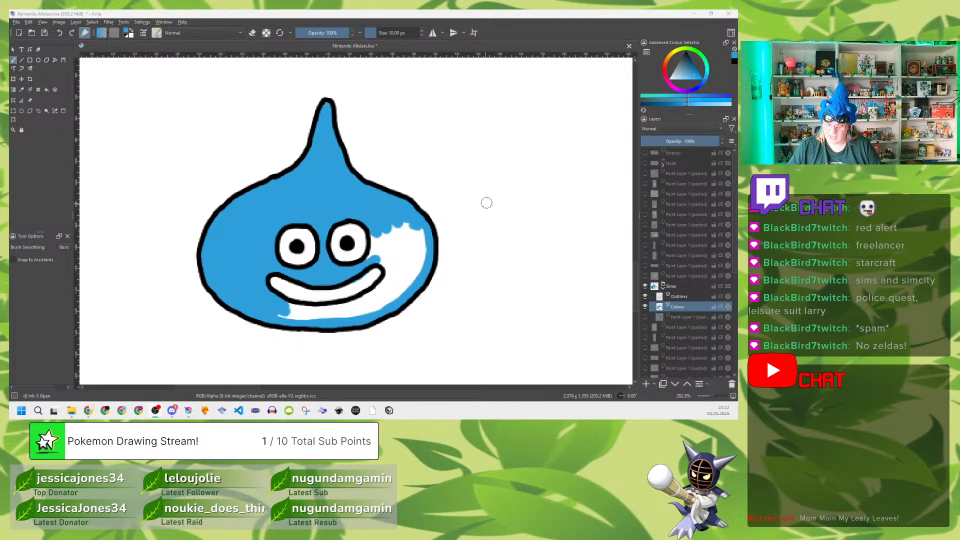
{"action": "left_click", "coordinate": [529, 35]}
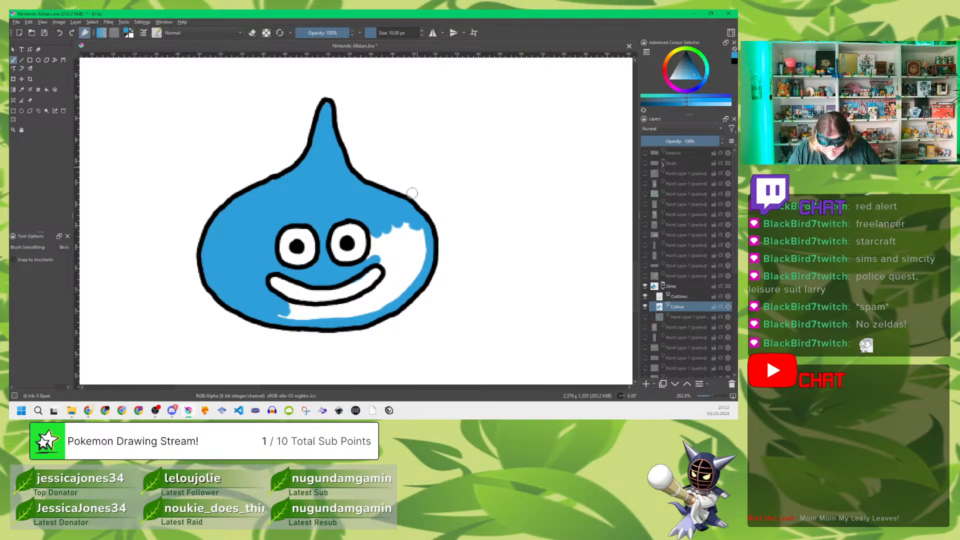
{"action": "left_click_drag", "start_coordinate": [402, 225], "coordinate": [391, 254]}
{"action": "mouse_move", "coordinate": [384, 226]}
{"action": "left_mouse_down"}
{"action": "mouse_move", "coordinate": [390, 266]}
{"action": "mouse_move", "coordinate": [403, 230]}
{"action": "mouse_move", "coordinate": [422, 251]}
{"action": "mouse_move", "coordinate": [398, 294]}
{"action": "mouse_move", "coordinate": [328, 319]}
{"action": "mouse_move", "coordinate": [282, 315]}
{"action": "mouse_move", "coordinate": [368, 305]}
{"action": "mouse_move", "coordinate": [394, 287]}
{"action": "mouse_move", "coordinate": [359, 310]}
{"action": "mouse_move", "coordinate": [384, 303]}
{"action": "mouse_move", "coordinate": [376, 301]}
{"action": "mouse_move", "coordinate": [389, 275]}
{"action": "mouse_move", "coordinate": [362, 298]}
{"action": "mouse_move", "coordinate": [292, 306]}
{"action": "left_mouse_up"}
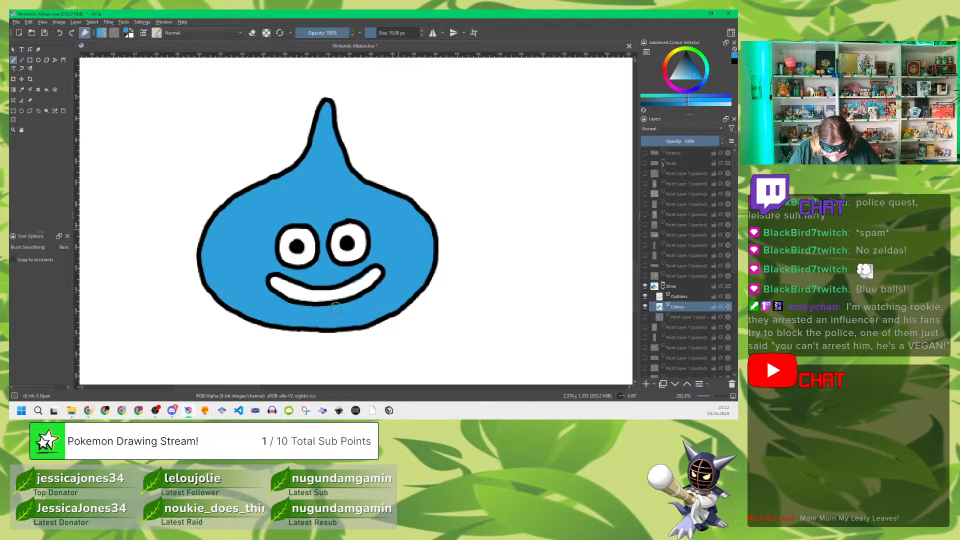
Step: Paint both eyes with white sampled from the reference on the Colour layer, with the white backdrop and reference layers hidden
{"action": "left_click", "coordinate": [645, 316]}
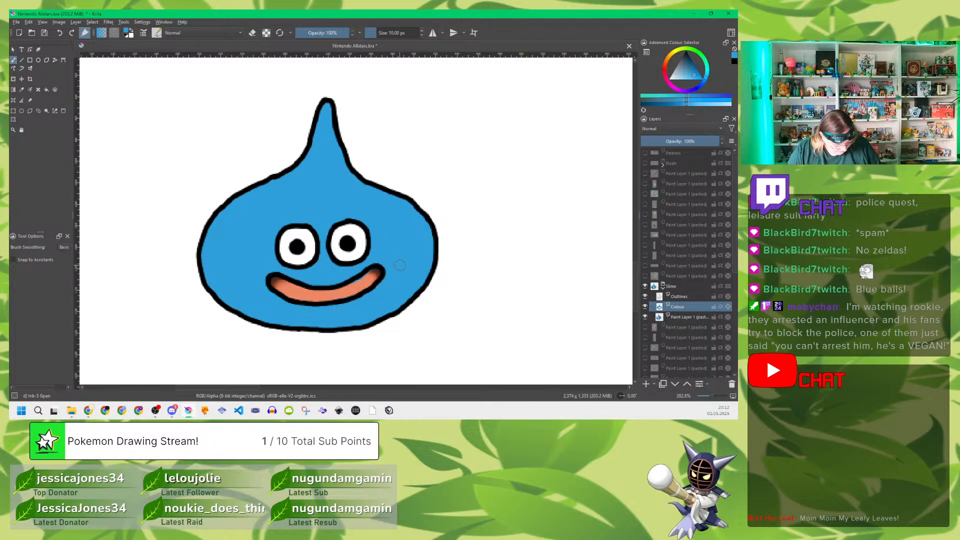
{"action": "key", "text": "p"}
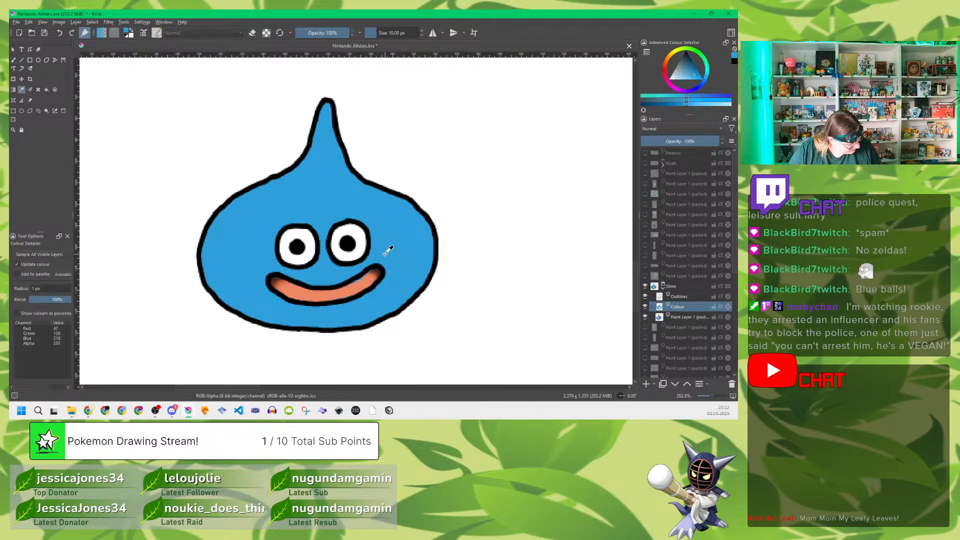
{"action": "left_click", "coordinate": [362, 240]}
{"action": "key", "text": "b"}
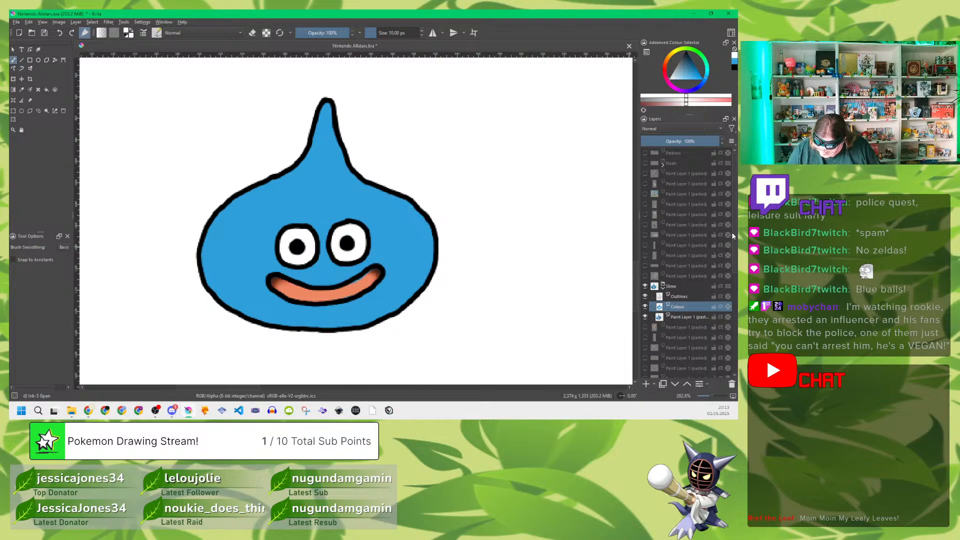
{"action": "left_click_drag", "start_coordinate": [732, 233], "coordinate": [733, 354]}
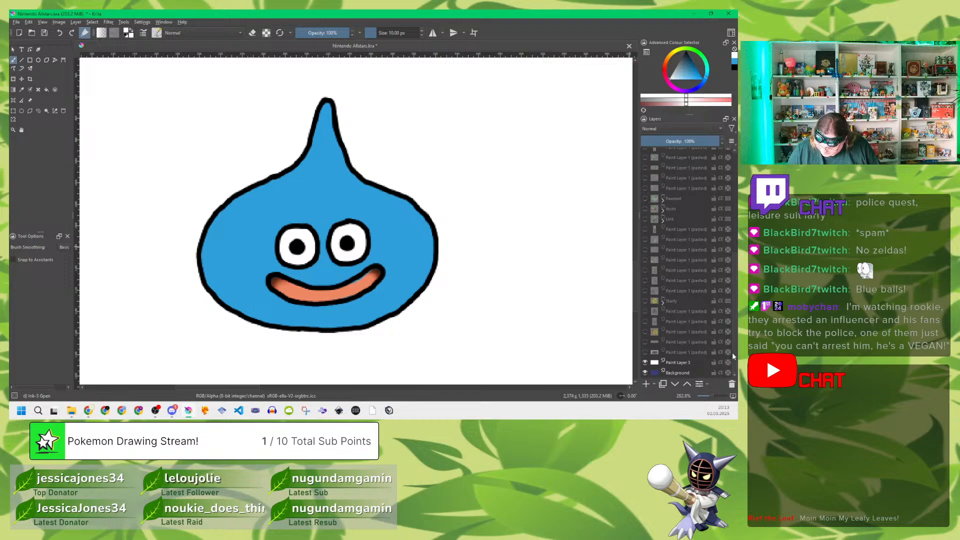
{"action": "left_click", "coordinate": [646, 362]}
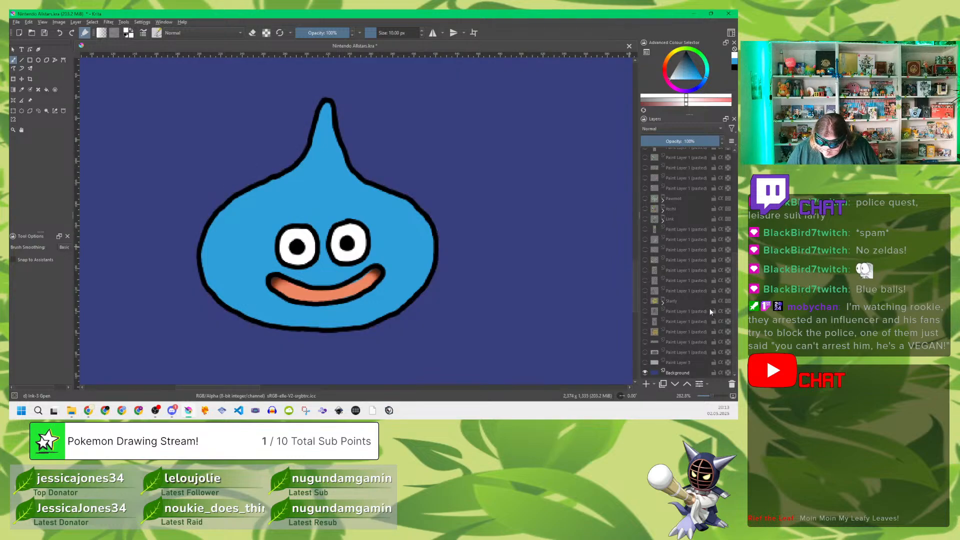
{"action": "scroll", "coordinate": [720, 260], "scroll_direction": "up", "scroll_amount": 6}
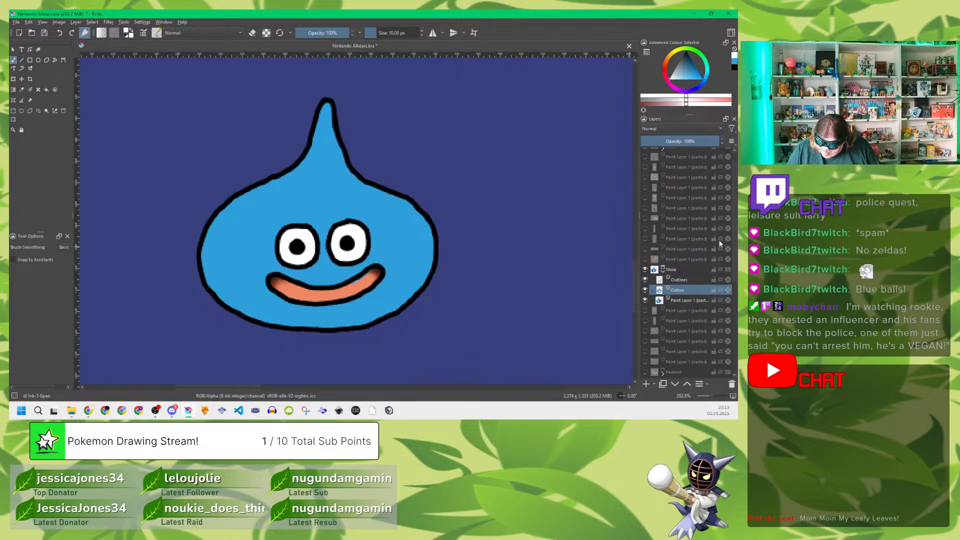
{"action": "left_click", "coordinate": [645, 300]}
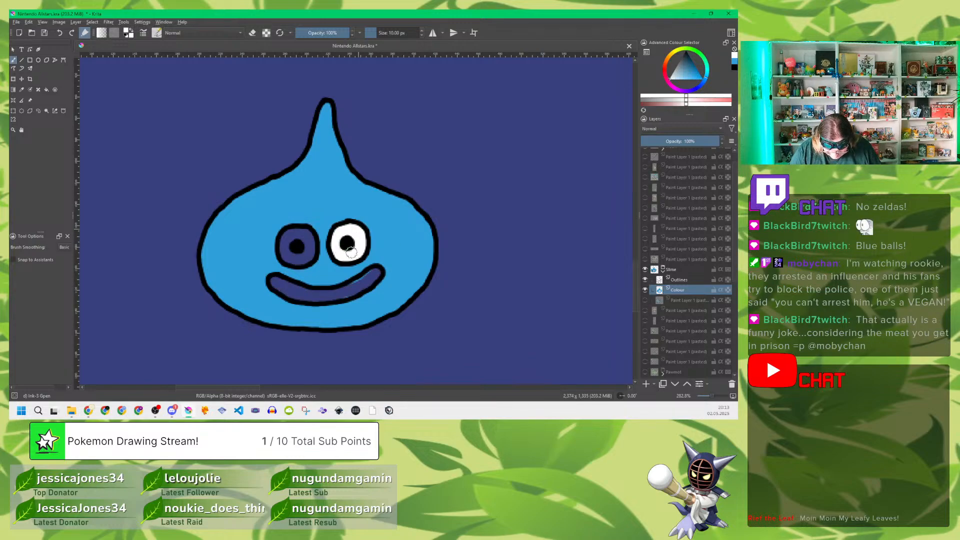
{"action": "mouse_move", "coordinate": [307, 234]}
{"action": "left_mouse_down"}
{"action": "mouse_move", "coordinate": [284, 246]}
{"action": "mouse_move", "coordinate": [299, 232]}
{"action": "mouse_move", "coordinate": [285, 250]}
{"action": "mouse_move", "coordinate": [303, 260]}
{"action": "mouse_move", "coordinate": [307, 234]}
{"action": "mouse_move", "coordinate": [309, 255]}
{"action": "left_mouse_up"}
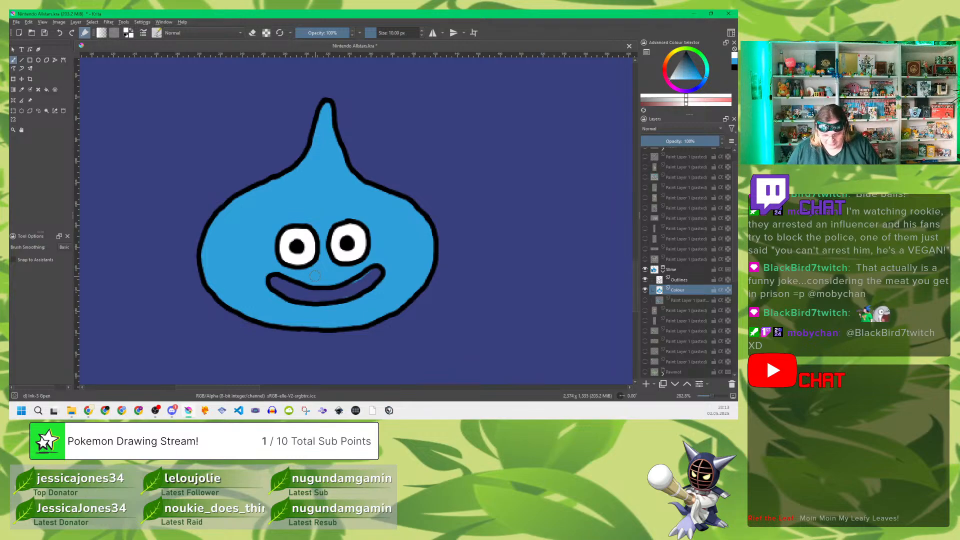
Step: Fill the slime's mouth on the Colour layer with orange sampled from the reference image, and hide the reference
{"action": "left_click", "coordinate": [644, 300]}
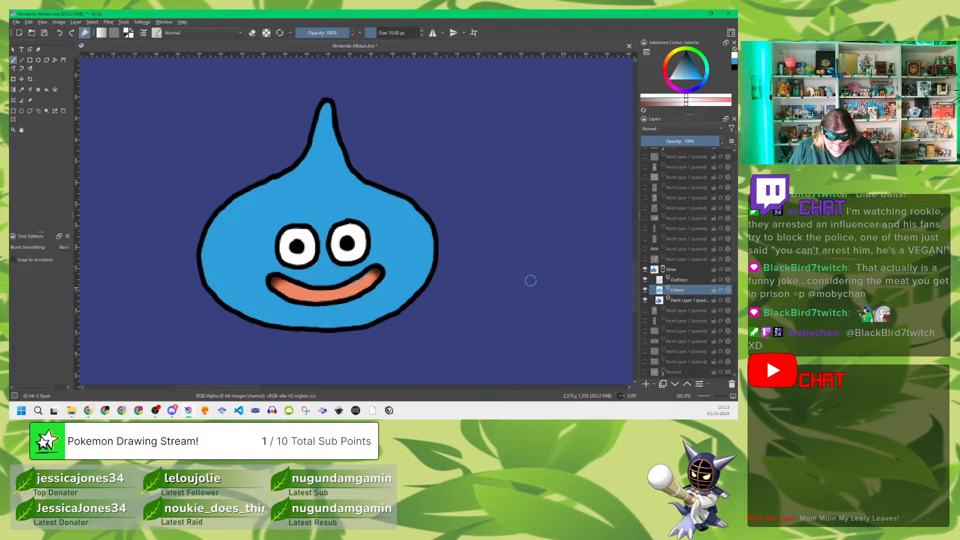
{"action": "key", "text": "p"}
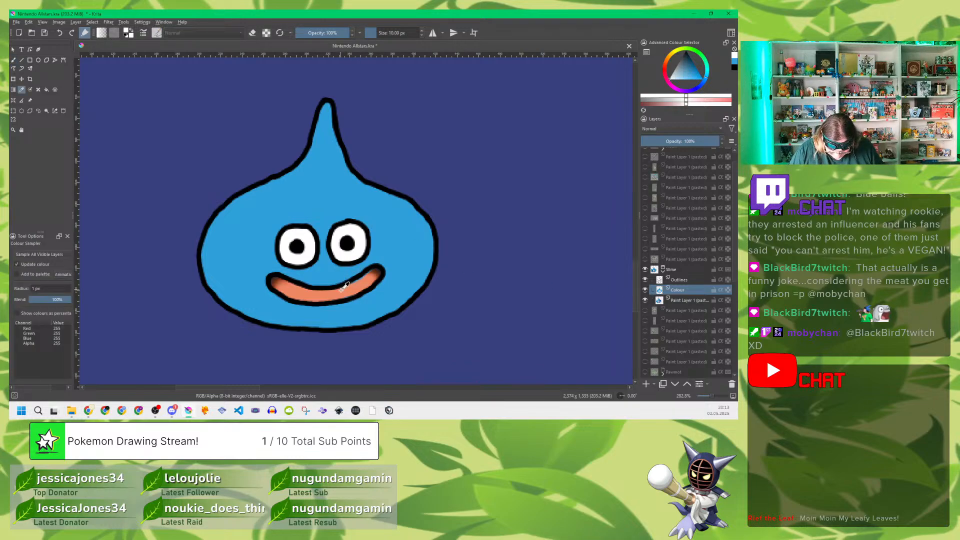
{"action": "left_click", "coordinate": [342, 286]}
{"action": "key", "text": "b"}
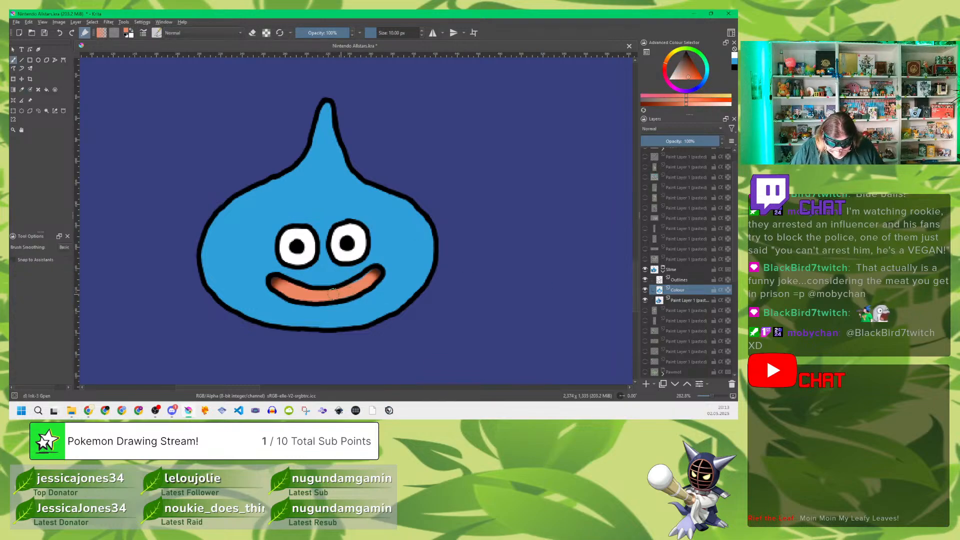
{"action": "mouse_move", "coordinate": [279, 283]}
{"action": "left_mouse_down"}
{"action": "mouse_move", "coordinate": [310, 300]}
{"action": "mouse_move", "coordinate": [299, 295]}
{"action": "mouse_move", "coordinate": [326, 296]}
{"action": "mouse_move", "coordinate": [306, 300]}
{"action": "mouse_move", "coordinate": [348, 297]}
{"action": "mouse_move", "coordinate": [376, 272]}
{"action": "mouse_move", "coordinate": [337, 289]}
{"action": "left_mouse_up"}
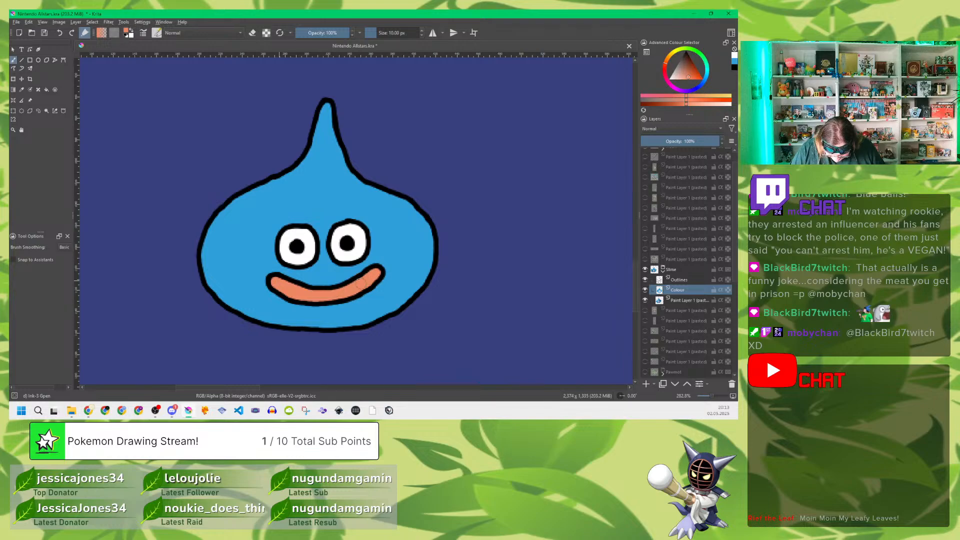
{"action": "left_click", "coordinate": [645, 300]}
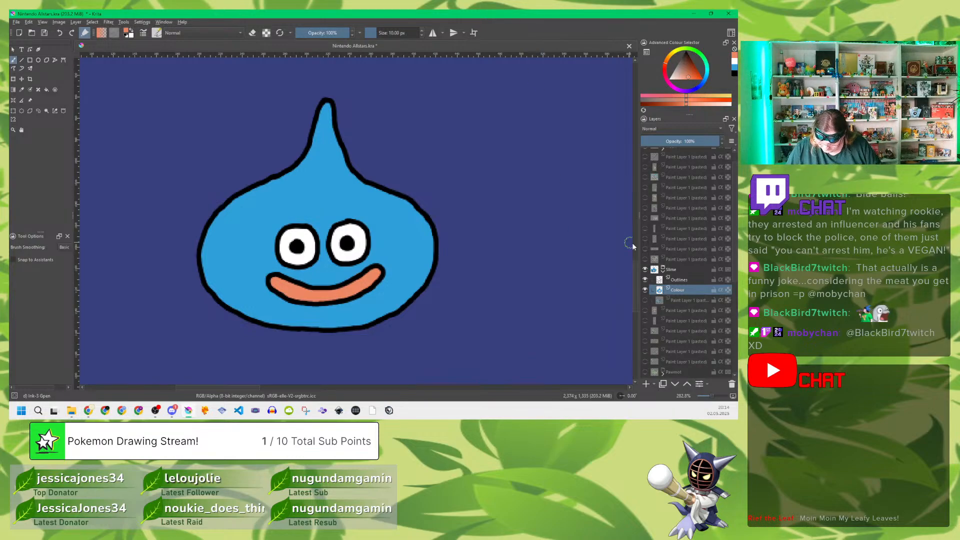
Step: Collapse the finished Slime layer group, save the drawing, and hide the group
{"action": "left_click", "coordinate": [662, 272]}
{"action": "left_click", "coordinate": [671, 272]}
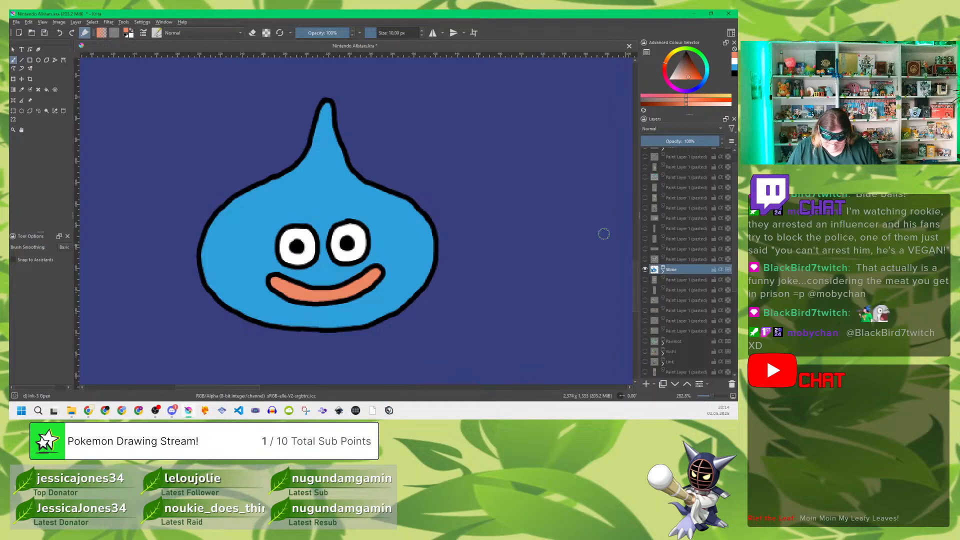
{"action": "key", "text": "ctrl+s"}
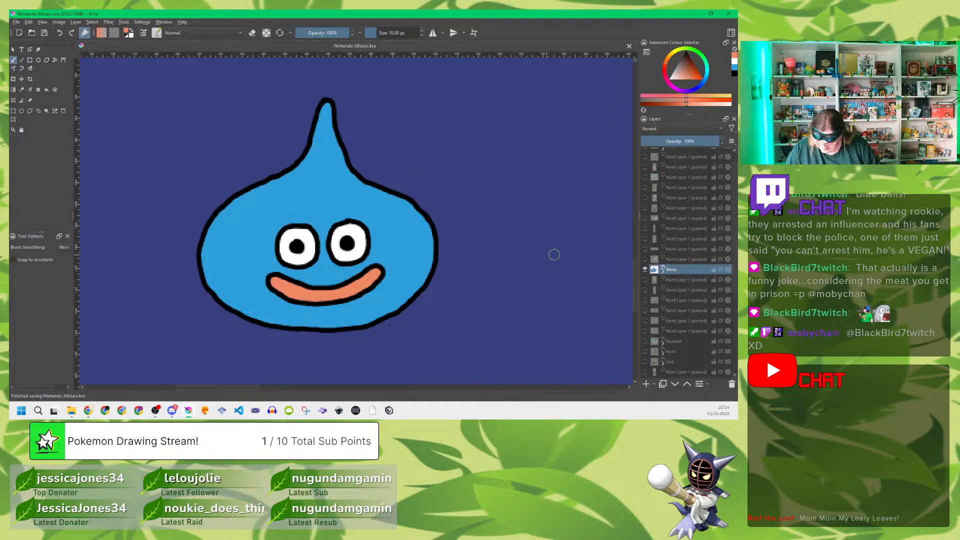
{"action": "left_click", "coordinate": [645, 269]}
Step: Rename the pasted layer with the yellow character, near the bottom of the layer stack, as Diskun
{"action": "scroll", "coordinate": [690, 299], "scroll_direction": "down", "scroll_amount": 5}
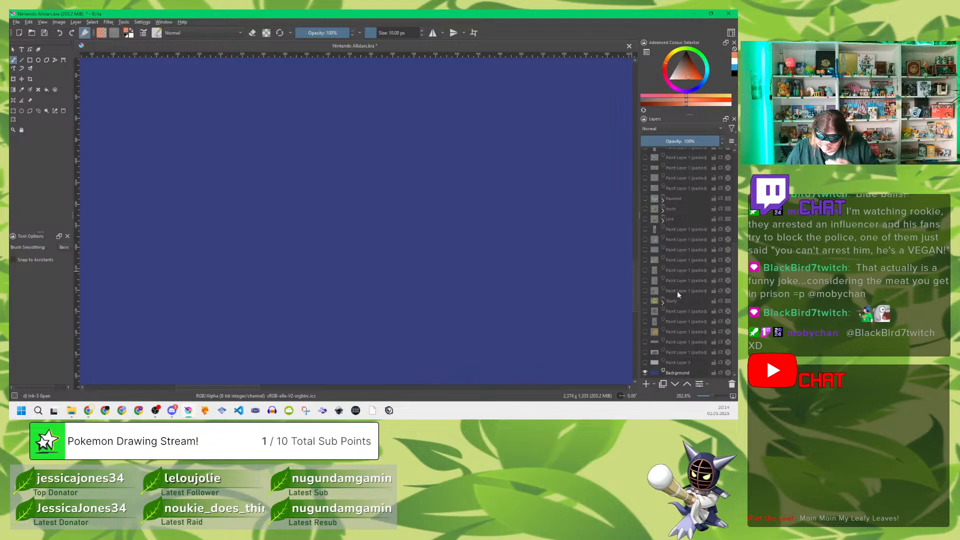
{"action": "double_click", "coordinate": [677, 332]}
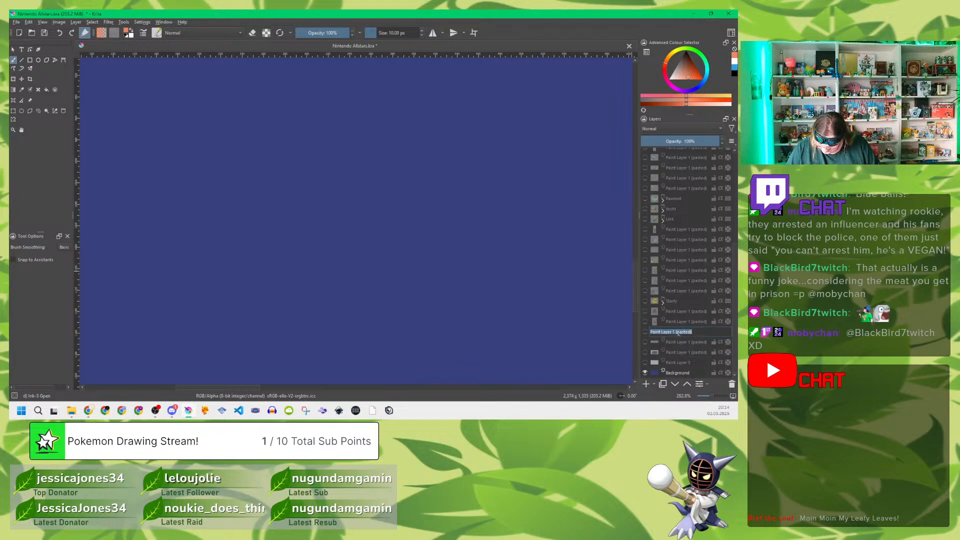
{"action": "type", "text": "Di"}
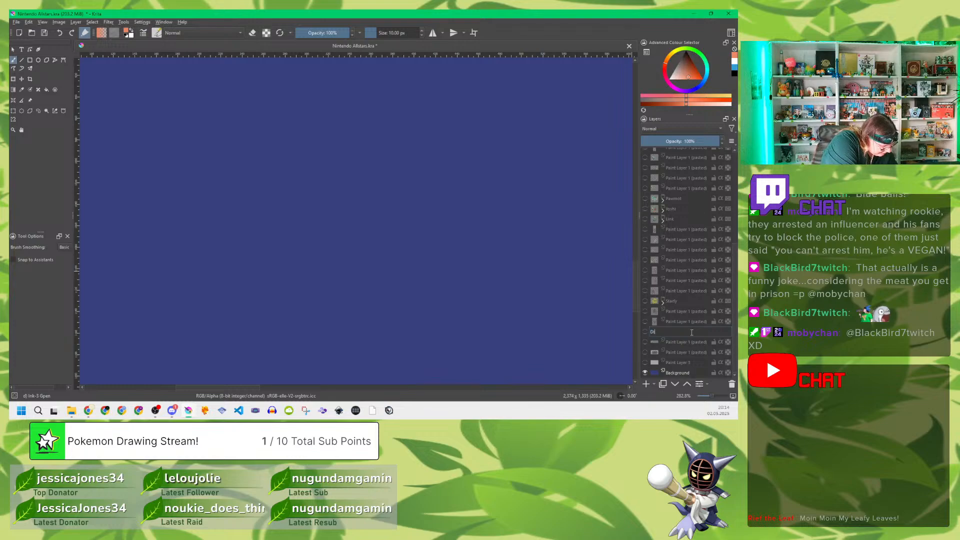
{"action": "type", "text": "skus"}
{"action": "key", "text": "Return"}
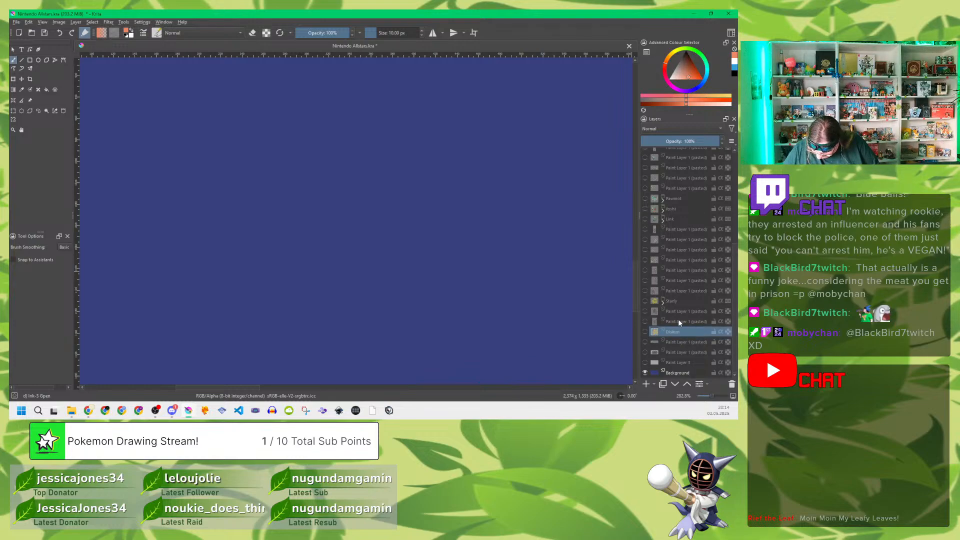
Step: Show the pasted reference layer of the running masked hero in blue and red, and reduce the brush size to 3 px
{"action": "left_click", "coordinate": [679, 322]}
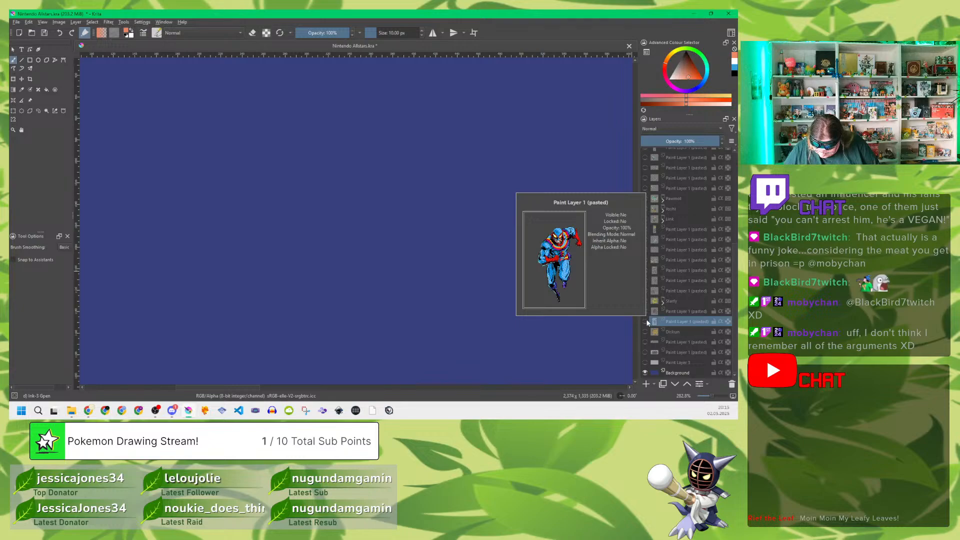
{"action": "left_click", "coordinate": [645, 322]}
{"action": "key", "text": "1"}
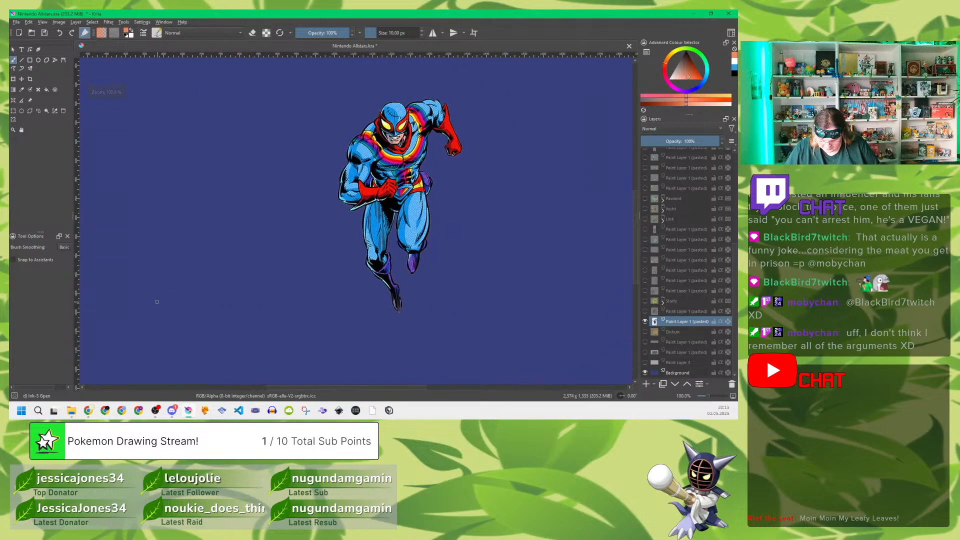
{"action": "scroll", "coordinate": [382, 234], "scroll_direction": "up", "scroll_amount": 1}
{"action": "left_click_drag", "start_coordinate": [491, 152], "coordinate": [433, 206]}
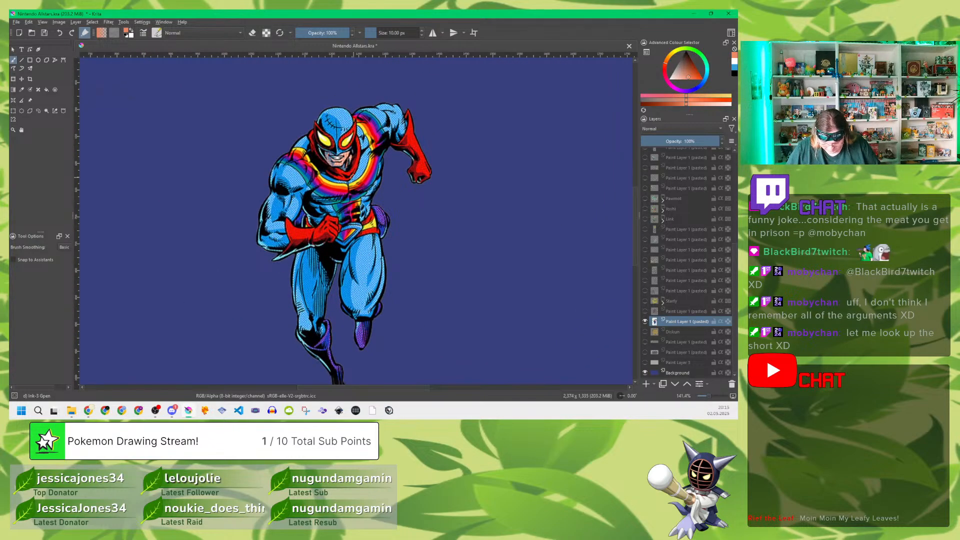
{"action": "left_click_drag", "start_coordinate": [374, 216], "coordinate": [386, 196]}
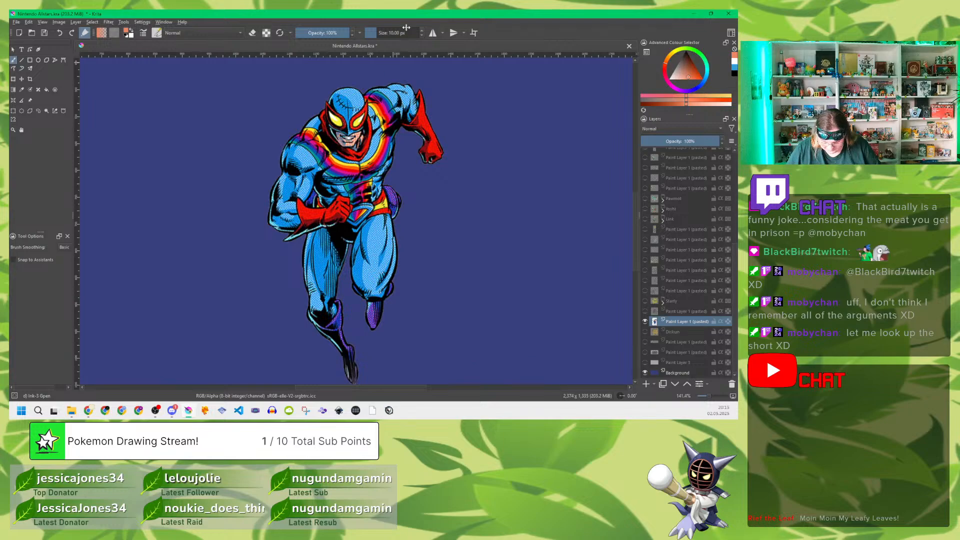
{"action": "left_click", "coordinate": [421, 35]}
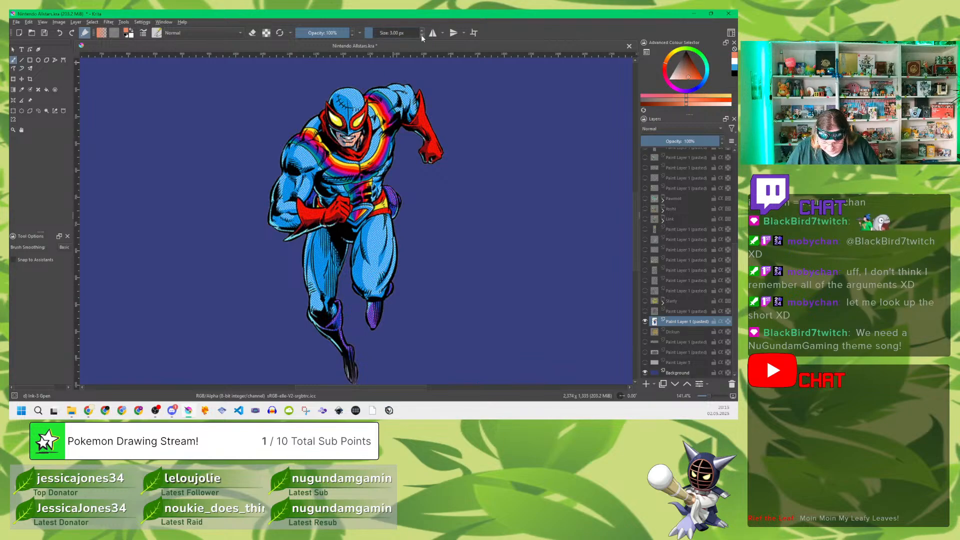
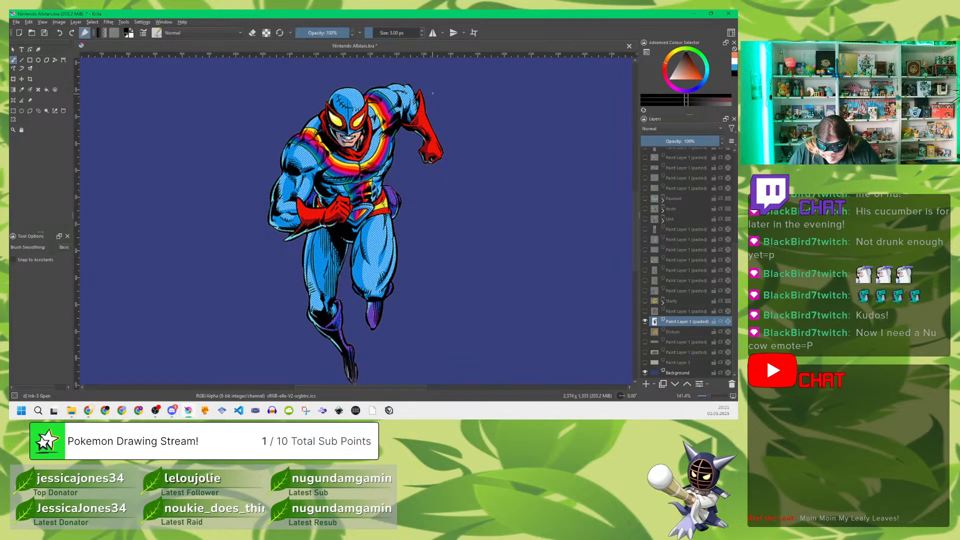
Step: Undo the stray test stroke, group the running hero's reference layer, and rename the group as Captain Rainbow
{"action": "left_click_drag", "start_coordinate": [433, 93], "coordinate": [460, 115]}
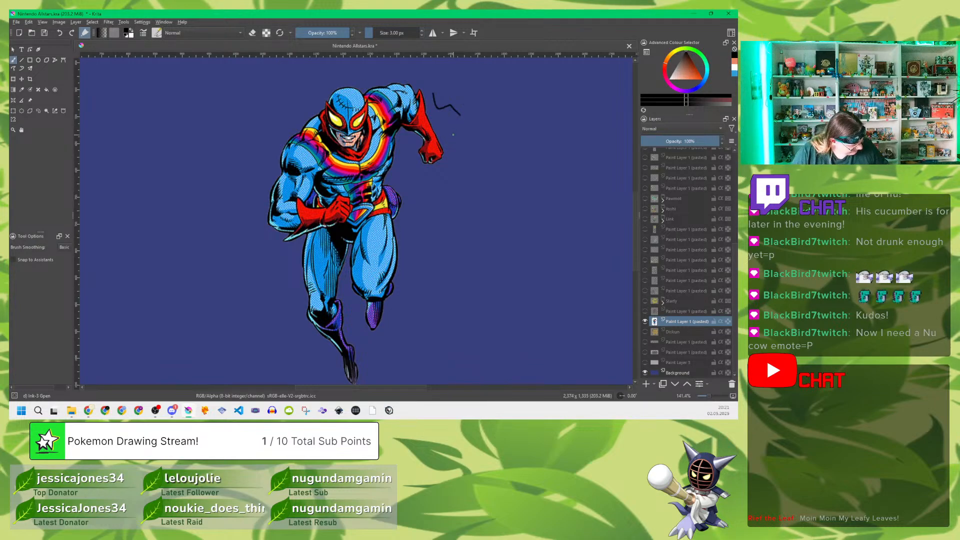
{"action": "key", "text": "ctrl+z"}
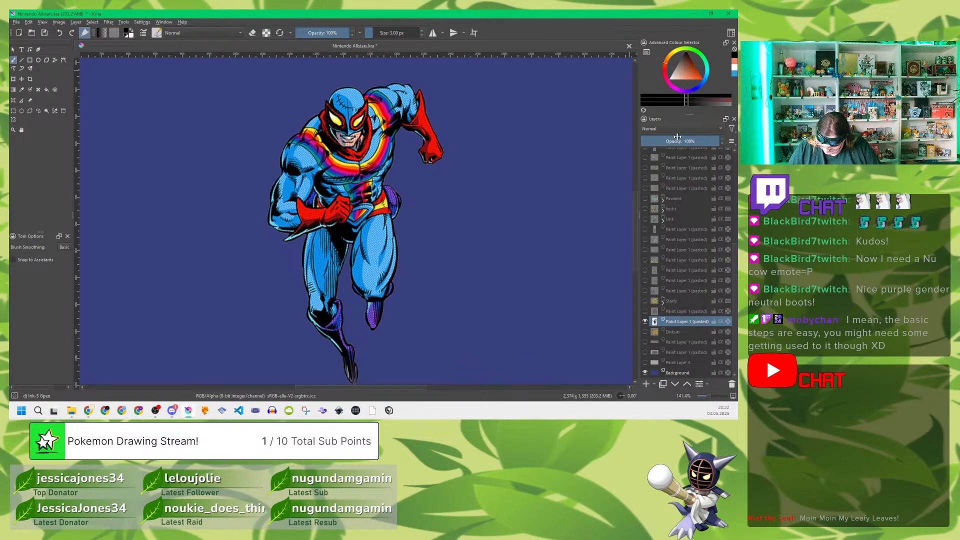
{"action": "key", "text": "ctrl"}
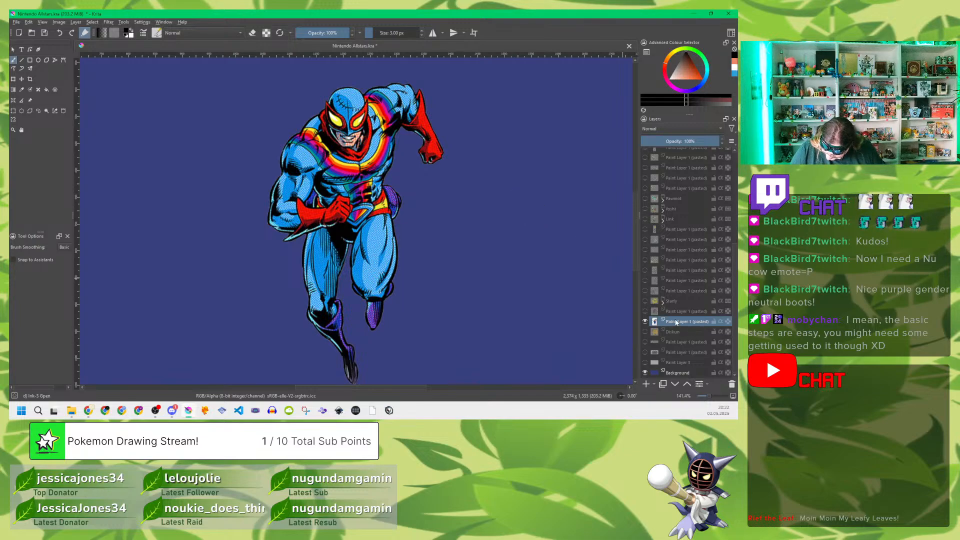
{"action": "key", "text": "ctrl+g"}
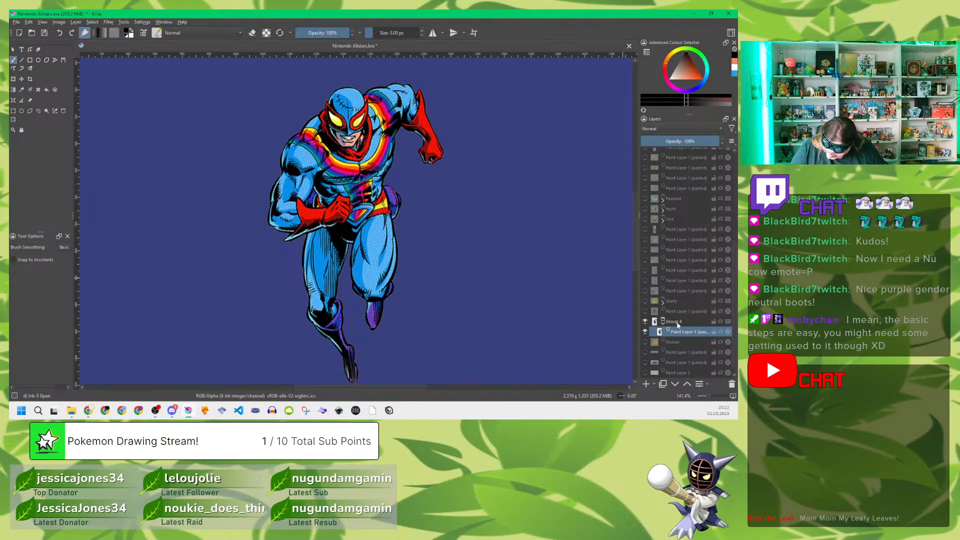
{"action": "double_click", "coordinate": [675, 321]}
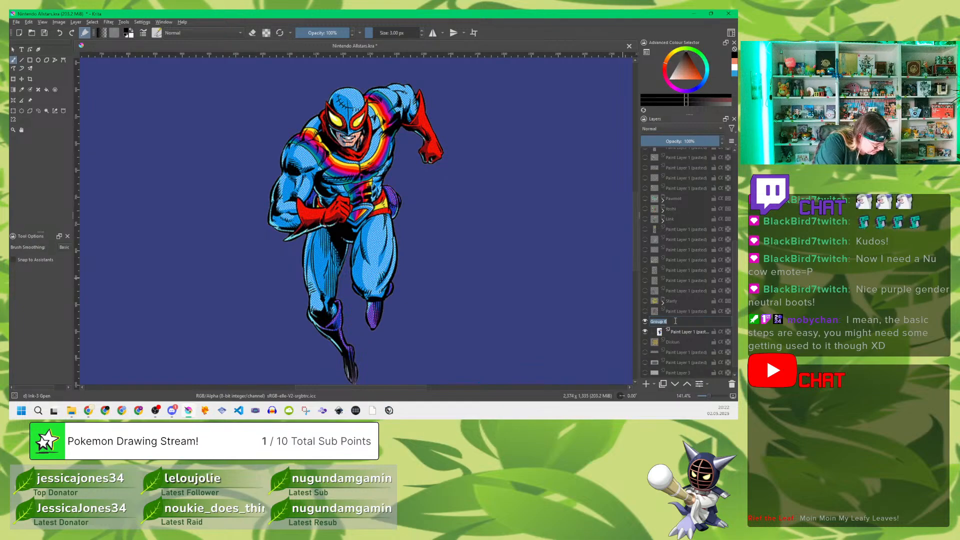
{"action": "type", "text": "Captain R"}
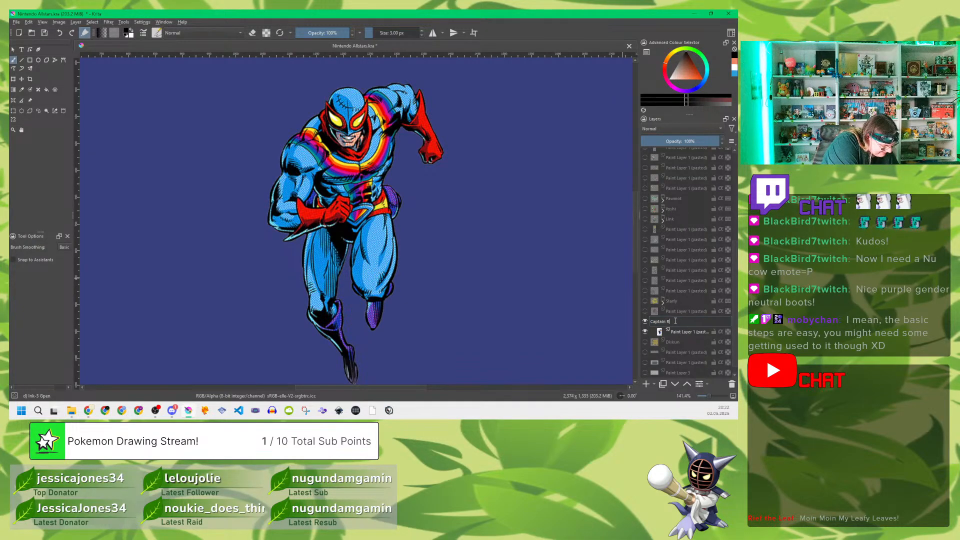
{"action": "type", "text": "ainbow"}
{"action": "key", "text": "Return"}
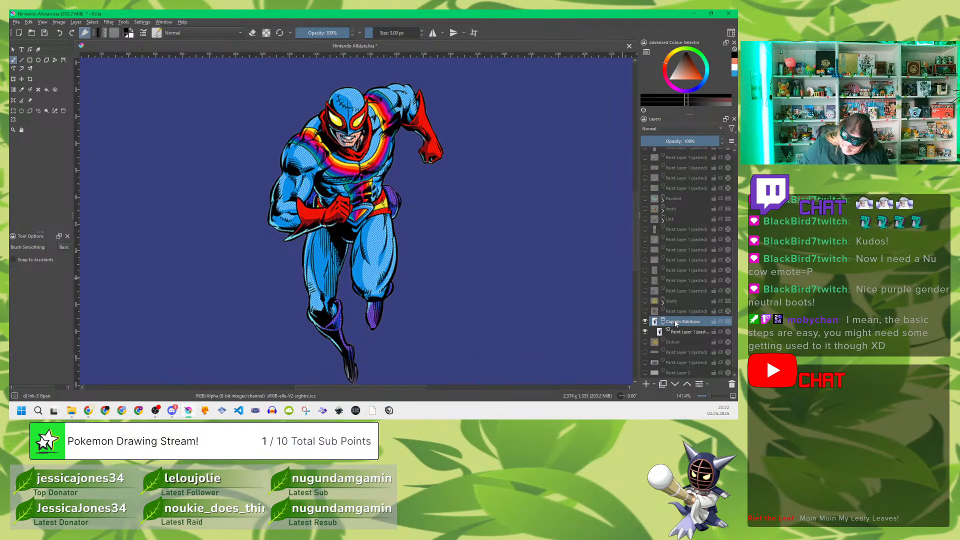
Step: Add a paint layer above the hero reference inside the Captain Rainbow group and name it Colour
{"action": "left_click", "coordinate": [693, 333]}
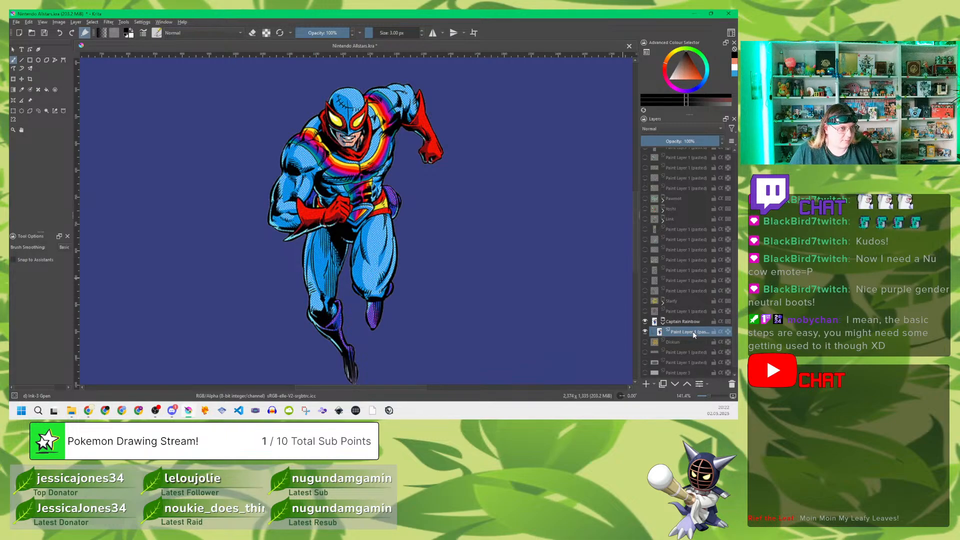
{"action": "key", "text": "Insert"}
{"action": "double_click", "coordinate": [689, 332]}
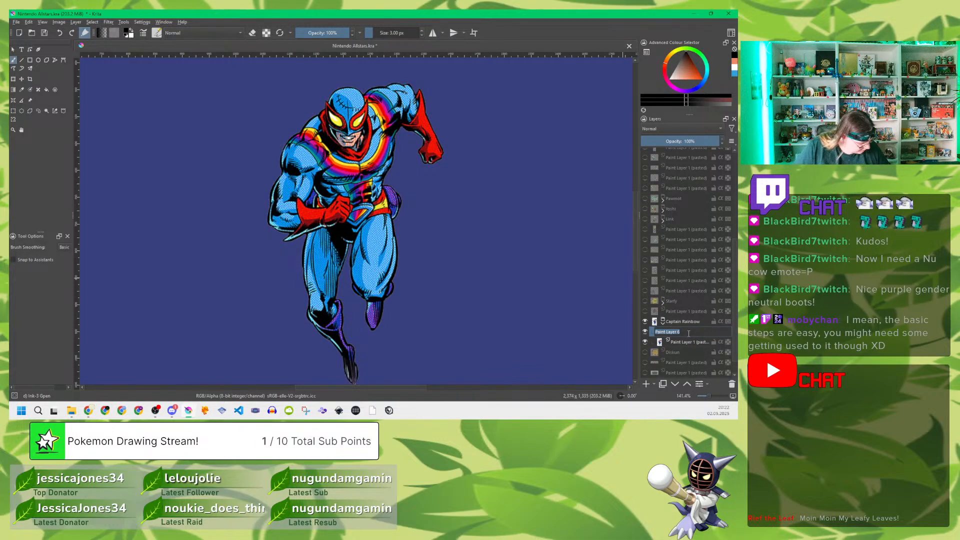
{"action": "type", "text": "Colour"}
{"action": "key", "text": "Return"}
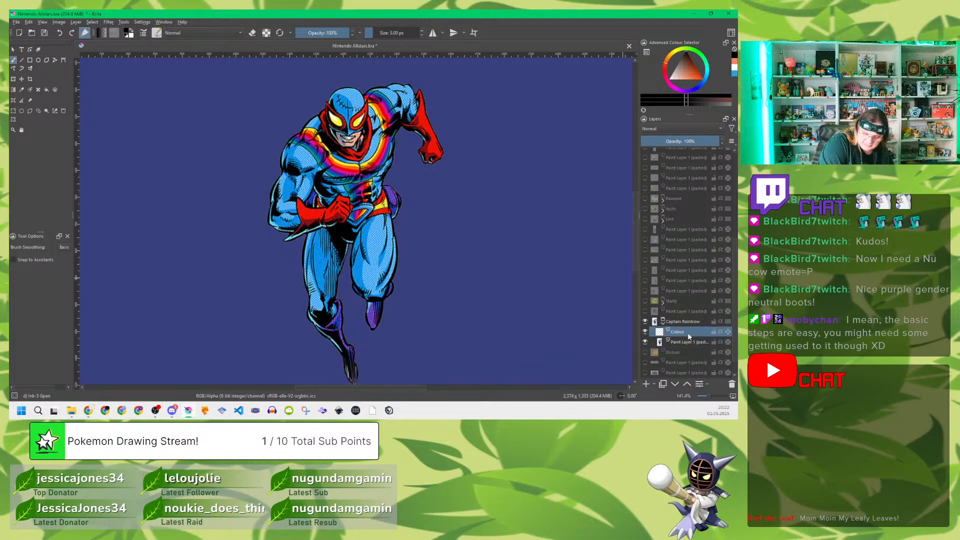
Step: Add another paint layer above Colour in the Captain Rainbow group and name it Outlines
{"action": "key", "text": "Insert"}
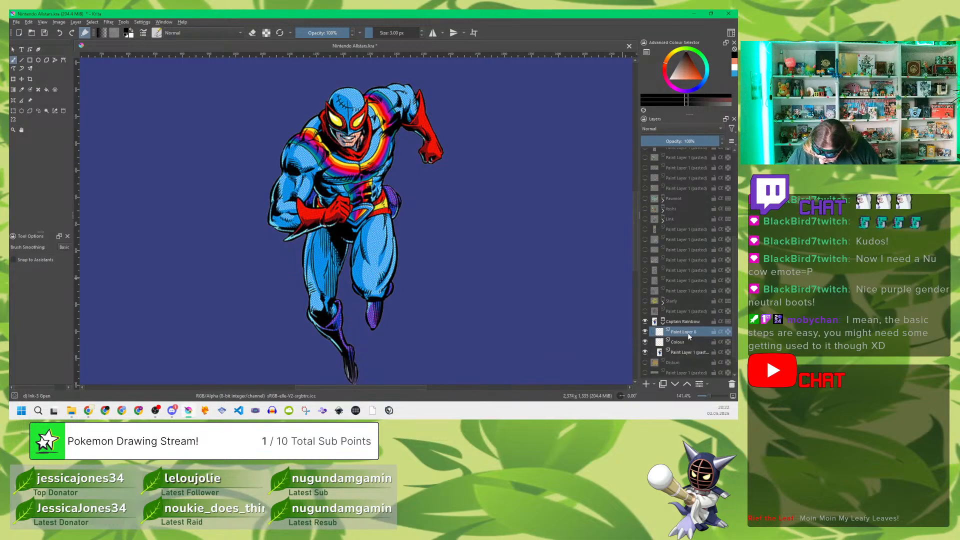
{"action": "double_click", "coordinate": [687, 332]}
{"action": "type", "text": "Outl"}
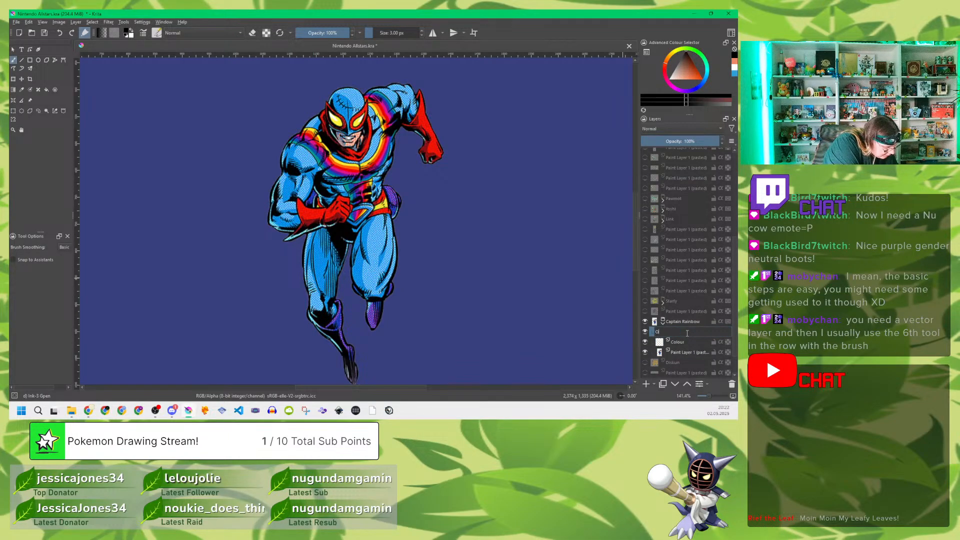
{"action": "type", "text": "ines"}
{"action": "key", "text": "Return"}
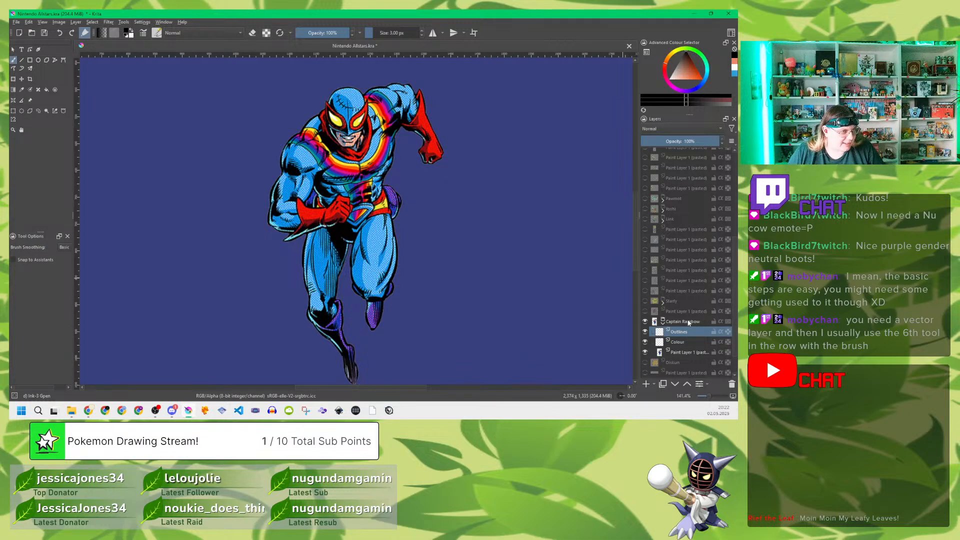
Step: Add a vector layer named Outlines at the top of the Captain Rainbow group and delete the paint layer of the same name
{"action": "mouse_move", "coordinate": [689, 323]}
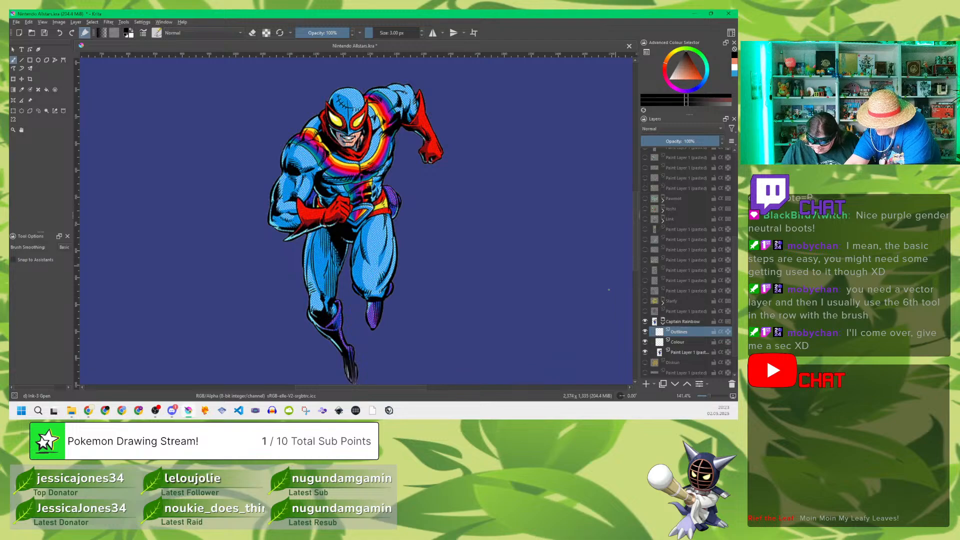
{"action": "left_click", "coordinate": [654, 384]}
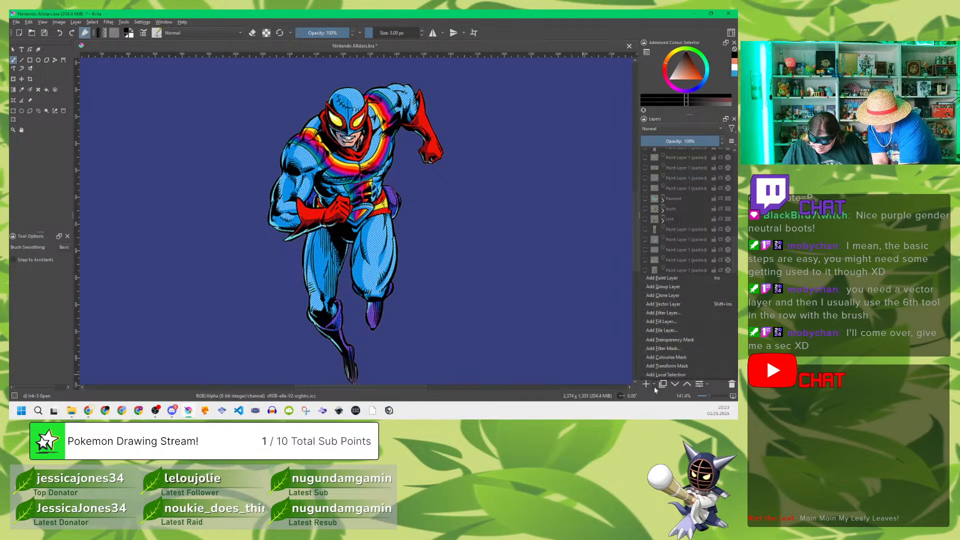
{"action": "left_click", "coordinate": [678, 305]}
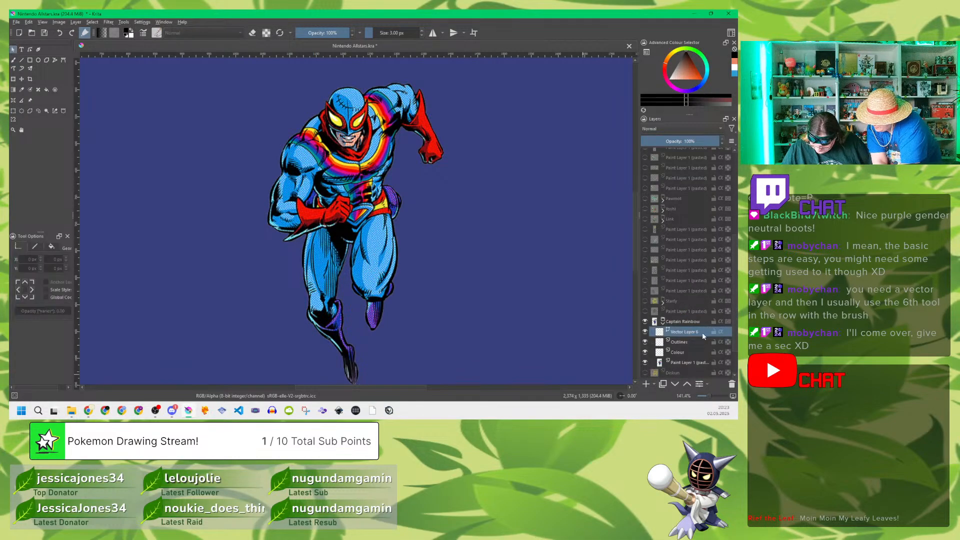
{"action": "double_click", "coordinate": [690, 331]}
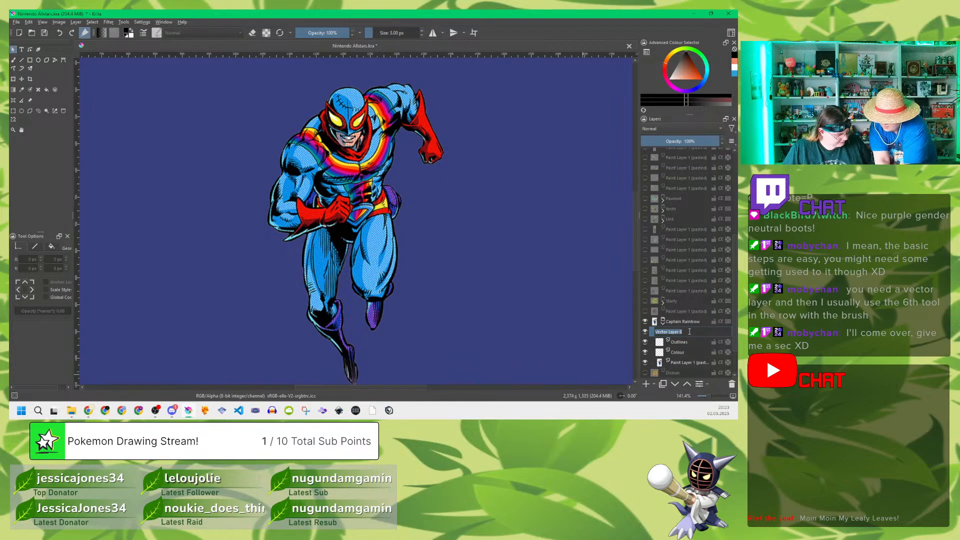
{"action": "type", "text": "Outli"}
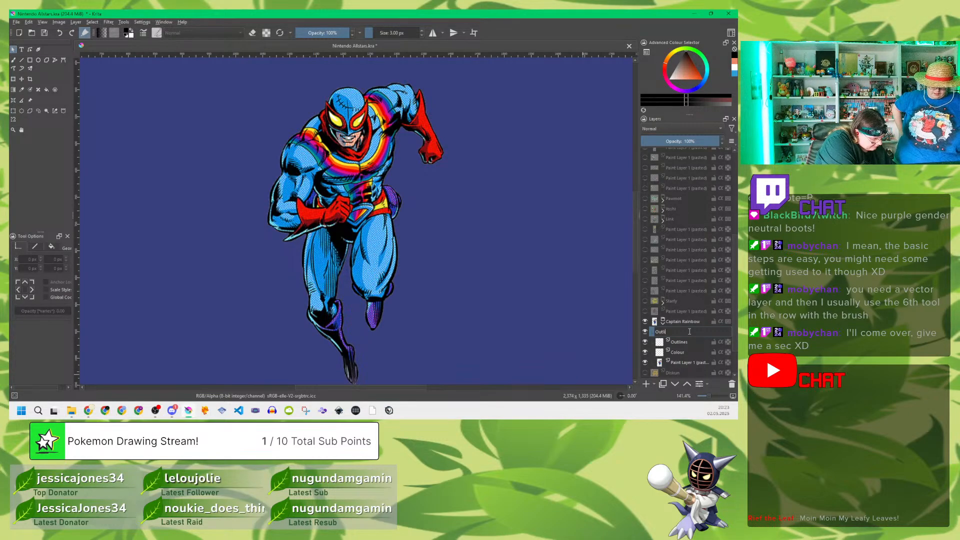
{"action": "type", "text": "nes"}
{"action": "key", "text": "Return"}
{"action": "left_click", "coordinate": [686, 342]}
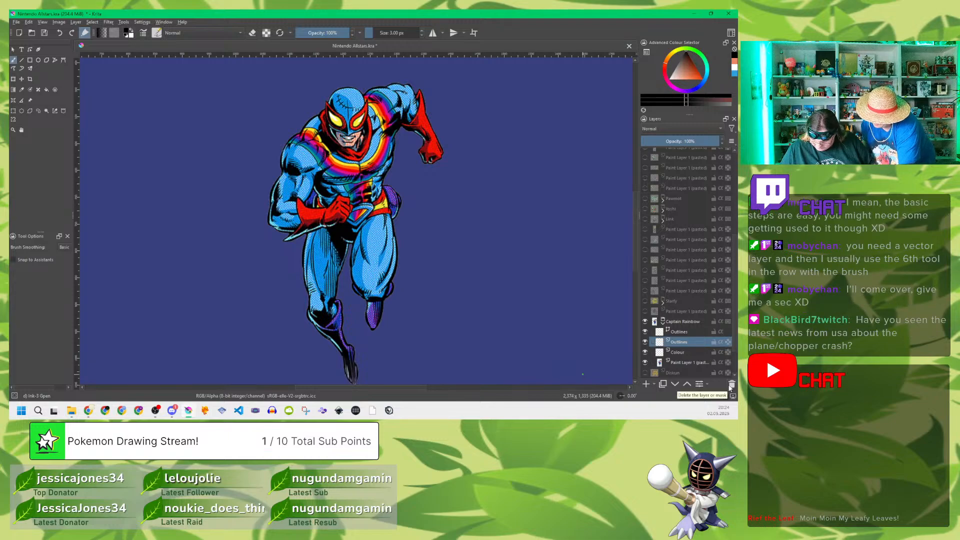
{"action": "left_click", "coordinate": [730, 384]}
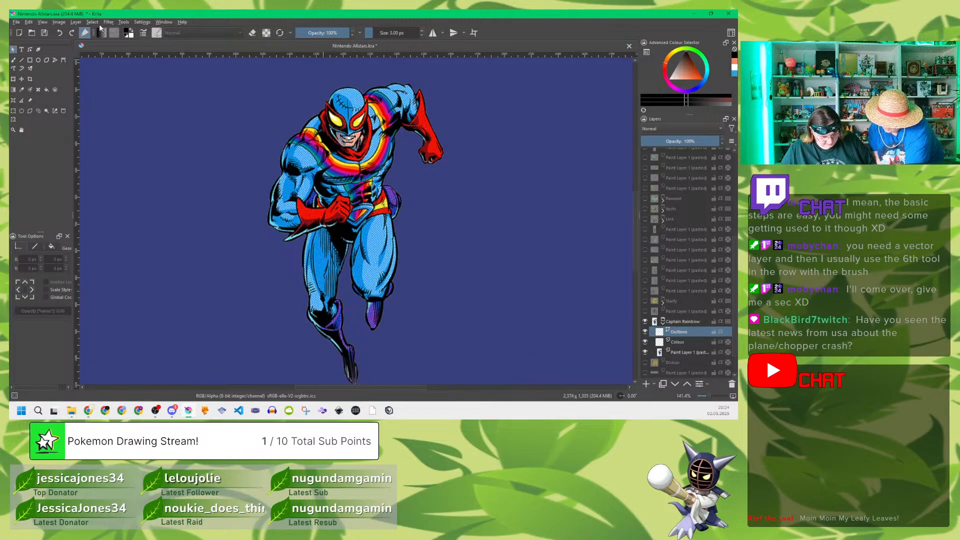
Step: Trace the outer edge of the raised arm's red glove with a polyline, from the pointed cuff down around the fist, on the Outlines layer
{"action": "left_click", "coordinate": [56, 60]}
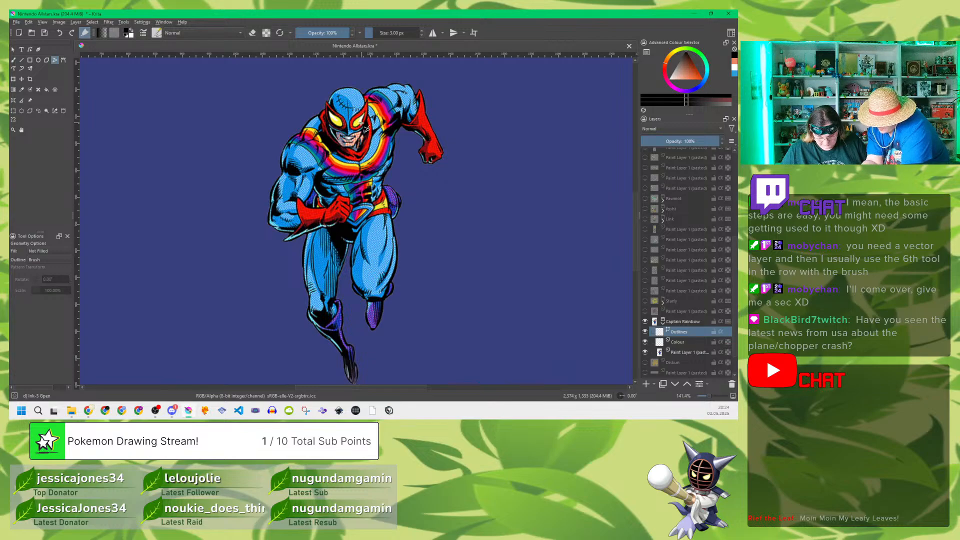
{"action": "scroll", "coordinate": [350, 117], "scroll_direction": "up", "scroll_amount": 4}
{"action": "scroll", "coordinate": [349, 117], "scroll_direction": "down", "scroll_amount": 2}
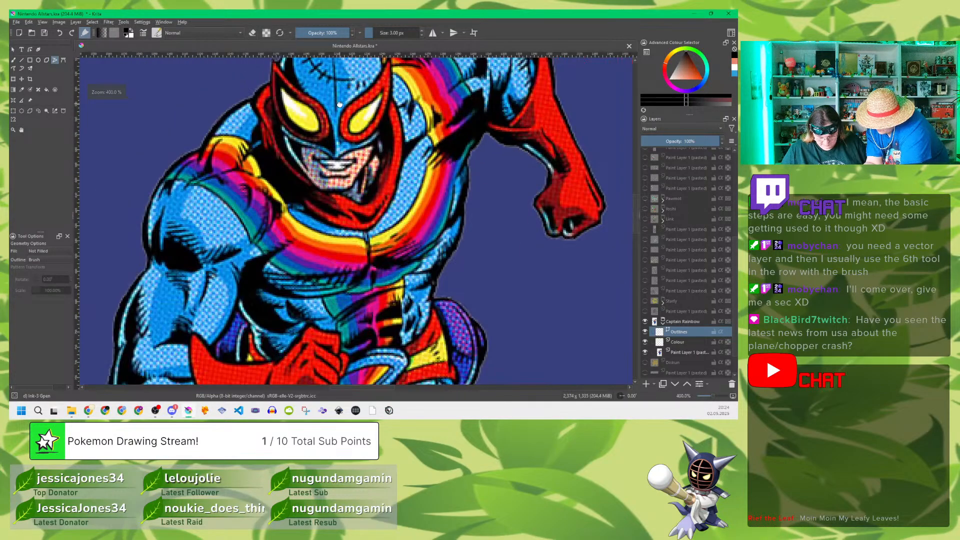
{"action": "scroll", "coordinate": [344, 163], "scroll_direction": "up", "scroll_amount": 1}
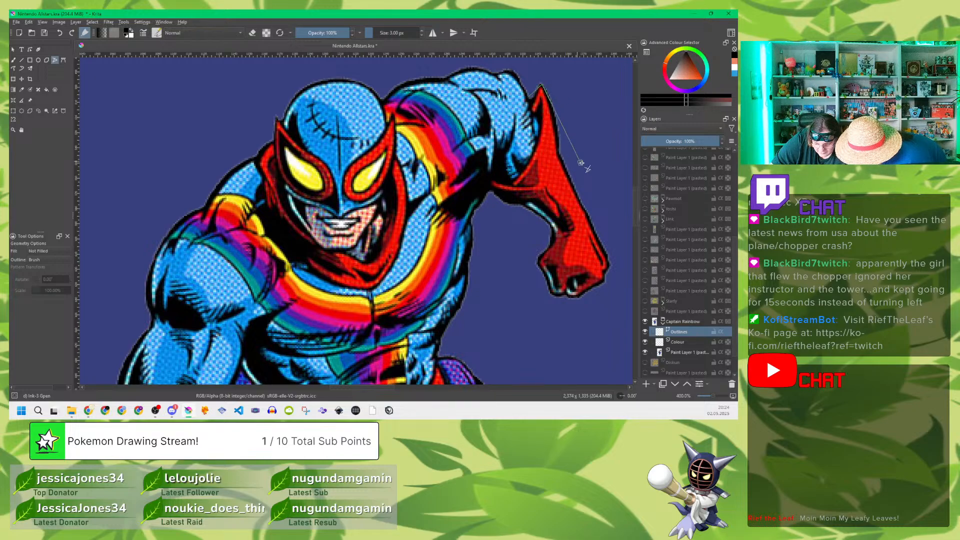
{"action": "left_click", "coordinate": [555, 156]}
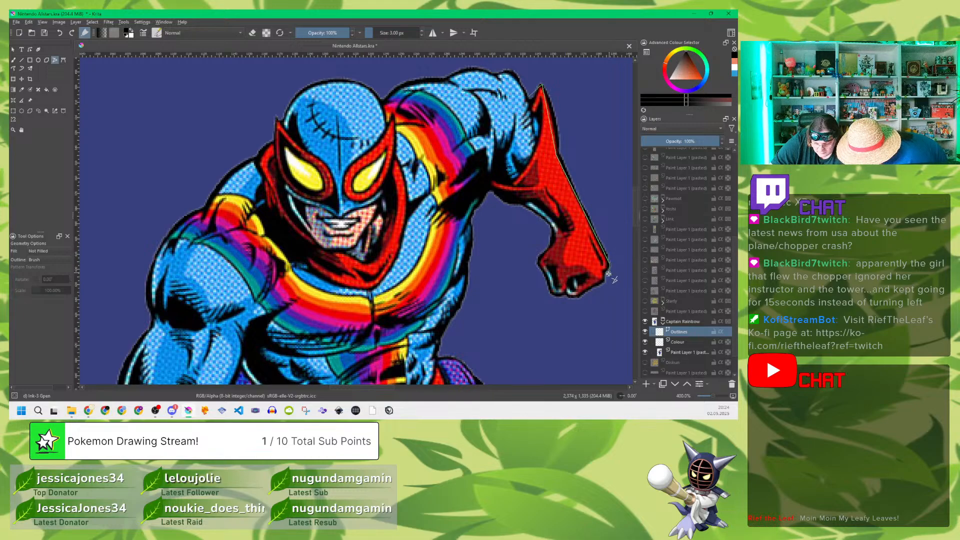
{"action": "left_click", "coordinate": [607, 261]}
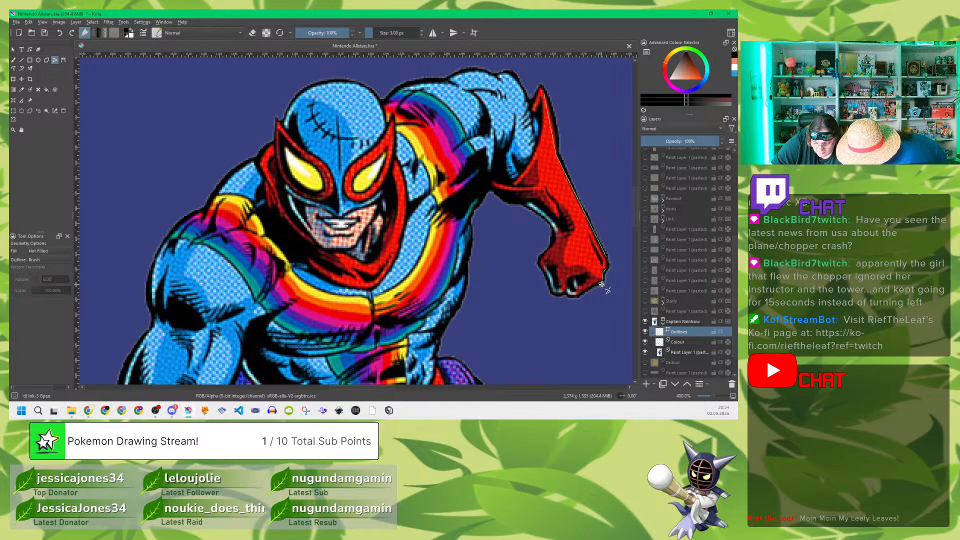
{"action": "left_click", "coordinate": [603, 281]}
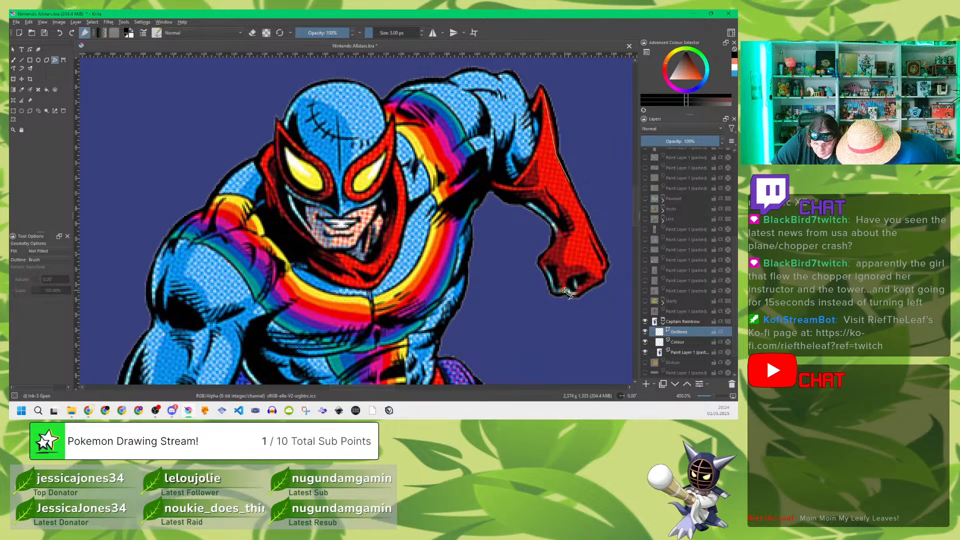
{"action": "double_click", "coordinate": [566, 292]}
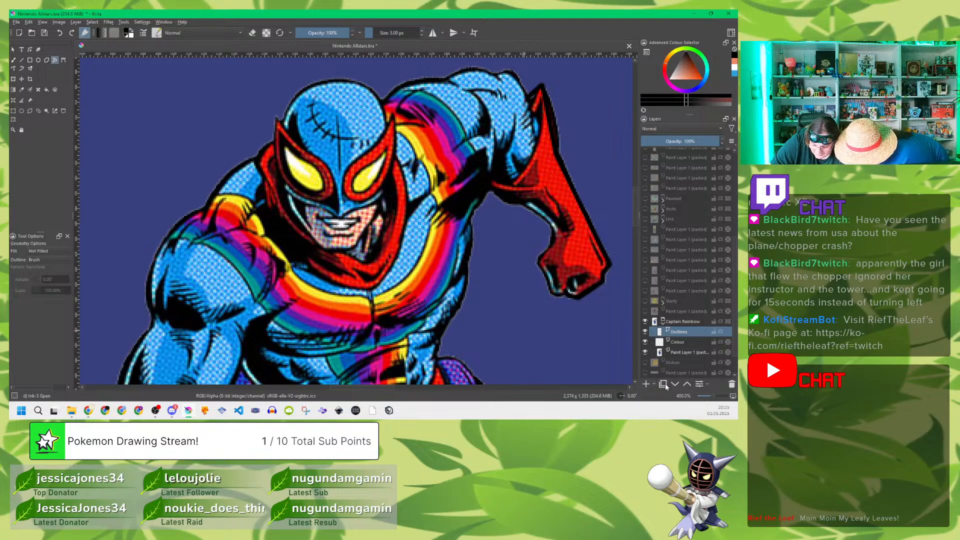
Step: Lower the opacity of the pasted reference layer in the Captain Rainbow group to 47%
{"action": "left_click", "coordinate": [692, 353]}
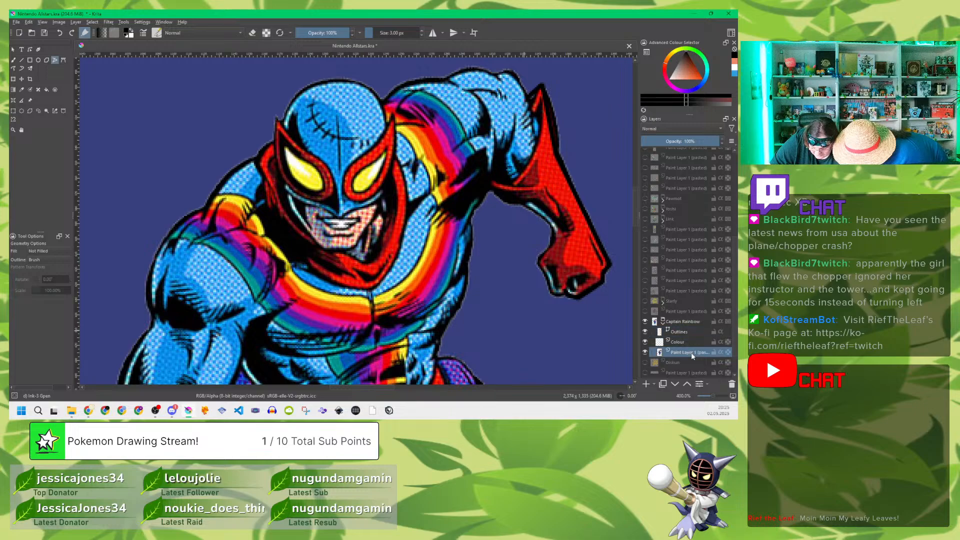
{"action": "left_click_drag", "start_coordinate": [673, 145], "coordinate": [679, 145]}
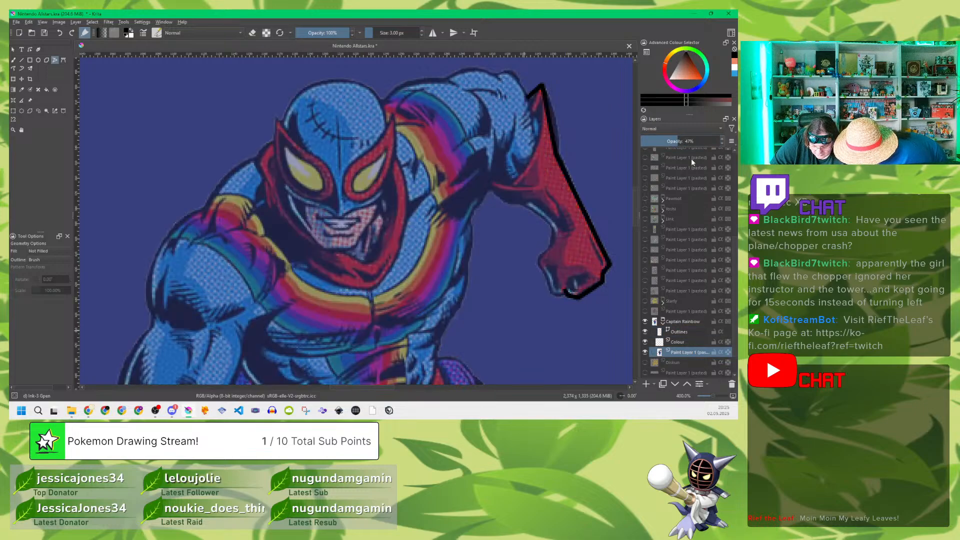
Step: Reshape the red glove's outline on the Outlines layer, curving its cuff and forearm edges and moving the cuff's end point onto the reference
{"action": "left_click", "coordinate": [679, 332]}
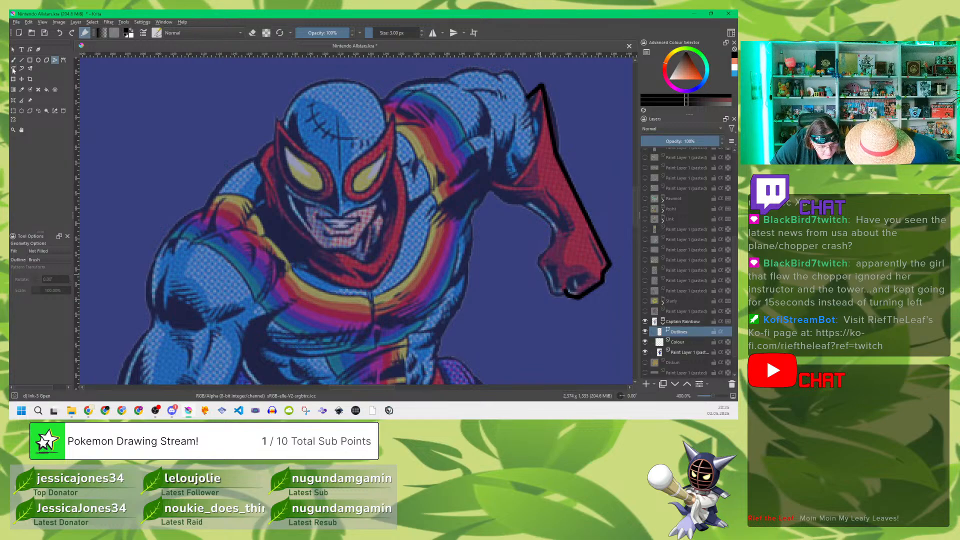
{"action": "left_click", "coordinate": [30, 49]}
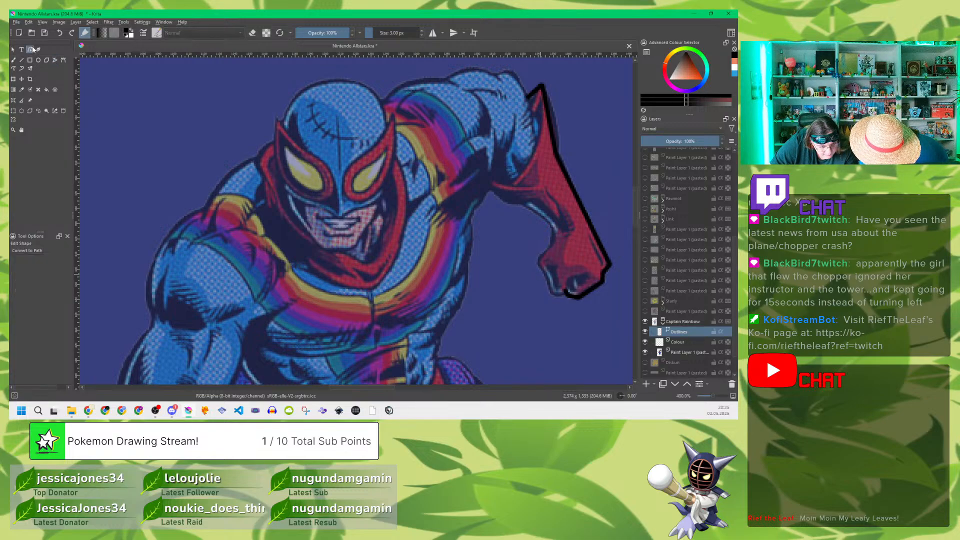
{"action": "left_click", "coordinate": [565, 290]}
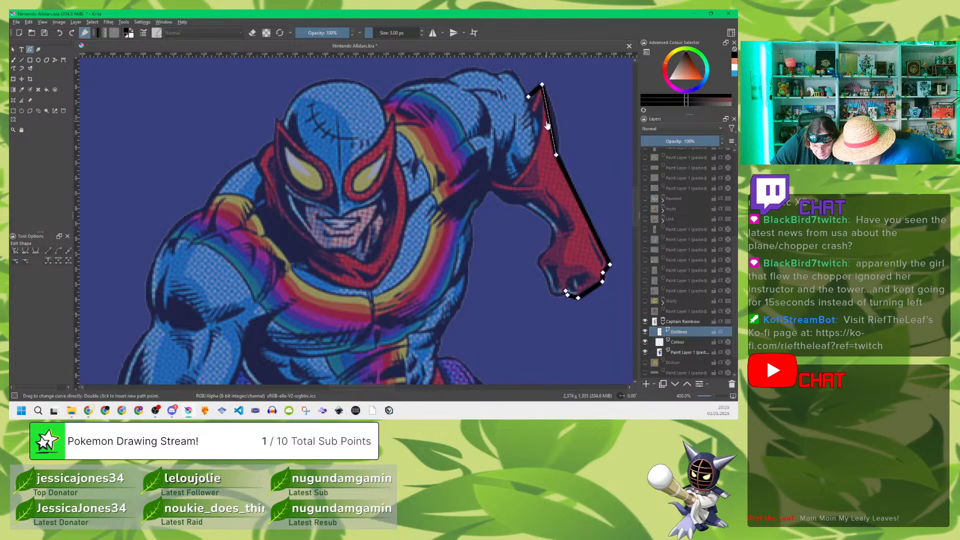
{"action": "left_click_drag", "start_coordinate": [550, 128], "coordinate": [554, 127]}
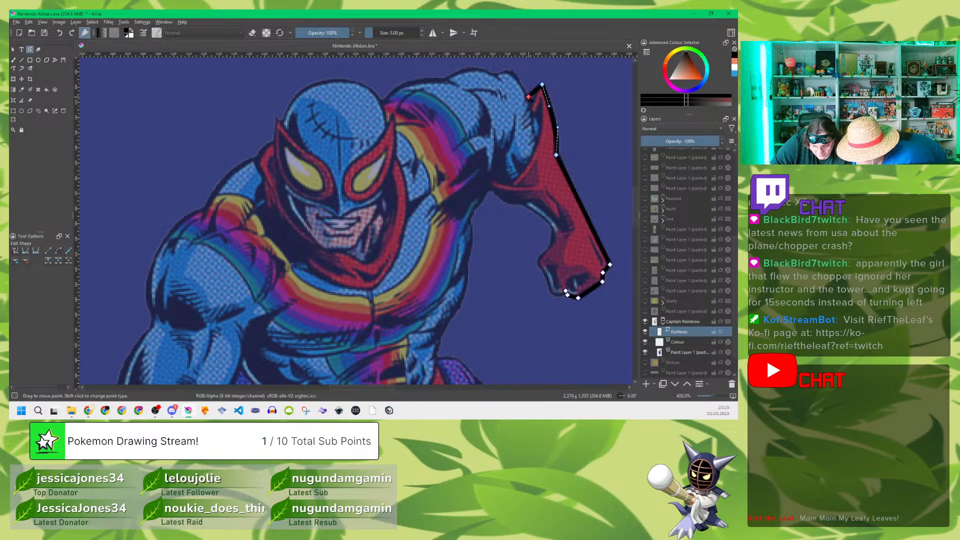
{"action": "left_click_drag", "start_coordinate": [528, 96], "coordinate": [533, 106]}
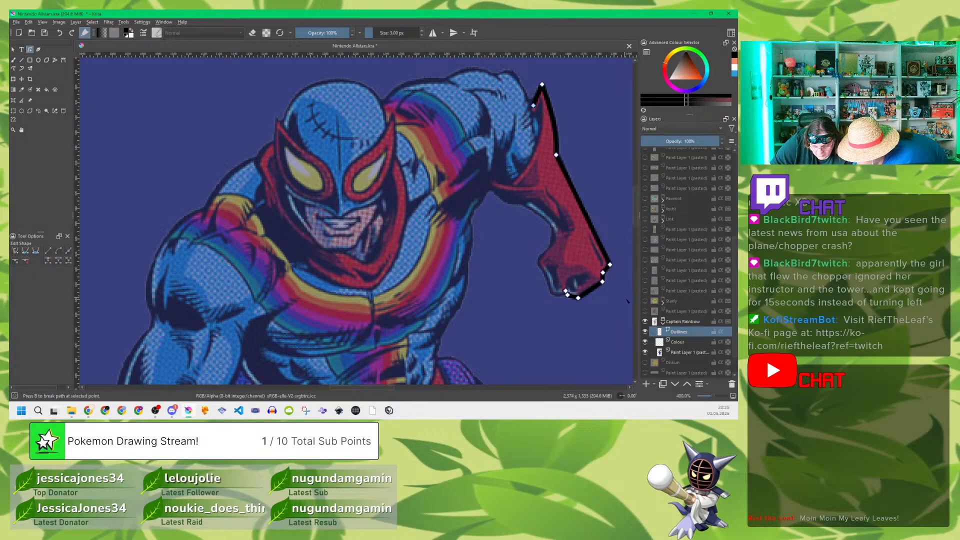
{"action": "left_click_drag", "start_coordinate": [589, 293], "coordinate": [588, 294]}
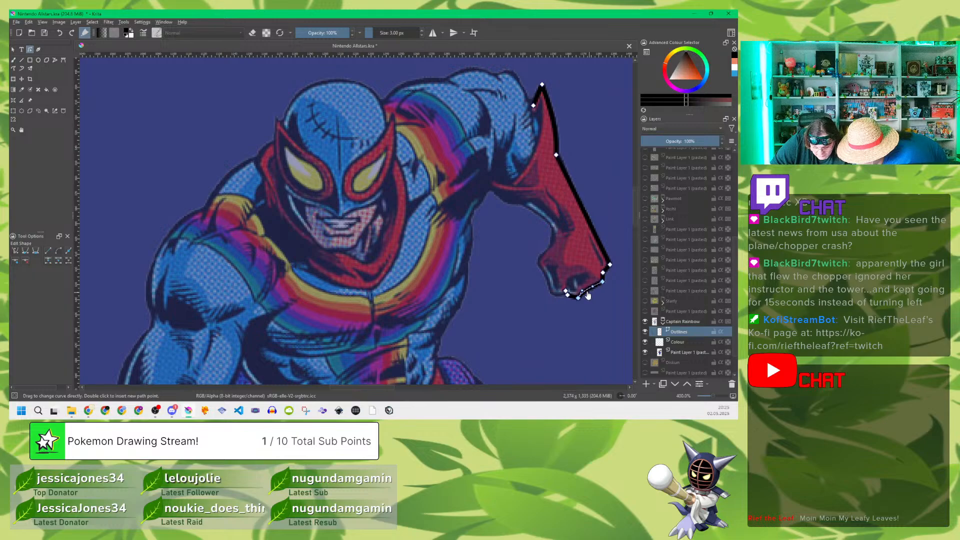
{"action": "left_click_drag", "start_coordinate": [591, 236], "coordinate": [583, 215]}
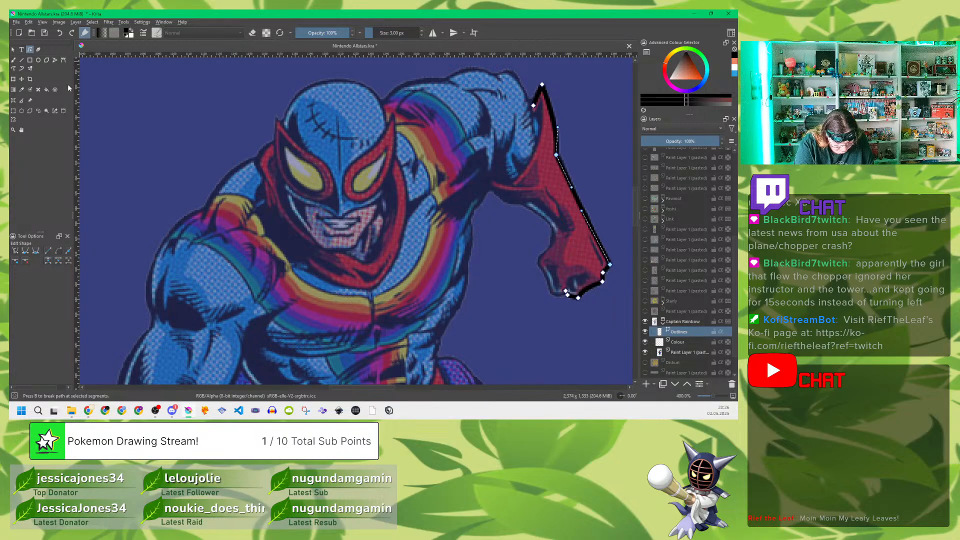
{"action": "left_click", "coordinate": [55, 60]}
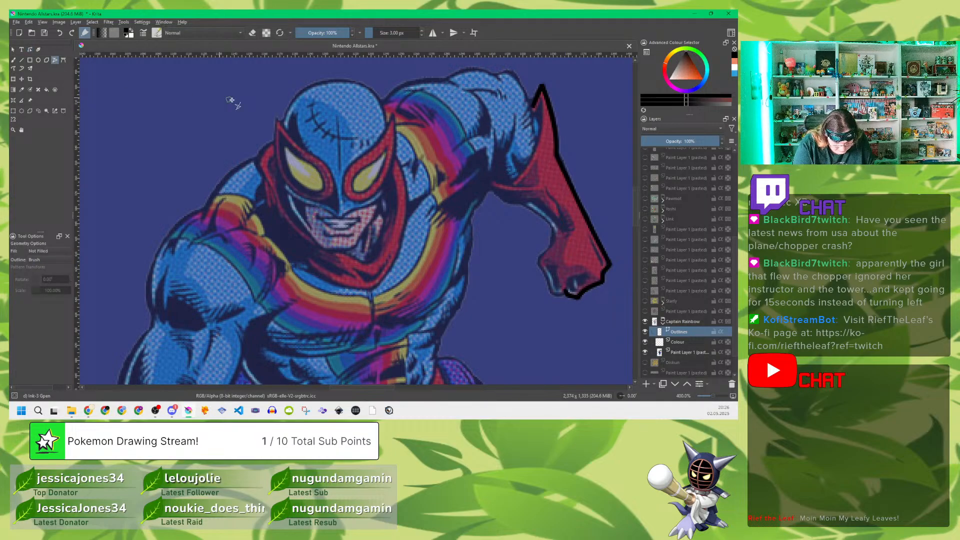
{"action": "left_click", "coordinate": [283, 123]}
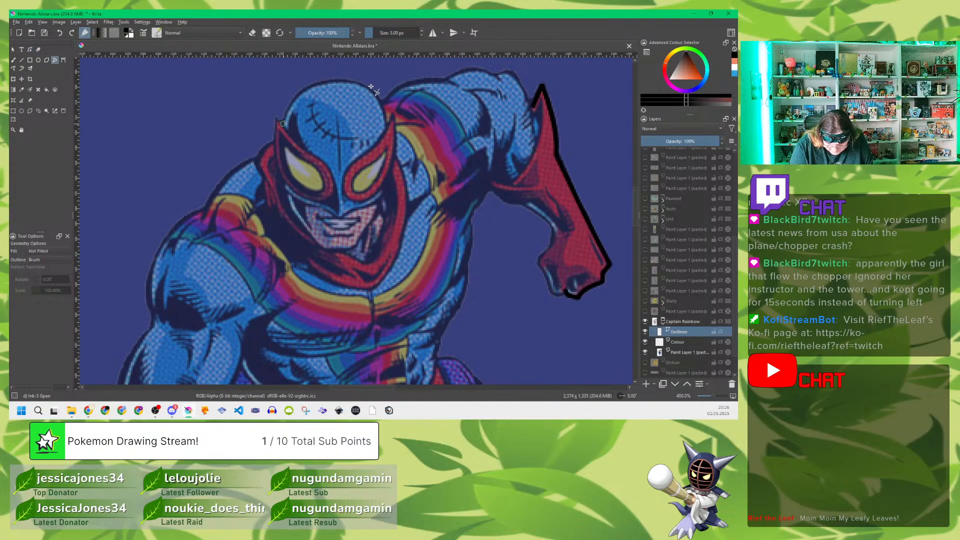
{"action": "left_click", "coordinate": [386, 124]}
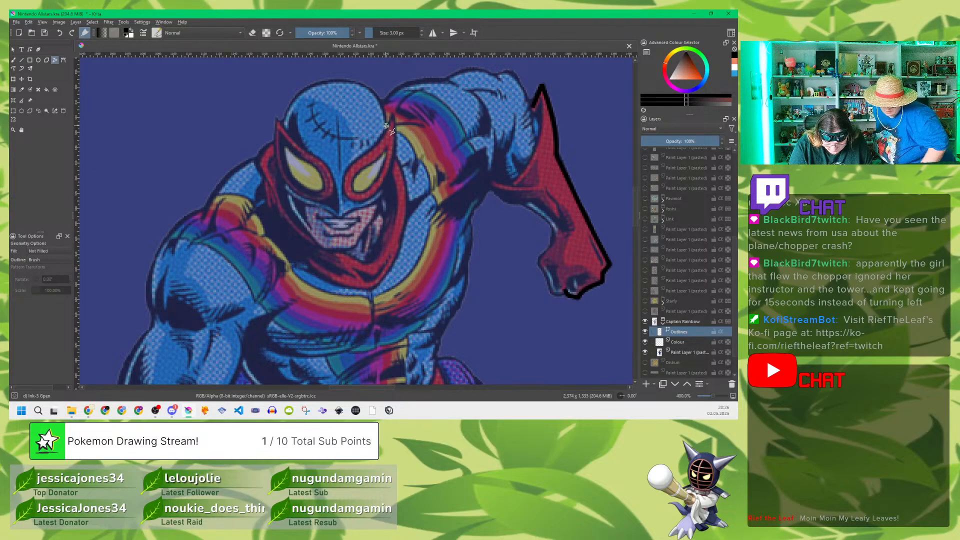
{"action": "left_click", "coordinate": [284, 122]}
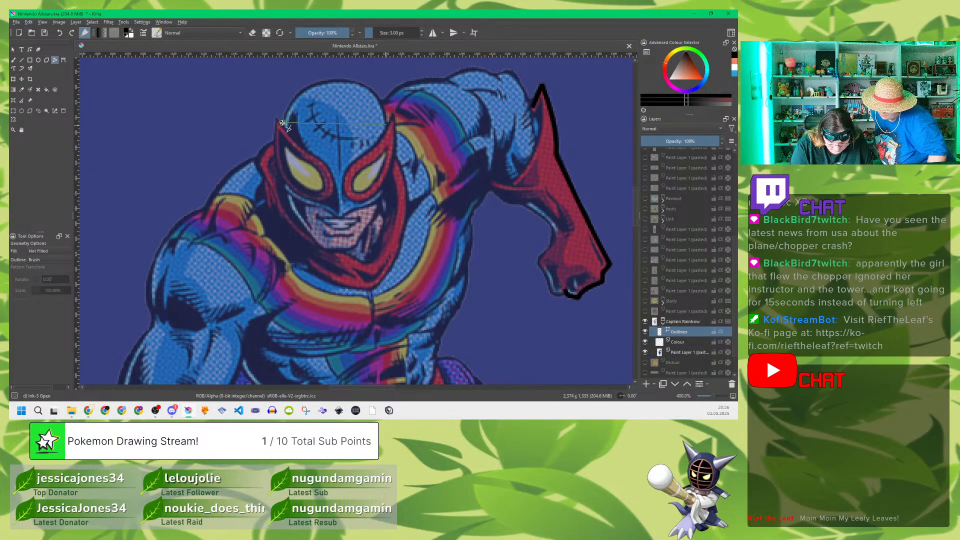
{"action": "key", "text": "Escape"}
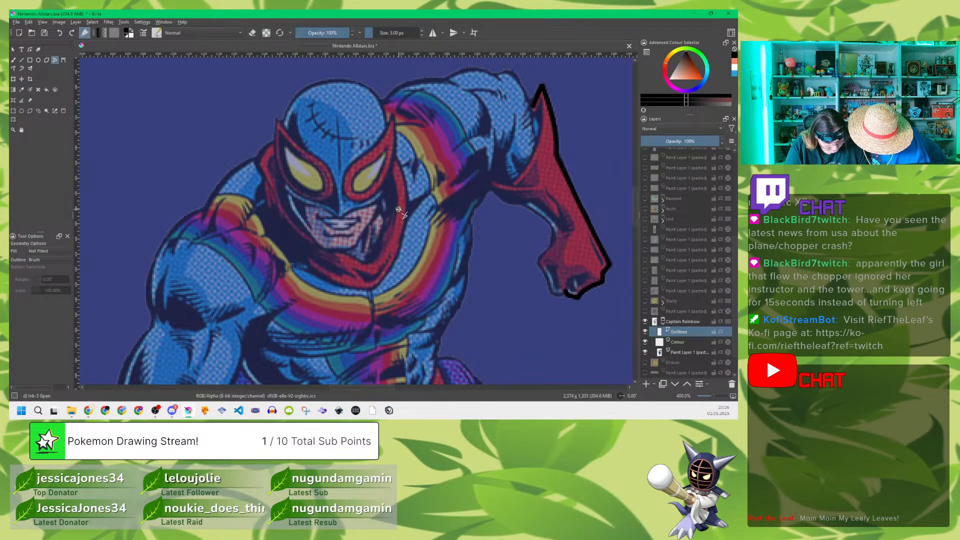
{"action": "left_click", "coordinate": [22, 68]}
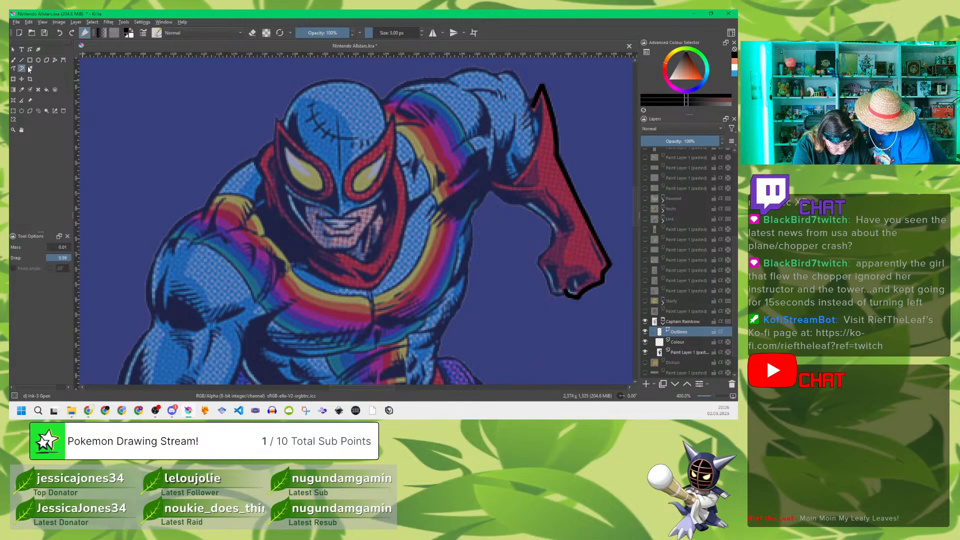
{"action": "left_click", "coordinate": [282, 122]}
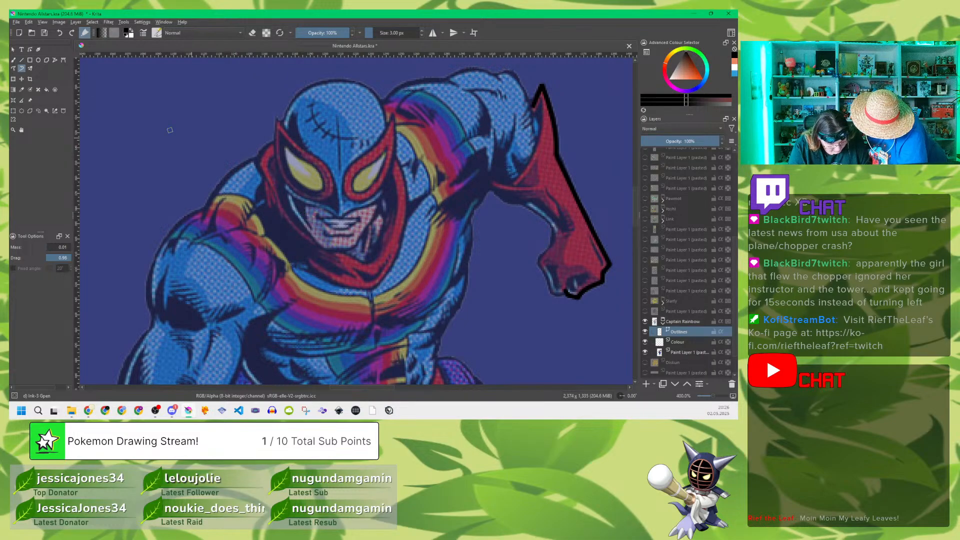
Step: Draw a freehand path over the crown of the blue head and bend its segments to follow the reference from one mask tip to the other
{"action": "left_click", "coordinate": [15, 68]}
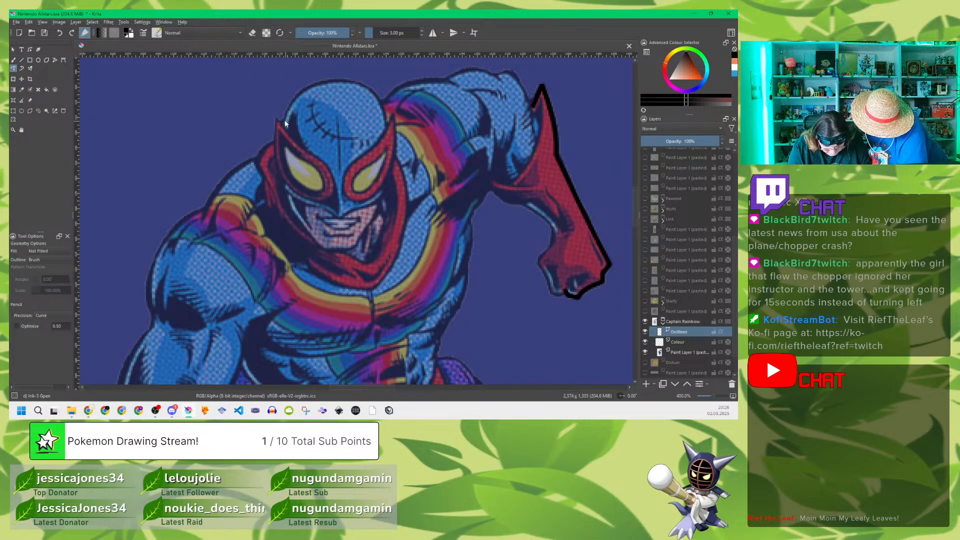
{"action": "mouse_move", "coordinate": [301, 94]}
{"action": "left_mouse_down"}
{"action": "mouse_move", "coordinate": [339, 80]}
{"action": "mouse_move", "coordinate": [371, 90]}
{"action": "mouse_move", "coordinate": [386, 124]}
{"action": "left_mouse_up"}
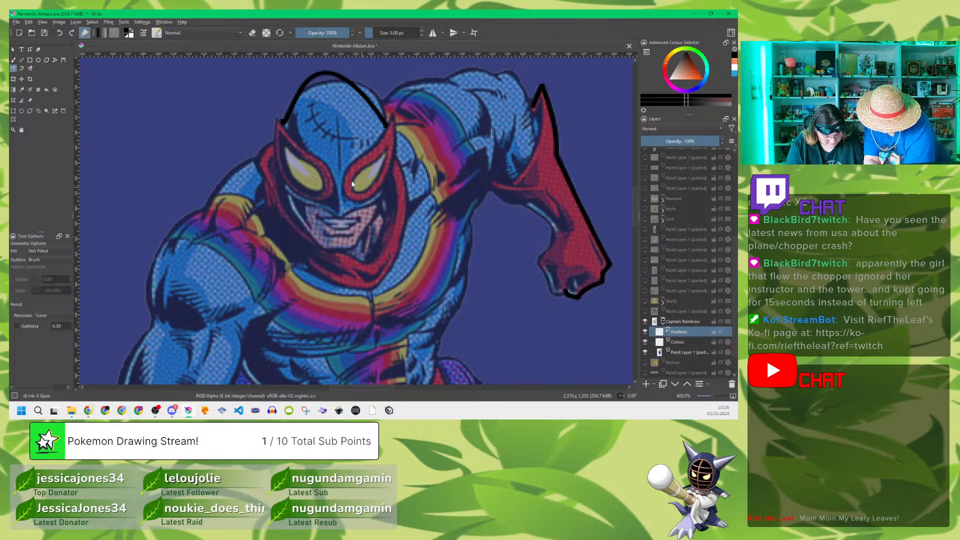
{"action": "left_click", "coordinate": [31, 50]}
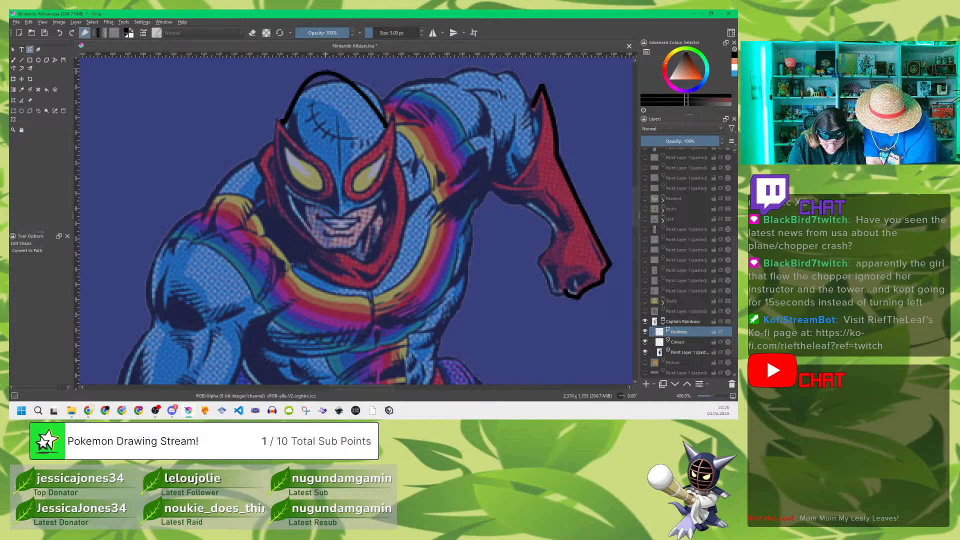
{"action": "left_click", "coordinate": [332, 75]}
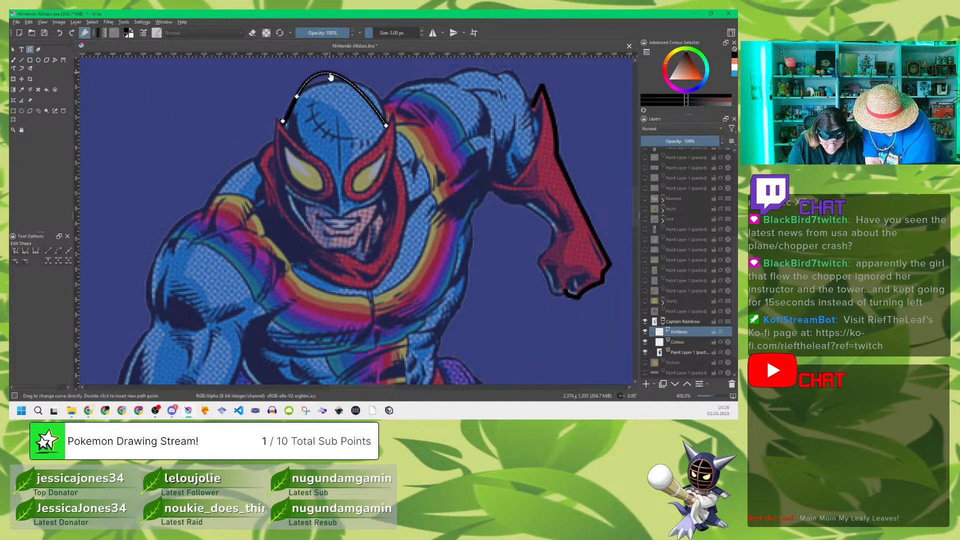
{"action": "left_click_drag", "start_coordinate": [330, 79], "coordinate": [386, 119]}
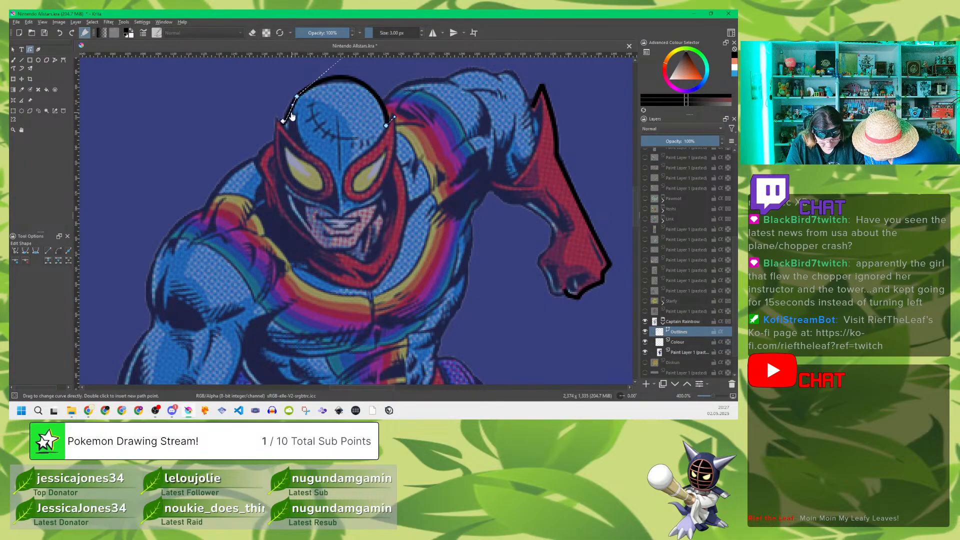
{"action": "left_click_drag", "start_coordinate": [289, 112], "coordinate": [289, 111]}
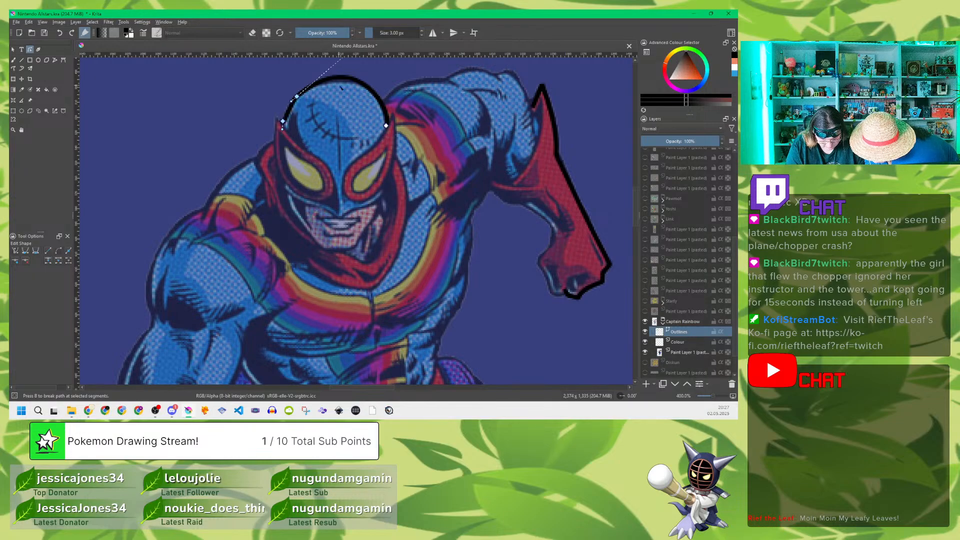
{"action": "left_click_drag", "start_coordinate": [337, 76], "coordinate": [338, 79]}
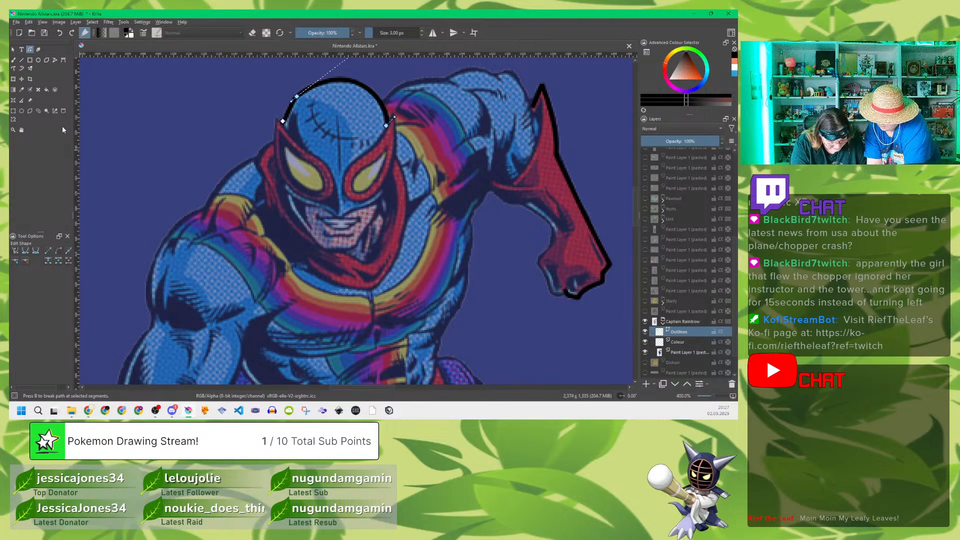
Step: Save the drawing and trace the red mask patch around the eye nearer the raised arm with a closed polyline
{"action": "left_click", "coordinate": [54, 61]}
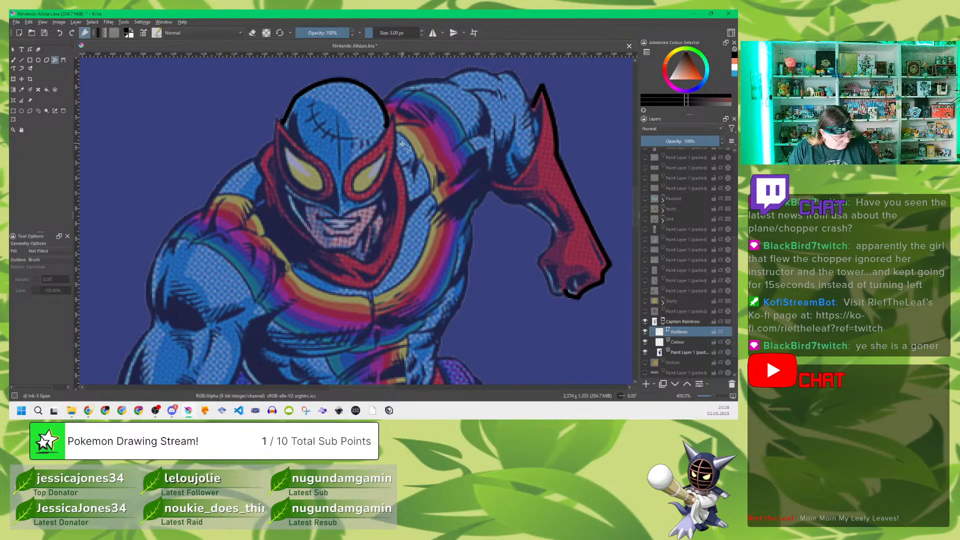
{"action": "key", "text": "ctrl+s"}
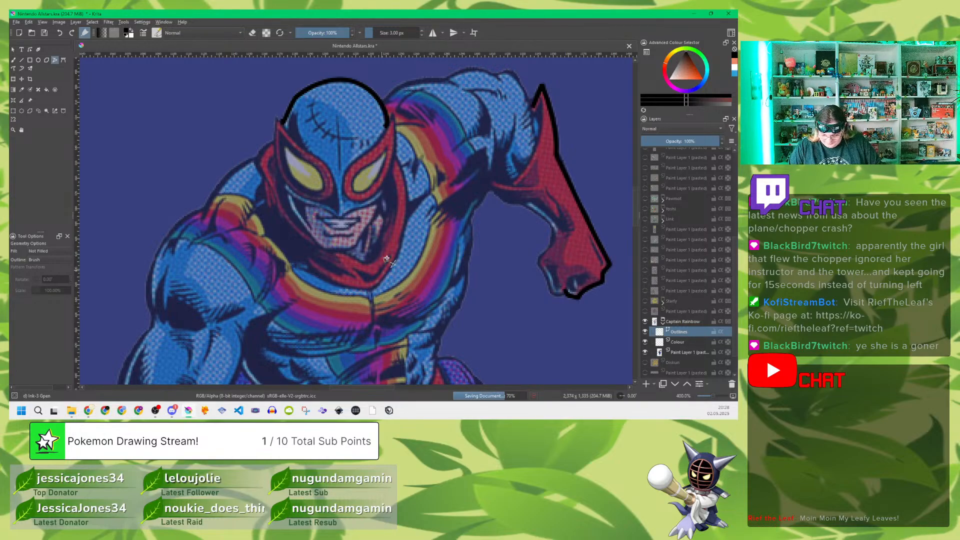
{"action": "left_click", "coordinate": [393, 115]}
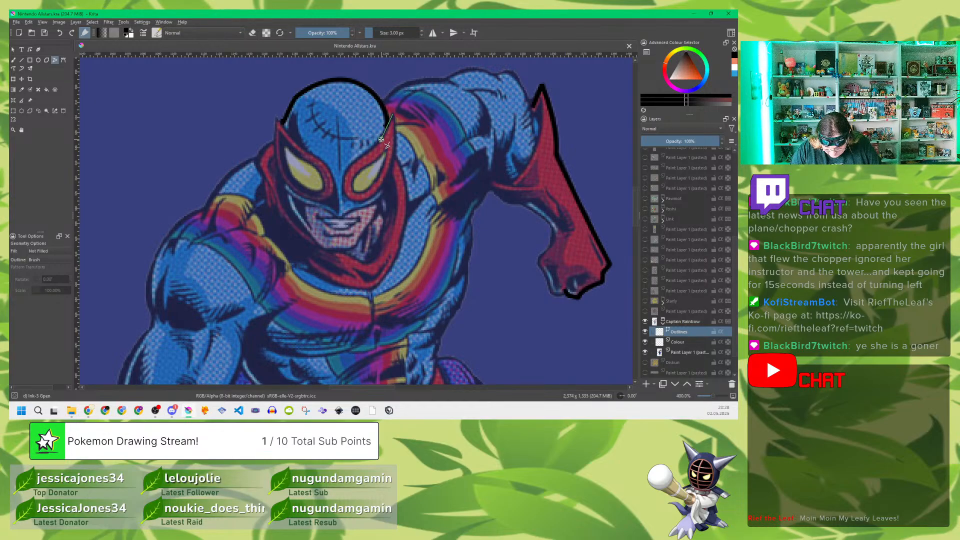
{"action": "left_click", "coordinate": [347, 171]}
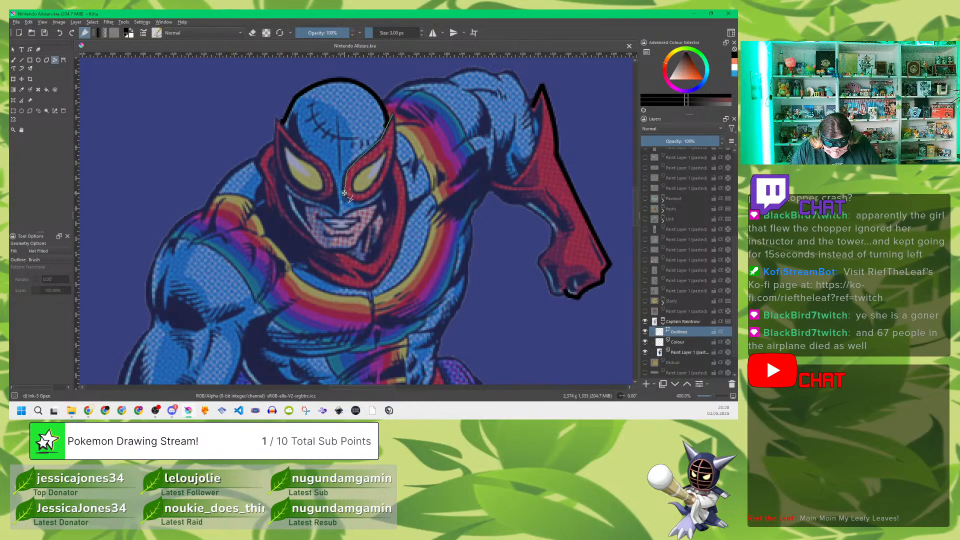
{"action": "left_click", "coordinate": [345, 194]}
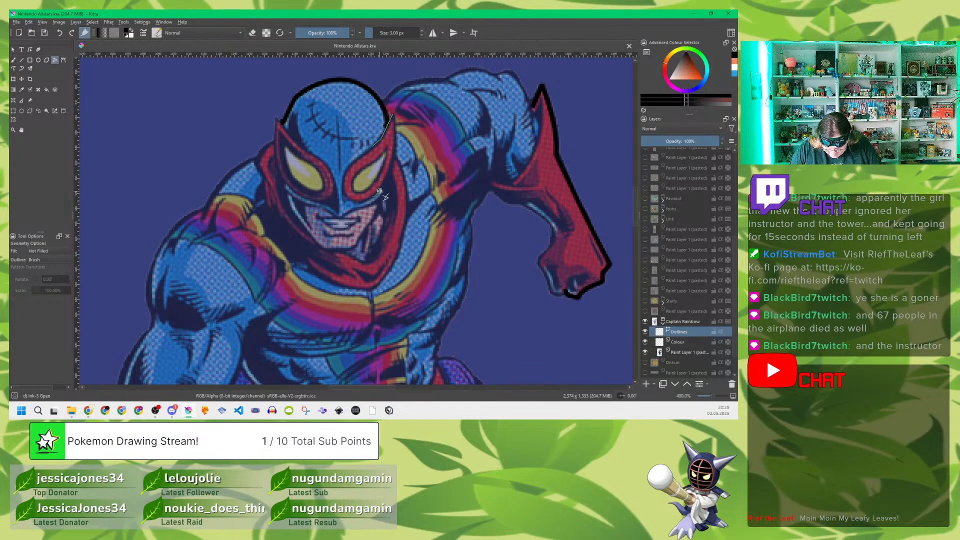
{"action": "left_click", "coordinate": [395, 159]}
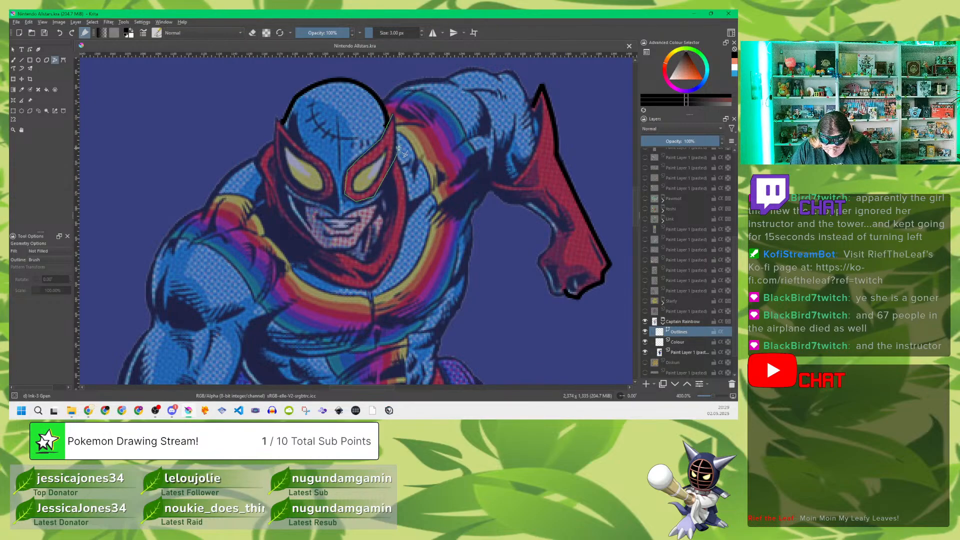
{"action": "double_click", "coordinate": [395, 117]}
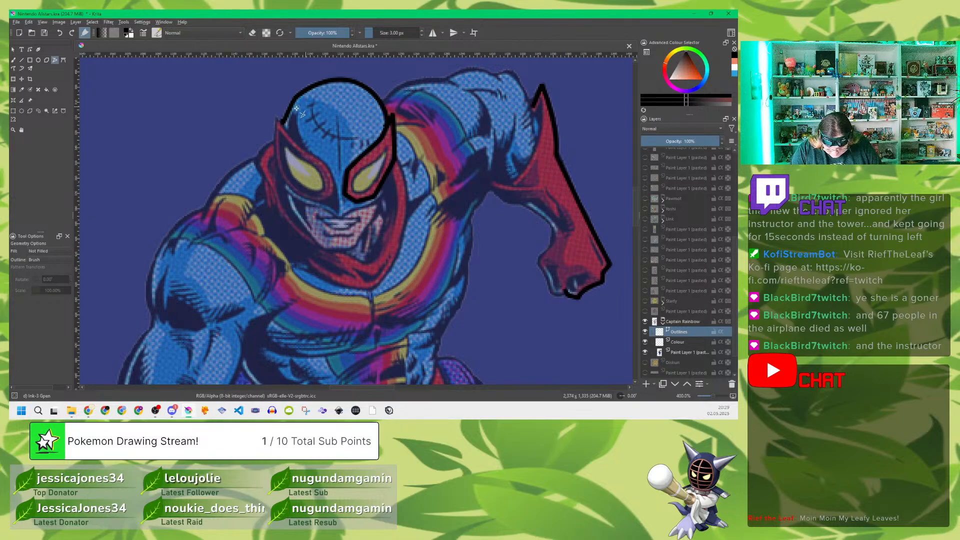
Step: Trace the red mask patch around the eye farther from the raised arm with a closed polyline starting at its pointed upper tip
{"action": "left_click", "coordinate": [279, 119]}
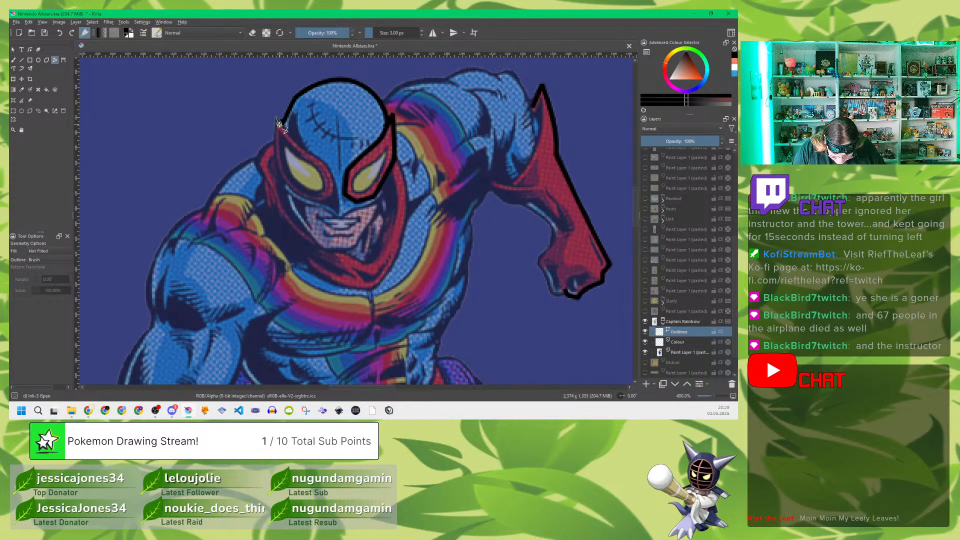
{"action": "left_click", "coordinate": [297, 145]}
{"action": "left_click", "coordinate": [323, 160]}
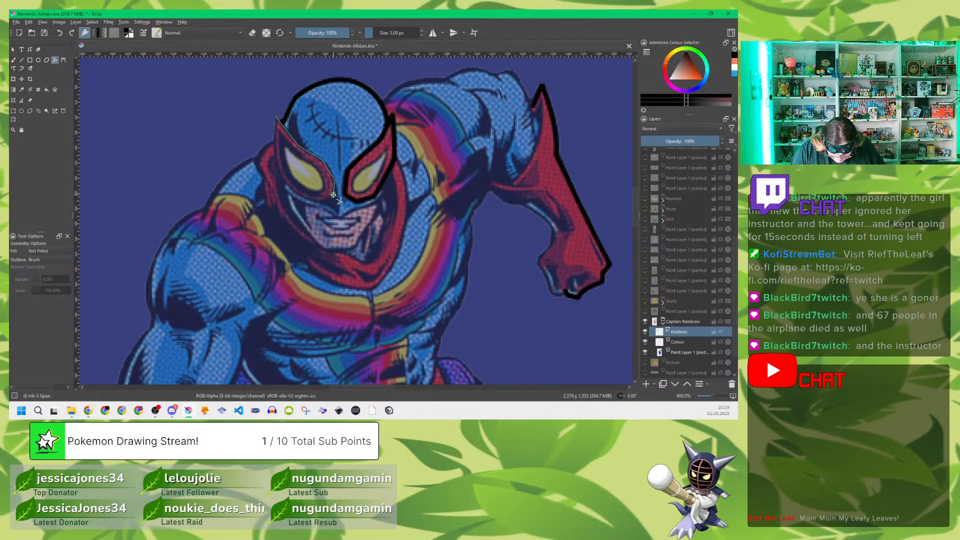
{"action": "left_click", "coordinate": [321, 201]}
{"action": "left_click", "coordinate": [299, 194]}
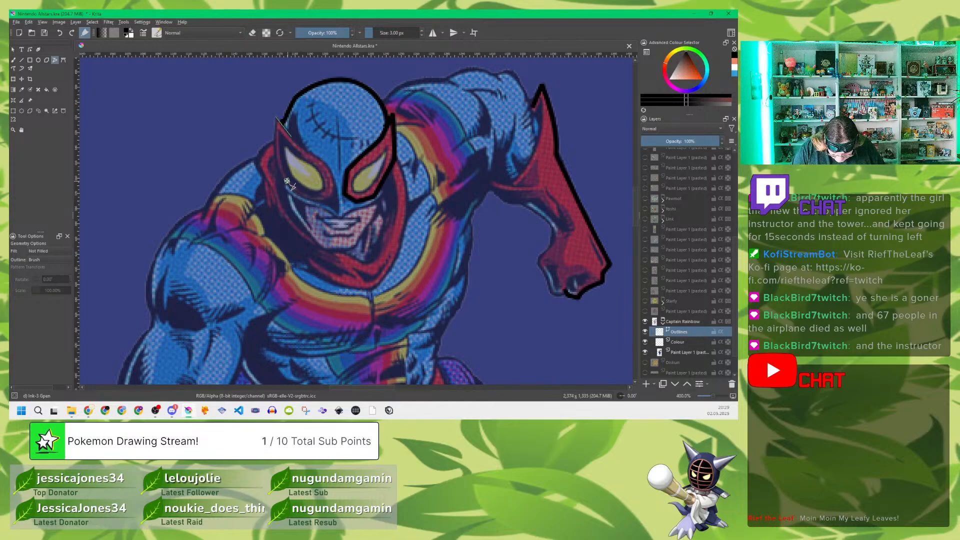
{"action": "left_click", "coordinate": [282, 173]}
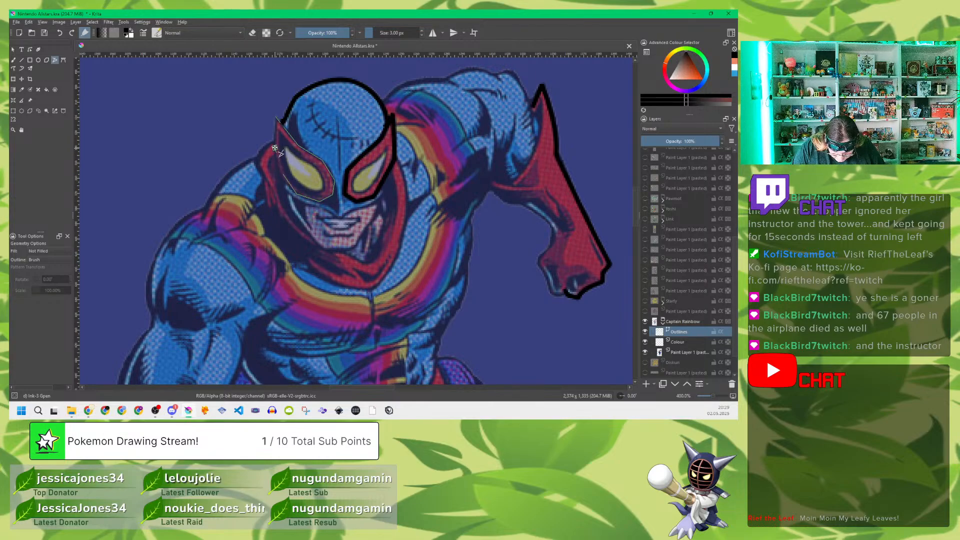
{"action": "left_click", "coordinate": [276, 146]}
{"action": "double_click", "coordinate": [275, 118]}
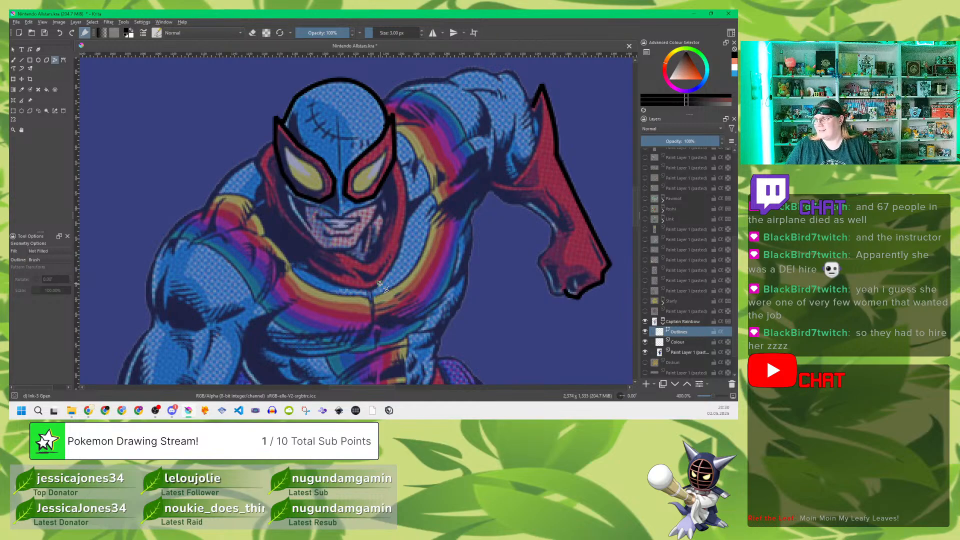
Step: Bend the outer and inner edges of the mask patch nearer the raised arm to follow the reference
{"action": "left_click", "coordinate": [29, 49]}
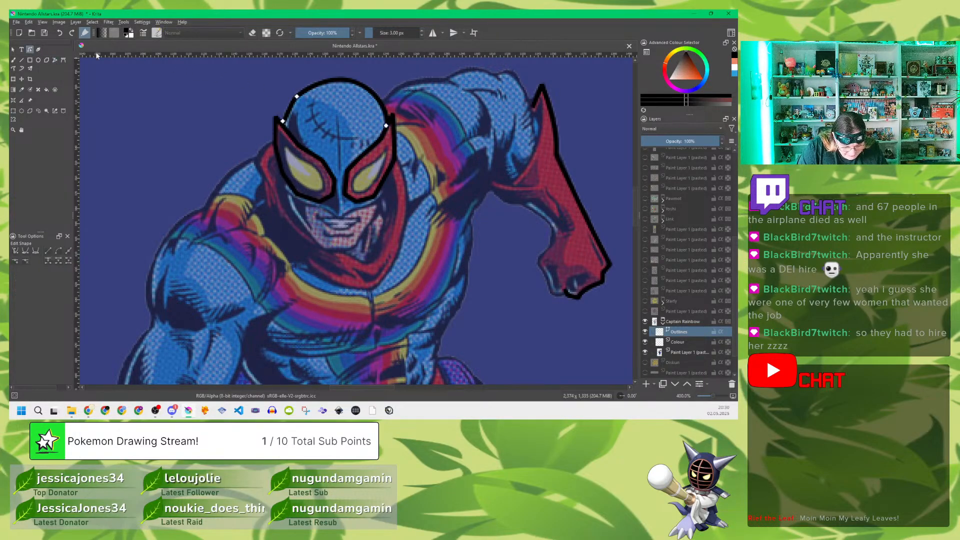
{"action": "left_click", "coordinate": [393, 128]}
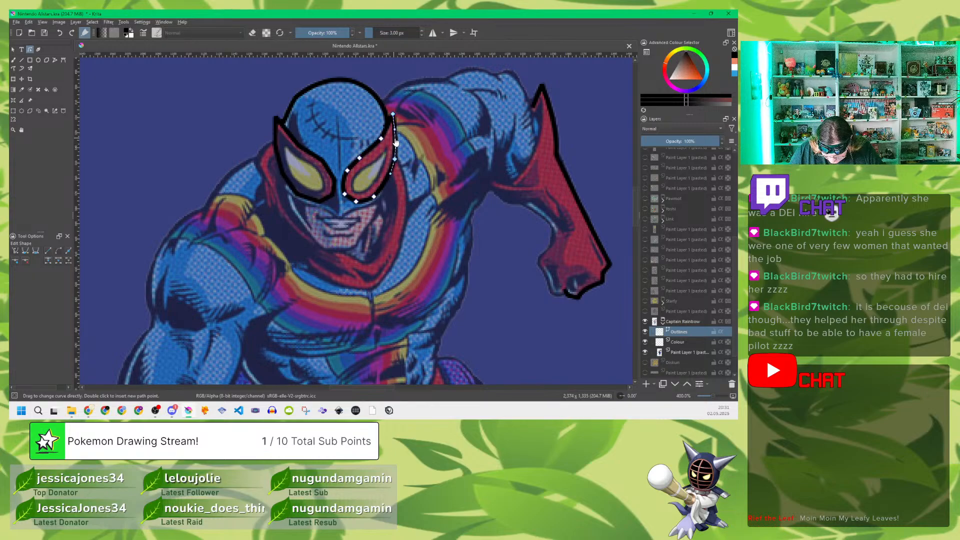
{"action": "left_click", "coordinate": [371, 153]}
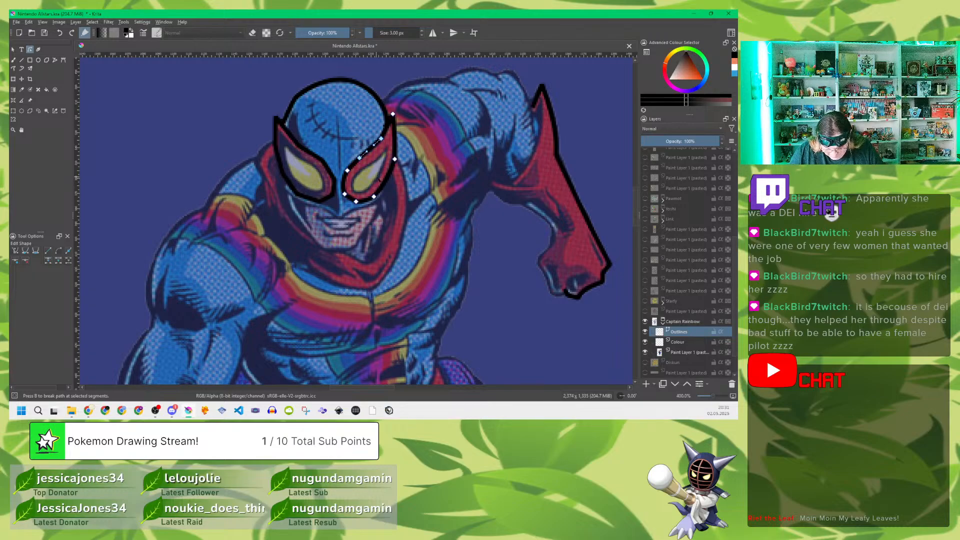
Step: Bend the edges of the mask patch farther from the raised arm onto the reference and check the outlines with the reference layer hidden
{"action": "left_click", "coordinate": [289, 136]}
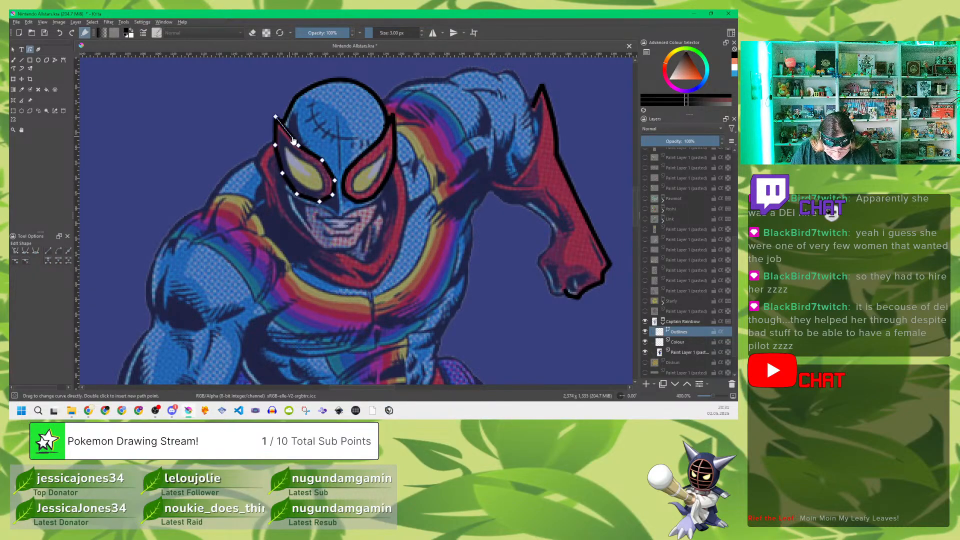
{"action": "left_click_drag", "start_coordinate": [290, 137], "coordinate": [289, 139]}
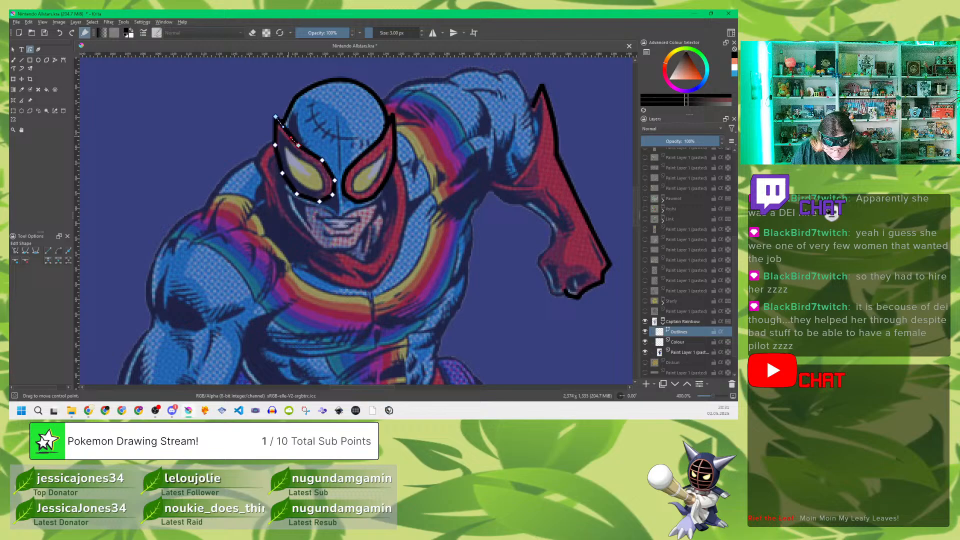
{"action": "double_click", "coordinate": [322, 161]}
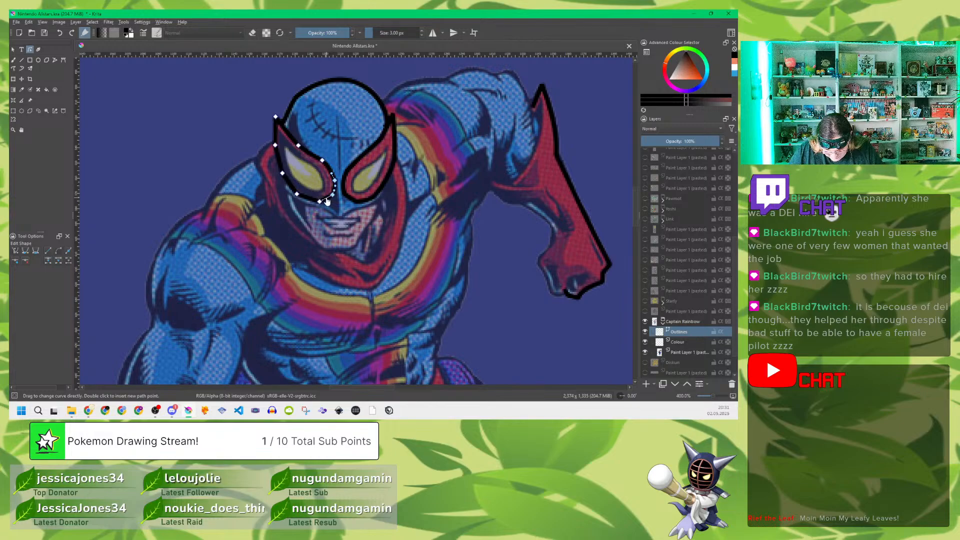
{"action": "left_click_drag", "start_coordinate": [327, 199], "coordinate": [309, 202]}
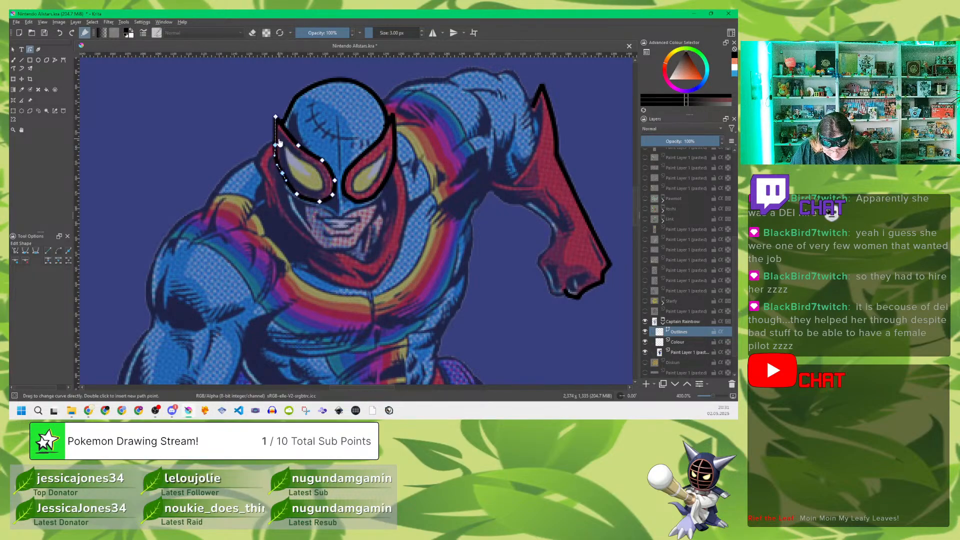
{"action": "left_click", "coordinate": [276, 136]}
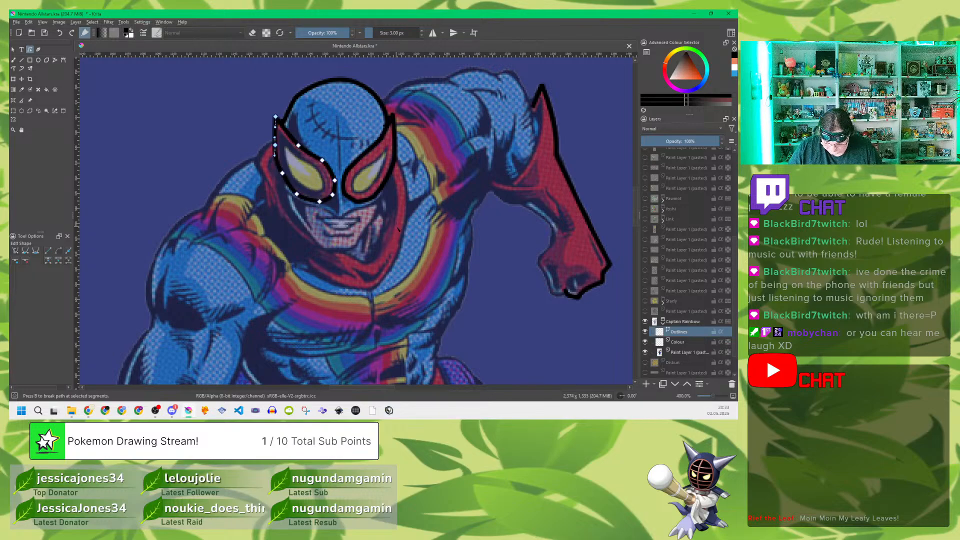
{"action": "left_click", "coordinate": [645, 352]}
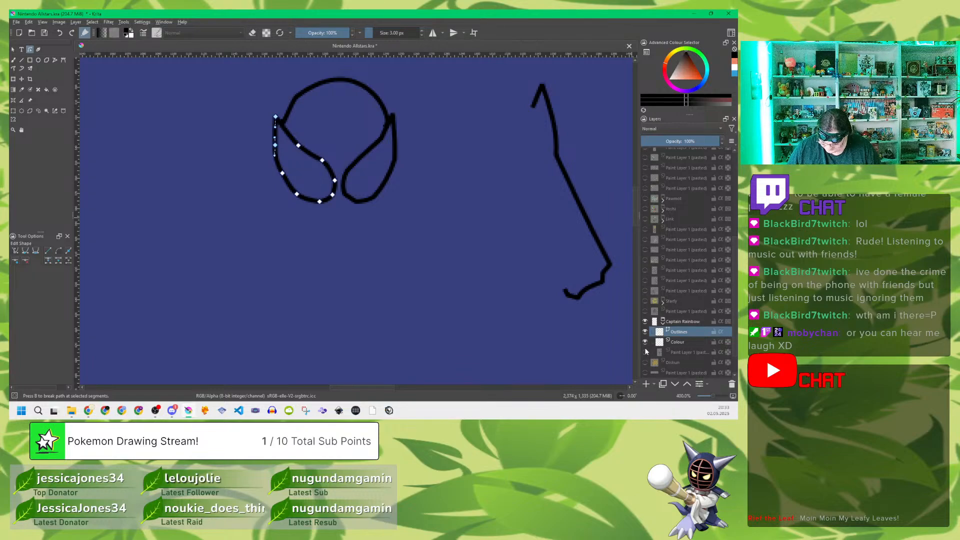
{"action": "left_click", "coordinate": [645, 352]}
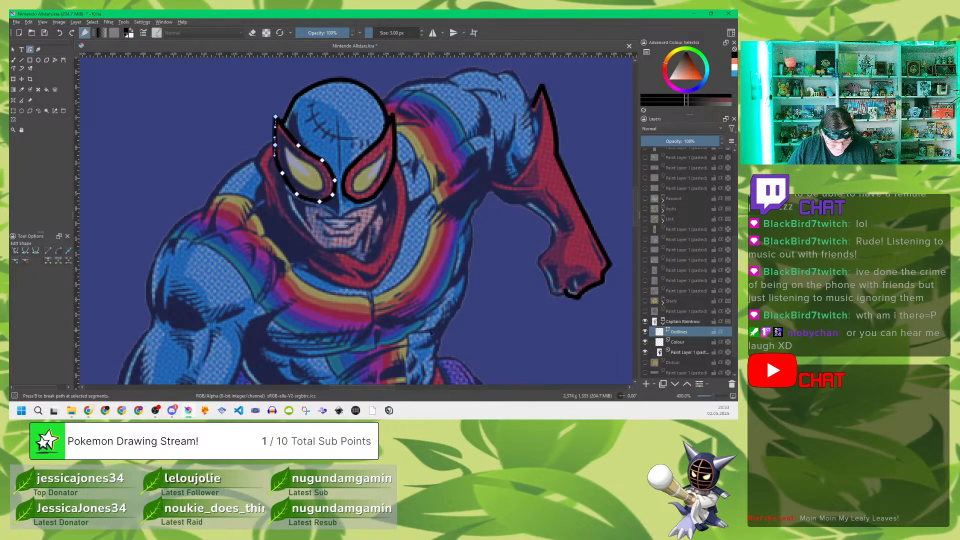
Step: Trace the jaw and flat chin with an open polyline between the two mask patches, and check the outlines with the reference hidden
{"action": "left_click", "coordinate": [54, 60]}
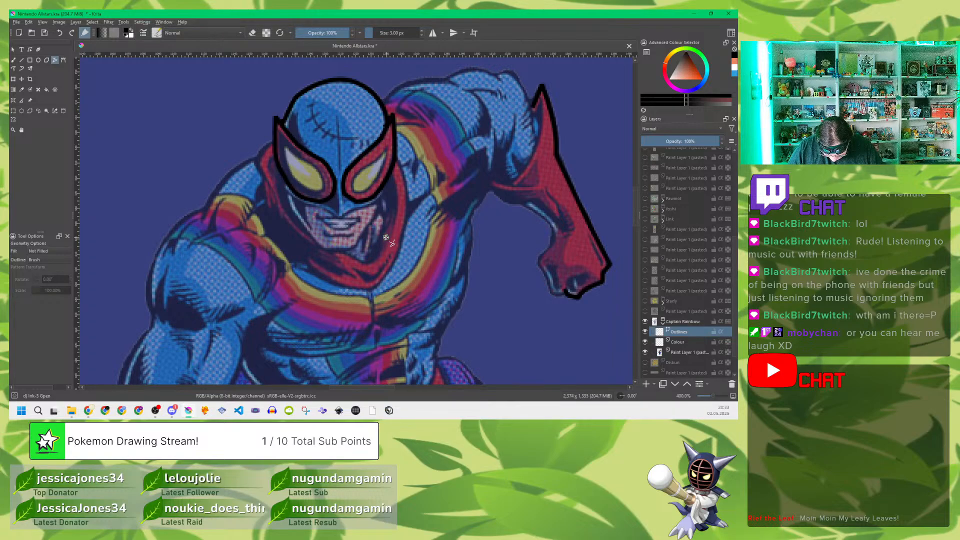
{"action": "left_click", "coordinate": [386, 186]}
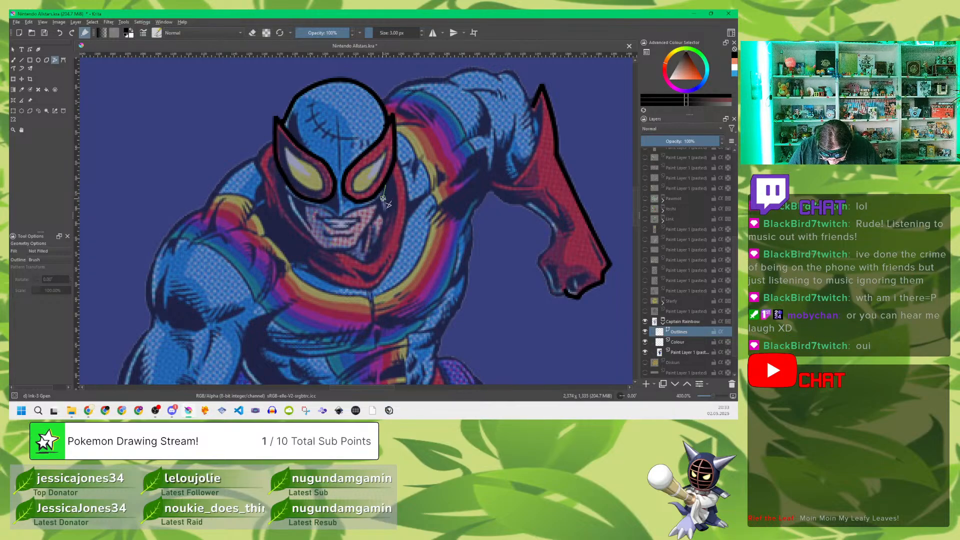
{"action": "left_click", "coordinate": [355, 247]}
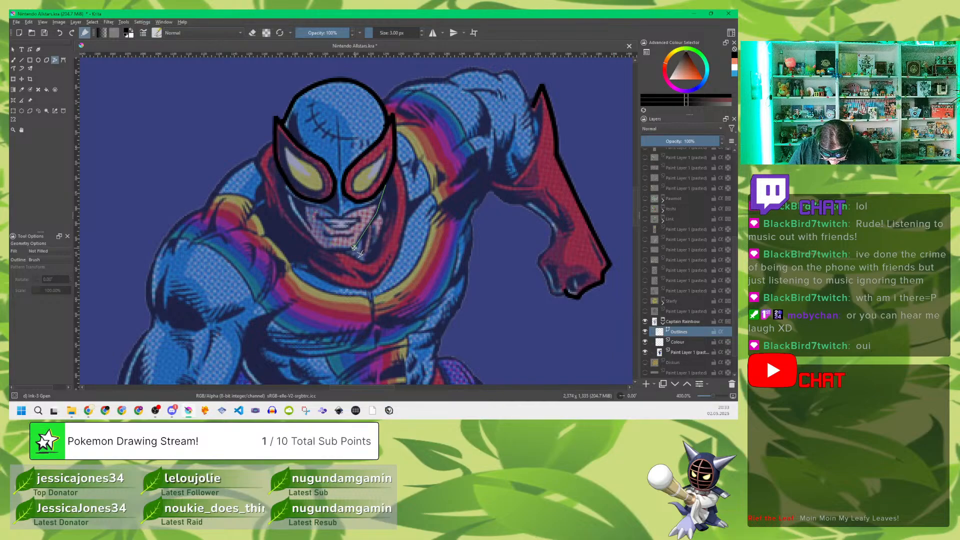
{"action": "left_click", "coordinate": [323, 248]}
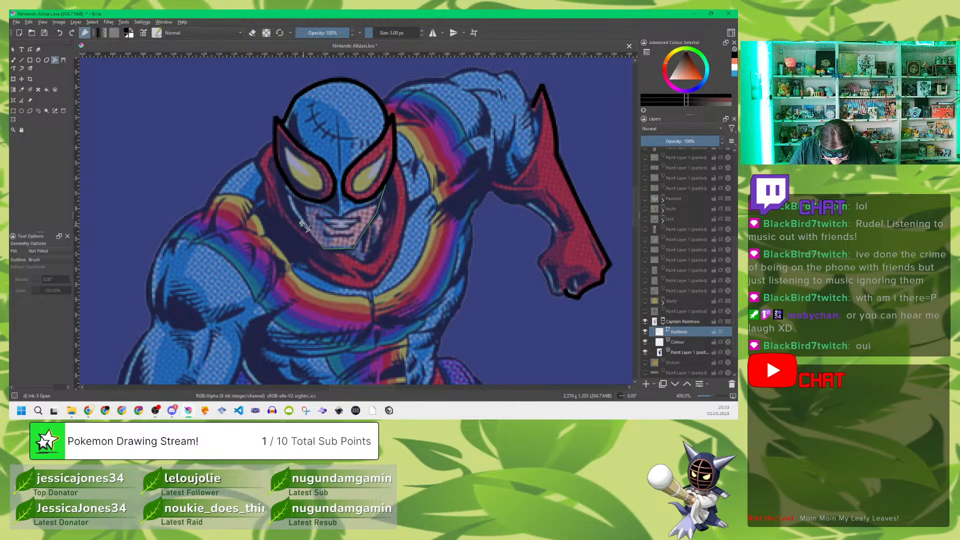
{"action": "double_click", "coordinate": [288, 186]}
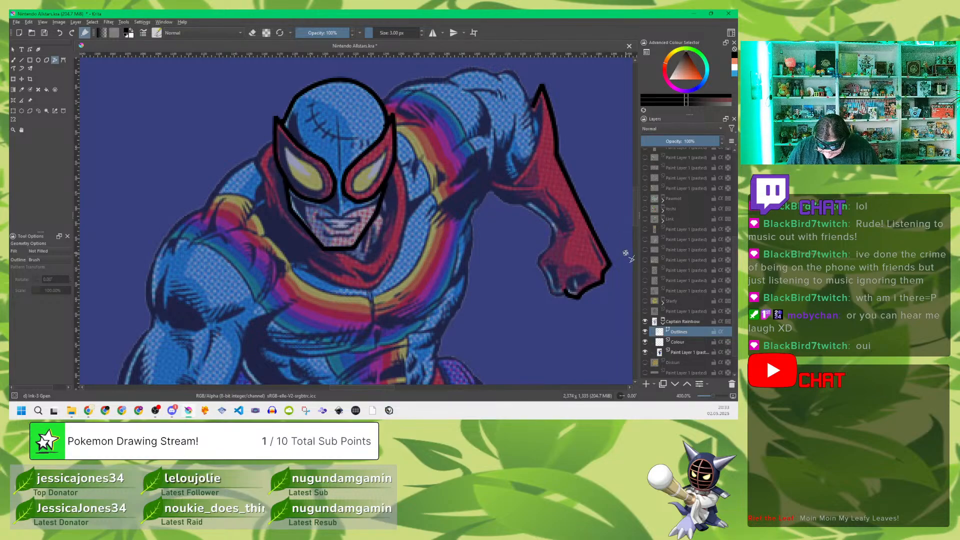
{"action": "left_click", "coordinate": [645, 352]}
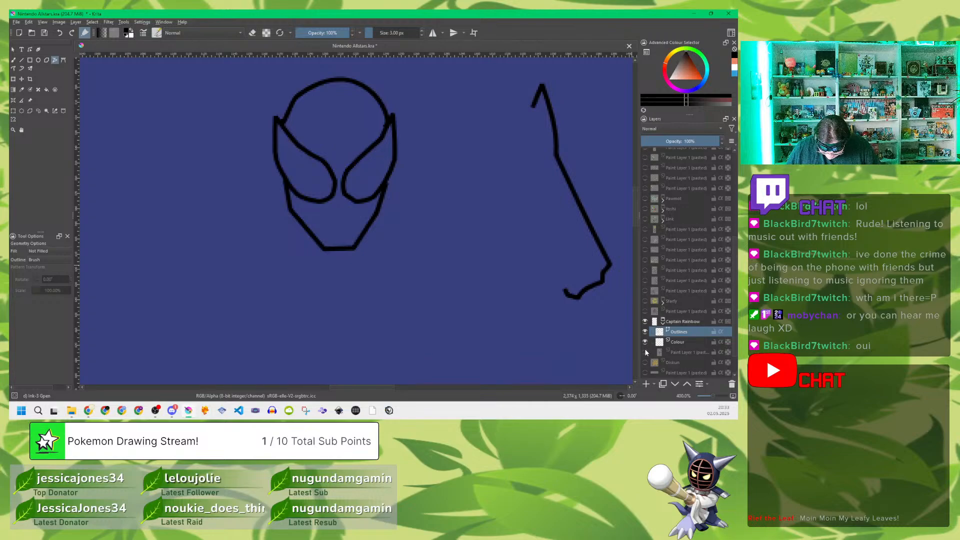
{"action": "left_click", "coordinate": [645, 352]}
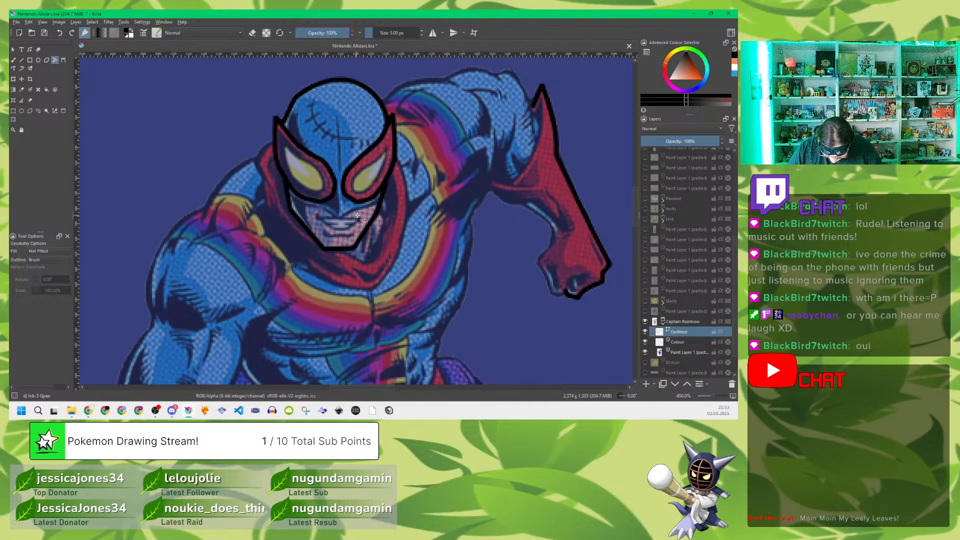
Step: Trace the mask's V-shaped lower edge above the mouth from one side of the jaw to the other and adjust its segments
{"action": "left_click", "coordinate": [380, 200]}
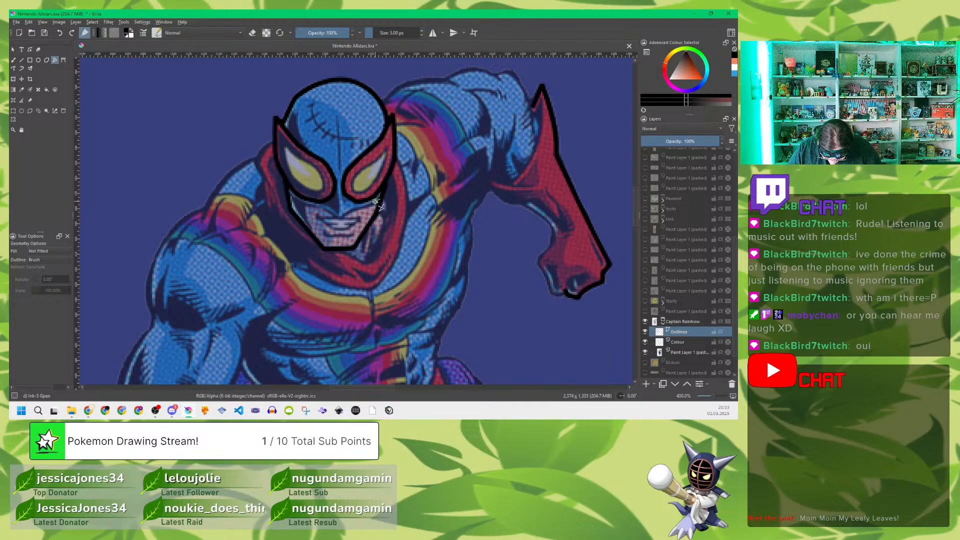
{"action": "left_click", "coordinate": [339, 218]}
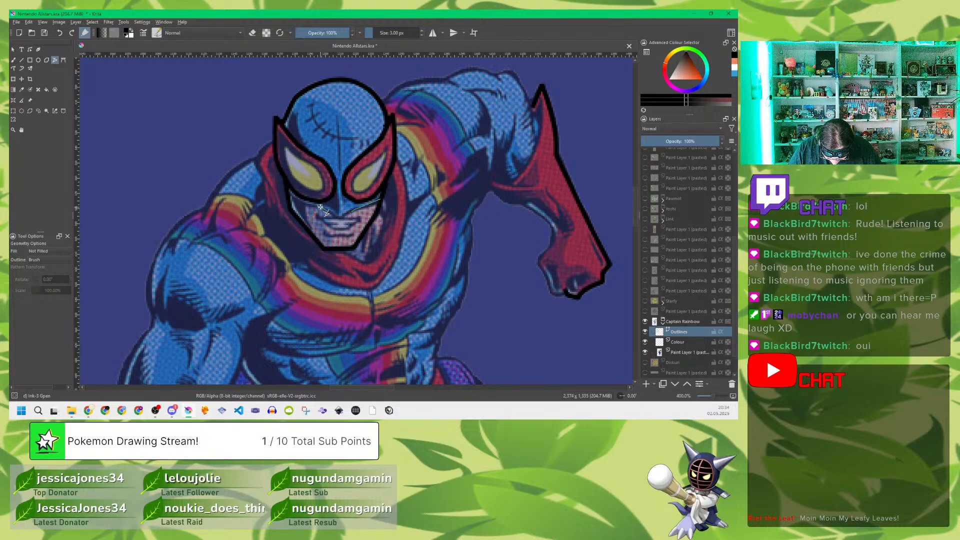
{"action": "left_click", "coordinate": [288, 192]}
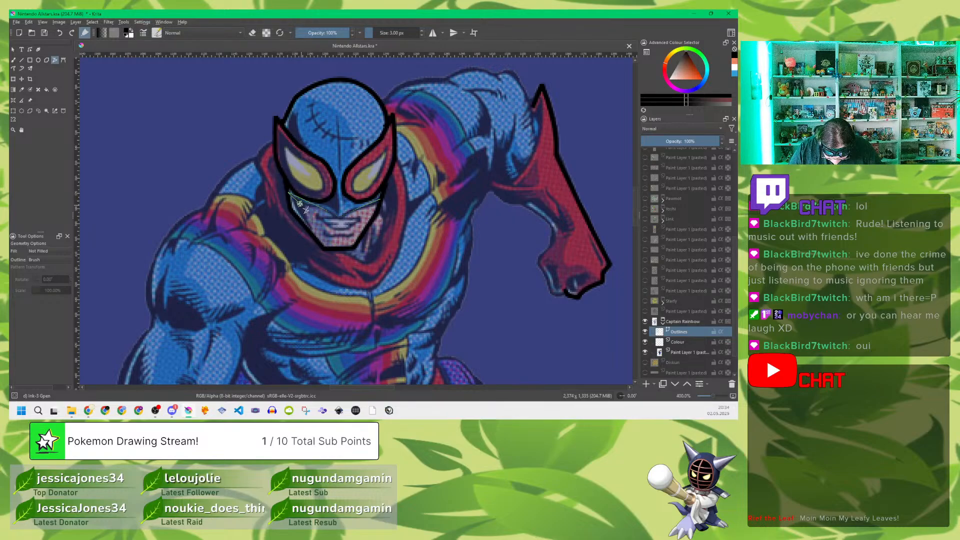
{"action": "double_click", "coordinate": [288, 194]}
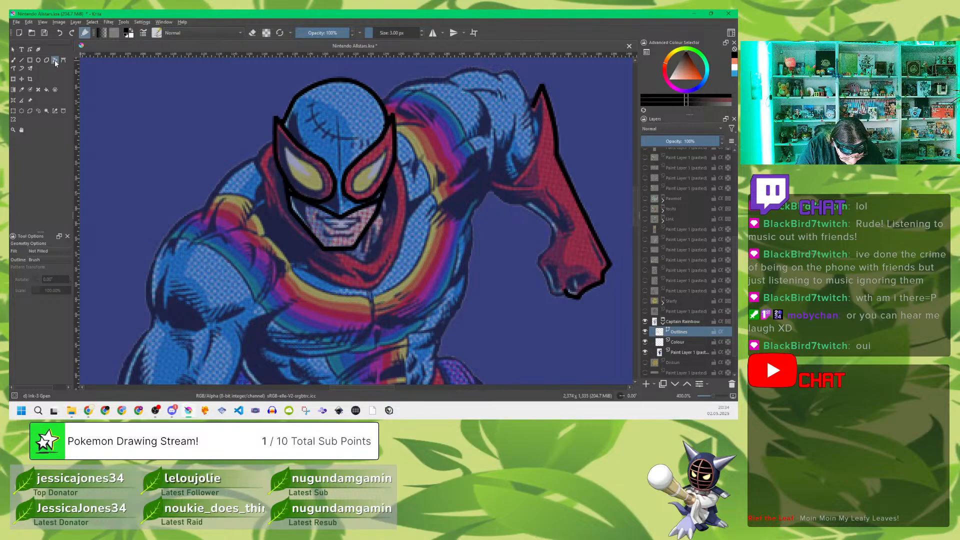
{"action": "left_click", "coordinate": [30, 49]}
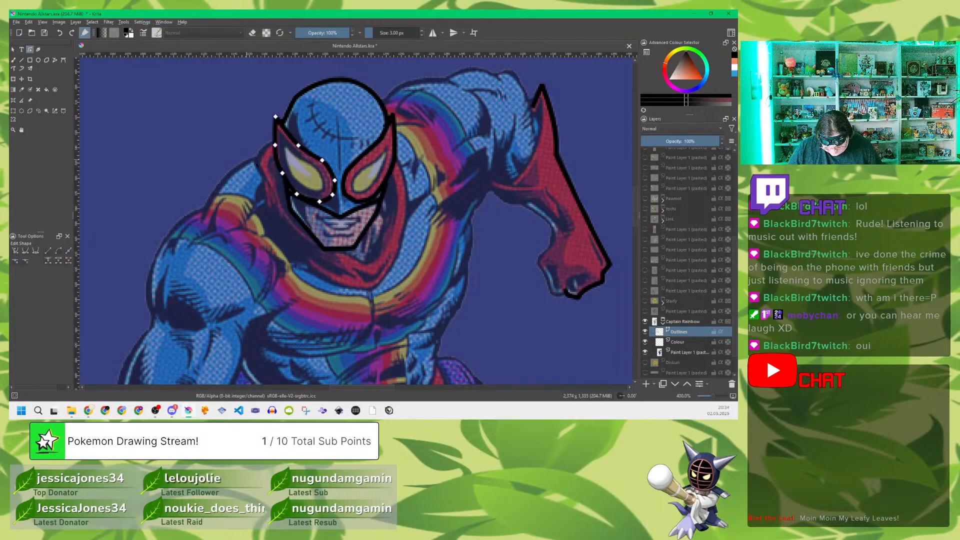
{"action": "left_click", "coordinate": [329, 214]}
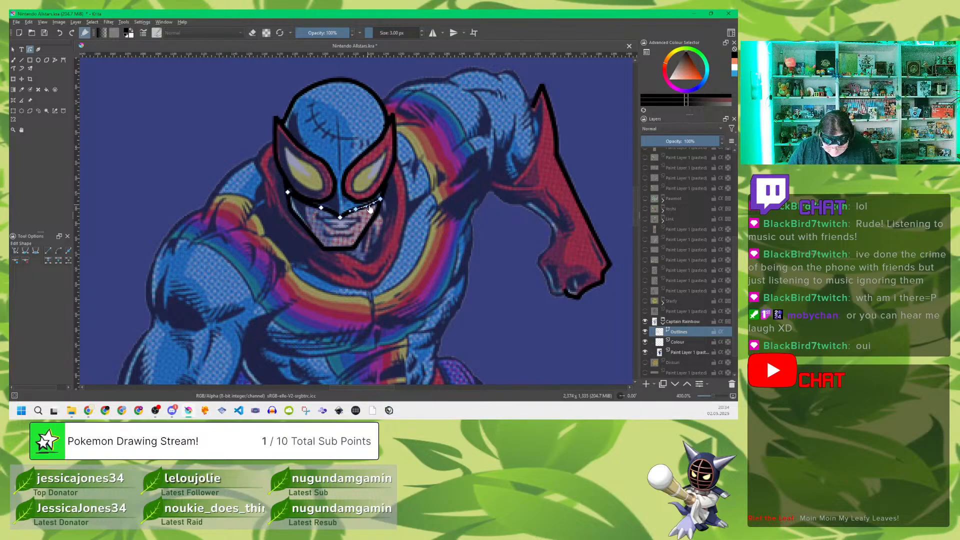
{"action": "key", "text": "Escape"}
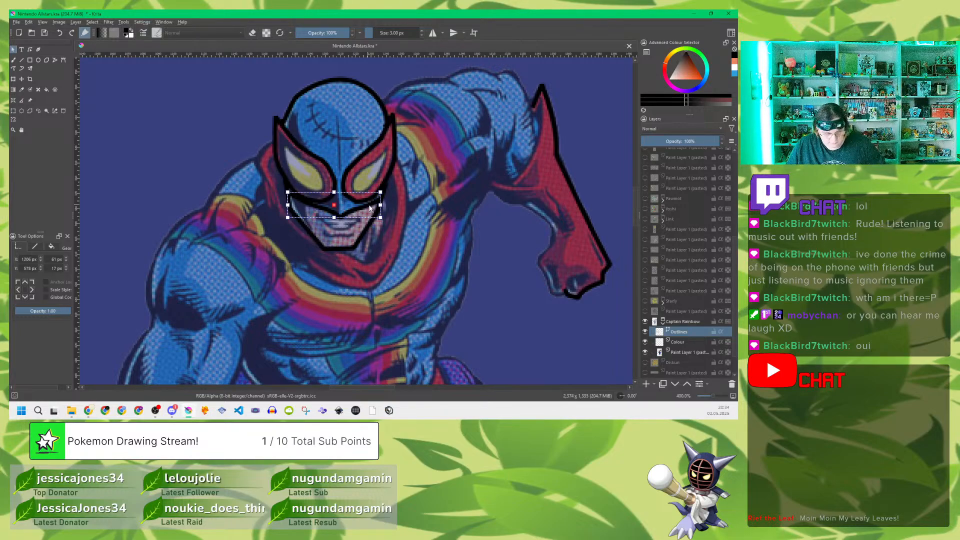
{"action": "left_click", "coordinate": [55, 59]}
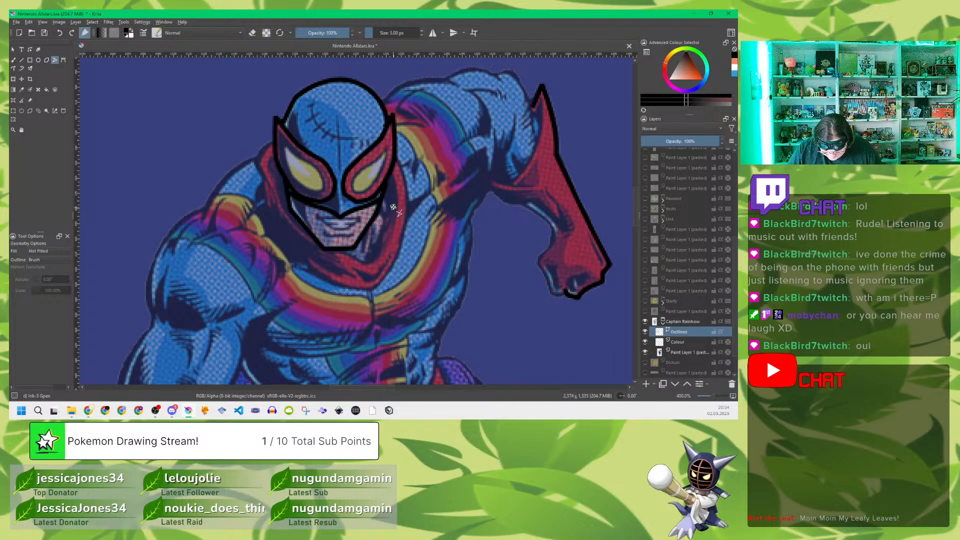
{"action": "left_click", "coordinate": [338, 120]}
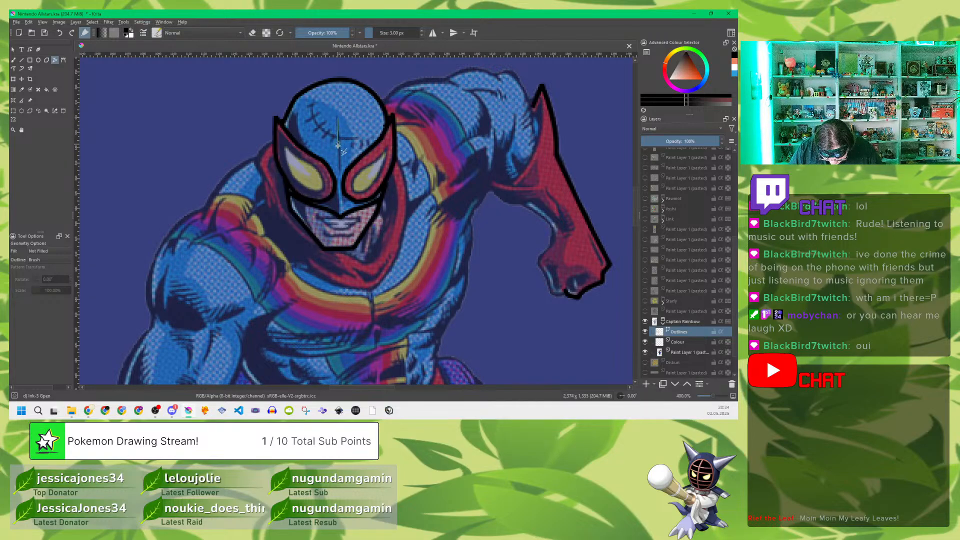
{"action": "double_click", "coordinate": [340, 175]}
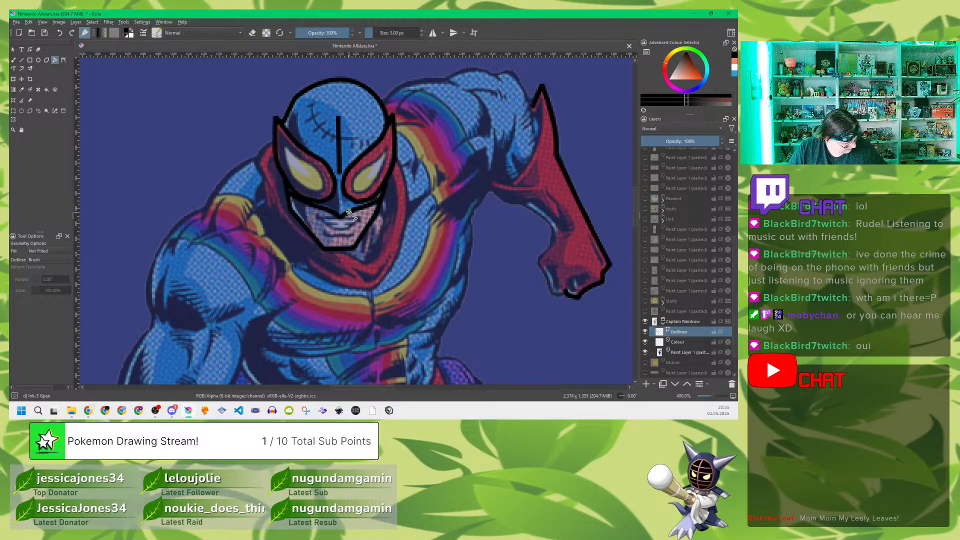
{"action": "key", "text": "ctrl+z"}
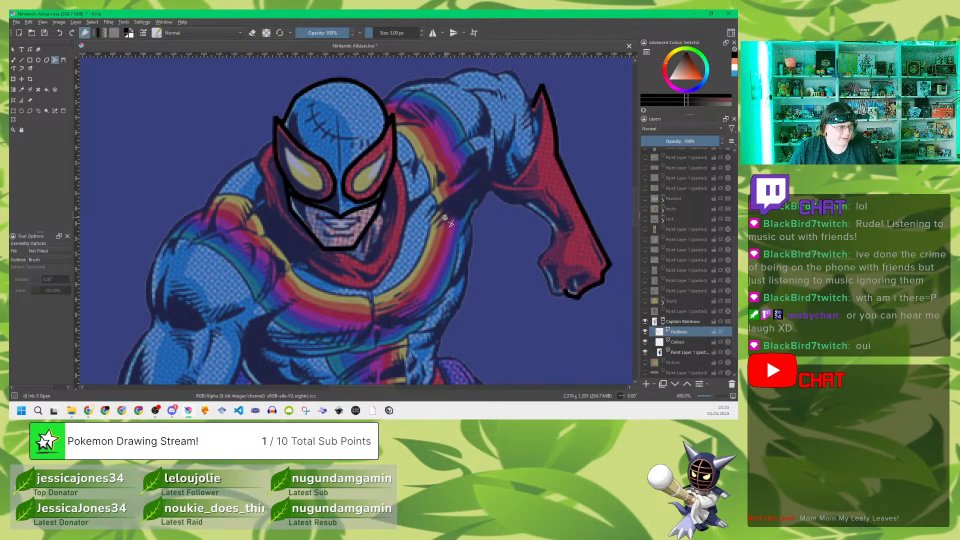
{"action": "key", "text": "b"}
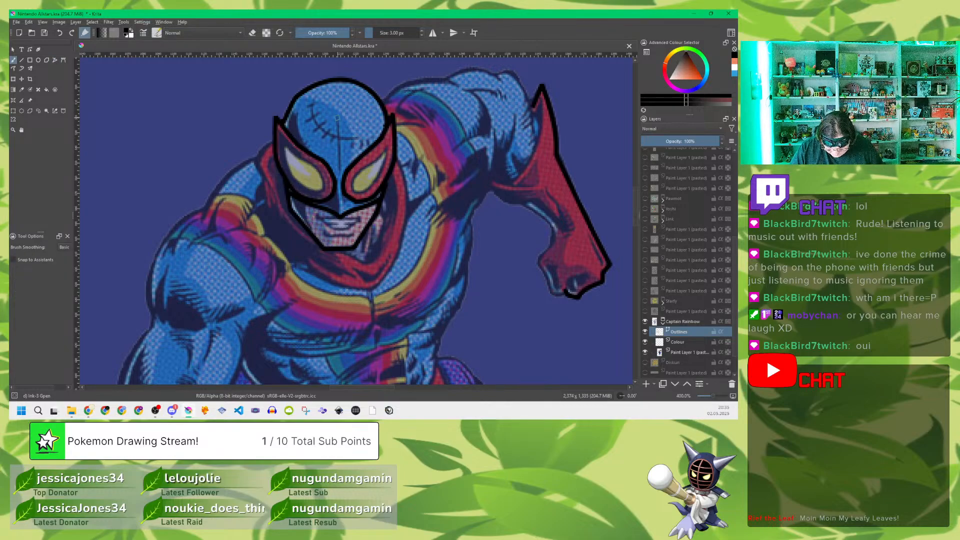
{"action": "left_click", "coordinate": [337, 118]}
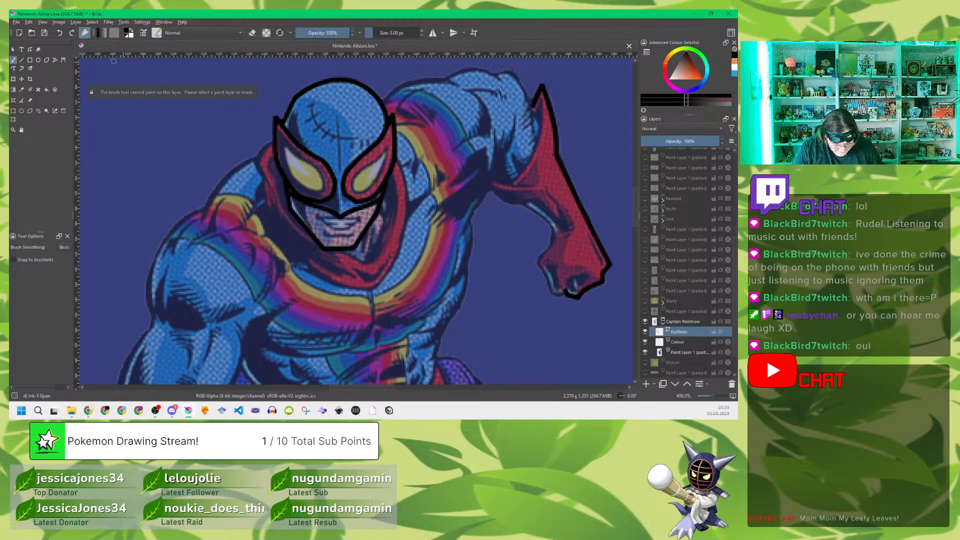
Step: Draw a straight polyline down the mask's centre seam from mid-forehead to between the eyes
{"action": "left_click", "coordinate": [55, 59]}
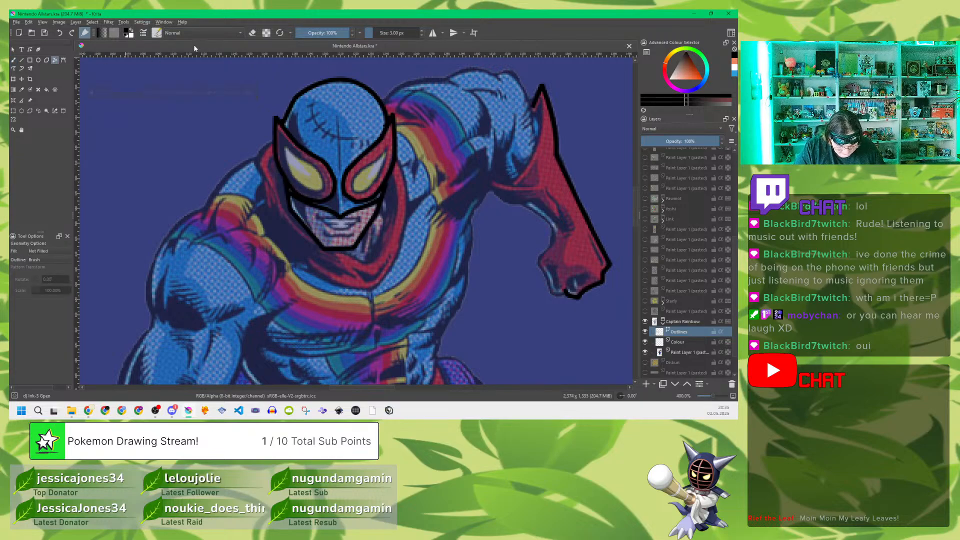
{"action": "left_click", "coordinate": [337, 118]}
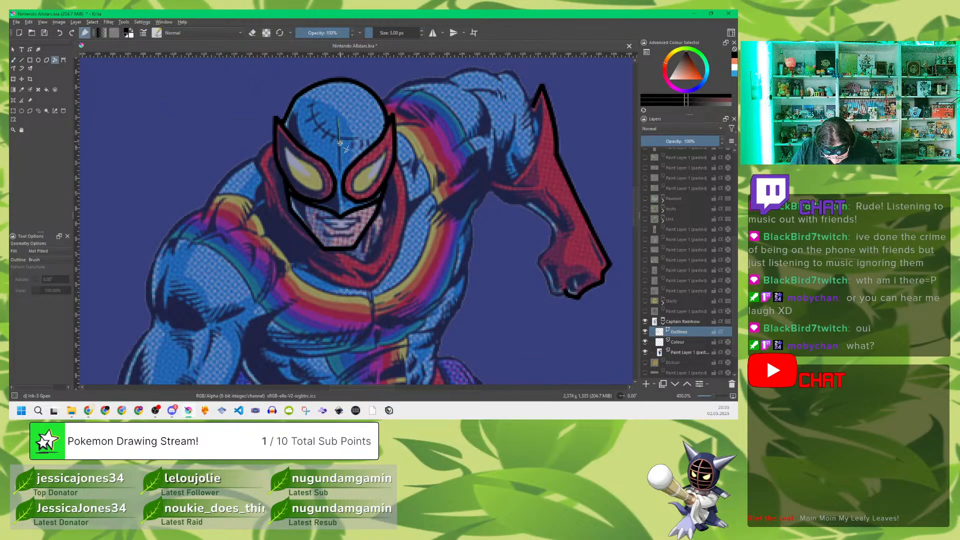
{"action": "double_click", "coordinate": [341, 176]}
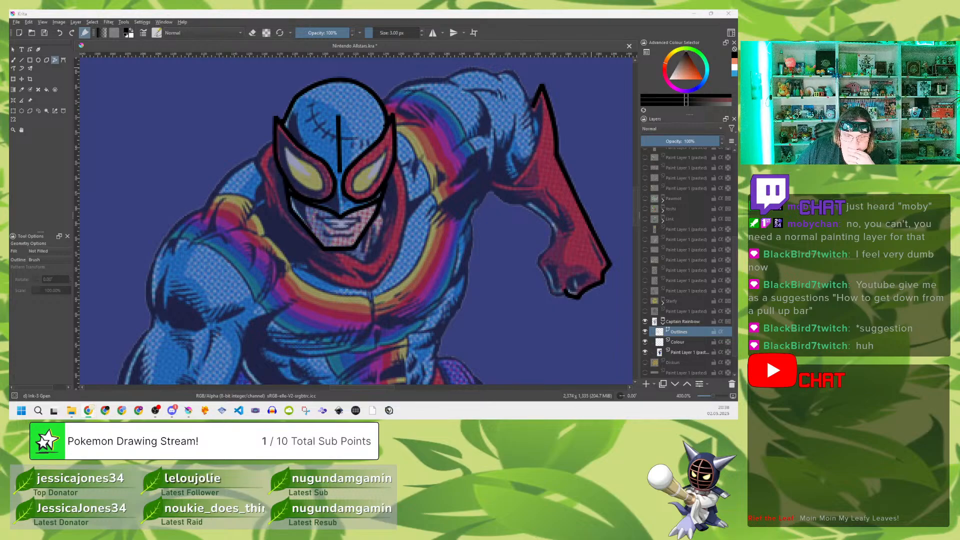
{"action": "left_click", "coordinate": [513, 32]}
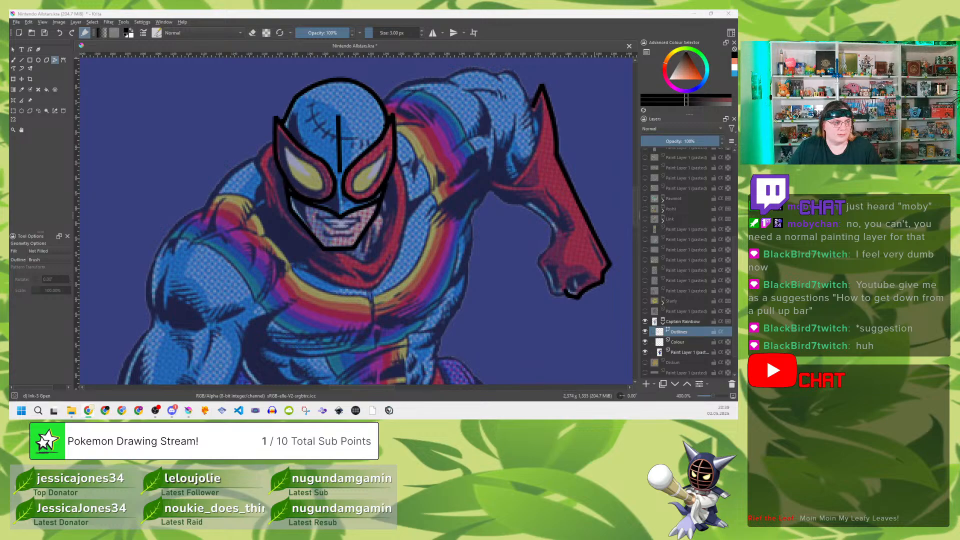
{"action": "left_click", "coordinate": [554, 31]}
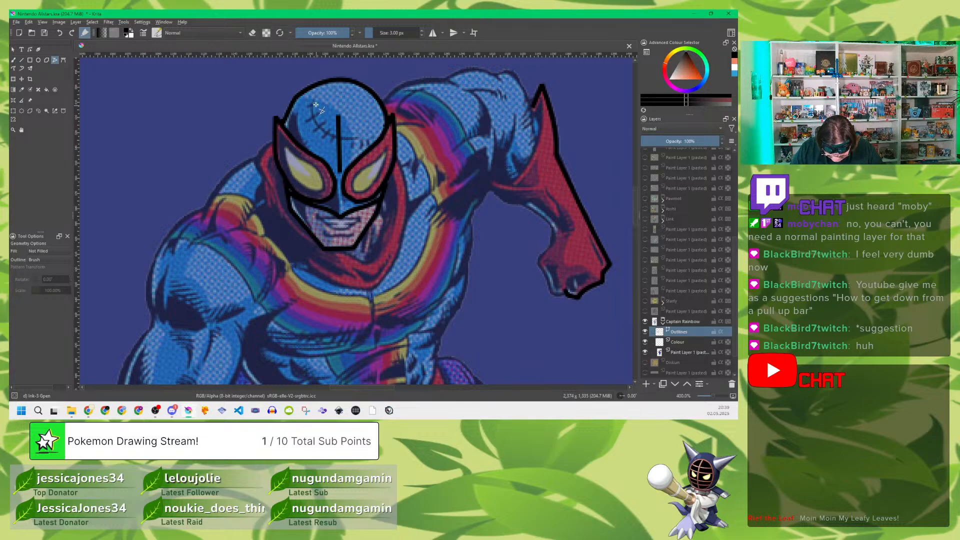
Step: Trace the curved scar across the forehead and cross it with short straight stitch lines following the reference
{"action": "mouse_move", "coordinate": [314, 99]}
{"action": "left_mouse_down"}
{"action": "mouse_move", "coordinate": [320, 129]}
{"action": "mouse_move", "coordinate": [360, 138]}
{"action": "left_mouse_up"}
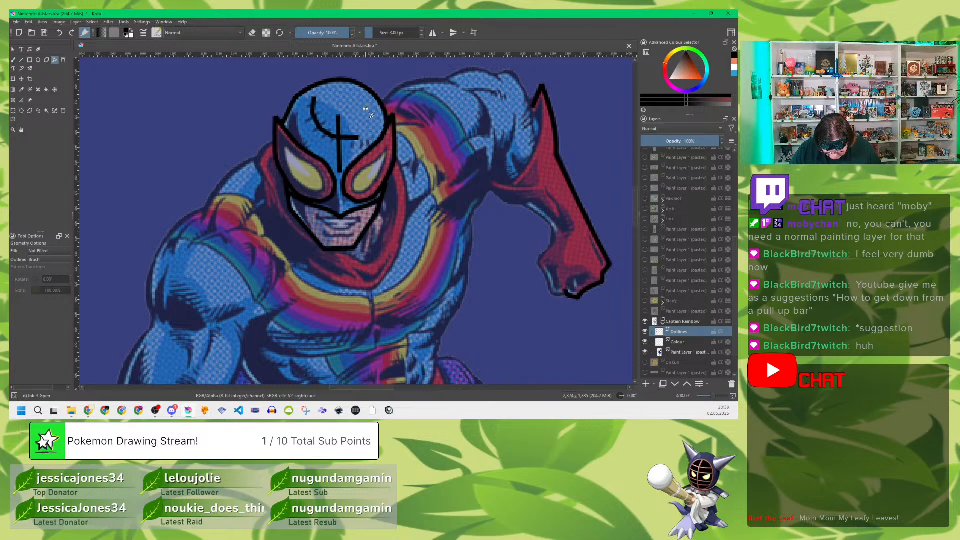
{"action": "left_click", "coordinate": [316, 104]}
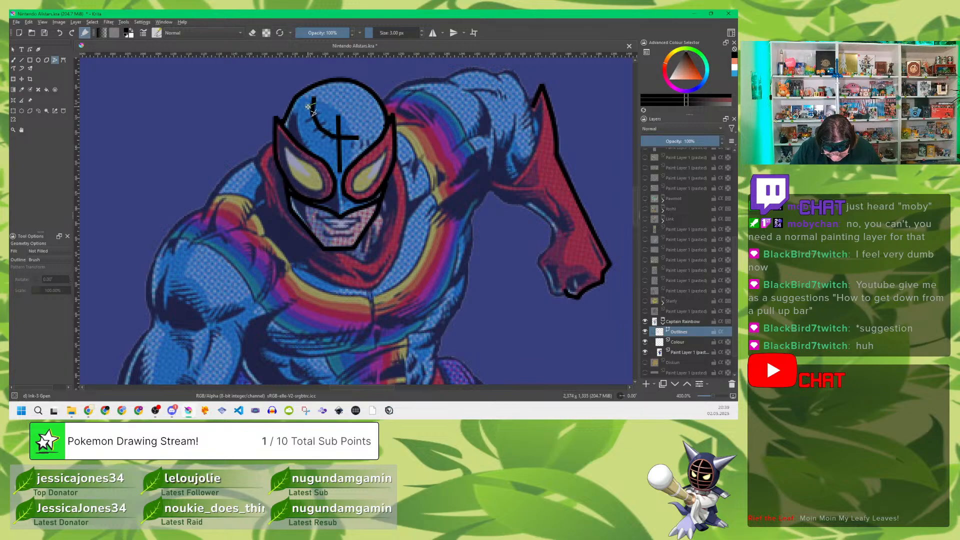
{"action": "left_click", "coordinate": [306, 107]}
{"action": "double_click", "coordinate": [306, 107]}
{"action": "left_click", "coordinate": [317, 115]}
{"action": "double_click", "coordinate": [306, 121]}
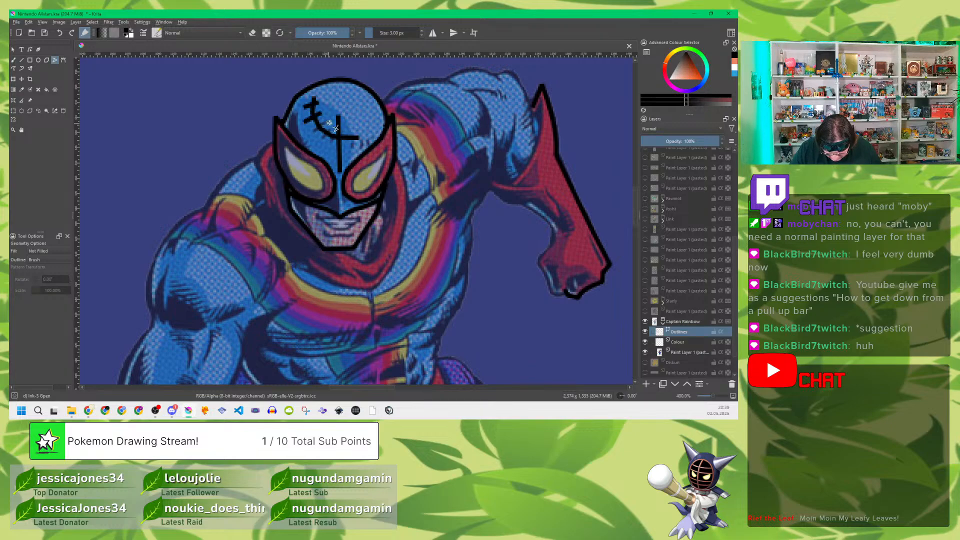
{"action": "left_click", "coordinate": [325, 122]}
{"action": "double_click", "coordinate": [314, 129]}
{"action": "left_click", "coordinate": [332, 130]}
{"action": "double_click", "coordinate": [322, 137]}
{"action": "left_click", "coordinate": [354, 132]}
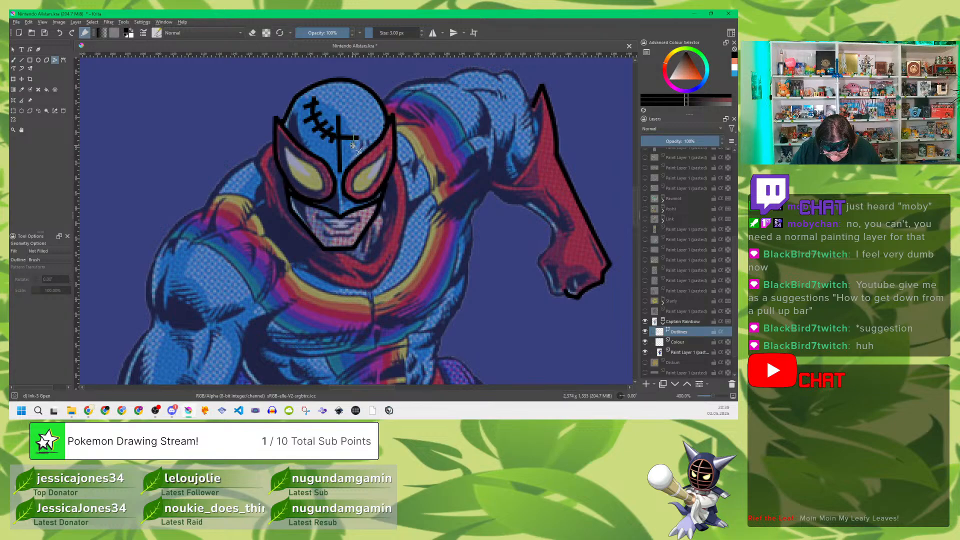
{"action": "double_click", "coordinate": [353, 147]}
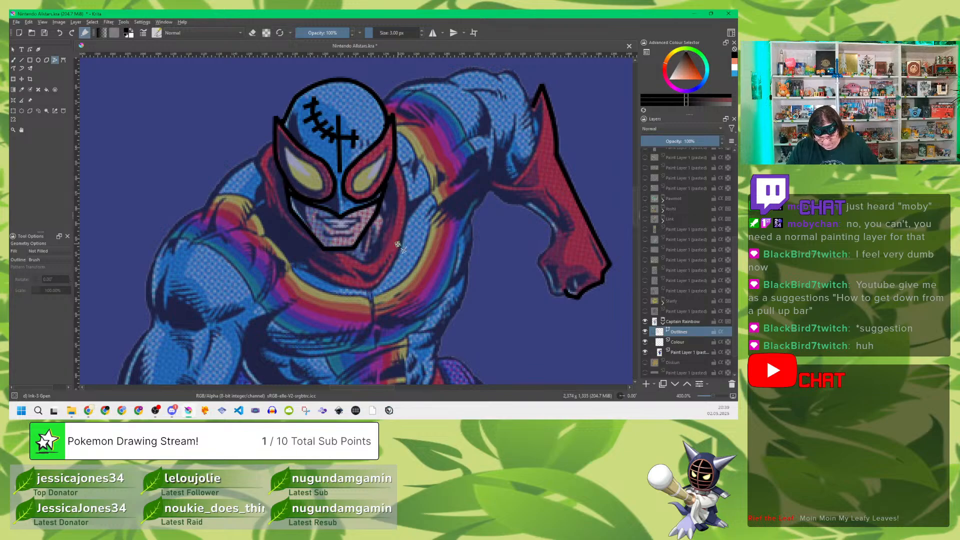
Step: Trace the mouth as a closed outline with the line between the teeth inside it
{"action": "left_click", "coordinate": [320, 218]}
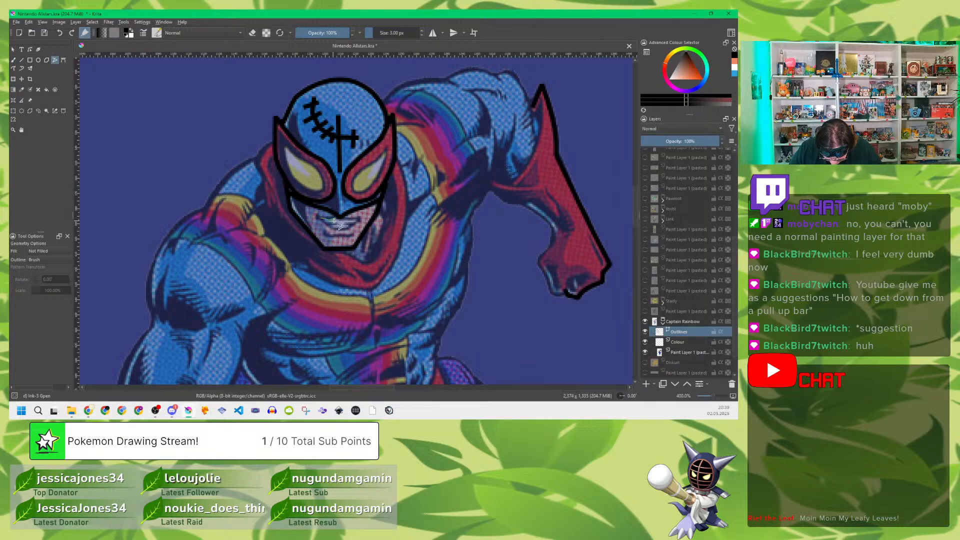
{"action": "left_click", "coordinate": [356, 219]}
{"action": "left_click", "coordinate": [333, 230]}
{"action": "left_click", "coordinate": [320, 219]}
{"action": "left_click", "coordinate": [339, 231]}
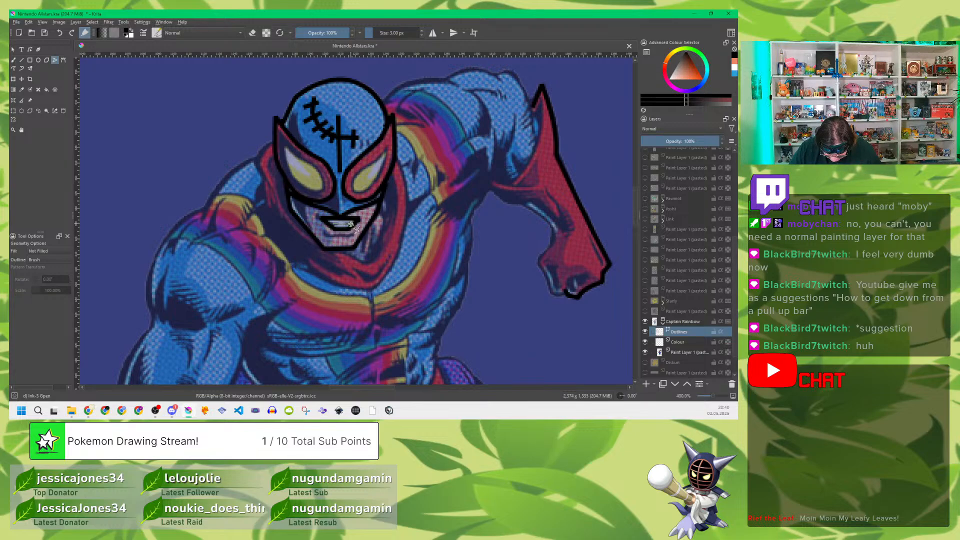
{"action": "left_click", "coordinate": [353, 224]}
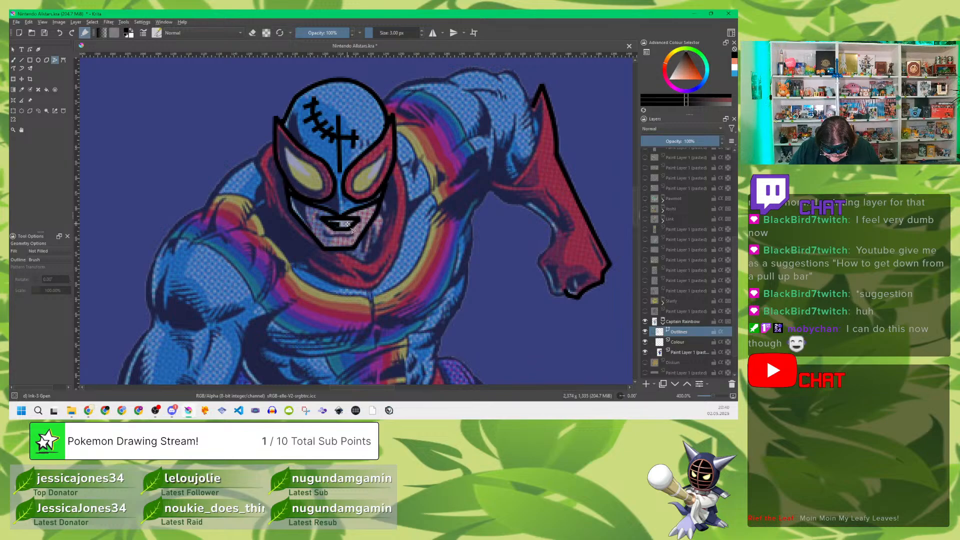
Step: Trace the line beneath the lower lip and check the outlines with the reference layer hidden, leaving the reference shown again
{"action": "left_click", "coordinate": [326, 233]}
{"action": "left_click", "coordinate": [331, 236]}
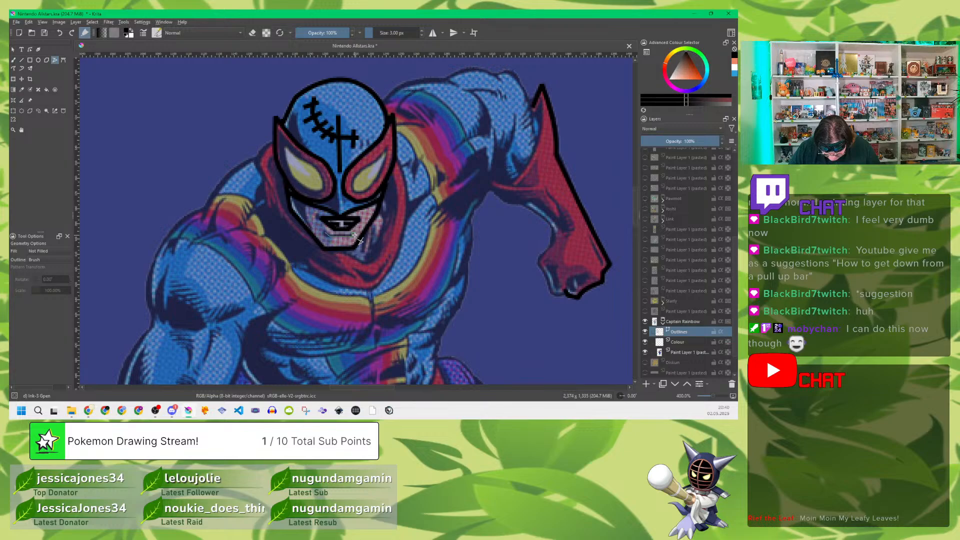
{"action": "double_click", "coordinate": [354, 235]}
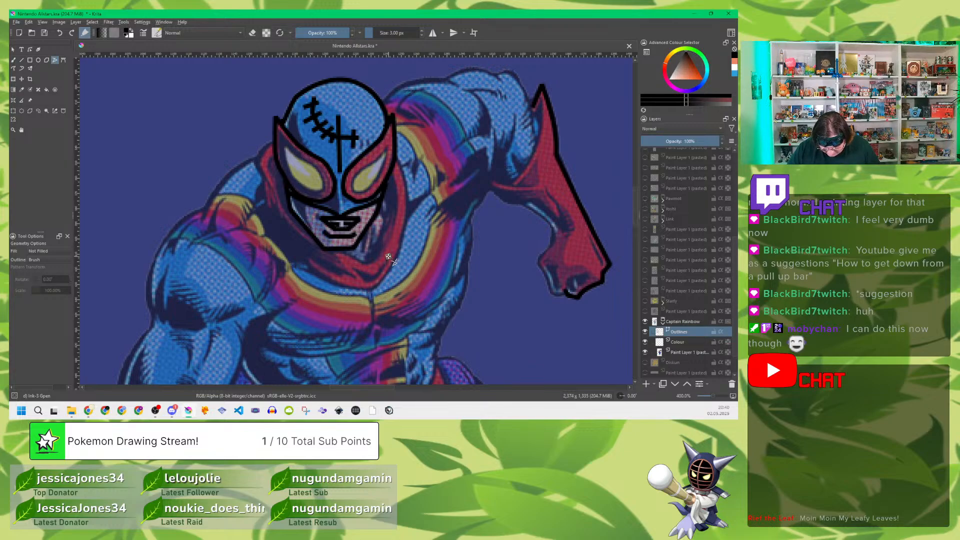
{"action": "left_click", "coordinate": [645, 353]}
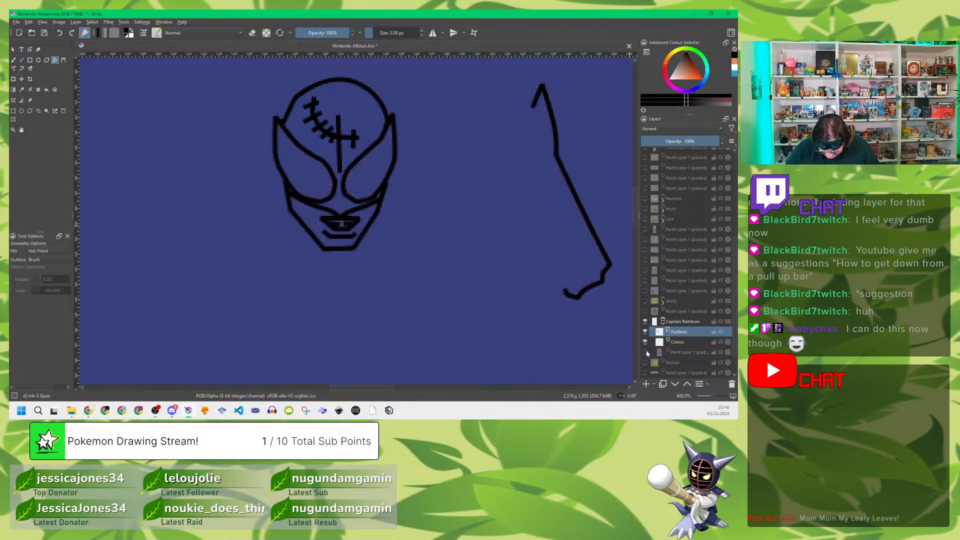
{"action": "left_click", "coordinate": [645, 352]}
{"action": "left_click", "coordinate": [645, 353]}
{"action": "left_click", "coordinate": [646, 353]}
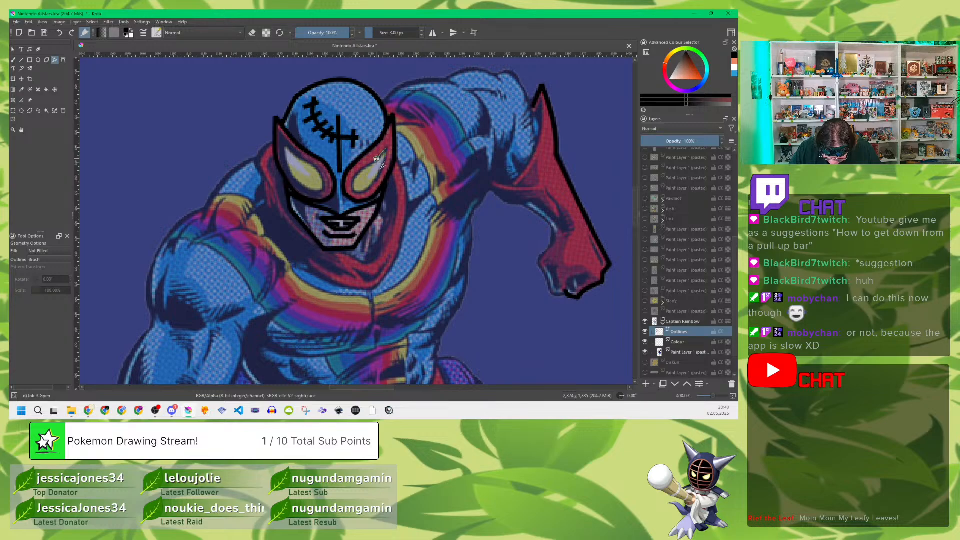
Step: Trace the yellow eye nearer the raised arm as a closed polyline inside the mask patch
{"action": "left_click", "coordinate": [353, 190]}
{"action": "left_click", "coordinate": [362, 192]}
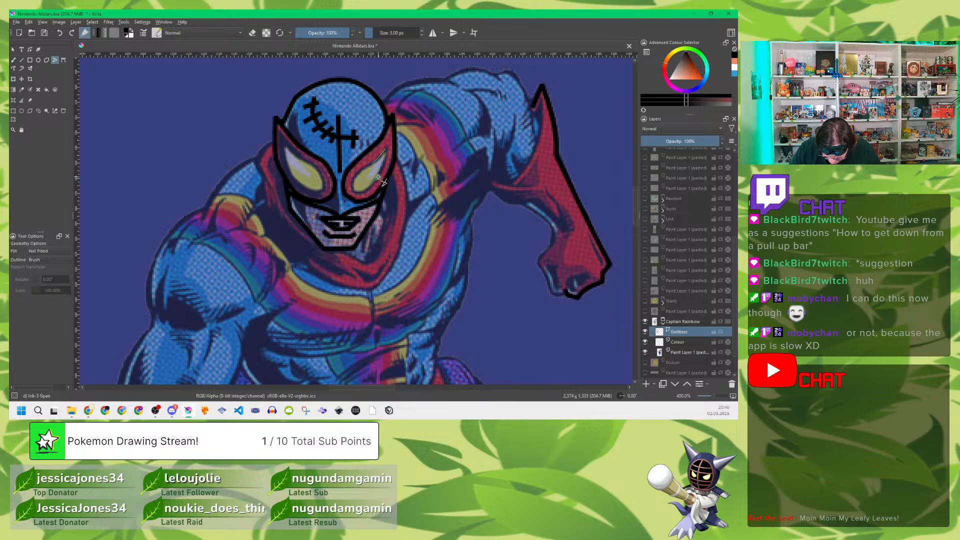
{"action": "double_click", "coordinate": [392, 146]}
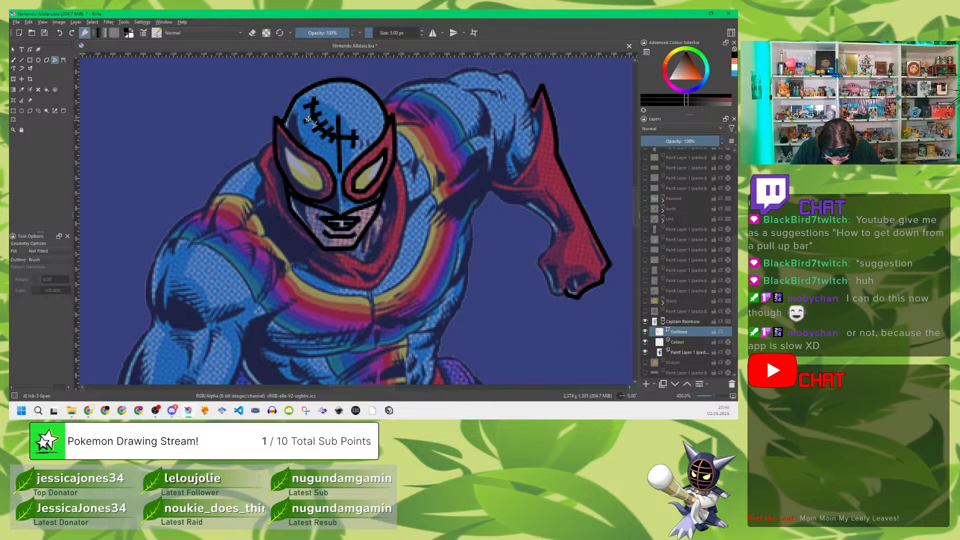
Step: Trace the yellow eye farther from the raised arm as a closed polyline inside its mask patch
{"action": "left_click", "coordinate": [286, 144]}
{"action": "left_click", "coordinate": [313, 163]}
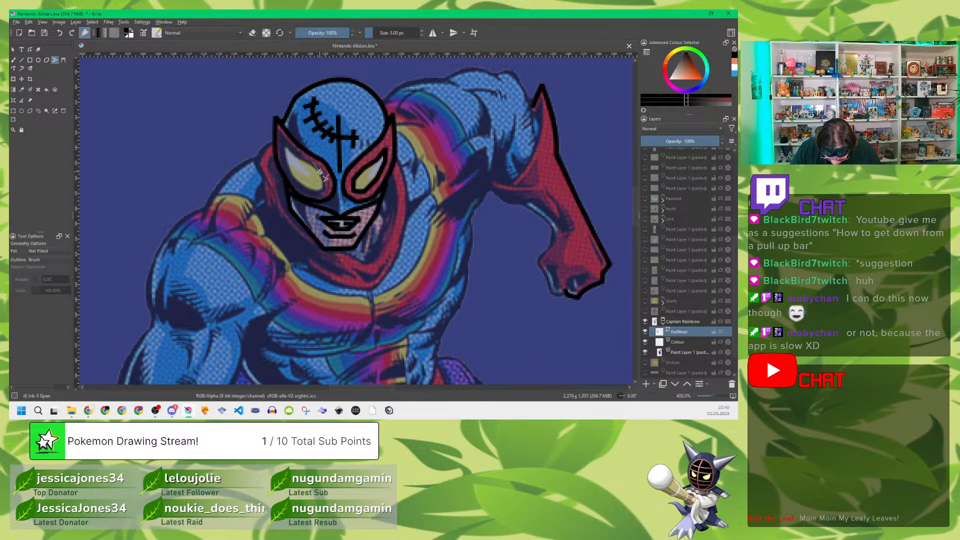
{"action": "left_click", "coordinate": [321, 175]}
{"action": "left_click", "coordinate": [324, 189]}
{"action": "left_click", "coordinate": [299, 183]}
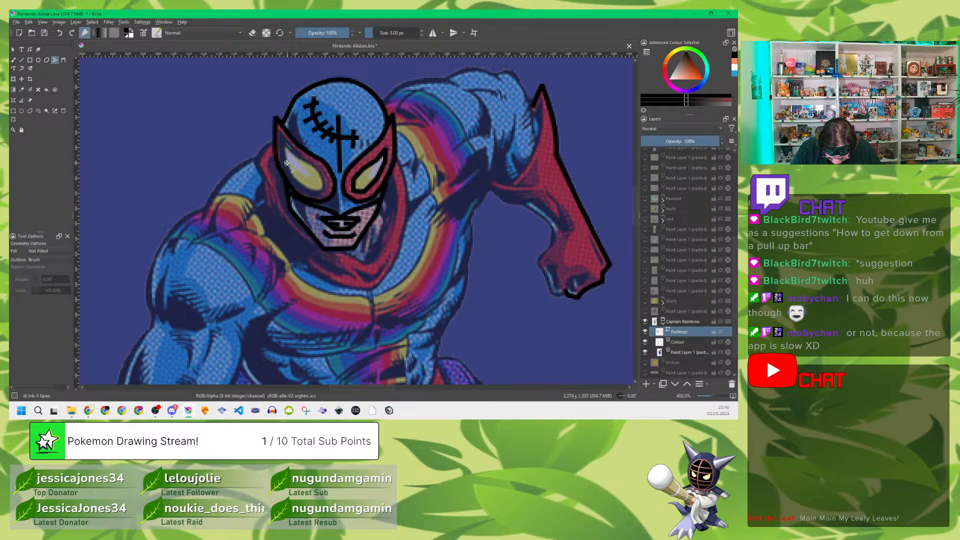
{"action": "left_click", "coordinate": [284, 150]}
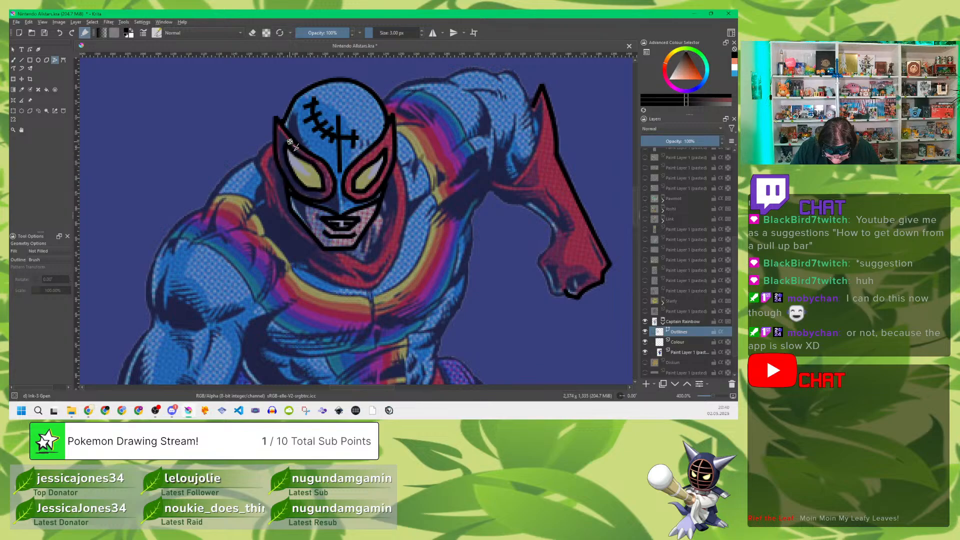
Step: Bend the segments of the eye outline nearer the raised arm to match the rounded reference shape
{"action": "left_click", "coordinate": [30, 50]}
{"action": "left_click", "coordinate": [365, 170]}
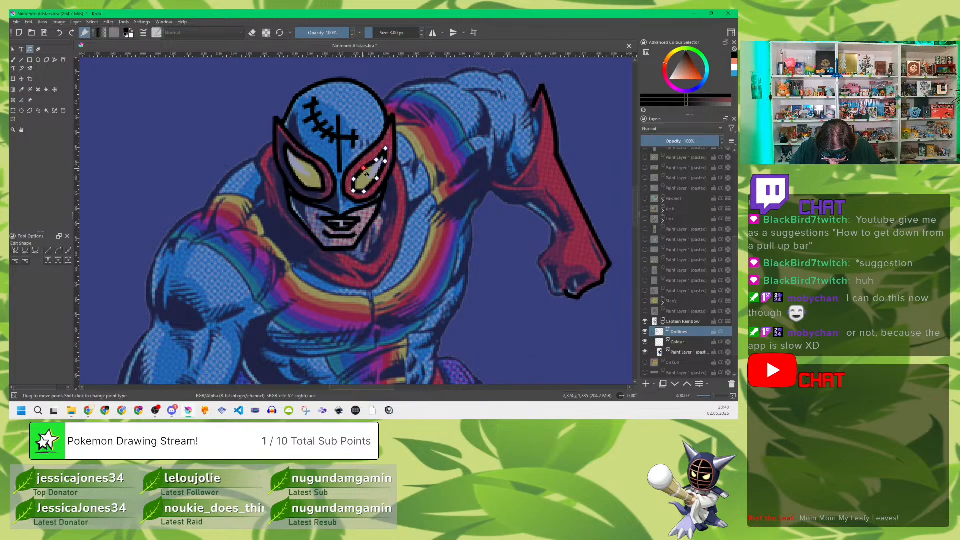
{"action": "left_click_drag", "start_coordinate": [364, 168], "coordinate": [365, 170]}
{"action": "left_click", "coordinate": [376, 159]}
{"action": "left_click_drag", "start_coordinate": [377, 178], "coordinate": [367, 192]}
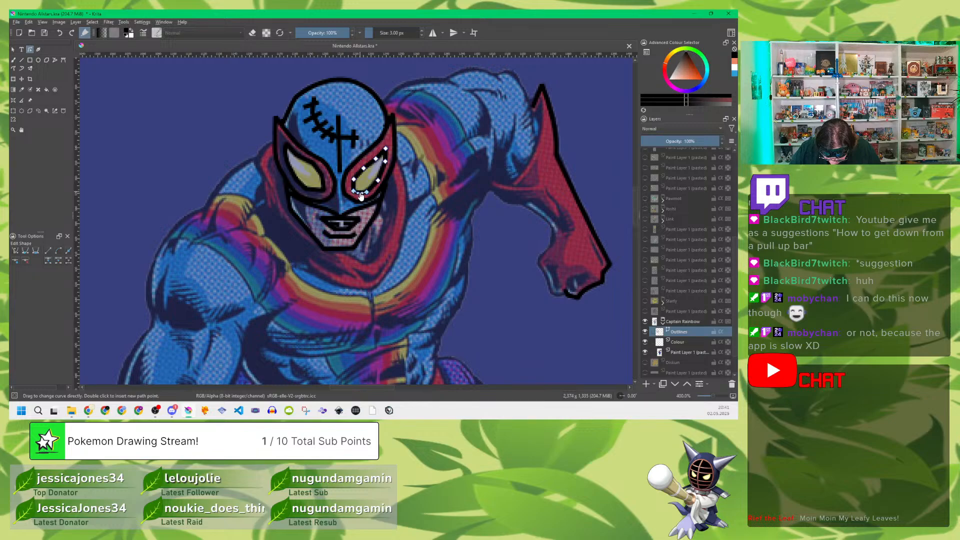
{"action": "left_click_drag", "start_coordinate": [354, 186], "coordinate": [383, 172]}
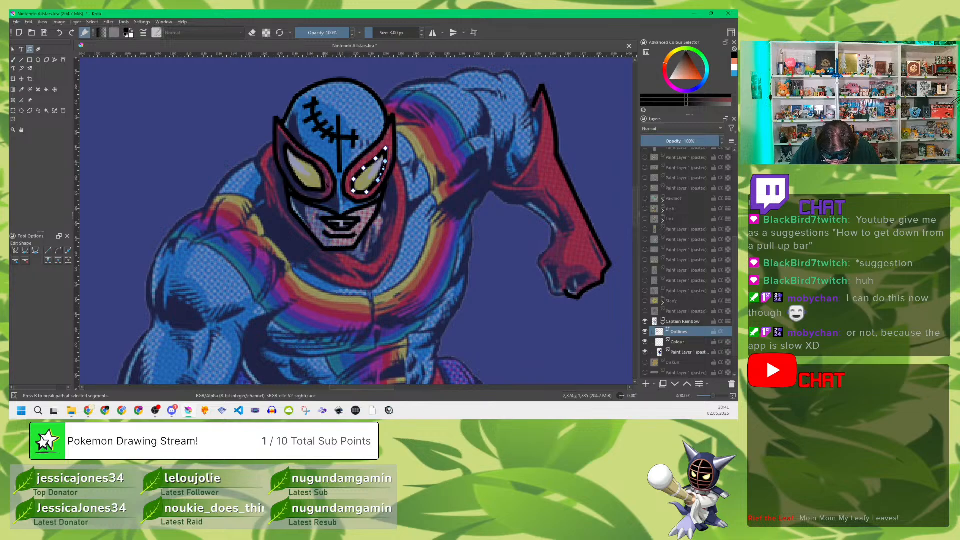
Step: Bend the lower edge of the eye outline farther from the raised arm slightly outward
{"action": "left_click", "coordinate": [315, 191]}
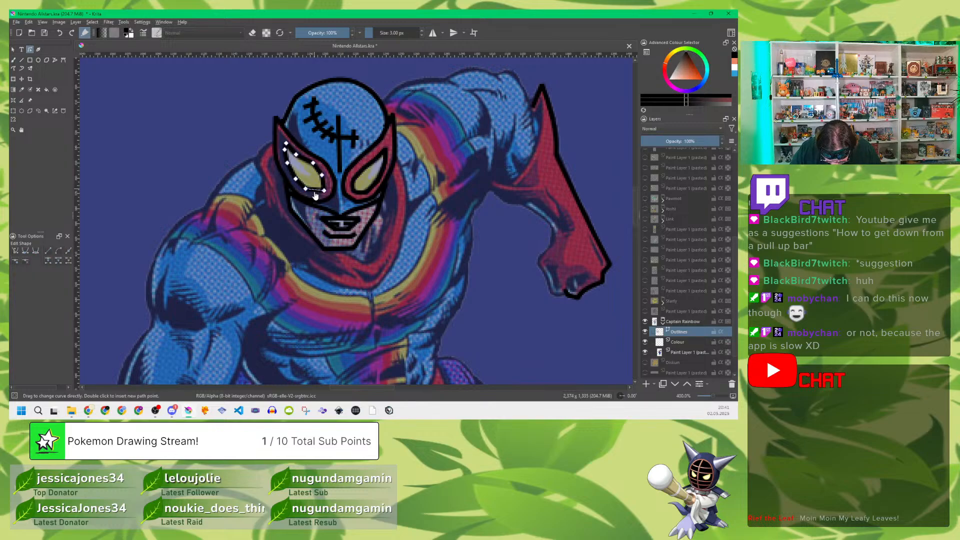
{"action": "left_click_drag", "start_coordinate": [315, 192], "coordinate": [316, 195]}
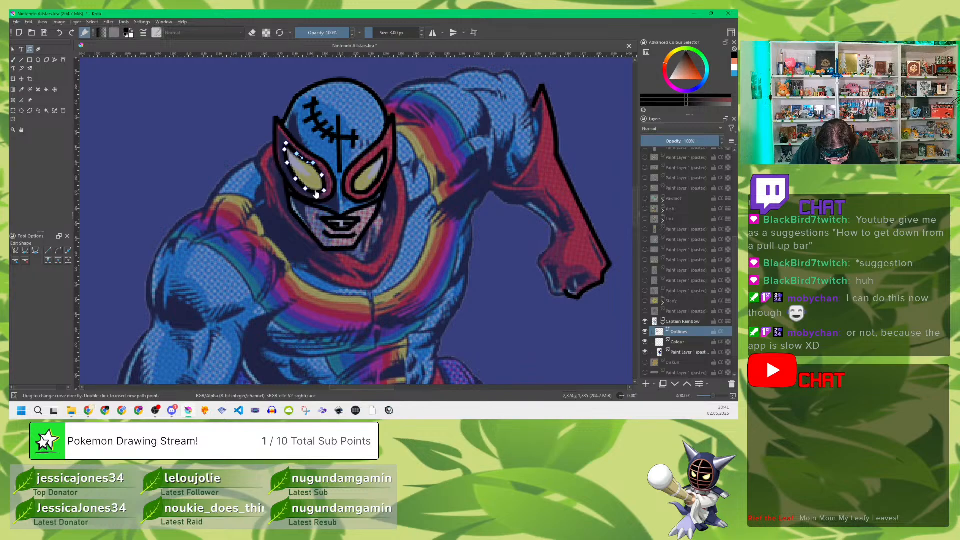
{"action": "left_click", "coordinate": [13, 50]}
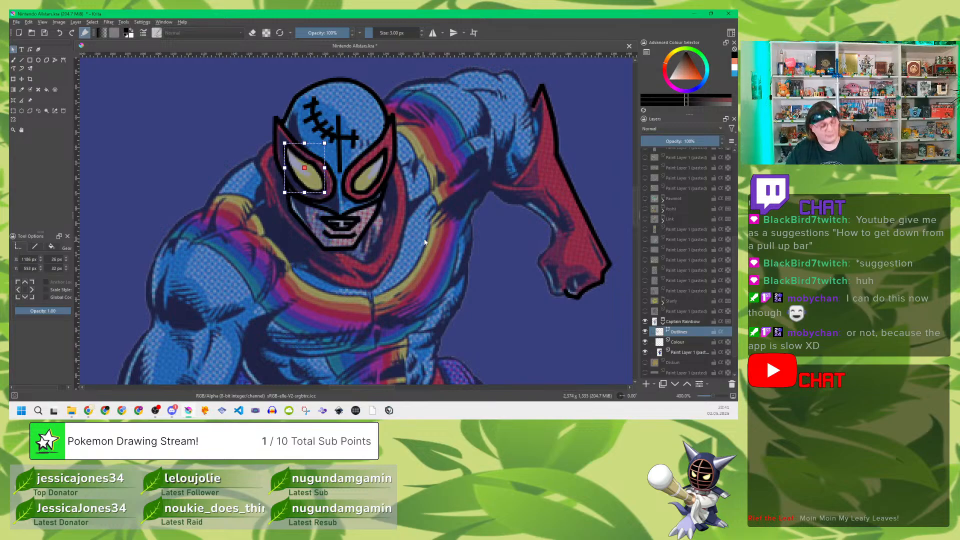
Step: Continue the red glove's outline from the open end at the fist around the knuckles and along the inner forearm to the cuff fold
{"action": "left_click", "coordinate": [29, 50]}
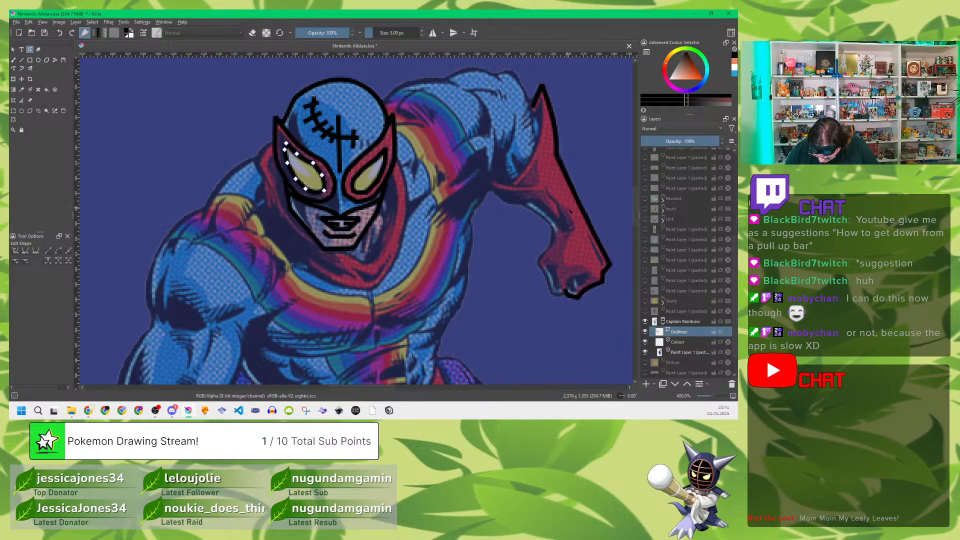
{"action": "left_click", "coordinate": [565, 294]}
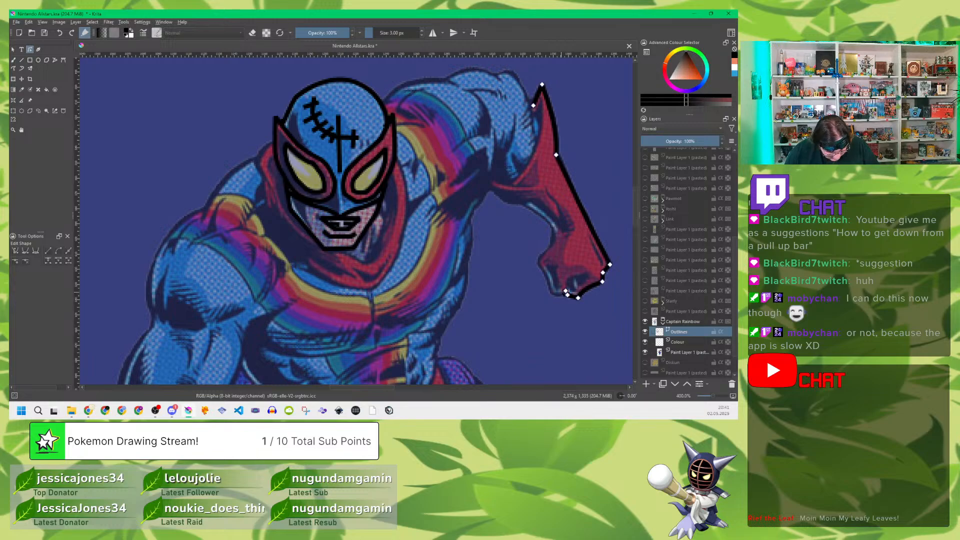
{"action": "left_click", "coordinate": [56, 61]}
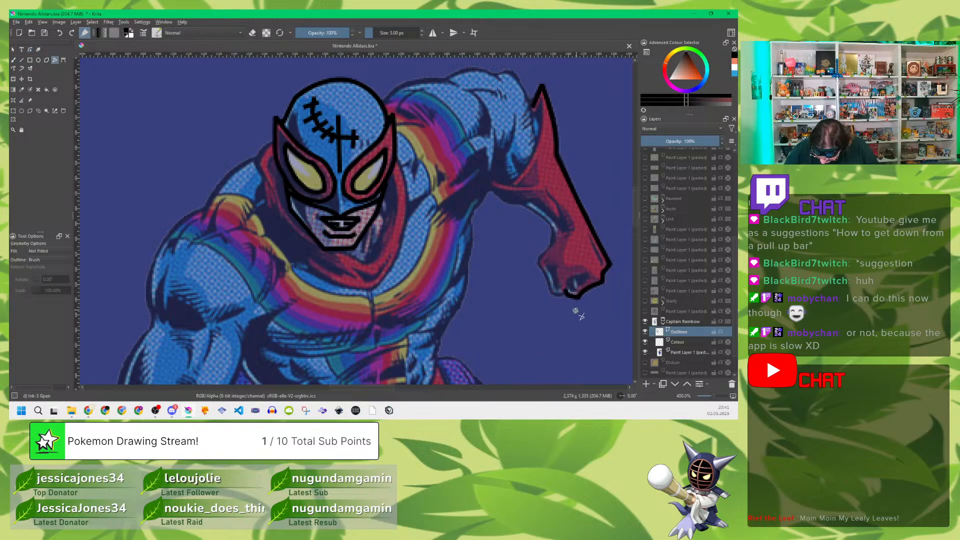
{"action": "left_click", "coordinate": [552, 292]}
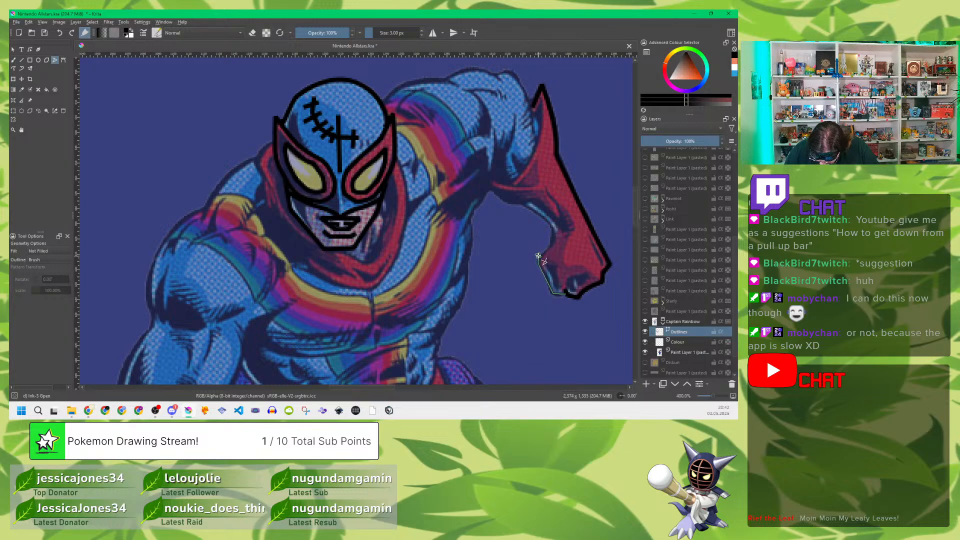
{"action": "left_click", "coordinate": [538, 262]}
{"action": "left_click", "coordinate": [552, 228]}
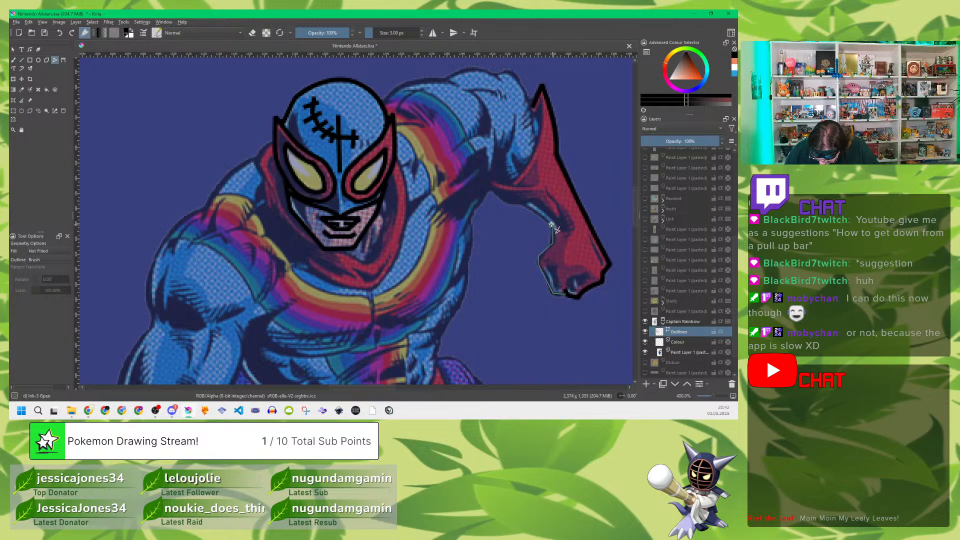
{"action": "left_click", "coordinate": [505, 201]}
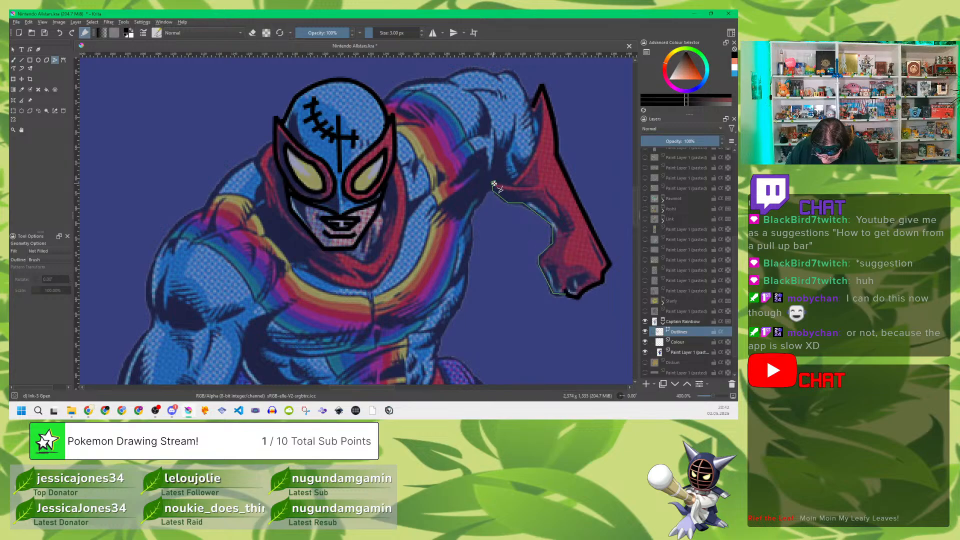
{"action": "double_click", "coordinate": [540, 186]}
Step: Trace the glove's inner cuff edge from the fold near the elbow up to the pointed tip
{"action": "left_click", "coordinate": [515, 181]}
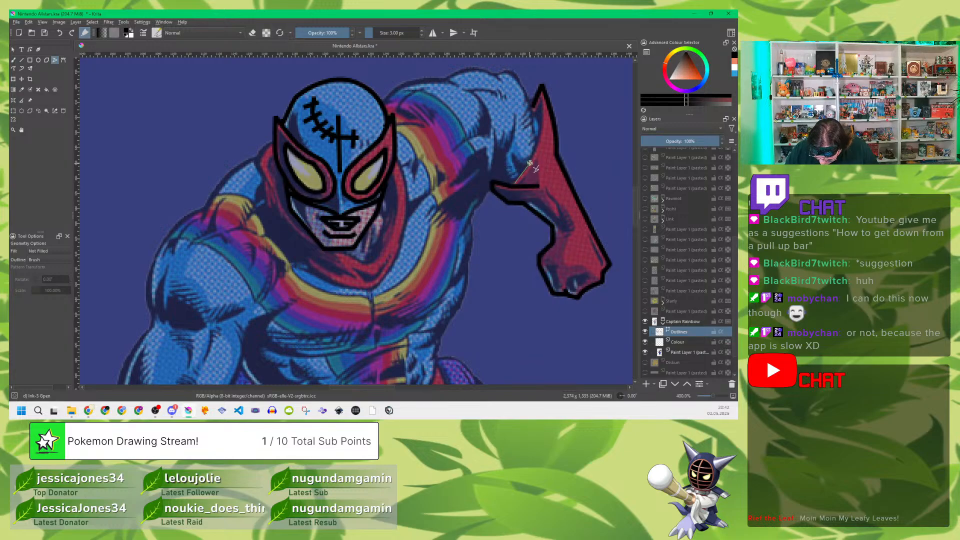
{"action": "left_click", "coordinate": [541, 131]}
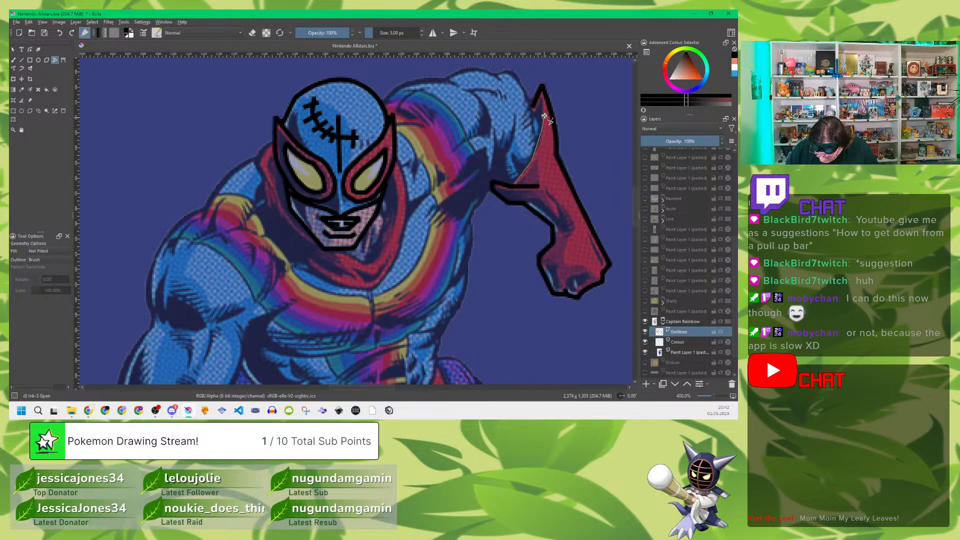
{"action": "left_click", "coordinate": [542, 103]}
{"action": "double_click", "coordinate": [533, 115]}
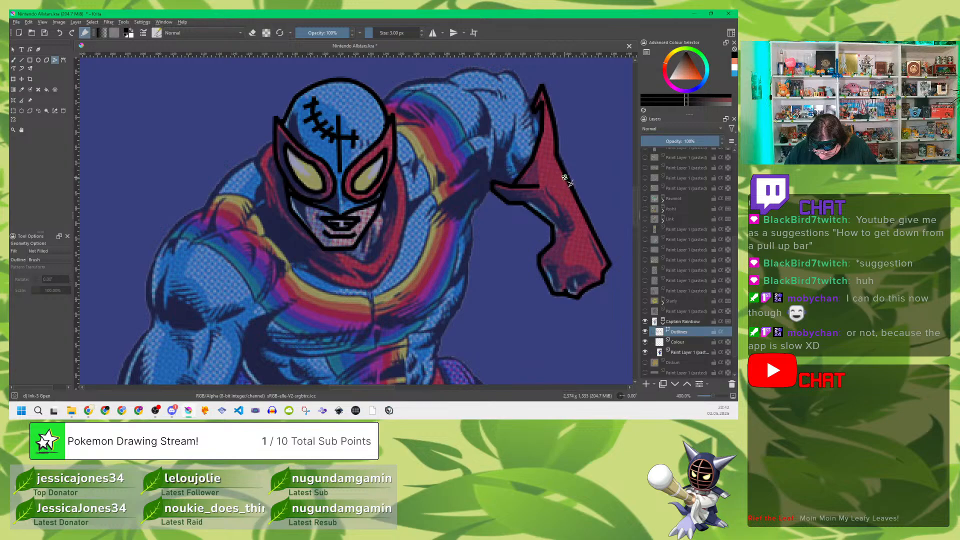
Step: Trace the raised arm's upper contour from the side of the mask over the shoulder and elbow to beside the glove cuff's pointed tip
{"action": "left_click", "coordinate": [385, 102]}
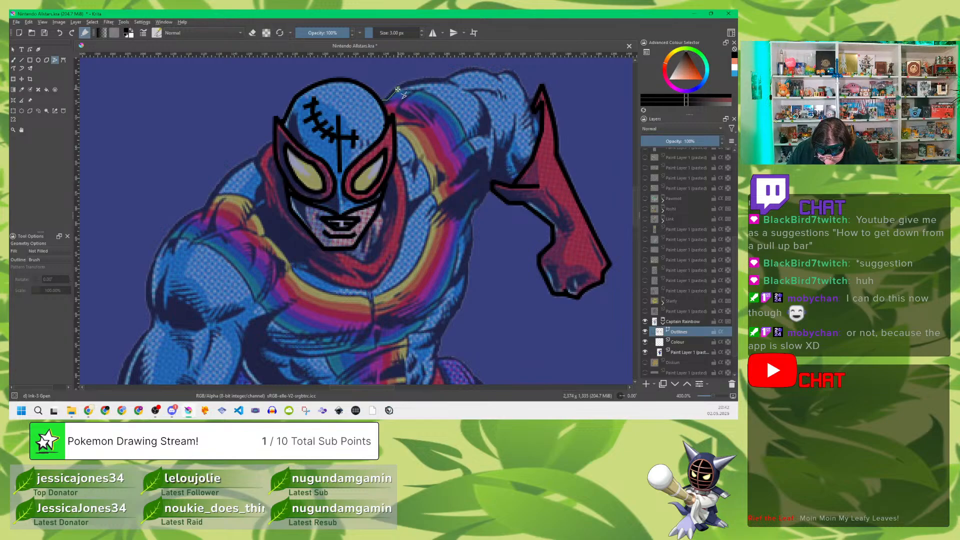
{"action": "left_click", "coordinate": [404, 85]}
{"action": "left_click", "coordinate": [425, 80]}
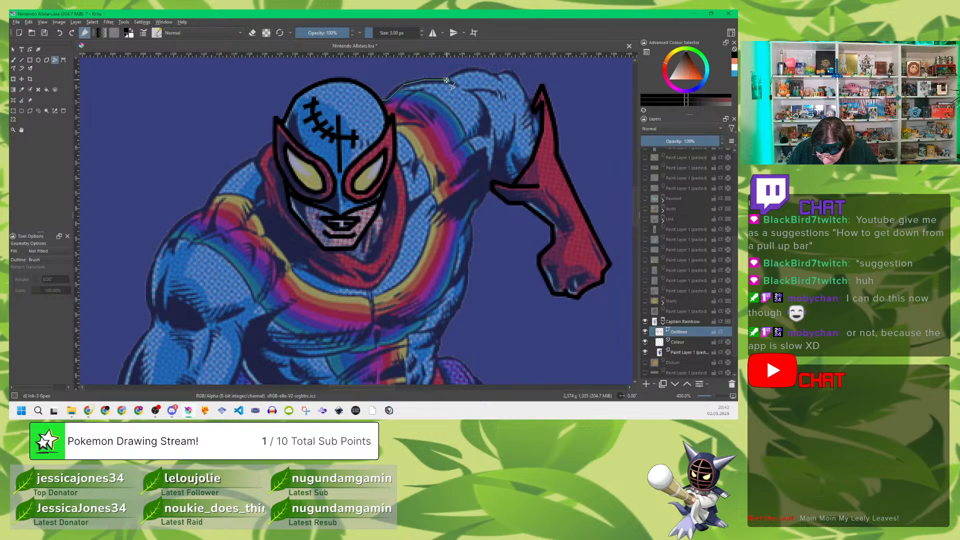
{"action": "left_click", "coordinate": [446, 80]}
{"action": "left_click", "coordinate": [464, 70]}
{"action": "left_click", "coordinate": [487, 69]}
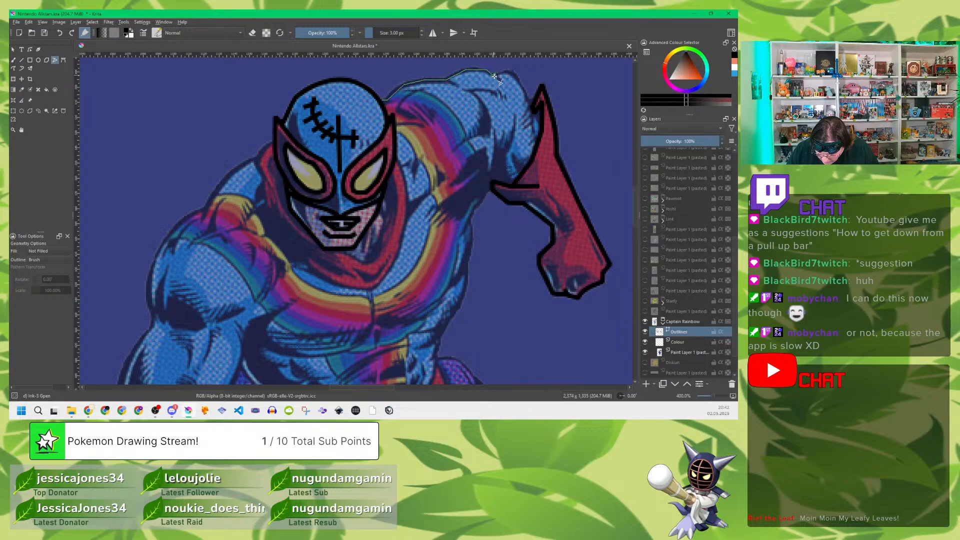
{"action": "left_click", "coordinate": [509, 74]}
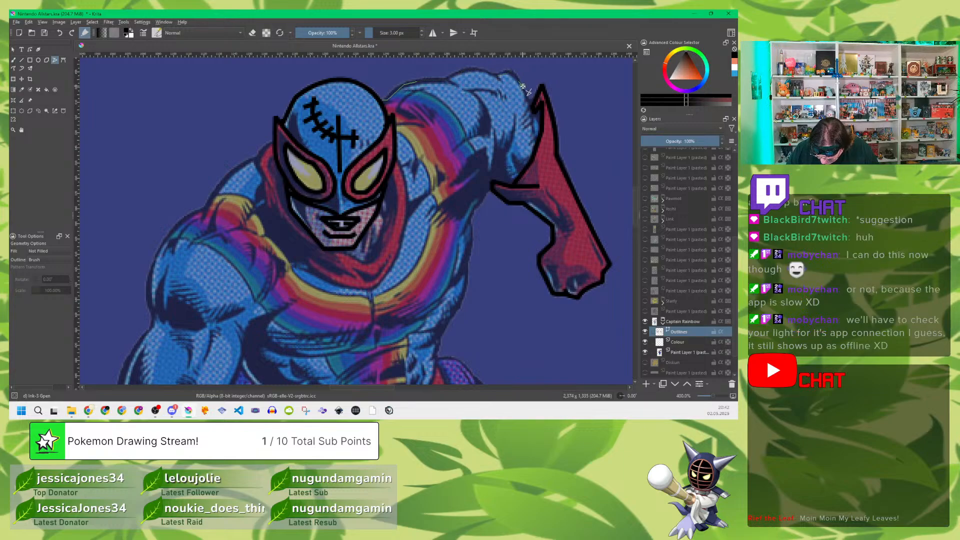
{"action": "left_click", "coordinate": [531, 103]}
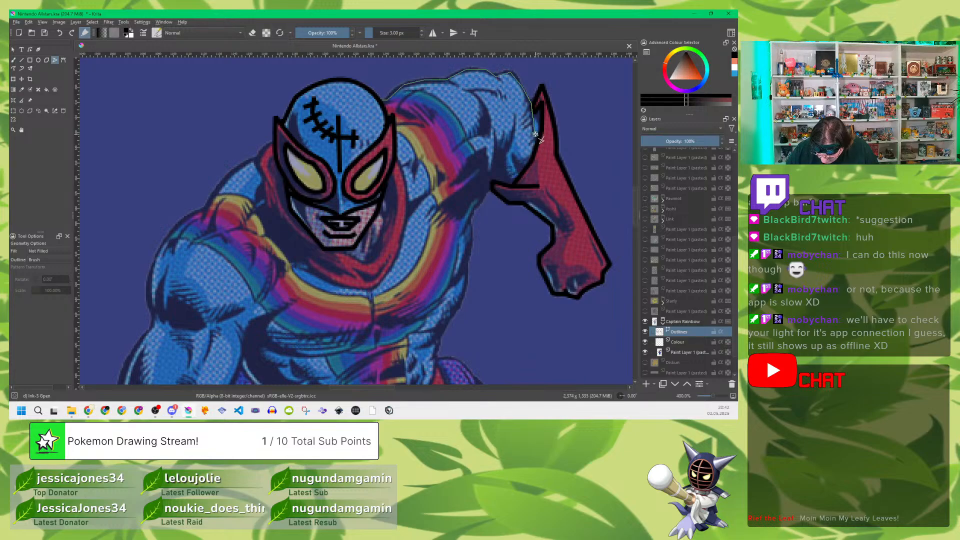
{"action": "double_click", "coordinate": [535, 134]}
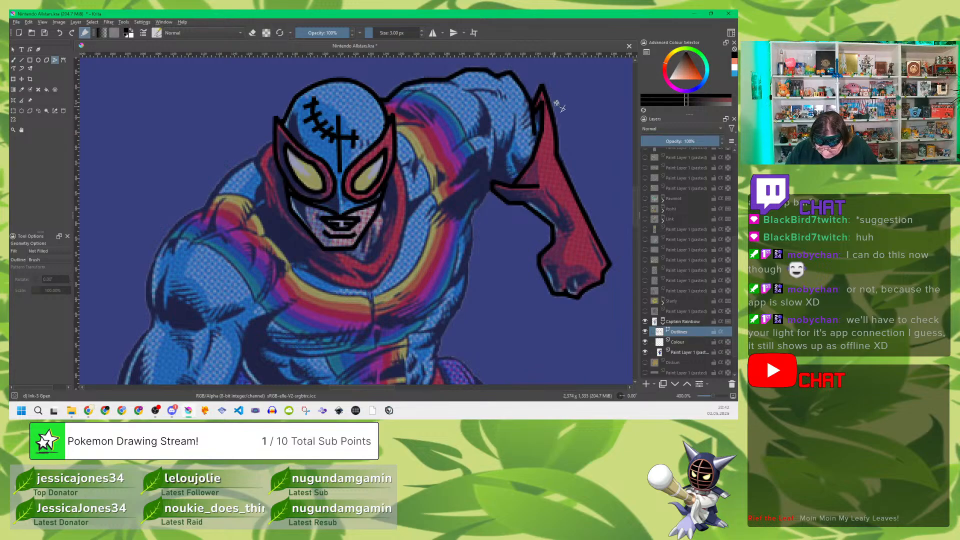
Step: Bend the red glove's outline segments along the inner forearm, fist and cuff fold to follow the reference's curves
{"action": "left_click", "coordinate": [30, 50]}
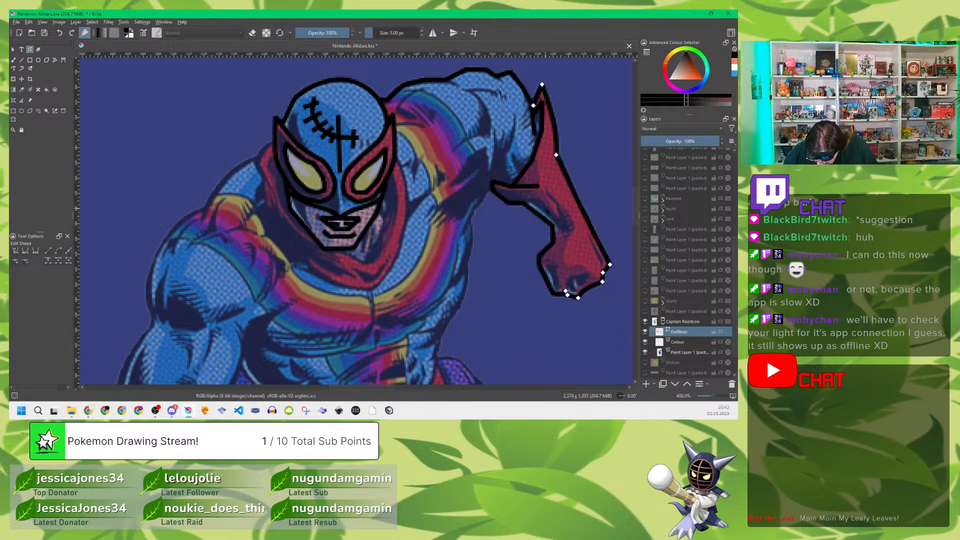
{"action": "left_click", "coordinate": [542, 219]}
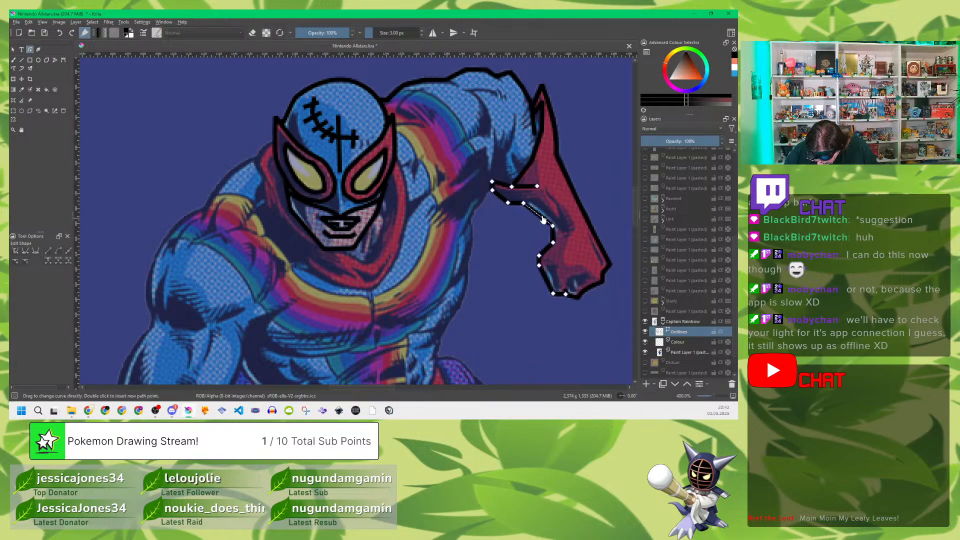
{"action": "left_click_drag", "start_coordinate": [542, 219], "coordinate": [541, 216]}
{"action": "left_click", "coordinate": [559, 295]}
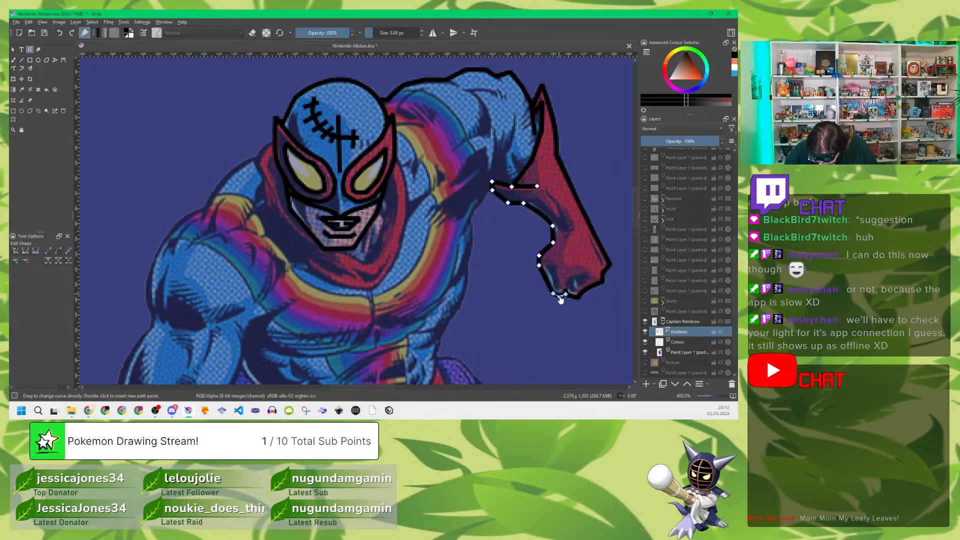
{"action": "left_click_drag", "start_coordinate": [546, 280], "coordinate": [555, 235]}
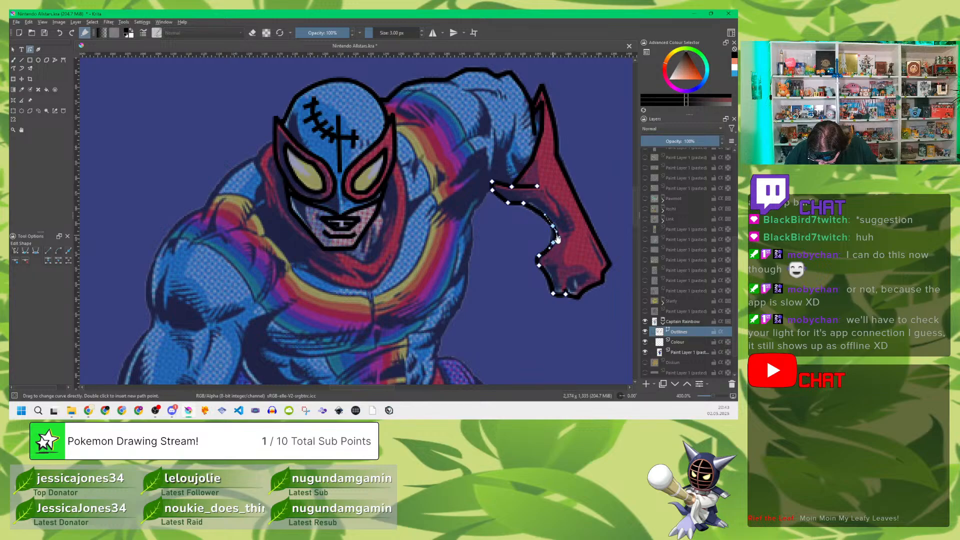
{"action": "left_click", "coordinate": [541, 214]}
{"action": "left_click_drag", "start_coordinate": [541, 214], "coordinate": [538, 217]}
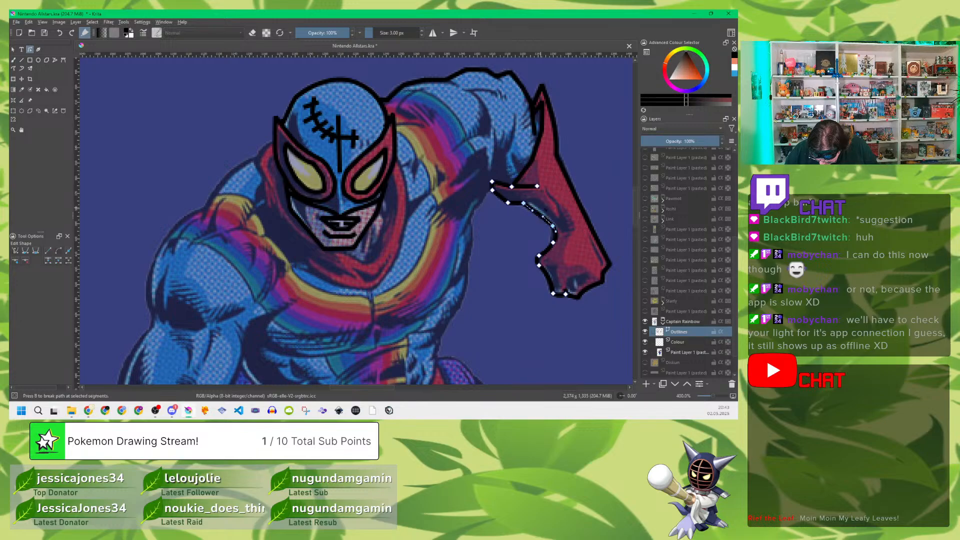
{"action": "left_click", "coordinate": [517, 205]}
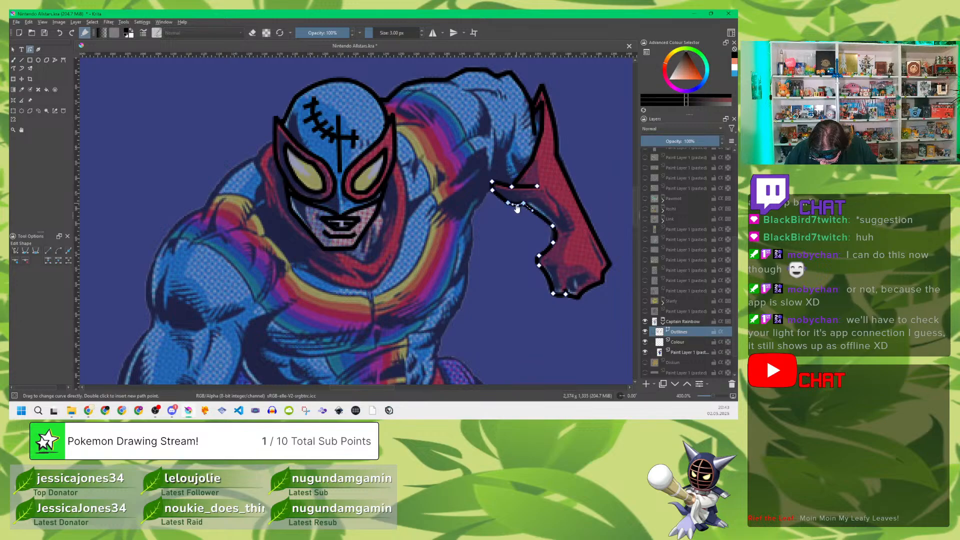
{"action": "left_click_drag", "start_coordinate": [501, 198], "coordinate": [499, 200]}
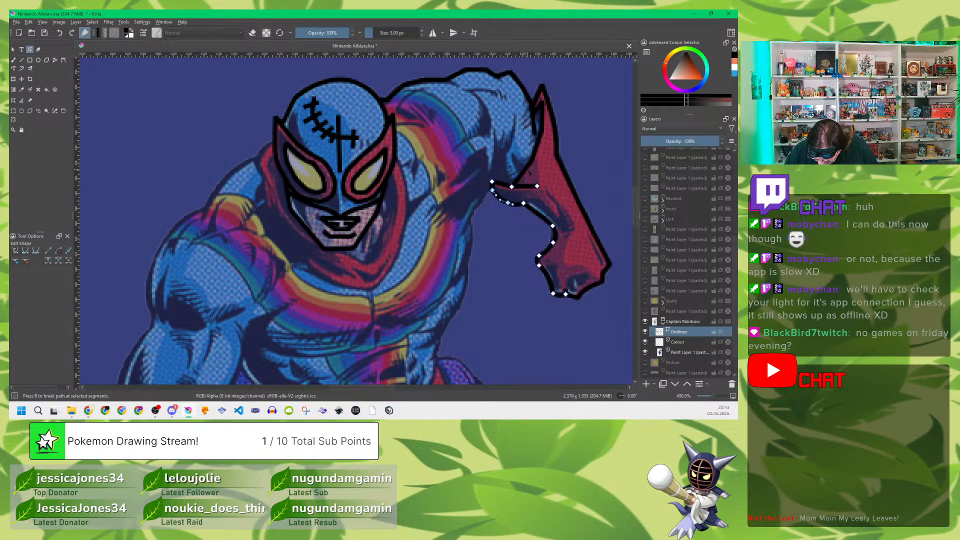
Step: Curve the glove's inner cuff edge up toward the pointed tip, and round the segments of the raised arm's upper contour
{"action": "left_click", "coordinate": [526, 171]}
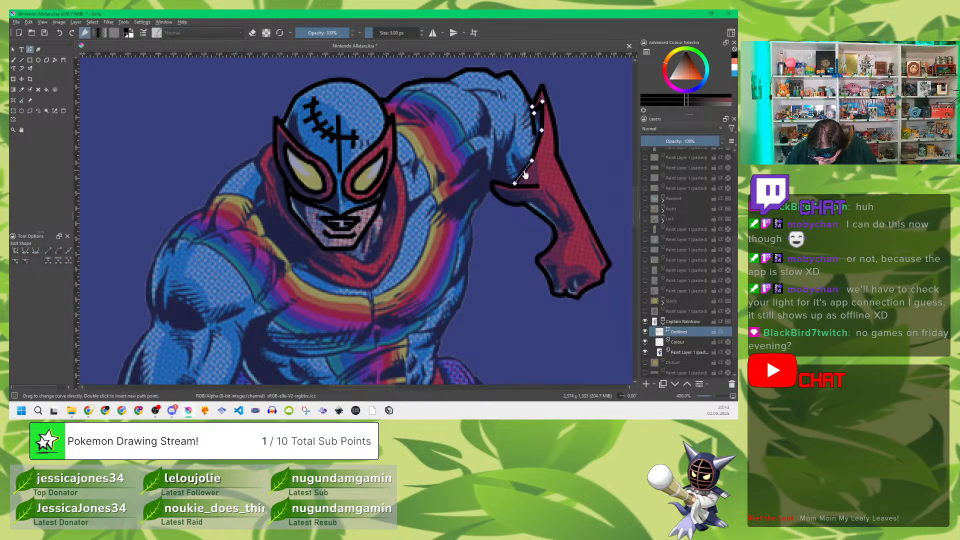
{"action": "left_click_drag", "start_coordinate": [536, 149], "coordinate": [544, 124]}
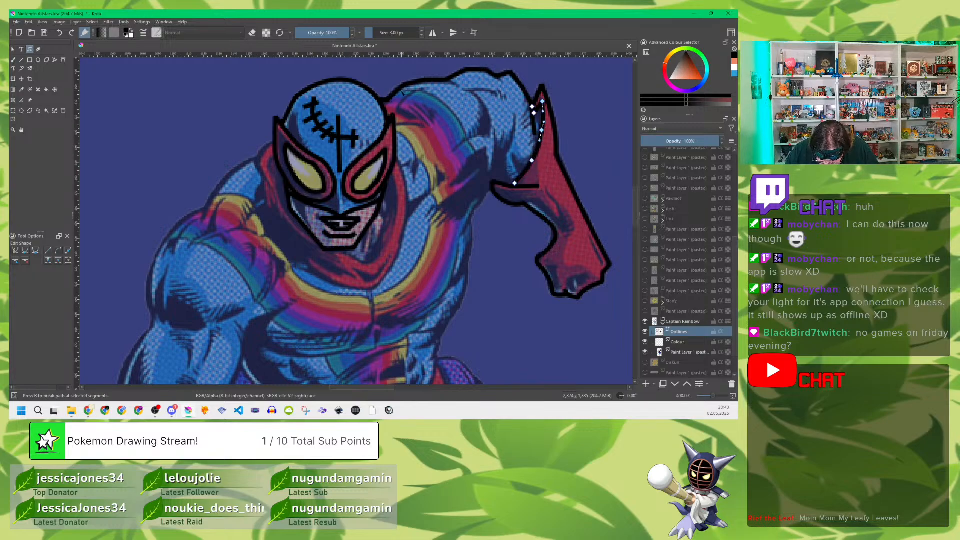
{"action": "left_click", "coordinate": [397, 93]}
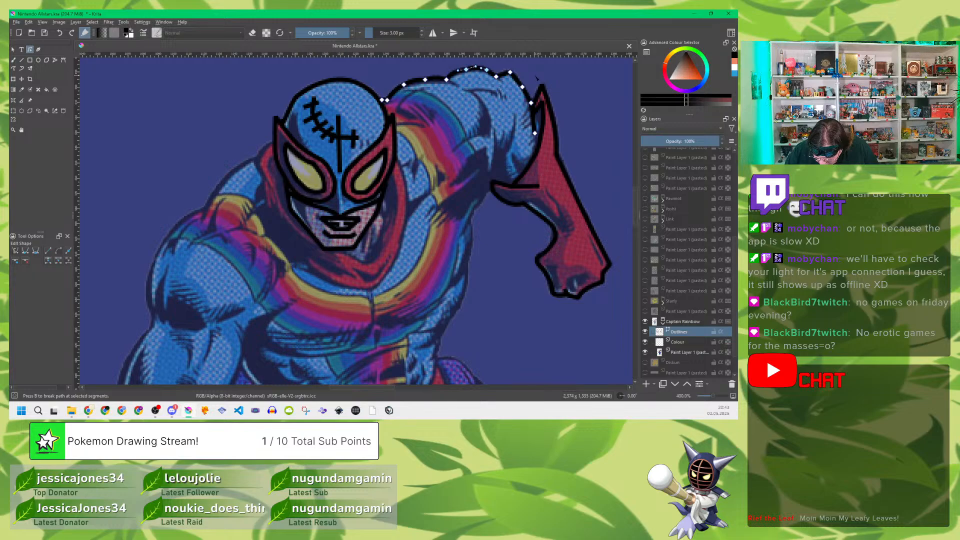
{"action": "key", "text": "Escape"}
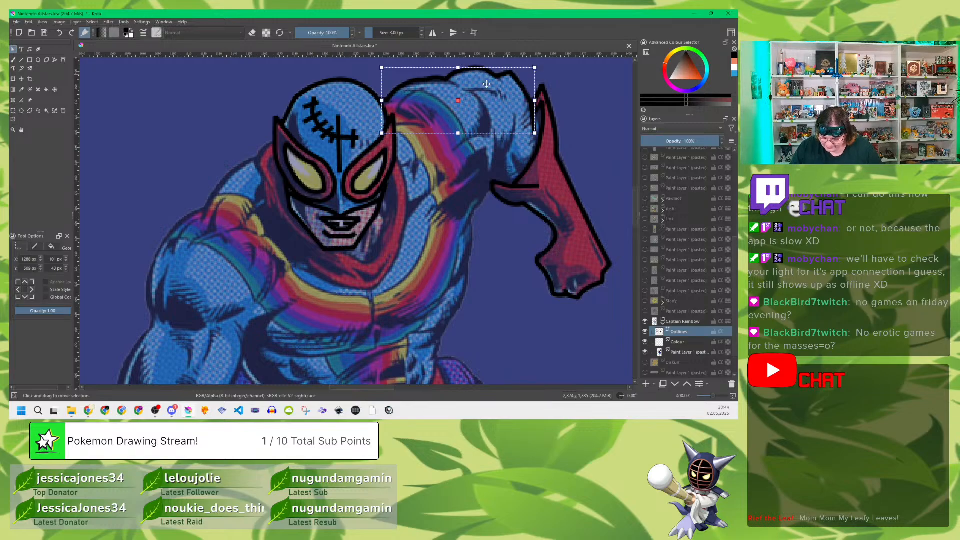
Step: Add a short crease running inward from the dip in the raised arm's upper contour and a short muscle line beside it
{"action": "left_click", "coordinate": [55, 60]}
{"action": "key", "text": "ctrl+shift+a"}
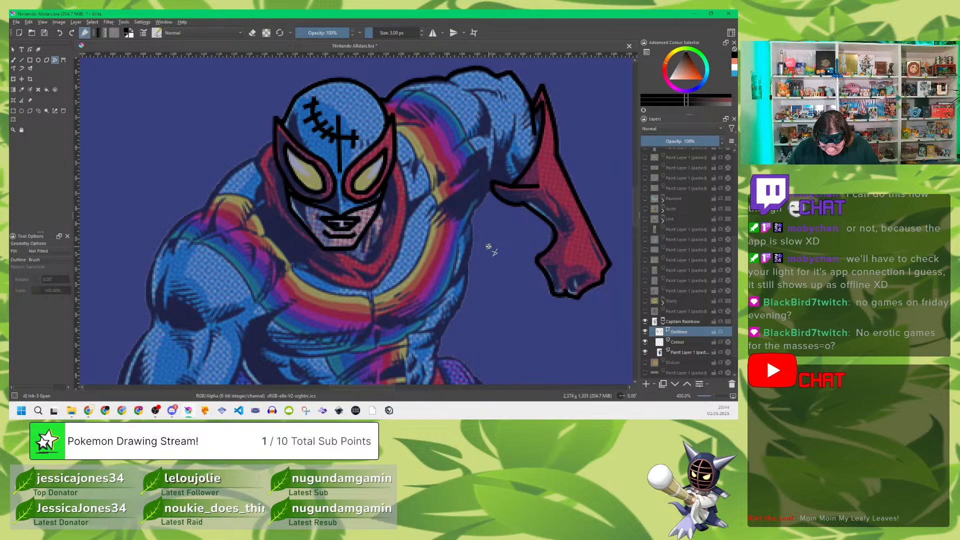
{"action": "left_click", "coordinate": [458, 85]}
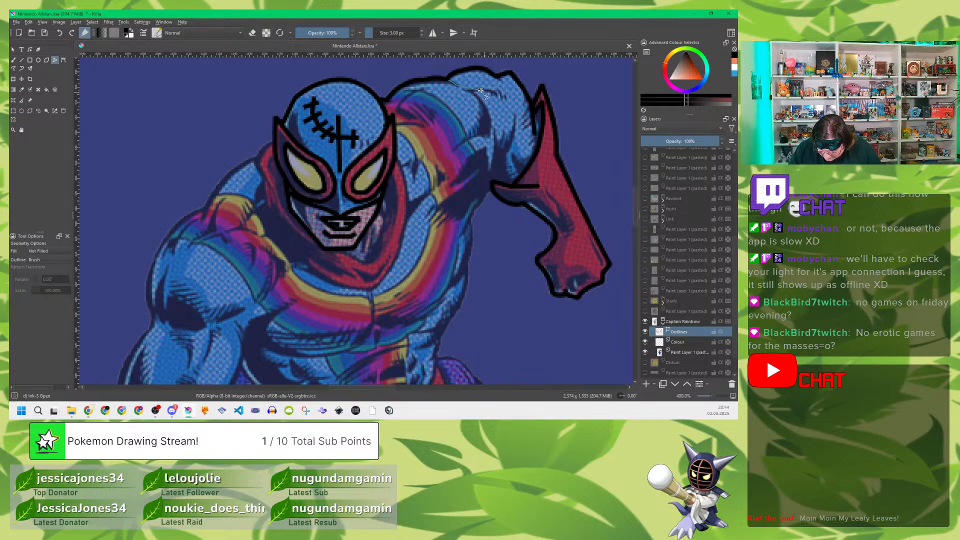
{"action": "double_click", "coordinate": [462, 89]}
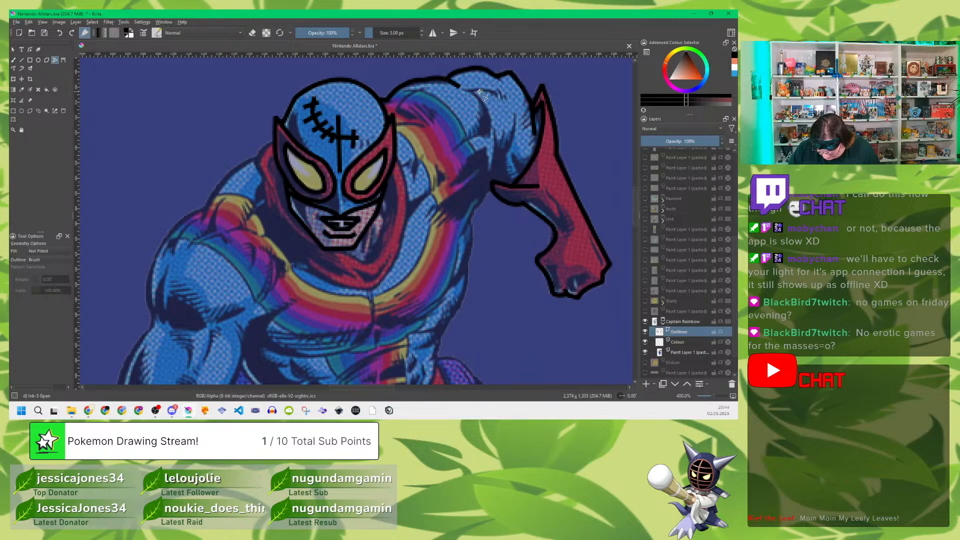
{"action": "left_click", "coordinate": [493, 92]}
{"action": "double_click", "coordinate": [500, 95]}
Step: Trace the upper arm's muscle contour from the short muscle line down and back to the edge of the rainbow stripe
{"action": "left_click", "coordinate": [473, 92]}
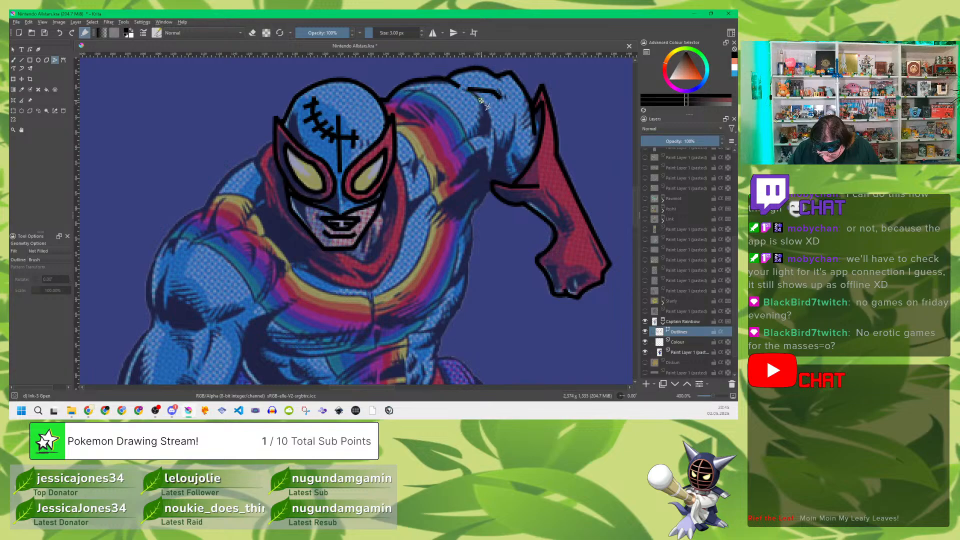
{"action": "left_click", "coordinate": [481, 100]}
{"action": "left_click", "coordinate": [490, 118]}
{"action": "left_click", "coordinate": [490, 135]}
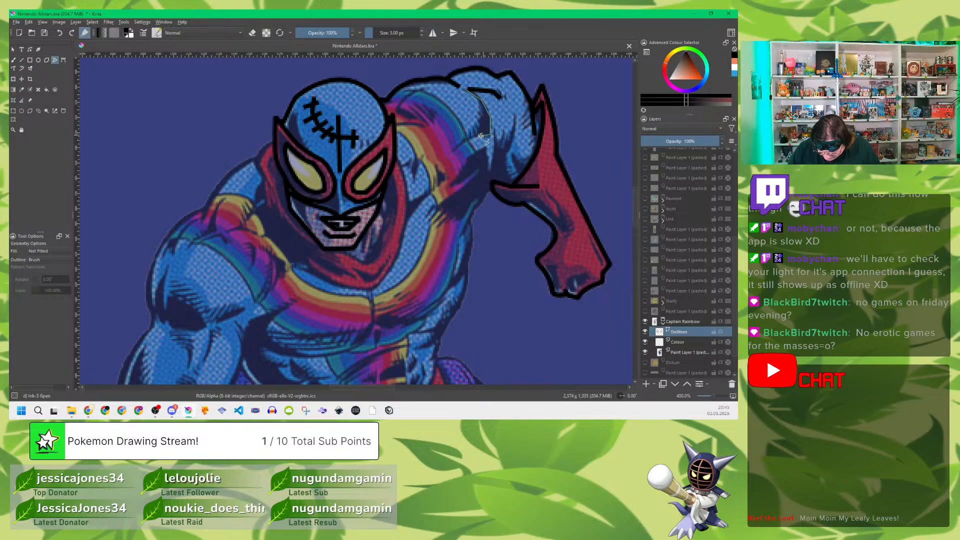
{"action": "left_click", "coordinate": [474, 136]}
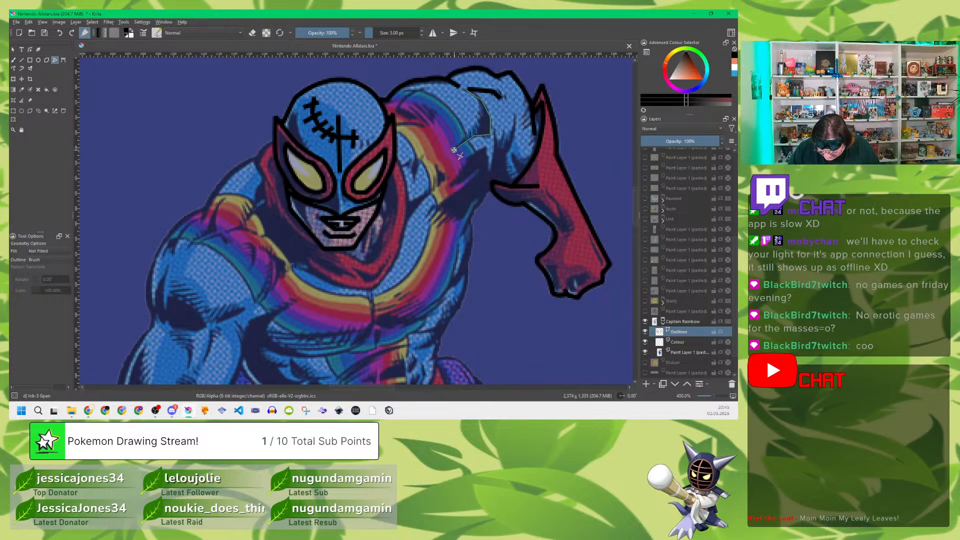
{"action": "double_click", "coordinate": [454, 150]}
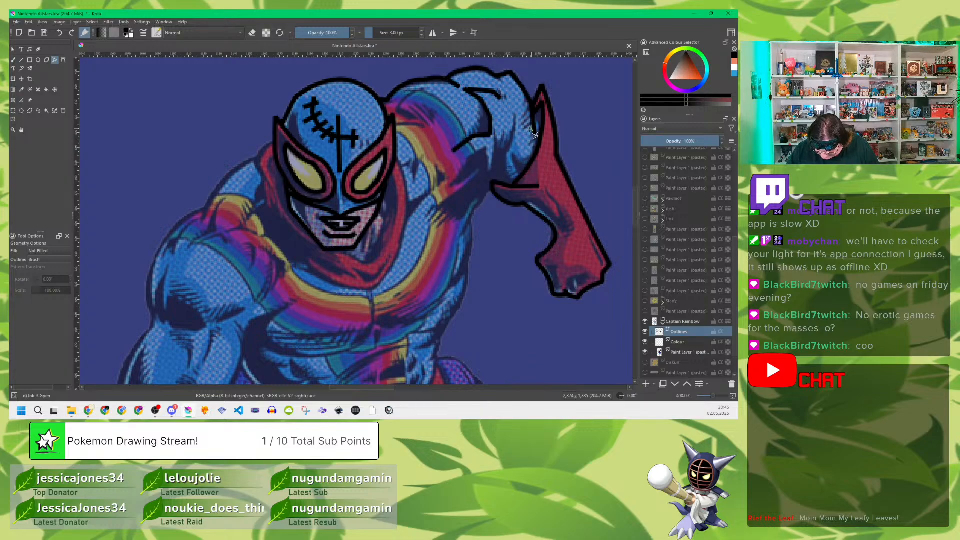
Step: Draw the arm edge down to the cuff fold, a short crease beside it, and a short line at the rainbow stripe's upper end
{"action": "left_click", "coordinate": [495, 134]}
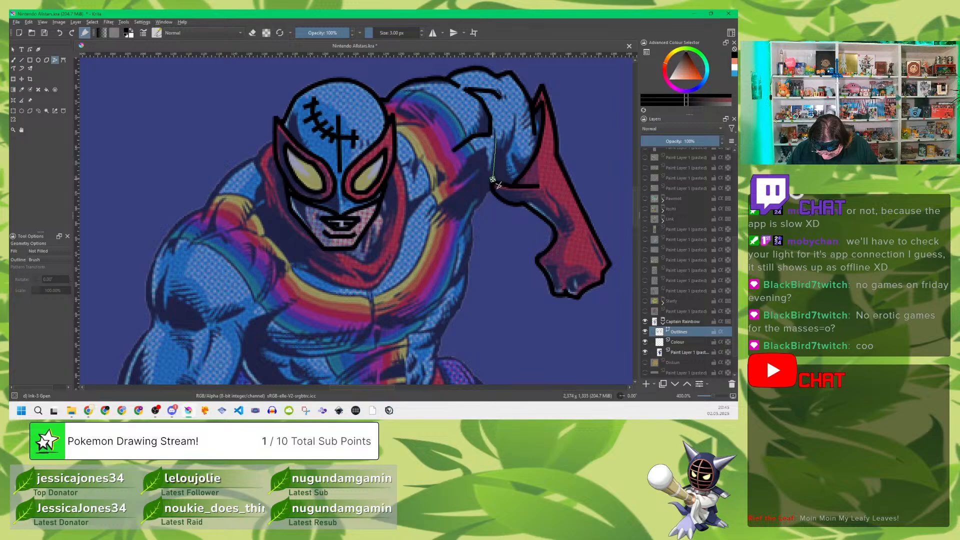
{"action": "double_click", "coordinate": [493, 181]}
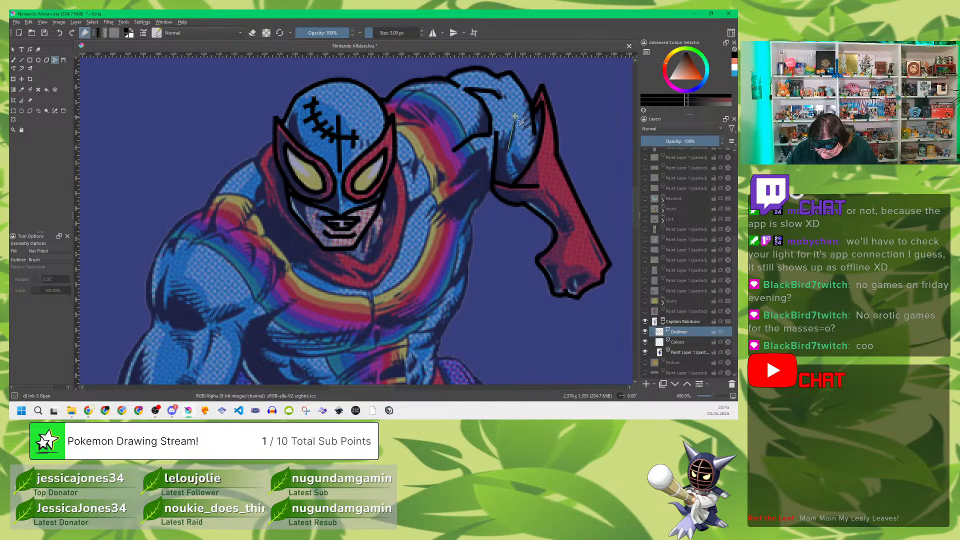
{"action": "left_click_drag", "start_coordinate": [517, 117], "coordinate": [509, 149]}
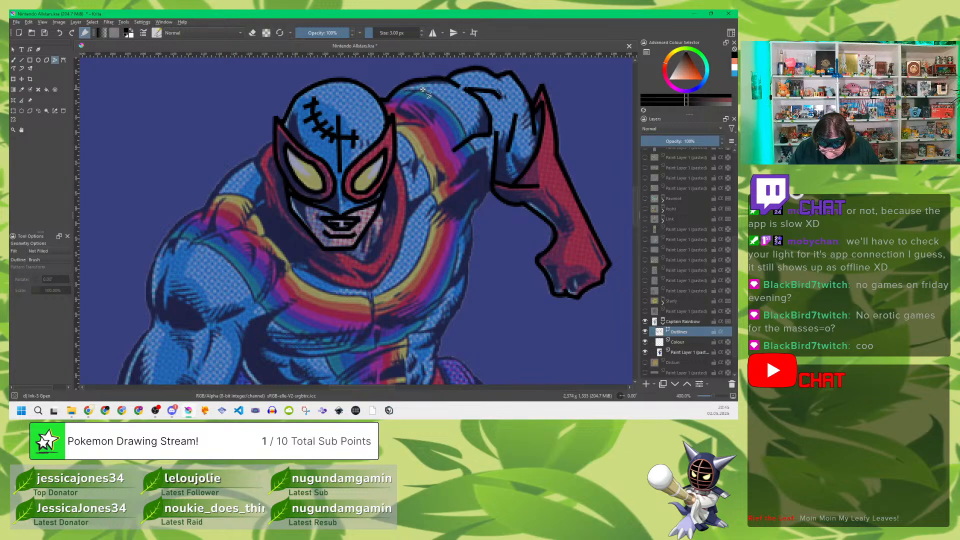
{"action": "left_click", "coordinate": [423, 90]}
{"action": "double_click", "coordinate": [398, 108]}
Step: Curve the short line at the rainbow stripe's upper end, the short muscle line and the upper arm's muscle contour
{"action": "left_click", "coordinate": [29, 49]}
{"action": "left_click", "coordinate": [411, 103]}
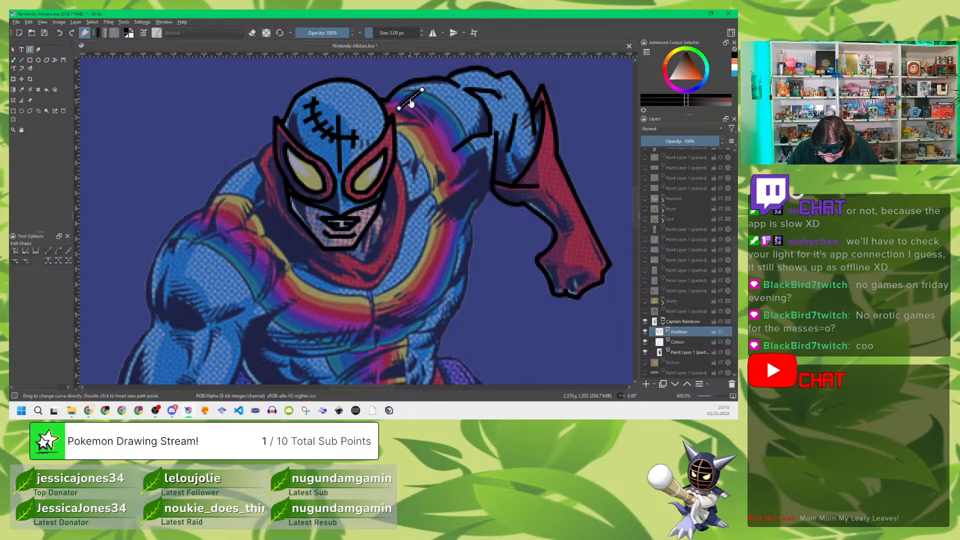
{"action": "left_click_drag", "start_coordinate": [409, 101], "coordinate": [408, 101]}
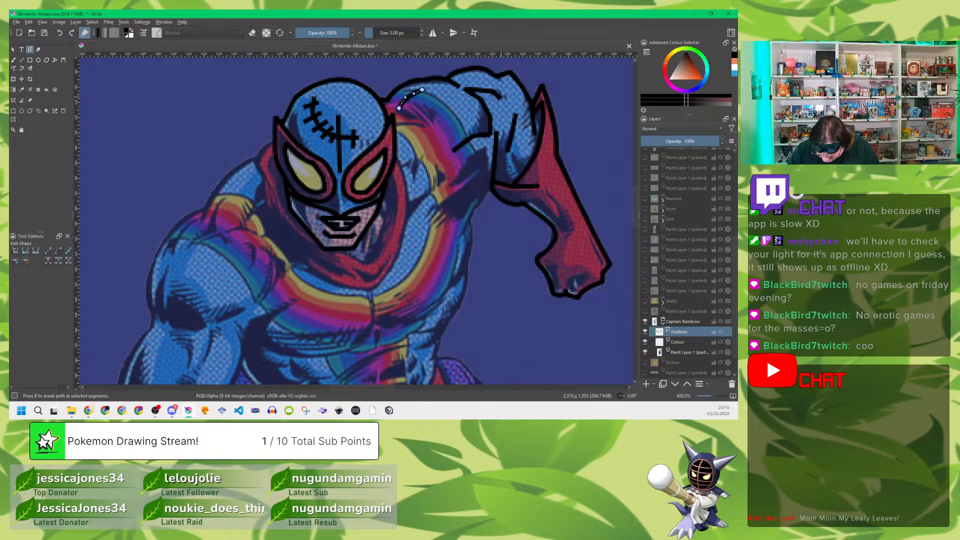
{"action": "left_click", "coordinate": [483, 92]}
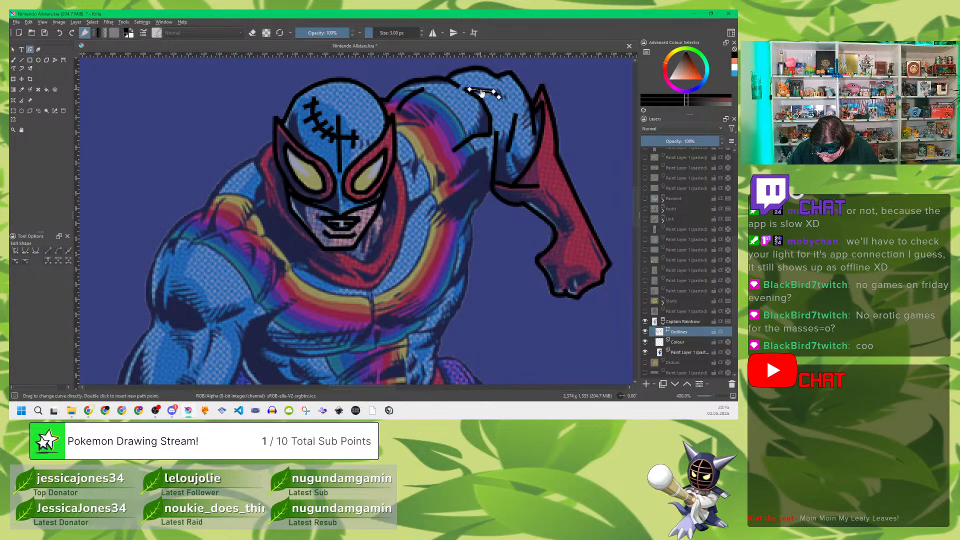
{"action": "left_click_drag", "start_coordinate": [483, 91], "coordinate": [481, 88]}
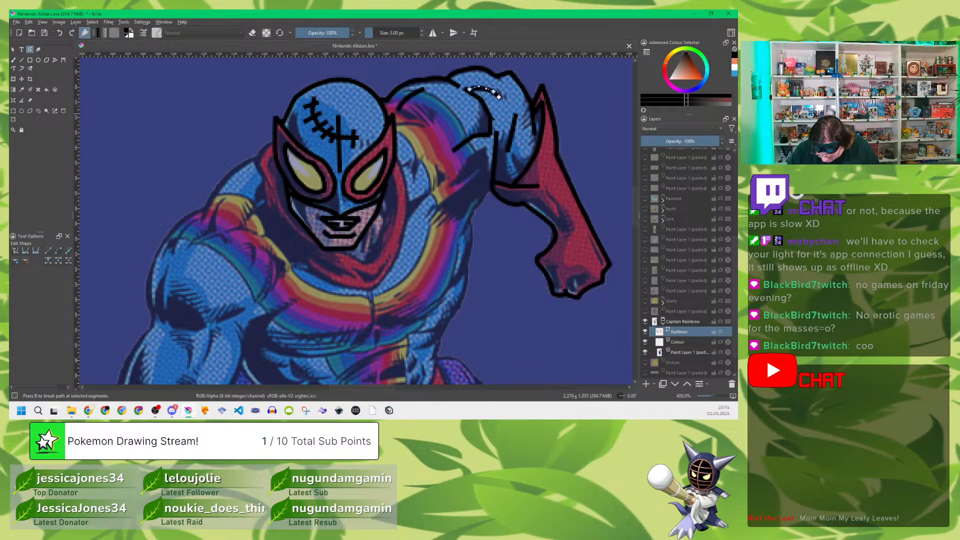
{"action": "left_click", "coordinate": [486, 109]}
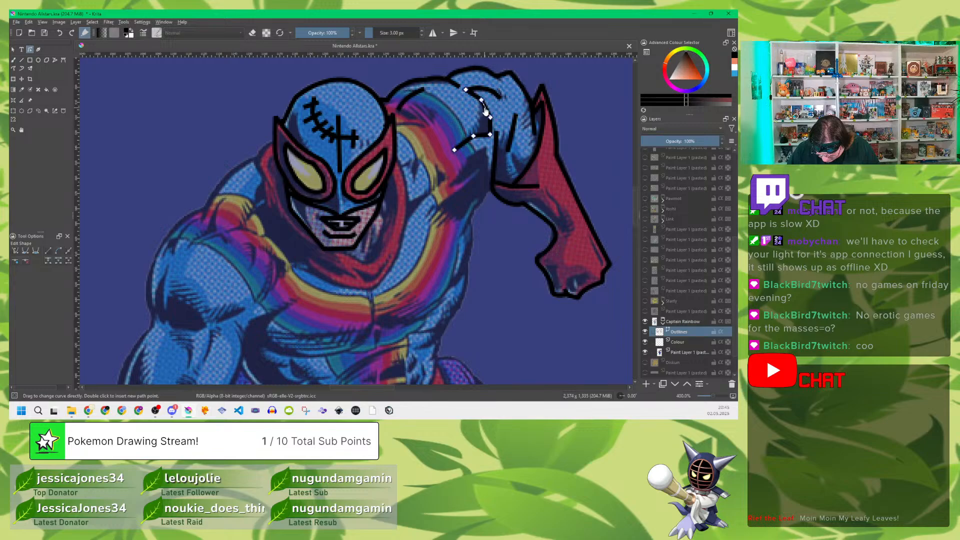
{"action": "left_click_drag", "start_coordinate": [485, 108], "coordinate": [492, 129]}
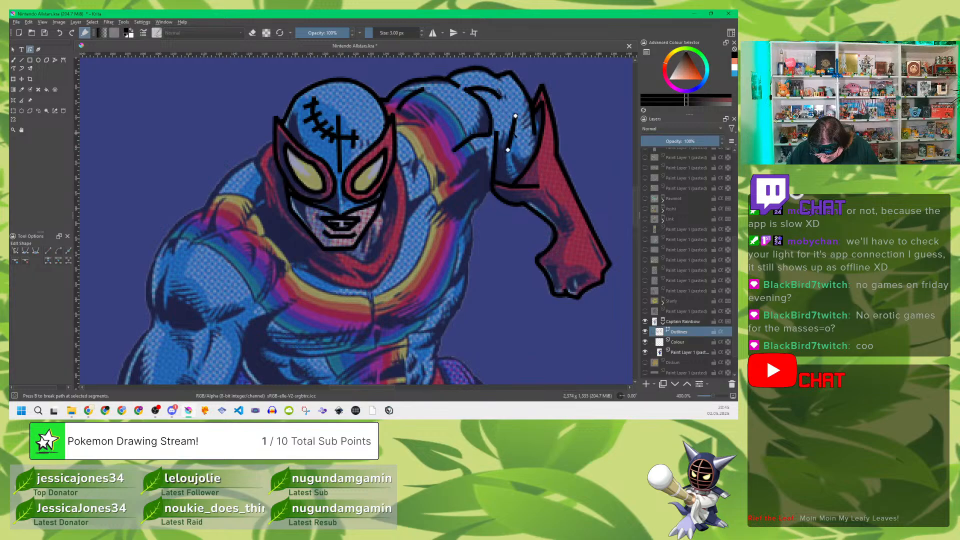
Step: Bend the short crease inside the raised arm and the arm edge that runs down to the cuff fold
{"action": "left_click", "coordinate": [513, 134]}
{"action": "left_click_drag", "start_coordinate": [513, 134], "coordinate": [513, 140]}
{"action": "left_click", "coordinate": [495, 159]}
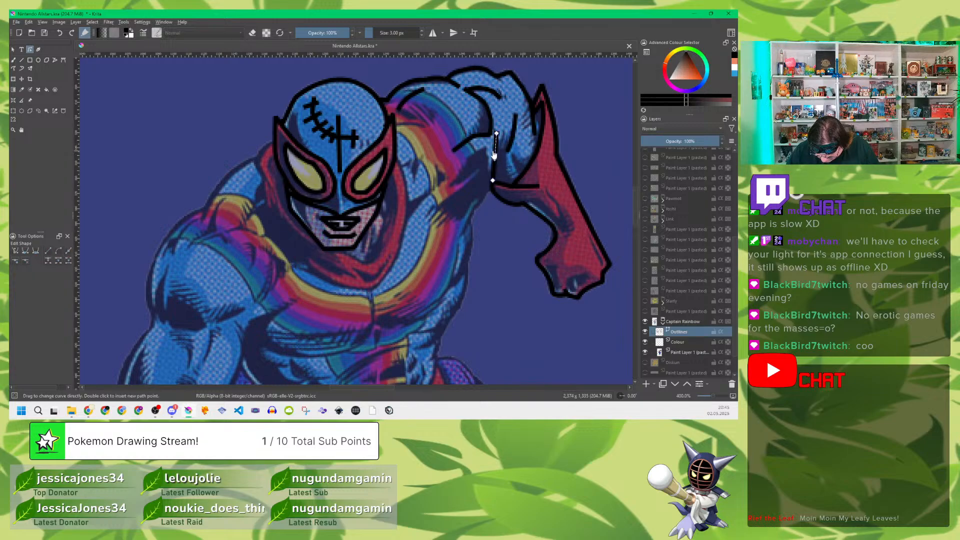
{"action": "left_click_drag", "start_coordinate": [494, 152], "coordinate": [494, 170]}
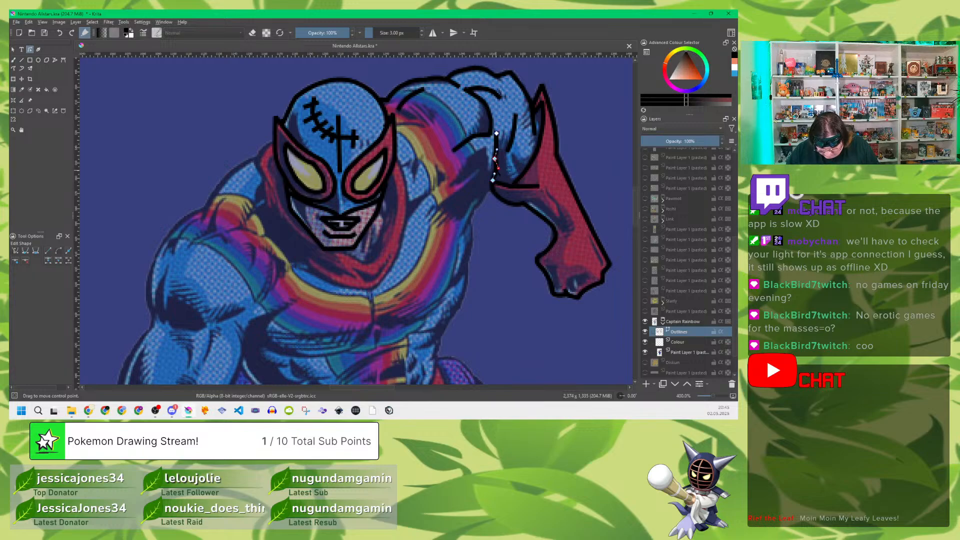
{"action": "key", "text": "Return"}
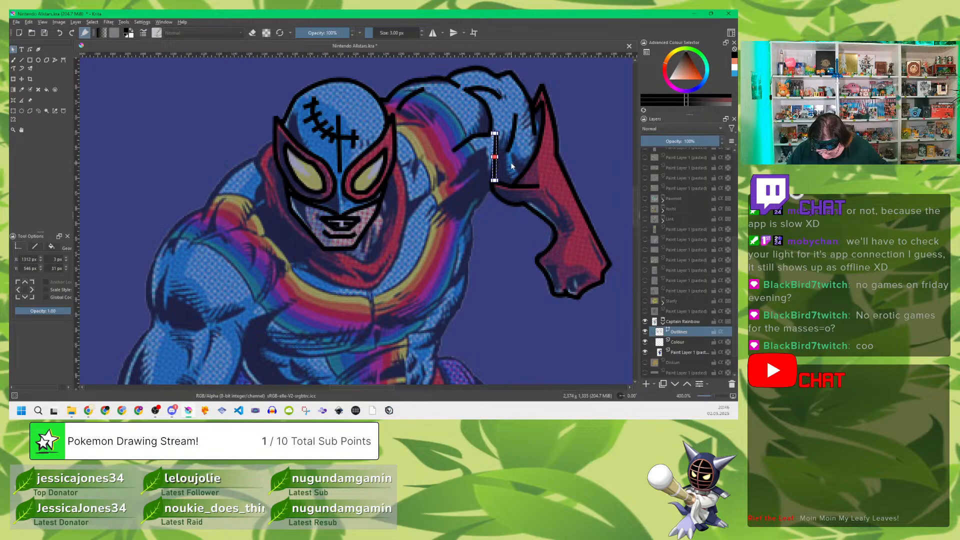
Step: Nudge the short crease inside the raised arm, refine its curve, and select the middle point of the arm edge beside it
{"action": "left_click", "coordinate": [514, 161]}
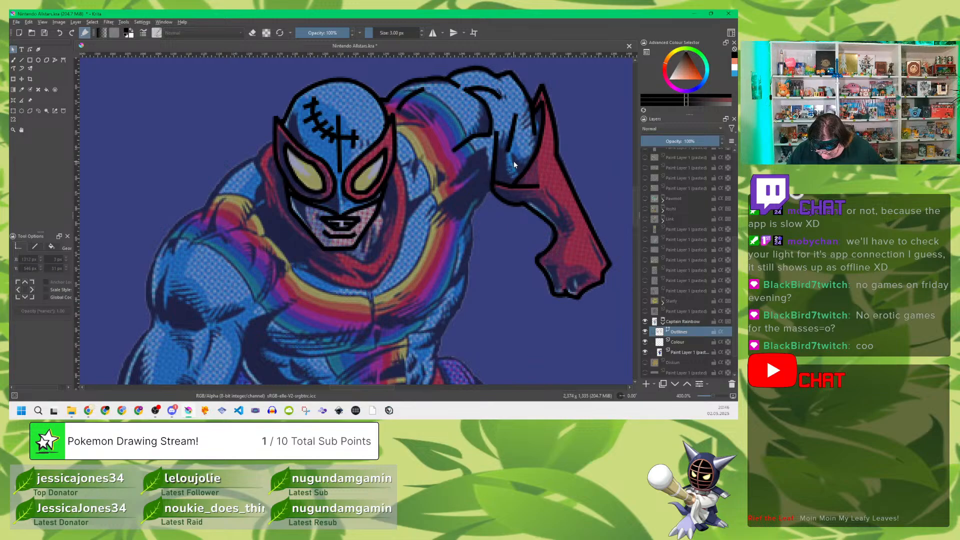
{"action": "left_click", "coordinate": [511, 134]}
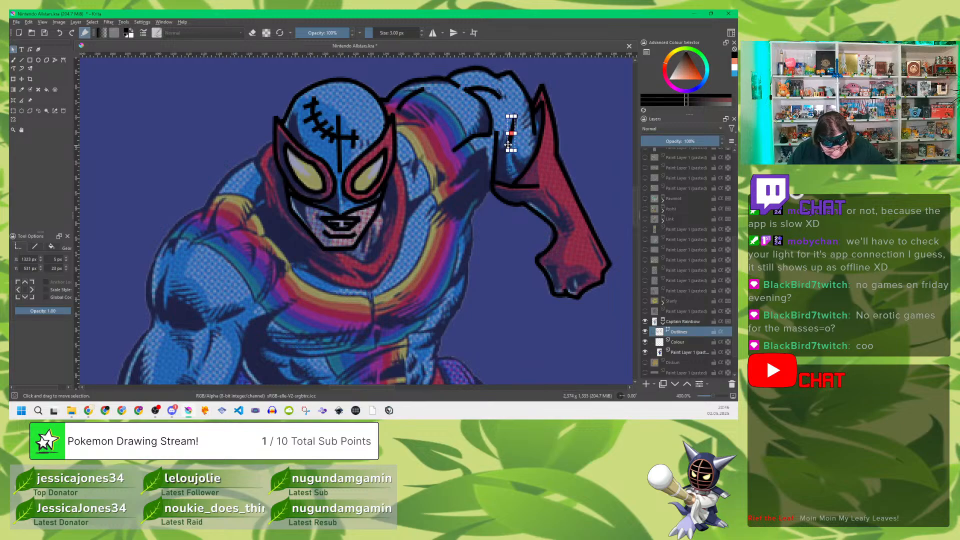
{"action": "left_click_drag", "start_coordinate": [508, 150], "coordinate": [509, 150]}
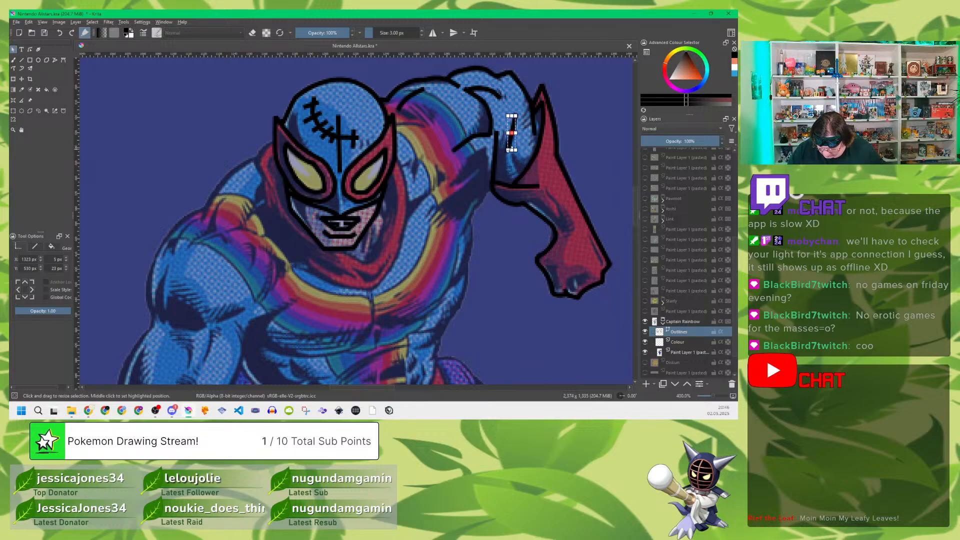
{"action": "left_click", "coordinate": [31, 50]}
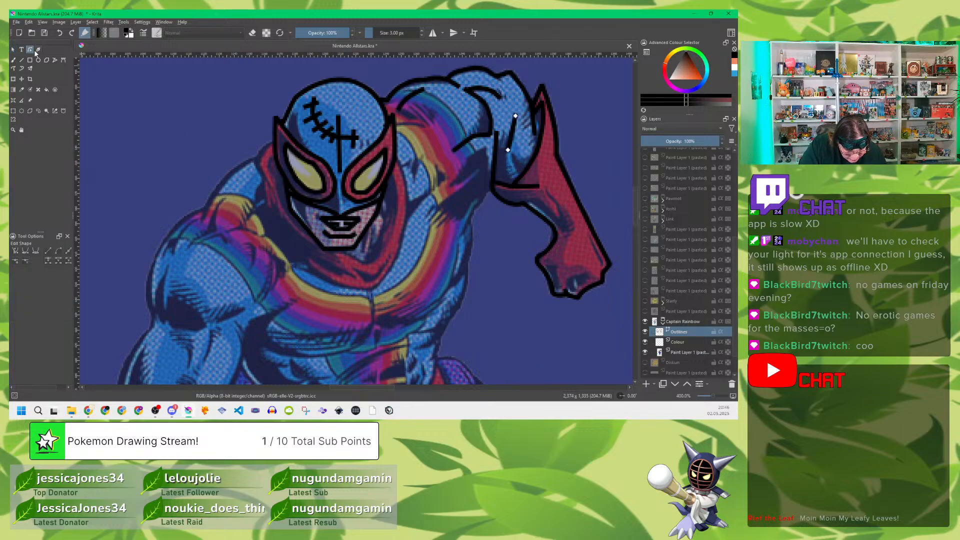
{"action": "left_click", "coordinate": [512, 136]}
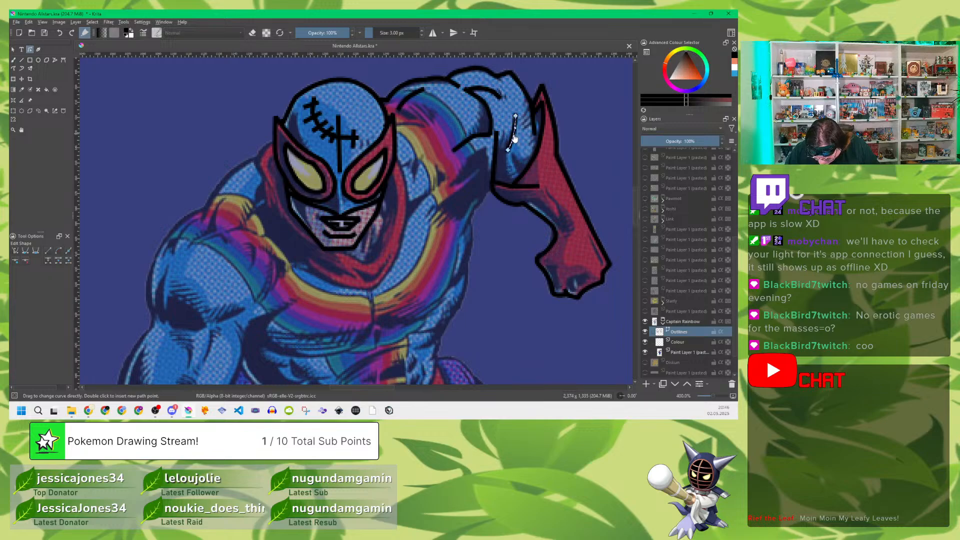
{"action": "left_click", "coordinate": [494, 159]}
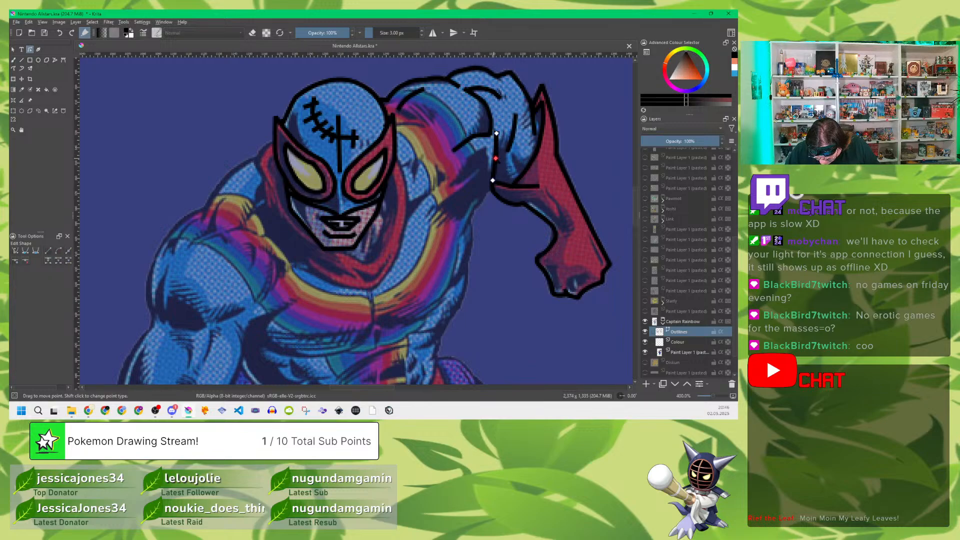
{"action": "left_click", "coordinate": [496, 159]}
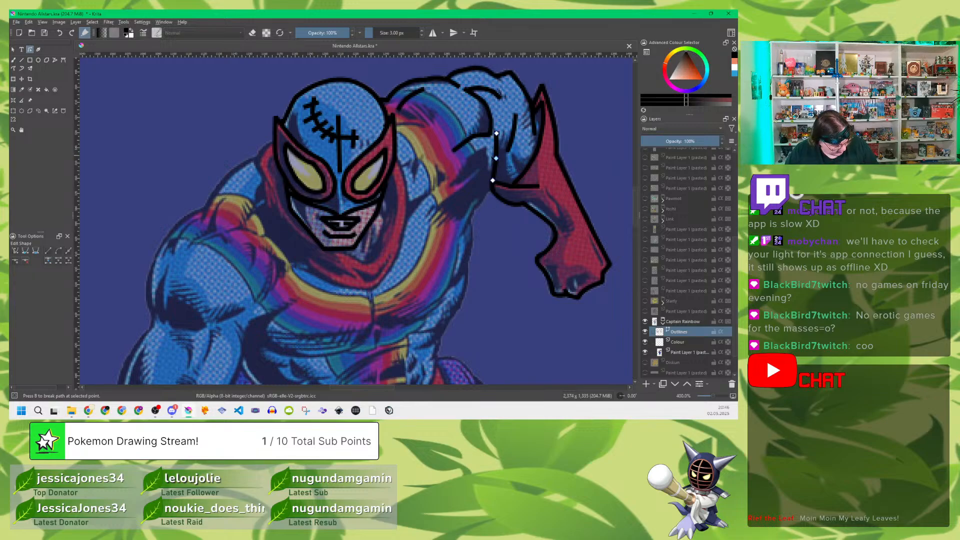
Step: Trace the inner edge of the red scarf from the mask's lower corner down around the jaw to the chin
{"action": "left_click", "coordinate": [55, 60]}
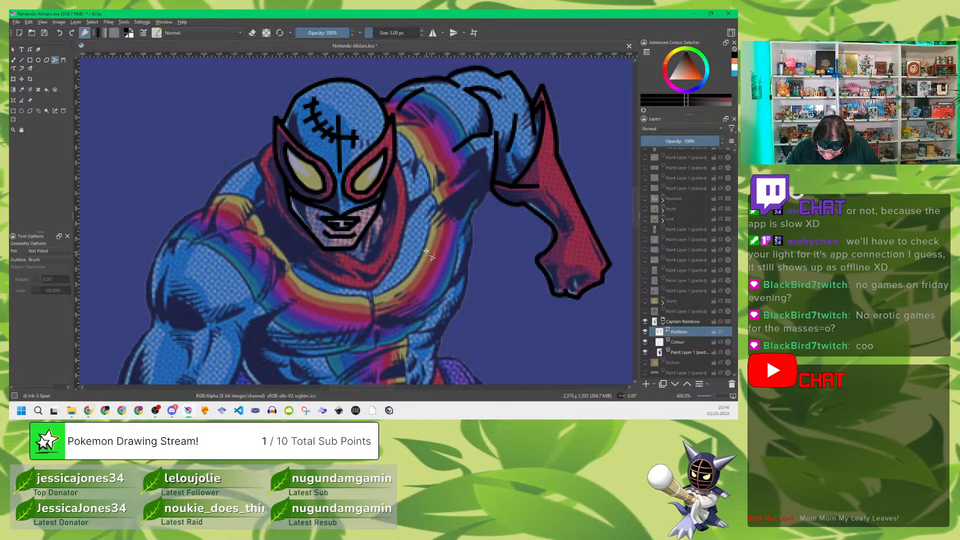
{"action": "left_click", "coordinate": [384, 199]}
{"action": "left_click", "coordinate": [388, 214]}
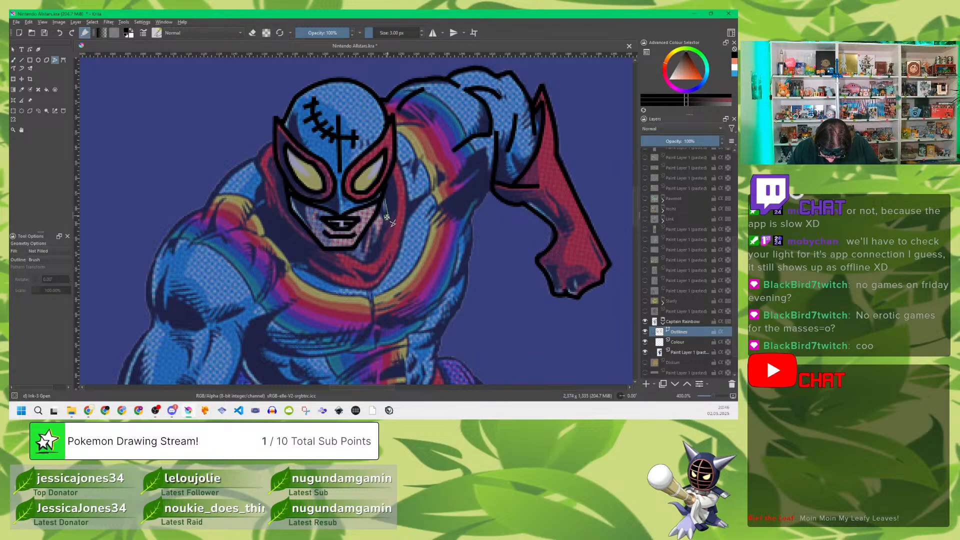
{"action": "left_click", "coordinate": [380, 249]}
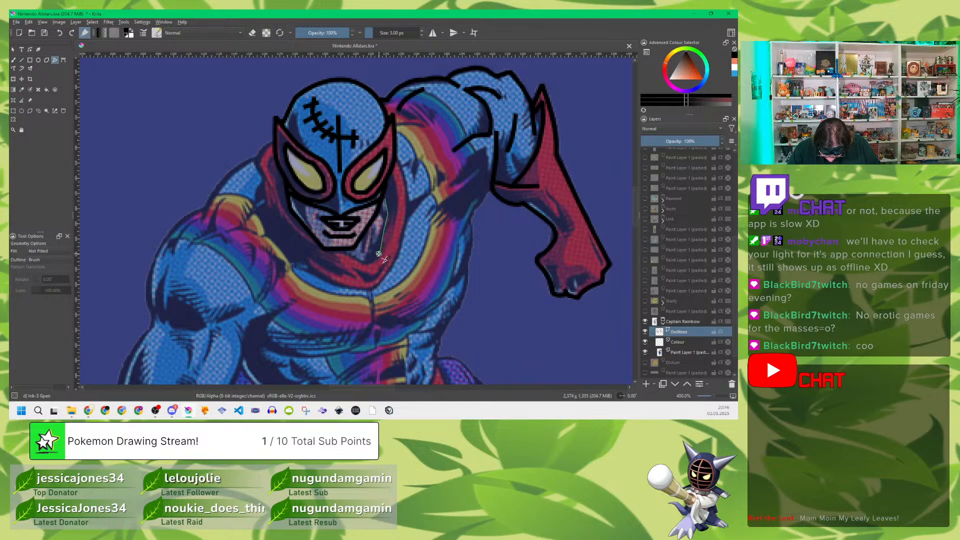
{"action": "left_click", "coordinate": [371, 263]}
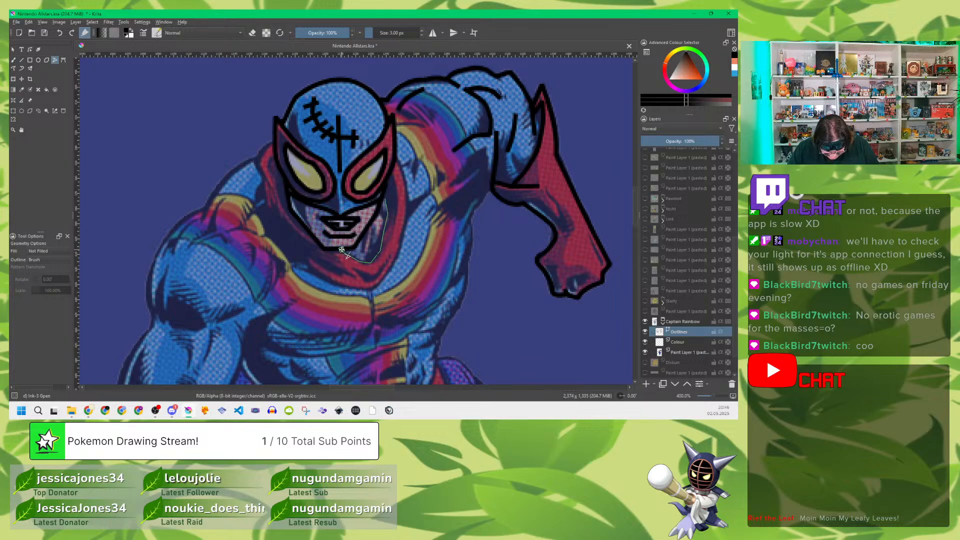
{"action": "double_click", "coordinate": [342, 250]}
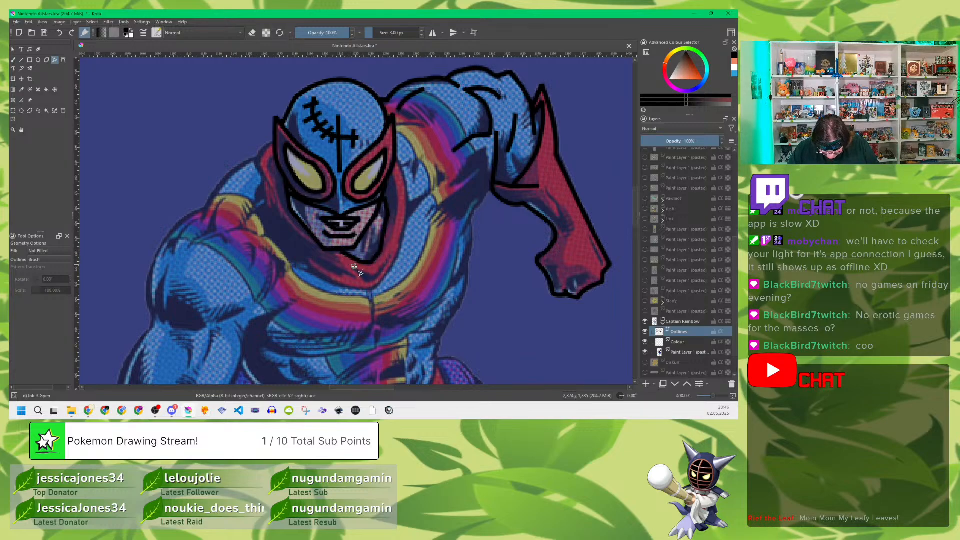
Step: Trace the red scarf's outer edge from one side of the mask below the chin to the other, and add a short fold line
{"action": "left_click", "coordinate": [398, 160]}
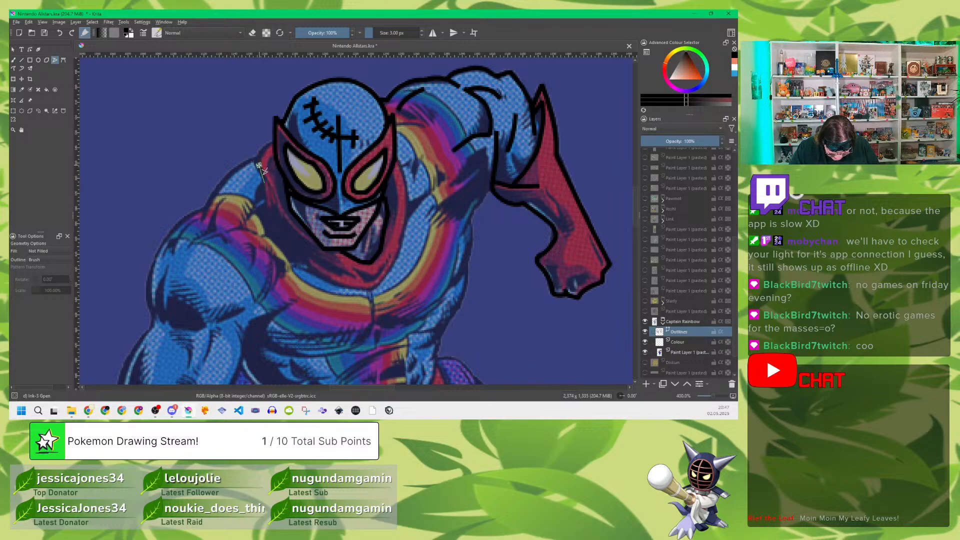
{"action": "double_click", "coordinate": [273, 141]}
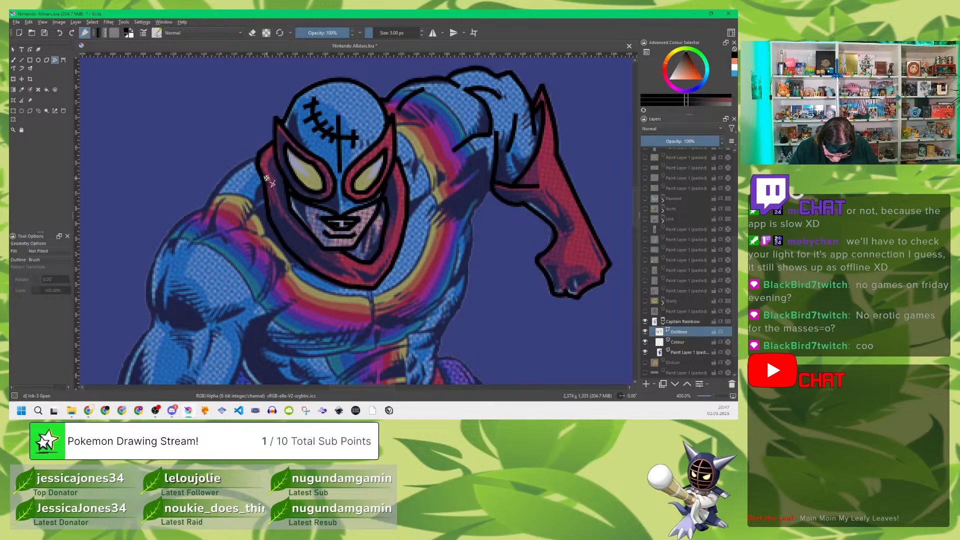
{"action": "left_click_drag", "start_coordinate": [267, 178], "coordinate": [274, 192]}
{"action": "double_click", "coordinate": [278, 202]}
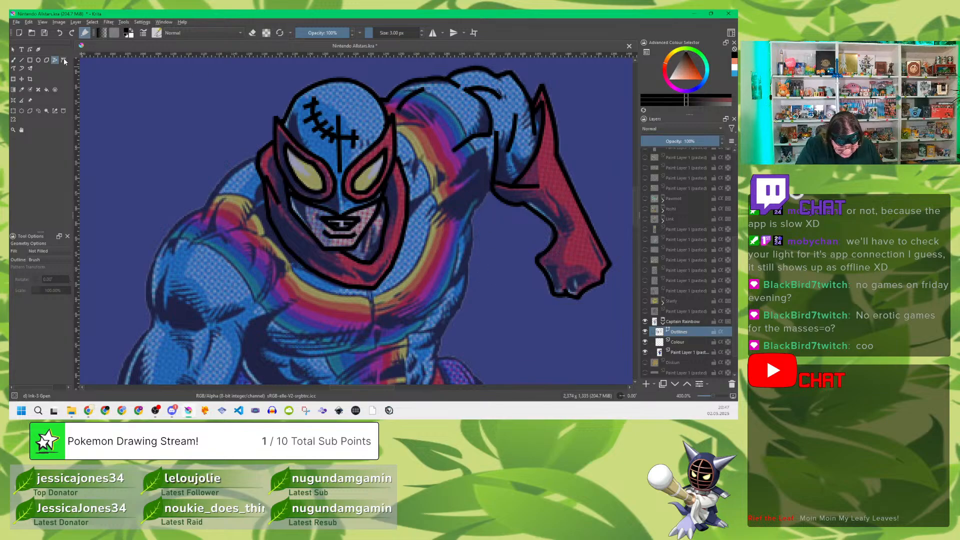
Step: Bend the segments of the red scarf's outer outline to follow the reference, and select the short fold line
{"action": "left_click", "coordinate": [30, 49]}
{"action": "left_click", "coordinate": [495, 156]}
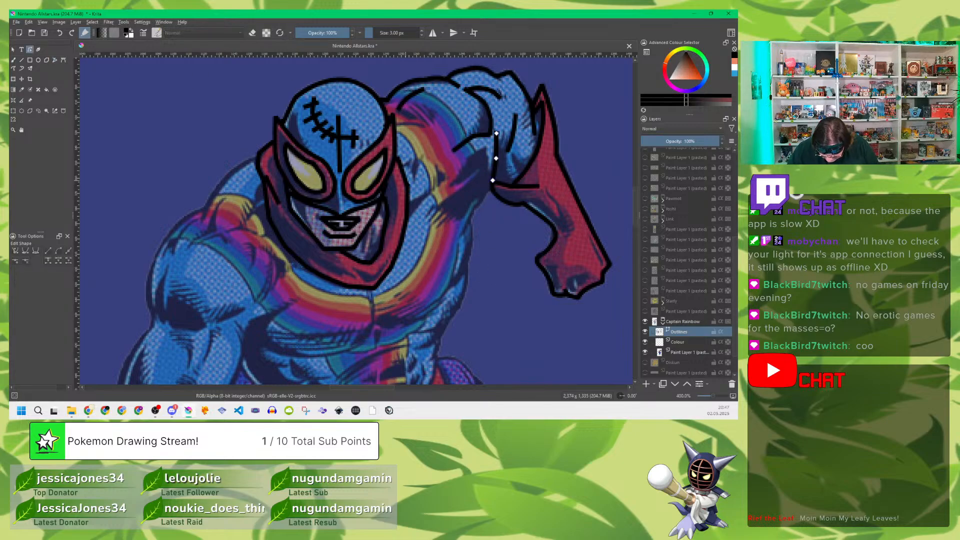
{"action": "left_click", "coordinate": [375, 259]}
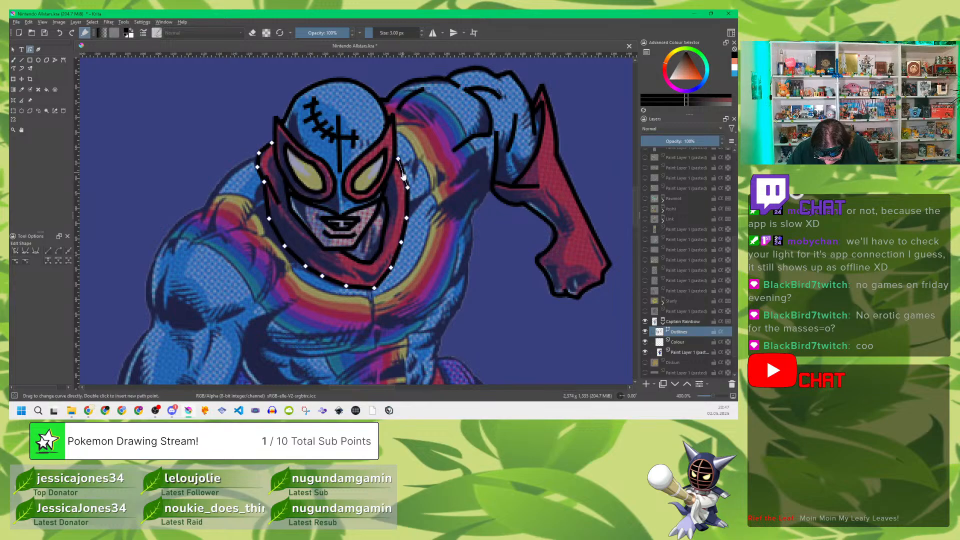
{"action": "left_click_drag", "start_coordinate": [401, 173], "coordinate": [404, 173]}
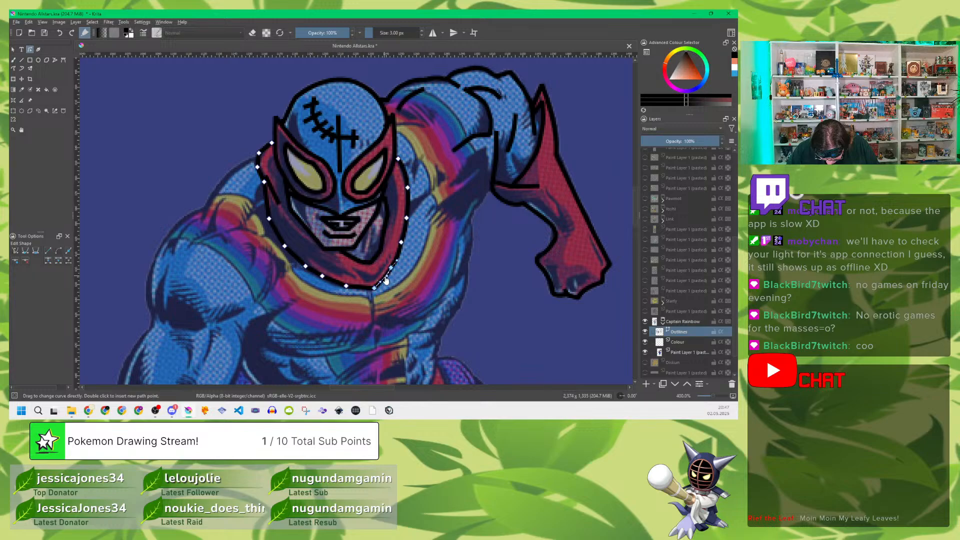
{"action": "left_click_drag", "start_coordinate": [362, 292], "coordinate": [334, 284]}
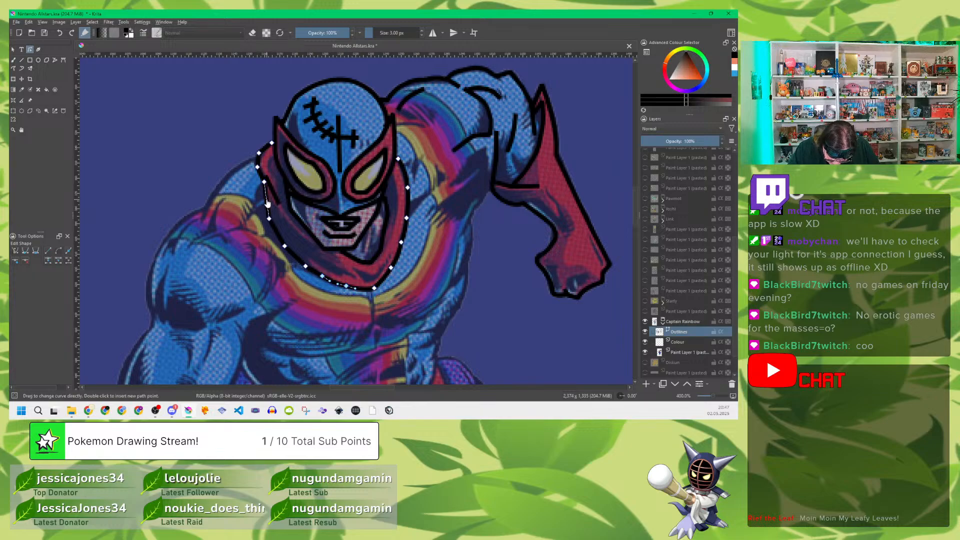
{"action": "left_click_drag", "start_coordinate": [267, 201], "coordinate": [263, 202]}
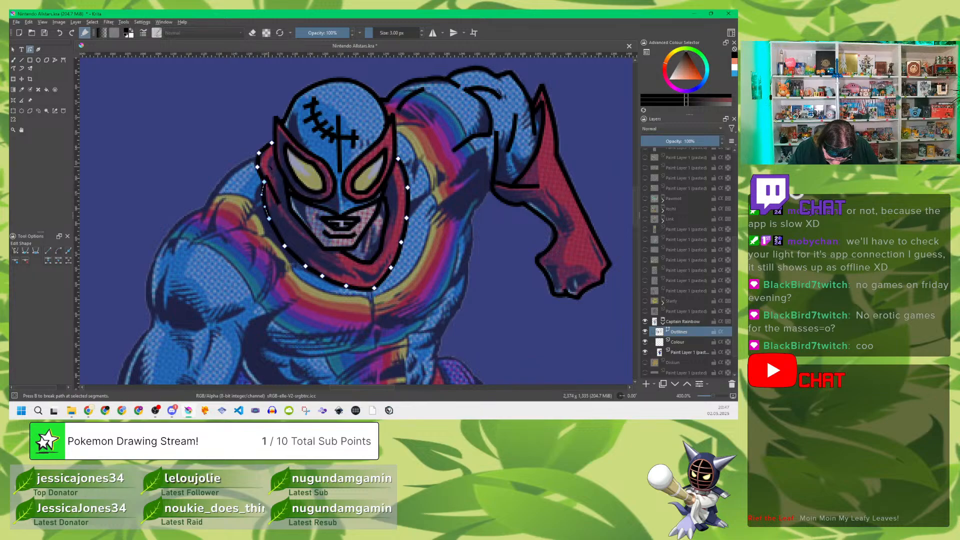
{"action": "left_click_drag", "start_coordinate": [264, 149], "coordinate": [263, 149]}
{"action": "left_click", "coordinate": [266, 179]}
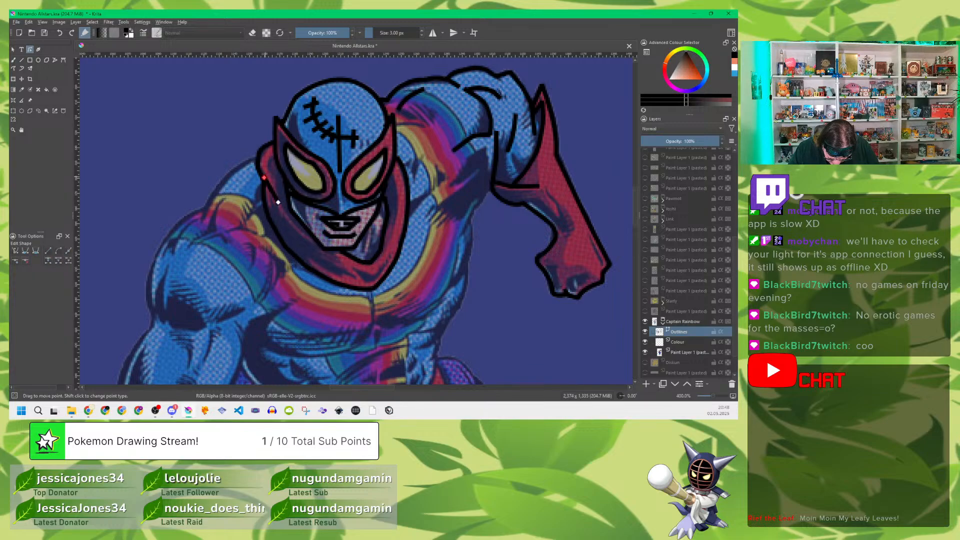
{"action": "key", "text": "Return"}
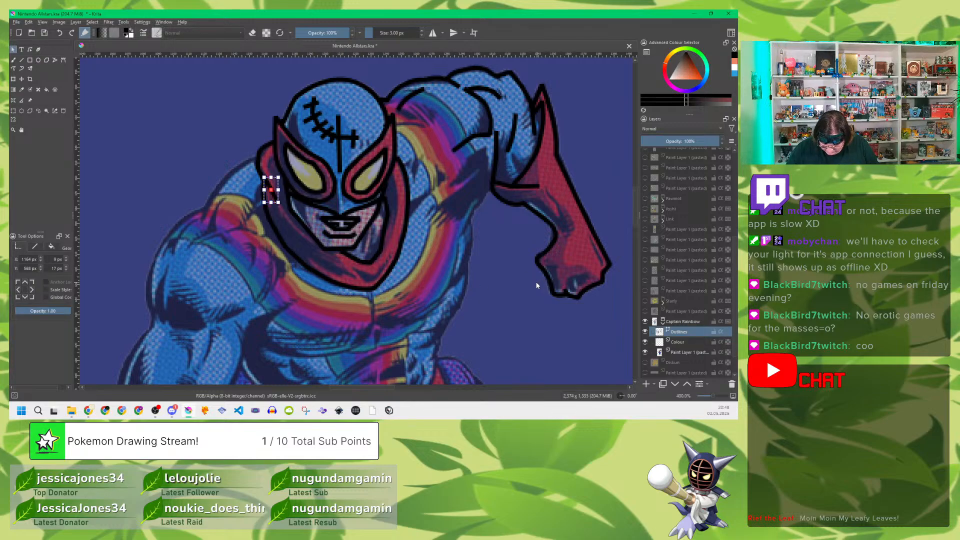
Step: Set the brush size to 1 px and trace the rainbow stripe's outer edge from the shoulder down past the armpit
{"action": "left_click", "coordinate": [55, 60]}
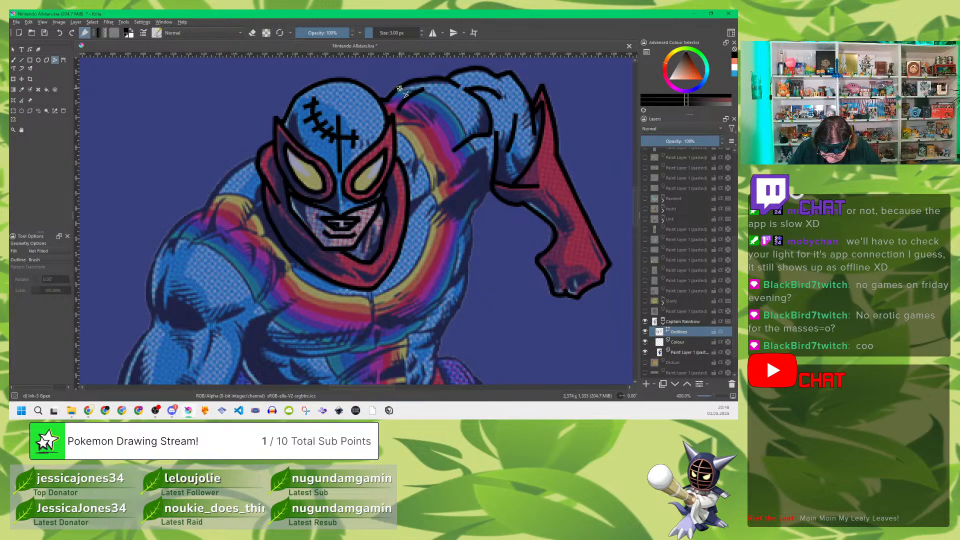
{"action": "left_click", "coordinate": [405, 90]}
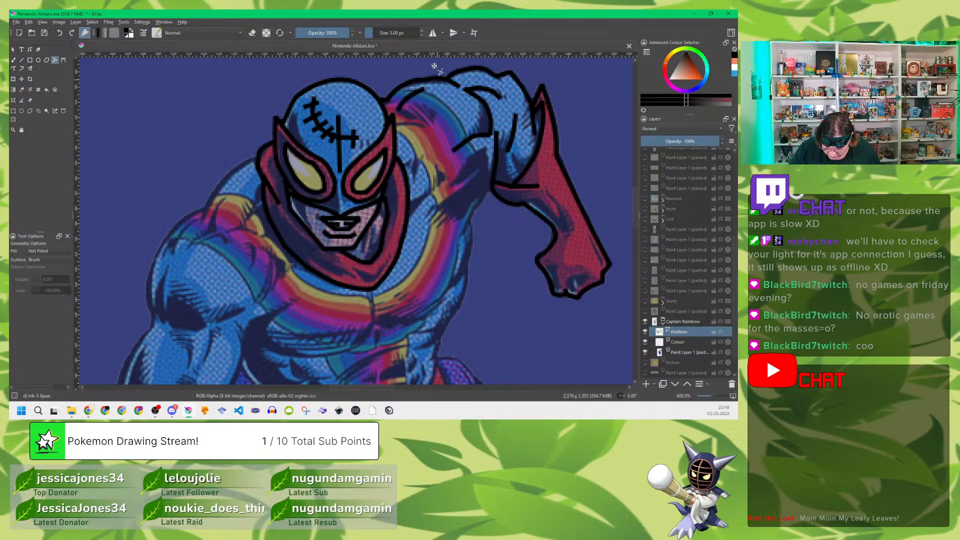
{"action": "left_click", "coordinate": [421, 35]}
{"action": "left_click", "coordinate": [421, 35]}
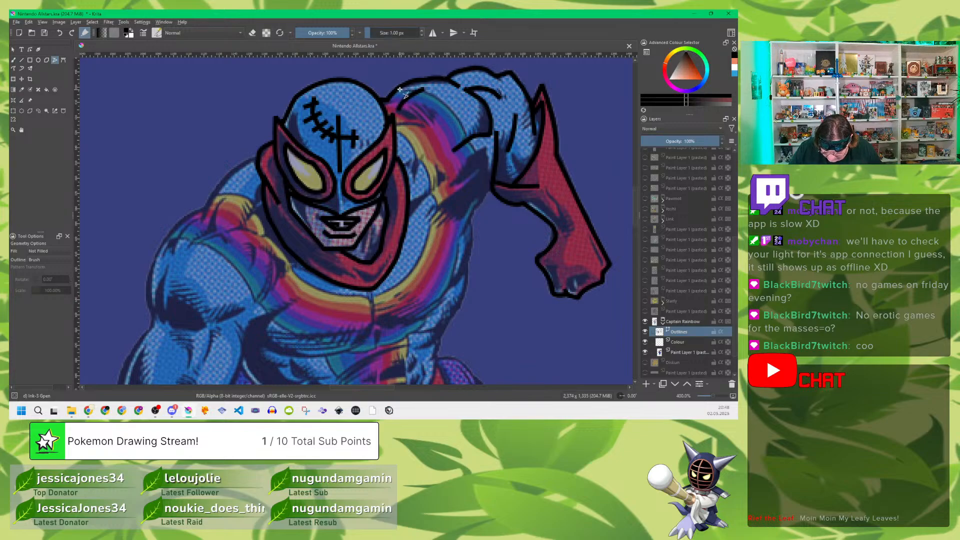
{"action": "mouse_move", "coordinate": [430, 94]}
{"action": "left_mouse_down"}
{"action": "mouse_move", "coordinate": [455, 115]}
{"action": "mouse_move", "coordinate": [484, 173]}
{"action": "left_mouse_up"}
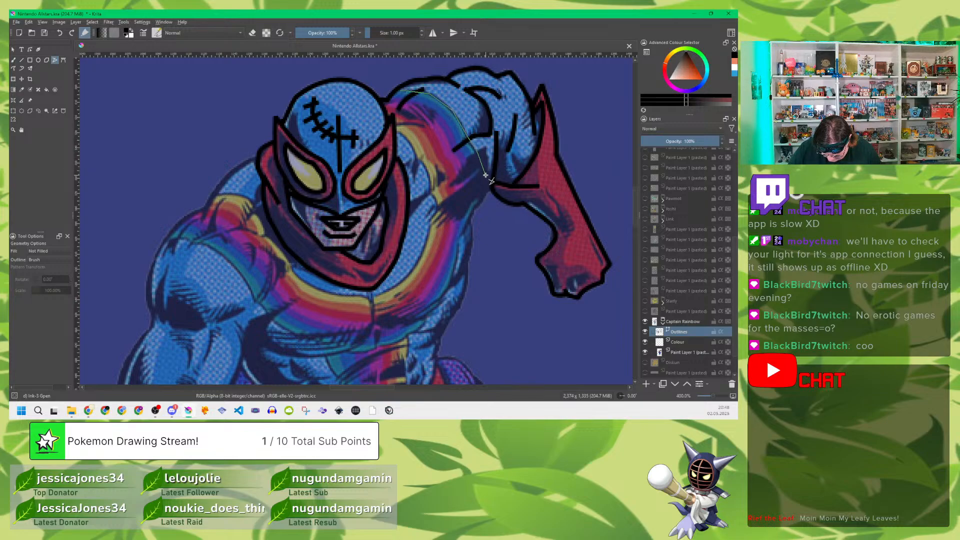
{"action": "left_click_drag", "start_coordinate": [486, 175], "coordinate": [486, 189]}
{"action": "left_click", "coordinate": [486, 191]}
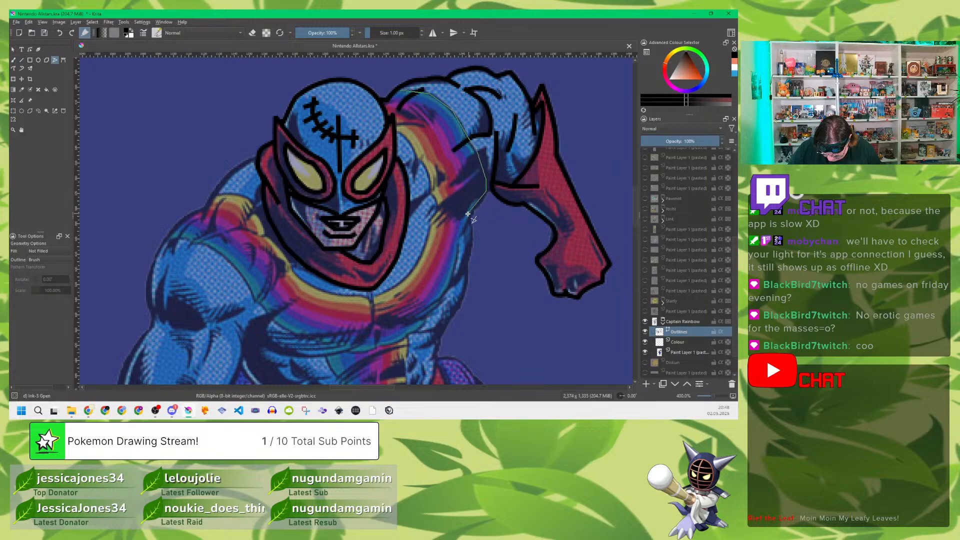
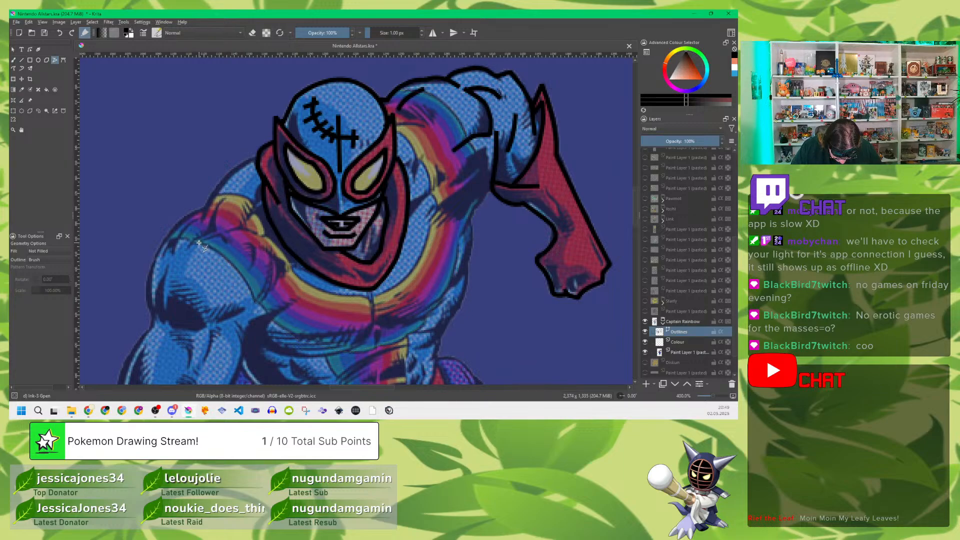
Step: Finish tracing the rainbow stripe's outer edge across the chest to the other shoulder, and trace its inner edge around the scarf
{"action": "double_click", "coordinate": [167, 238]}
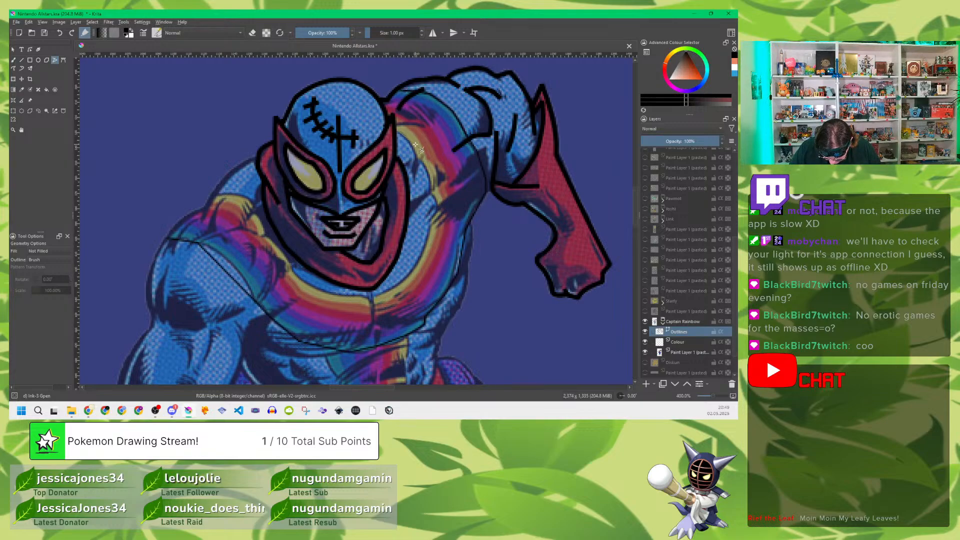
{"action": "mouse_move", "coordinate": [424, 164]}
{"action": "left_mouse_down"}
{"action": "mouse_move", "coordinate": [437, 207]}
{"action": "mouse_move", "coordinate": [424, 255]}
{"action": "mouse_move", "coordinate": [374, 301]}
{"action": "mouse_move", "coordinate": [291, 270]}
{"action": "mouse_move", "coordinate": [299, 263]}
{"action": "mouse_move", "coordinate": [292, 269]}
{"action": "mouse_move", "coordinate": [261, 221]}
{"action": "mouse_move", "coordinate": [266, 235]}
{"action": "mouse_move", "coordinate": [253, 200]}
{"action": "mouse_move", "coordinate": [222, 202]}
{"action": "left_mouse_up"}
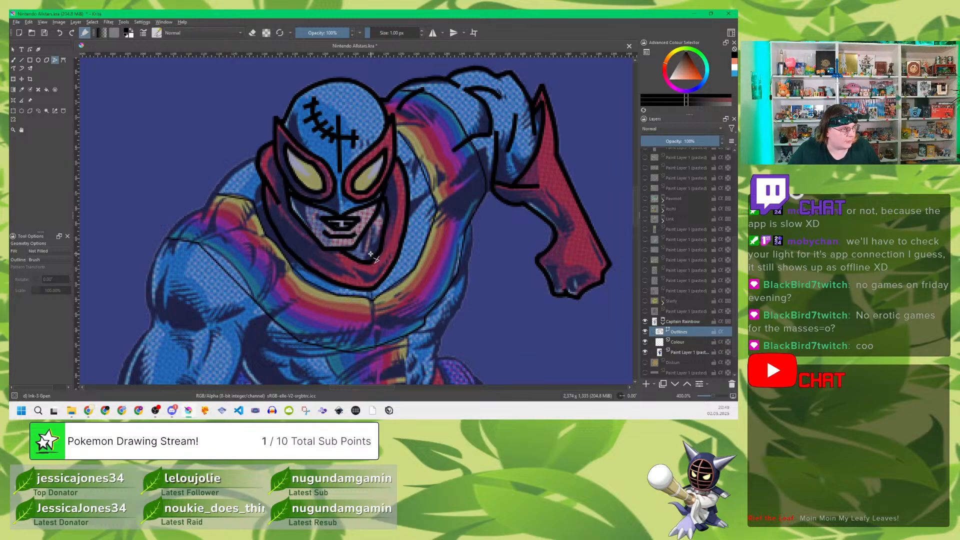
Step: Bend the outer-edge segments of the rainbow stripe from the raised arm's shoulder past the armpit to the chest's side to match the reference
{"action": "left_click", "coordinate": [30, 49]}
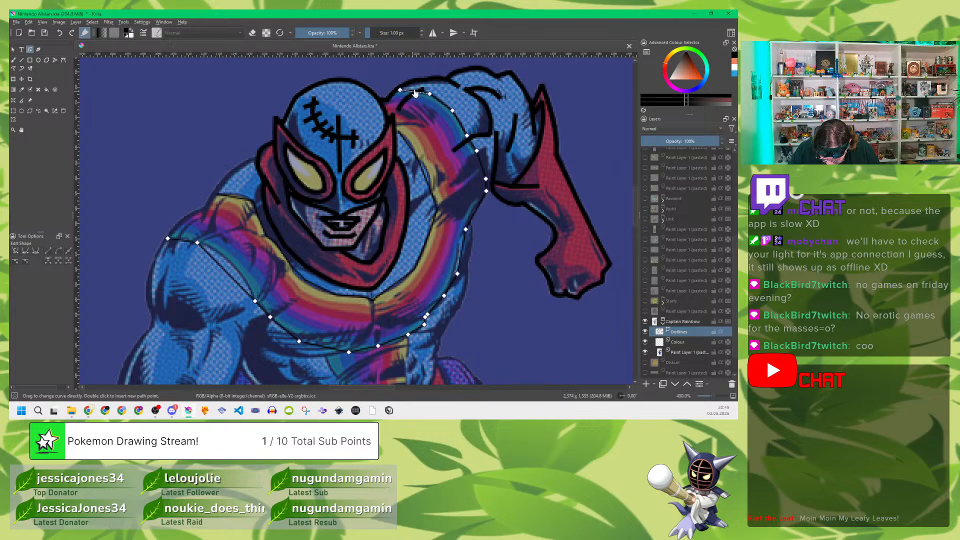
{"action": "left_click", "coordinate": [420, 90]}
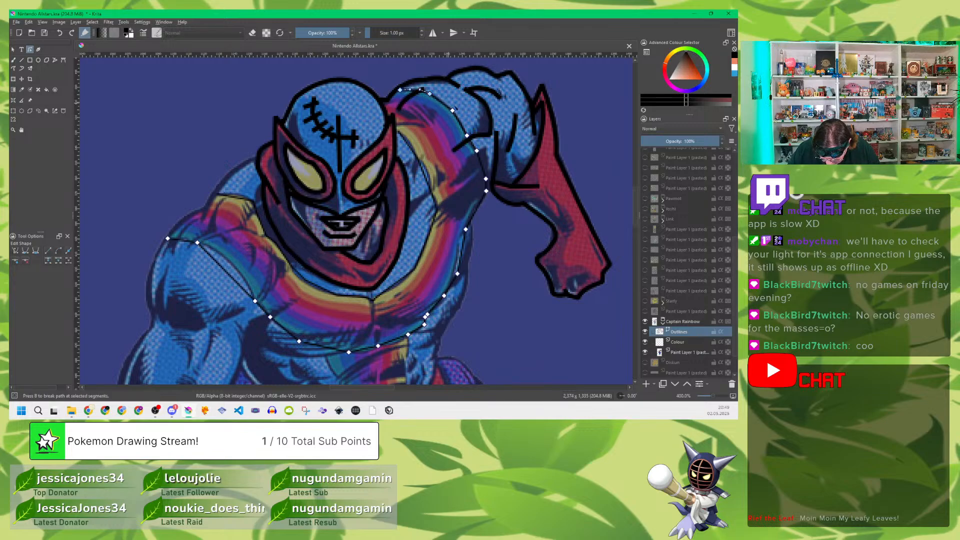
{"action": "left_click", "coordinate": [463, 128]}
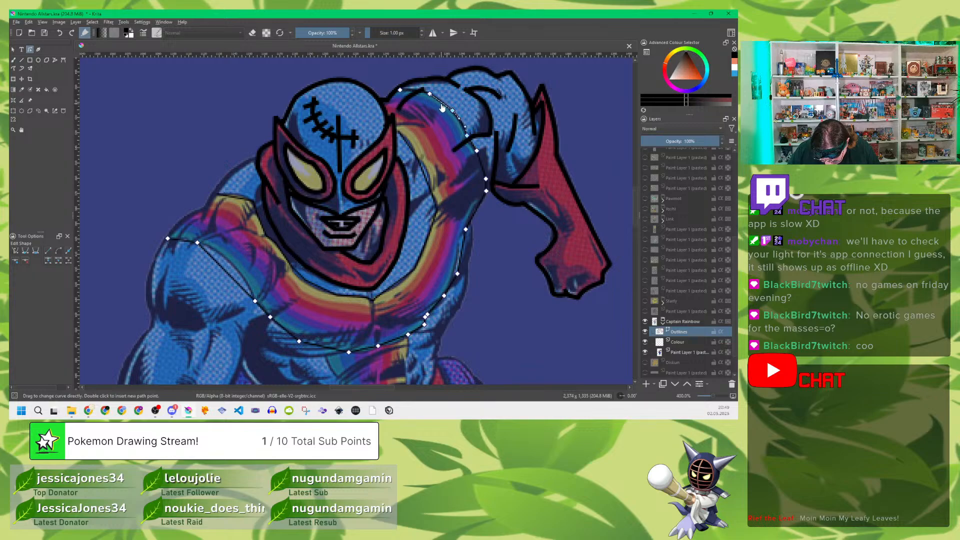
{"action": "left_click", "coordinate": [474, 147]}
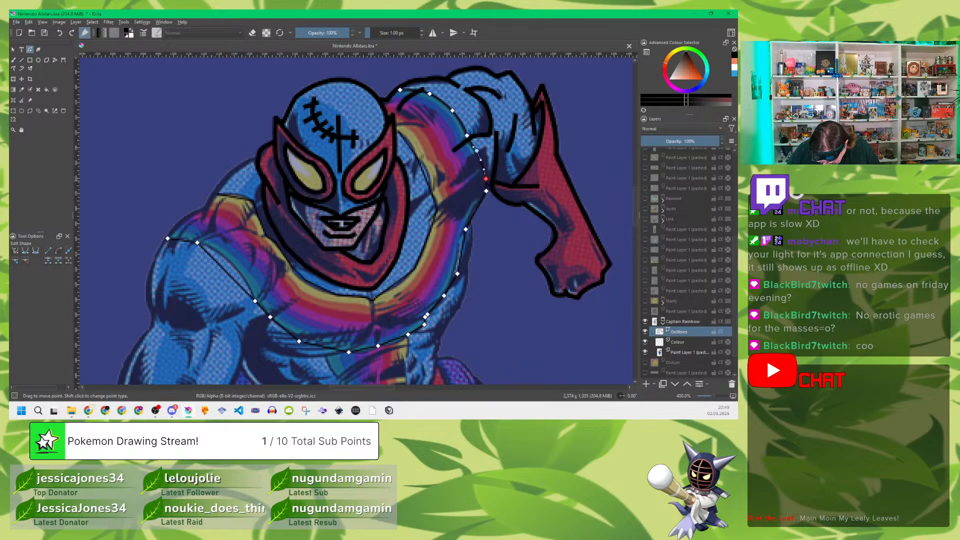
{"action": "left_click_drag", "start_coordinate": [462, 254], "coordinate": [463, 256]}
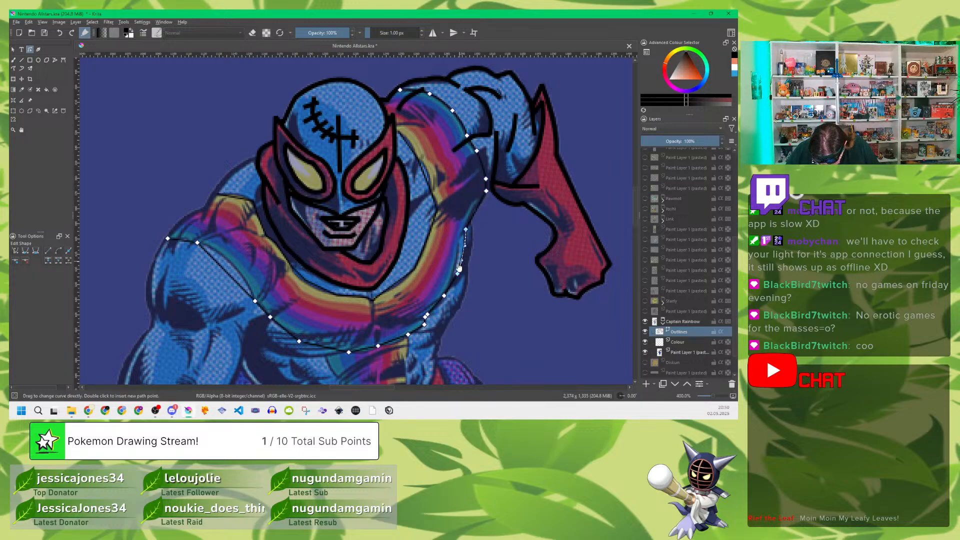
{"action": "left_click_drag", "start_coordinate": [450, 289], "coordinate": [437, 311]}
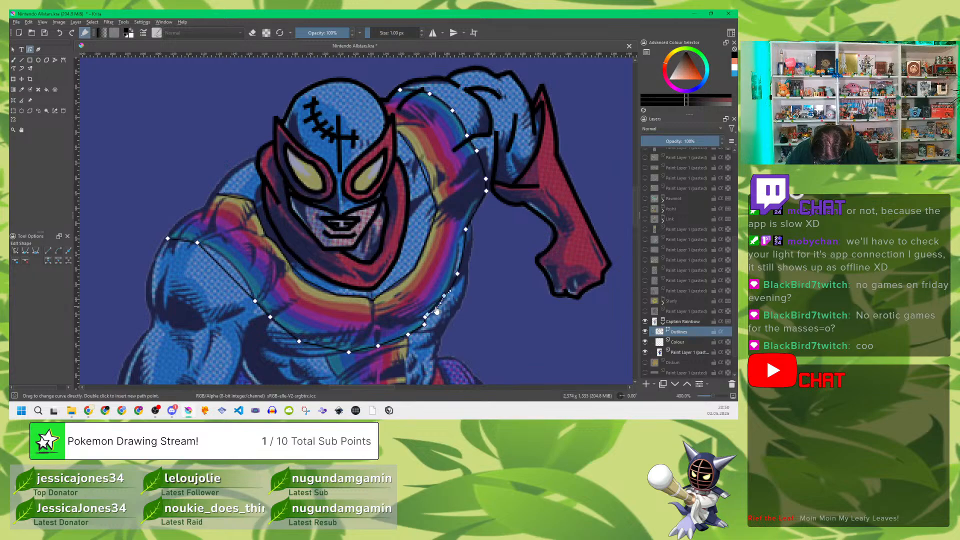
Step: Curve the remaining outer-edge segments of the rainbow stripe along the chest's underside and up to the lowered arm's shoulder
{"action": "left_click_drag", "start_coordinate": [393, 342], "coordinate": [394, 344]}
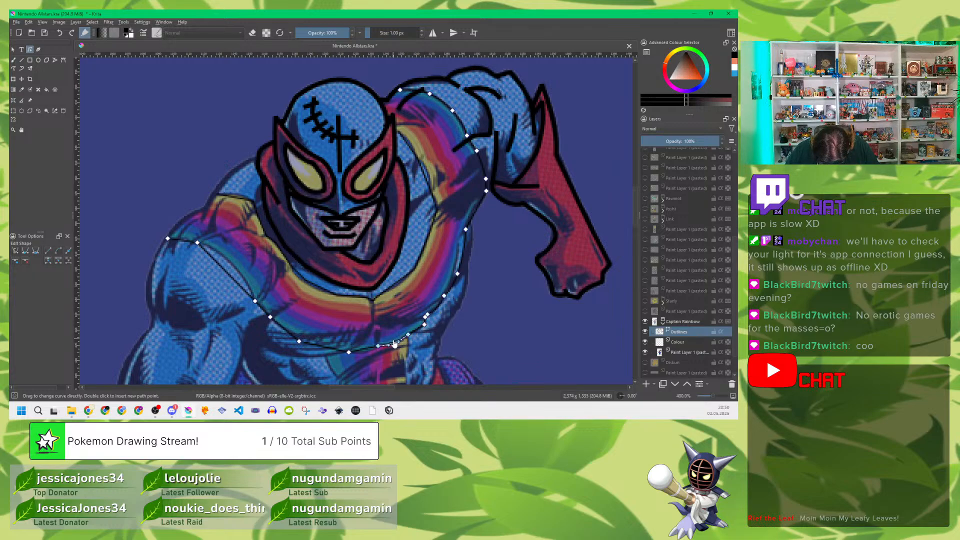
{"action": "left_click", "coordinate": [418, 333]}
{"action": "left_click_drag", "start_coordinate": [408, 334], "coordinate": [410, 337]}
{"action": "left_click", "coordinate": [364, 352]}
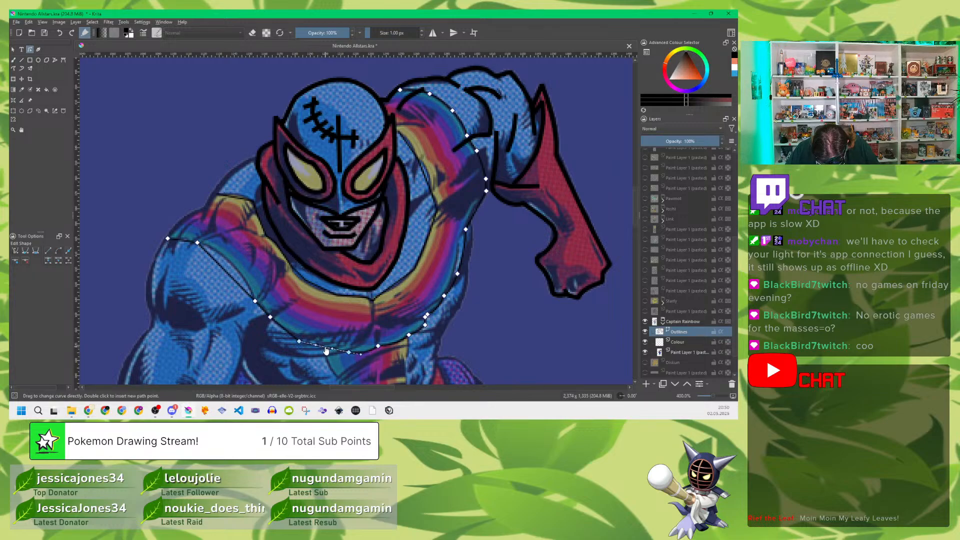
{"action": "left_click_drag", "start_coordinate": [326, 351], "coordinate": [324, 351]}
{"action": "left_click_drag", "start_coordinate": [282, 328], "coordinate": [280, 329]}
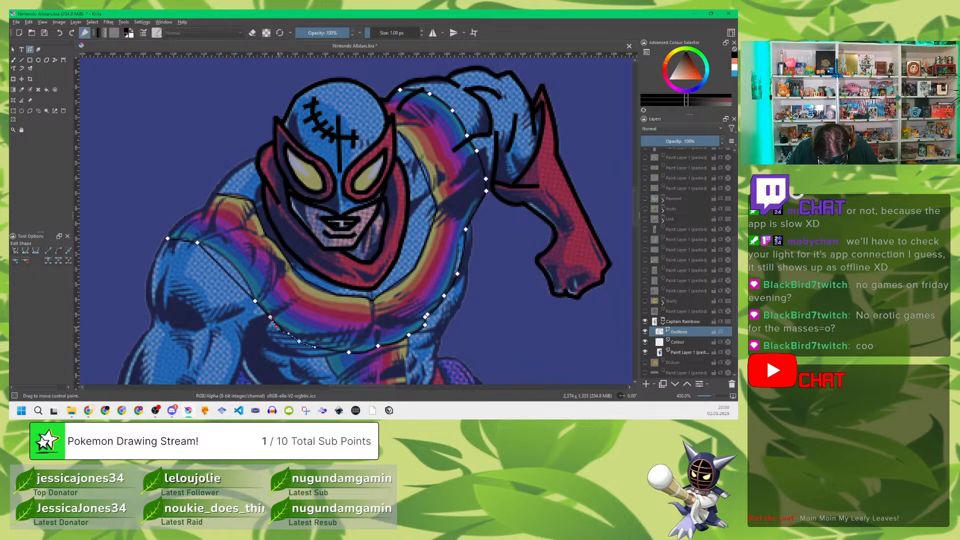
{"action": "left_click_drag", "start_coordinate": [227, 273], "coordinate": [238, 273]}
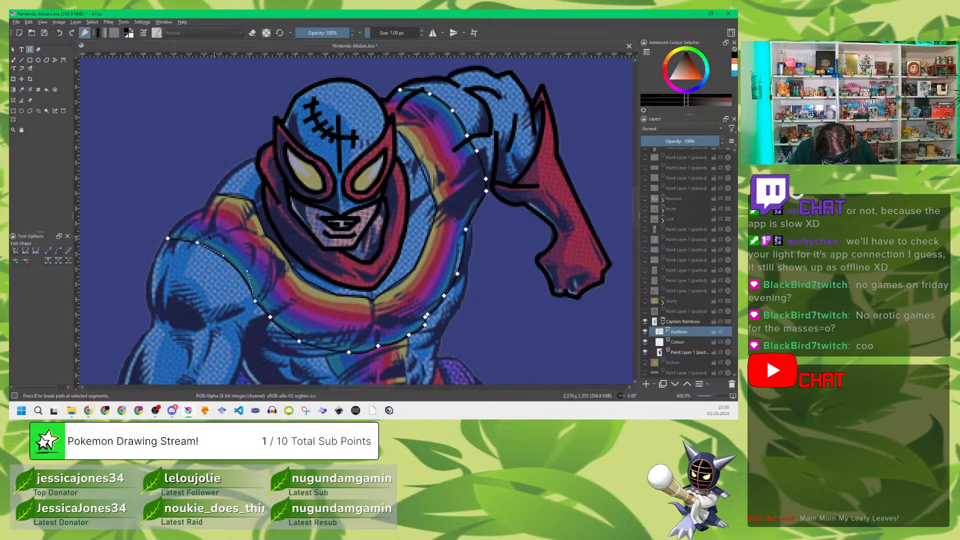
{"action": "left_click_drag", "start_coordinate": [181, 241], "coordinate": [184, 239]}
Step: Bend the segments of the rainbow stripe's inner edge around the scarf to follow the reference from shoulder to shoulder
{"action": "left_click", "coordinate": [236, 201]}
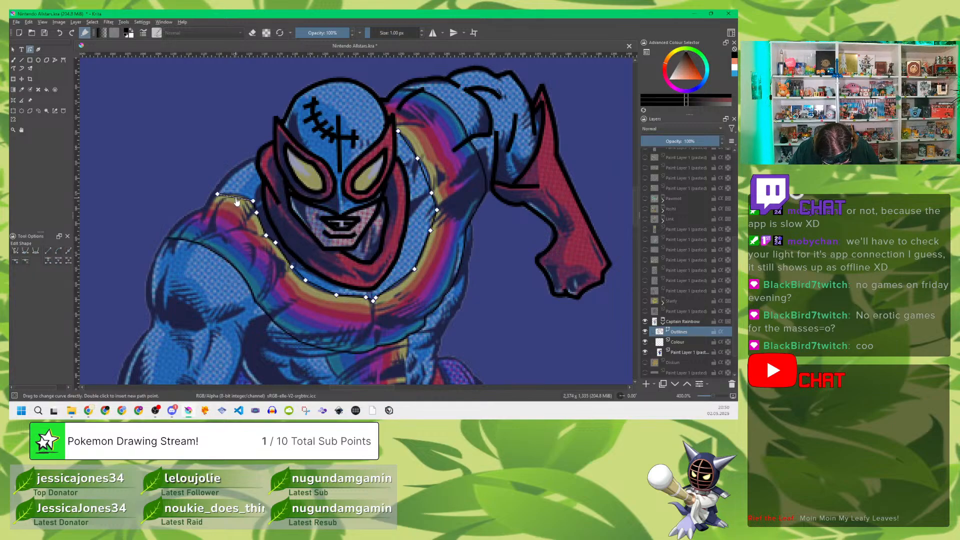
{"action": "left_click_drag", "start_coordinate": [237, 200], "coordinate": [237, 196]}
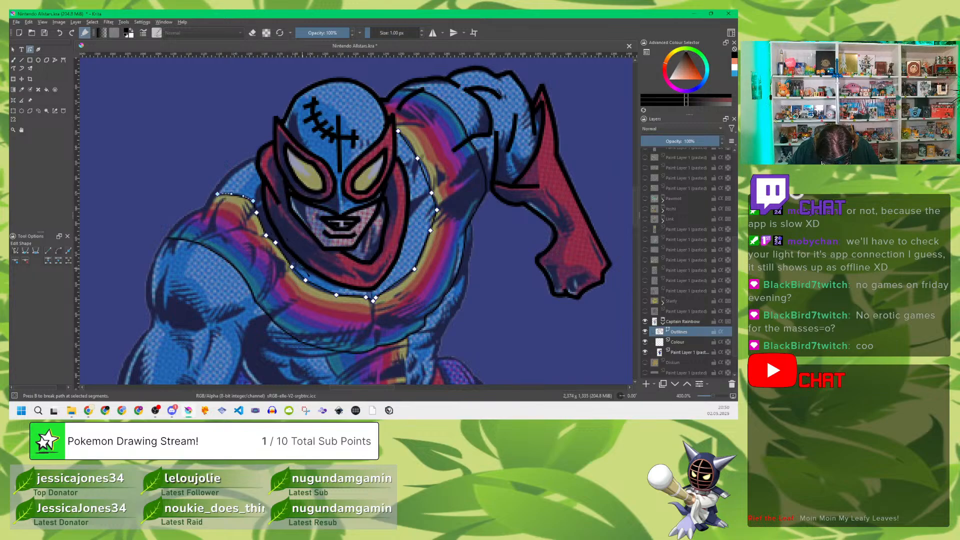
{"action": "left_click_drag", "start_coordinate": [299, 275], "coordinate": [322, 289]}
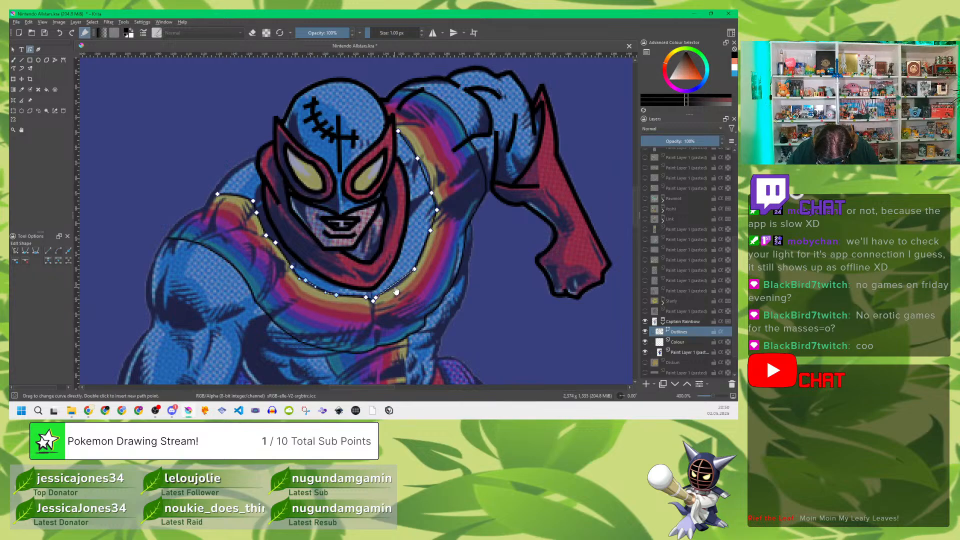
{"action": "left_click_drag", "start_coordinate": [395, 283], "coordinate": [398, 284]}
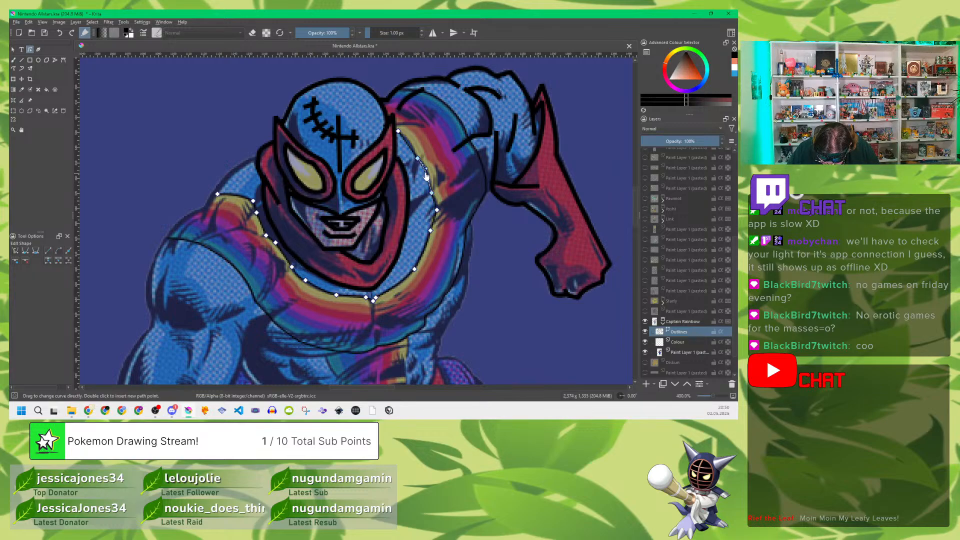
{"action": "left_click", "coordinate": [408, 150]}
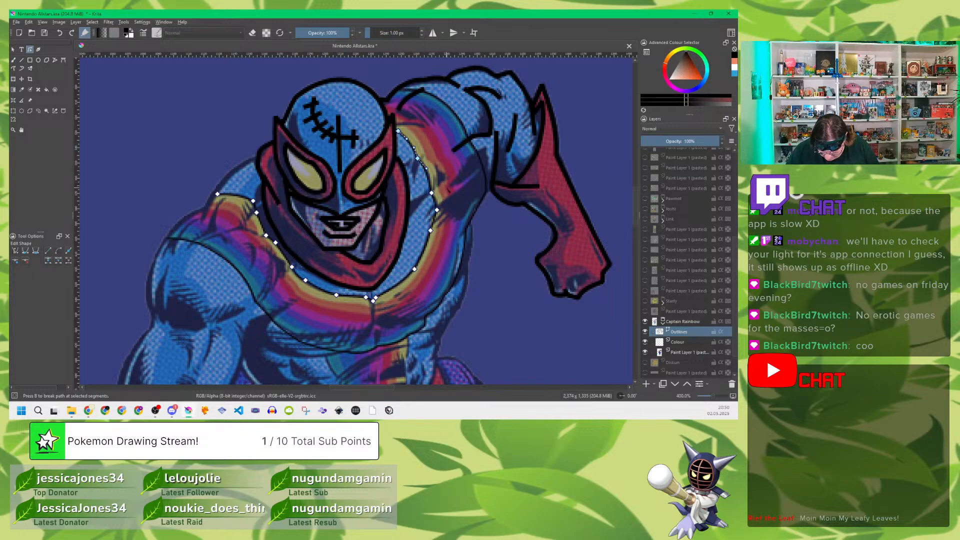
{"action": "key", "text": "Return"}
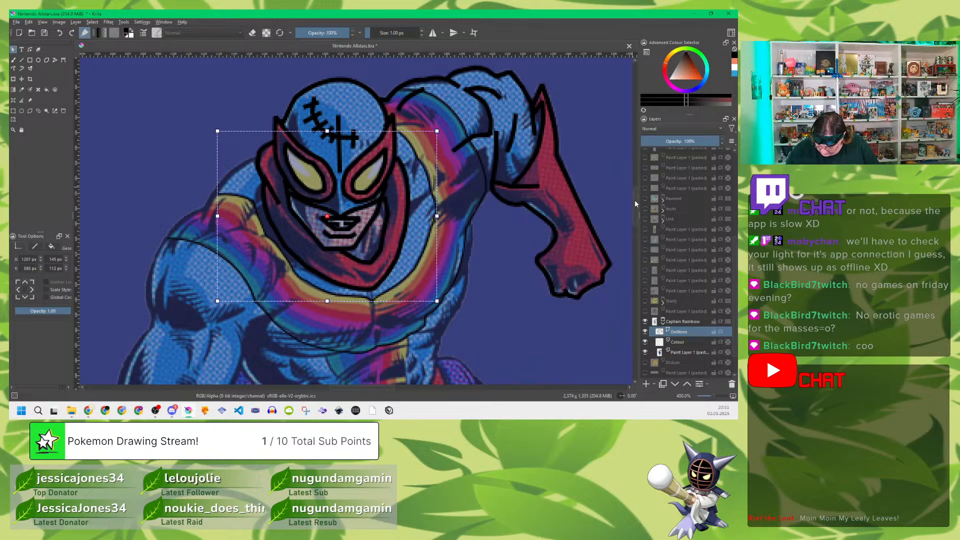
Step: Trace both side edges of the rainbow stripe on the abdomen and the triangular rainbow piece beneath the belt with polylines
{"action": "left_click_drag", "start_coordinate": [502, 315], "coordinate": [490, 99]}
{"action": "left_click_drag", "start_coordinate": [493, 152], "coordinate": [491, 176]}
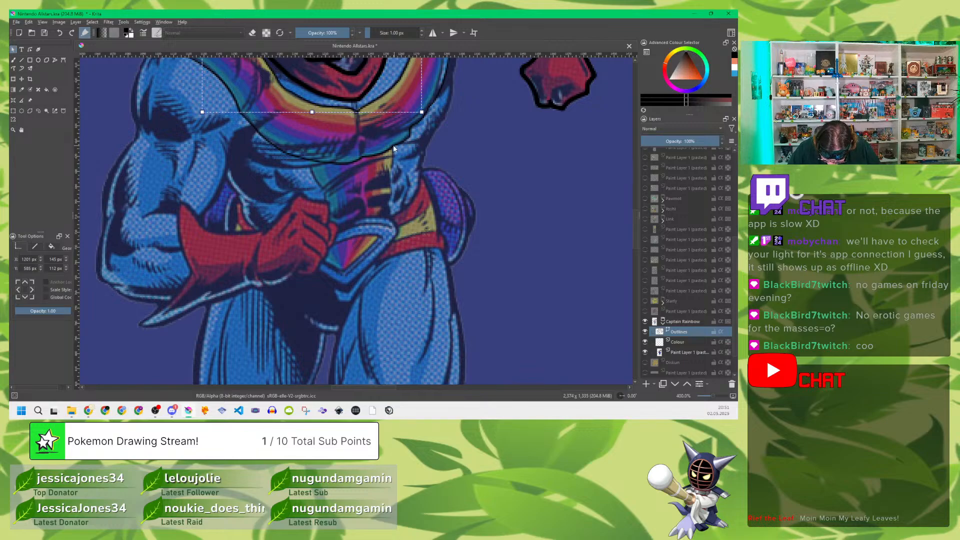
{"action": "left_click", "coordinate": [55, 60]}
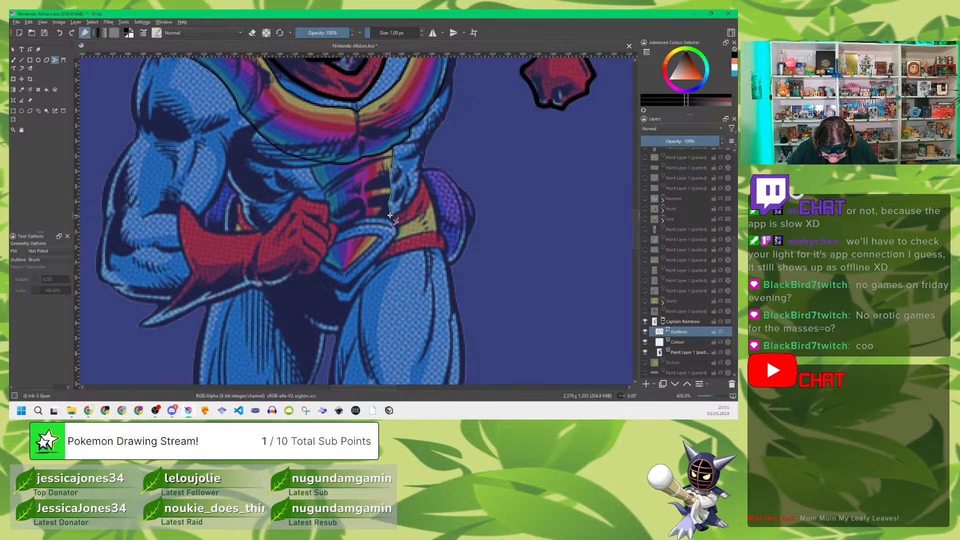
{"action": "left_click_drag", "start_coordinate": [391, 218], "coordinate": [391, 218]}
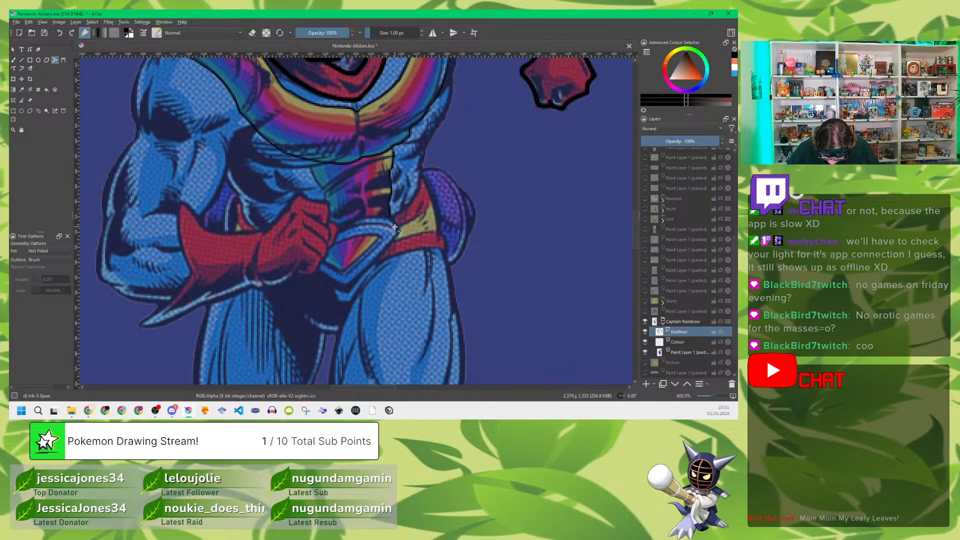
{"action": "mouse_move", "coordinate": [345, 272]}
{"action": "left_mouse_down"}
{"action": "mouse_move", "coordinate": [379, 237]}
{"action": "mouse_move", "coordinate": [335, 245]}
{"action": "mouse_move", "coordinate": [337, 268]}
{"action": "mouse_move", "coordinate": [364, 287]}
{"action": "mouse_move", "coordinate": [357, 263]}
{"action": "left_mouse_up"}
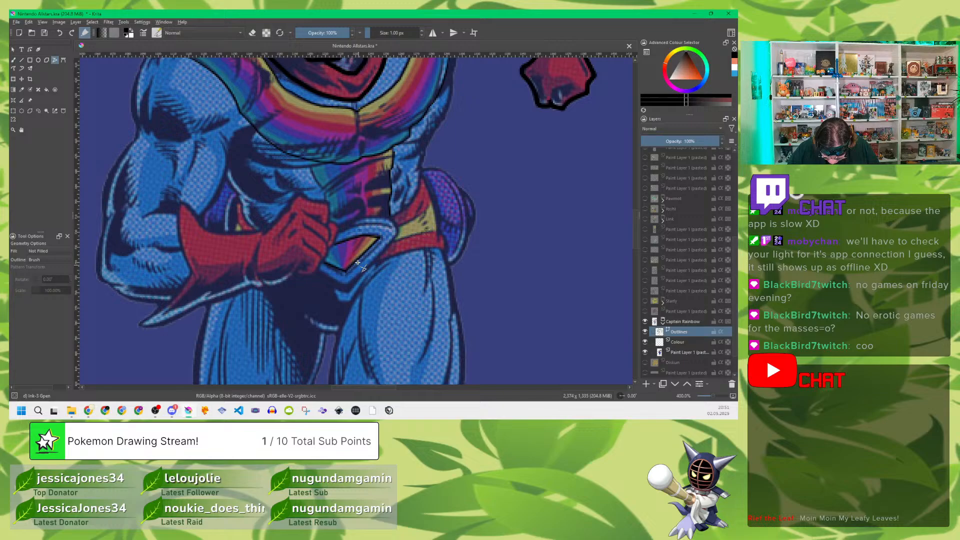
{"action": "left_click", "coordinate": [311, 160]}
{"action": "left_click_drag", "start_coordinate": [311, 170], "coordinate": [326, 203]}
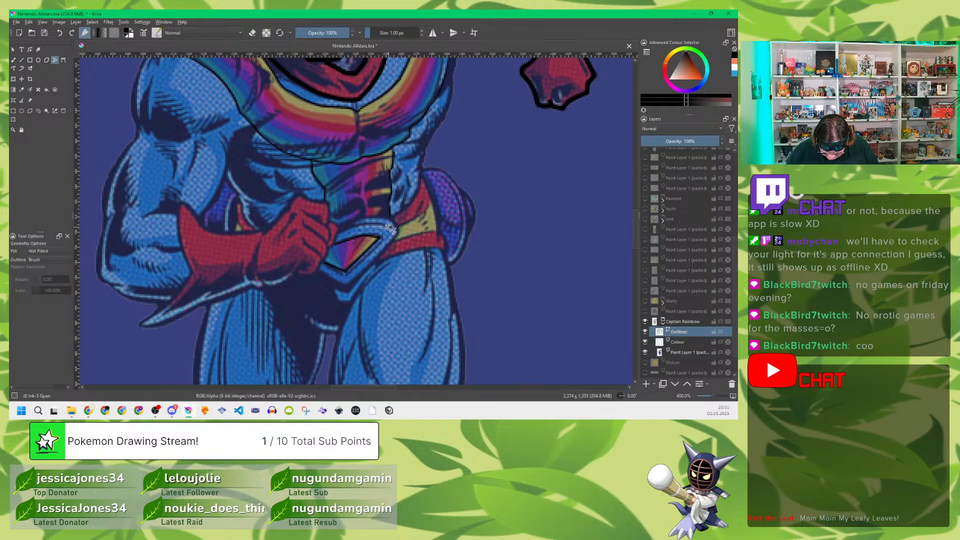
Step: Trace the abdominal muscle fold lines along the yellow side of the abdomen's rainbow stripe
{"action": "left_click", "coordinate": [390, 170]}
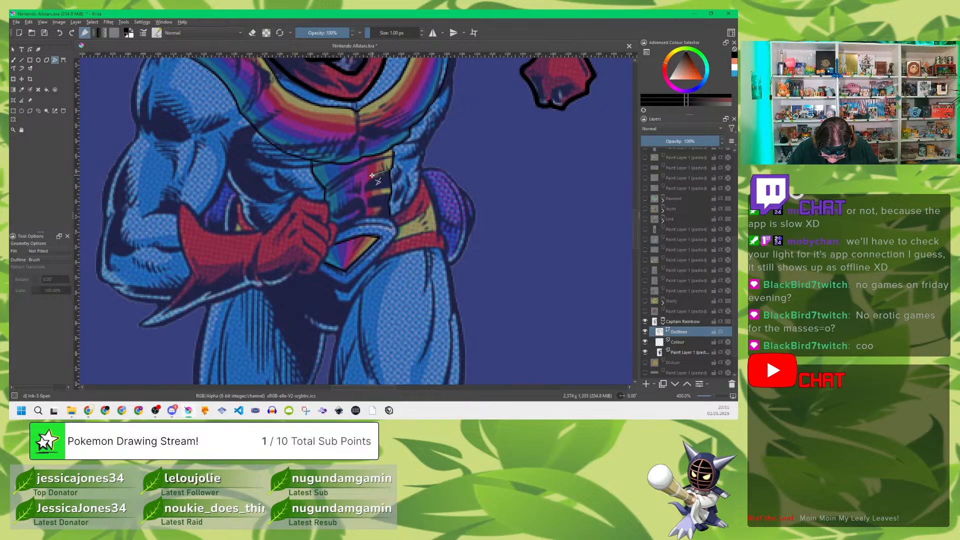
{"action": "left_click", "coordinate": [366, 183]}
{"action": "double_click", "coordinate": [366, 190]}
{"action": "left_click", "coordinate": [390, 194]}
{"action": "left_click", "coordinate": [367, 199]}
{"action": "double_click", "coordinate": [367, 205]}
Step: Trace the jagged muscle fold above the belt, the short fold at the abdomen's centre and the diagonal line across the stripe's upper part
{"action": "left_click", "coordinate": [341, 223]}
{"action": "left_click", "coordinate": [346, 216]}
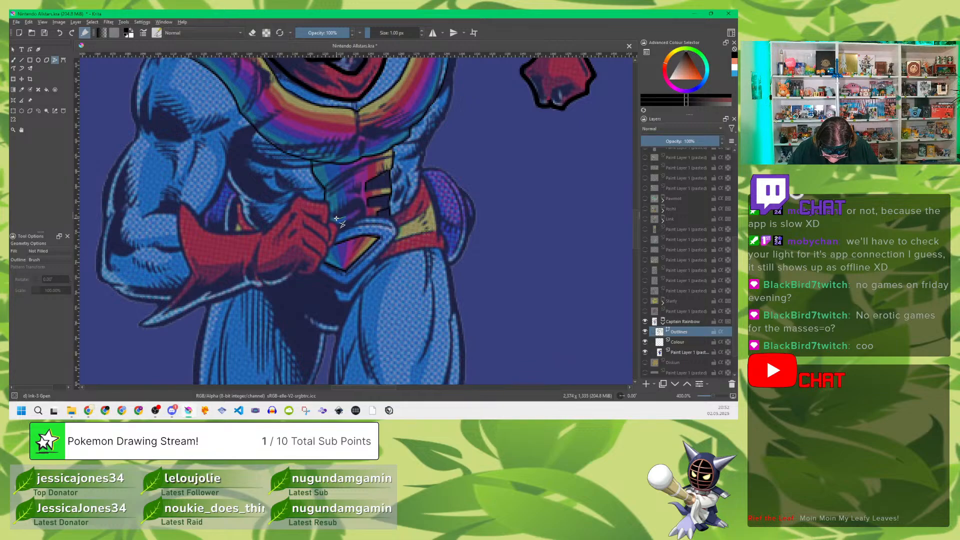
{"action": "left_click", "coordinate": [337, 219]}
{"action": "left_click", "coordinate": [335, 214]}
{"action": "double_click", "coordinate": [365, 215]}
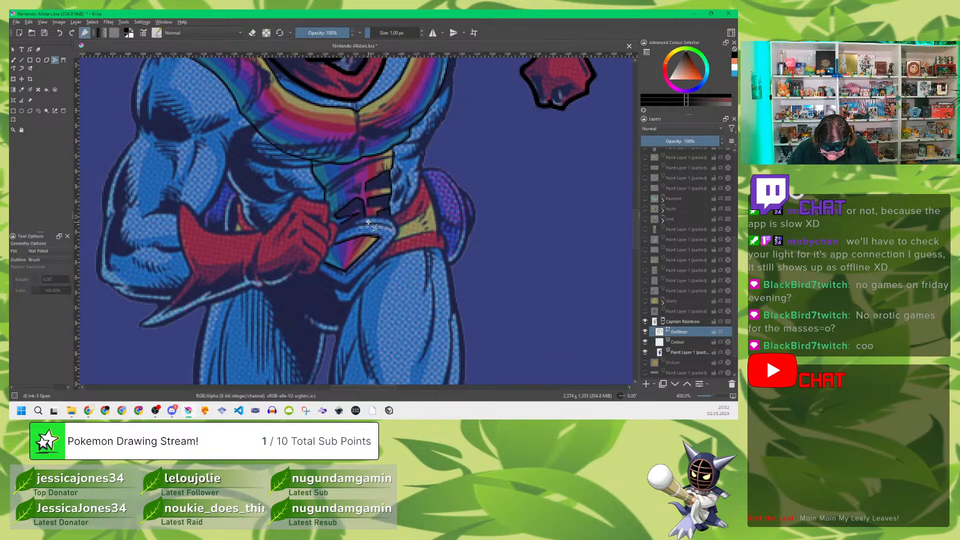
{"action": "left_click", "coordinate": [360, 184]}
{"action": "double_click", "coordinate": [350, 193]}
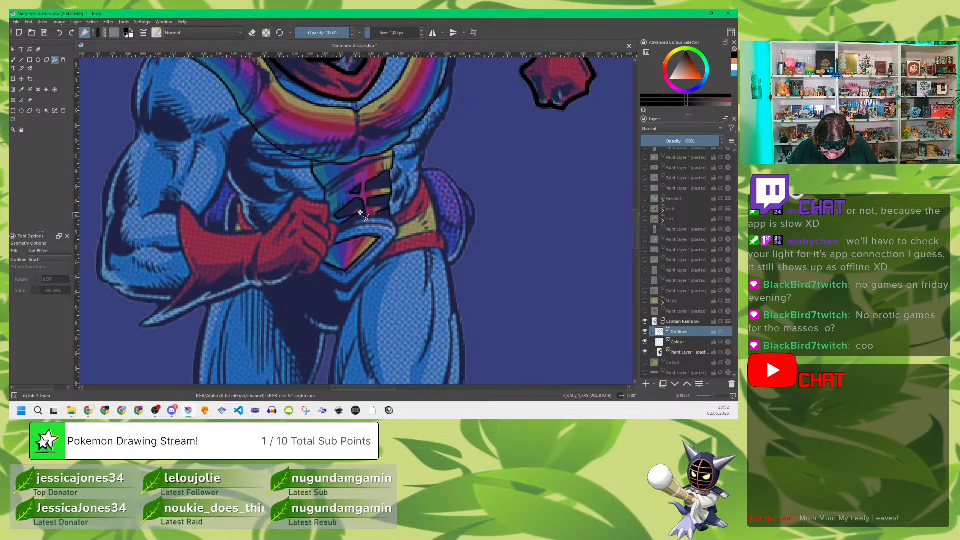
{"action": "left_click", "coordinate": [328, 185]}
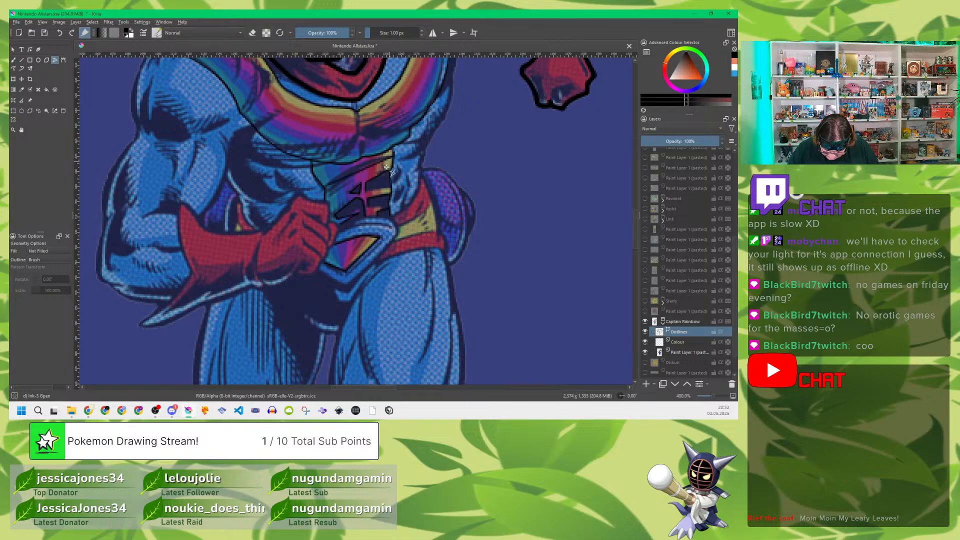
Step: Bend the diagonal line across the upper abdomen and the muscle fold lines on the stripe's yellow side to match the reference
{"action": "left_click", "coordinate": [32, 49]}
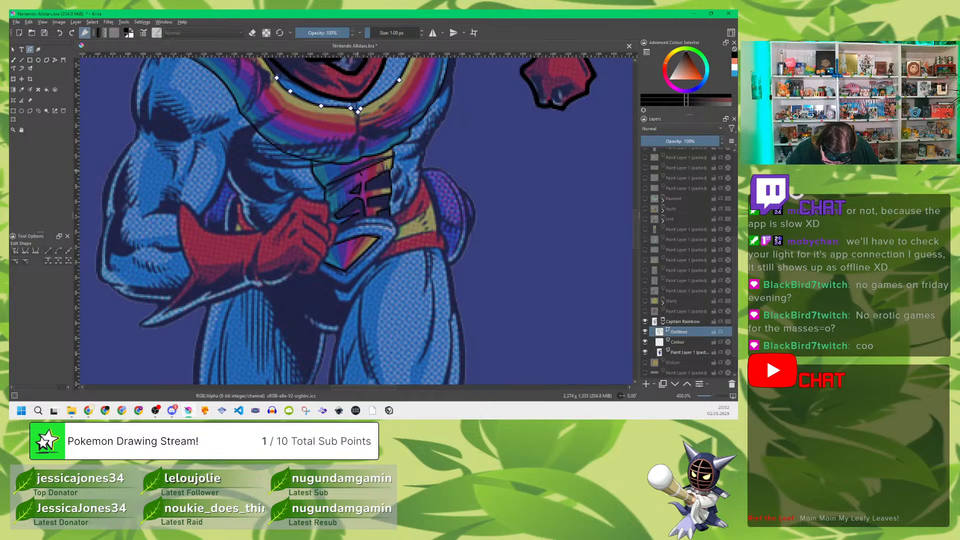
{"action": "left_click", "coordinate": [358, 175]}
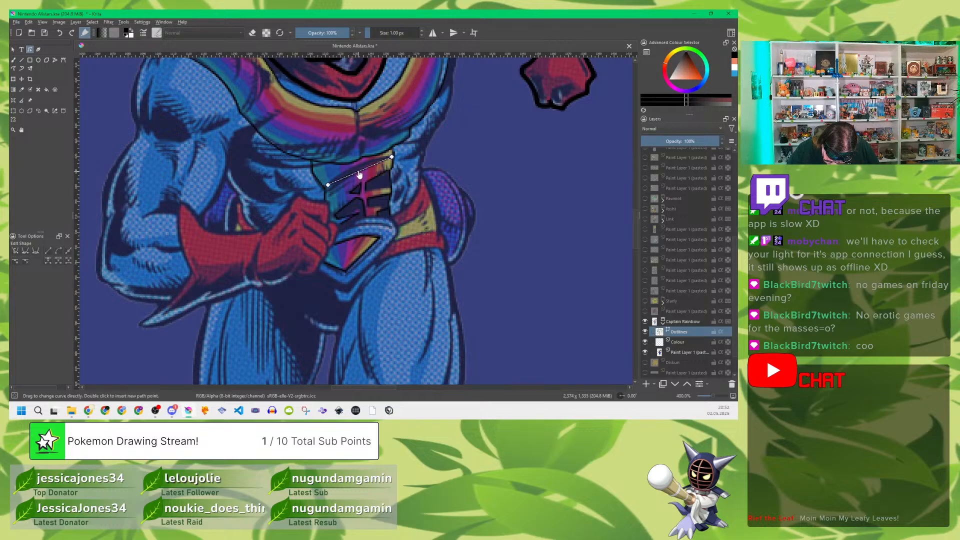
{"action": "left_click_drag", "start_coordinate": [361, 175], "coordinate": [359, 169]}
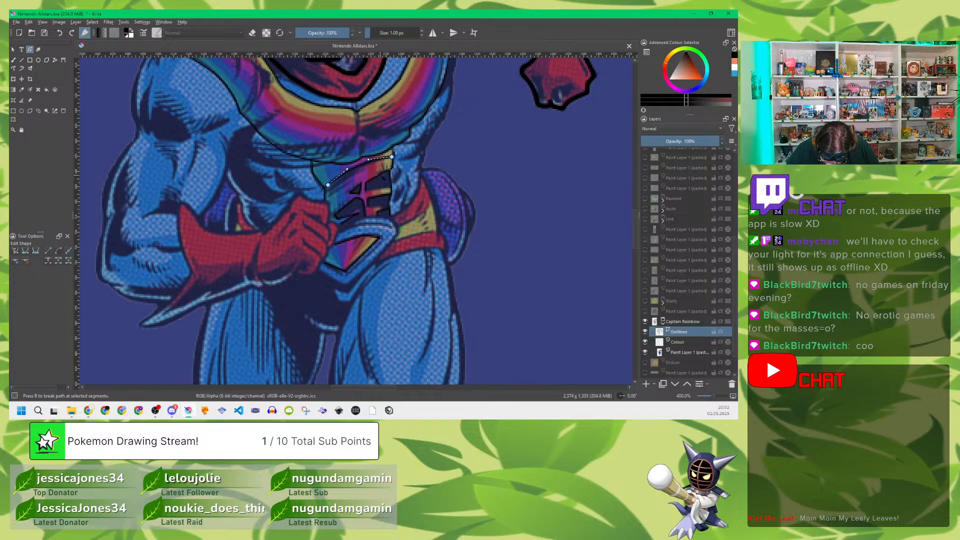
{"action": "left_click", "coordinate": [376, 176]}
{"action": "left_click", "coordinate": [377, 179]}
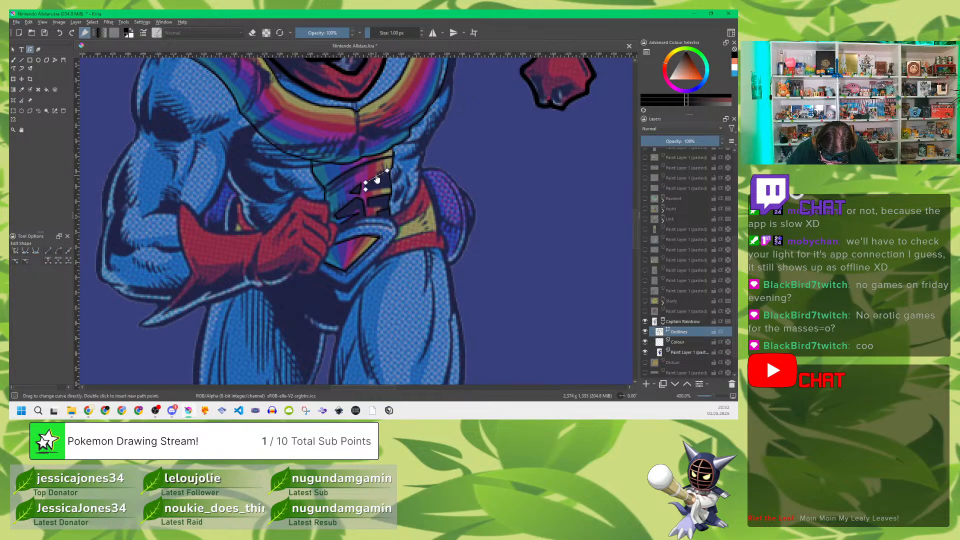
{"action": "left_click_drag", "start_coordinate": [375, 176], "coordinate": [377, 194]}
{"action": "left_click", "coordinate": [383, 211]}
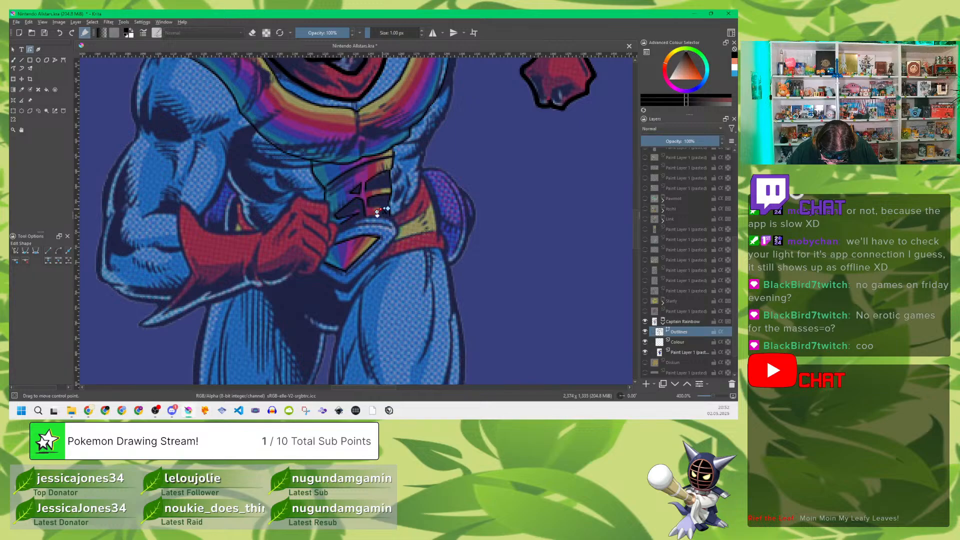
{"action": "key", "text": "Escape"}
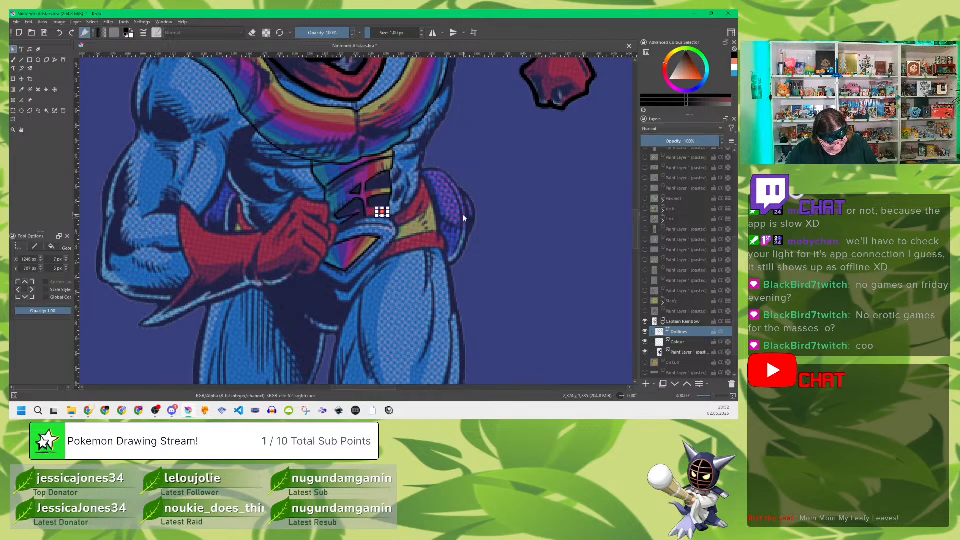
{"action": "scroll", "coordinate": [484, 231], "scroll_direction": "down", "scroll_amount": 3}
{"action": "scroll", "coordinate": [484, 231], "scroll_direction": "down", "scroll_amount": 10}
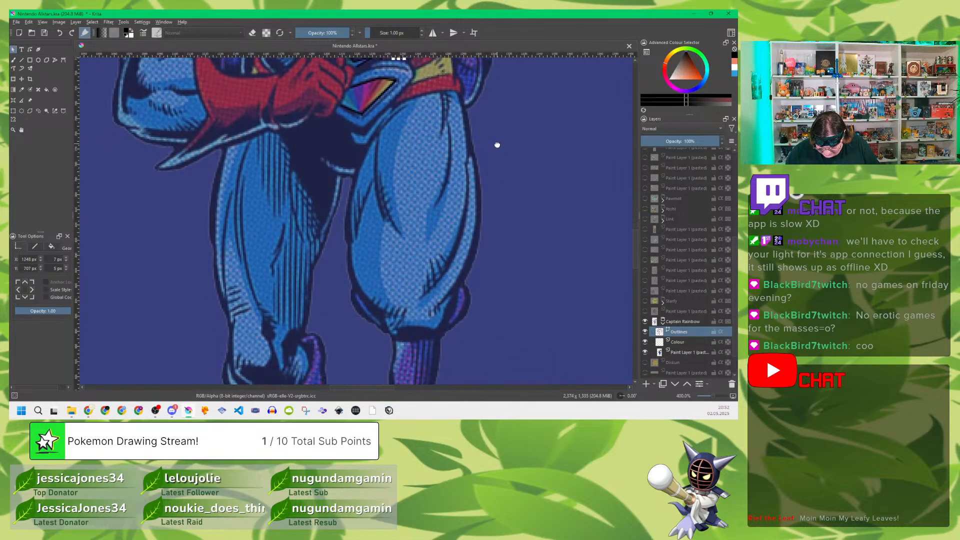
Step: Trace the upper and lower edges of the belt's yellow section at the hip with 1 px polylines
{"action": "scroll", "coordinate": [500, 145], "scroll_direction": "up", "scroll_amount": 12}
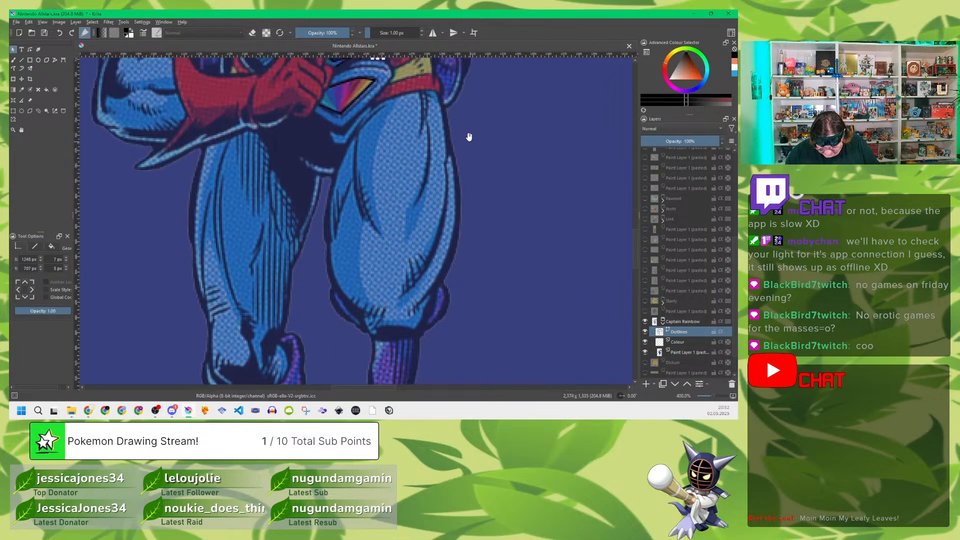
{"action": "scroll", "coordinate": [485, 203], "scroll_direction": "up", "scroll_amount": 2}
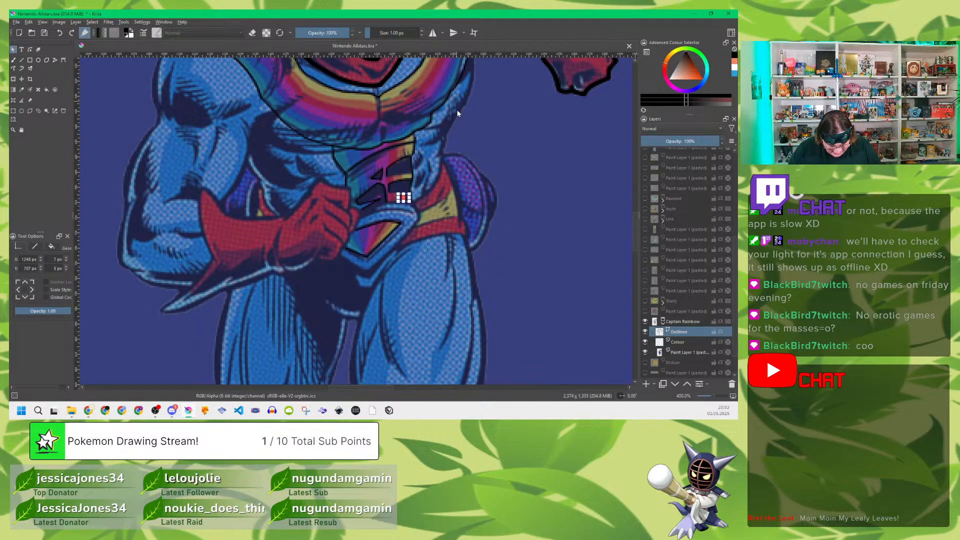
{"action": "left_click", "coordinate": [55, 60]}
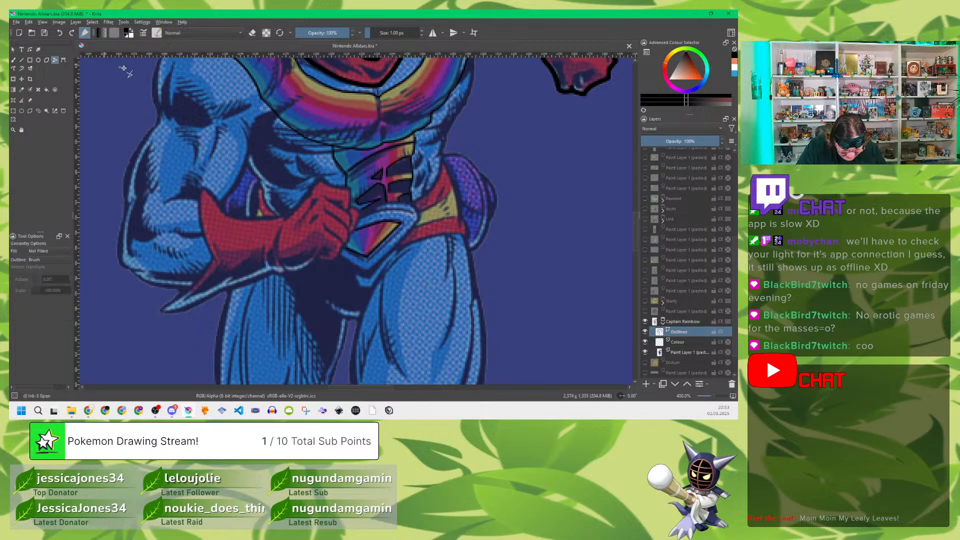
{"action": "left_click", "coordinate": [442, 200]}
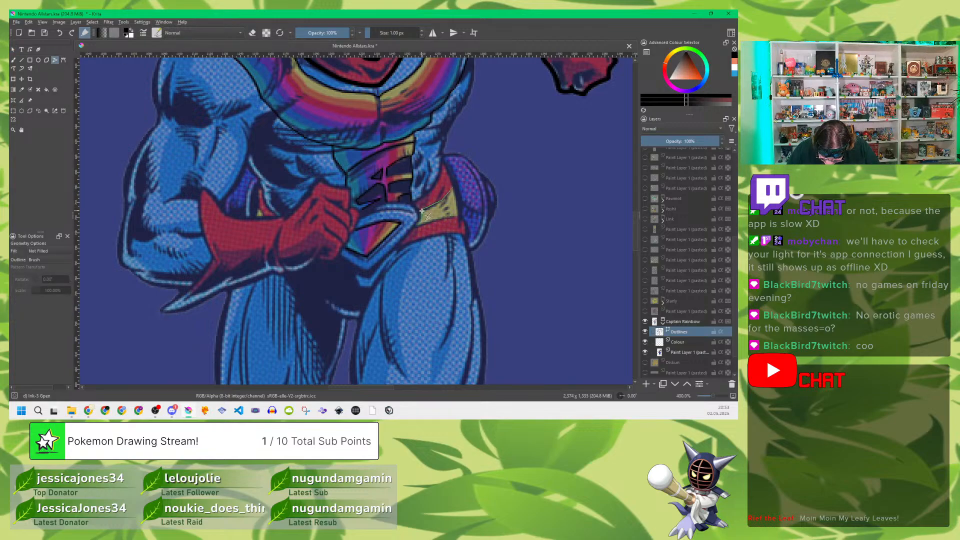
{"action": "double_click", "coordinate": [419, 209]}
{"action": "left_click", "coordinate": [417, 227]}
{"action": "double_click", "coordinate": [458, 216]}
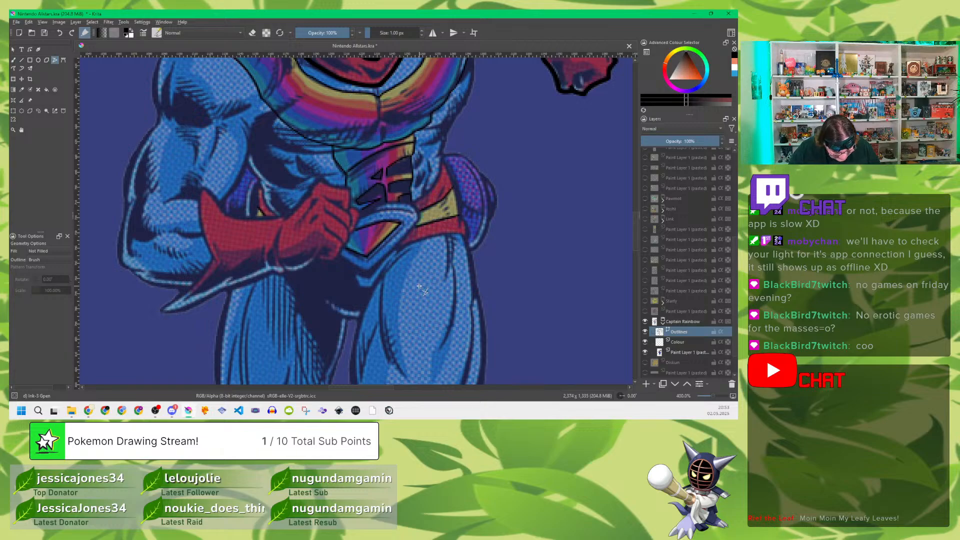
Step: Bend the edge lines of the belt's yellow section to match the reference
{"action": "left_click", "coordinate": [30, 49]}
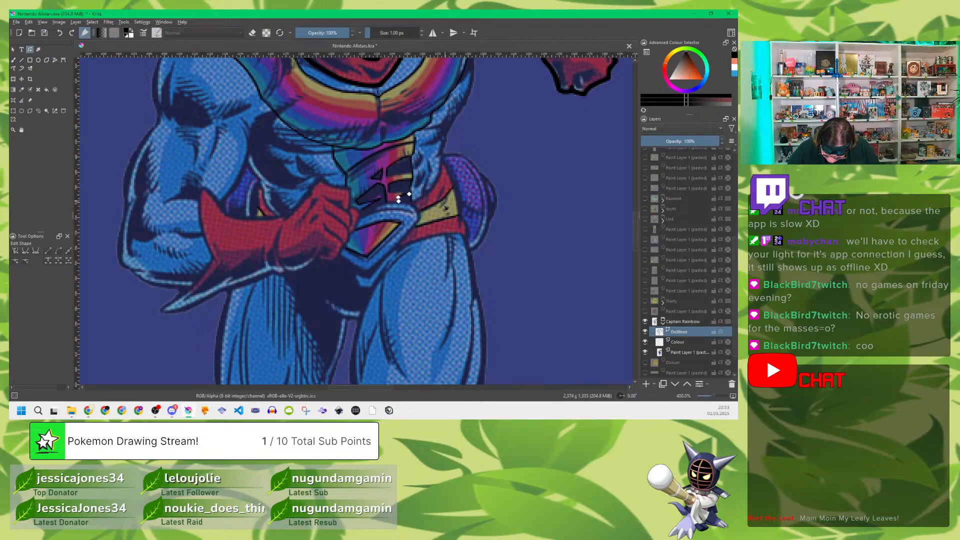
{"action": "left_click", "coordinate": [430, 210]}
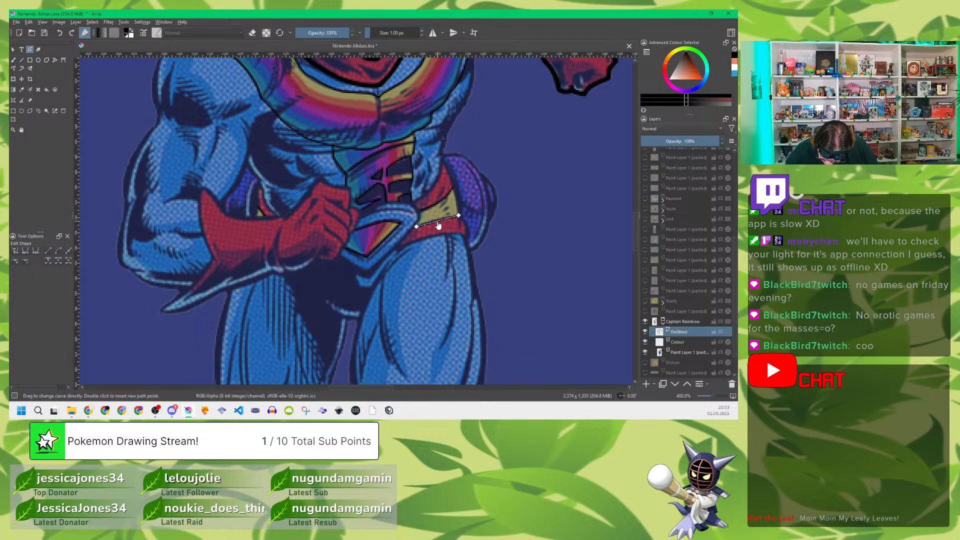
{"action": "left_click_drag", "start_coordinate": [438, 222], "coordinate": [438, 219]}
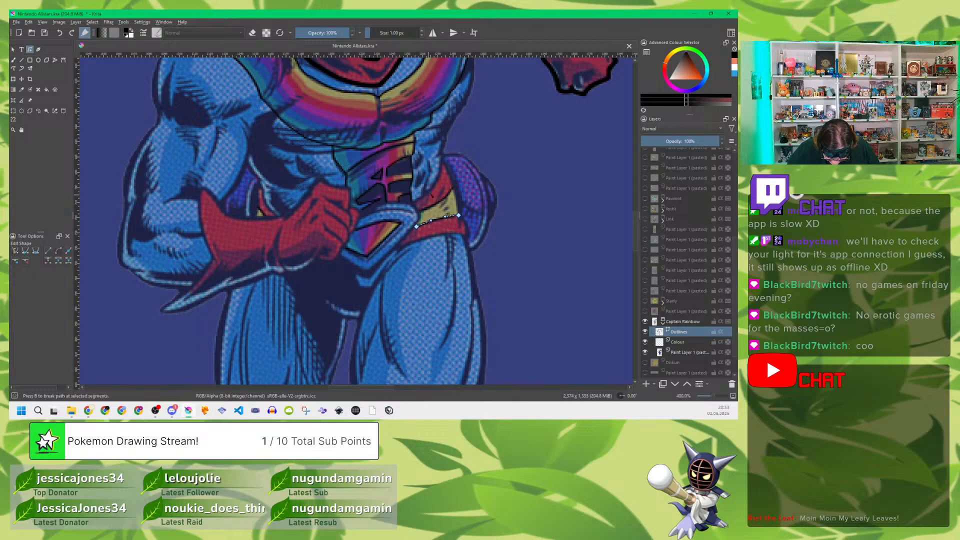
{"action": "key", "text": "Escape"}
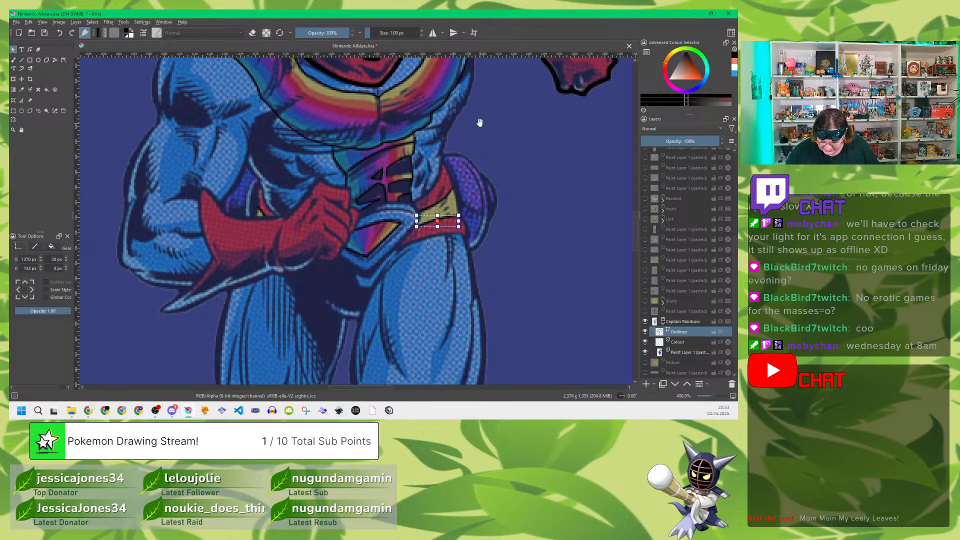
Step: Set the brush size to 3 px and trace the bent arm's shoulder outline from the scarf across the rainbow stripe
{"action": "left_click_drag", "start_coordinate": [478, 122], "coordinate": [477, 275]}
{"action": "left_click_drag", "start_coordinate": [484, 181], "coordinate": [470, 241]}
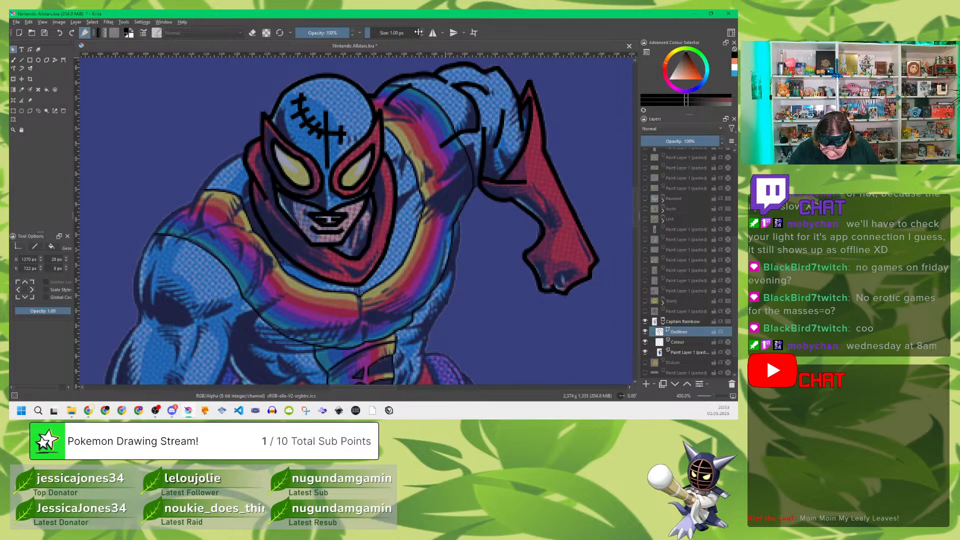
{"action": "left_click_drag", "start_coordinate": [418, 33], "coordinate": [422, 32]}
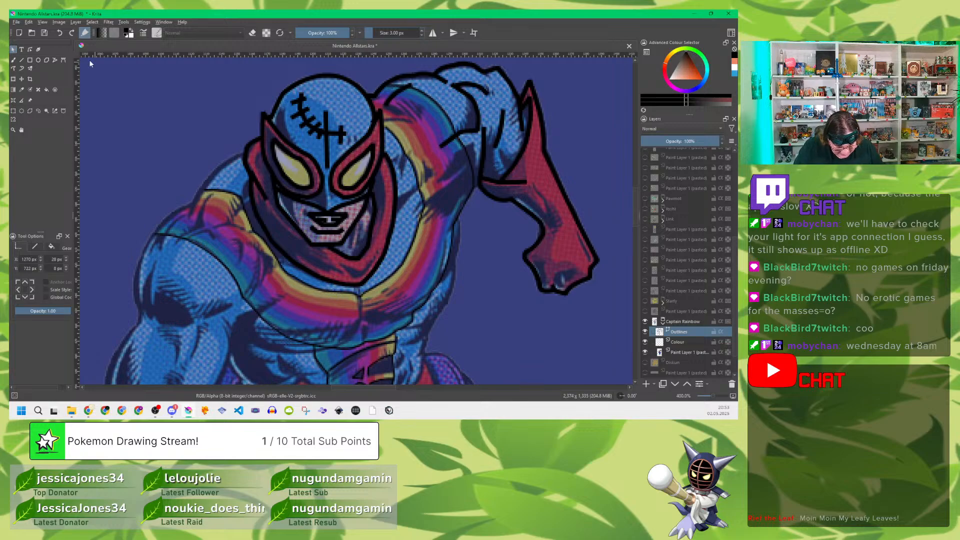
{"action": "left_click", "coordinate": [55, 59]}
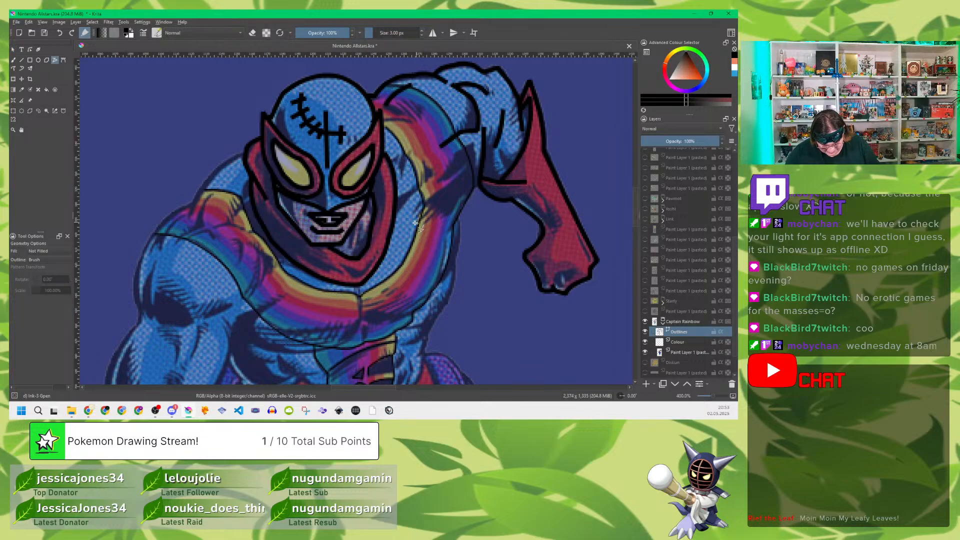
{"action": "left_click_drag", "start_coordinate": [382, 260], "coordinate": [502, 223]}
{"action": "left_click", "coordinate": [359, 118]}
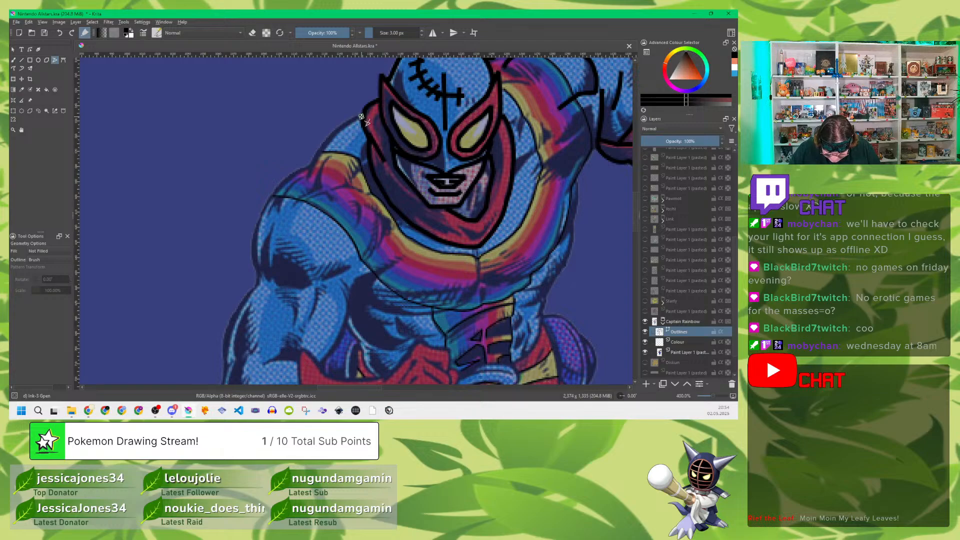
{"action": "left_click", "coordinate": [326, 146]}
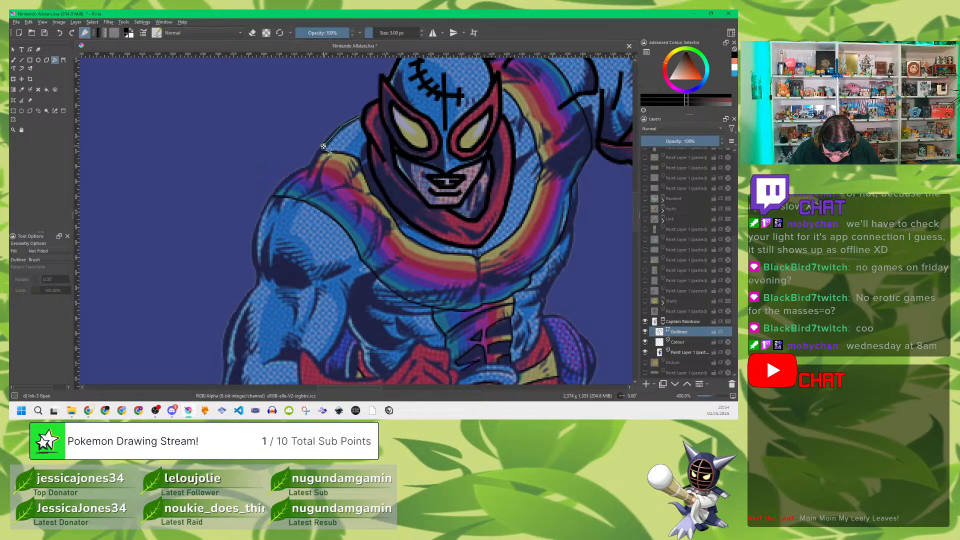
{"action": "double_click", "coordinate": [309, 174]}
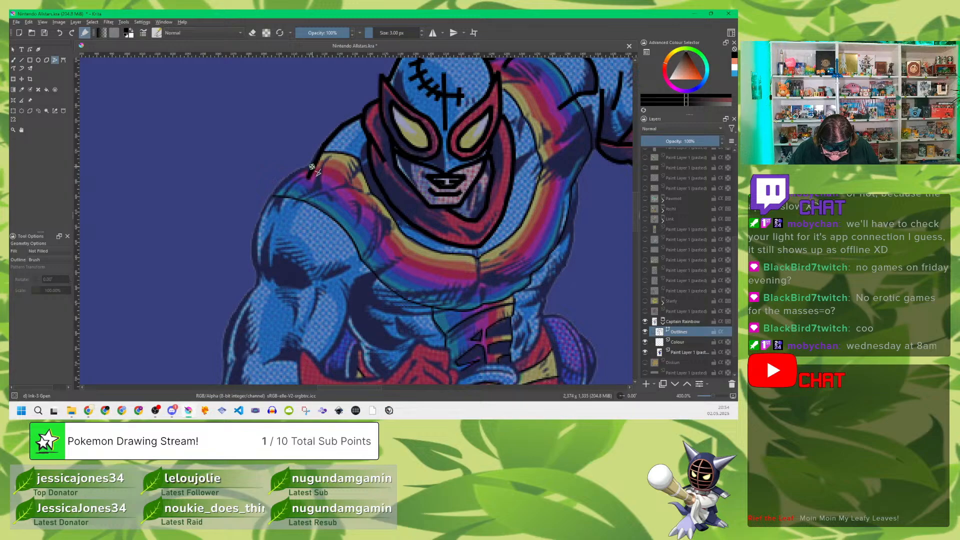
{"action": "left_click", "coordinate": [312, 166]}
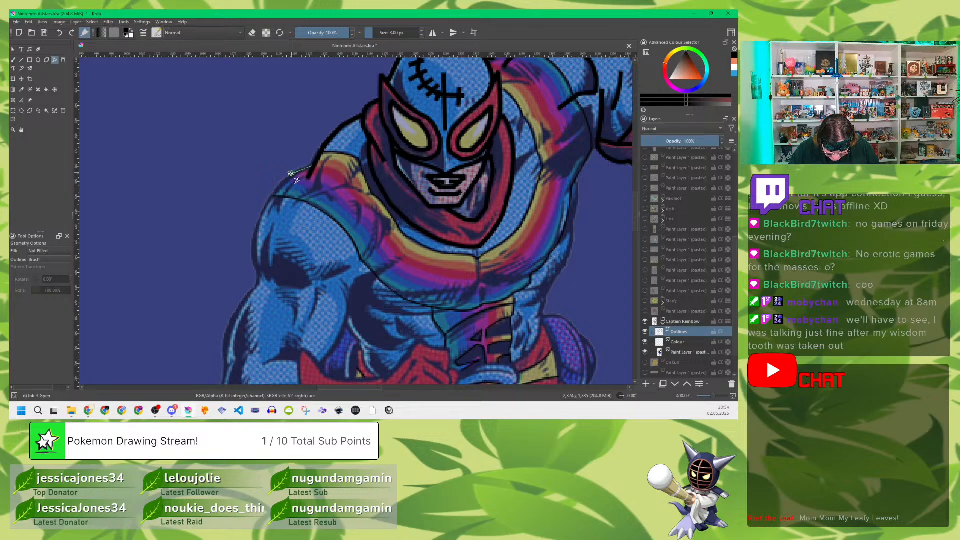
{"action": "double_click", "coordinate": [273, 195]}
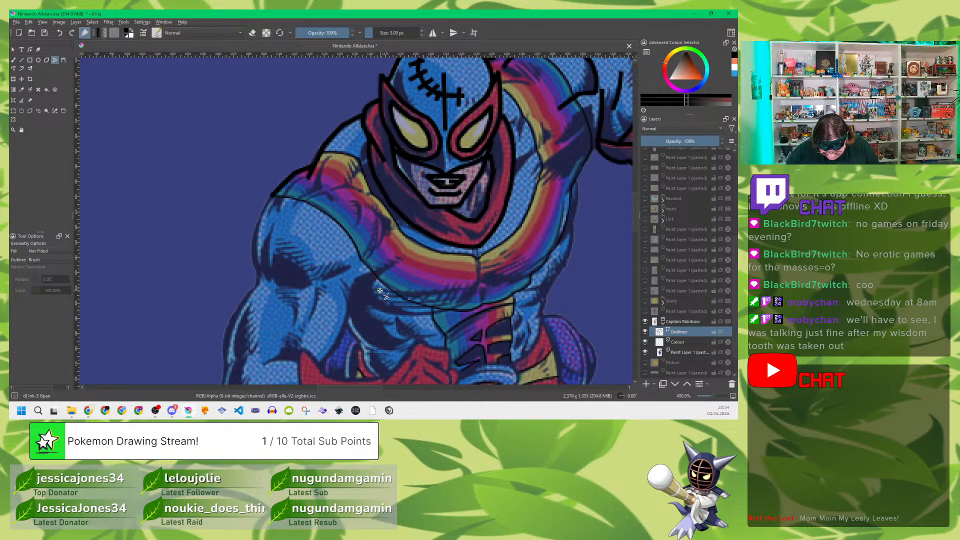
Step: Trace the bent arm's outer contour from the shoulder around the elbow to the glove cuff with a polyline
{"action": "left_click_drag", "start_coordinate": [388, 303], "coordinate": [426, 186]}
{"action": "mouse_move", "coordinate": [311, 85]}
{"action": "left_mouse_down"}
{"action": "mouse_move", "coordinate": [297, 175]}
{"action": "mouse_move", "coordinate": [272, 208]}
{"action": "mouse_move", "coordinate": [263, 246]}
{"action": "left_mouse_up"}
{"action": "left_click", "coordinate": [263, 251]}
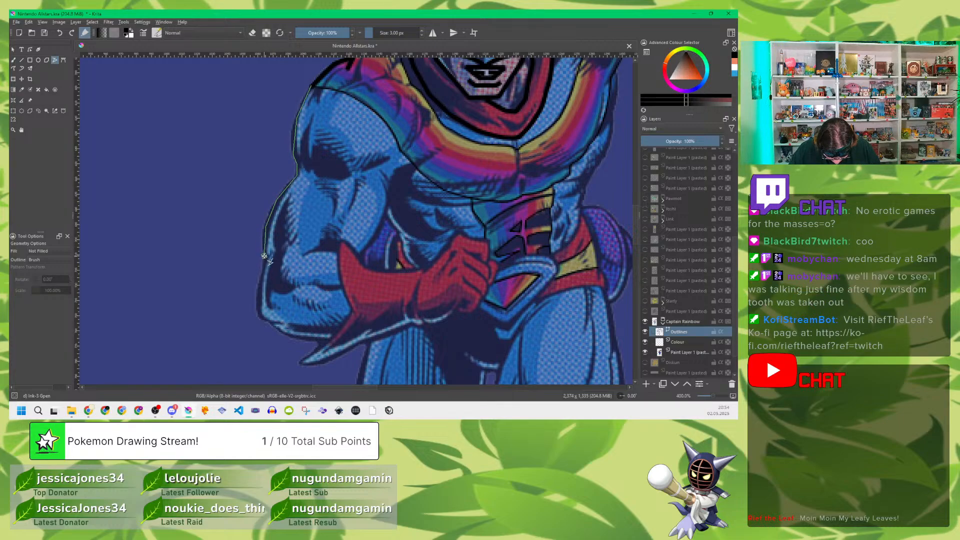
{"action": "left_click", "coordinate": [262, 273]}
{"action": "left_click", "coordinate": [260, 315]}
{"action": "left_click", "coordinate": [272, 325]}
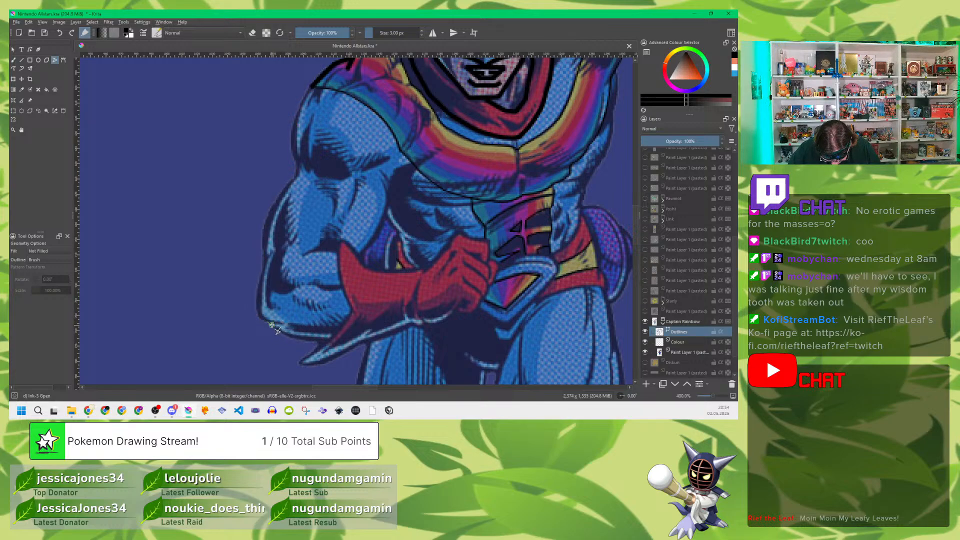
{"action": "left_click", "coordinate": [294, 339]}
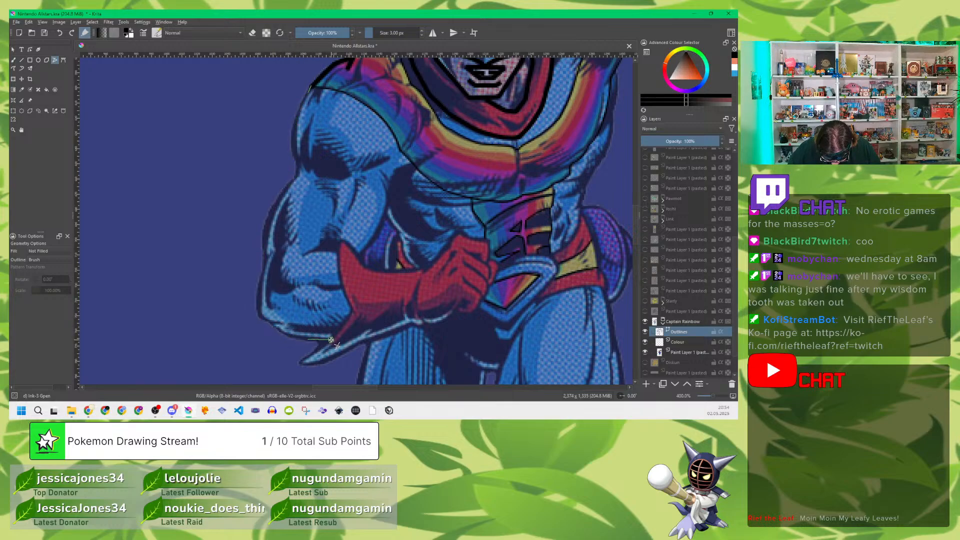
{"action": "double_click", "coordinate": [333, 339]}
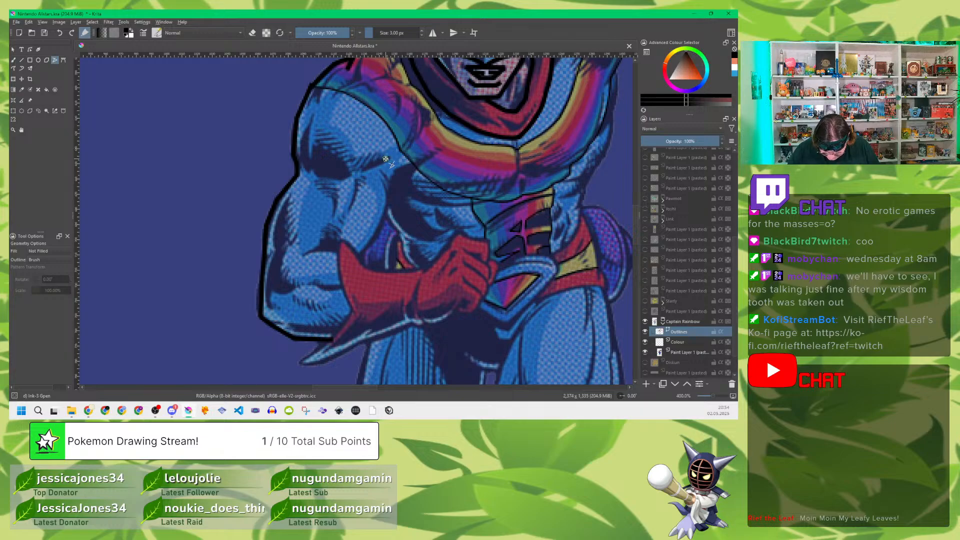
Step: Trace the muscle lines on the bent arm's upper arm and the short folds on its forearm beside the glove
{"action": "mouse_move", "coordinate": [388, 159]}
{"action": "left_mouse_down"}
{"action": "mouse_move", "coordinate": [333, 176]}
{"action": "mouse_move", "coordinate": [388, 160]}
{"action": "mouse_move", "coordinate": [345, 178]}
{"action": "mouse_move", "coordinate": [305, 170]}
{"action": "mouse_move", "coordinate": [354, 194]}
{"action": "mouse_move", "coordinate": [351, 209]}
{"action": "mouse_move", "coordinate": [334, 215]}
{"action": "left_mouse_up"}
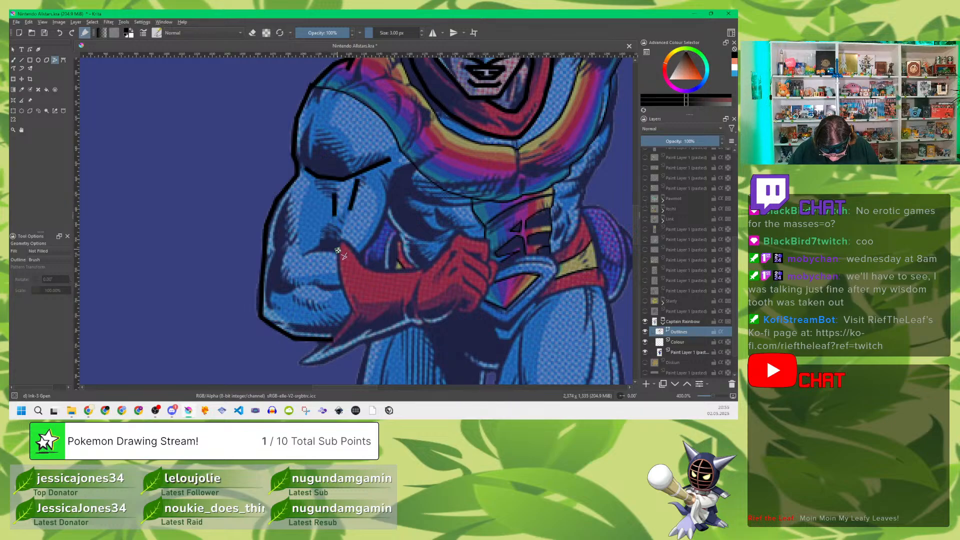
{"action": "left_click_drag", "start_coordinate": [338, 252], "coordinate": [304, 254]}
{"action": "left_click_drag", "start_coordinate": [341, 288], "coordinate": [316, 286]}
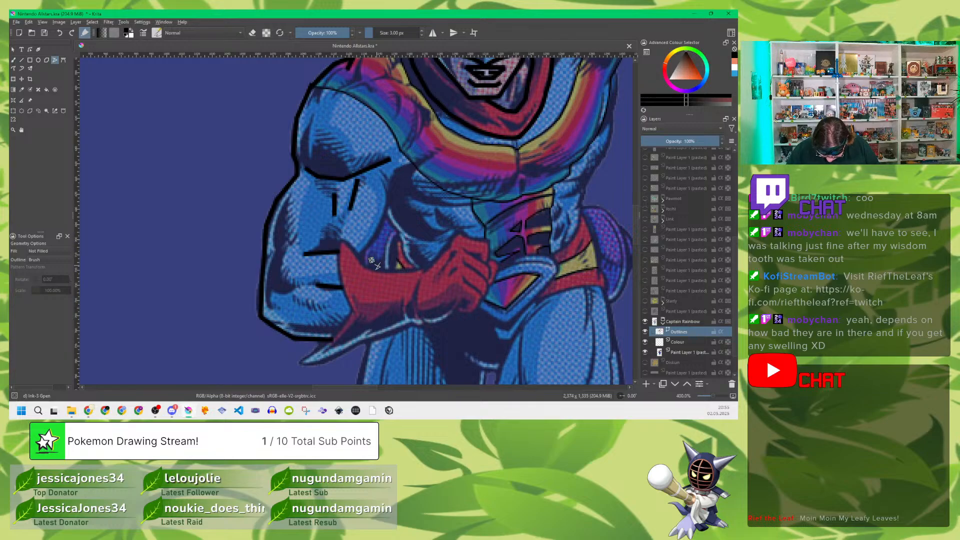
Step: Trace the bent arm's glove from the cuff's upper point along its upper edge and around the fist
{"action": "left_click_drag", "start_coordinate": [342, 241], "coordinate": [381, 270]}
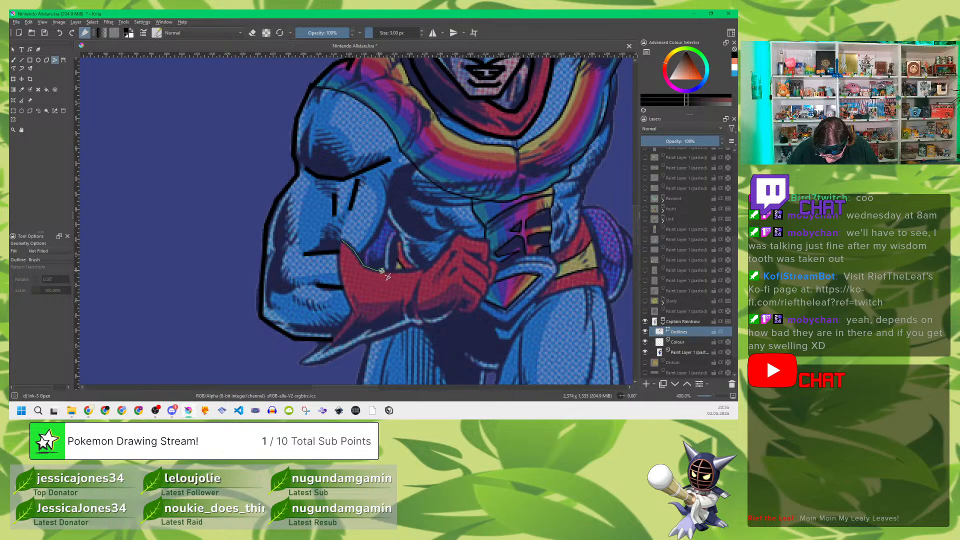
{"action": "left_click", "coordinate": [382, 271]}
{"action": "left_click", "coordinate": [421, 271]}
{"action": "left_click", "coordinate": [441, 256]}
{"action": "left_click", "coordinate": [460, 234]}
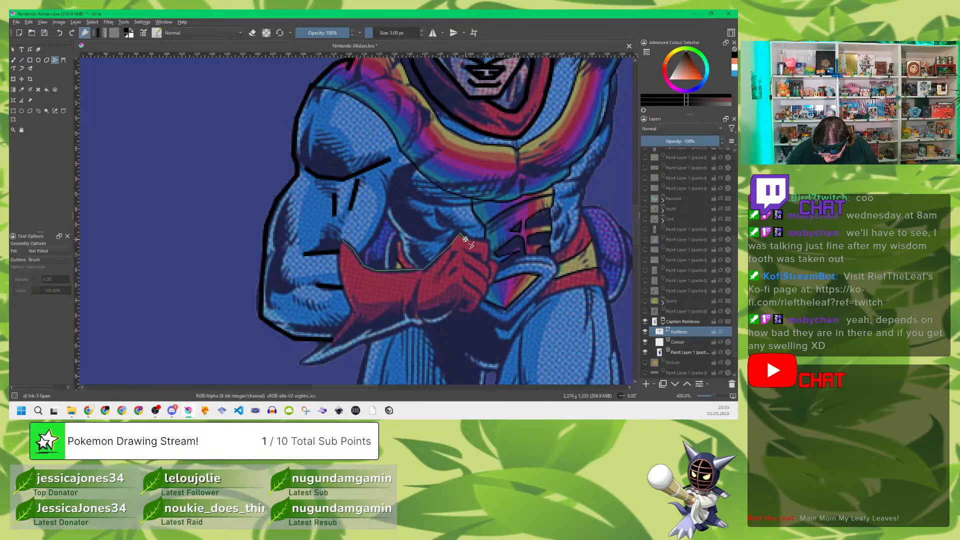
{"action": "left_click", "coordinate": [468, 237]}
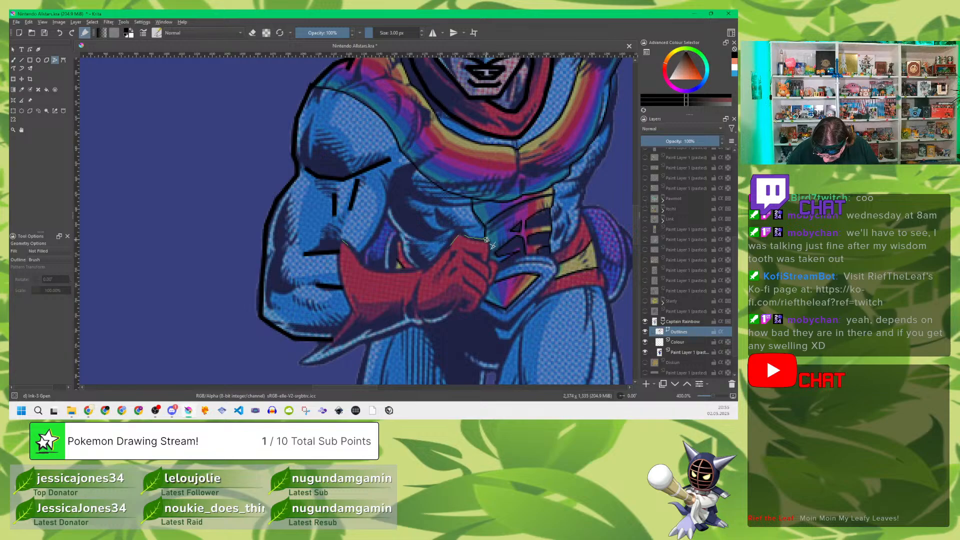
{"action": "left_click", "coordinate": [488, 241]}
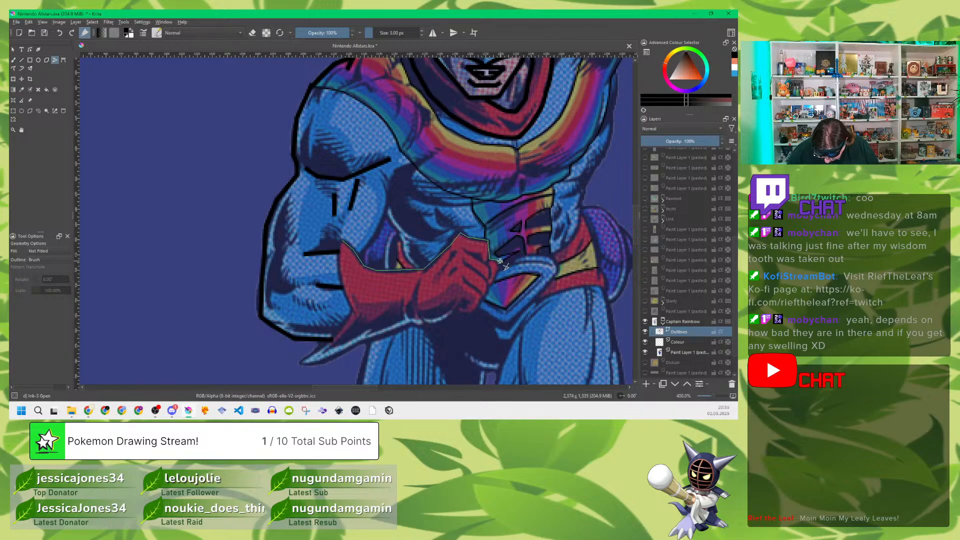
{"action": "left_click", "coordinate": [499, 261]}
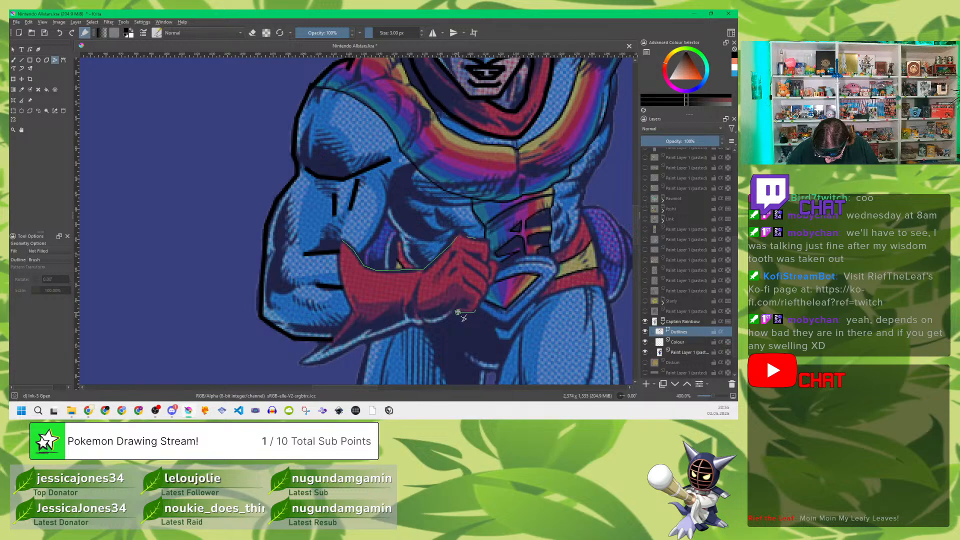
{"action": "double_click", "coordinate": [459, 313]}
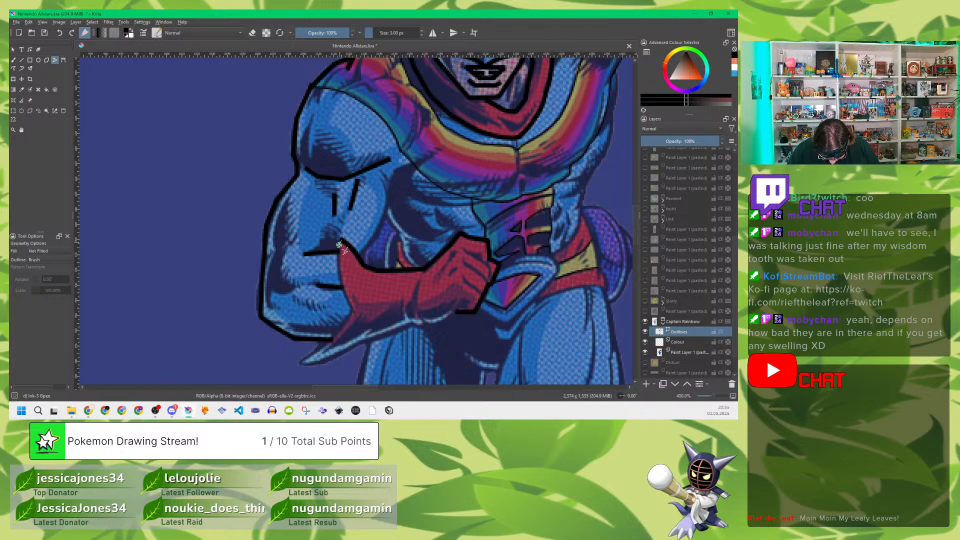
Step: Trace the glove cuff's inner edge along the forearm from its upper point downward
{"action": "left_click", "coordinate": [339, 258]}
{"action": "left_click", "coordinate": [340, 281]}
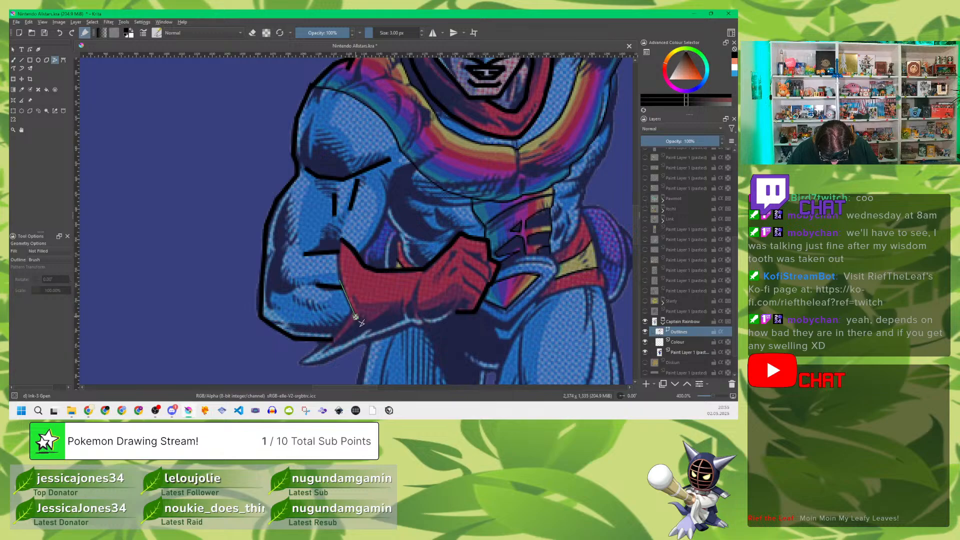
{"action": "double_click", "coordinate": [352, 313]}
Step: Trace the cuff's lower spike and the glove's underside up to the fist, and add the crease line across the wrist
{"action": "left_click", "coordinate": [351, 314]}
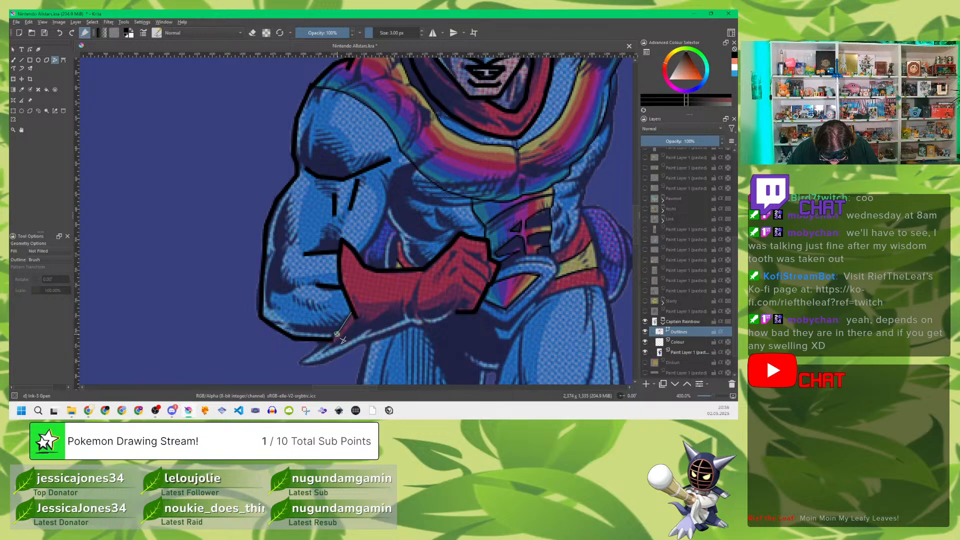
{"action": "double_click", "coordinate": [299, 362]}
{"action": "left_click", "coordinate": [301, 362]}
{"action": "left_click", "coordinate": [322, 362]}
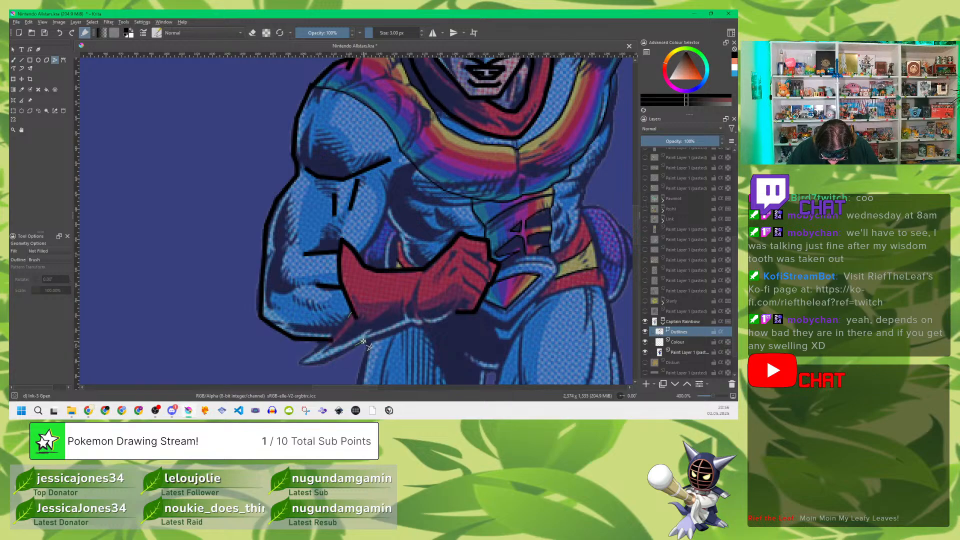
{"action": "left_click", "coordinate": [411, 325]}
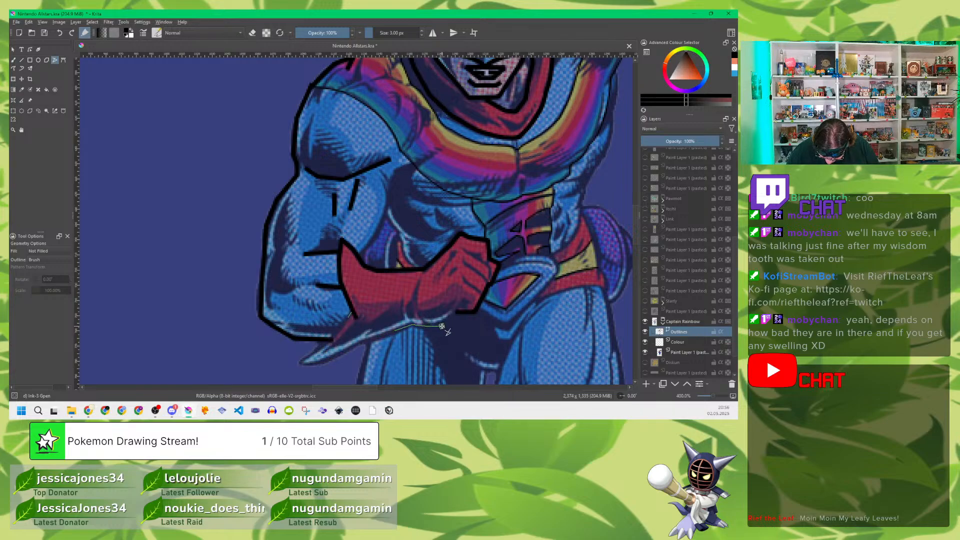
{"action": "double_click", "coordinate": [455, 313]}
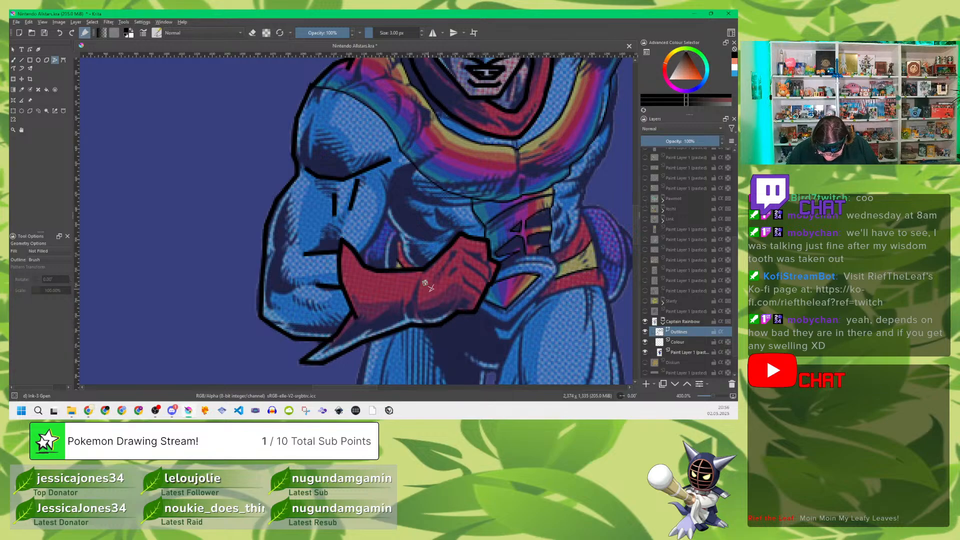
{"action": "left_click", "coordinate": [420, 279]}
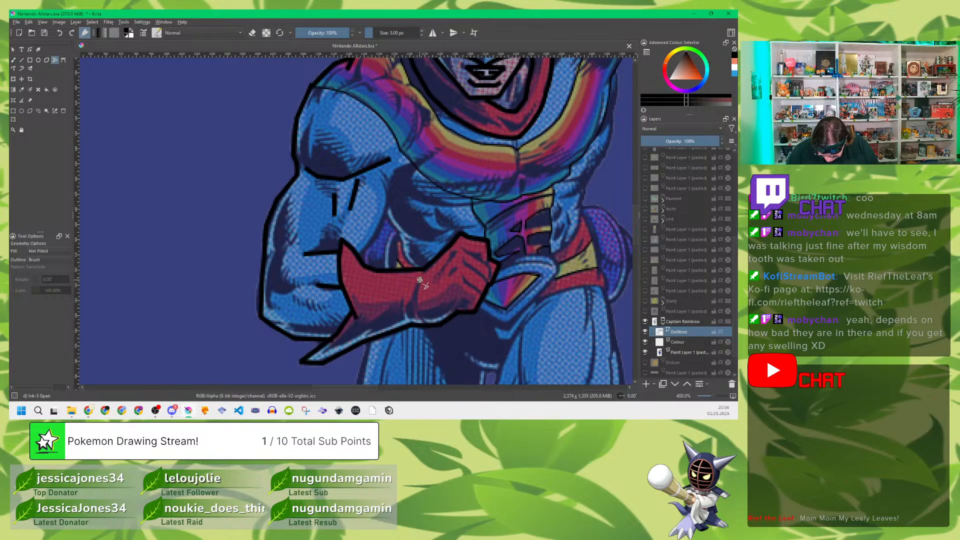
{"action": "double_click", "coordinate": [424, 323]}
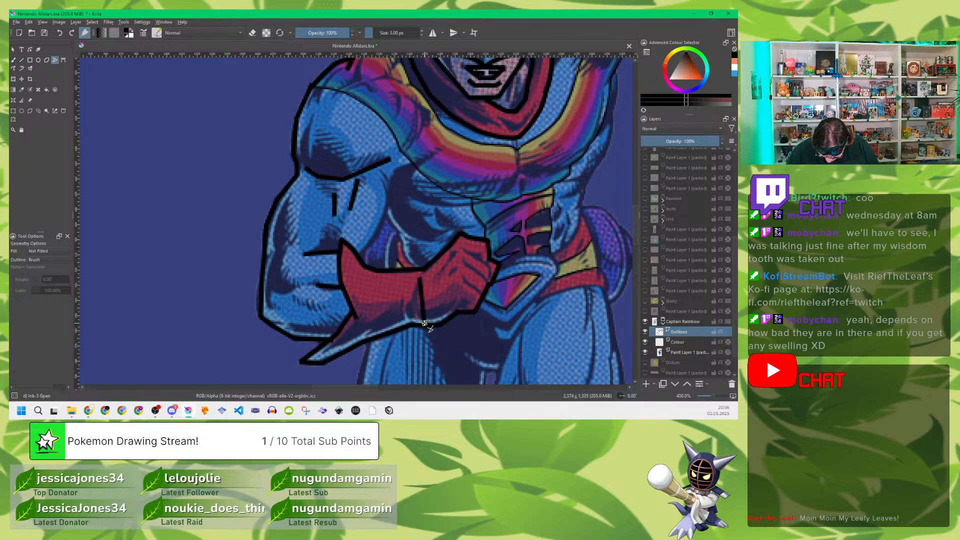
Step: Trace the short lines separating the fingers on the bent arm's gloved fist
{"action": "left_click", "coordinate": [463, 278]}
{"action": "double_click", "coordinate": [483, 292]}
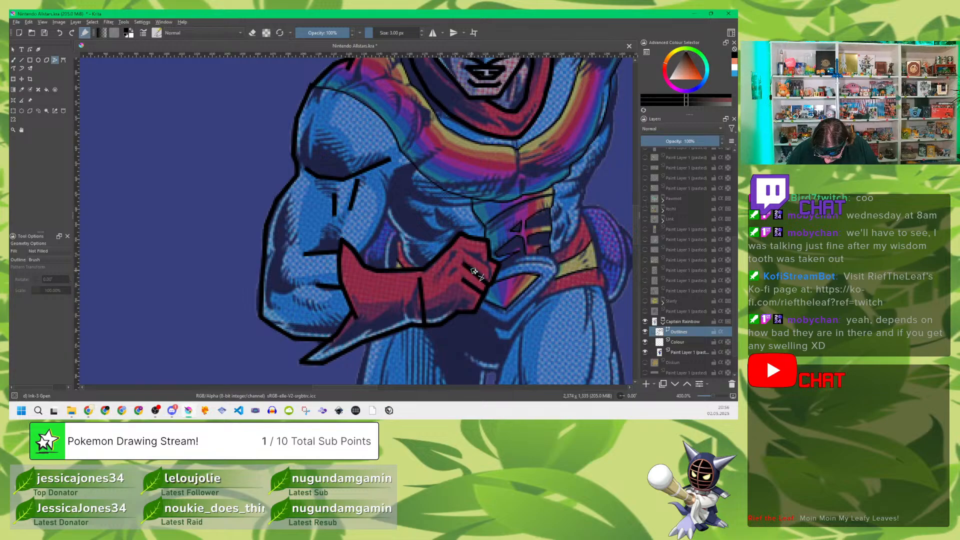
{"action": "left_click", "coordinate": [489, 281]}
{"action": "left_click", "coordinate": [489, 266]}
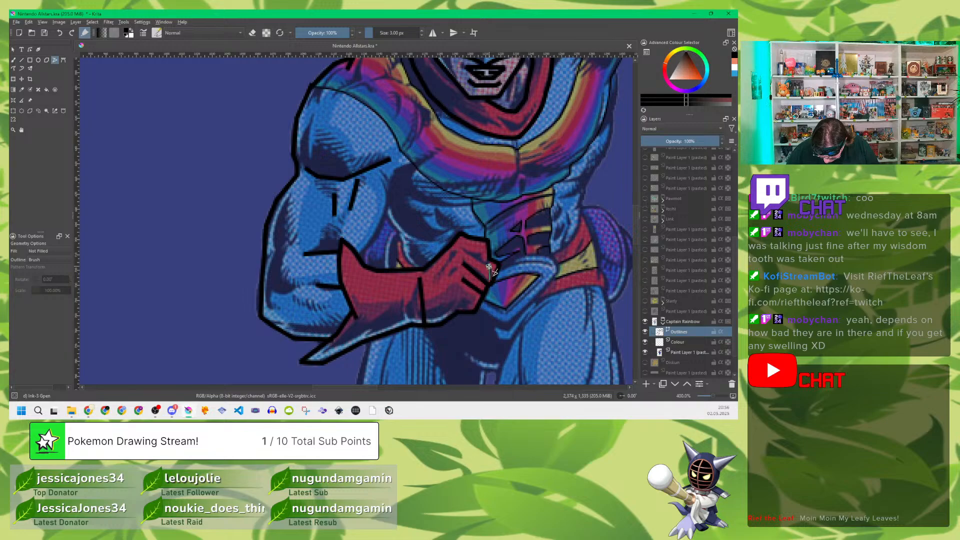
{"action": "double_click", "coordinate": [466, 252]}
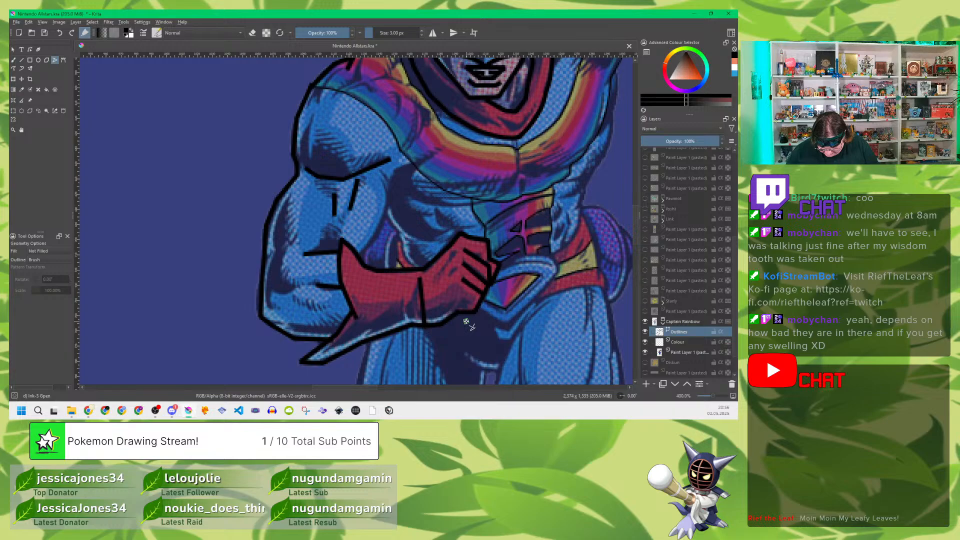
Step: Trace the bent arm's inner edge from below the shoulder muscle line down to the glove
{"action": "left_click", "coordinate": [382, 181]}
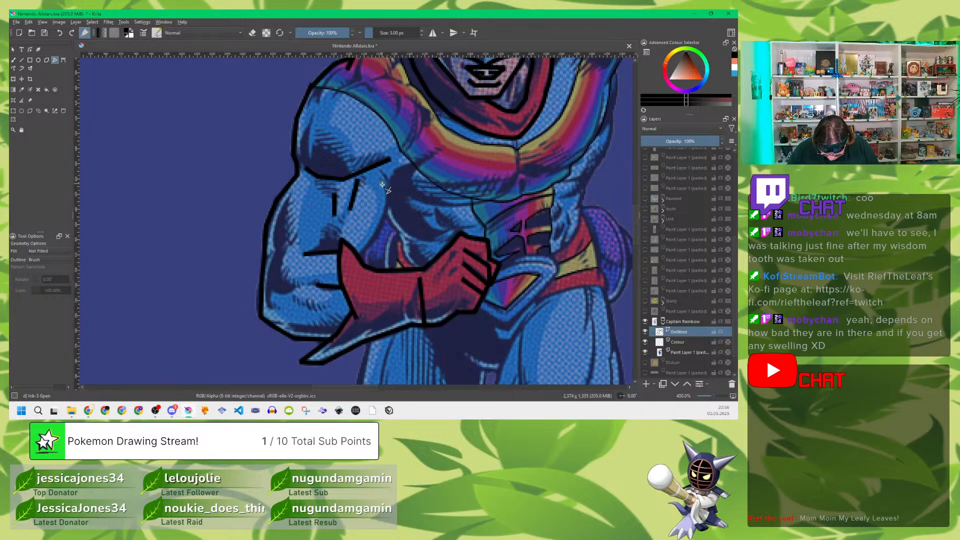
{"action": "left_click", "coordinate": [386, 212]}
{"action": "double_click", "coordinate": [360, 255]}
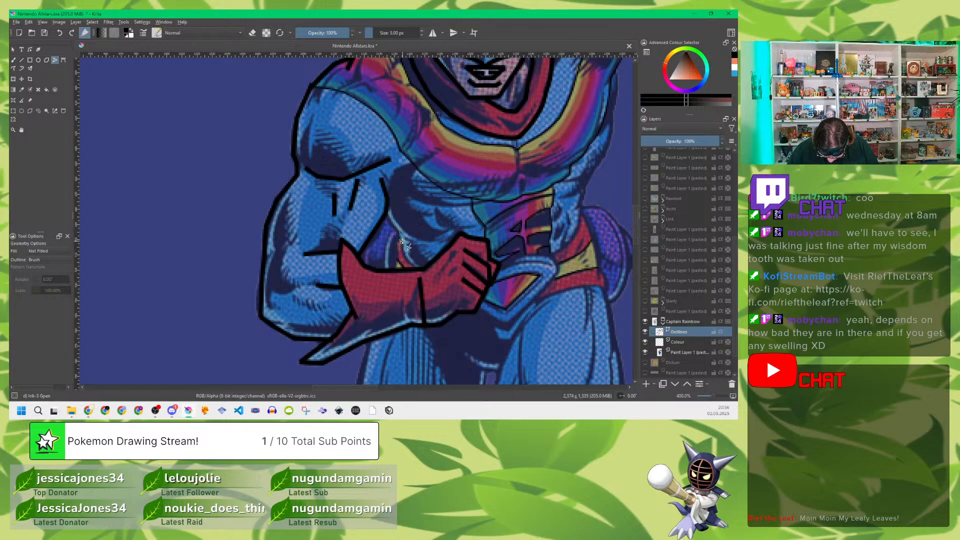
Step: Trace the torso's side and the purple shape's edge within the gap between the bent arm and the waist
{"action": "left_click", "coordinate": [404, 257]}
{"action": "double_click", "coordinate": [419, 268]}
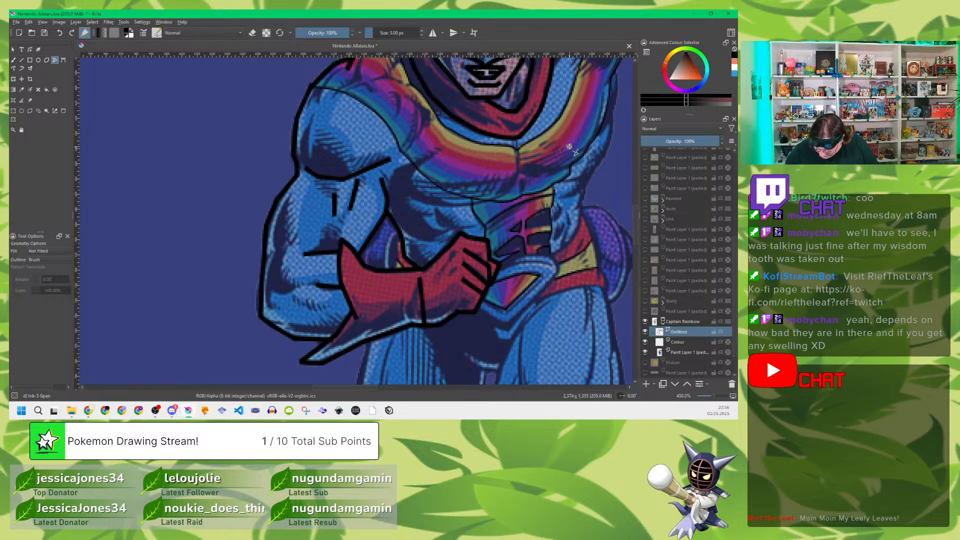
{"action": "scroll", "coordinate": [500, 205], "scroll_direction": "down", "scroll_amount": 1}
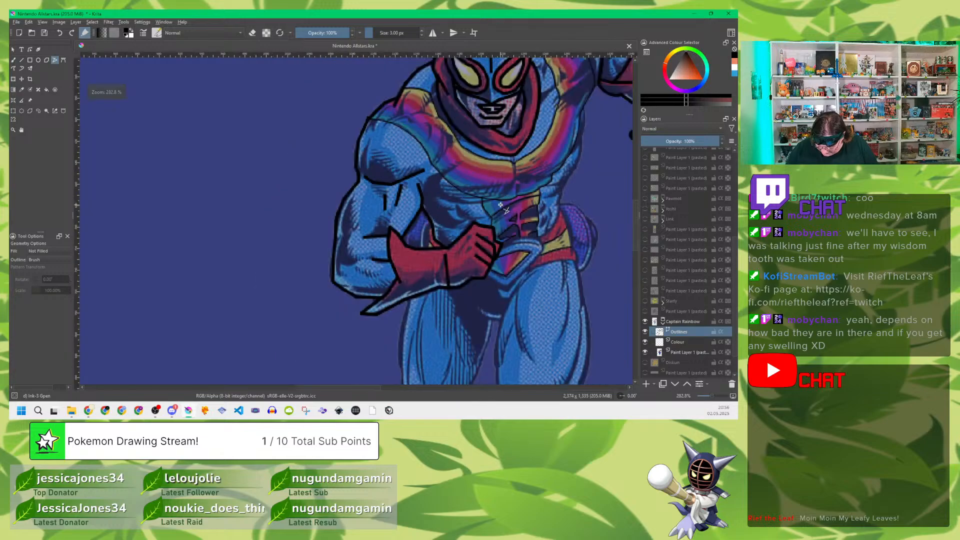
{"action": "scroll", "coordinate": [505, 212], "scroll_direction": "up", "scroll_amount": 1}
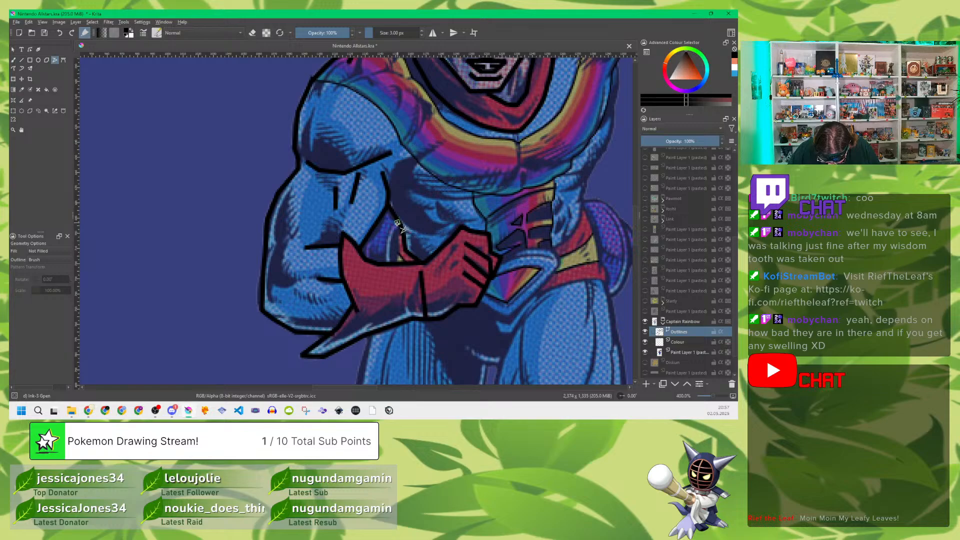
{"action": "left_click_drag", "start_coordinate": [397, 223], "coordinate": [387, 265]}
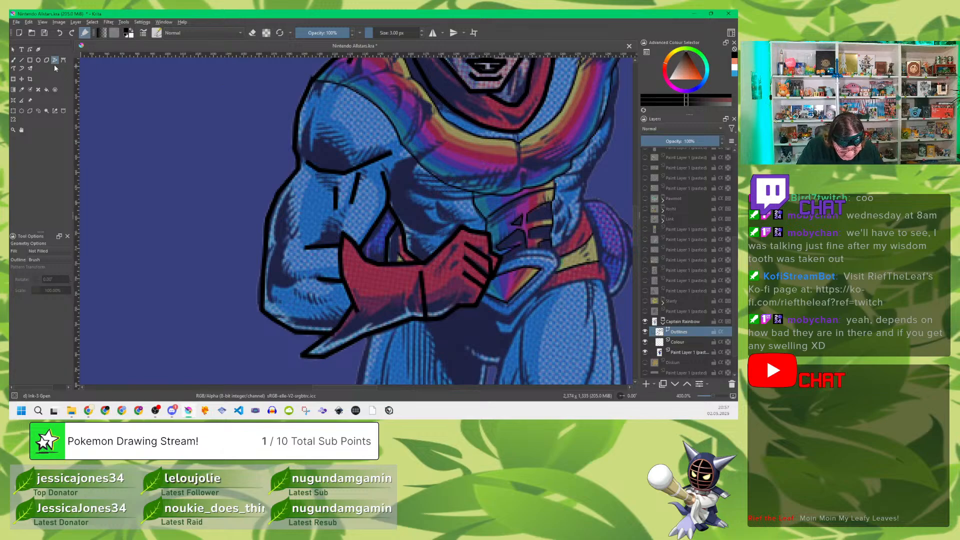
Step: Edit the shoulder and upper arm outline paths, bowing their straight segments outward into smooth curves
{"action": "left_click", "coordinate": [30, 50]}
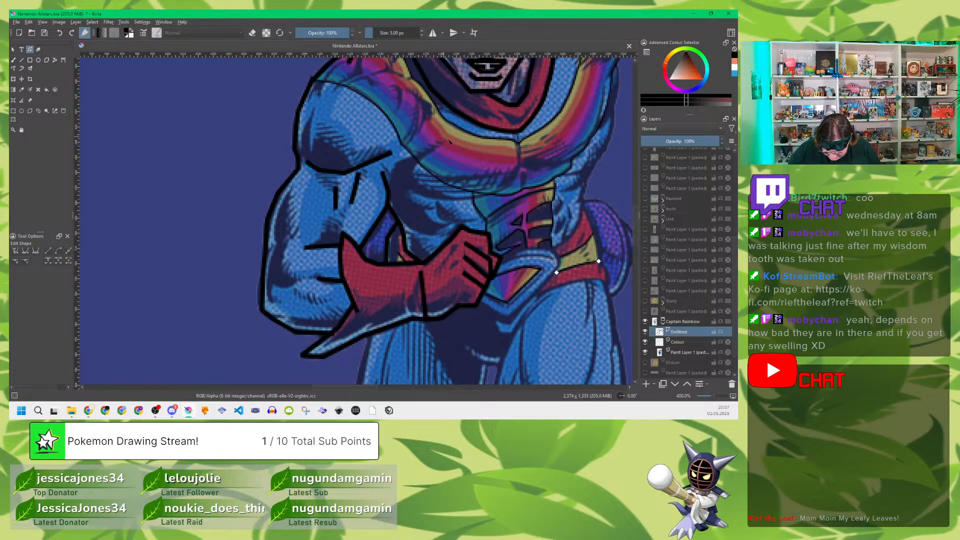
{"action": "left_click_drag", "start_coordinate": [466, 162], "coordinate": [419, 219]}
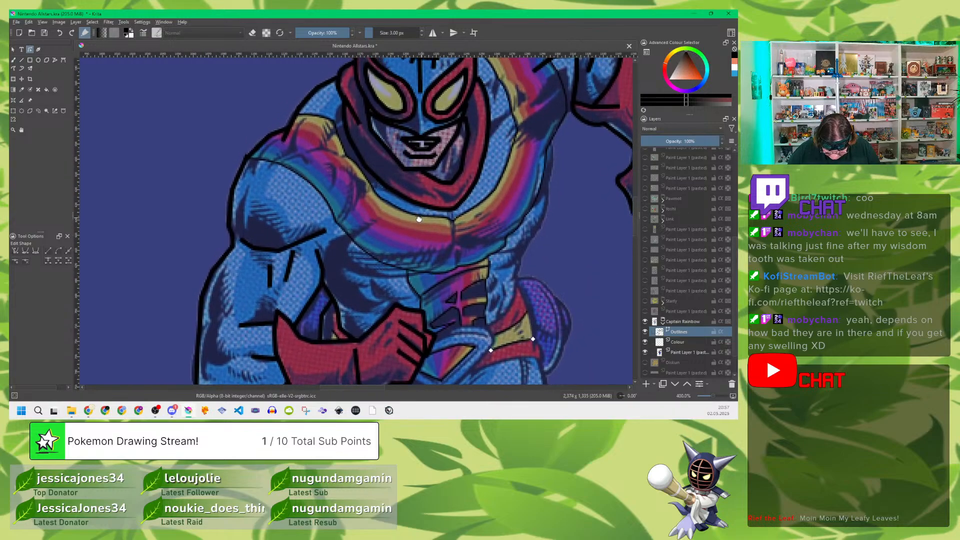
{"action": "left_click", "coordinate": [300, 107]}
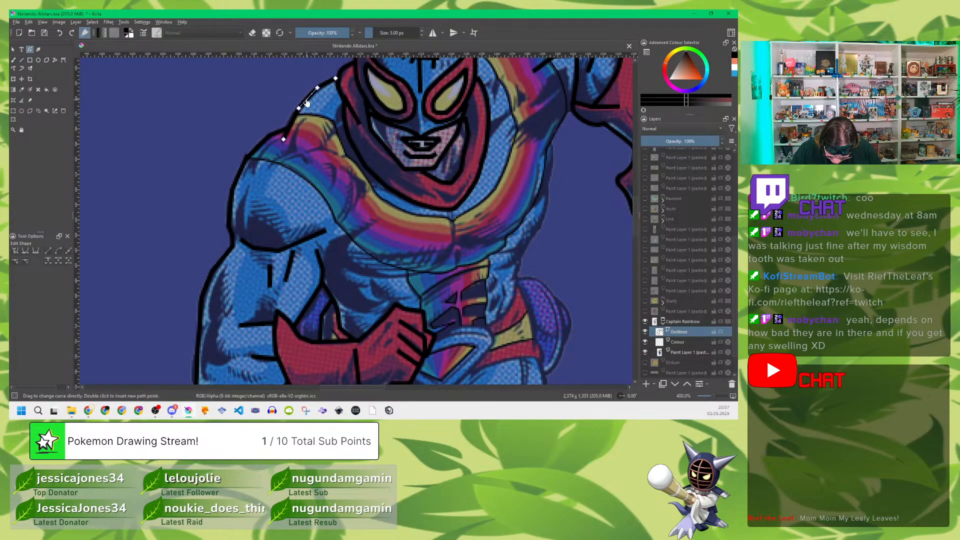
{"action": "left_click_drag", "start_coordinate": [305, 100], "coordinate": [303, 97]}
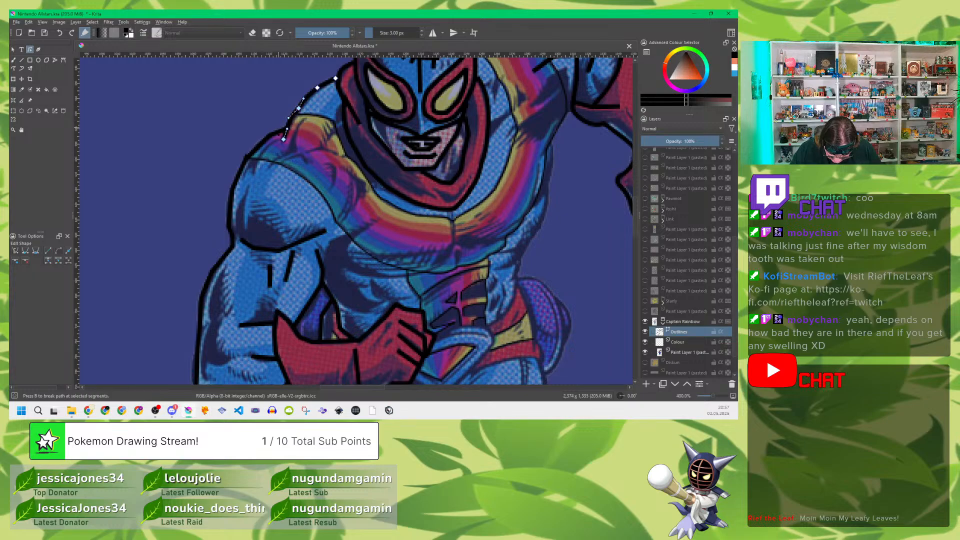
{"action": "left_click", "coordinate": [259, 149]}
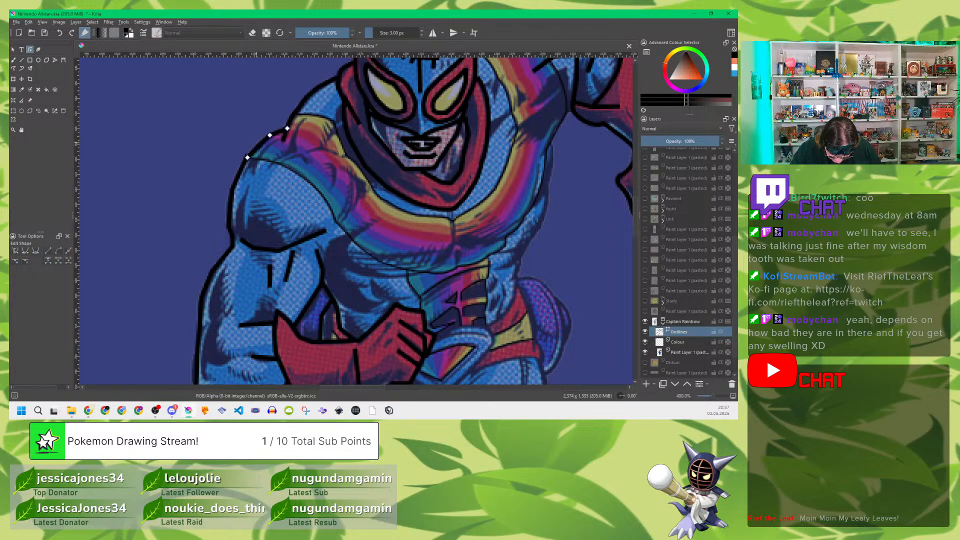
{"action": "left_click_drag", "start_coordinate": [260, 149], "coordinate": [258, 146]}
{"action": "left_click", "coordinate": [238, 178]}
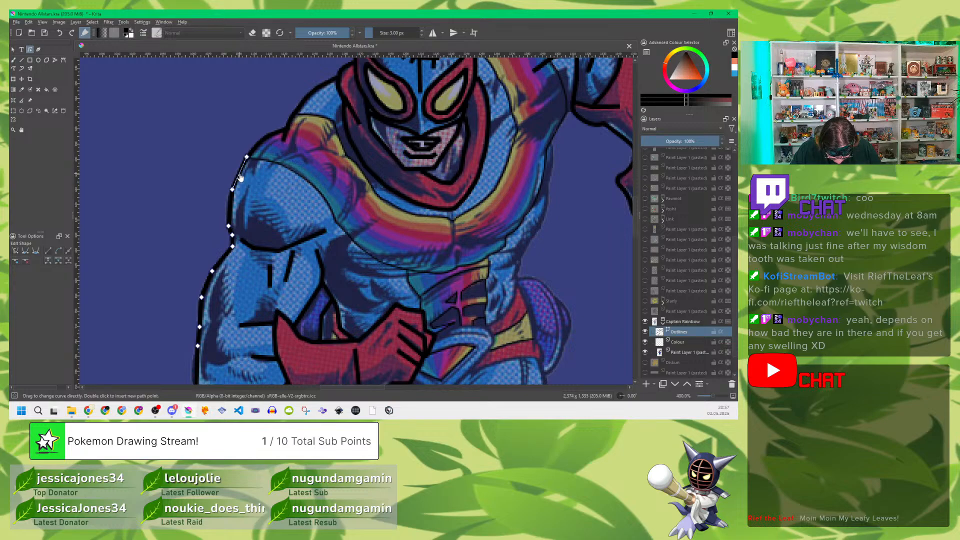
{"action": "left_click_drag", "start_coordinate": [239, 175], "coordinate": [236, 173]}
{"action": "left_click_drag", "start_coordinate": [230, 207], "coordinate": [225, 214]}
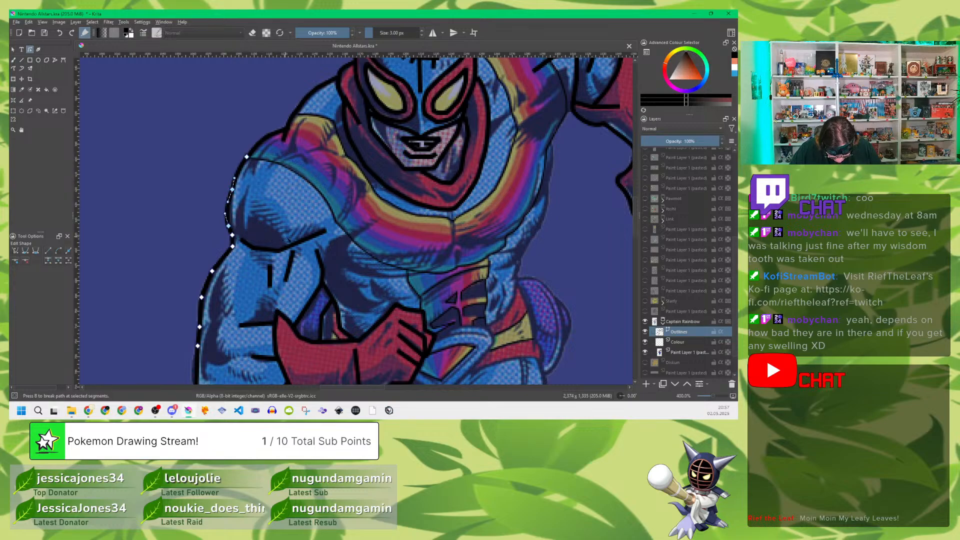
Step: Curve the muscle line beneath the shoulder and the slanted muscle line on the upper arm
{"action": "left_click", "coordinate": [265, 252]}
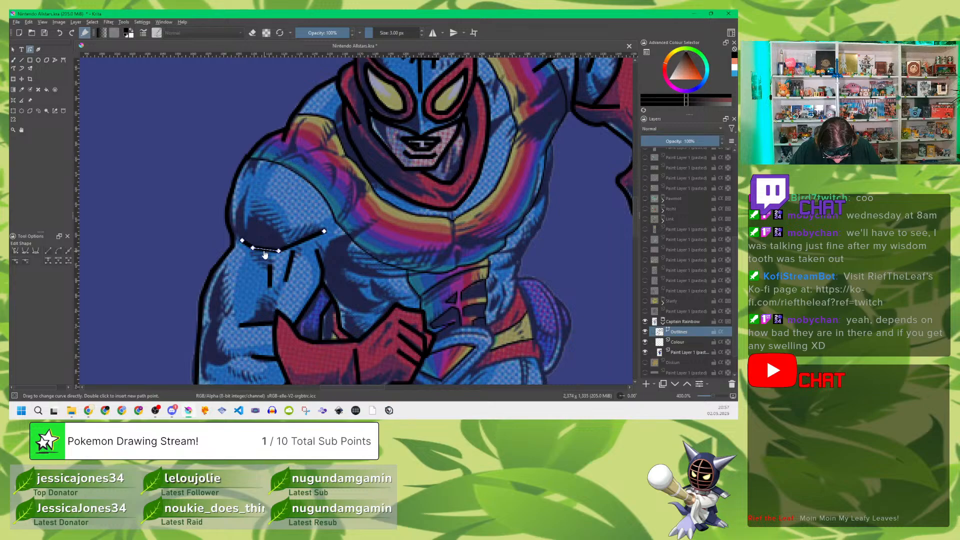
{"action": "left_click_drag", "start_coordinate": [264, 251], "coordinate": [265, 253]}
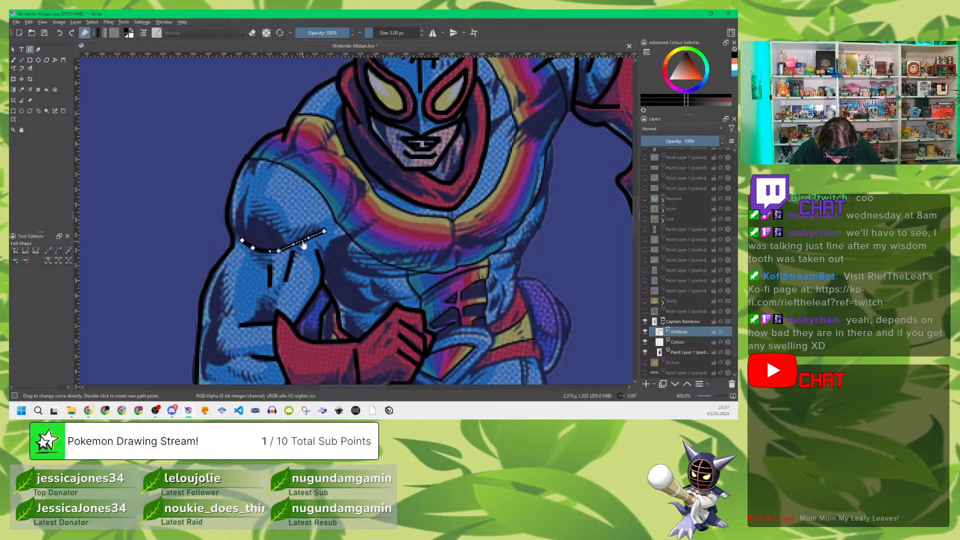
{"action": "left_click", "coordinate": [289, 267]}
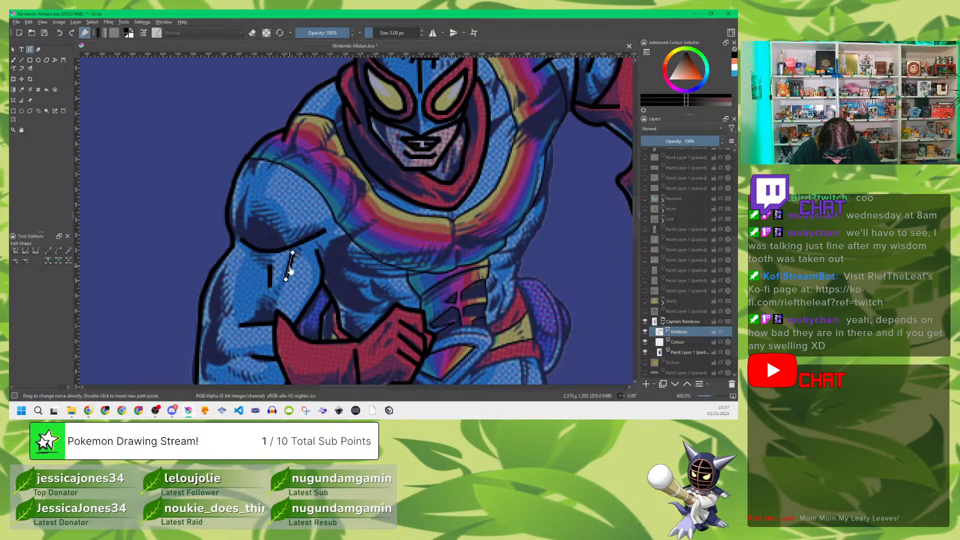
{"action": "left_click_drag", "start_coordinate": [290, 268], "coordinate": [291, 269]}
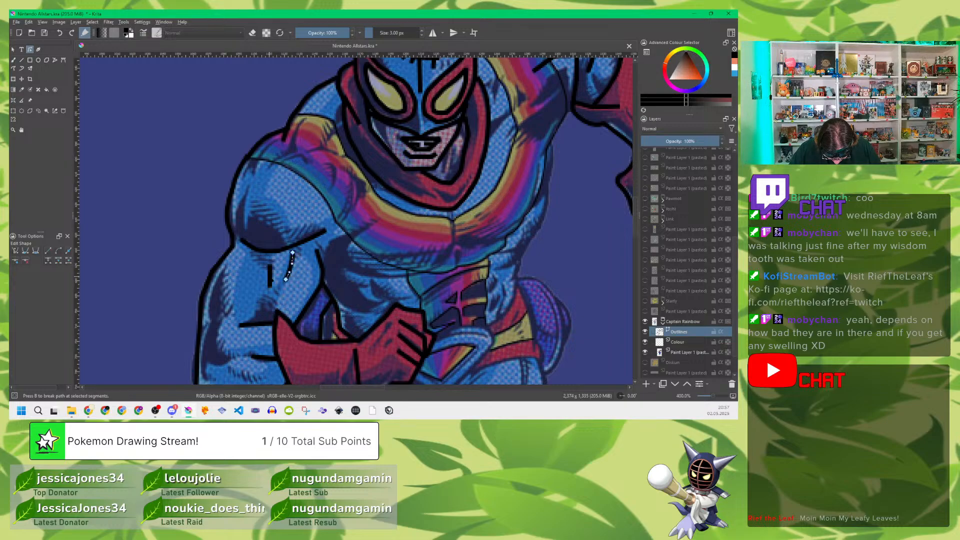
Step: Bend the two short forearm folds beside the glove cuff into slight downward curves
{"action": "left_click", "coordinate": [258, 325]}
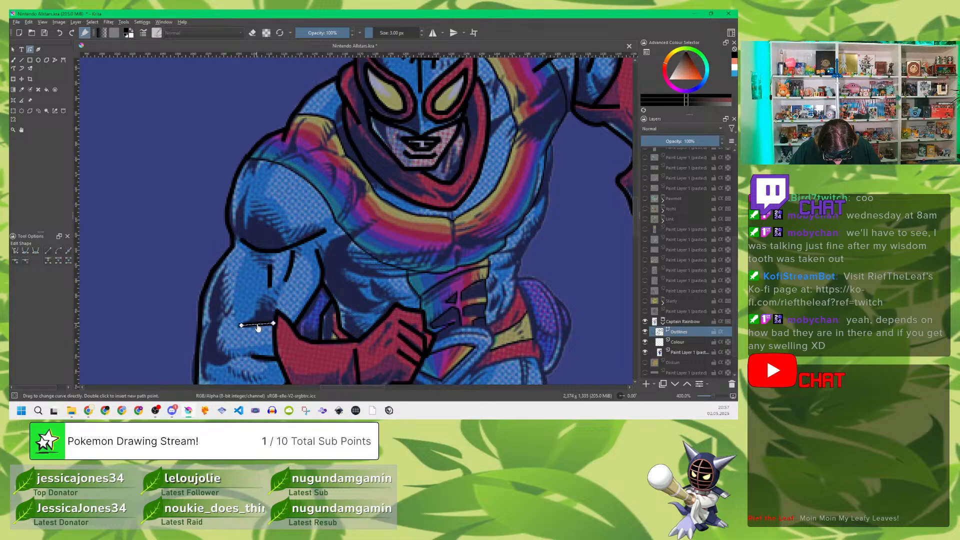
{"action": "left_click_drag", "start_coordinate": [258, 329], "coordinate": [259, 332]}
{"action": "left_click", "coordinate": [265, 358]}
{"action": "left_click", "coordinate": [265, 360]}
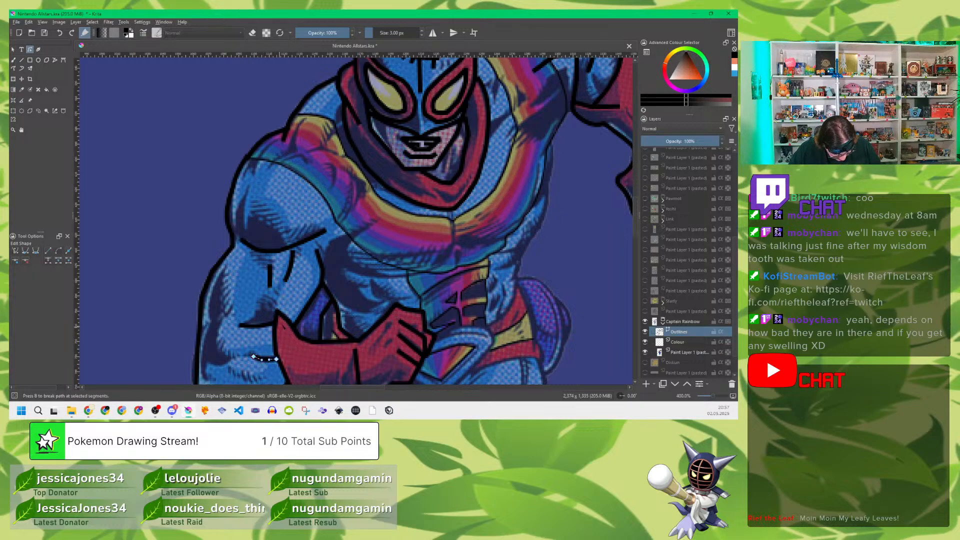
Step: Curve the bent arm's inner edge and the purple shape's edge in the gap beside the waist
{"action": "left_click_drag", "start_coordinate": [349, 294], "coordinate": [396, 185]}
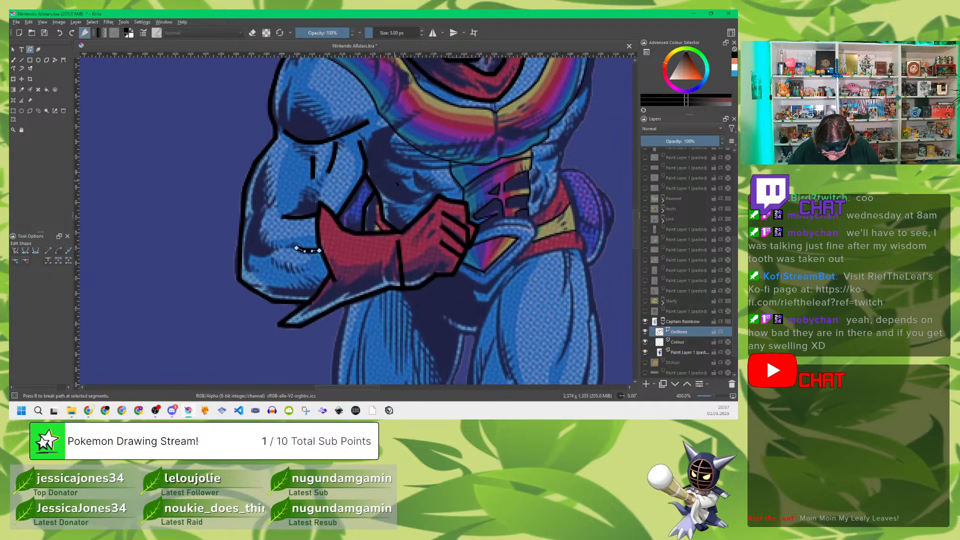
{"action": "left_click", "coordinate": [363, 157]}
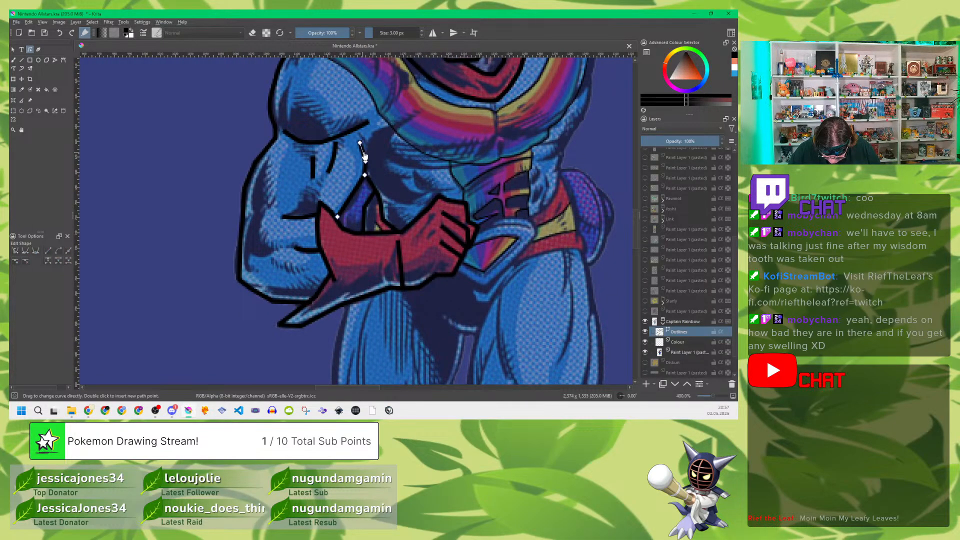
{"action": "left_click_drag", "start_coordinate": [351, 196], "coordinate": [354, 201]}
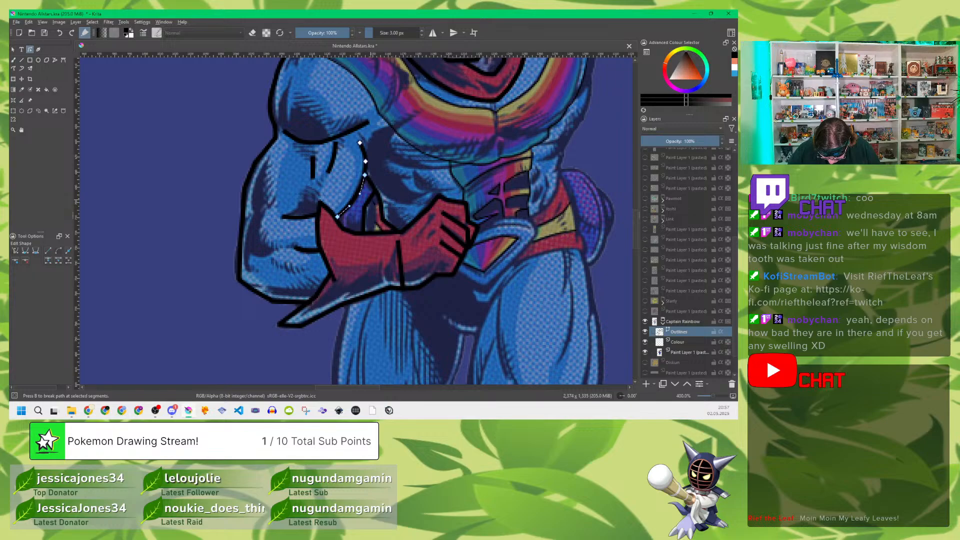
{"action": "left_click", "coordinate": [370, 201]}
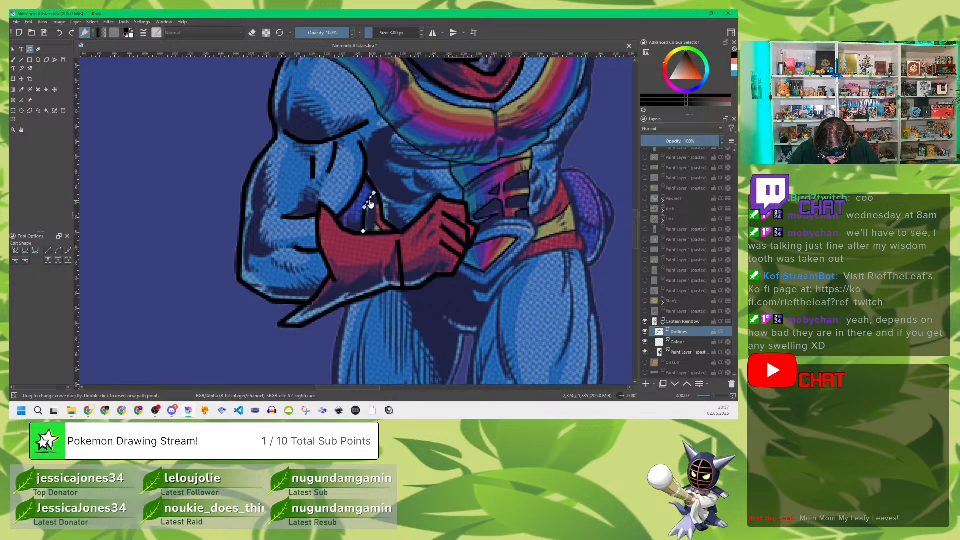
{"action": "left_click", "coordinate": [368, 220]}
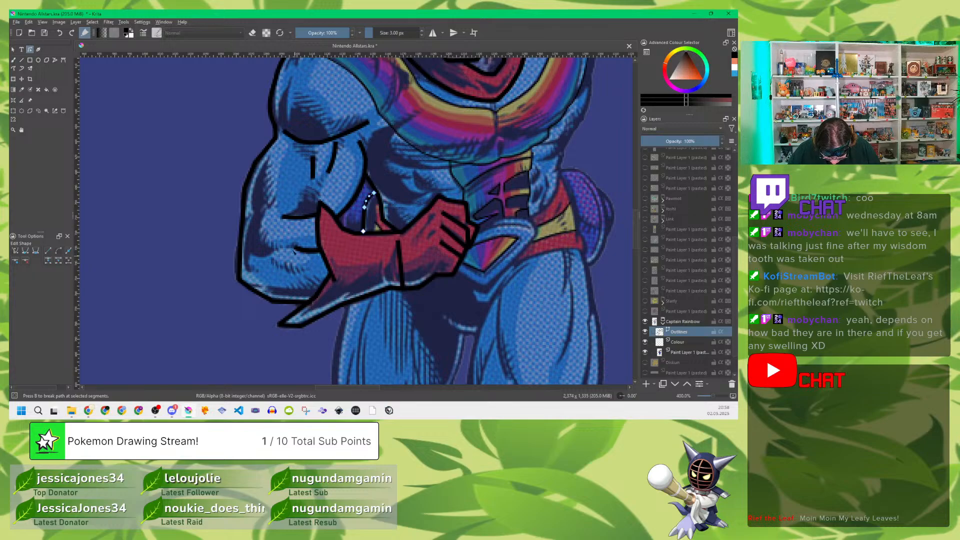
Step: Round the bent arm's outline around the elbow and along the forearm's underside
{"action": "left_click", "coordinate": [240, 267]}
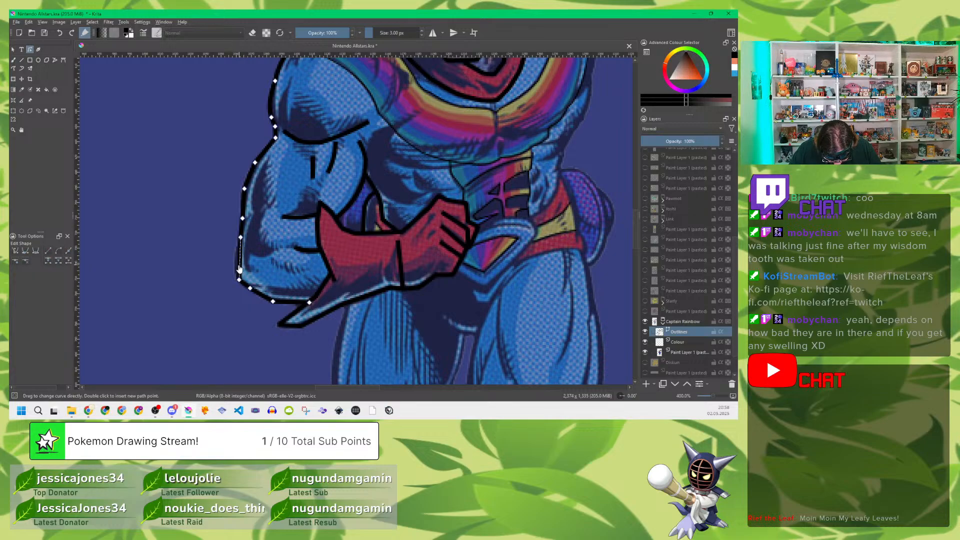
{"action": "left_click_drag", "start_coordinate": [239, 268], "coordinate": [233, 266]}
{"action": "left_click_drag", "start_coordinate": [262, 296], "coordinate": [291, 305]}
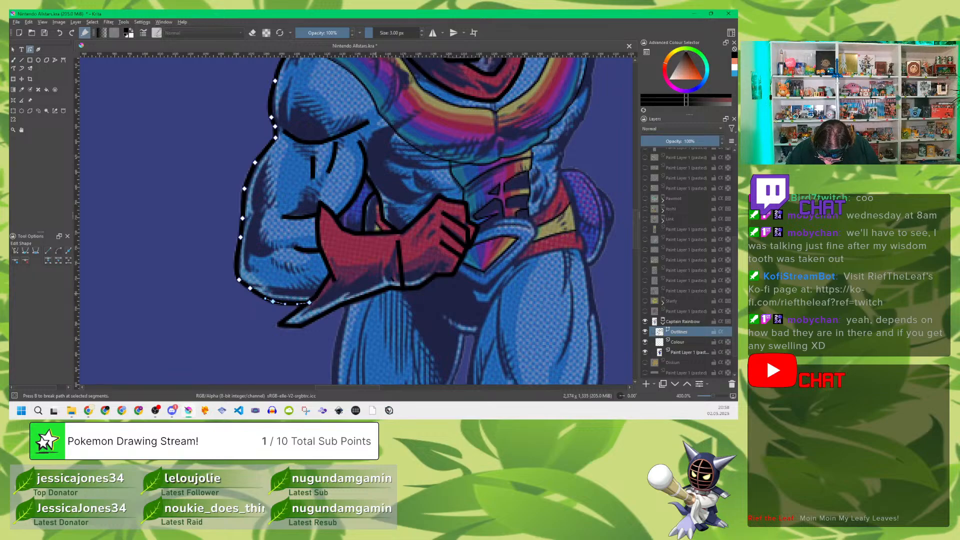
Step: Curve the glove outline's segments around the knuckles, the front and the underside of the fist
{"action": "left_click", "coordinate": [452, 202]}
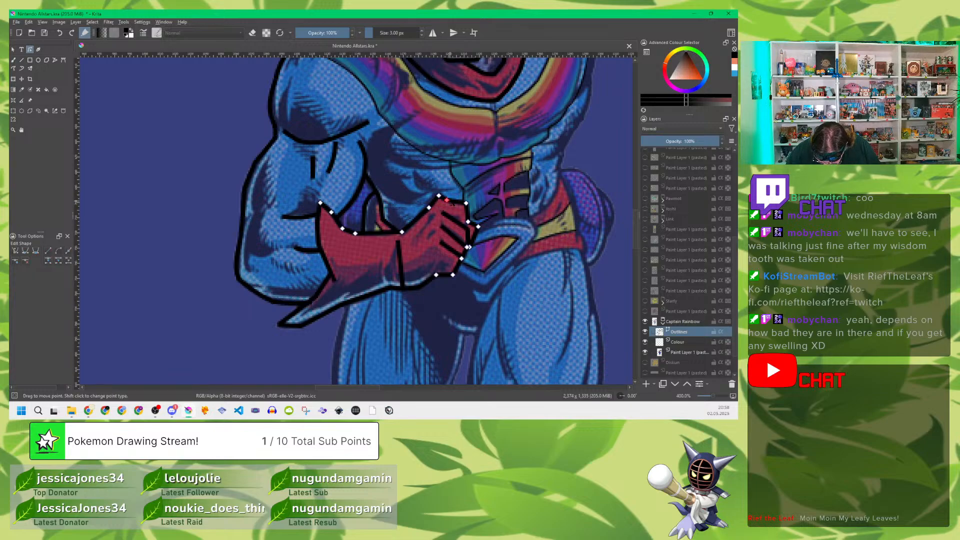
{"action": "left_click", "coordinate": [455, 205]}
{"action": "left_click", "coordinate": [466, 203]}
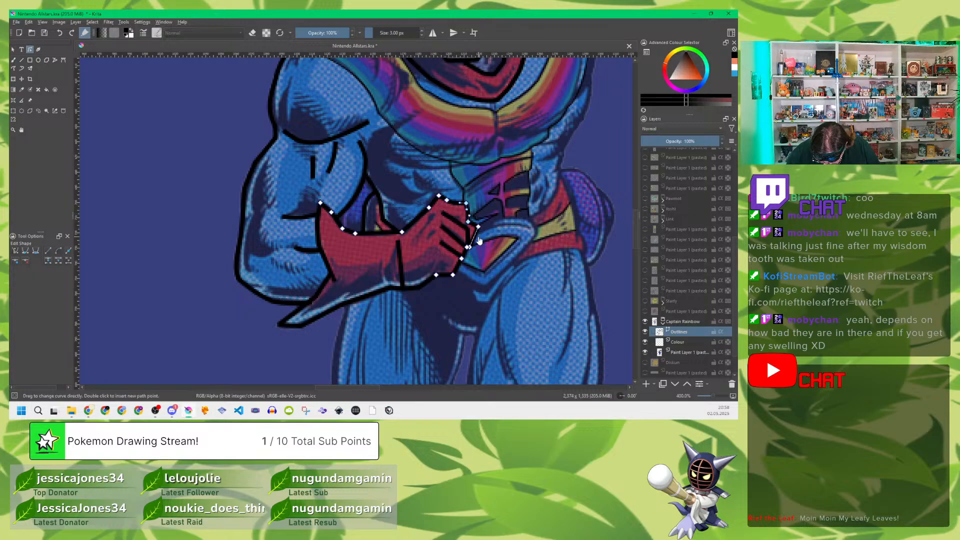
{"action": "left_click_drag", "start_coordinate": [475, 236], "coordinate": [476, 237]}
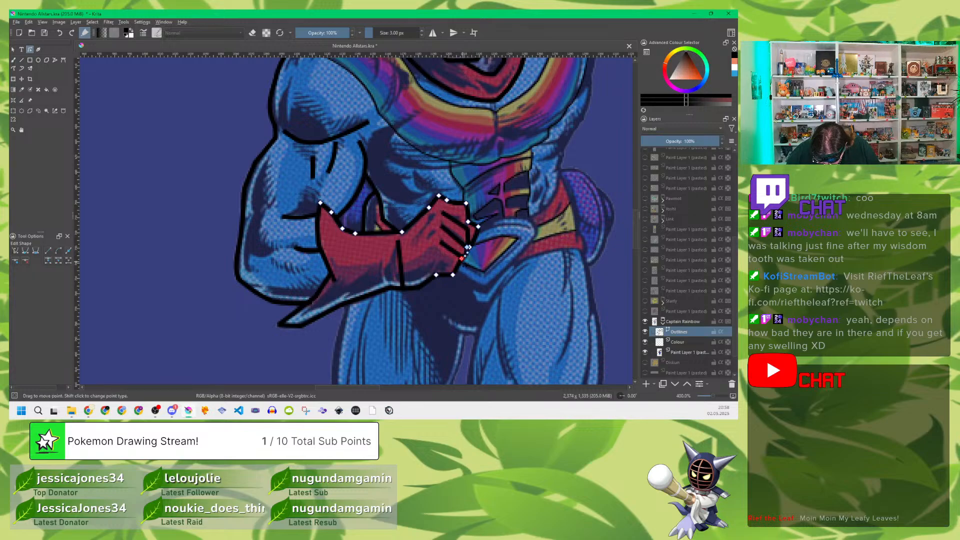
{"action": "left_click", "coordinate": [453, 275]}
{"action": "left_click", "coordinate": [445, 279]}
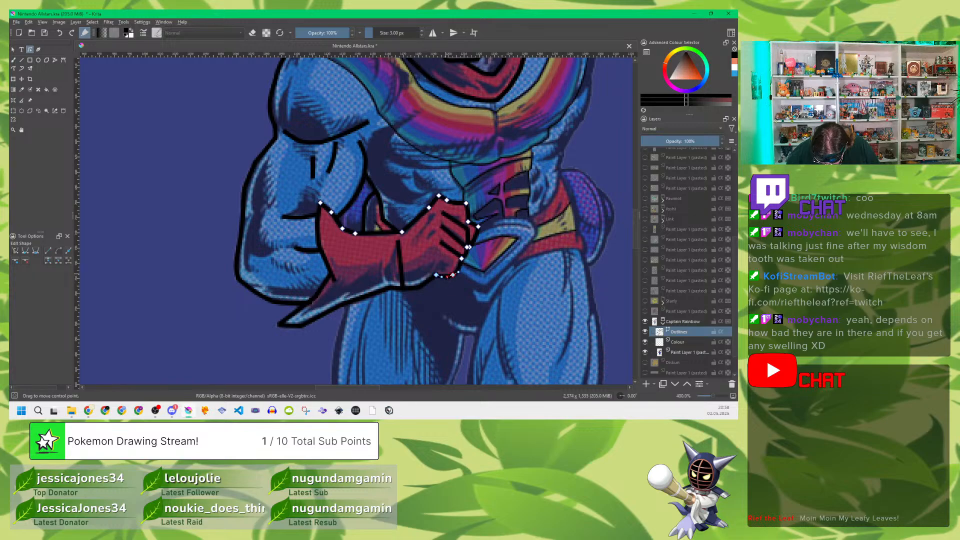
Step: Adjust the glove's underside path and bow the wrist crease toward the cuff
{"action": "left_click", "coordinate": [425, 287]}
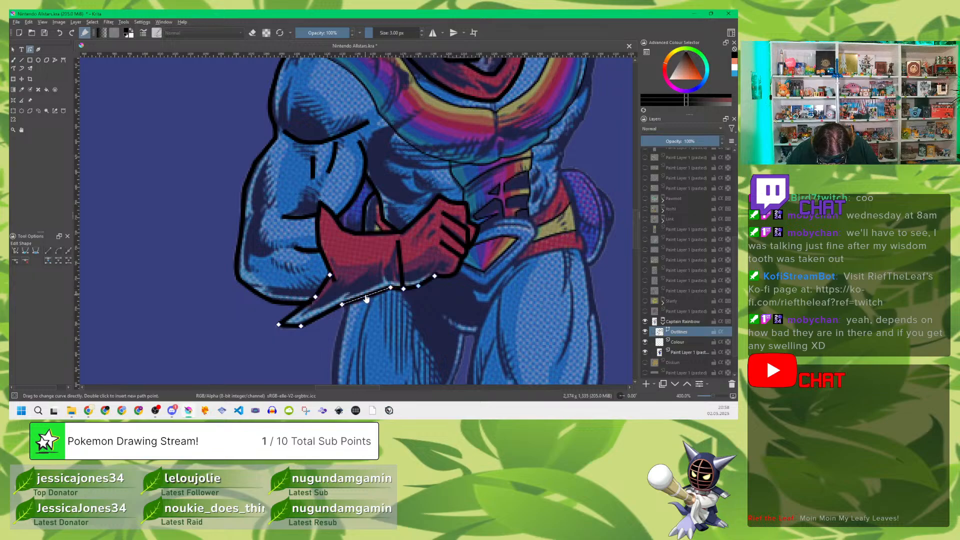
{"action": "left_click", "coordinate": [400, 265]}
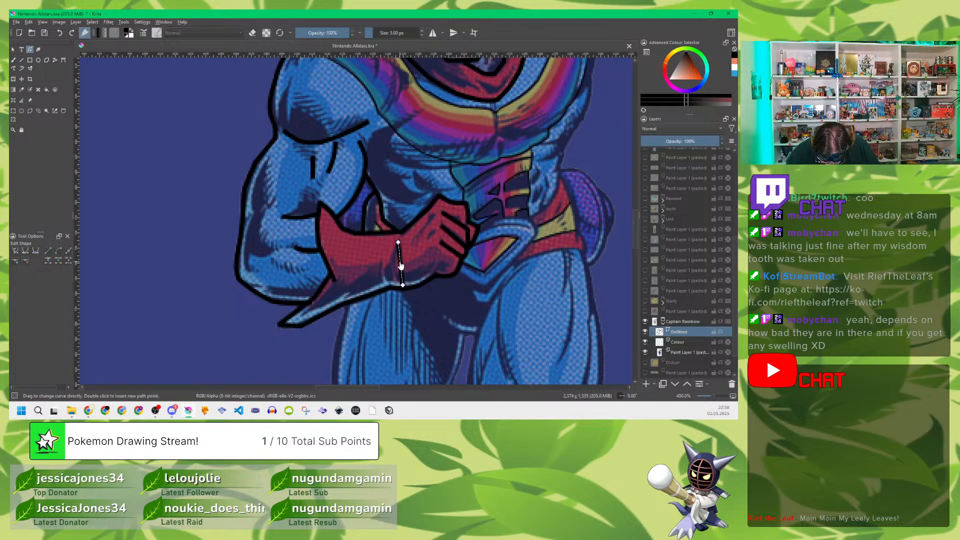
{"action": "left_click_drag", "start_coordinate": [401, 267], "coordinate": [396, 275]}
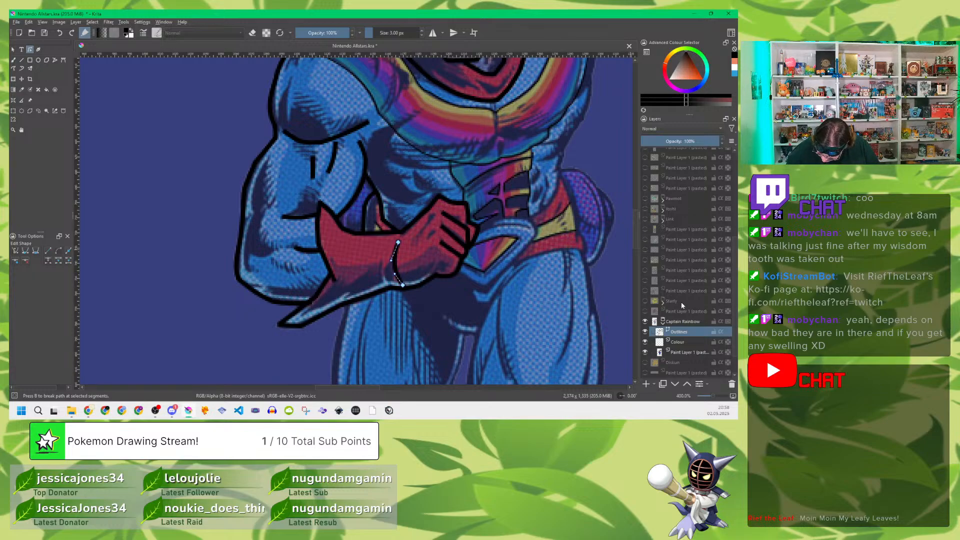
Step: Hide the reference paint layer to examine Captain Rainbow's outlines alone, and show it again
{"action": "left_click", "coordinate": [645, 352]}
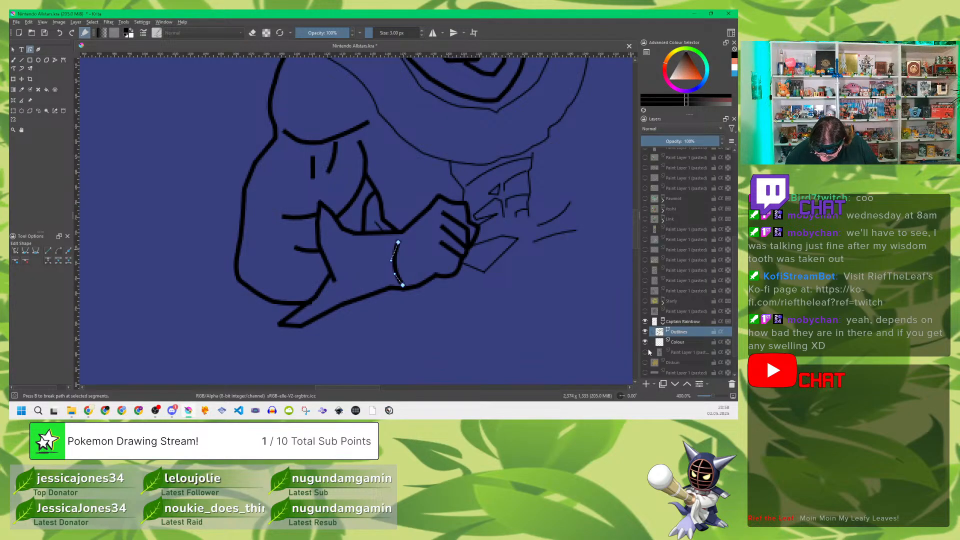
{"action": "left_click", "coordinate": [646, 352]}
{"action": "mouse_move", "coordinate": [663, 304]}
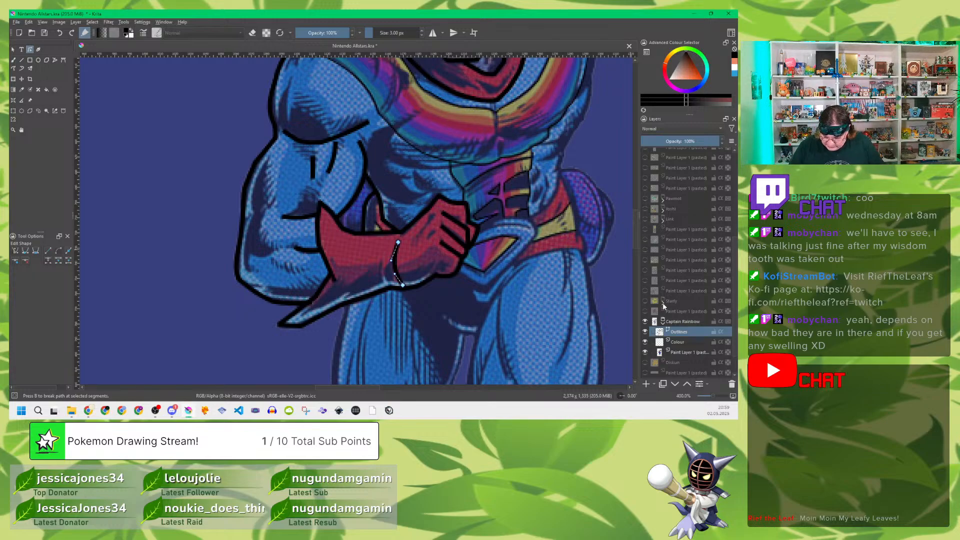
Step: Trace three muscle creases on the blue torso between the chest and the gloved fist
{"action": "left_click_drag", "start_coordinate": [579, 152], "coordinate": [499, 232]}
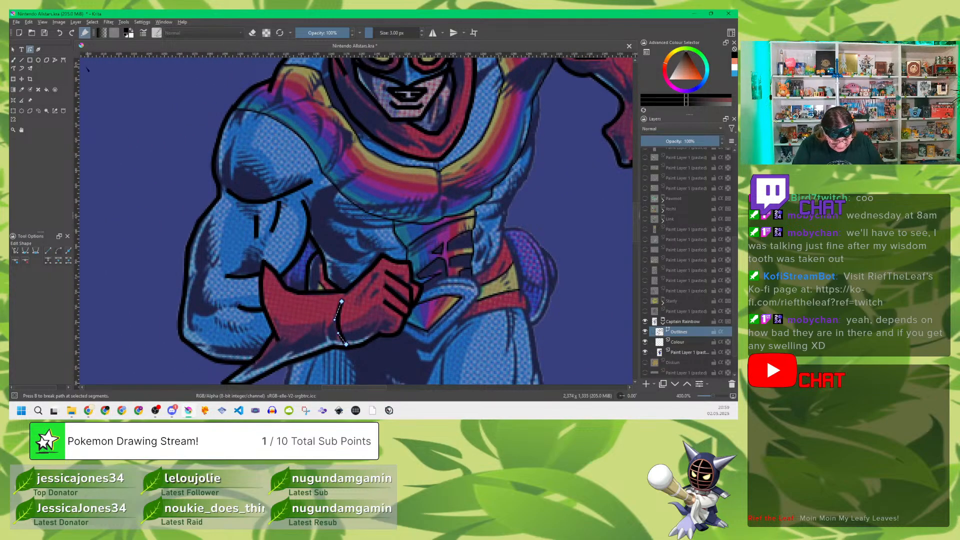
{"action": "left_click", "coordinate": [55, 60]}
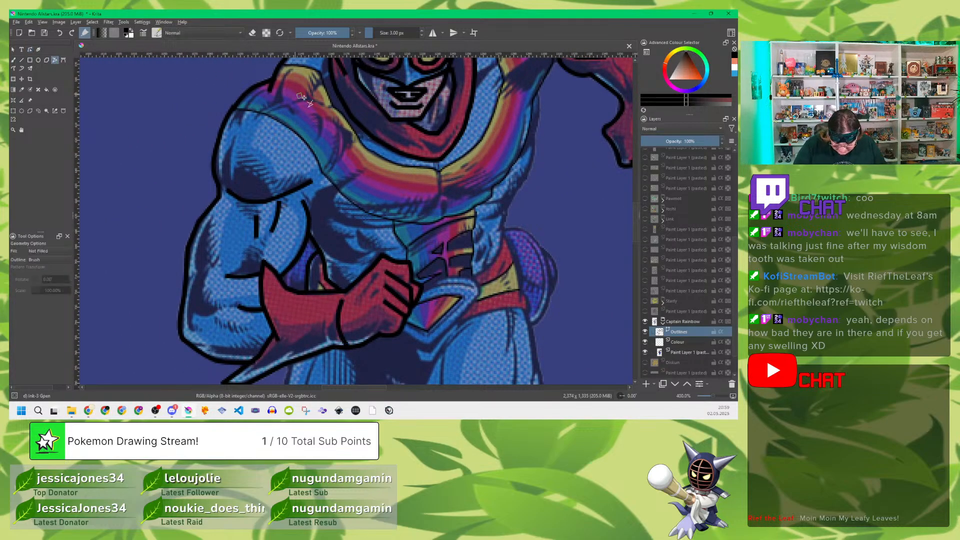
{"action": "left_click", "coordinate": [394, 229]}
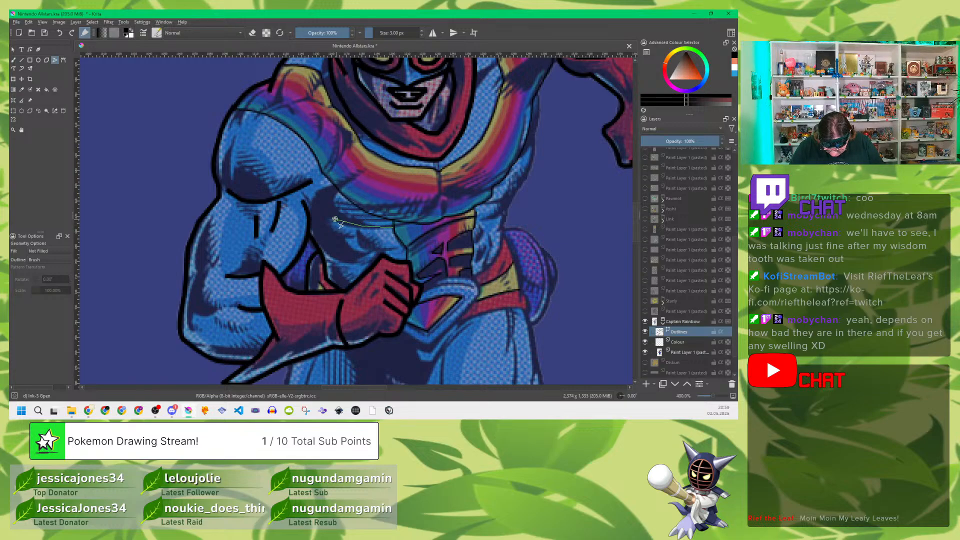
{"action": "double_click", "coordinate": [326, 214]}
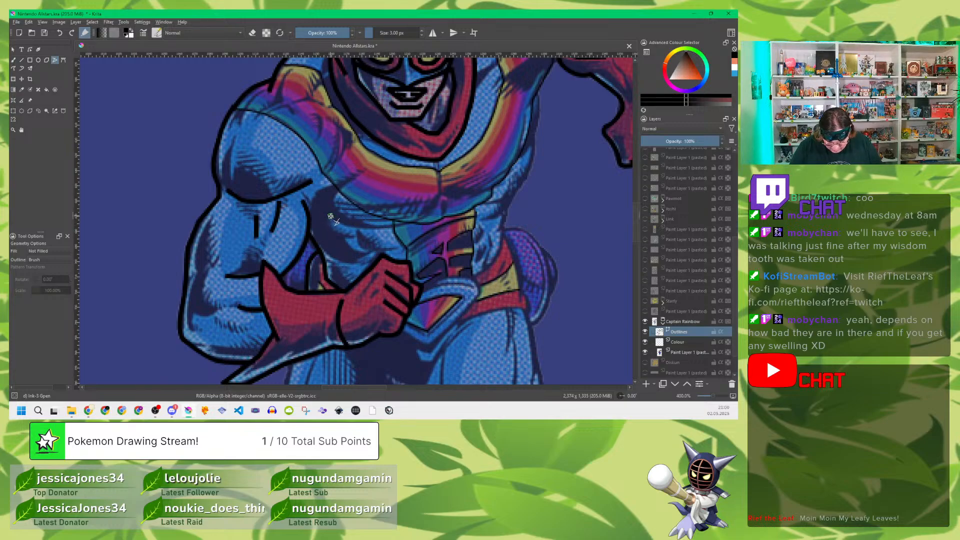
{"action": "left_click", "coordinate": [396, 249]}
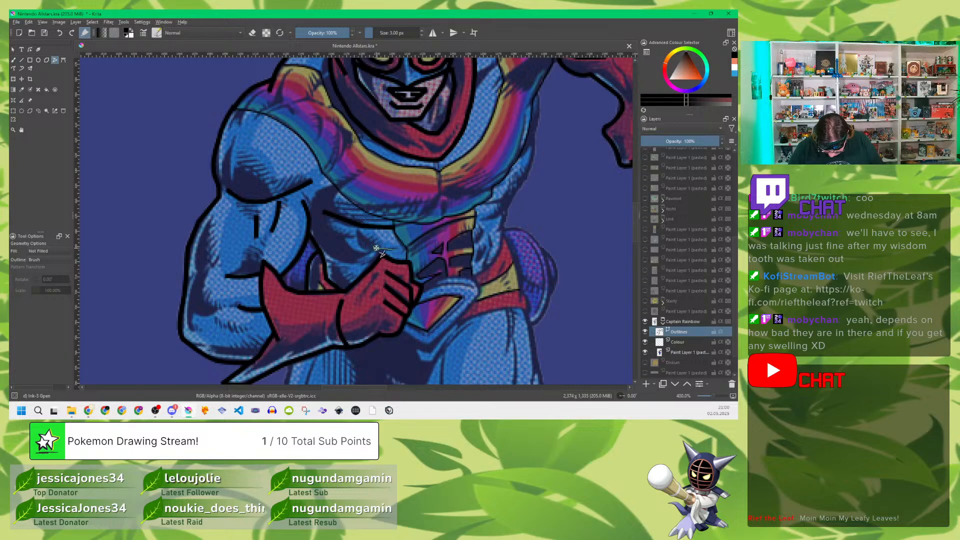
{"action": "left_click", "coordinate": [368, 251]}
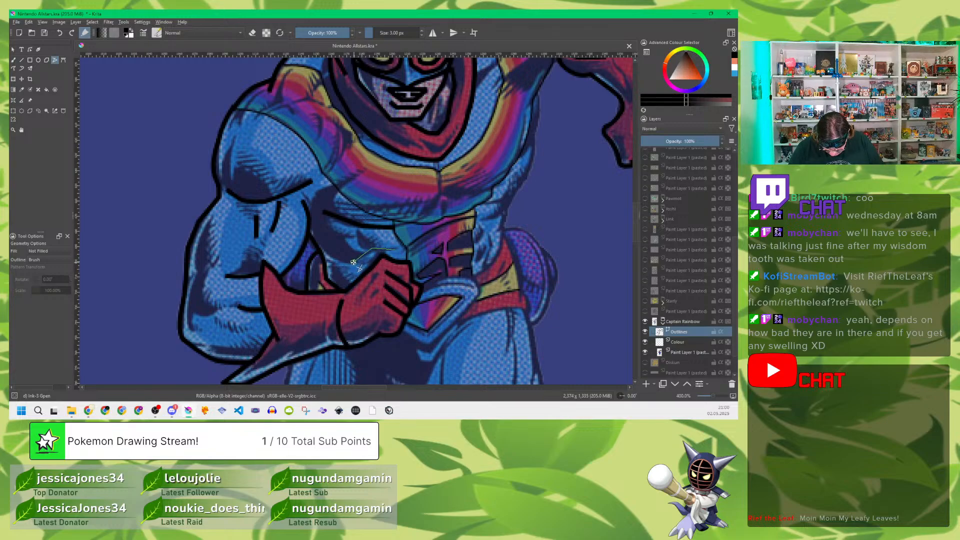
{"action": "double_click", "coordinate": [353, 262]}
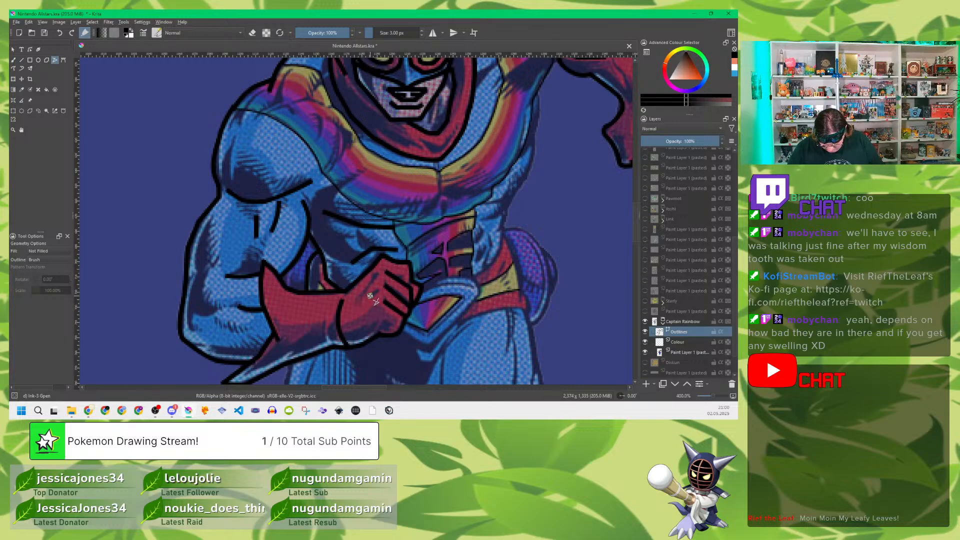
{"action": "left_click", "coordinate": [351, 237]}
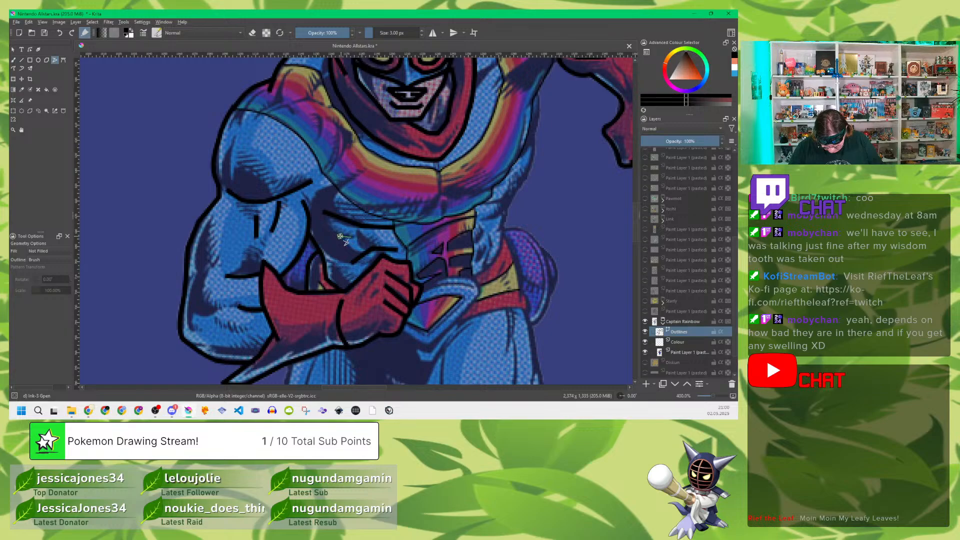
{"action": "double_click", "coordinate": [326, 229]}
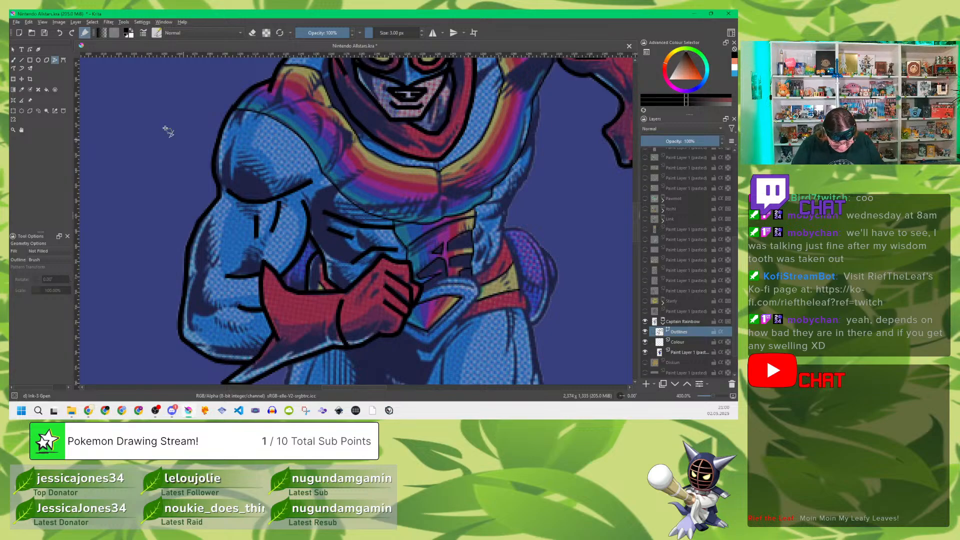
Step: Bend the torso muscle creases above the fist into curves that follow the reference
{"action": "left_click", "coordinate": [30, 49]}
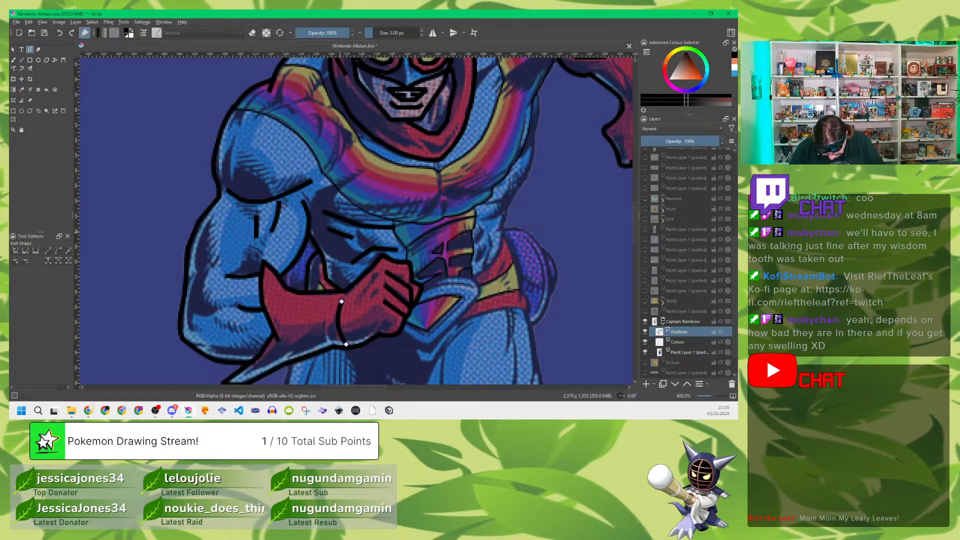
{"action": "left_click", "coordinate": [339, 235]}
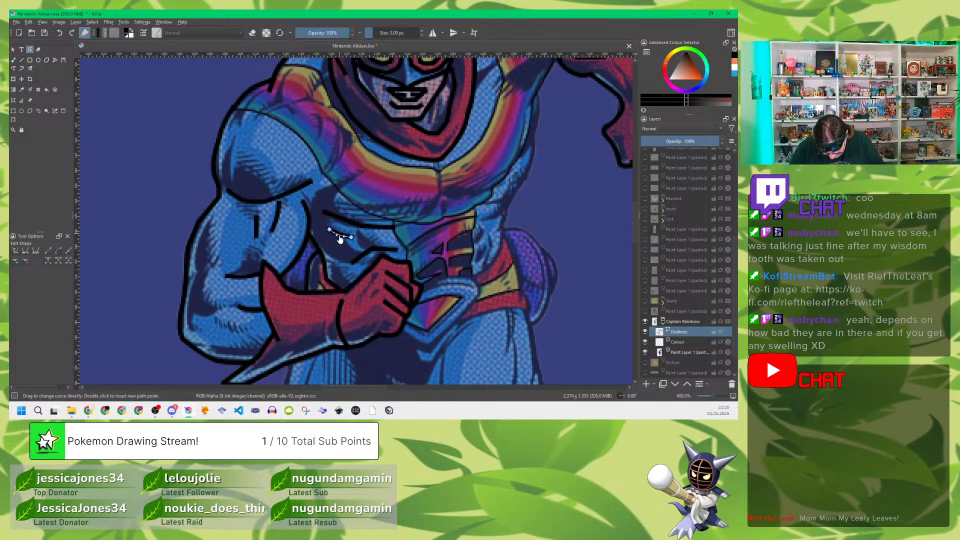
{"action": "left_click", "coordinate": [339, 236]}
{"action": "mouse_move", "coordinate": [330, 230]}
{"action": "left_mouse_down"}
{"action": "mouse_move", "coordinate": [336, 219]}
{"action": "mouse_move", "coordinate": [385, 248]}
{"action": "left_mouse_up"}
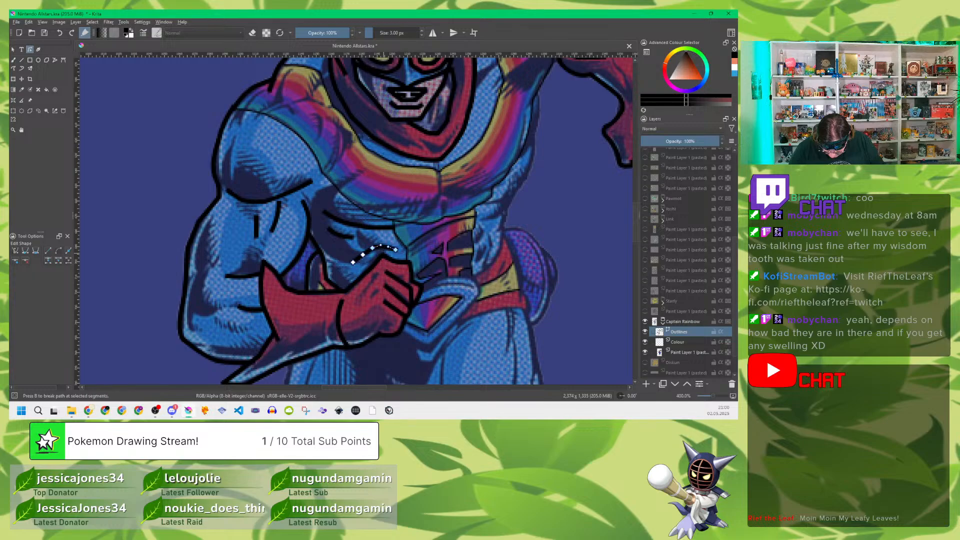
{"action": "key", "text": "Escape"}
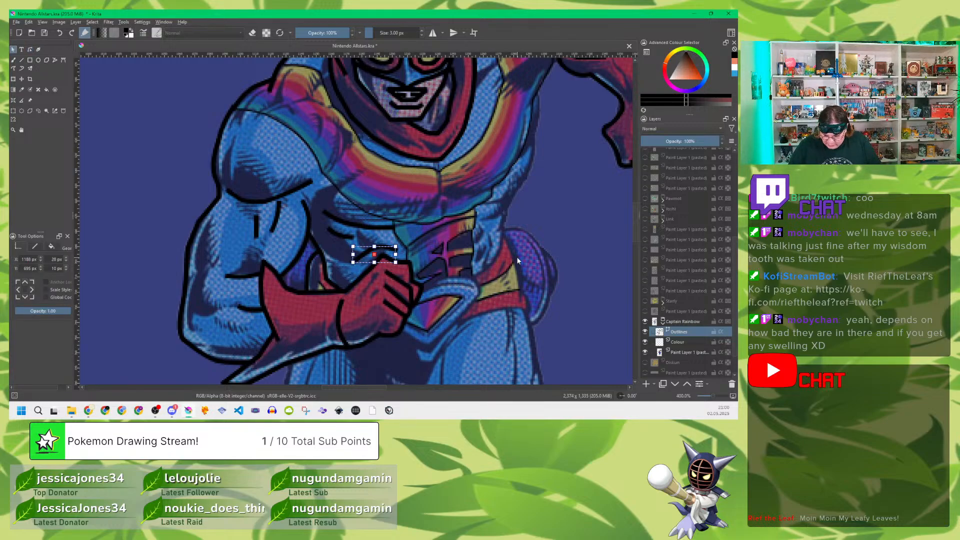
Step: Outline the torso's far side from below the raised arm through the waist and back along the belt's lower edge
{"action": "left_click_drag", "start_coordinate": [570, 184], "coordinate": [426, 301]}
{"action": "mouse_move", "coordinate": [523, 206]}
{"action": "left_mouse_down"}
{"action": "mouse_move", "coordinate": [492, 236]}
{"action": "mouse_move", "coordinate": [526, 195]}
{"action": "left_mouse_up"}
{"action": "left_click_drag", "start_coordinate": [439, 320], "coordinate": [466, 241]}
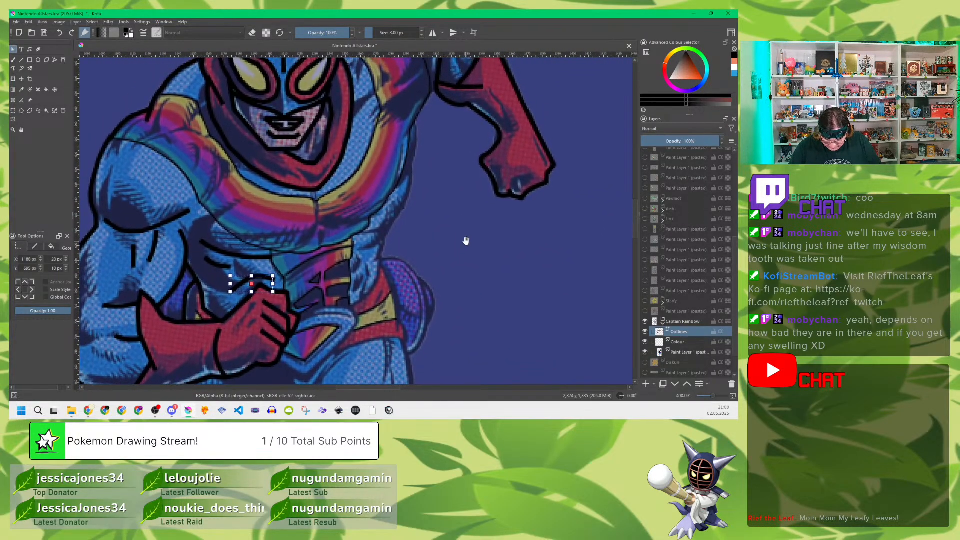
{"action": "left_click", "coordinate": [55, 59]}
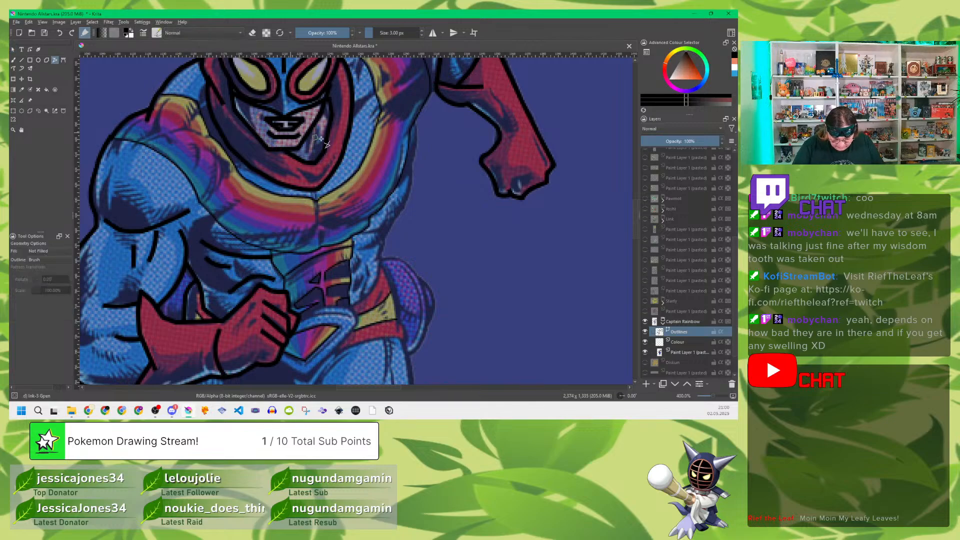
{"action": "left_click", "coordinate": [416, 122]}
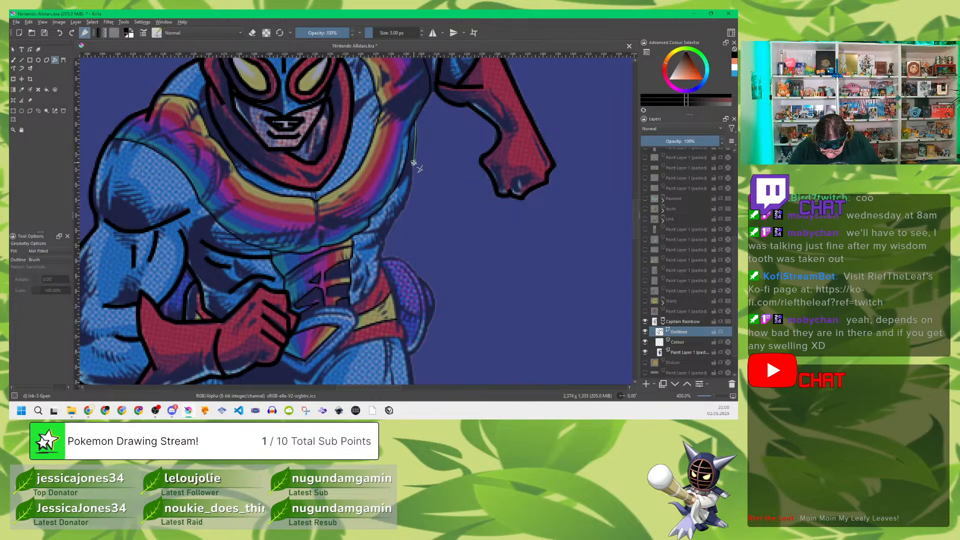
{"action": "left_click", "coordinate": [411, 187]}
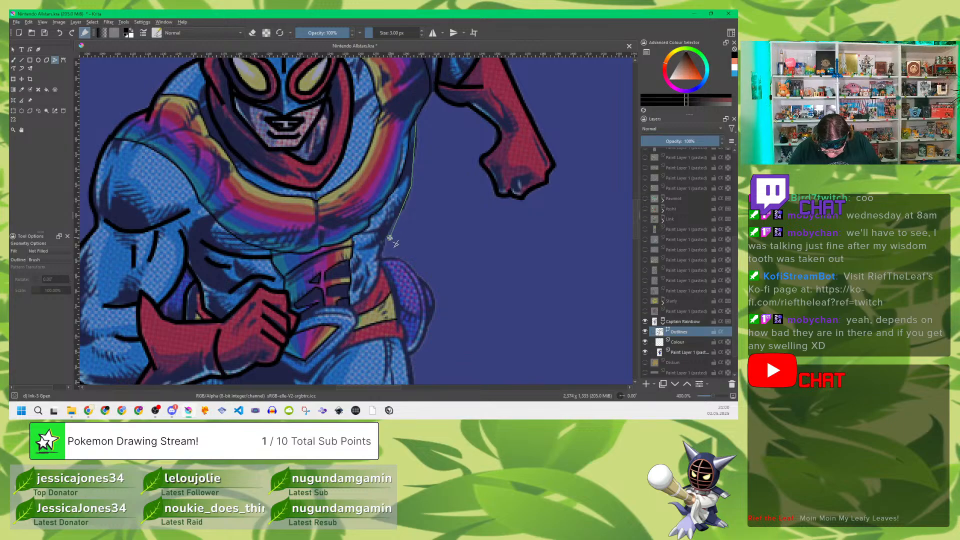
{"action": "left_click", "coordinate": [380, 257]}
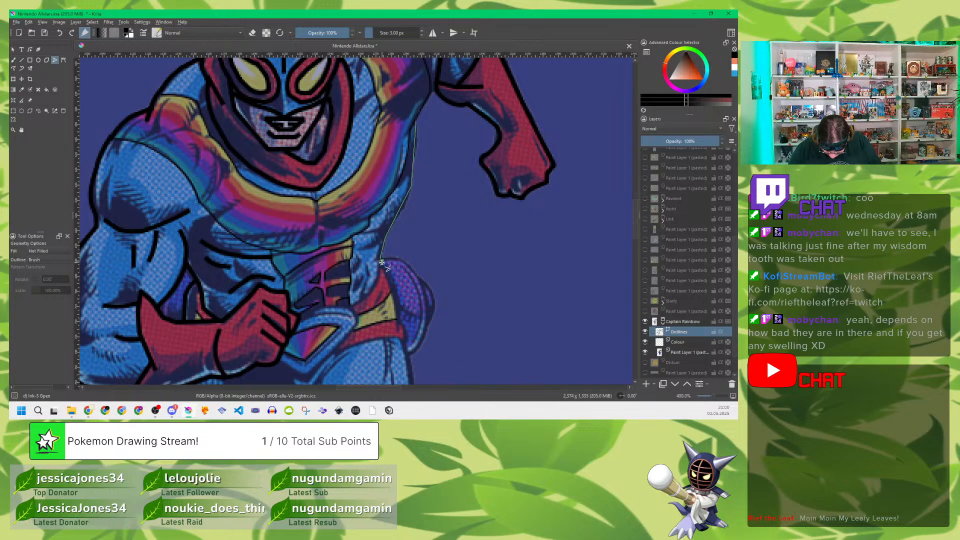
{"action": "left_click", "coordinate": [404, 339]}
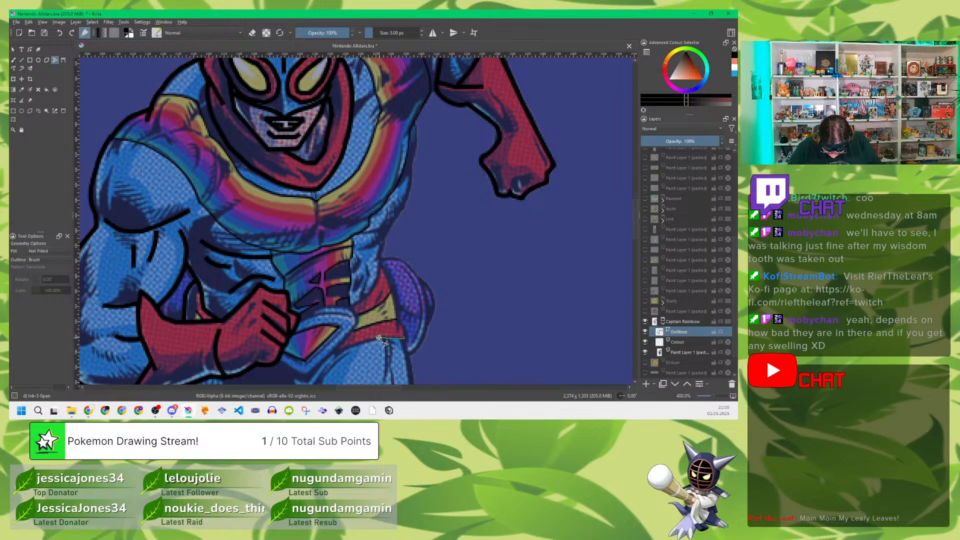
{"action": "double_click", "coordinate": [339, 348]}
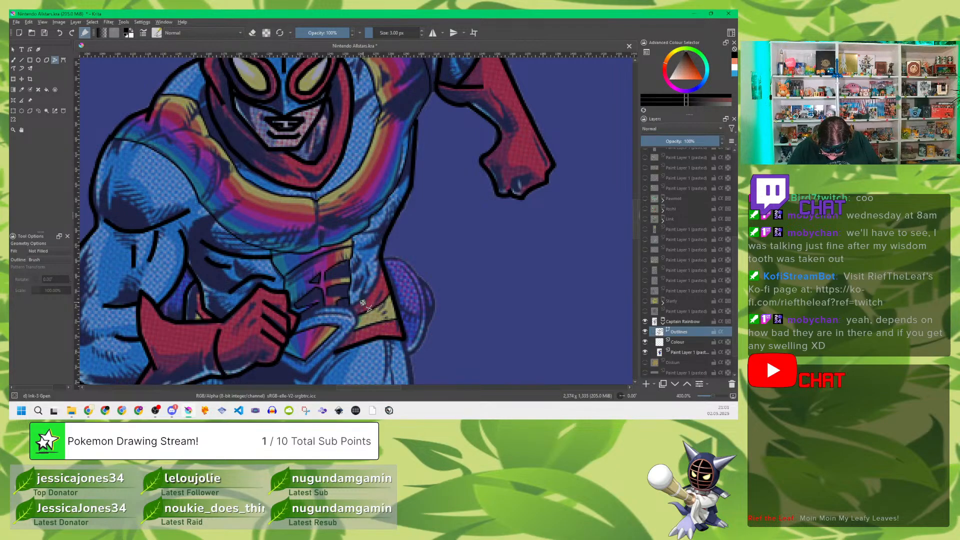
Step: Outline the belt buckle's outer rim beside the fist and the red belt's upper edge next to it
{"action": "left_click", "coordinate": [301, 316]}
{"action": "left_click", "coordinate": [326, 307]}
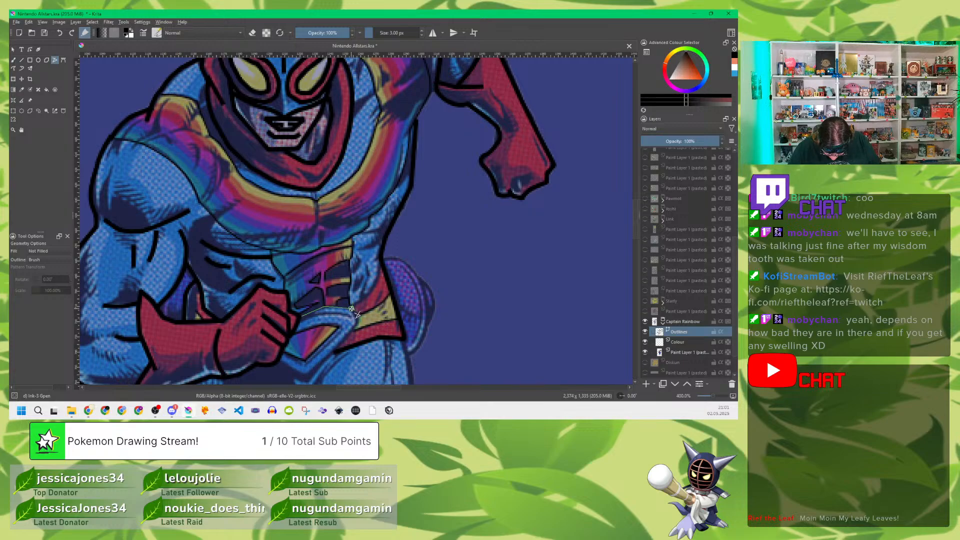
{"action": "left_click", "coordinate": [354, 311]}
{"action": "left_click", "coordinate": [348, 333]}
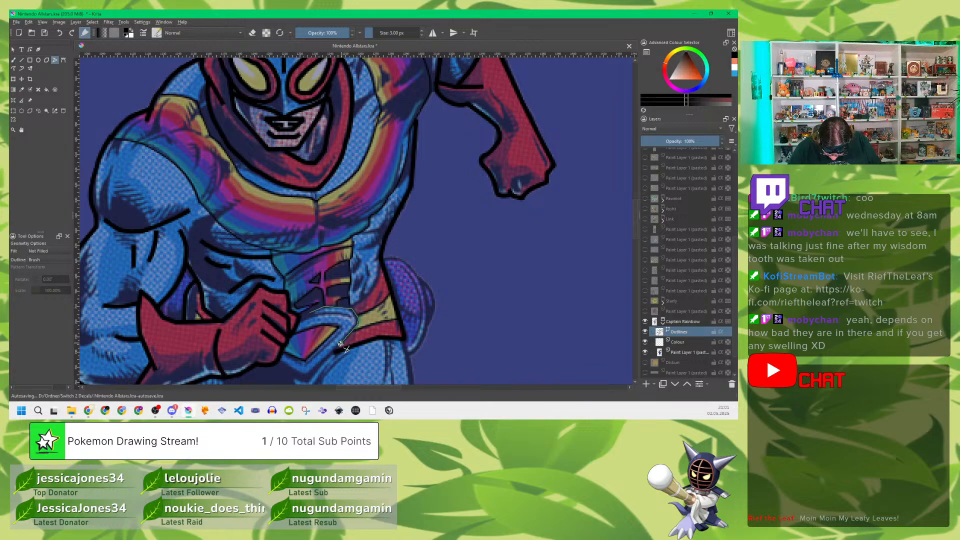
{"action": "left_click", "coordinate": [307, 374]}
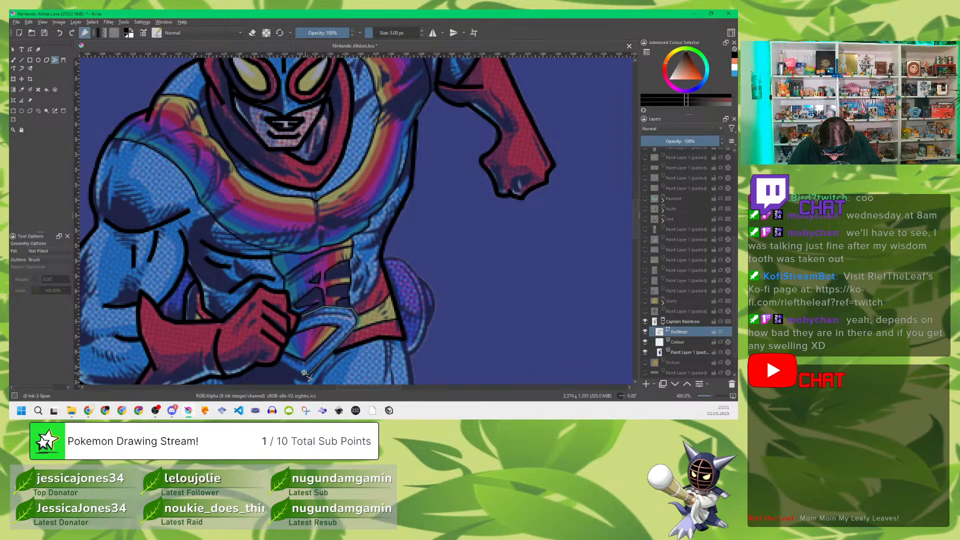
{"action": "double_click", "coordinate": [281, 361]}
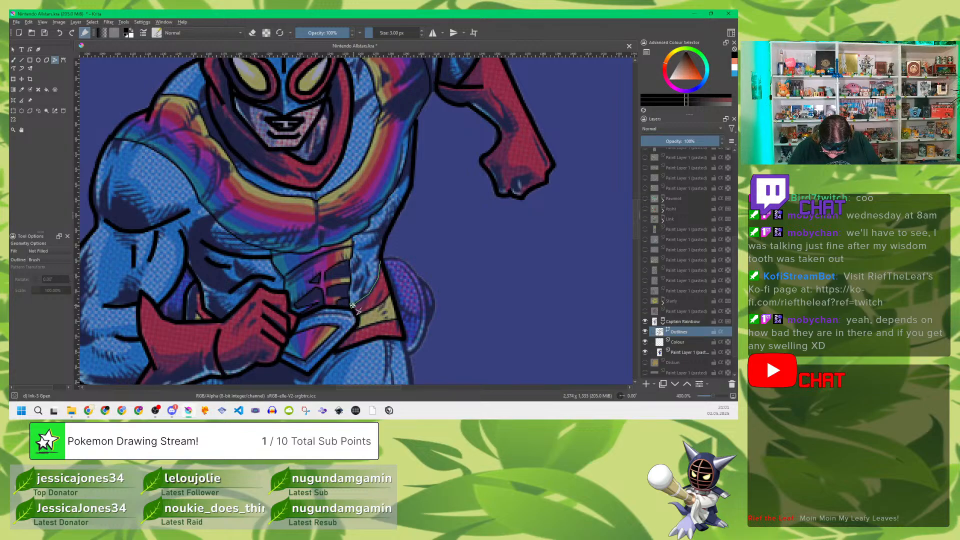
{"action": "key", "text": "Escape"}
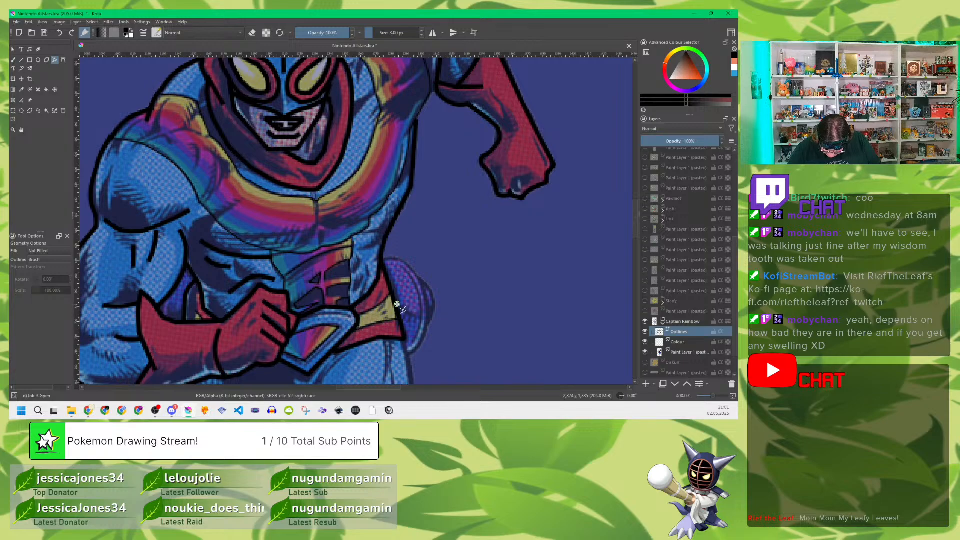
Step: Trace the crease under the chest's far side and the muscle line beside the abdomen
{"action": "left_click", "coordinate": [362, 231]}
{"action": "double_click", "coordinate": [388, 230]}
{"action": "left_click", "coordinate": [362, 249]}
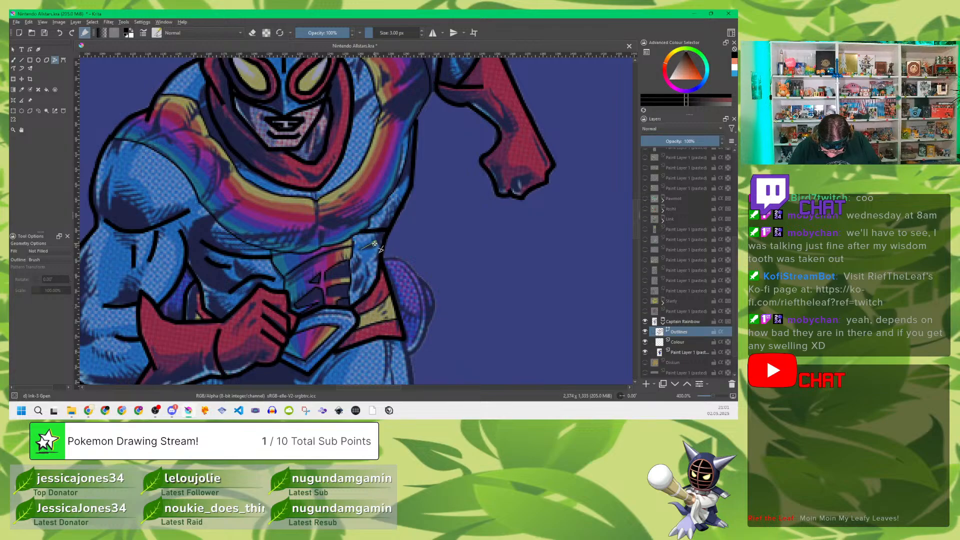
{"action": "left_click", "coordinate": [367, 282]}
{"action": "double_click", "coordinate": [362, 301]}
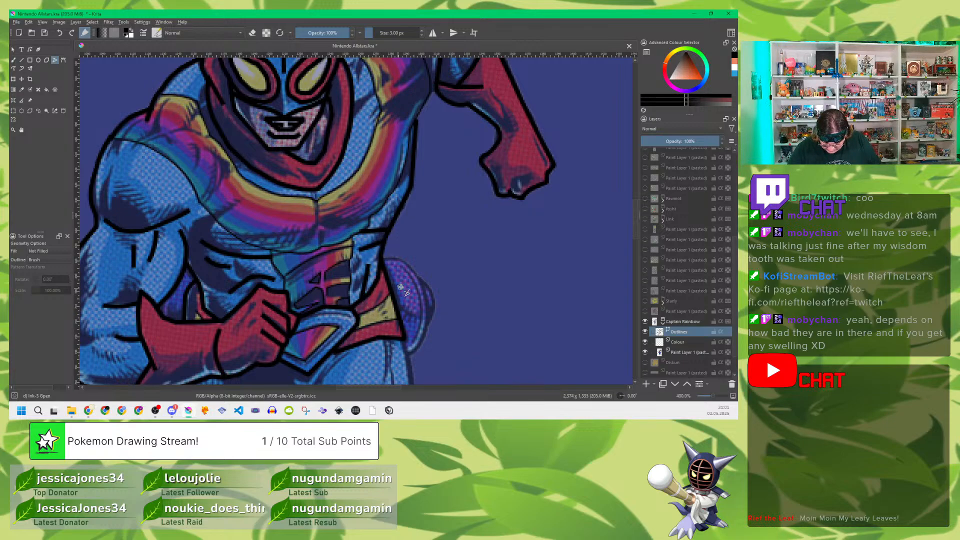
Step: Curve the torso's far-side outline along the ribs and down the waist to the belt
{"action": "left_click", "coordinate": [30, 49]}
{"action": "left_click", "coordinate": [415, 161]}
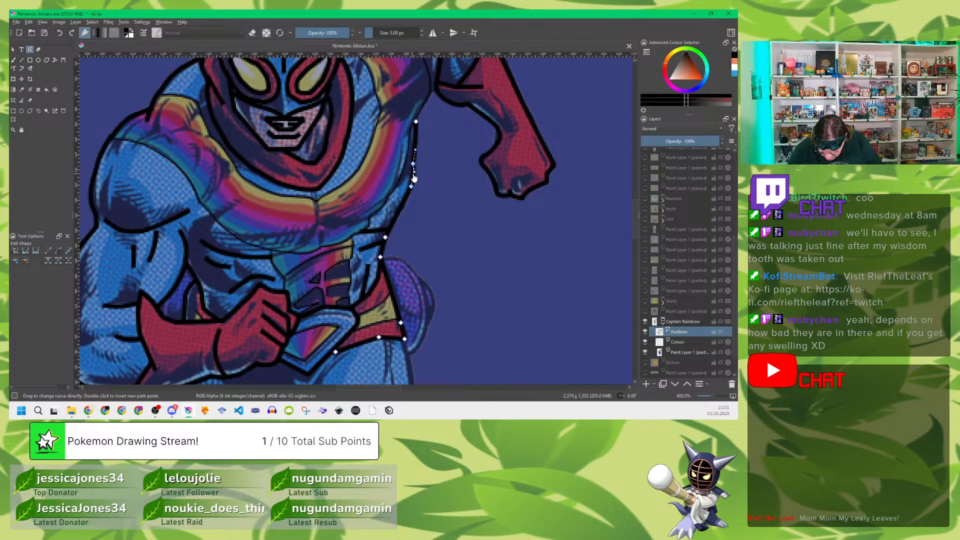
{"action": "left_click_drag", "start_coordinate": [400, 211], "coordinate": [404, 216]}
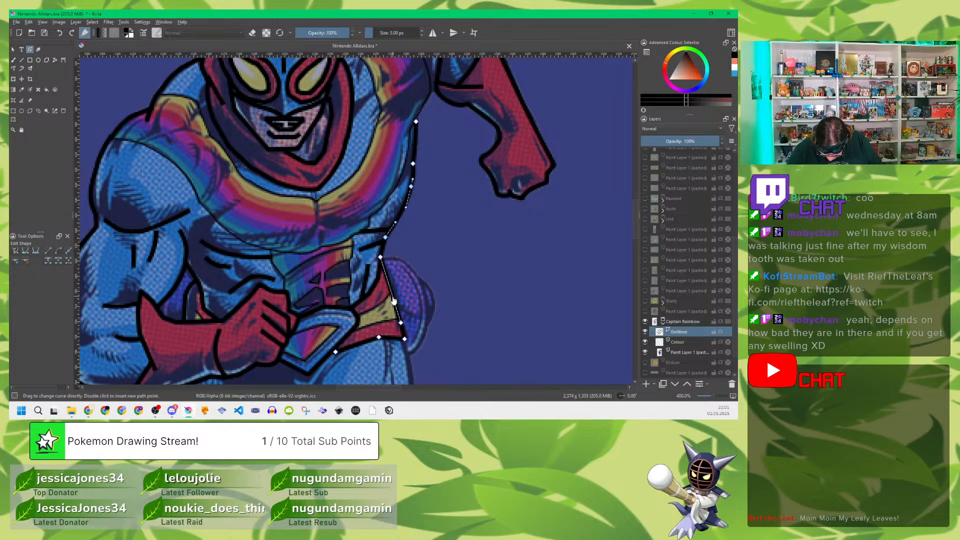
{"action": "left_click_drag", "start_coordinate": [393, 301], "coordinate": [395, 301]}
Step: Curve the muscle line beside the abdomen and the crease under the chest's far side
{"action": "left_click", "coordinate": [366, 281]}
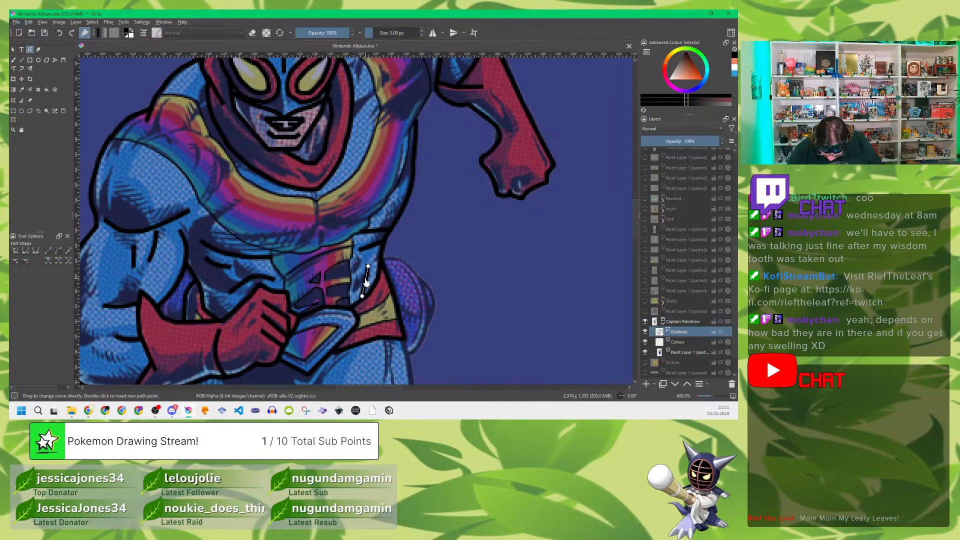
{"action": "left_click_drag", "start_coordinate": [366, 281], "coordinate": [375, 237]}
{"action": "left_click", "coordinate": [372, 249]}
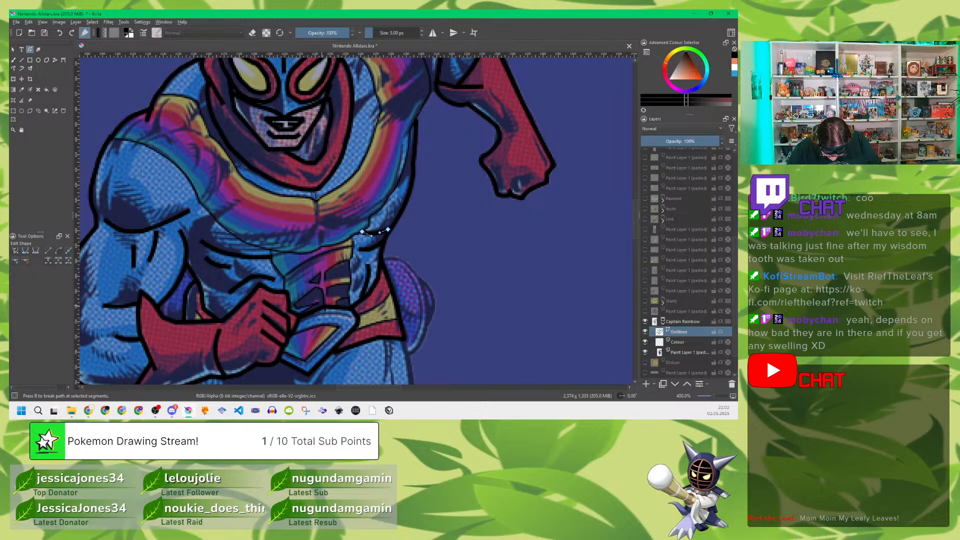
Step: Round the upper edge of the belt buckle's outline into a smooth arc
{"action": "left_click", "coordinate": [314, 314]}
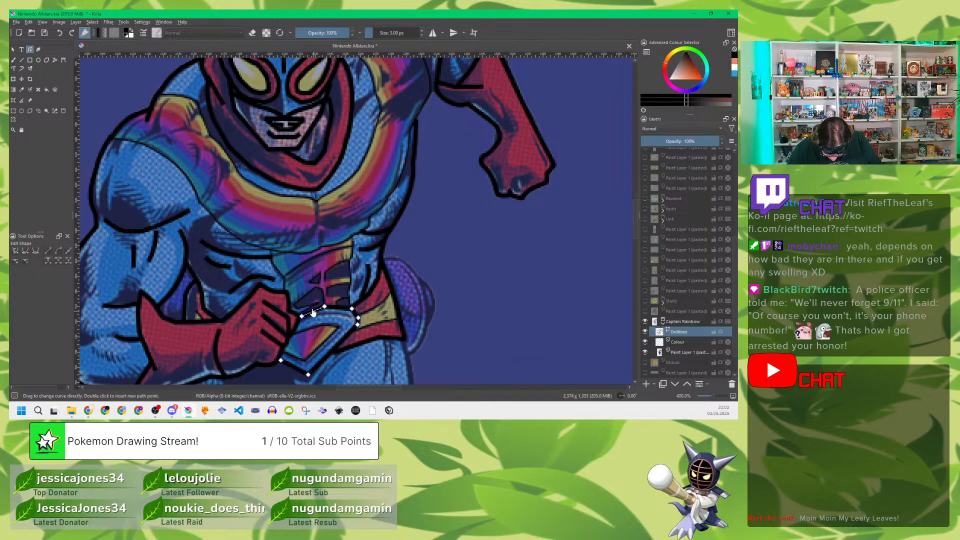
{"action": "left_click", "coordinate": [339, 310]}
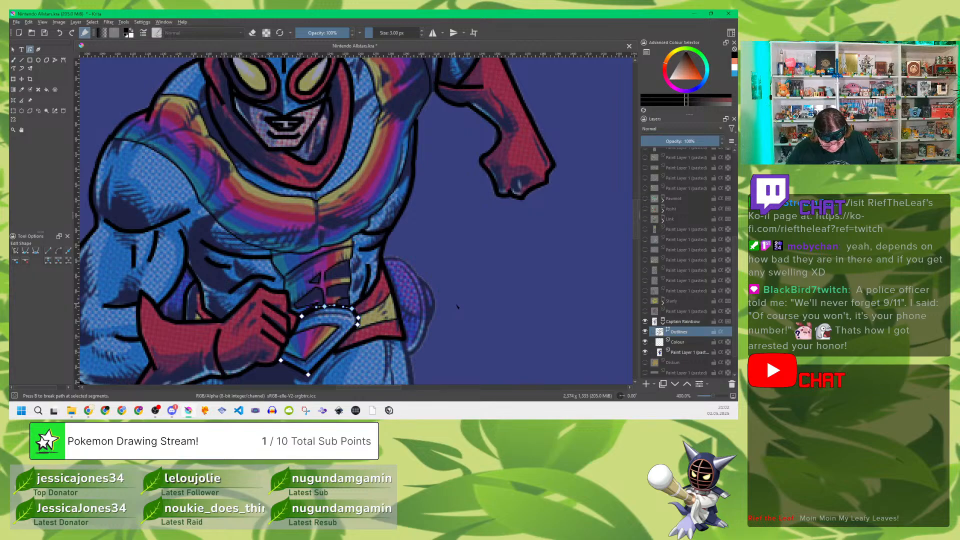
{"action": "scroll", "coordinate": [440, 320], "scroll_direction": "down", "scroll_amount": 5}
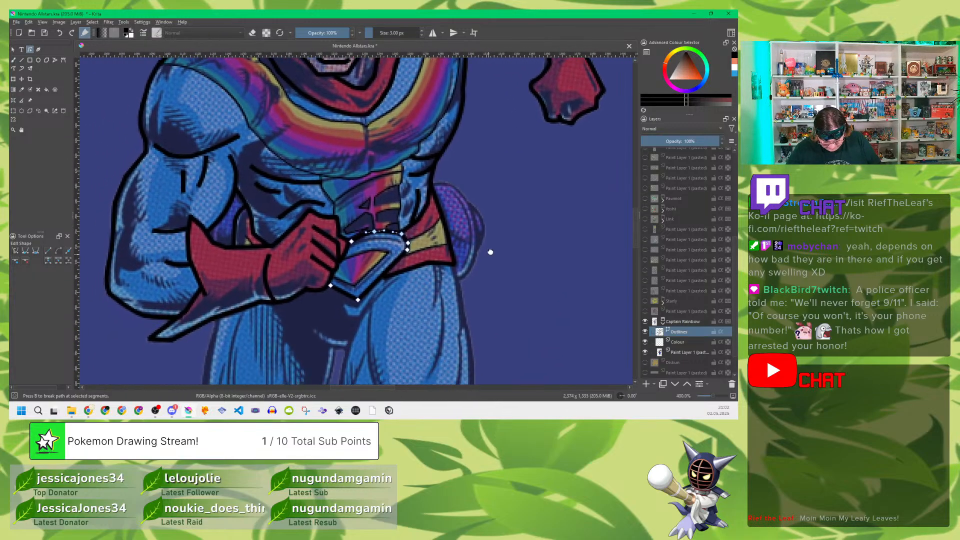
{"action": "left_click_drag", "start_coordinate": [483, 260], "coordinate": [421, 276]}
{"action": "left_click_drag", "start_coordinate": [428, 240], "coordinate": [464, 236]}
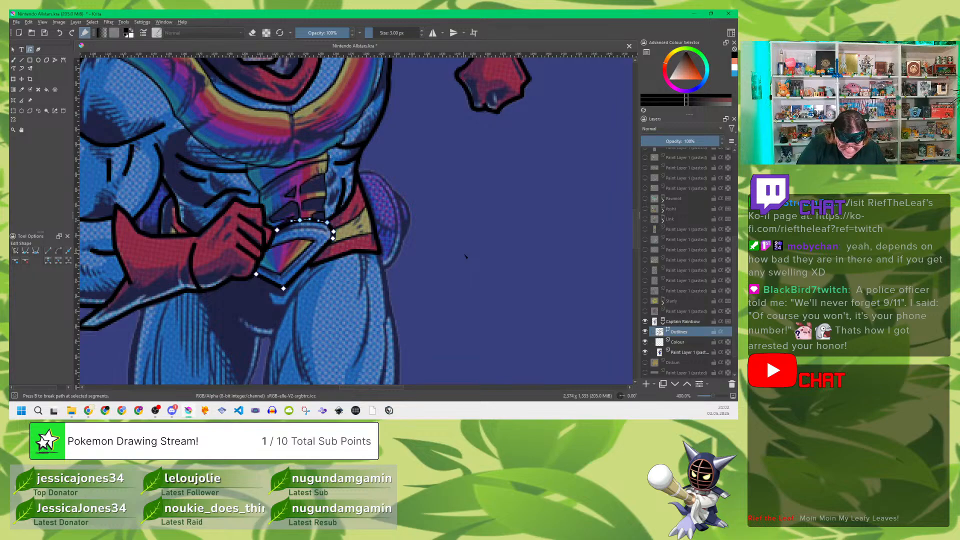
Step: Trace the outline of the purple shape behind the far hip, from the waist around to the belt's lower corner
{"action": "left_click", "coordinate": [55, 60]}
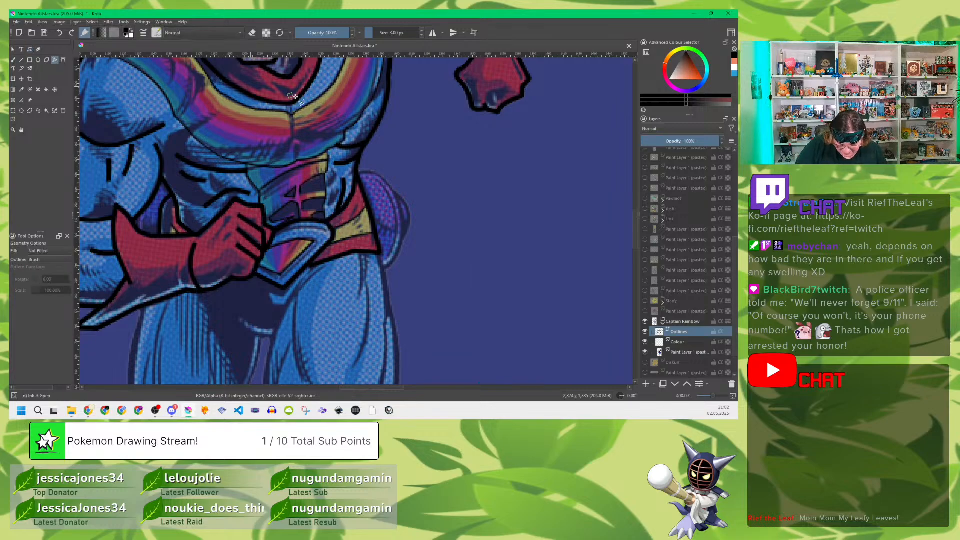
{"action": "left_click", "coordinate": [360, 172]}
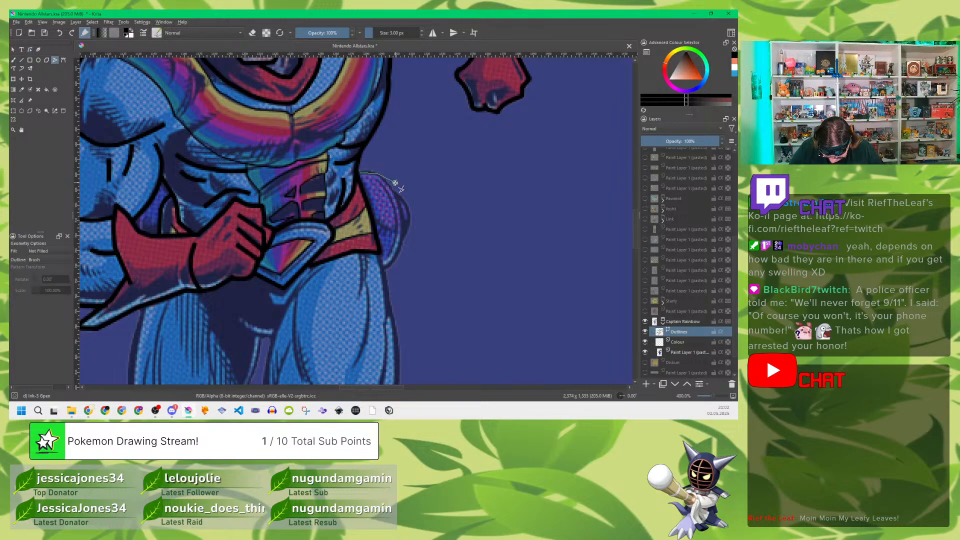
{"action": "left_click_drag", "start_coordinate": [402, 213], "coordinate": [404, 248]}
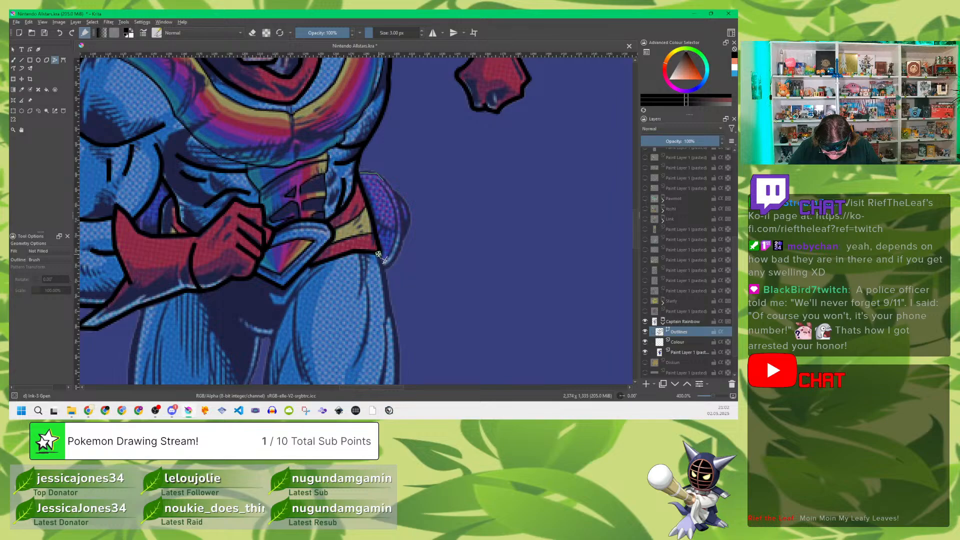
{"action": "double_click", "coordinate": [378, 254]}
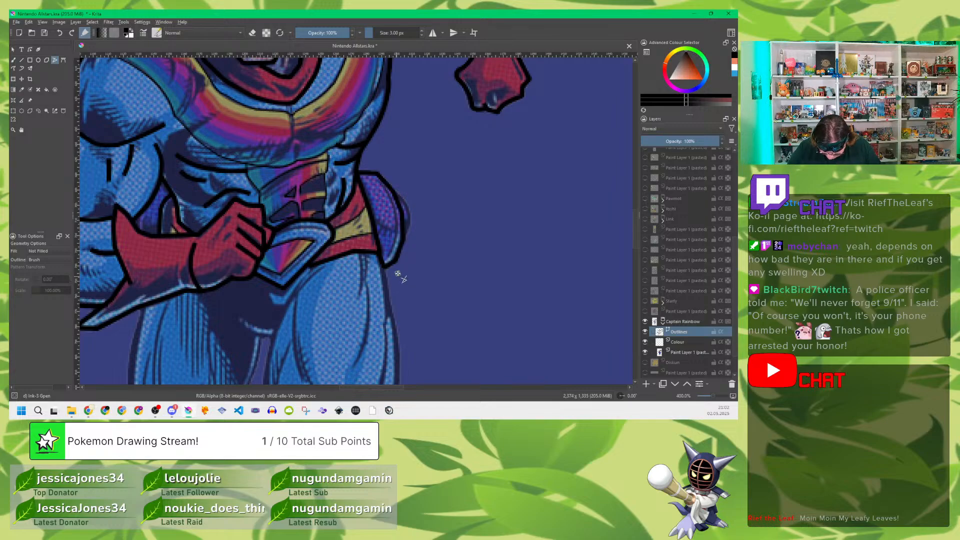
Step: Trace the outer bulge of the purple shape behind the far hip and the fold line inside it
{"action": "left_click", "coordinate": [398, 193]}
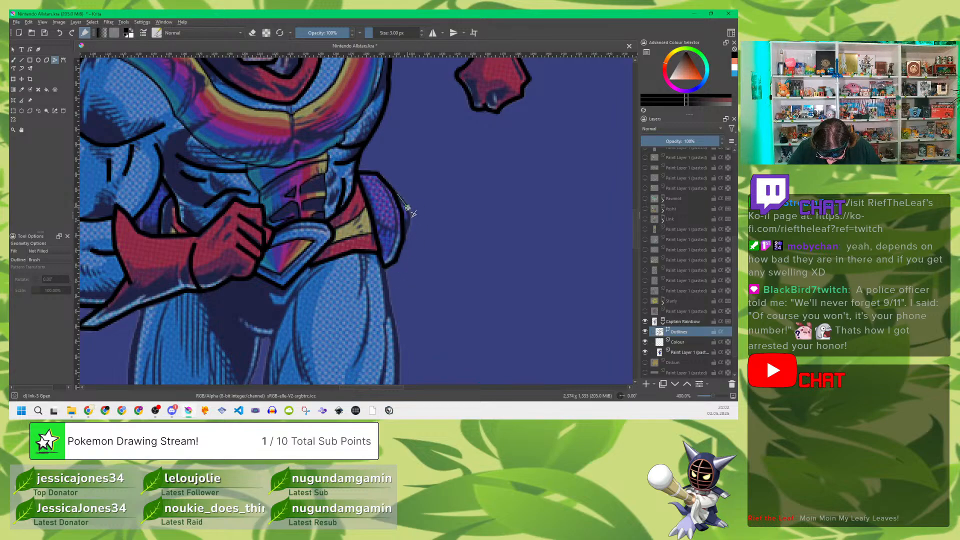
{"action": "left_click", "coordinate": [409, 210]}
{"action": "left_click", "coordinate": [411, 224]}
{"action": "double_click", "coordinate": [397, 255]}
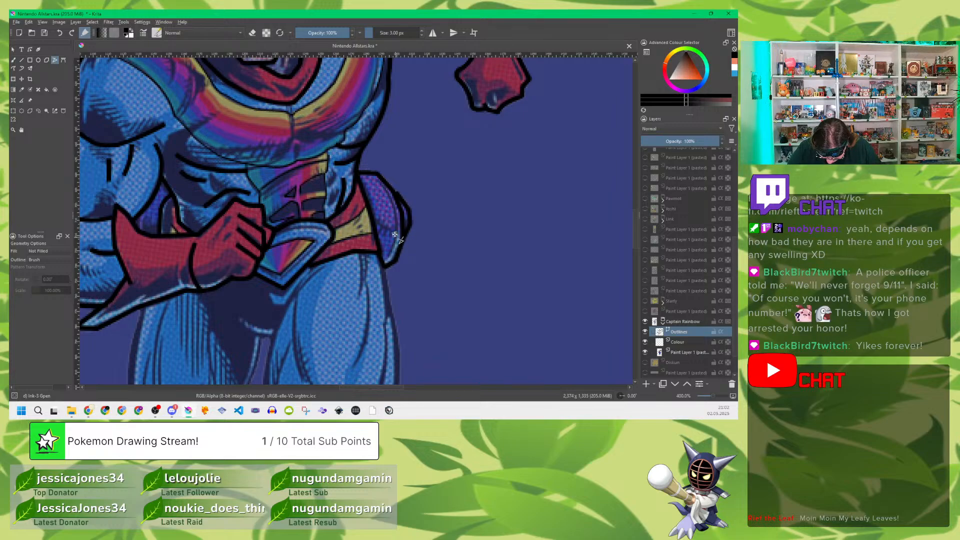
{"action": "mouse_move", "coordinate": [381, 183]}
{"action": "left_mouse_down"}
{"action": "mouse_move", "coordinate": [394, 210]}
{"action": "mouse_move", "coordinate": [387, 259]}
{"action": "left_mouse_up"}
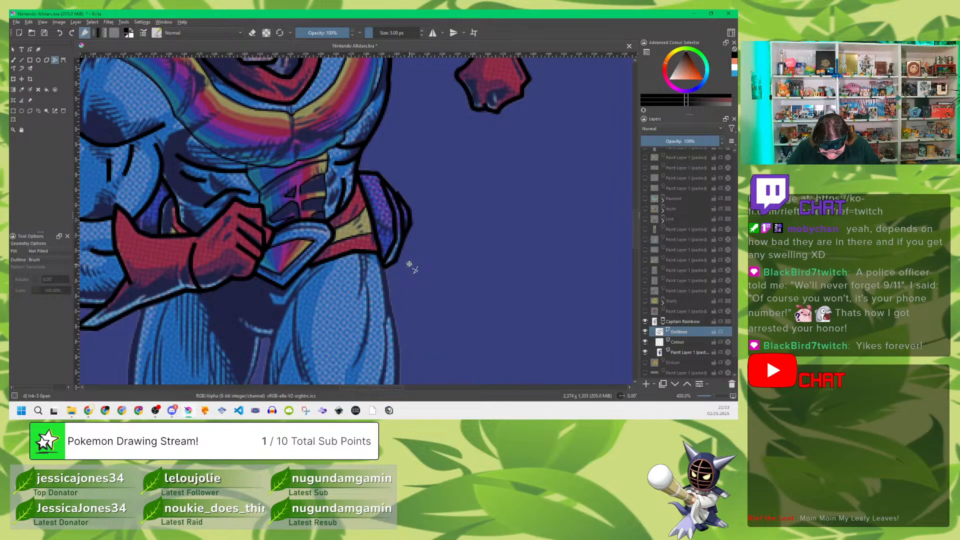
Step: Curve the outline, outer bulge and inner fold line of the purple shape behind the hip into smooth arcs
{"action": "left_click", "coordinate": [30, 49]}
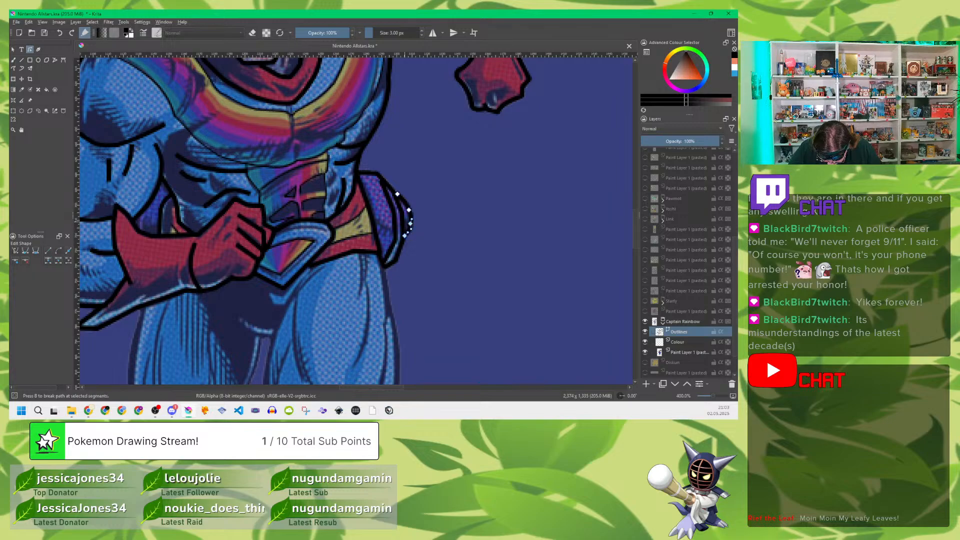
{"action": "left_click", "coordinate": [389, 205]}
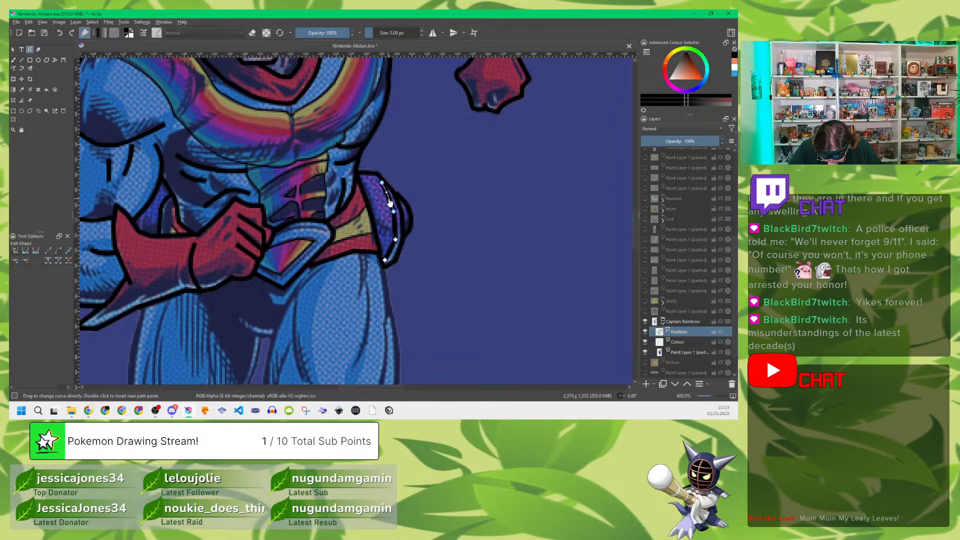
{"action": "left_click_drag", "start_coordinate": [390, 200], "coordinate": [403, 254]}
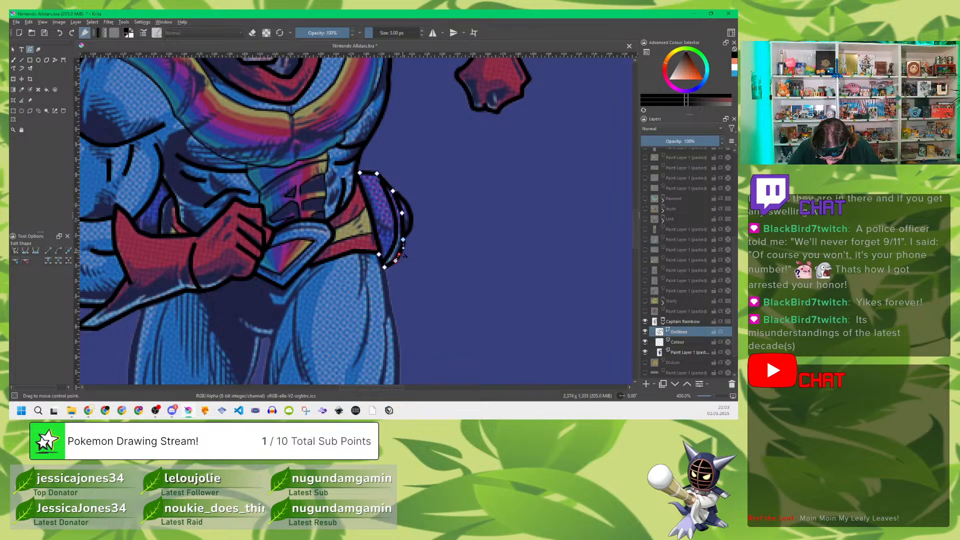
{"action": "key", "text": "Escape"}
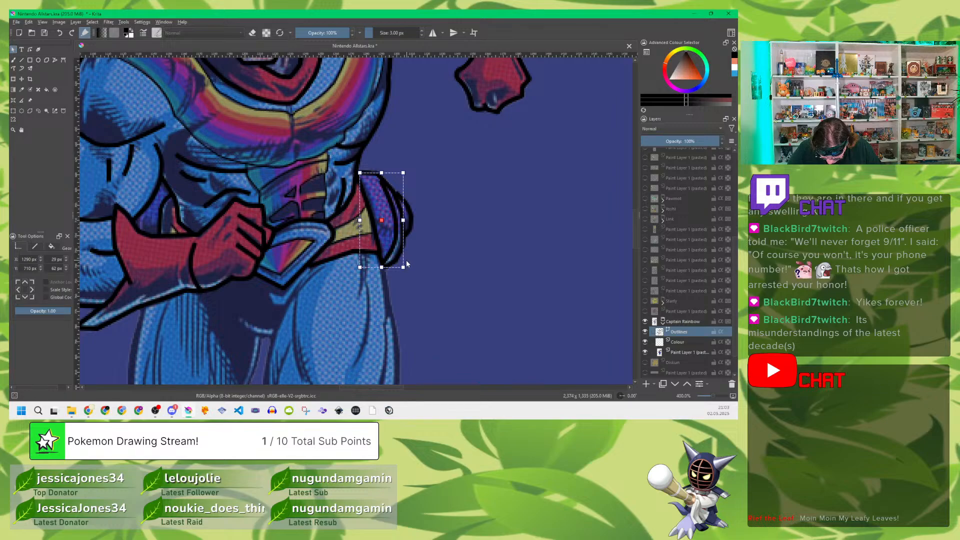
Step: Try to trace the short belt edge showing between the waist and the gloved forearm
{"action": "left_click", "coordinate": [57, 60]}
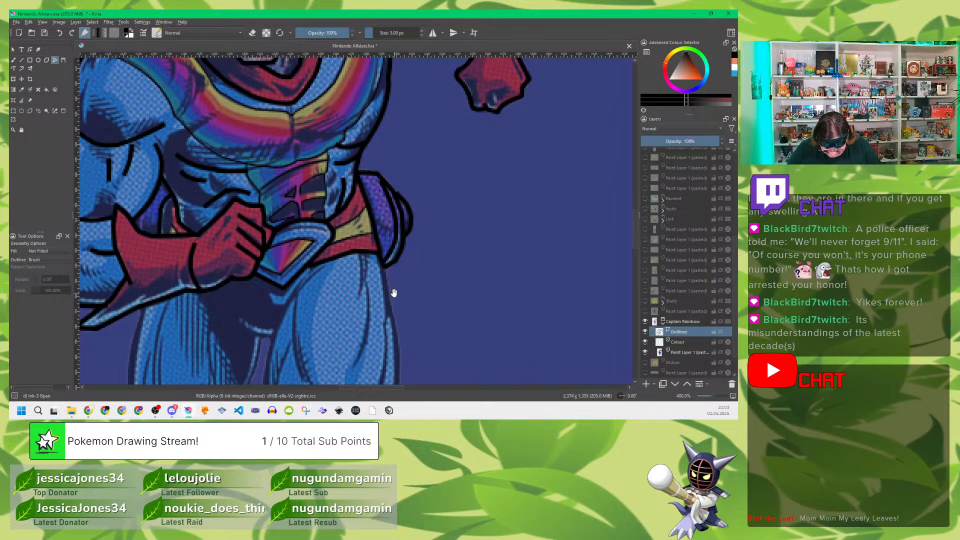
{"action": "left_click_drag", "start_coordinate": [391, 295], "coordinate": [459, 211]}
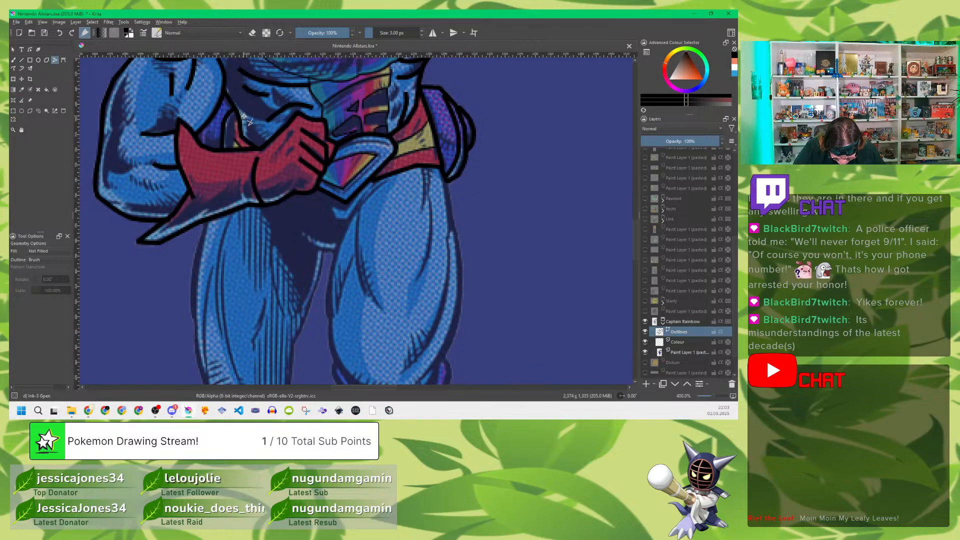
{"action": "left_click_drag", "start_coordinate": [237, 119], "coordinate": [233, 145]}
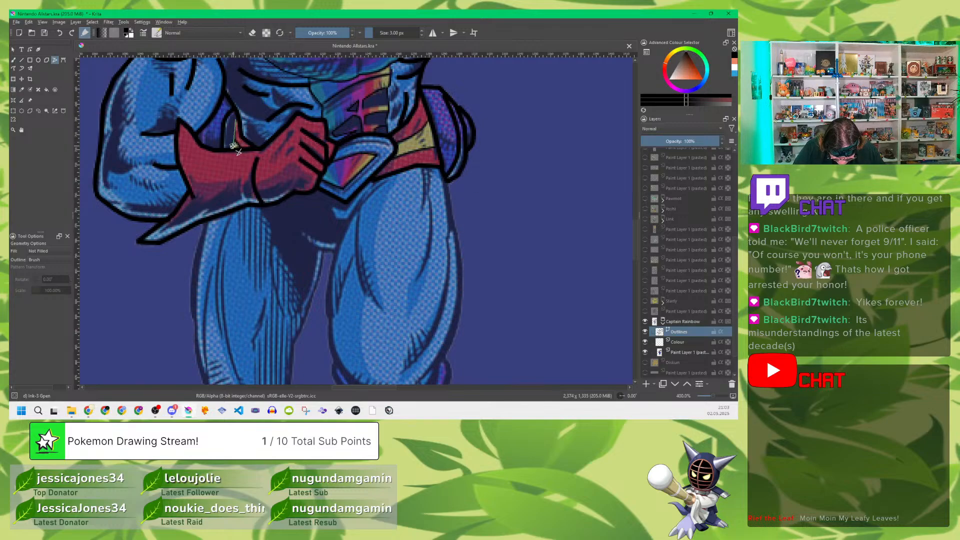
{"action": "key", "text": "ctrl+z"}
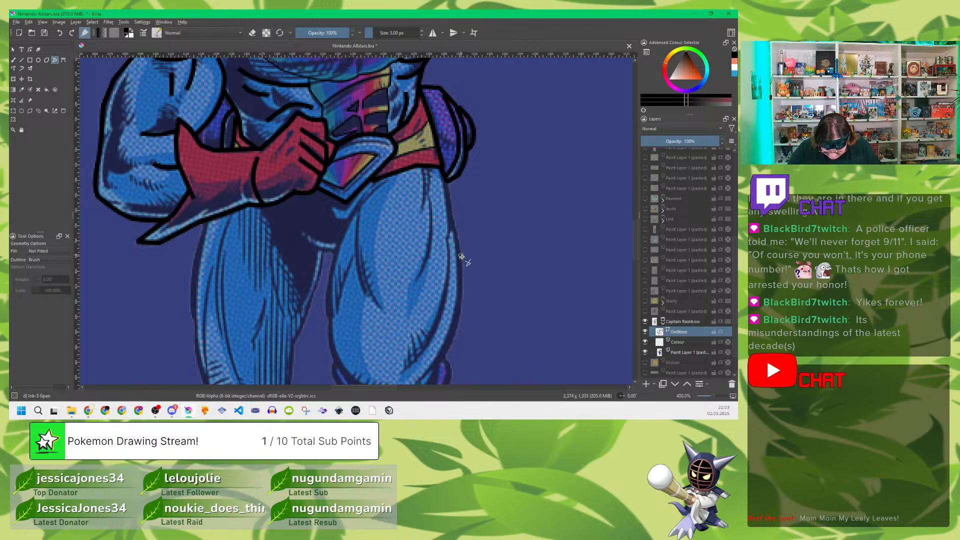
Step: Trace the outer outline of the far thigh from the hip down to the knee
{"action": "left_click_drag", "start_coordinate": [477, 298], "coordinate": [478, 241]}
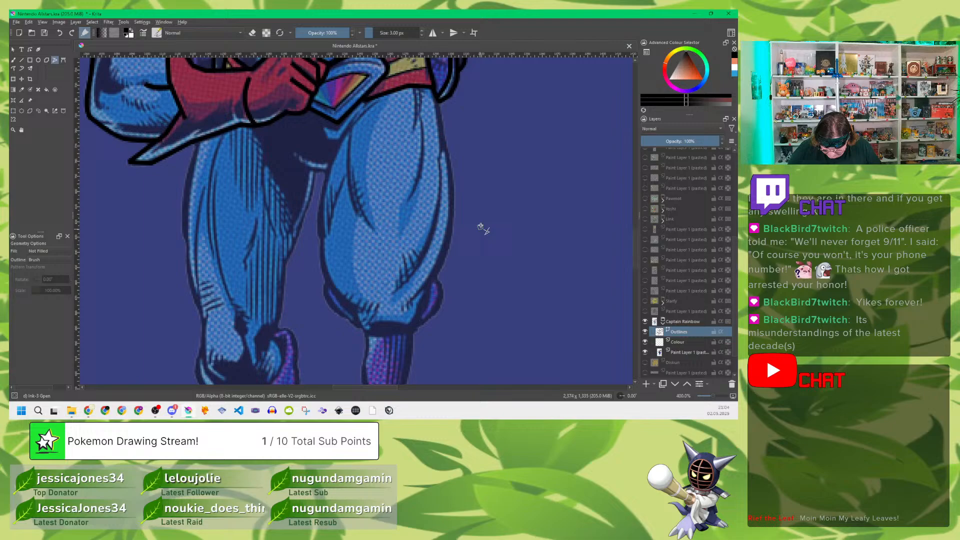
{"action": "left_click", "coordinate": [438, 102]}
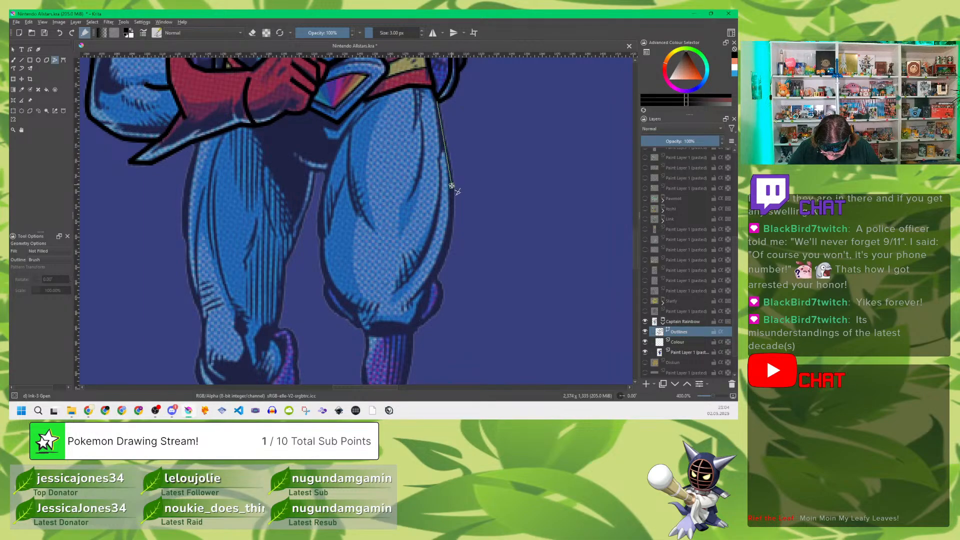
{"action": "left_click", "coordinate": [435, 276]}
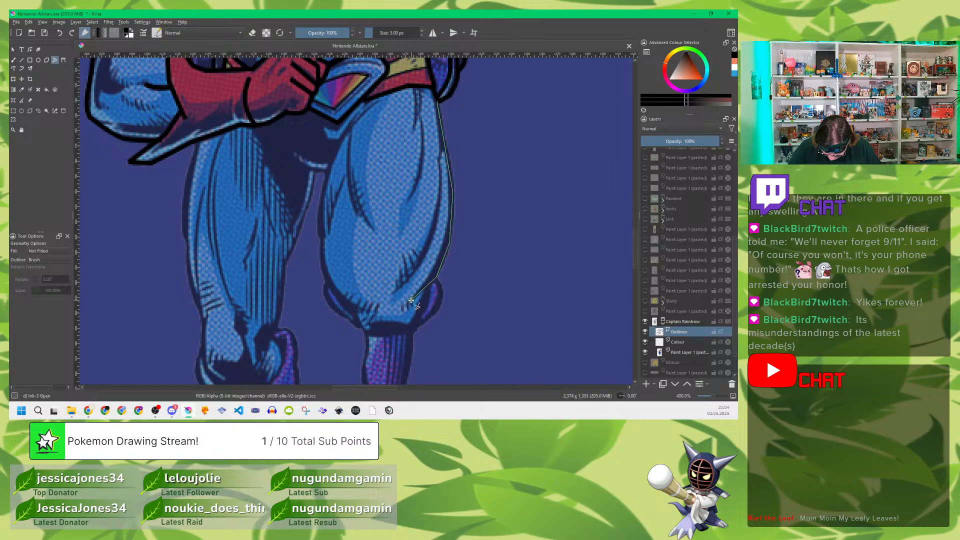
{"action": "double_click", "coordinate": [410, 299]}
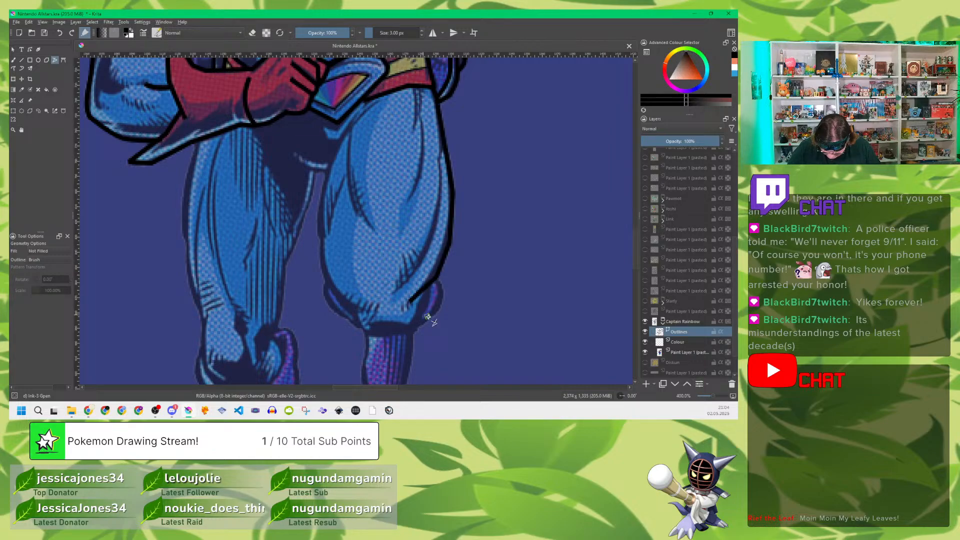
Step: Trace the outer and inner edges of the purple flap beside the far knee
{"action": "left_click", "coordinate": [439, 281]}
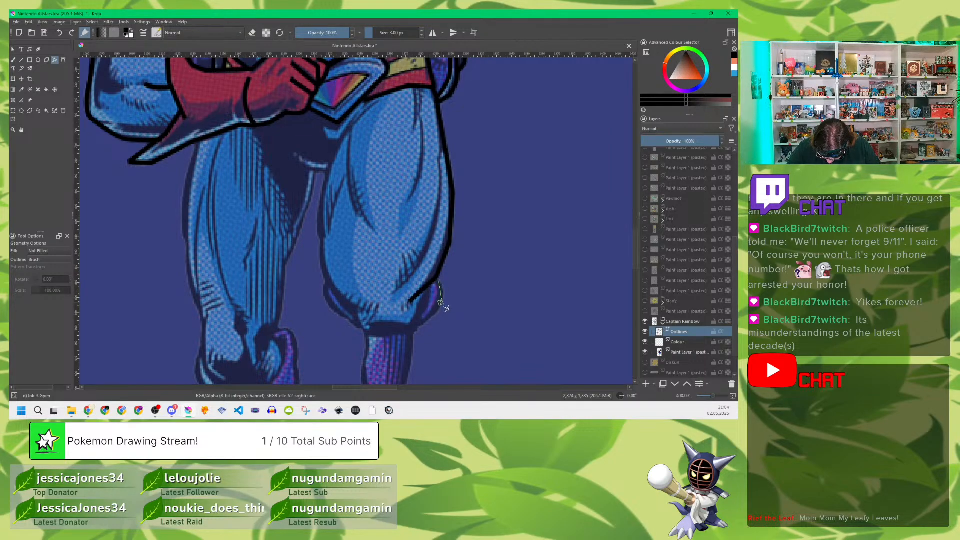
{"action": "double_click", "coordinate": [413, 327]}
{"action": "left_click", "coordinate": [428, 288]}
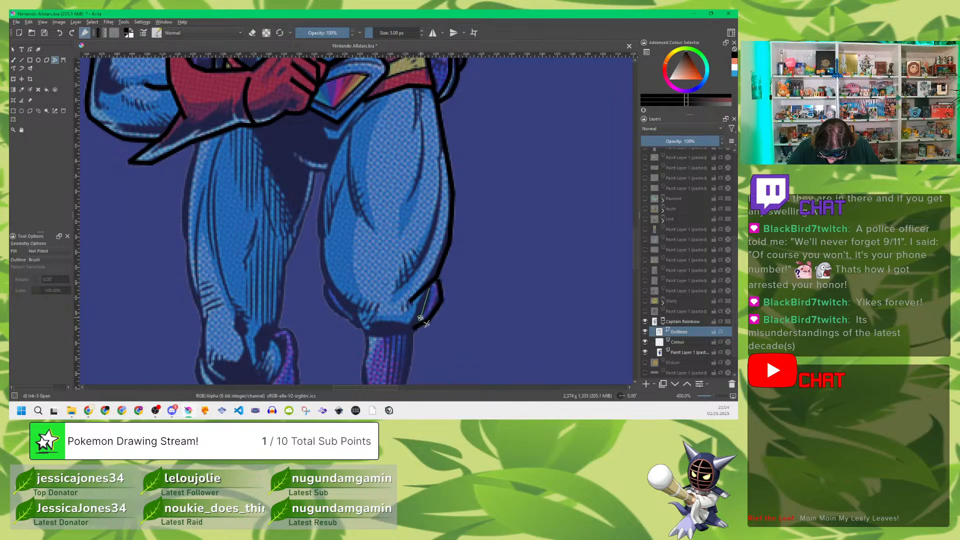
{"action": "double_click", "coordinate": [415, 327]}
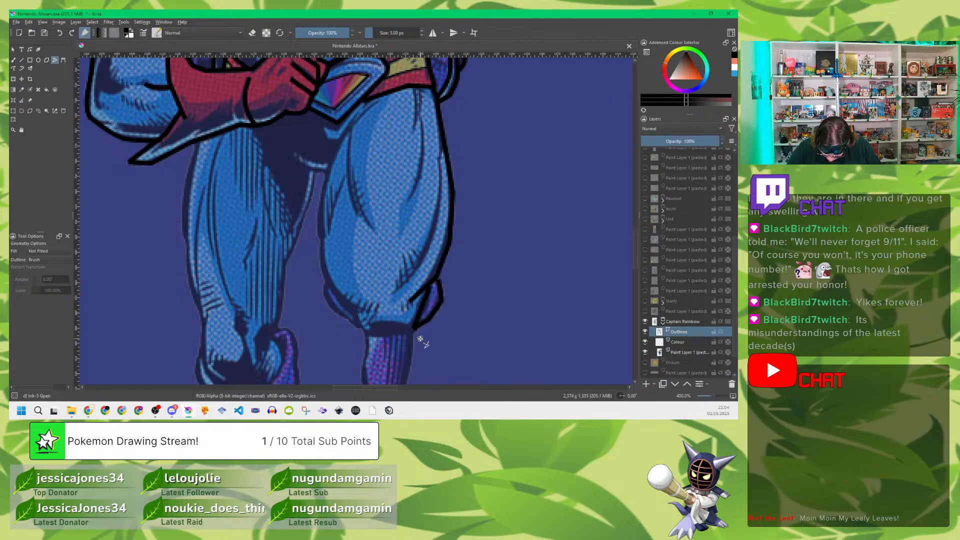
Step: Trace the muscle line along the far thigh's outer side and the two creases running down from the belt
{"action": "left_click", "coordinate": [440, 134]}
{"action": "double_click", "coordinate": [394, 291]}
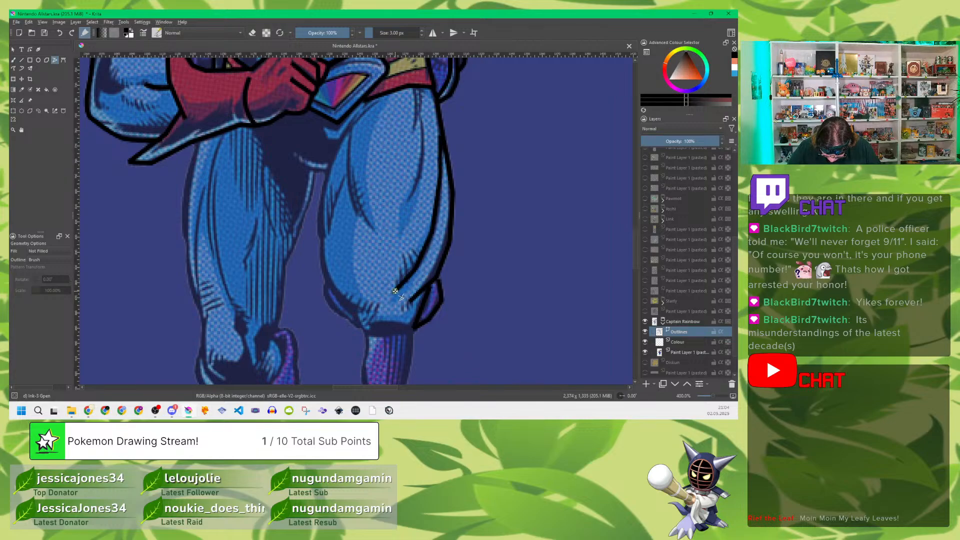
{"action": "left_click", "coordinate": [416, 91]}
{"action": "double_click", "coordinate": [415, 127]}
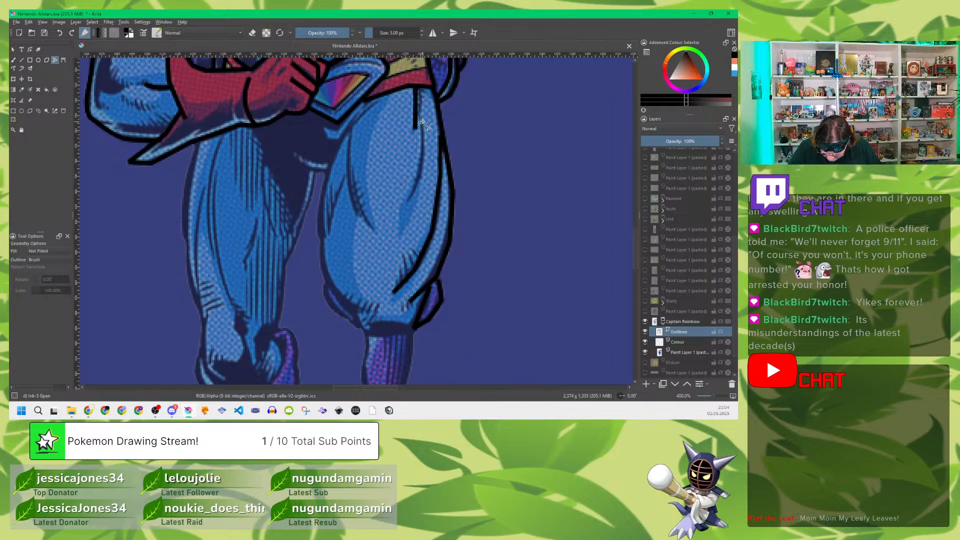
{"action": "left_click", "coordinate": [422, 120]}
{"action": "double_click", "coordinate": [411, 199]}
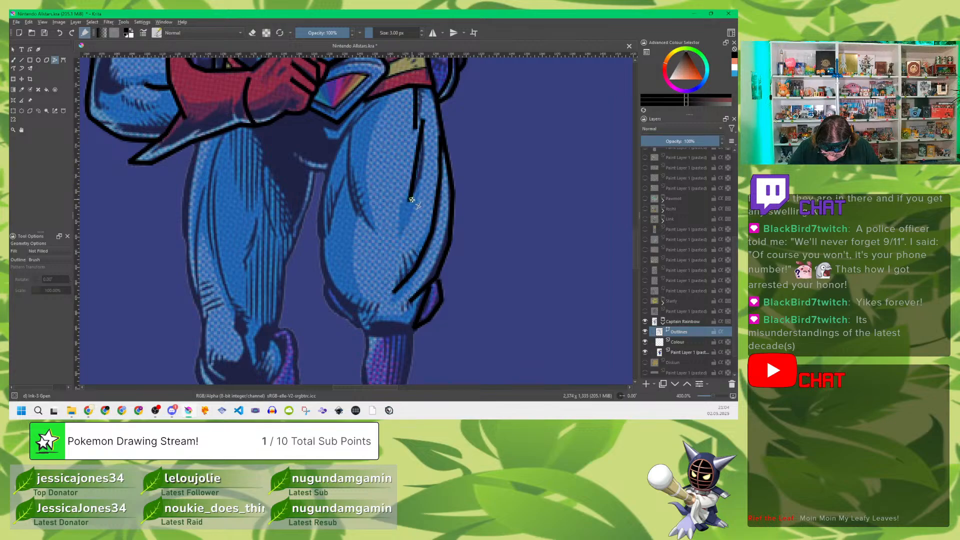
Step: Trace the far thigh's inner outline from the belt buckle down to the knee and across the knee's lower edge
{"action": "left_click", "coordinate": [377, 102]}
{"action": "left_click", "coordinate": [346, 134]}
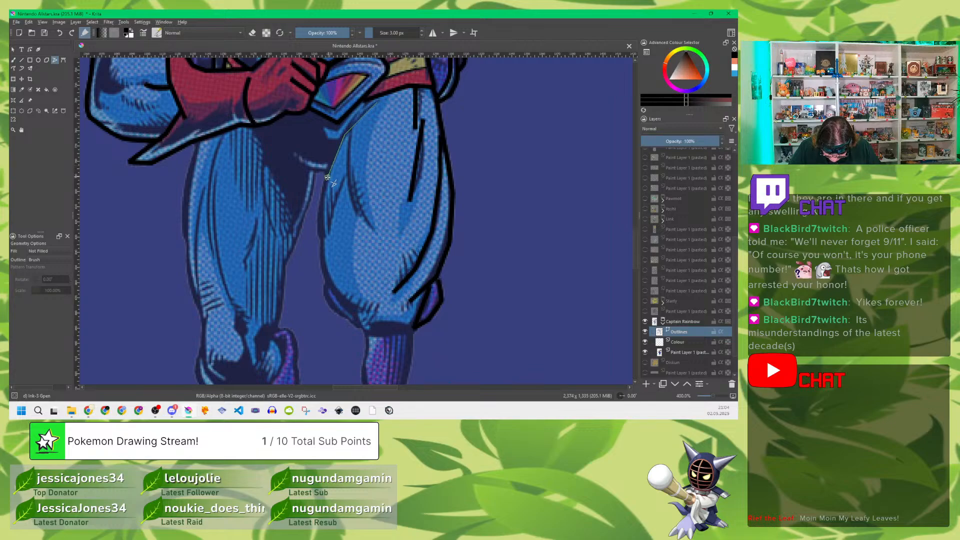
{"action": "left_click", "coordinate": [328, 178]}
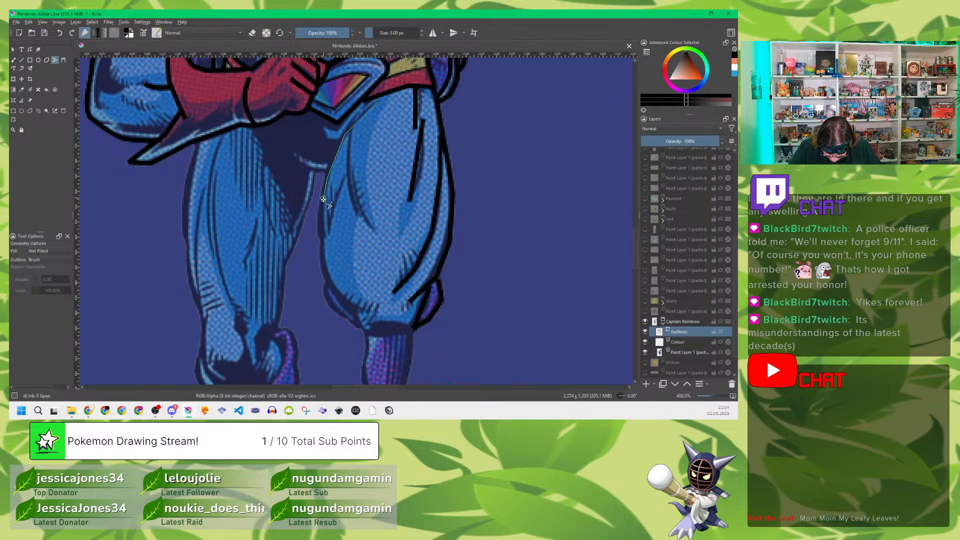
{"action": "left_click", "coordinate": [328, 282]}
{"action": "left_click", "coordinate": [338, 295]}
{"action": "double_click", "coordinate": [356, 313]}
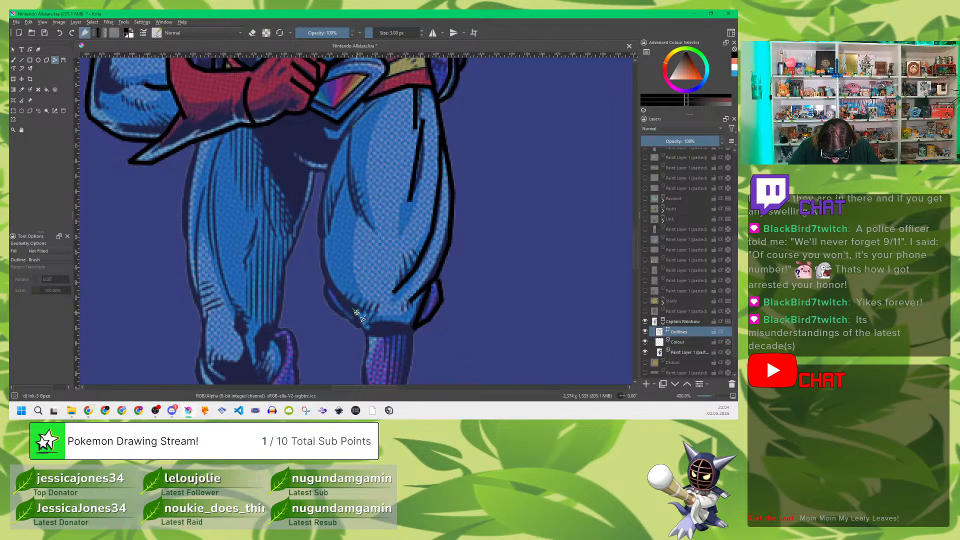
{"action": "left_click", "coordinate": [358, 315]}
{"action": "left_click", "coordinate": [366, 331]}
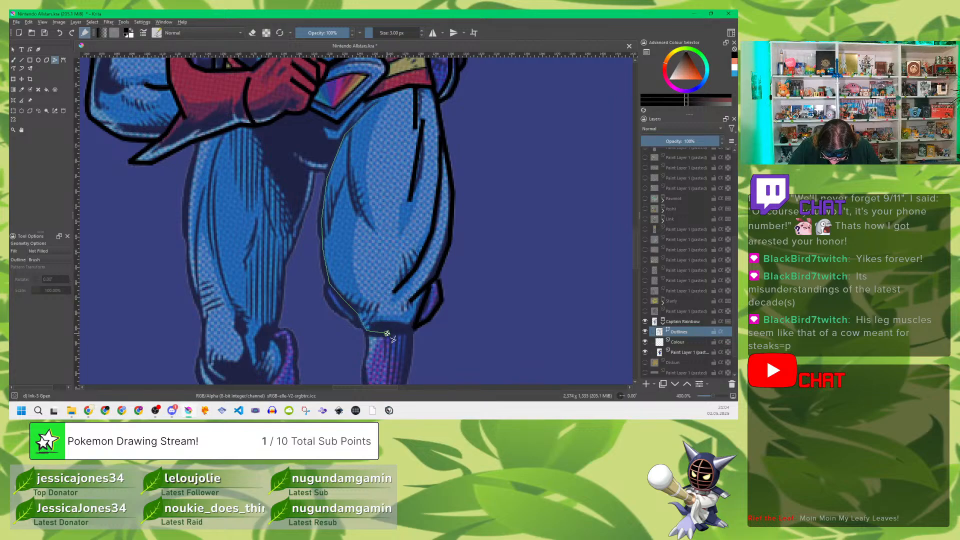
{"action": "double_click", "coordinate": [414, 329]}
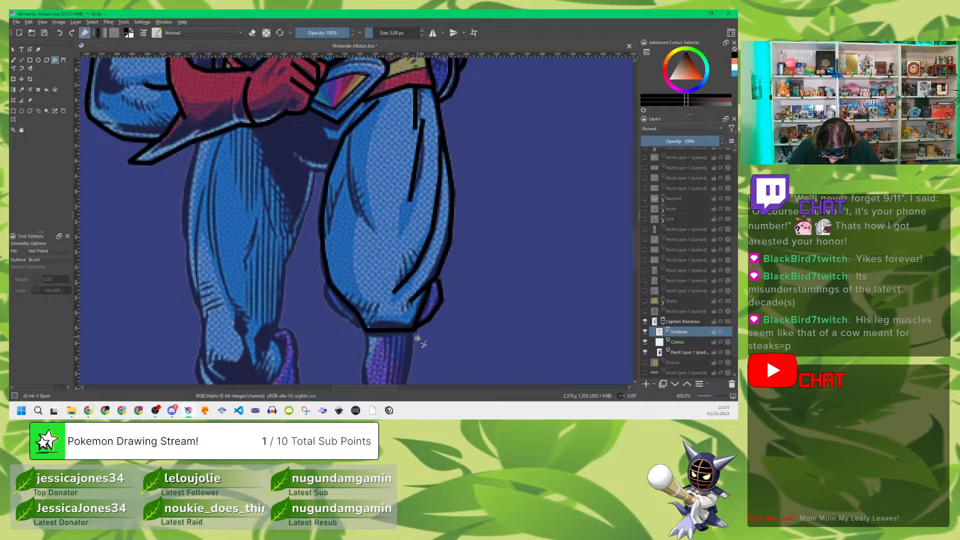
Step: Trace the outline of the fold bulging out at the inner side of the far knee
{"action": "left_click", "coordinate": [325, 283]}
{"action": "left_click", "coordinate": [325, 295]}
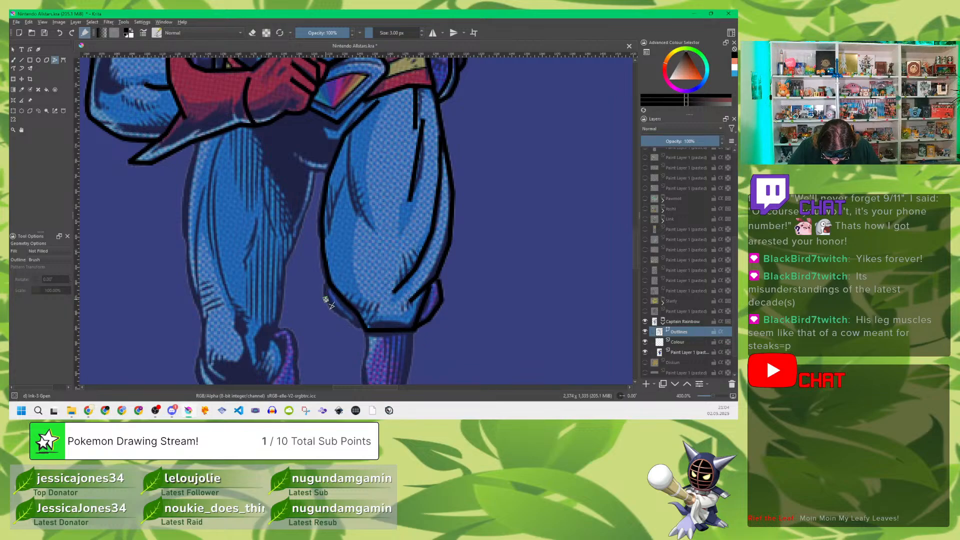
{"action": "double_click", "coordinate": [364, 330]}
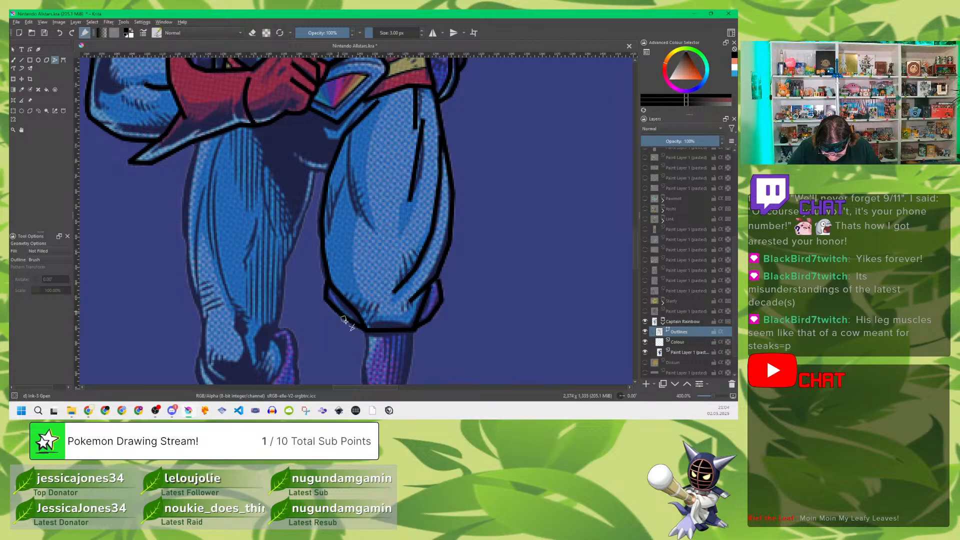
Step: Trace the two muscle lines on the inner half of the far thigh
{"action": "left_click", "coordinate": [350, 132]}
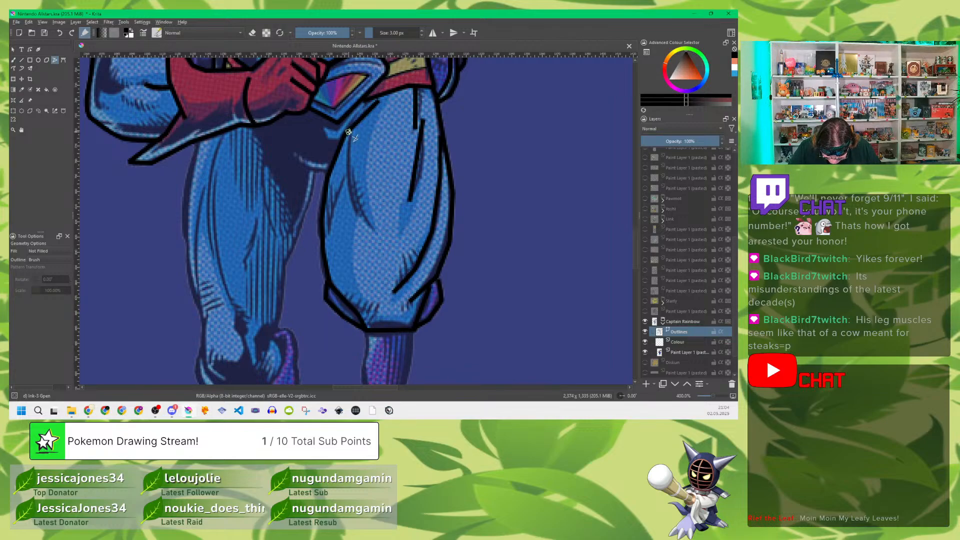
{"action": "double_click", "coordinate": [372, 229]}
{"action": "left_click", "coordinate": [345, 178]}
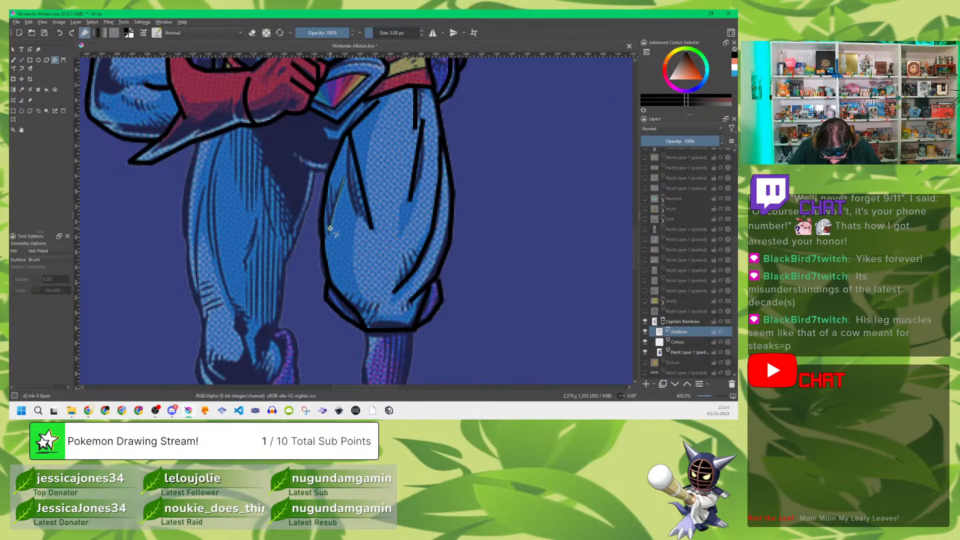
{"action": "double_click", "coordinate": [330, 231]}
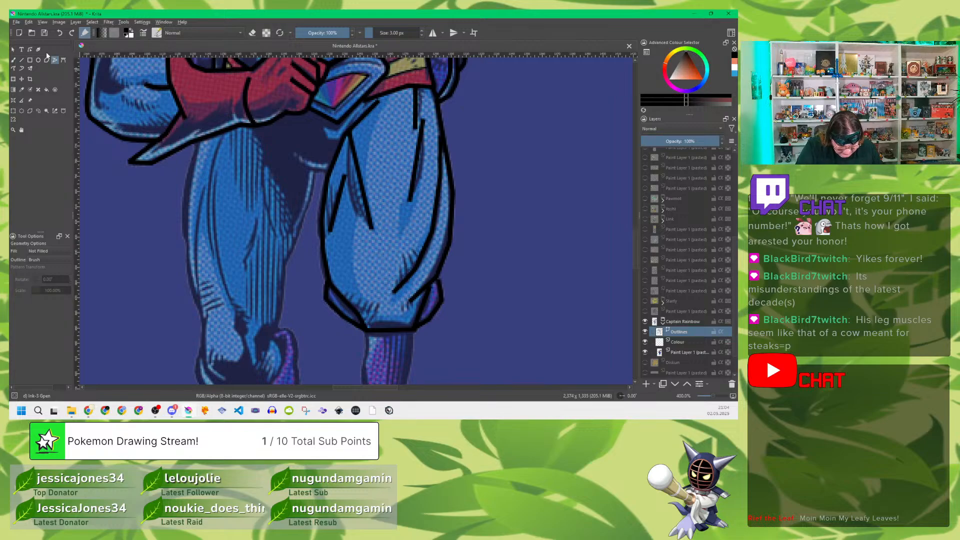
Step: Bend the two creases running down from the belt on the far thigh into gentle curves
{"action": "left_click", "coordinate": [31, 49]}
{"action": "left_click", "coordinate": [417, 167]}
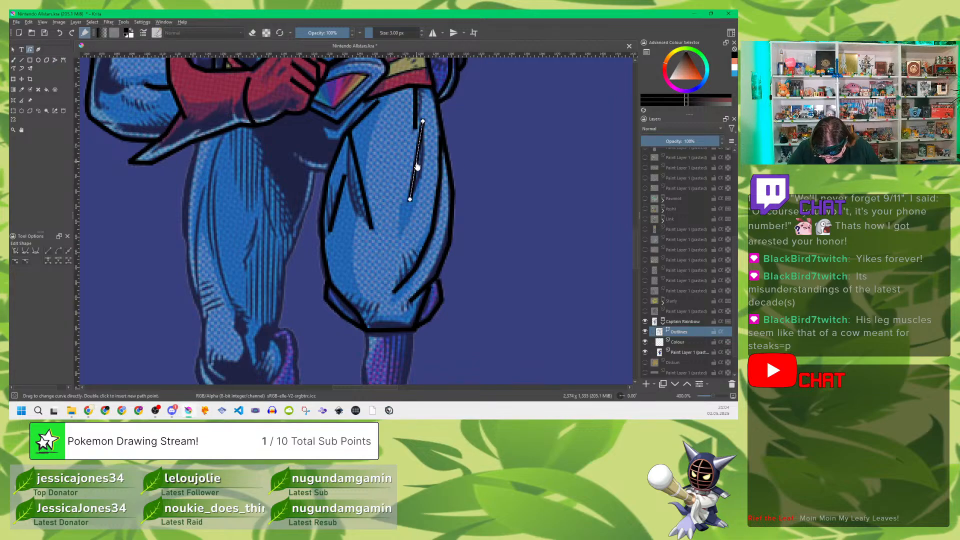
{"action": "left_click_drag", "start_coordinate": [419, 167], "coordinate": [420, 142]}
{"action": "left_click", "coordinate": [415, 106]}
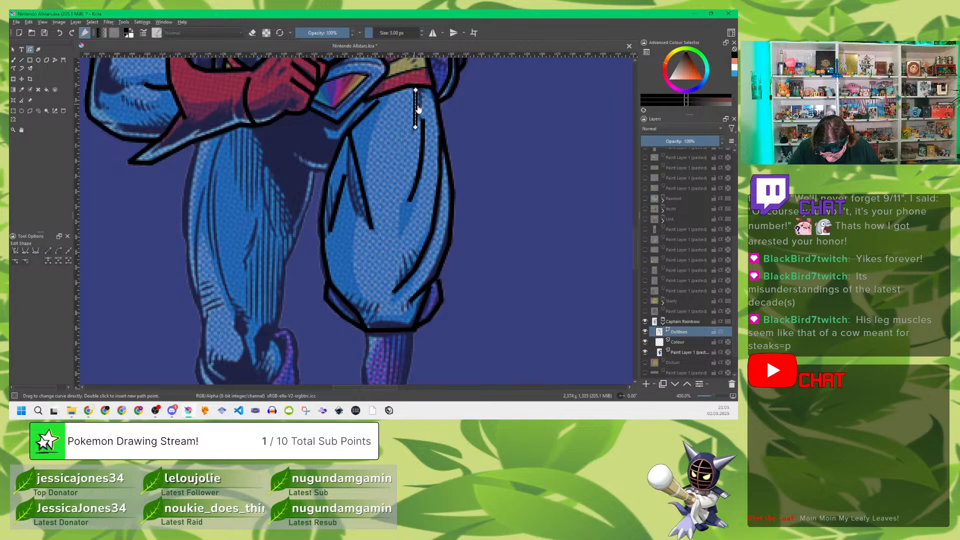
{"action": "left_click_drag", "start_coordinate": [418, 109], "coordinate": [422, 117]}
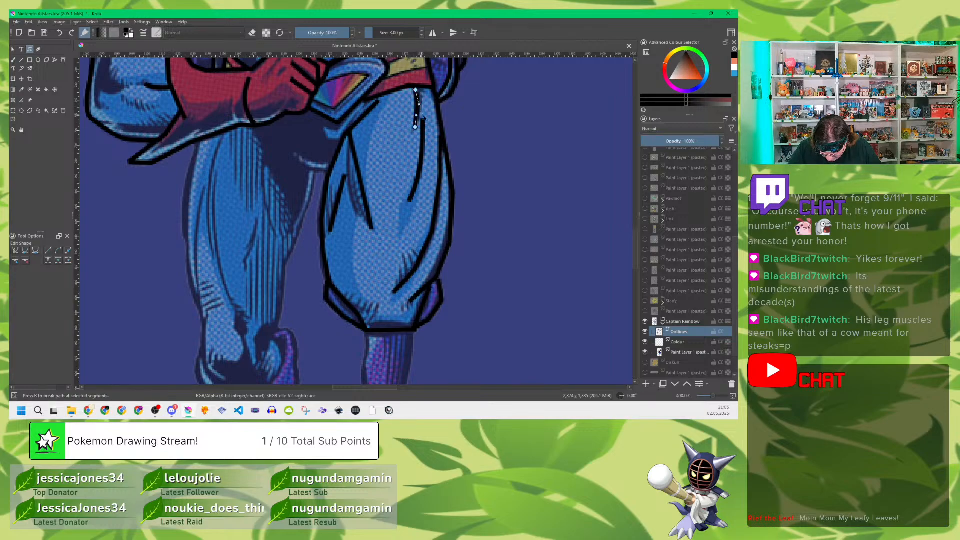
Step: Round the far thigh's outer outline and the outline of the fold at the outer side of the knee
{"action": "left_click", "coordinate": [452, 218]}
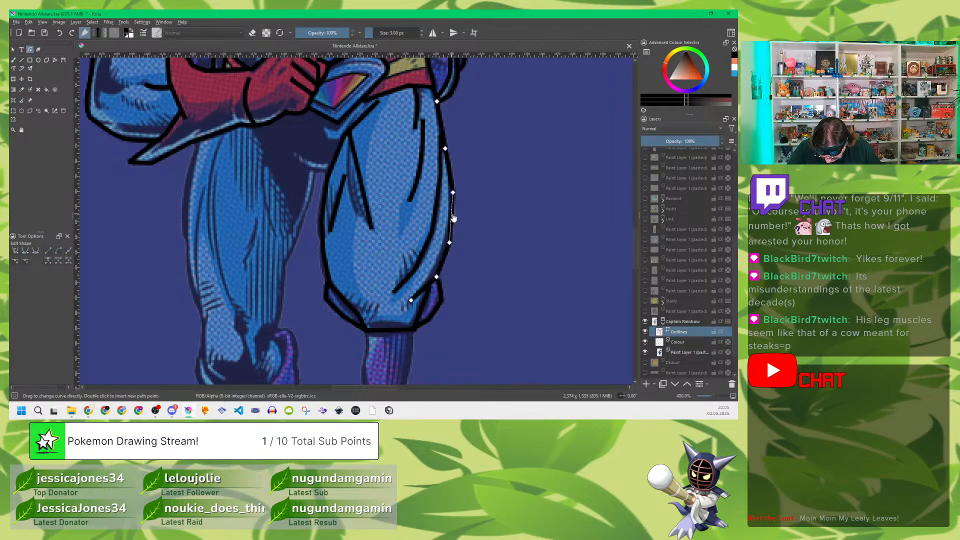
{"action": "left_click_drag", "start_coordinate": [452, 217], "coordinate": [454, 219]}
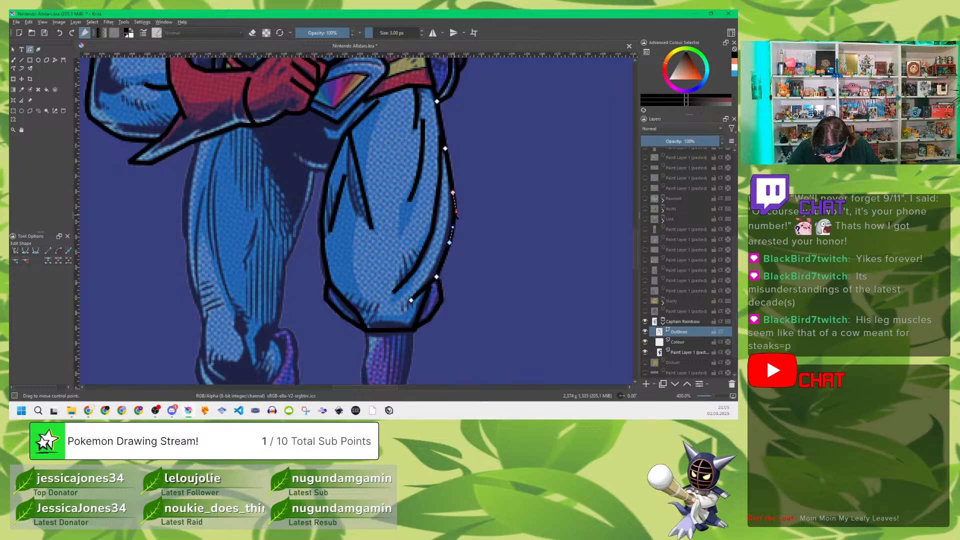
{"action": "left_click_drag", "start_coordinate": [448, 174], "coordinate": [452, 176]}
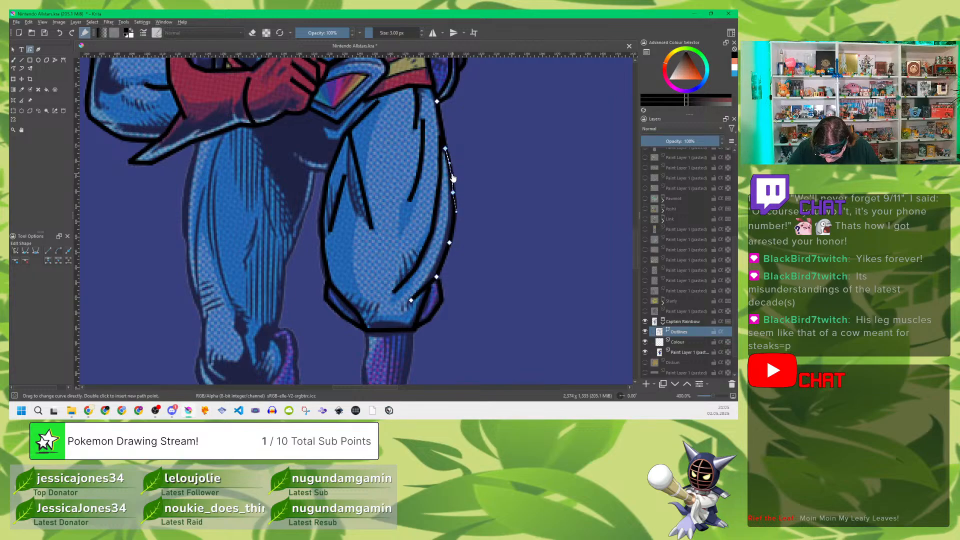
{"action": "left_click", "coordinate": [441, 296]}
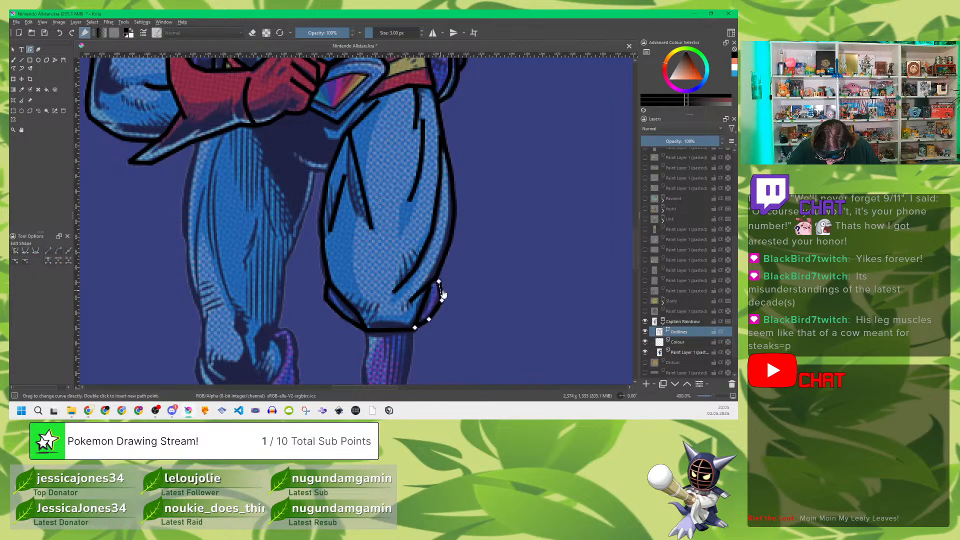
{"action": "left_click_drag", "start_coordinate": [441, 296], "coordinate": [433, 319]}
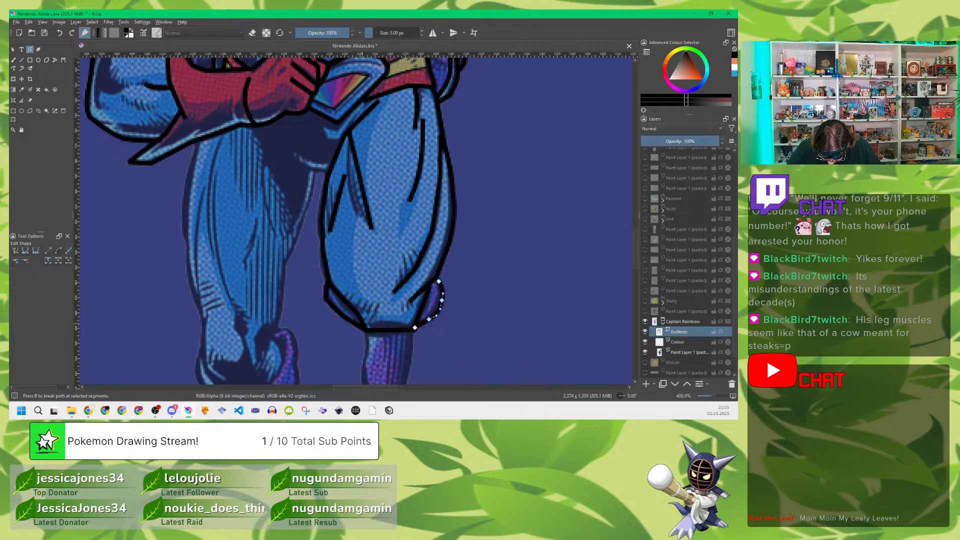
Step: Round the outline of the fold at the inner side of the far knee
{"action": "left_click", "coordinate": [351, 323]}
{"action": "left_click_drag", "start_coordinate": [351, 325], "coordinate": [333, 313]}
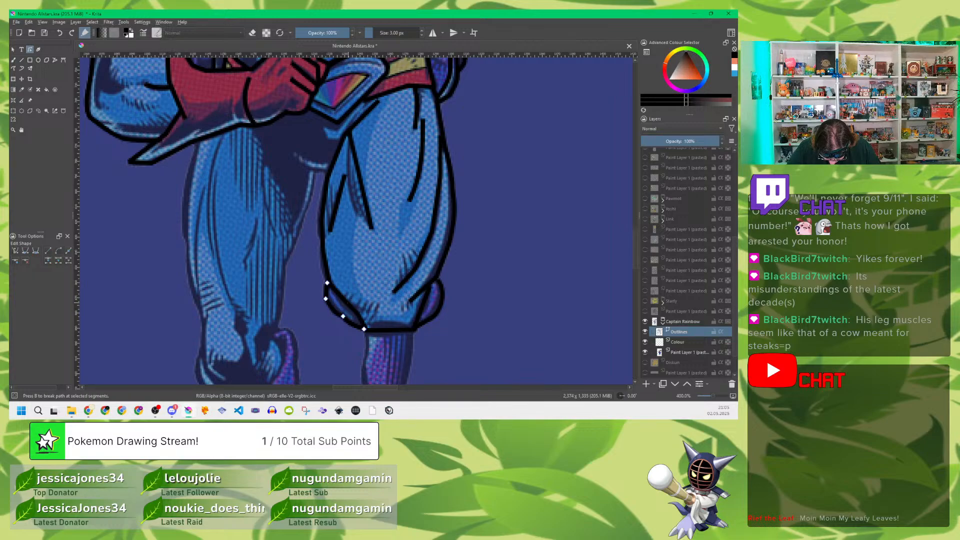
{"action": "double_click", "coordinate": [347, 306]}
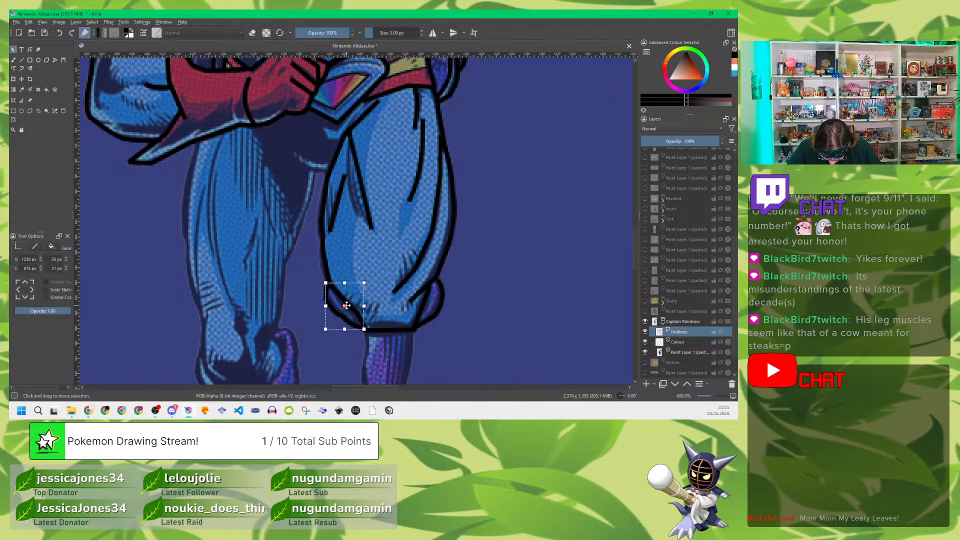
{"action": "left_click", "coordinate": [31, 49]}
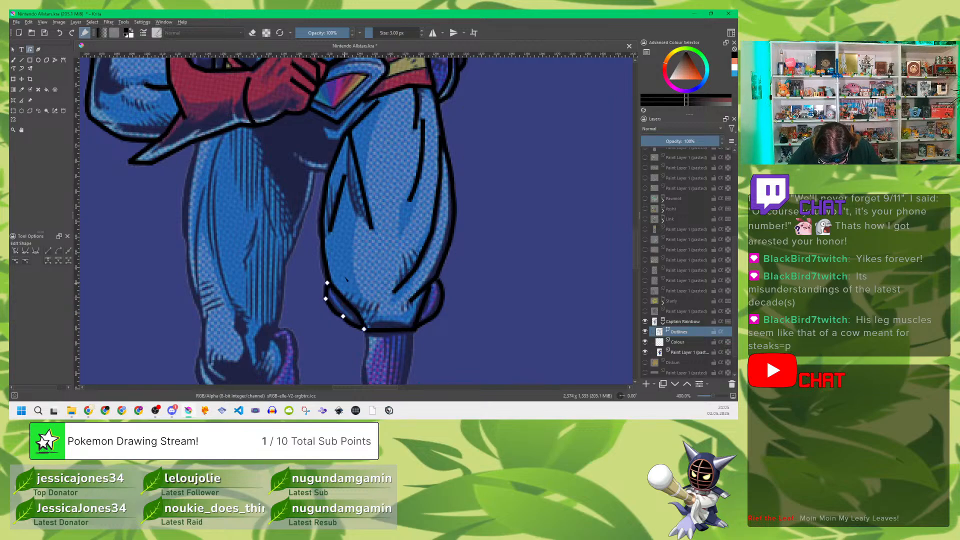
Step: Curve the lower part of the far thigh's inner outline and shift its points slightly outward to match the reference
{"action": "left_click", "coordinate": [363, 265]}
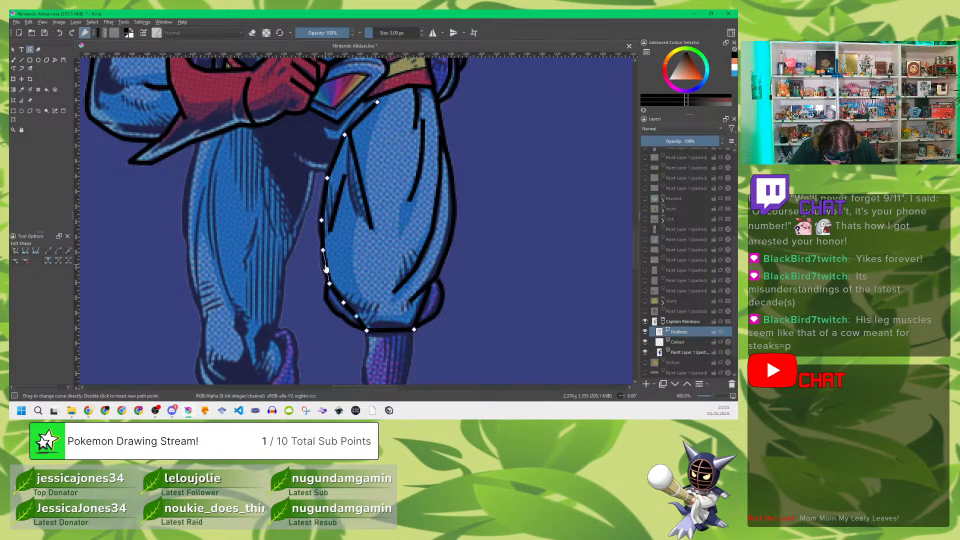
{"action": "mouse_move", "coordinate": [323, 269]}
{"action": "left_mouse_down"}
{"action": "mouse_move", "coordinate": [324, 241]}
{"action": "mouse_move", "coordinate": [324, 250]}
{"action": "left_mouse_up"}
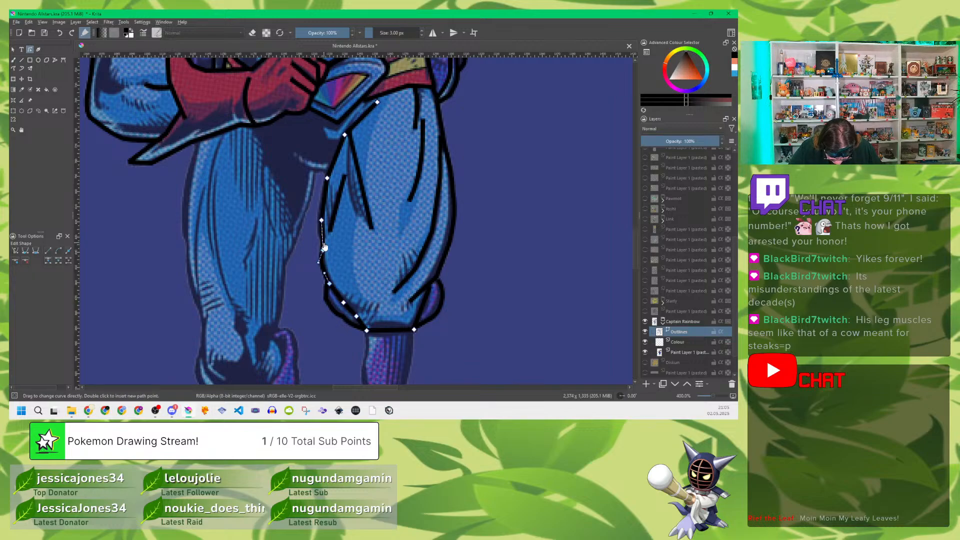
{"action": "double_click", "coordinate": [323, 250]}
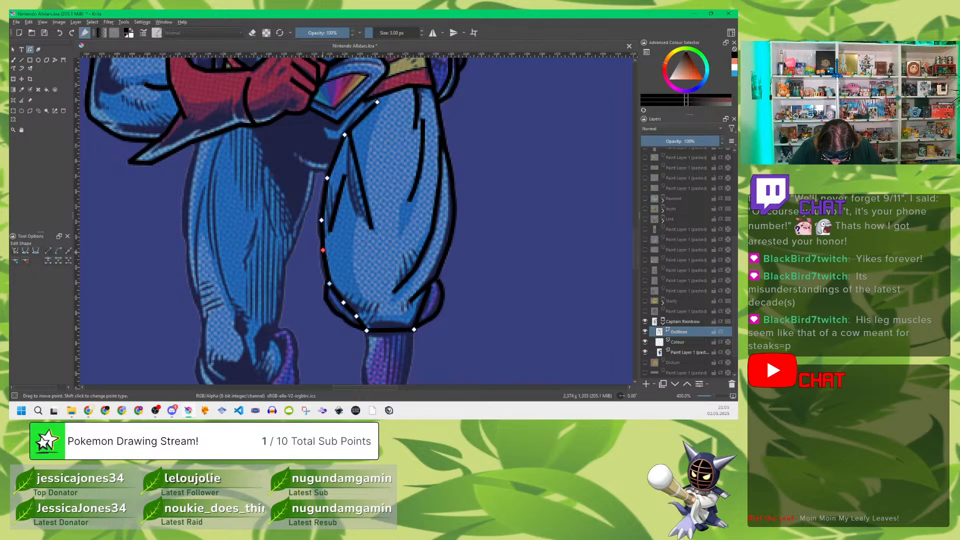
{"action": "left_click_drag", "start_coordinate": [323, 250], "coordinate": [321, 250]}
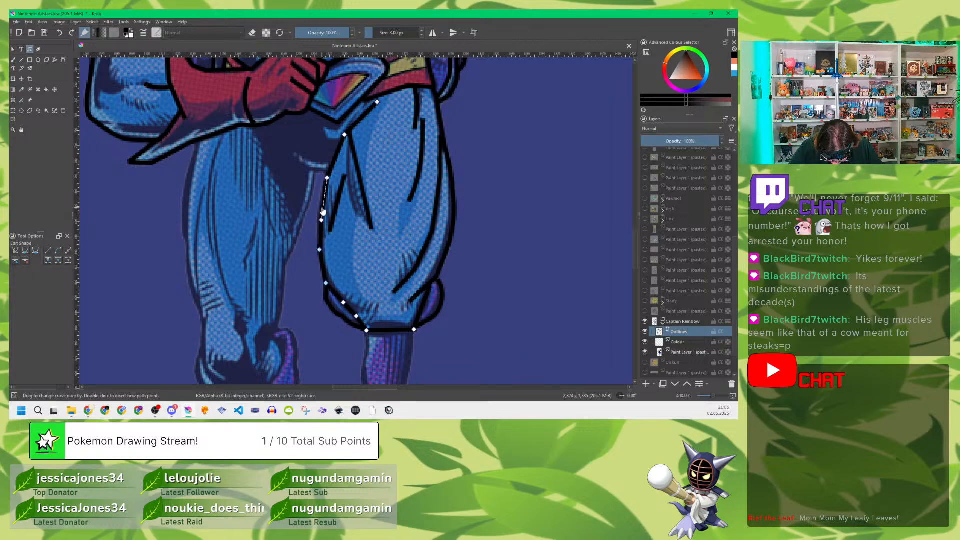
{"action": "left_click_drag", "start_coordinate": [321, 220], "coordinate": [319, 221]}
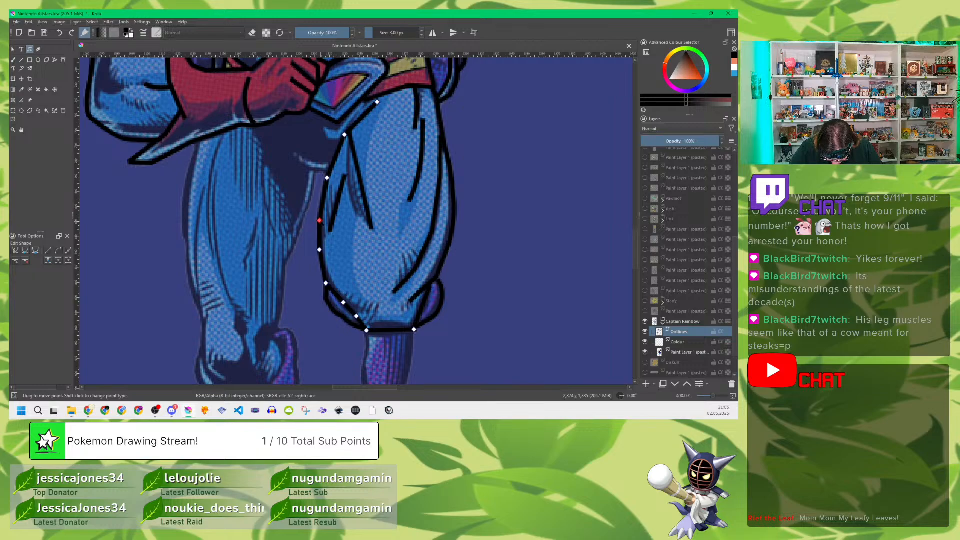
Step: Bend the two muscle lines on the inner half of the far thigh into curves
{"action": "left_click", "coordinate": [339, 209]}
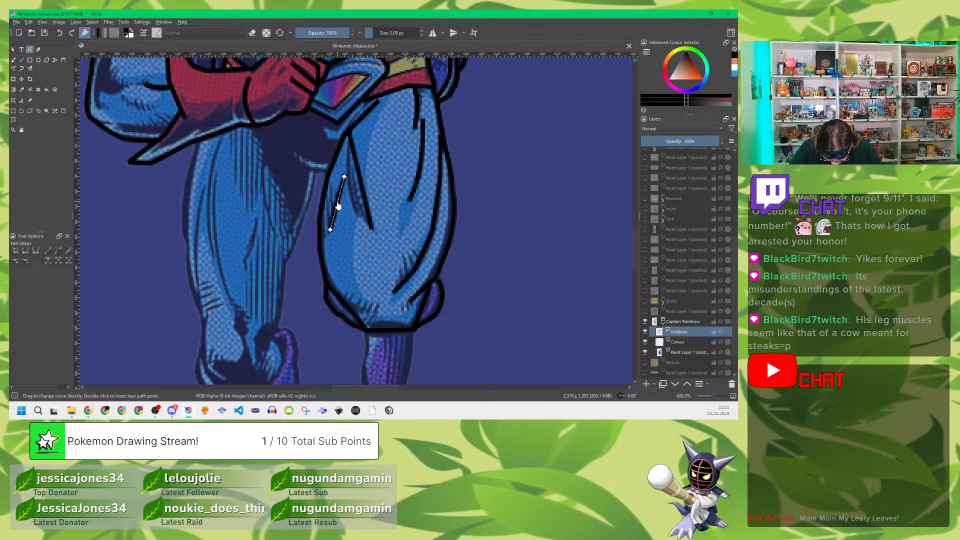
{"action": "left_click_drag", "start_coordinate": [338, 206], "coordinate": [340, 210]}
{"action": "left_click", "coordinate": [359, 178]}
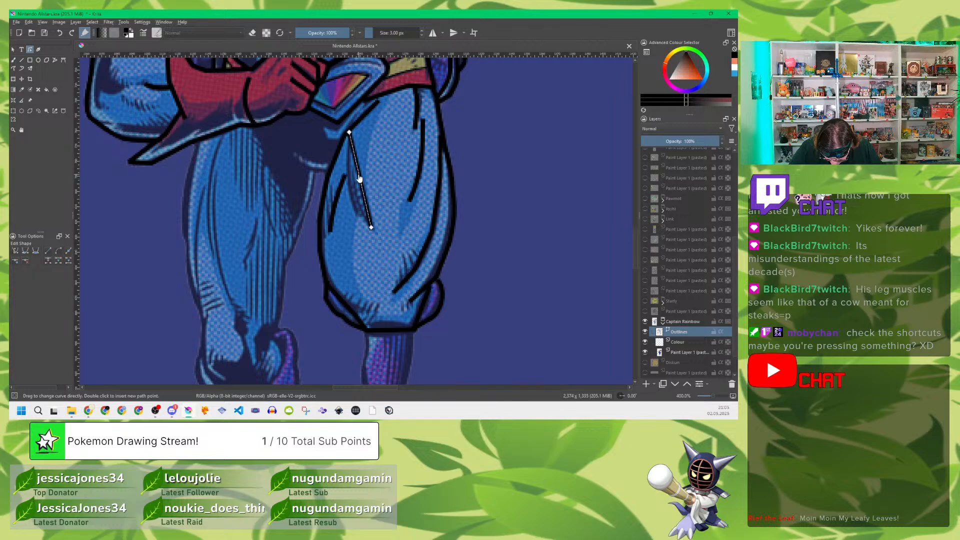
{"action": "left_click_drag", "start_coordinate": [360, 188], "coordinate": [351, 194]}
Step: Curve the uppermost segment of the far thigh's inner outline beside the belt buckle
{"action": "left_click", "coordinate": [365, 116]}
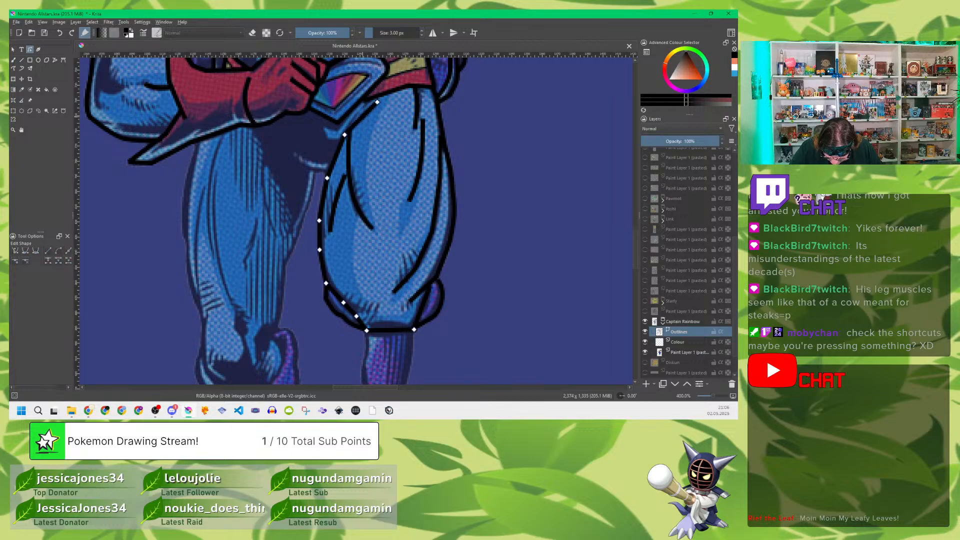
{"action": "left_click_drag", "start_coordinate": [363, 118], "coordinate": [361, 117]}
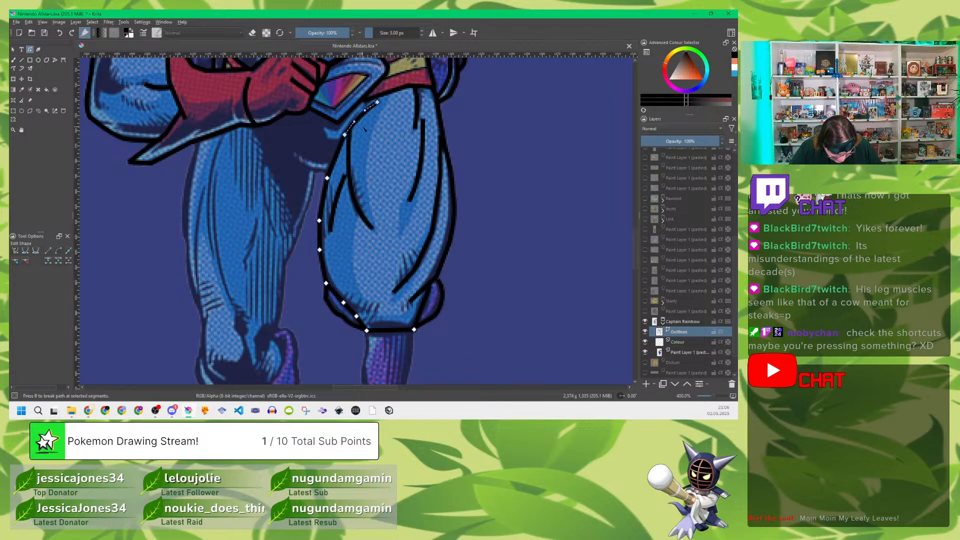
{"action": "key", "text": "Escape"}
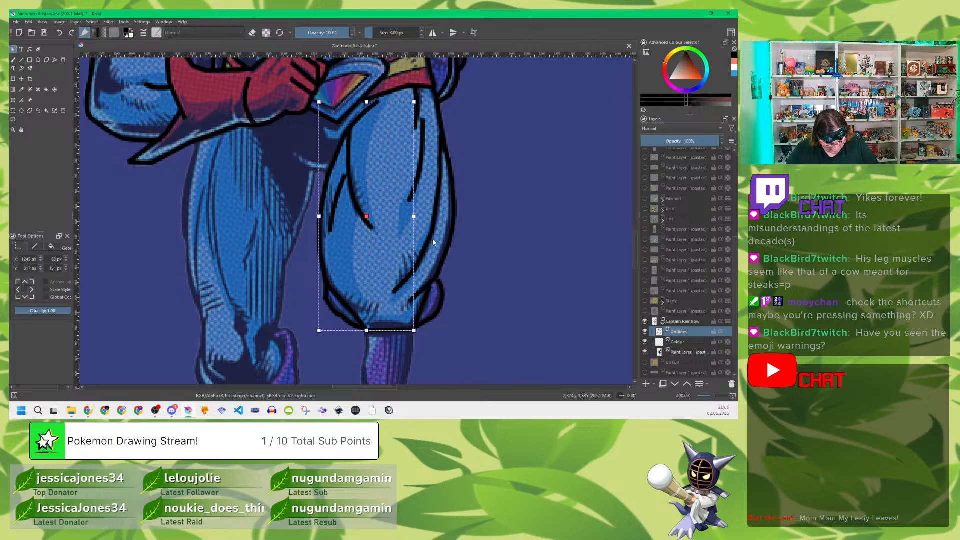
Step: Trace the outline of the purple lower leg below the far knee, around its pointed end and back up
{"action": "left_click_drag", "start_coordinate": [463, 197], "coordinate": [476, 140]}
{"action": "scroll", "coordinate": [463, 189], "scroll_direction": "down", "scroll_amount": 5}
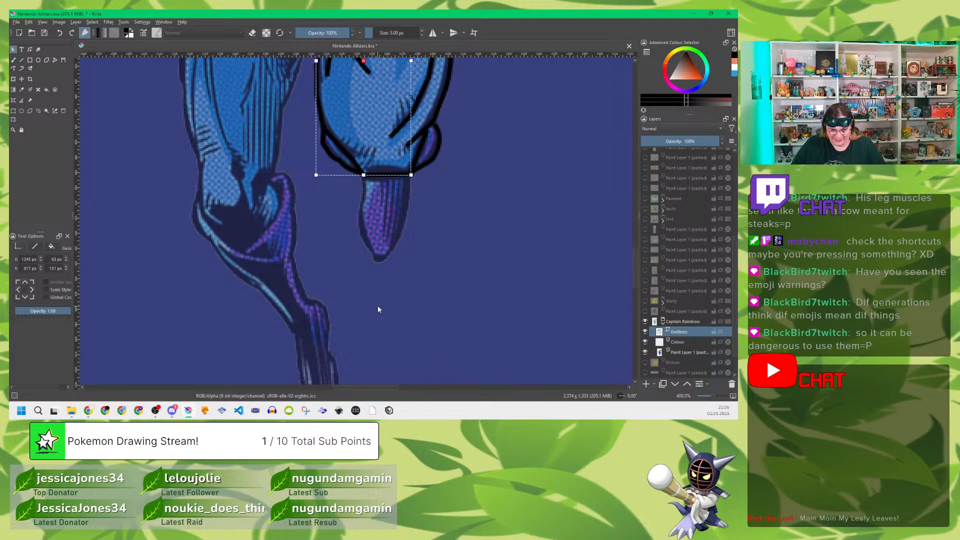
{"action": "left_click", "coordinate": [55, 59]}
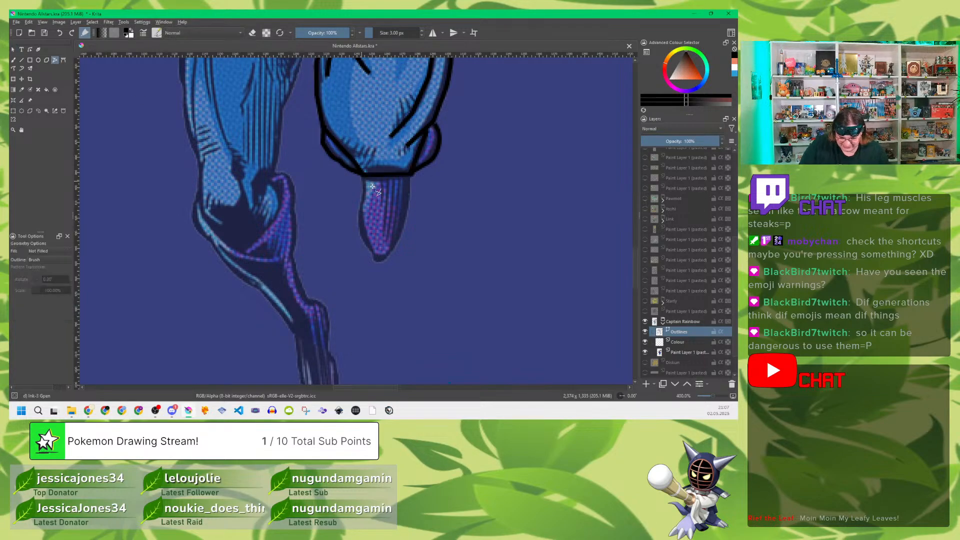
{"action": "left_click", "coordinate": [410, 177]}
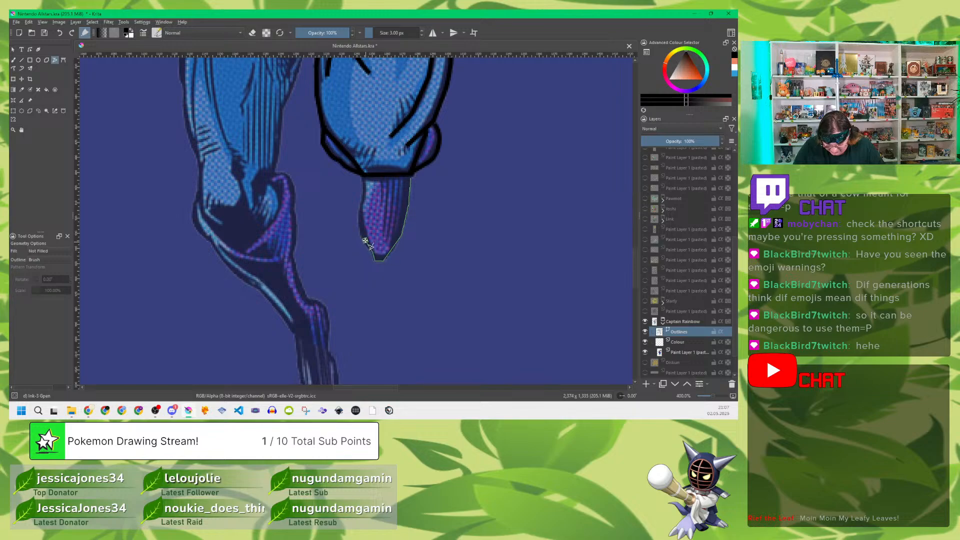
{"action": "double_click", "coordinate": [364, 176]}
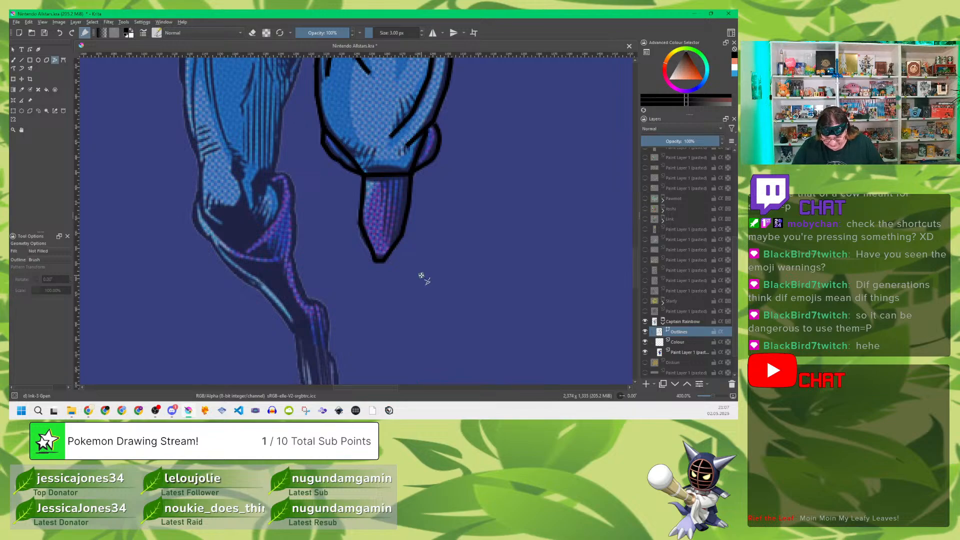
Step: Smooth the outline of the purple lower leg below the far knee into rounded curves
{"action": "left_click", "coordinate": [30, 49]}
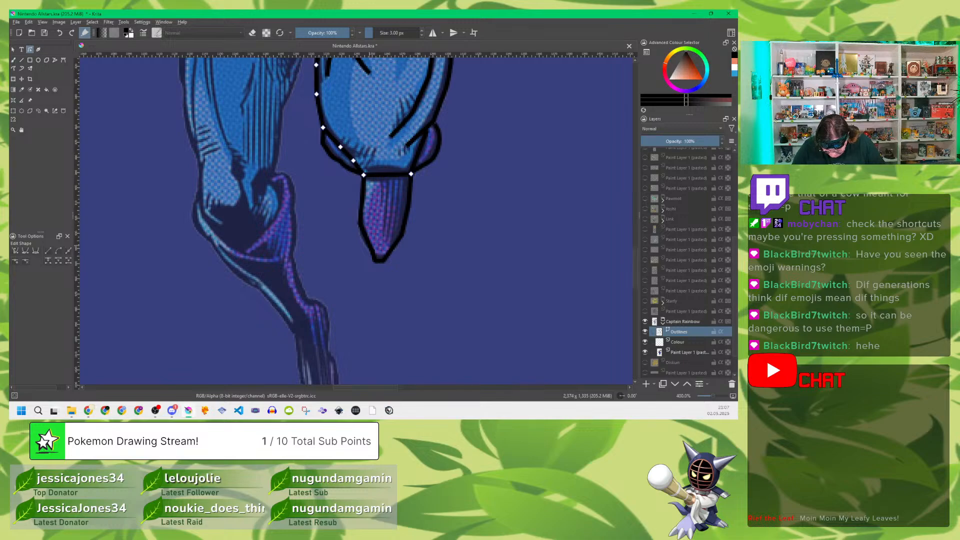
{"action": "left_click", "coordinate": [367, 245]}
{"action": "left_click_drag", "start_coordinate": [364, 244], "coordinate": [360, 213]}
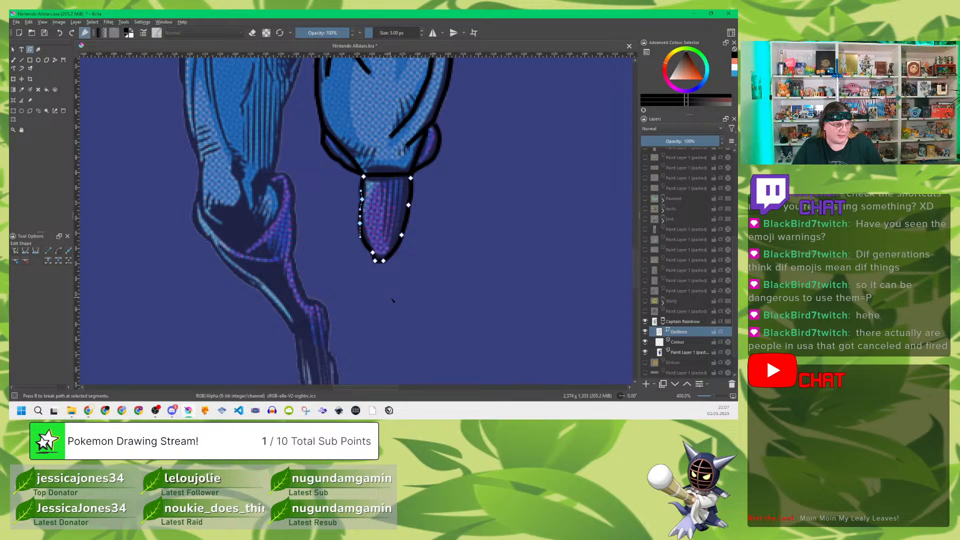
{"action": "key", "text": "Escape"}
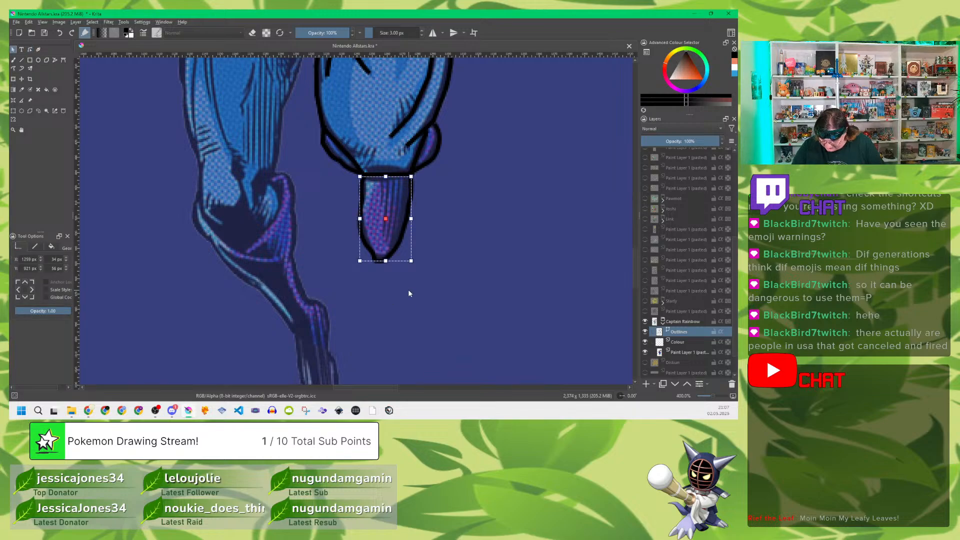
Step: Toggle the pasted reference layer off and on to check the traced leg outlines against the picture
{"action": "left_click", "coordinate": [645, 353]}
{"action": "left_click", "coordinate": [645, 353]}
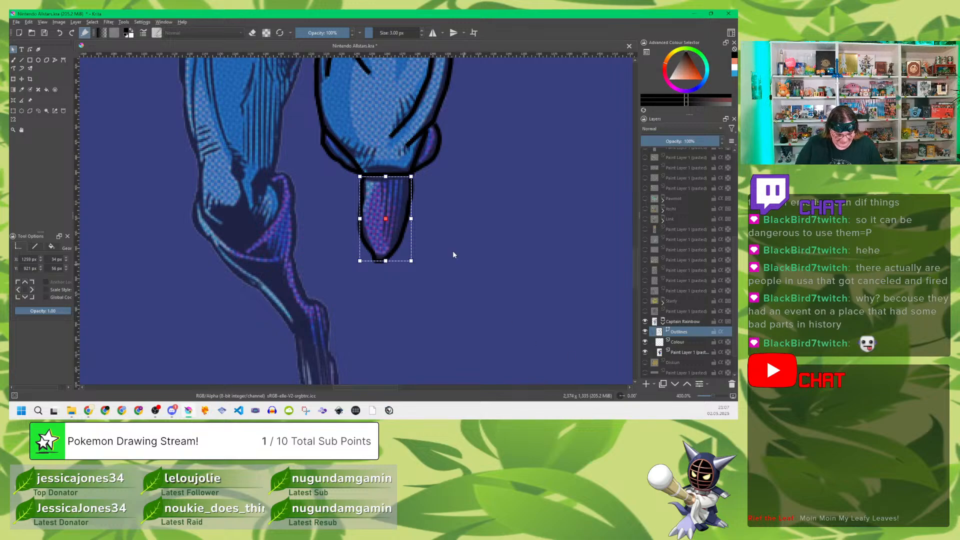
{"action": "left_click_drag", "start_coordinate": [456, 212], "coordinate": [504, 290]}
{"action": "left_click_drag", "start_coordinate": [454, 242], "coordinate": [492, 300]}
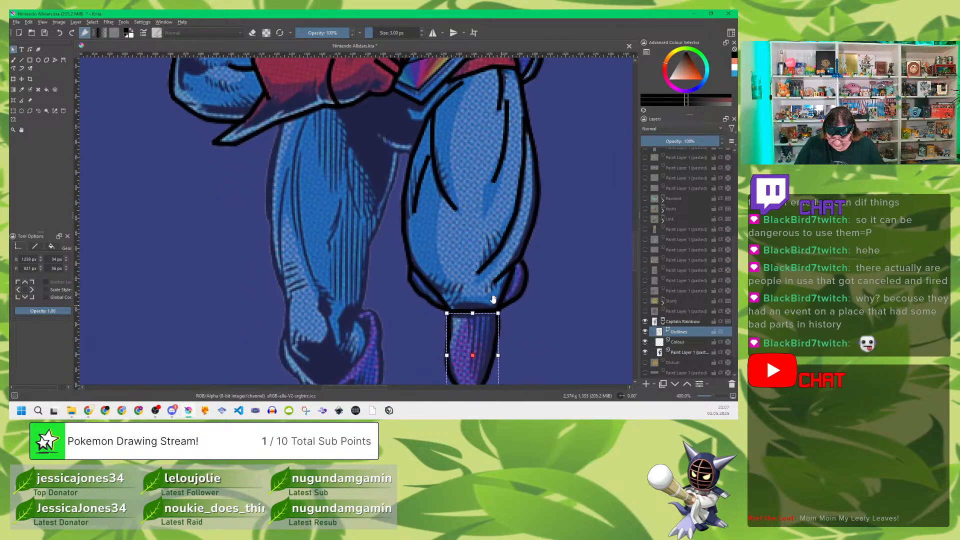
{"action": "left_click_drag", "start_coordinate": [376, 209], "coordinate": [409, 276]}
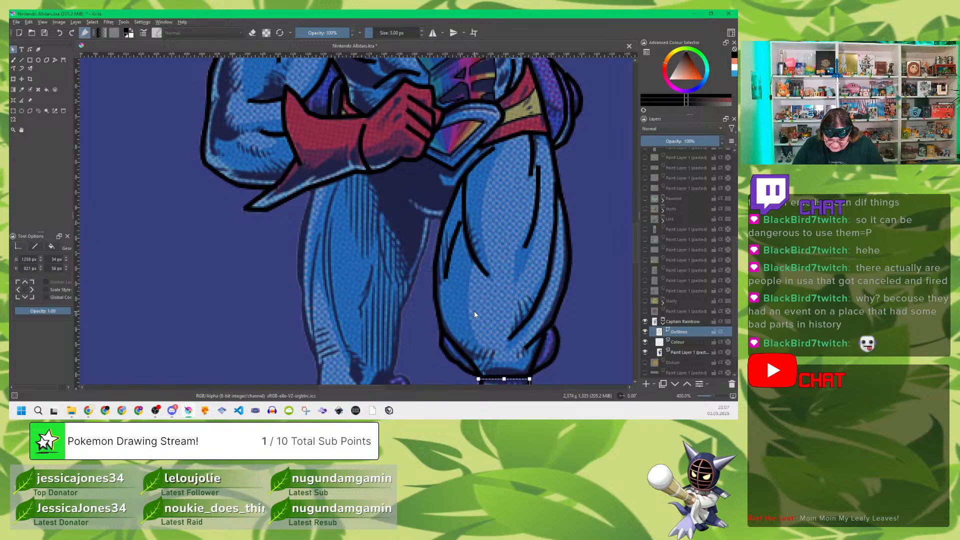
{"action": "left_click_drag", "start_coordinate": [465, 304], "coordinate": [476, 253]}
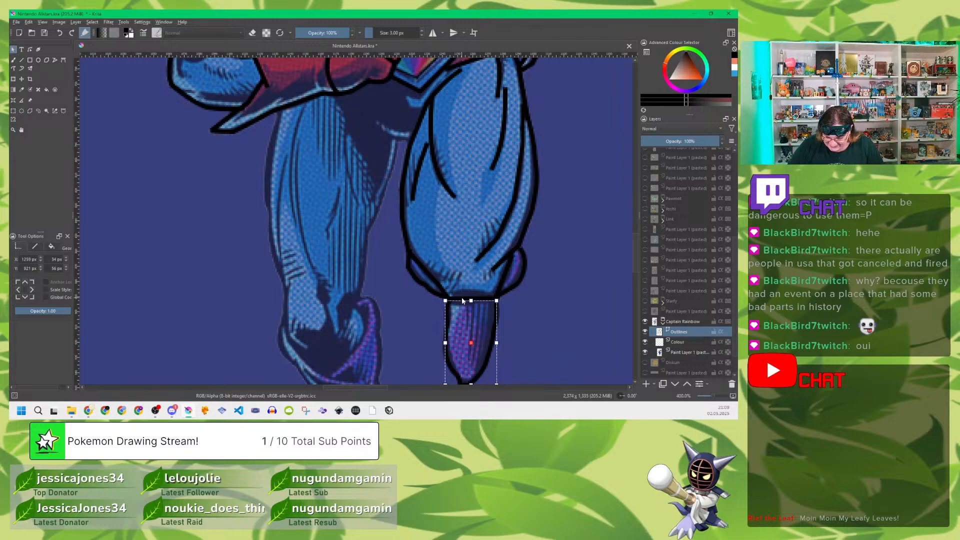
Step: Trace the short crotch line and the near leg's outline down both sides of the thigh and around the knee's lower edge
{"action": "left_click", "coordinate": [55, 61]}
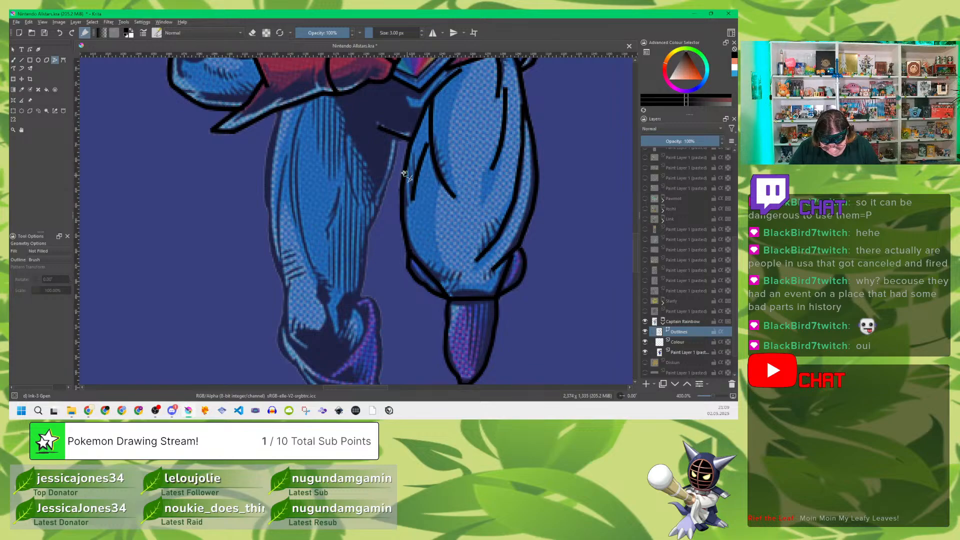
{"action": "left_click", "coordinate": [280, 112]}
{"action": "mouse_move", "coordinate": [276, 130]}
{"action": "left_mouse_down"}
{"action": "mouse_move", "coordinate": [267, 208]}
{"action": "mouse_move", "coordinate": [284, 284]}
{"action": "mouse_move", "coordinate": [295, 364]}
{"action": "left_mouse_up"}
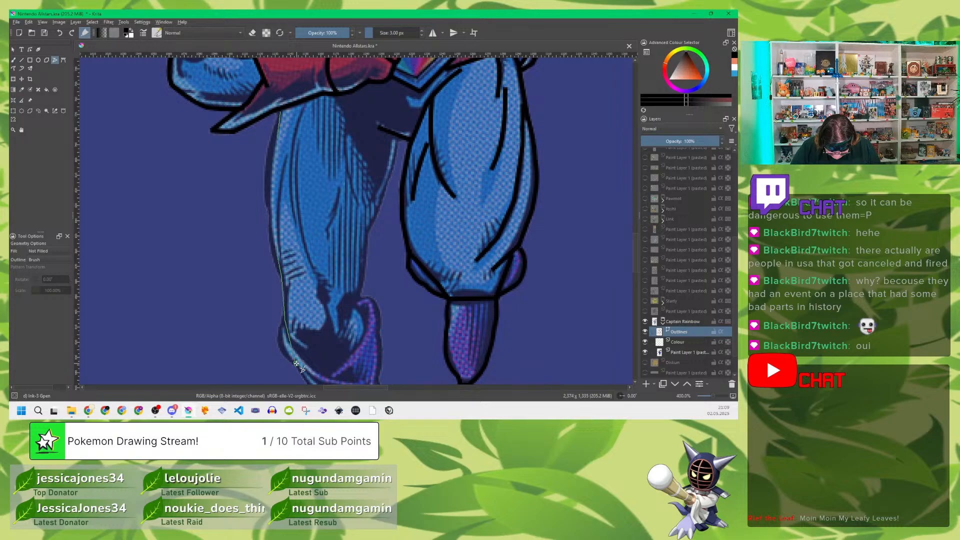
{"action": "left_click_drag", "start_coordinate": [295, 363], "coordinate": [297, 364]}
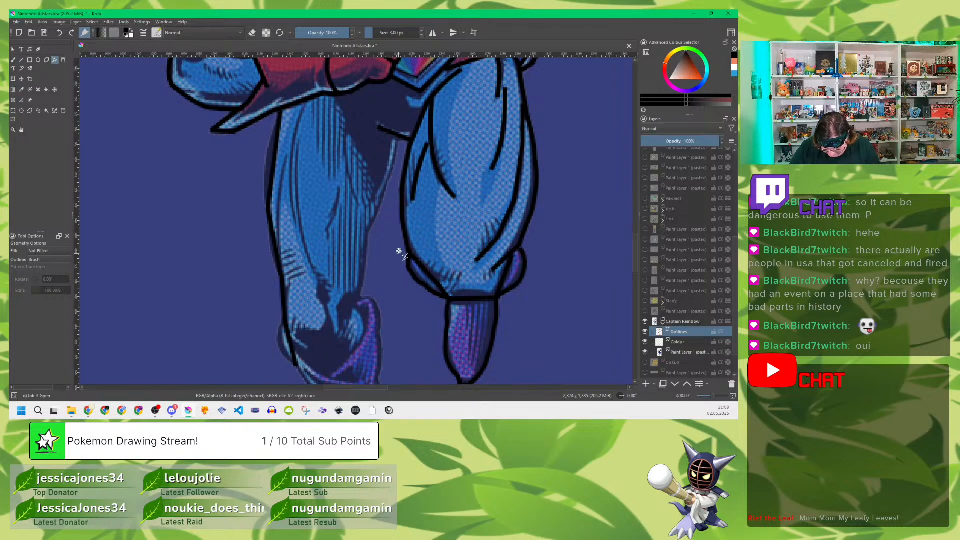
{"action": "mouse_move", "coordinate": [397, 140]}
{"action": "left_mouse_down"}
{"action": "mouse_move", "coordinate": [367, 231]}
{"action": "mouse_move", "coordinate": [356, 310]}
{"action": "mouse_move", "coordinate": [364, 339]}
{"action": "mouse_move", "coordinate": [332, 377]}
{"action": "mouse_move", "coordinate": [298, 356]}
{"action": "left_mouse_up"}
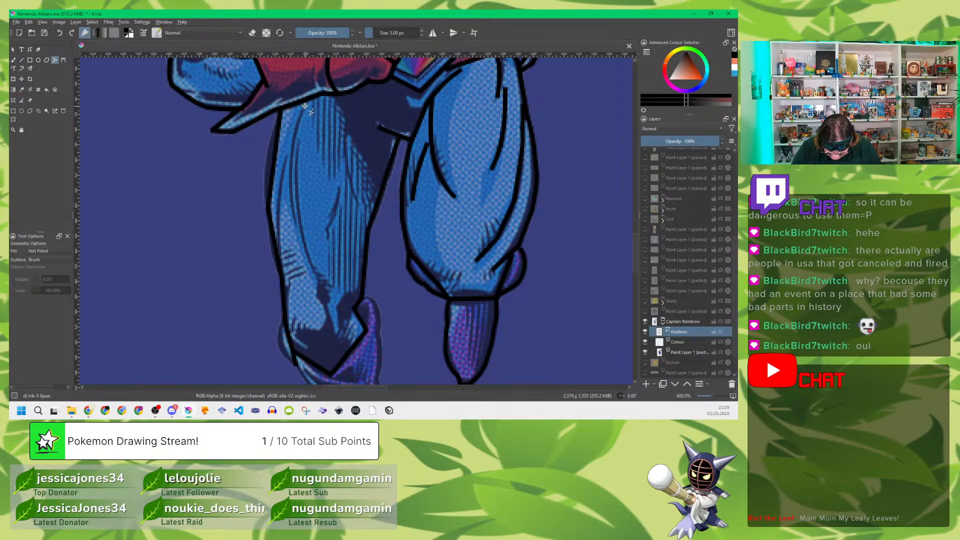
Step: Trace three muscle lines on the outer half of the near thigh and the fold at the outer side of the near knee
{"action": "left_click_drag", "start_coordinate": [304, 103], "coordinate": [295, 226]}
{"action": "mouse_move", "coordinate": [299, 143]}
{"action": "left_mouse_down"}
{"action": "mouse_move", "coordinate": [322, 290]}
{"action": "mouse_move", "coordinate": [317, 276]}
{"action": "left_mouse_up"}
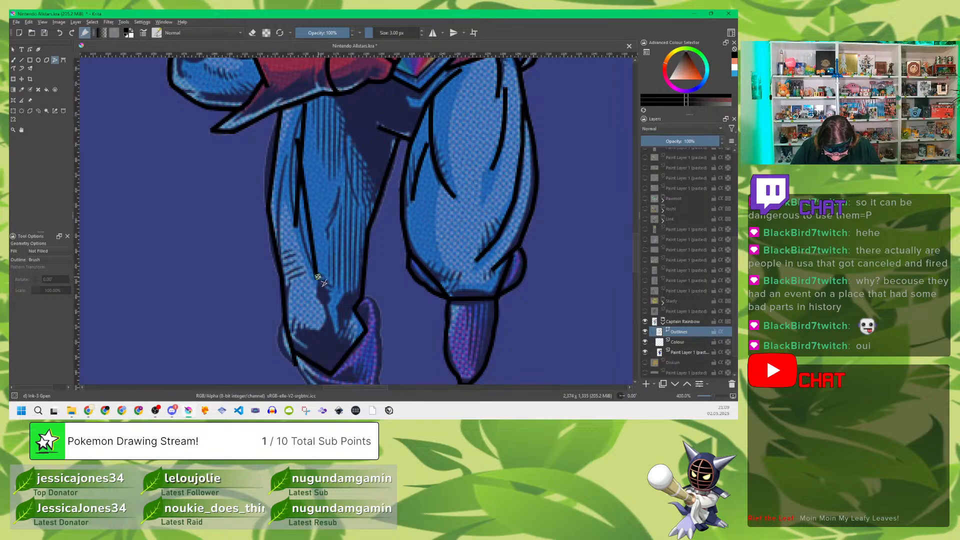
{"action": "left_click_drag", "start_coordinate": [286, 158], "coordinate": [280, 261]}
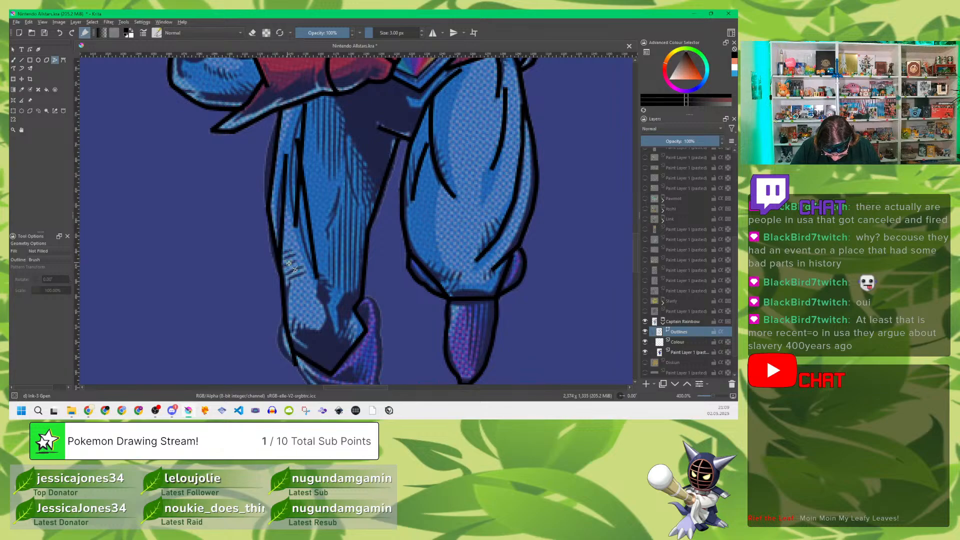
{"action": "left_click", "coordinate": [281, 323]}
{"action": "left_click_drag", "start_coordinate": [280, 340], "coordinate": [296, 366]}
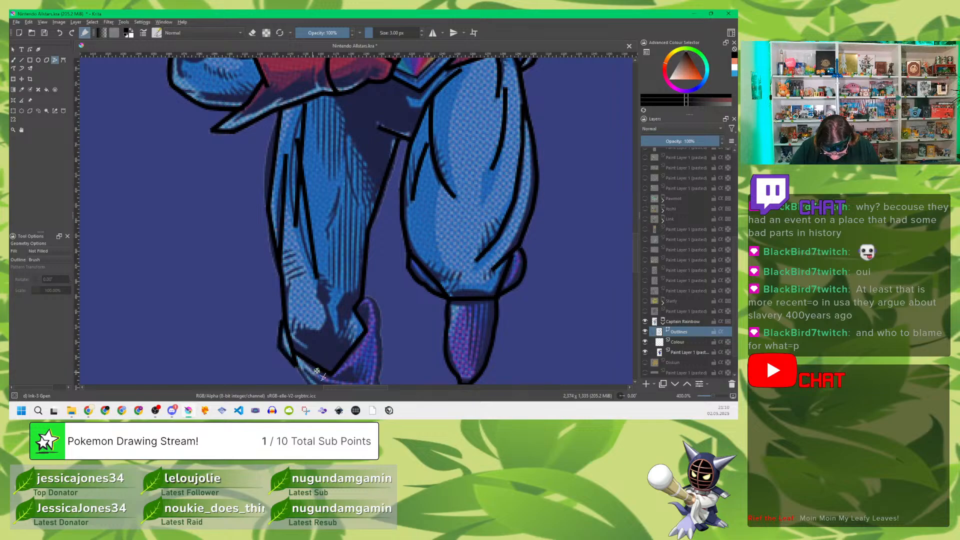
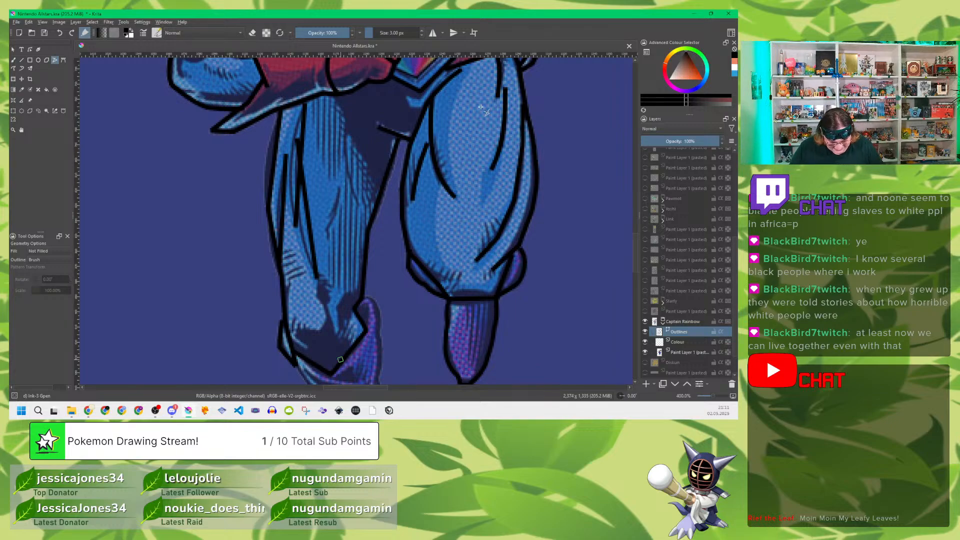
Step: Bend the short crotch line and the near leg's inner thigh and lower knee outline into smooth curves
{"action": "left_click", "coordinate": [30, 49]}
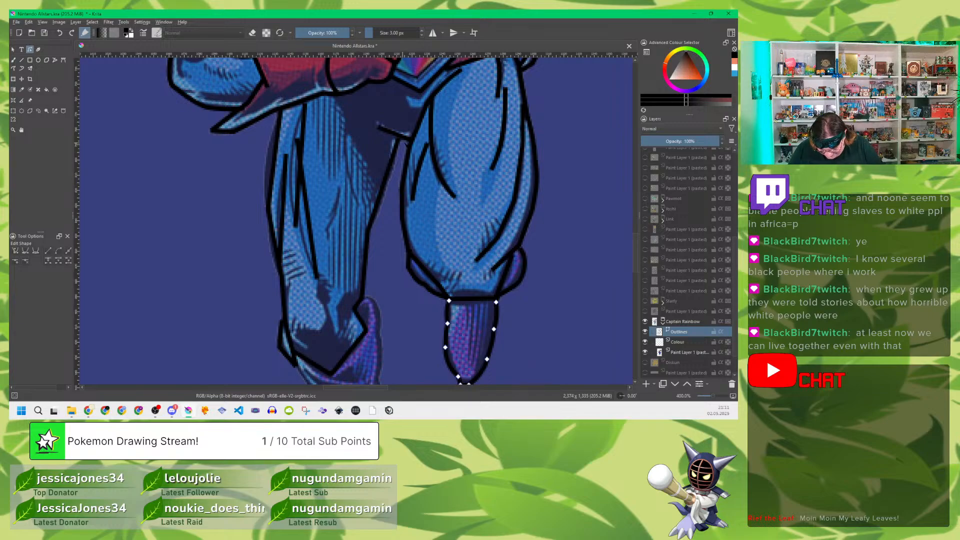
{"action": "left_click", "coordinate": [399, 139]}
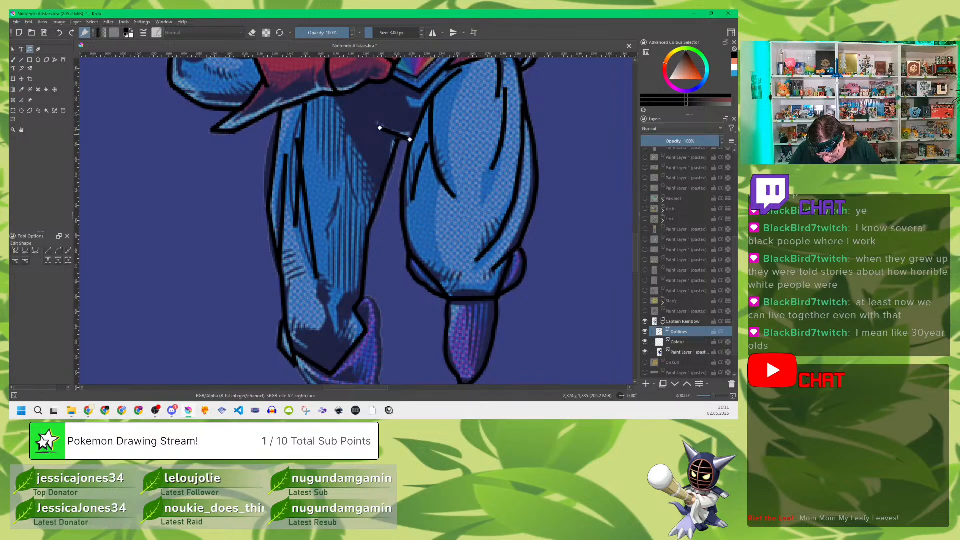
{"action": "left_click_drag", "start_coordinate": [395, 138], "coordinate": [394, 138]}
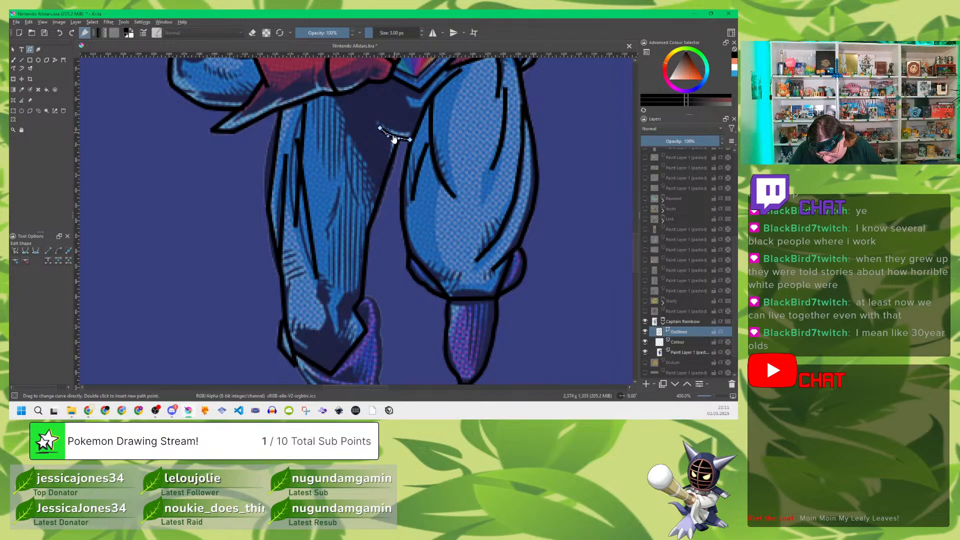
{"action": "left_click", "coordinate": [383, 186]}
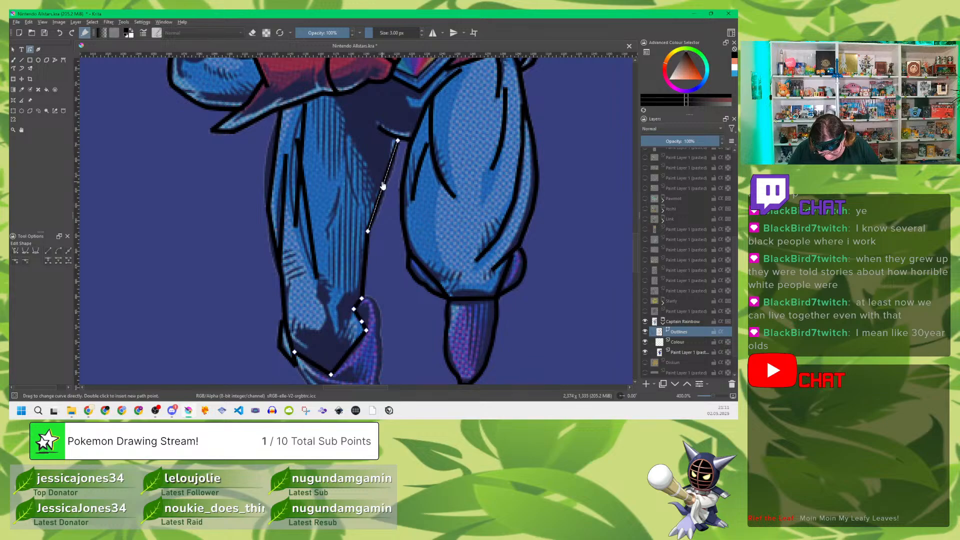
{"action": "left_click_drag", "start_coordinate": [384, 187], "coordinate": [391, 188]}
{"action": "mouse_move", "coordinate": [365, 275]}
{"action": "left_mouse_down"}
{"action": "mouse_move", "coordinate": [383, 269]}
{"action": "mouse_move", "coordinate": [368, 270]}
{"action": "left_mouse_up"}
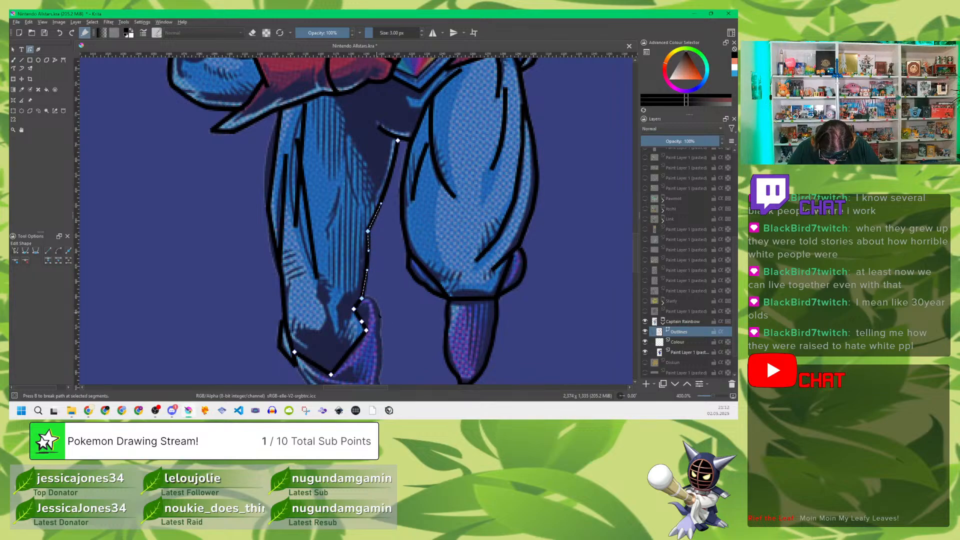
{"action": "left_click_drag", "start_coordinate": [358, 316], "coordinate": [360, 316]}
{"action": "left_click_drag", "start_coordinate": [349, 352], "coordinate": [314, 372]}
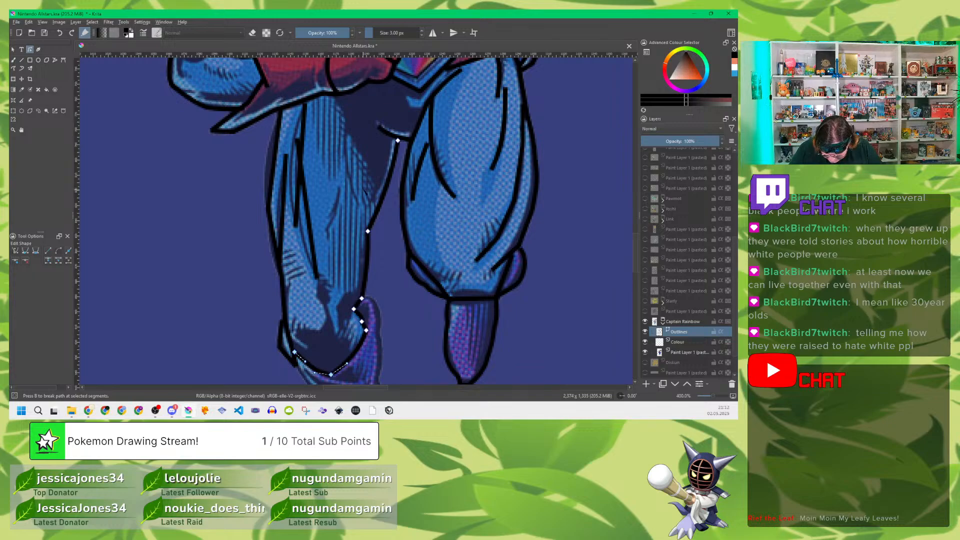
Step: Curve the three muscle lines on the outer half of the near thigh to follow the reference
{"action": "left_click", "coordinate": [307, 206]}
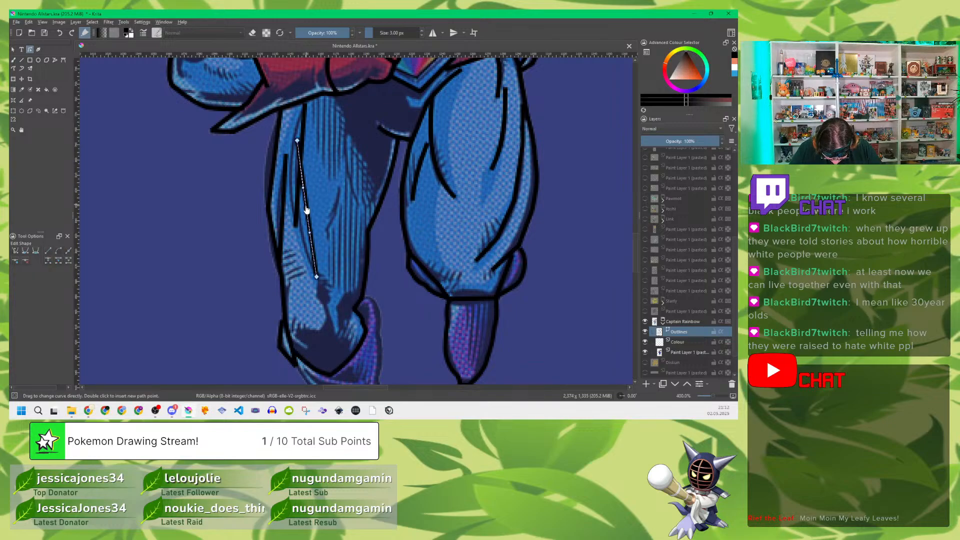
{"action": "left_click_drag", "start_coordinate": [306, 209], "coordinate": [294, 216]}
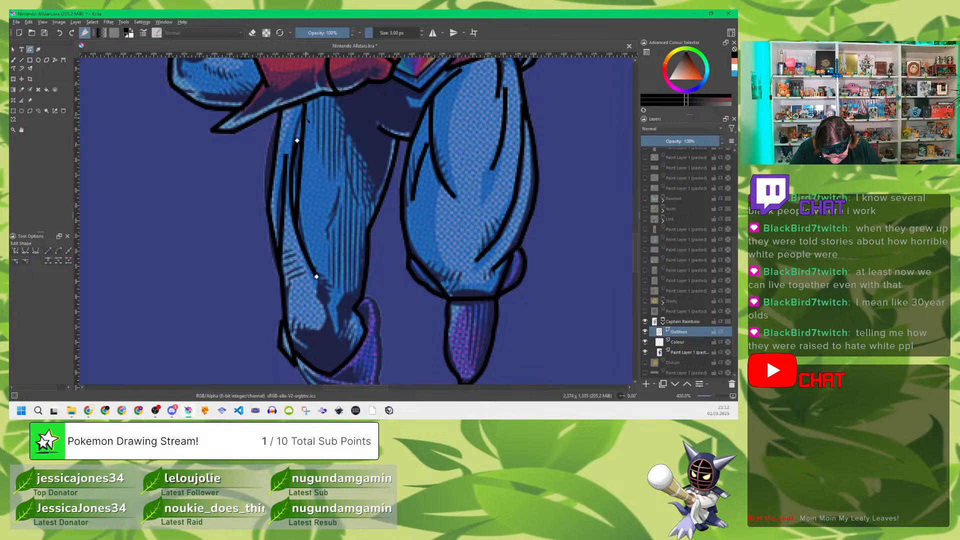
{"action": "left_click", "coordinate": [302, 145]}
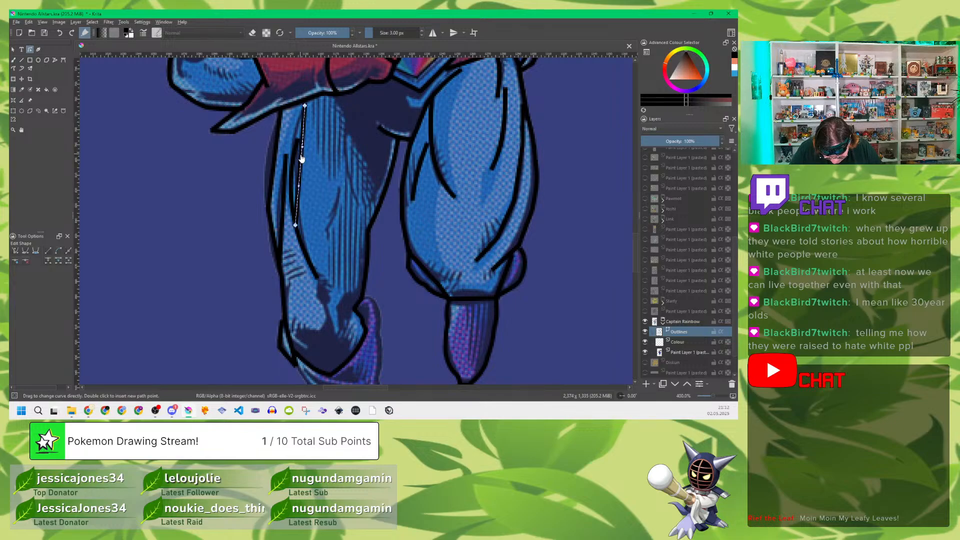
{"action": "left_click_drag", "start_coordinate": [302, 156], "coordinate": [296, 151]}
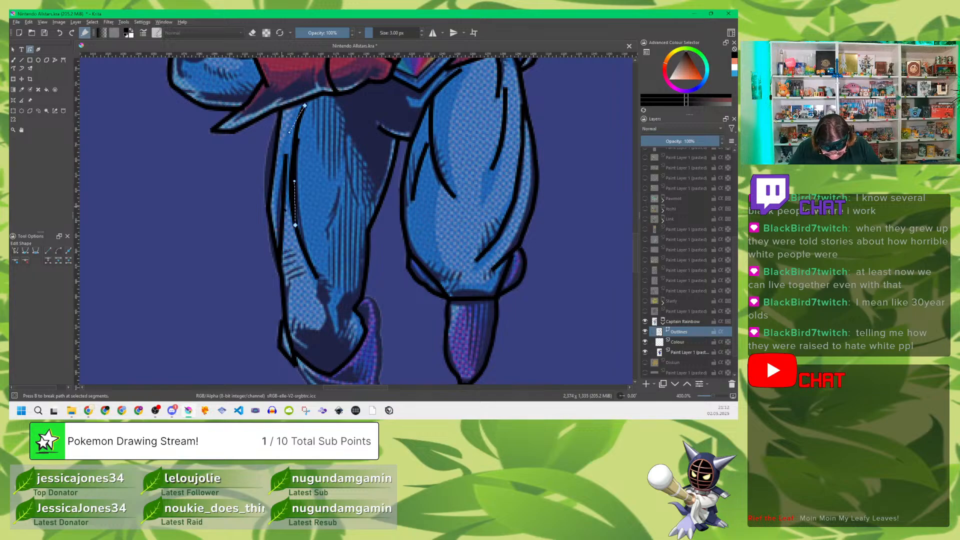
{"action": "left_click", "coordinate": [278, 215]}
{"action": "left_click", "coordinate": [283, 214]}
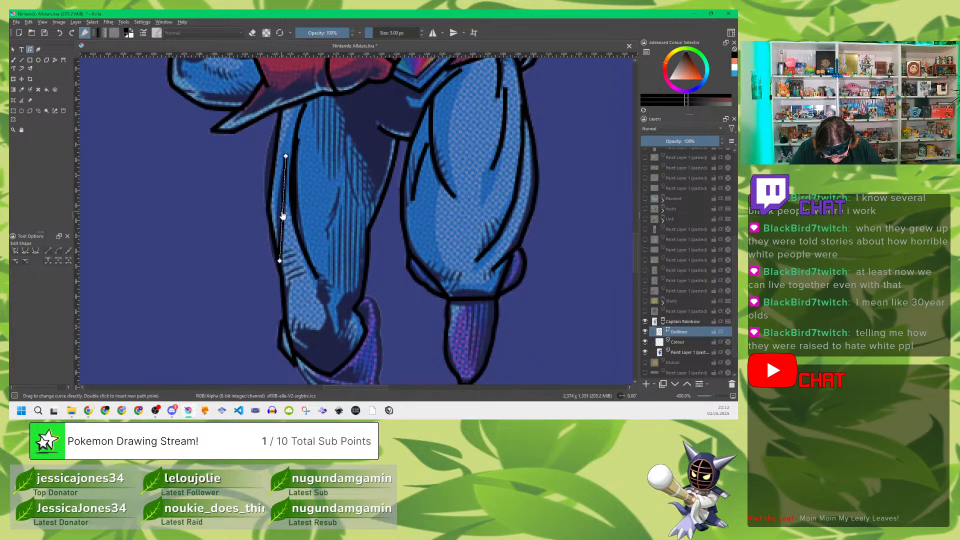
{"action": "left_click_drag", "start_coordinate": [282, 215], "coordinate": [280, 216]}
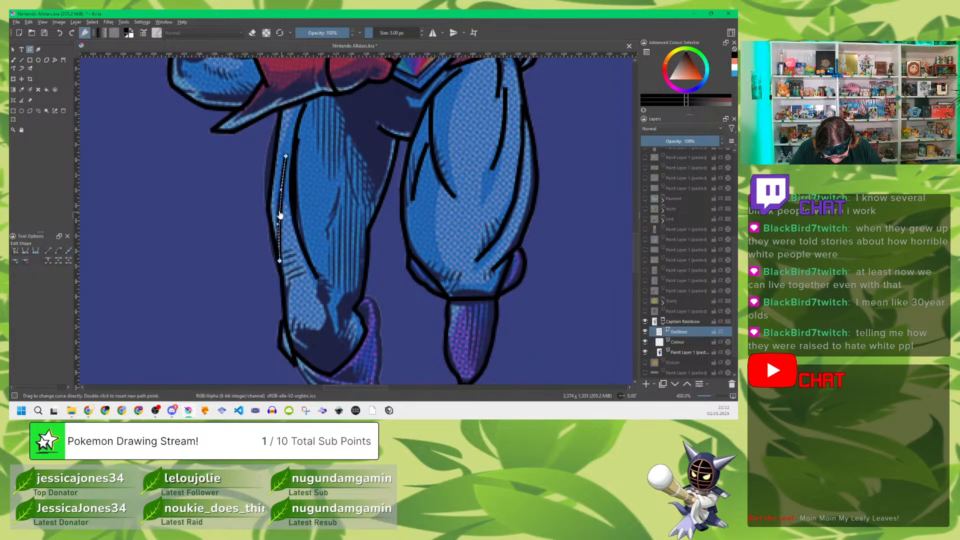
Step: Round the near leg's outer contour down to the knee and the fold at the knee's outer side
{"action": "left_click", "coordinate": [275, 161]}
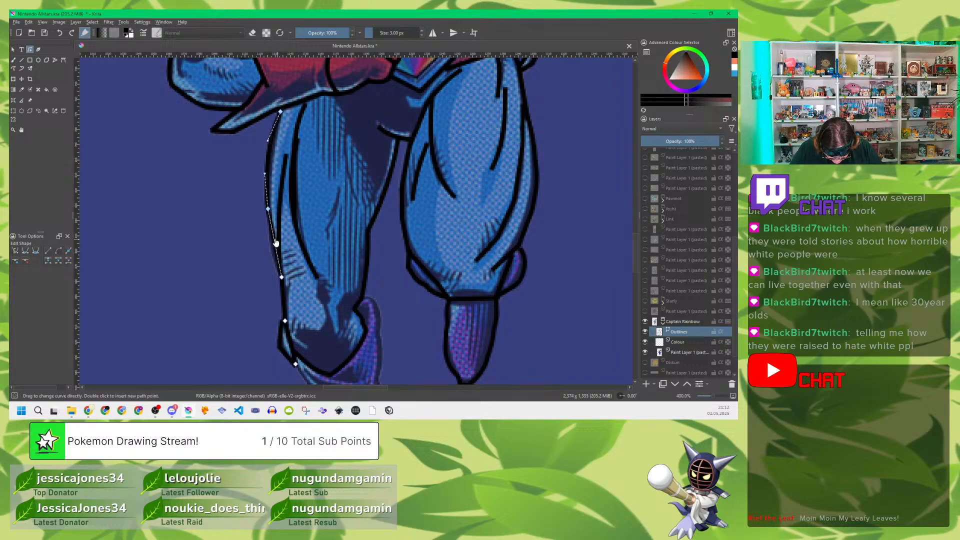
{"action": "left_click_drag", "start_coordinate": [275, 243], "coordinate": [271, 244]}
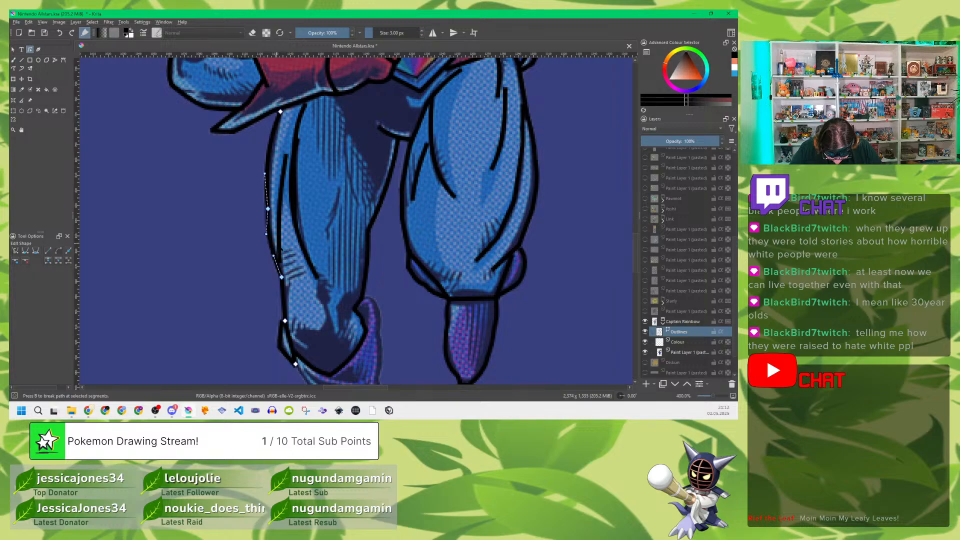
{"action": "mouse_move", "coordinate": [285, 304]}
{"action": "left_mouse_down"}
{"action": "mouse_move", "coordinate": [292, 303]}
{"action": "mouse_move", "coordinate": [287, 312]}
{"action": "left_mouse_up"}
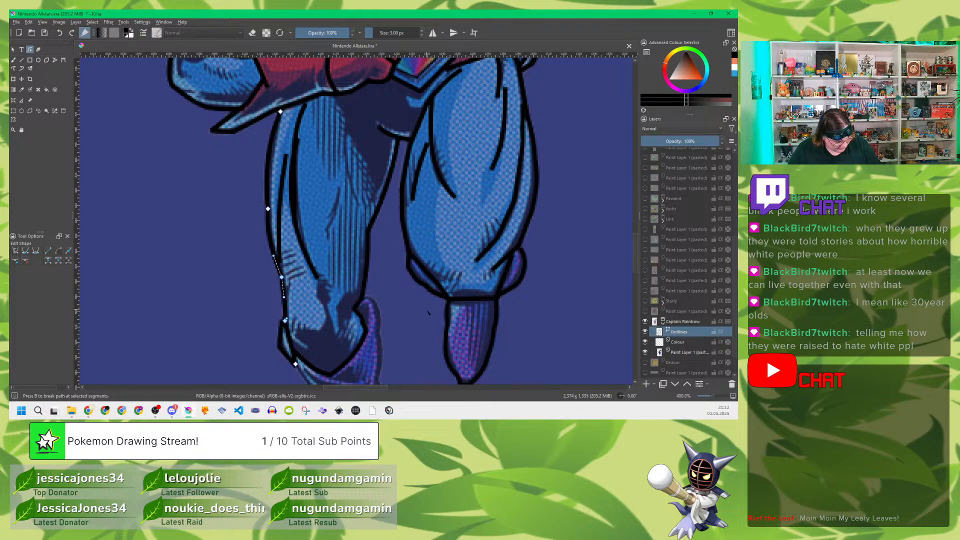
{"action": "left_click_drag", "start_coordinate": [419, 304], "coordinate": [416, 139]}
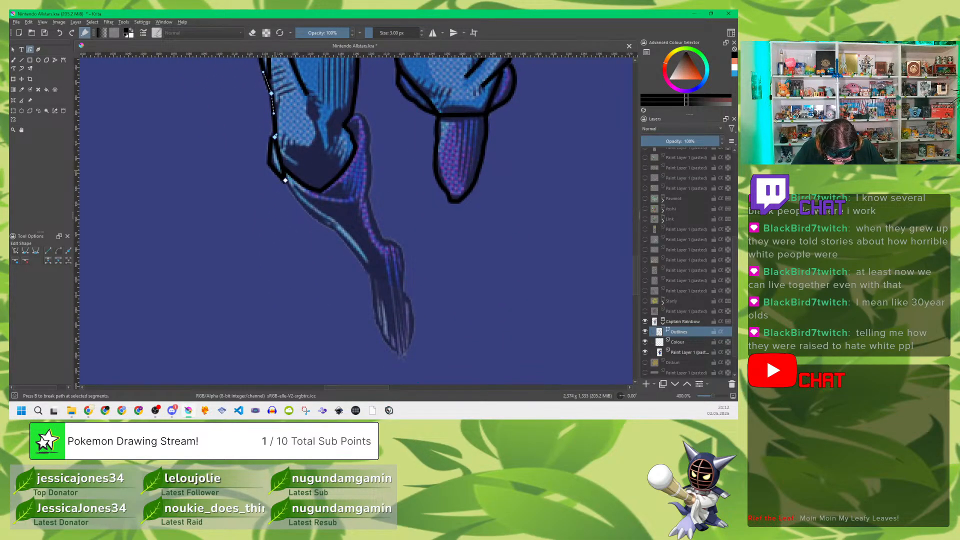
{"action": "left_click", "coordinate": [277, 172]}
{"action": "left_click_drag", "start_coordinate": [275, 175], "coordinate": [268, 155]}
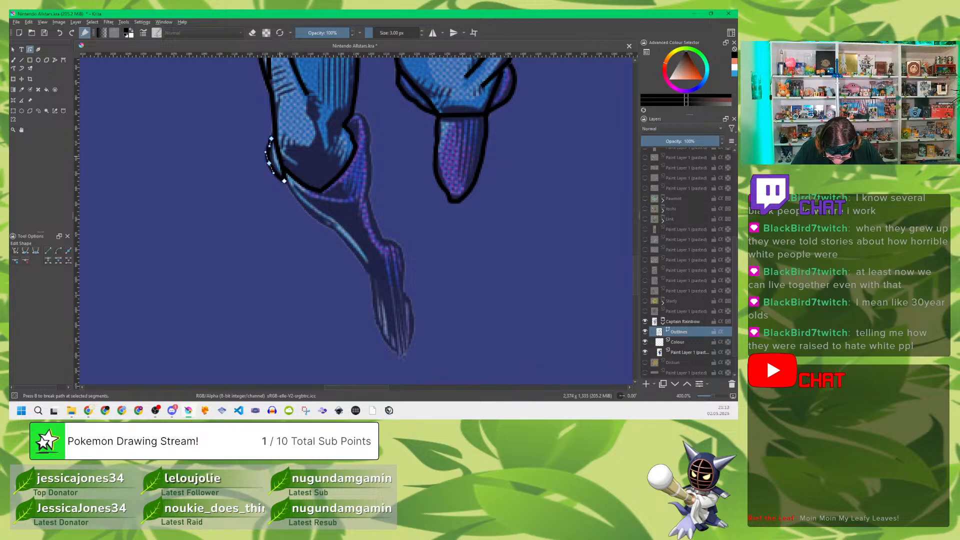
{"action": "left_click", "coordinate": [245, 163]}
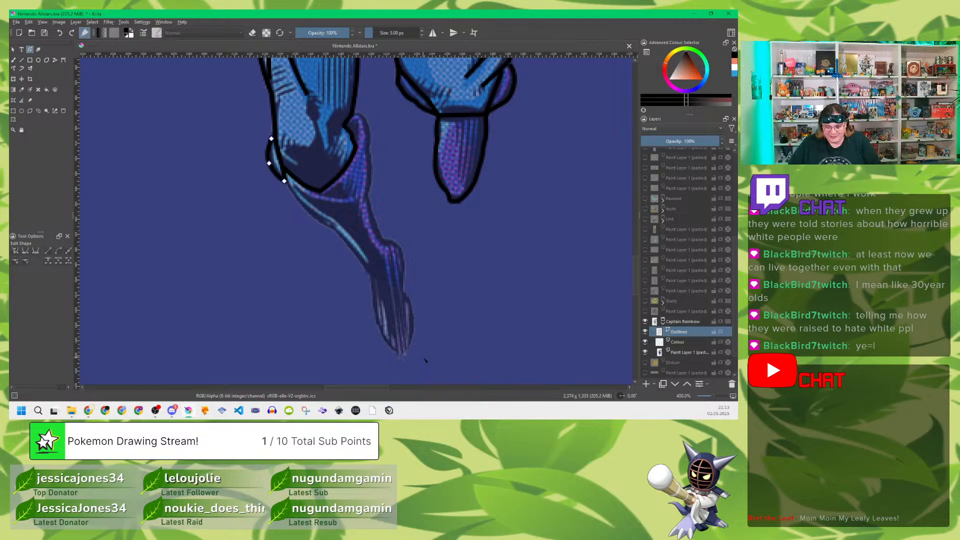
Step: Trace the back edge of the purple calf behind the near knee with an open path
{"action": "left_click", "coordinate": [55, 60]}
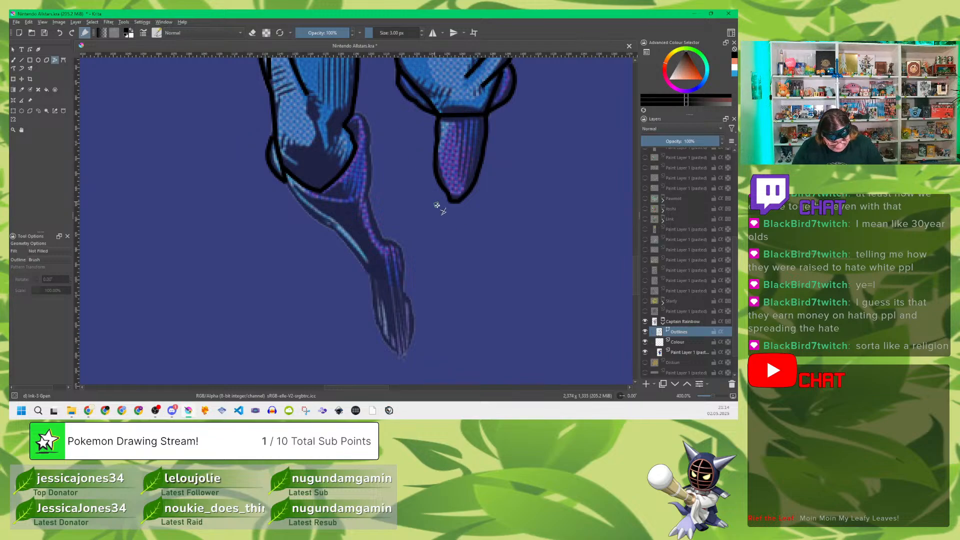
{"action": "left_click_drag", "start_coordinate": [483, 221], "coordinate": [422, 213]}
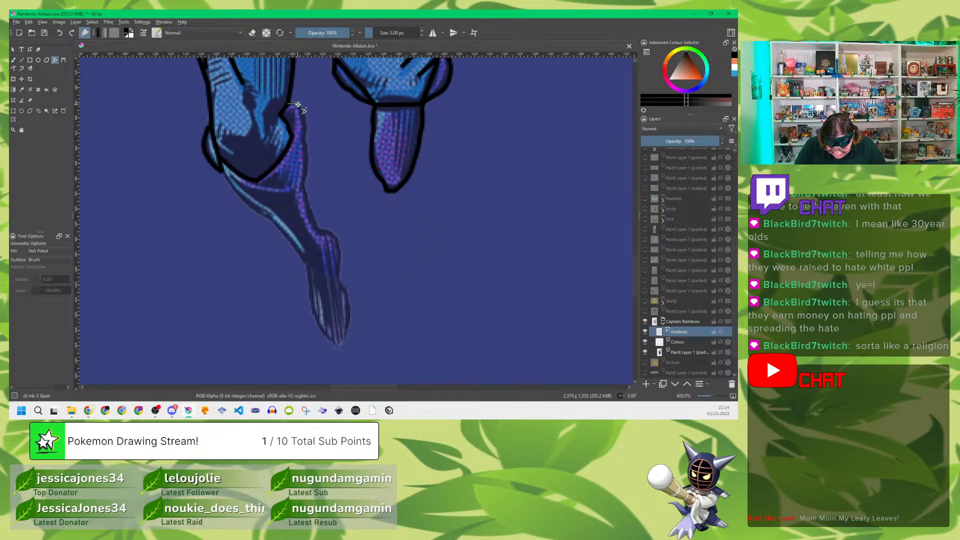
{"action": "left_click", "coordinate": [302, 190]}
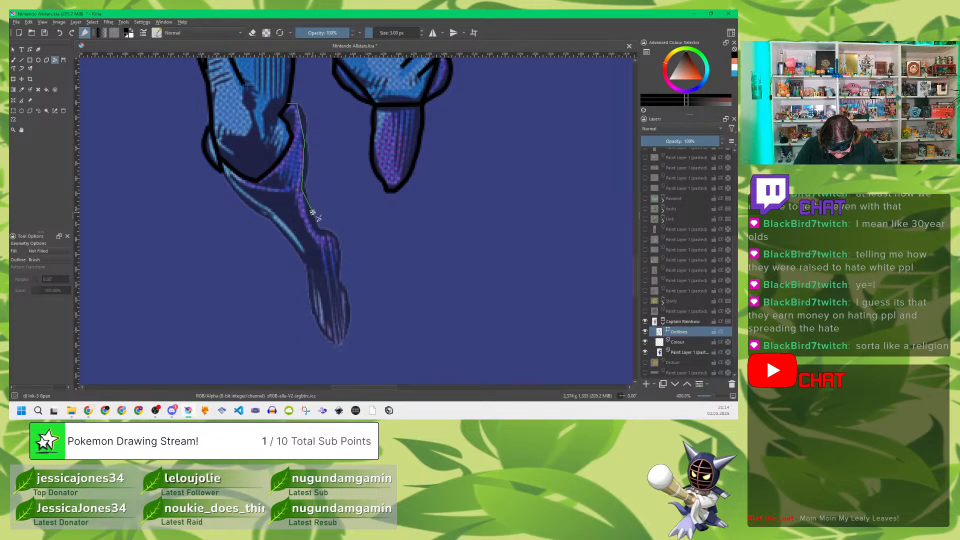
{"action": "key", "text": "Return"}
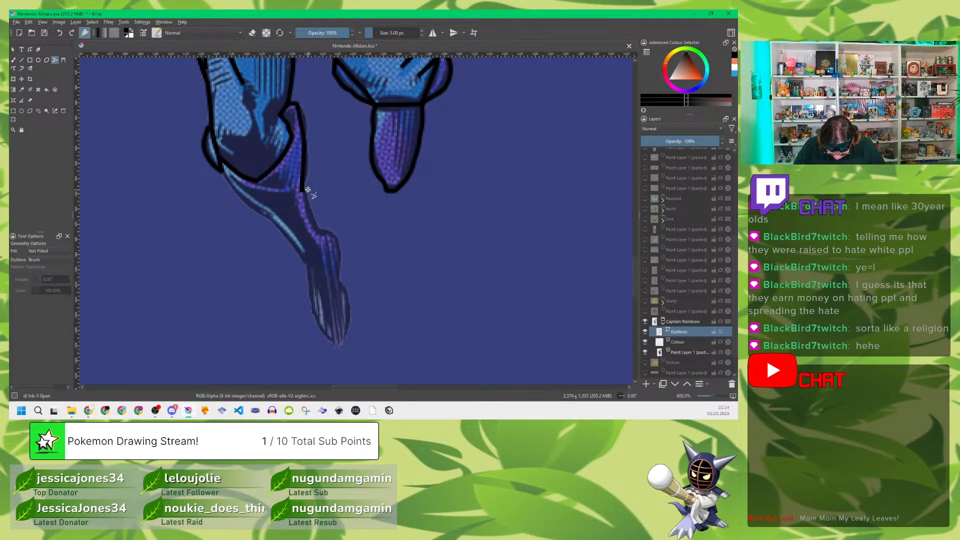
Step: Trace the near lower leg from the calf around the heel and foot and back up the shin to the knee
{"action": "left_click", "coordinate": [303, 190]}
{"action": "left_click", "coordinate": [318, 230]}
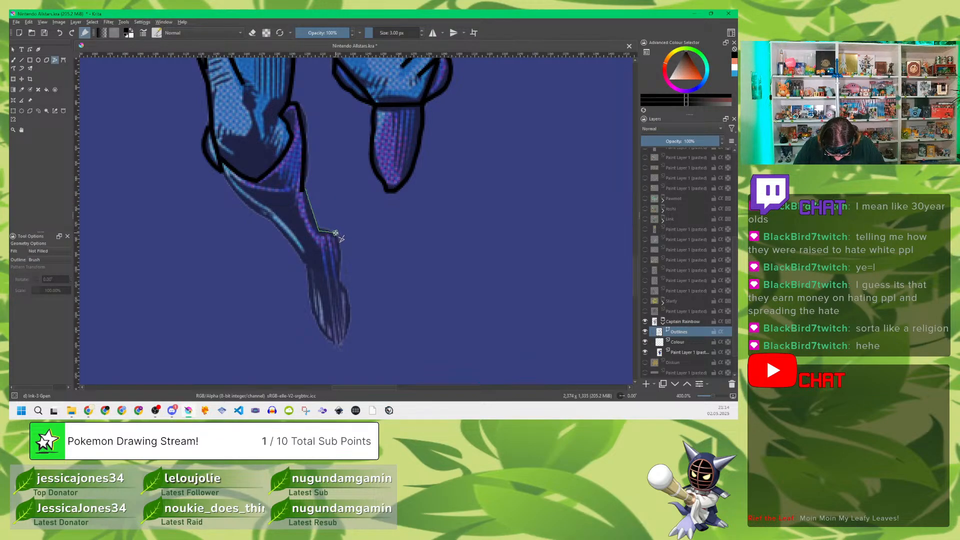
{"action": "left_click", "coordinate": [334, 232]}
{"action": "left_click", "coordinate": [342, 342]}
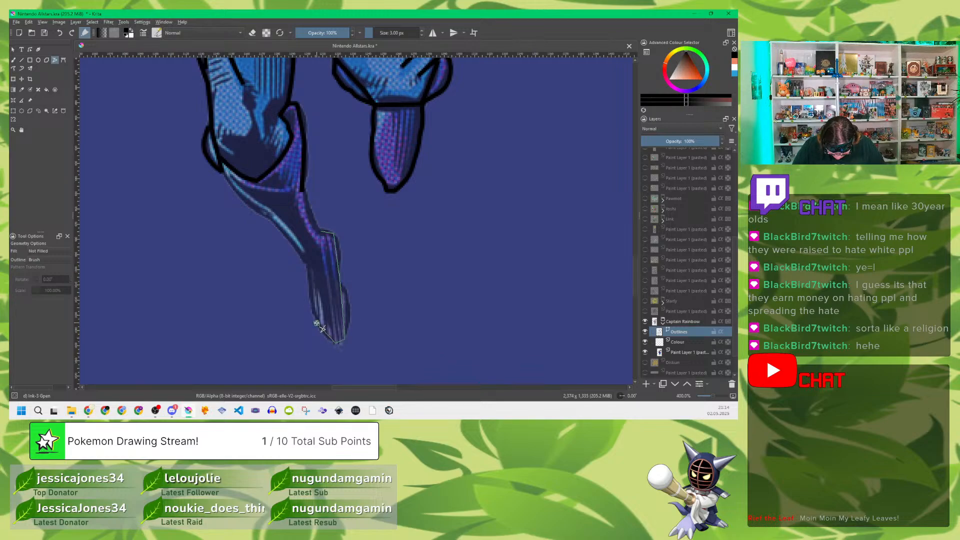
{"action": "left_click", "coordinate": [307, 265]}
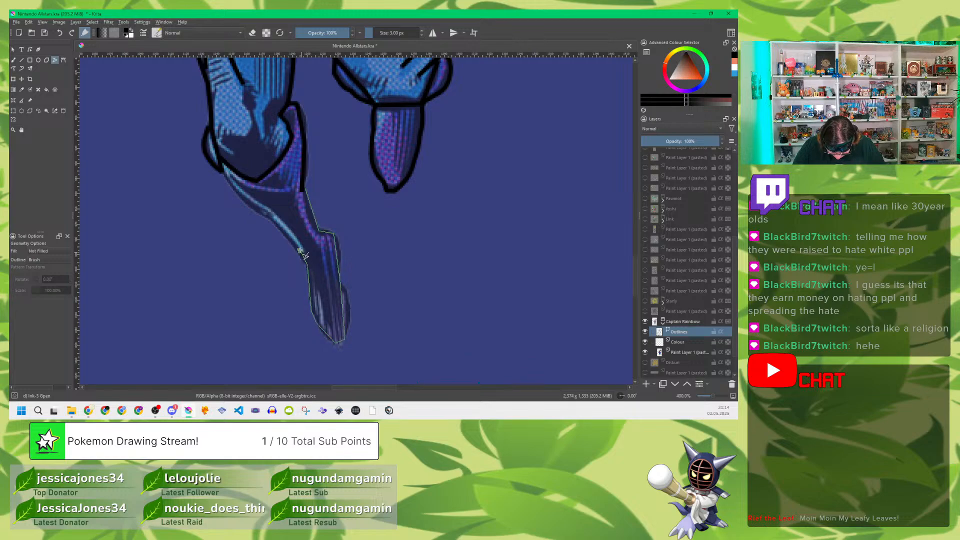
{"action": "left_click", "coordinate": [270, 220]}
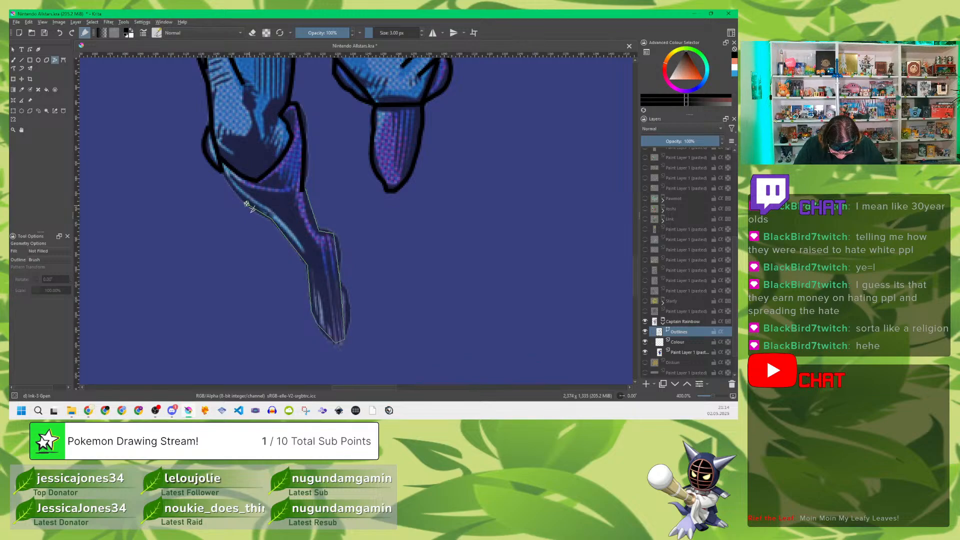
{"action": "left_click", "coordinate": [223, 170]}
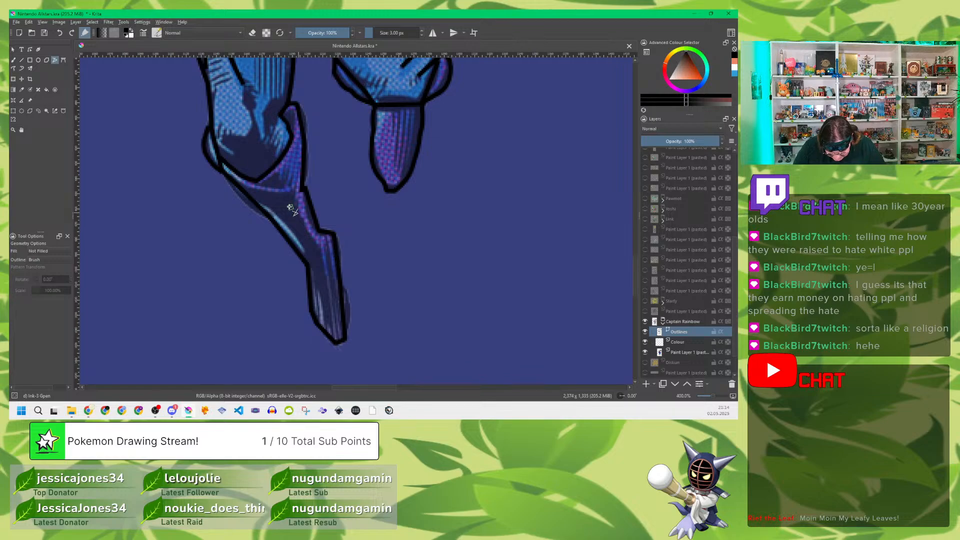
Step: Trace the short fold line below the near knee and the small inner line at the top of the purple calf
{"action": "left_click", "coordinate": [259, 184]}
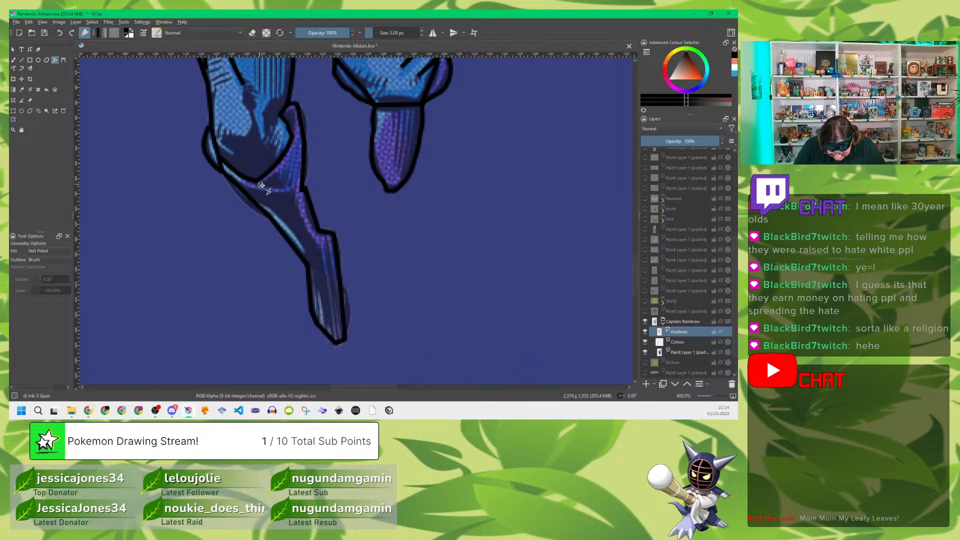
{"action": "double_click", "coordinate": [293, 191]}
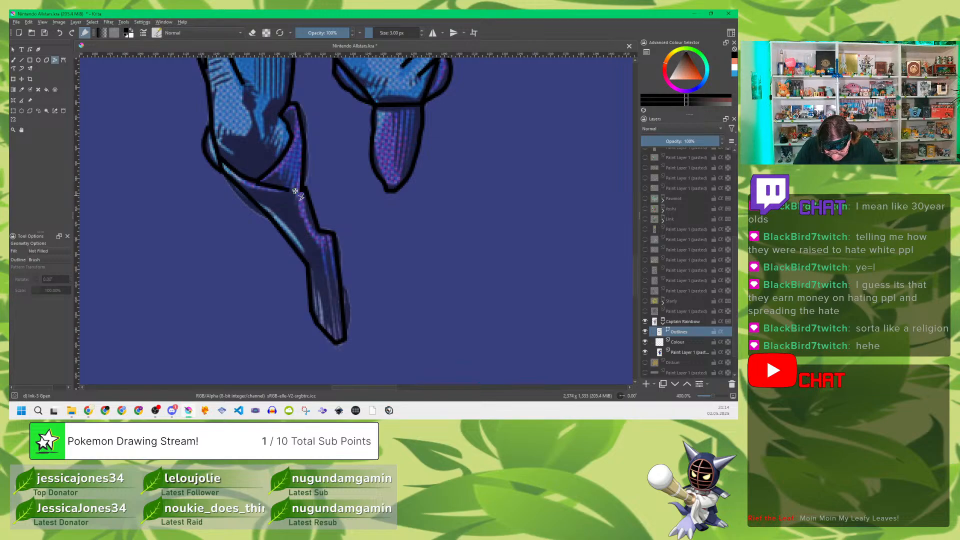
{"action": "left_click", "coordinate": [294, 131]}
{"action": "left_click", "coordinate": [292, 110]}
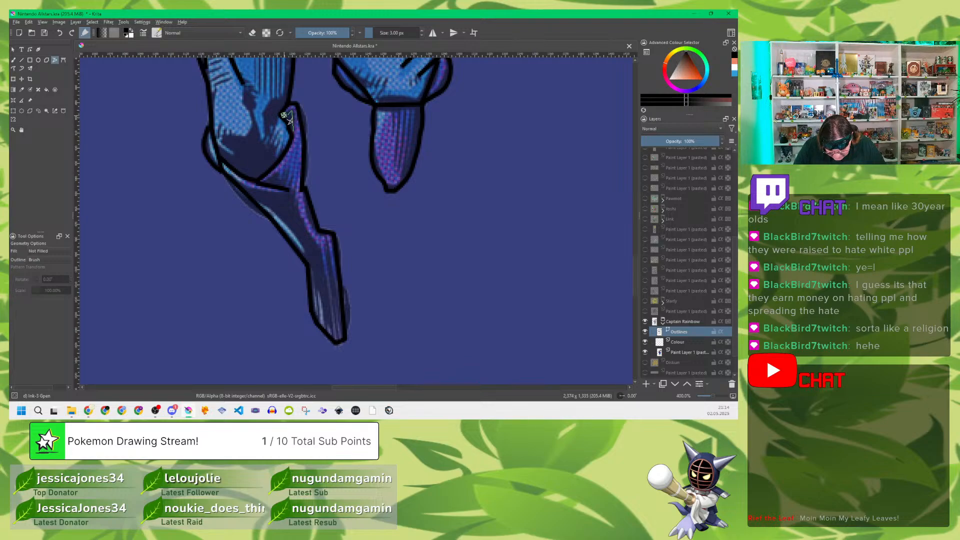
{"action": "double_click", "coordinate": [282, 116]}
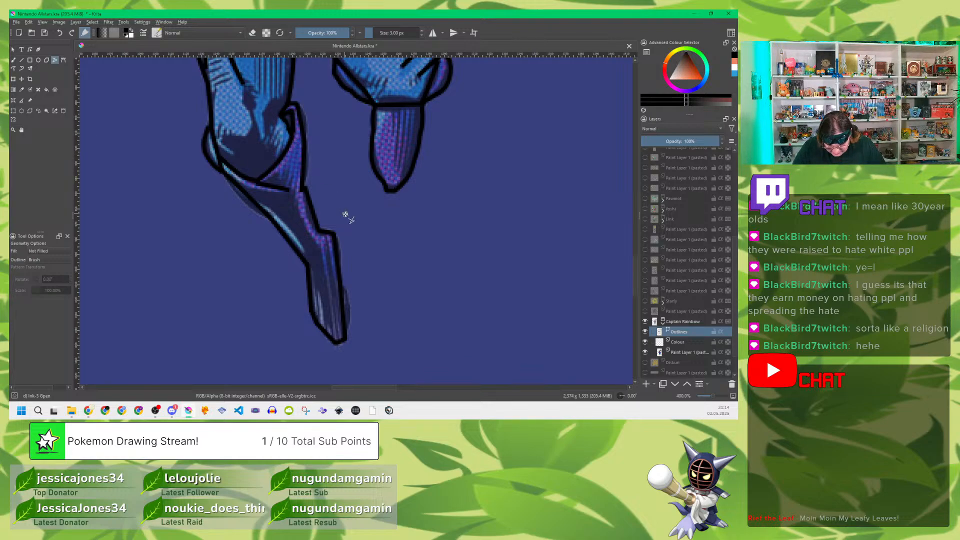
Step: Bow the back edge of the near leg's purple calf outward into rounded curves
{"action": "left_click", "coordinate": [30, 49]}
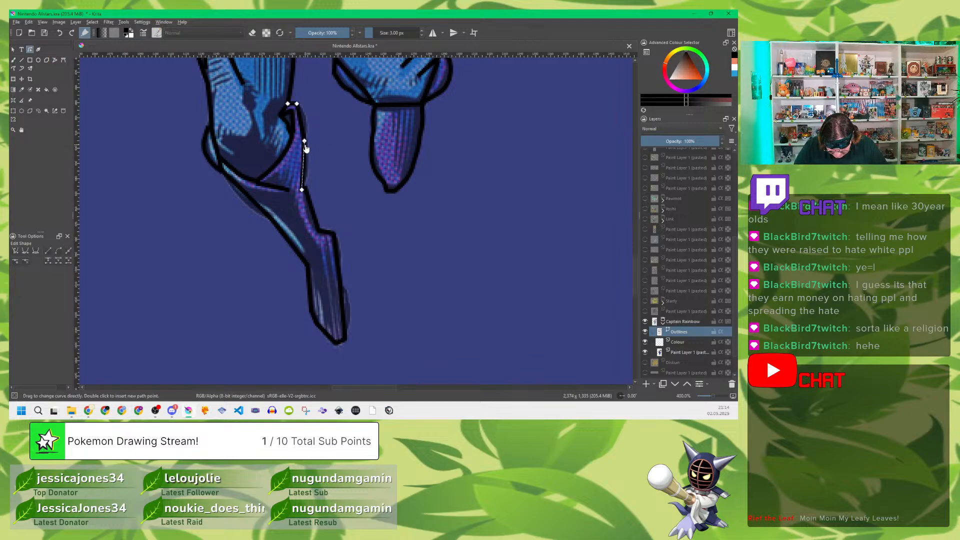
{"action": "left_click_drag", "start_coordinate": [301, 124], "coordinate": [306, 123]}
{"action": "left_click_drag", "start_coordinate": [303, 163], "coordinate": [308, 166]}
Step: Smooth the near leg's ankle, foot and shin outline and curve the short fold line below the knee
{"action": "left_click", "coordinate": [310, 208]}
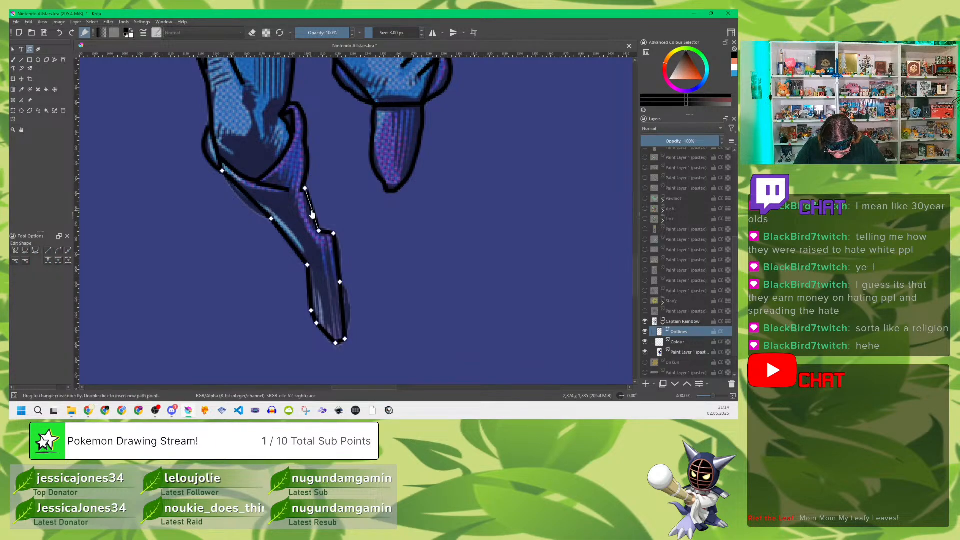
{"action": "left_click_drag", "start_coordinate": [311, 211], "coordinate": [341, 262]}
{"action": "left_click_drag", "start_coordinate": [344, 309], "coordinate": [323, 336]}
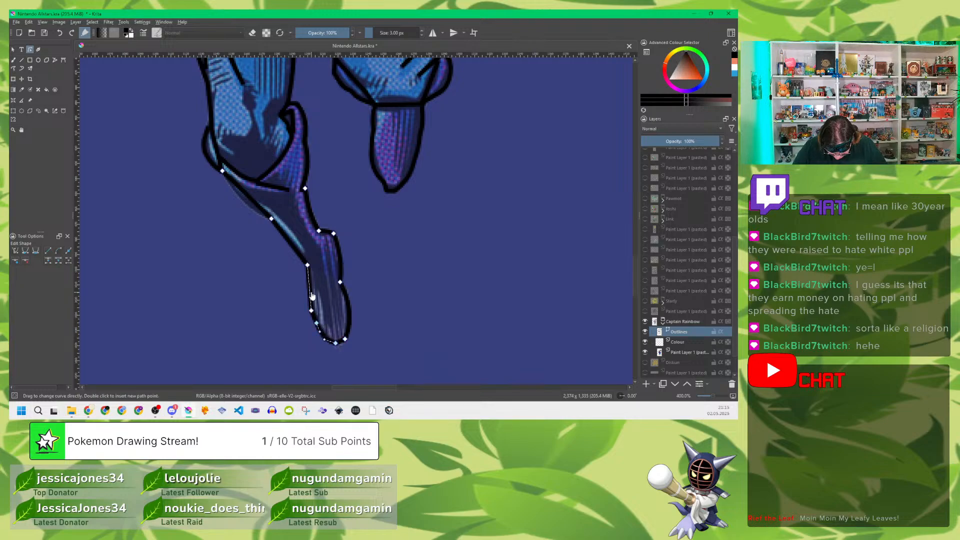
{"action": "mouse_move", "coordinate": [310, 295]}
{"action": "left_mouse_down"}
{"action": "mouse_move", "coordinate": [301, 297]}
{"action": "mouse_move", "coordinate": [312, 295]}
{"action": "left_mouse_up"}
{"action": "left_click_drag", "start_coordinate": [291, 247], "coordinate": [292, 247]}
{"action": "mouse_move", "coordinate": [248, 197]}
{"action": "left_mouse_down"}
{"action": "mouse_move", "coordinate": [245, 211]}
{"action": "mouse_move", "coordinate": [281, 191]}
{"action": "mouse_move", "coordinate": [266, 191]}
{"action": "mouse_move", "coordinate": [270, 197]}
{"action": "left_mouse_up"}
{"action": "left_click", "coordinate": [270, 189]}
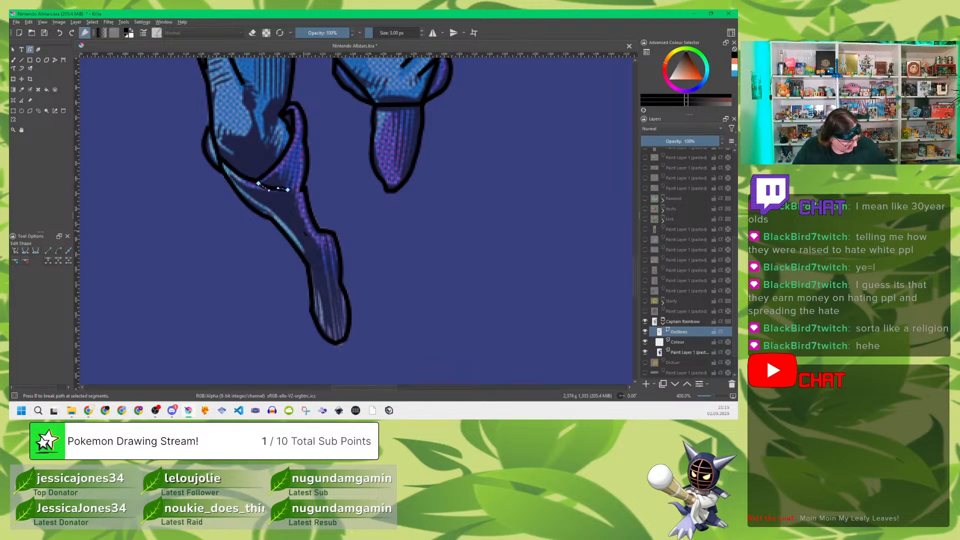
{"action": "key", "text": "Escape"}
{"action": "left_click", "coordinate": [370, 217]}
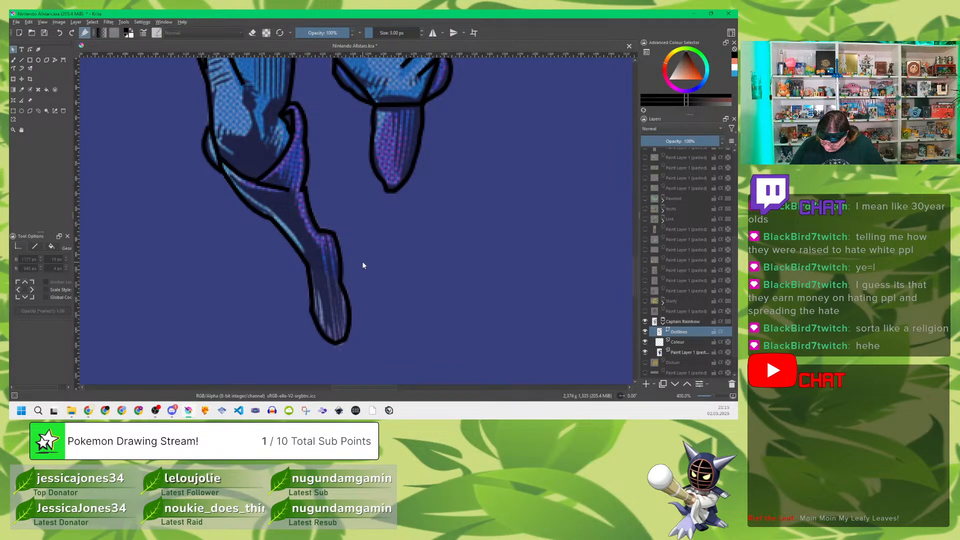
Step: Add a paint layer above the Colour layer in the Captain Rainbow group and name it Main Blue
{"action": "left_click", "coordinate": [689, 341]}
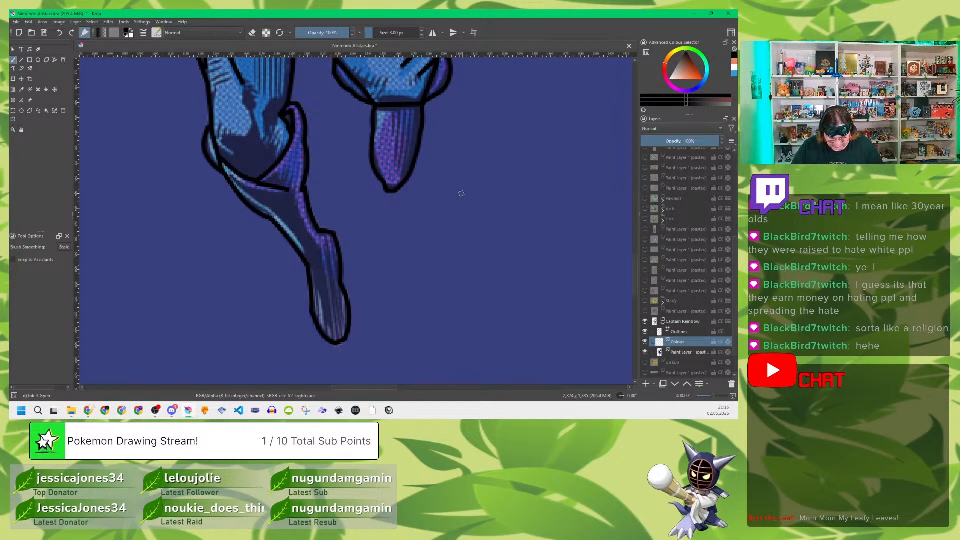
{"action": "left_click_drag", "start_coordinate": [485, 150], "coordinate": [455, 300]}
{"action": "left_click_drag", "start_coordinate": [457, 168], "coordinate": [463, 320]}
{"action": "left_click_drag", "start_coordinate": [462, 240], "coordinate": [469, 326]}
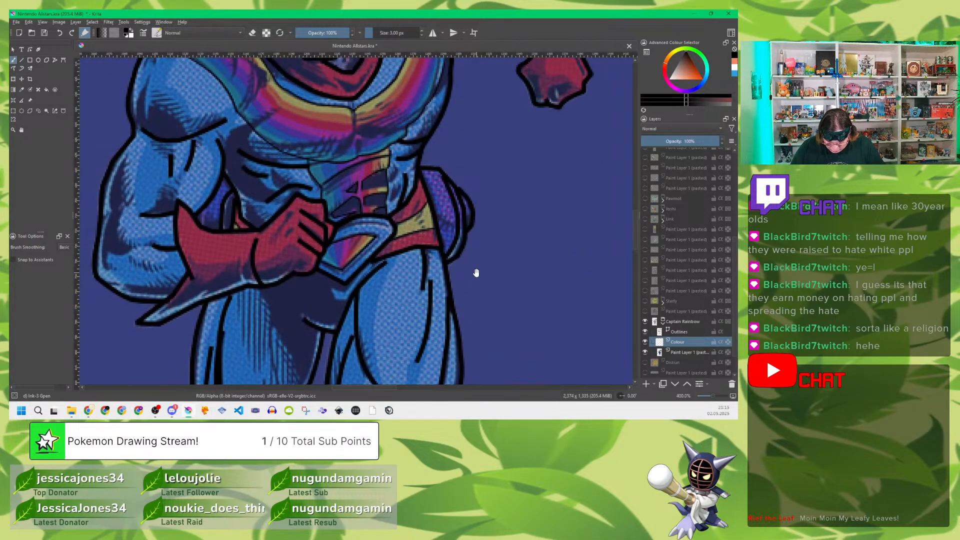
{"action": "left_click_drag", "start_coordinate": [476, 195], "coordinate": [487, 289]}
{"action": "left_click_drag", "start_coordinate": [459, 216], "coordinate": [484, 285]}
{"action": "left_click_drag", "start_coordinate": [497, 237], "coordinate": [501, 250]}
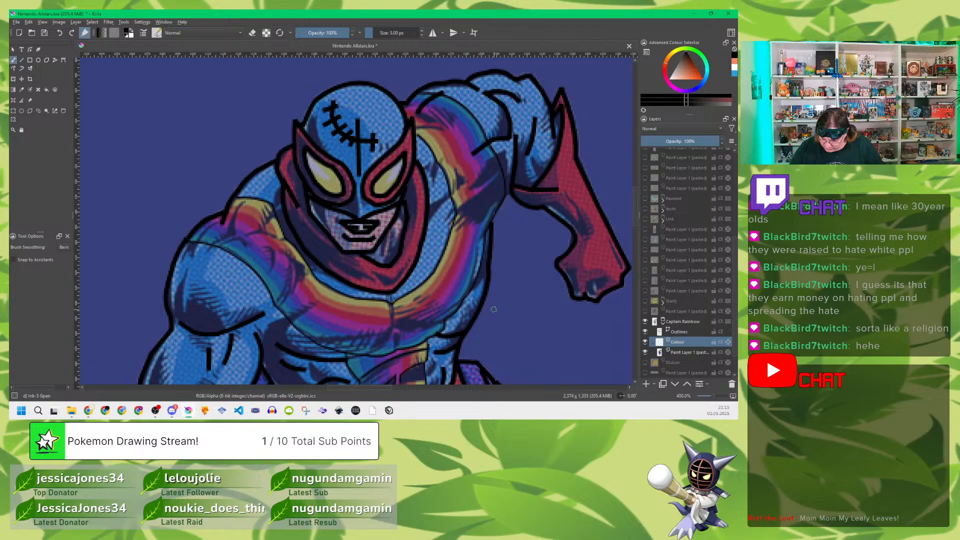
{"action": "left_click_drag", "start_coordinate": [497, 285], "coordinate": [500, 265]}
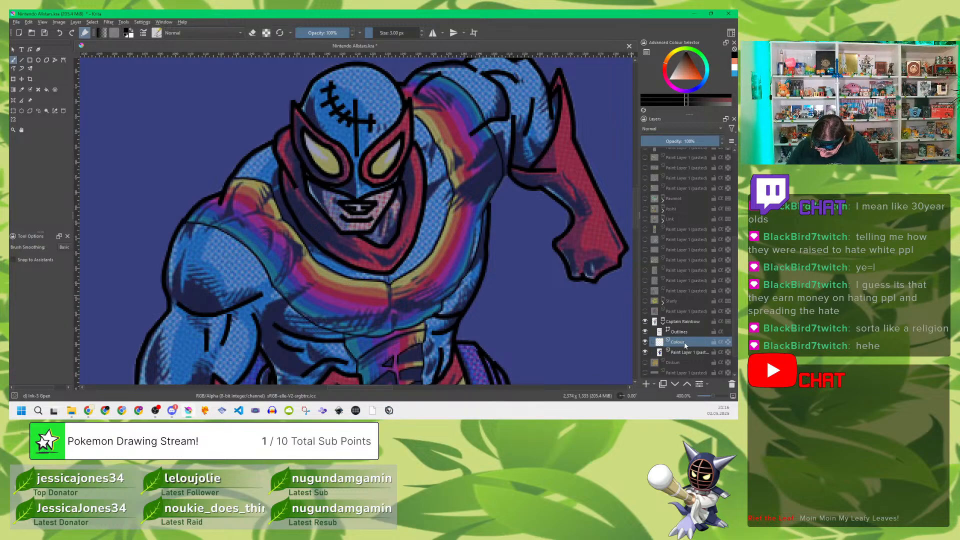
{"action": "key", "text": "Insert"}
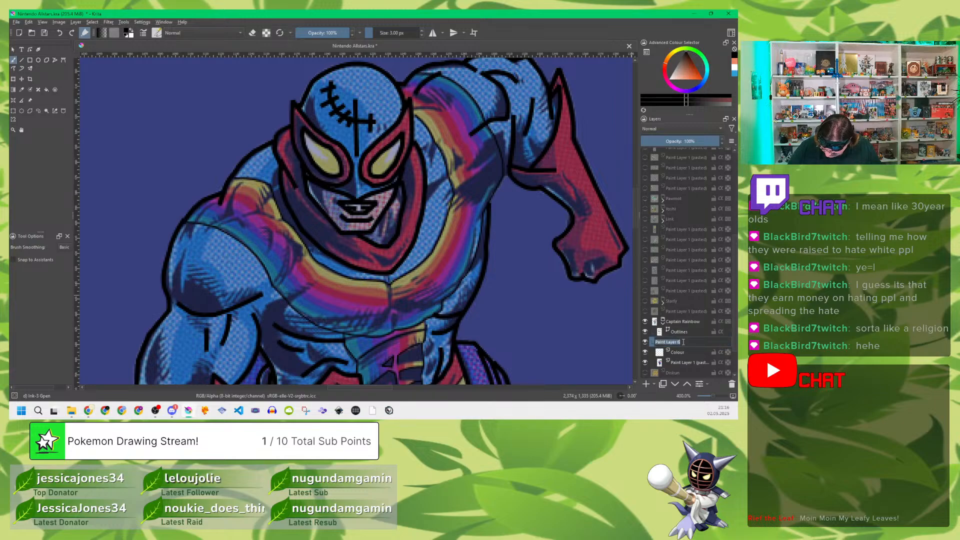
{"action": "type", "text": "Main"}
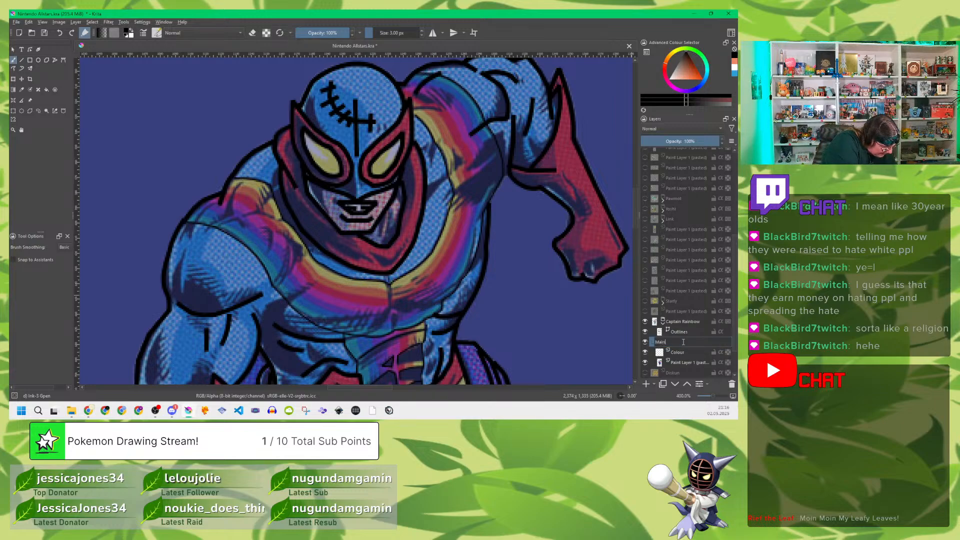
{"action": "type", "text": " Blue"}
{"action": "key", "text": "Return"}
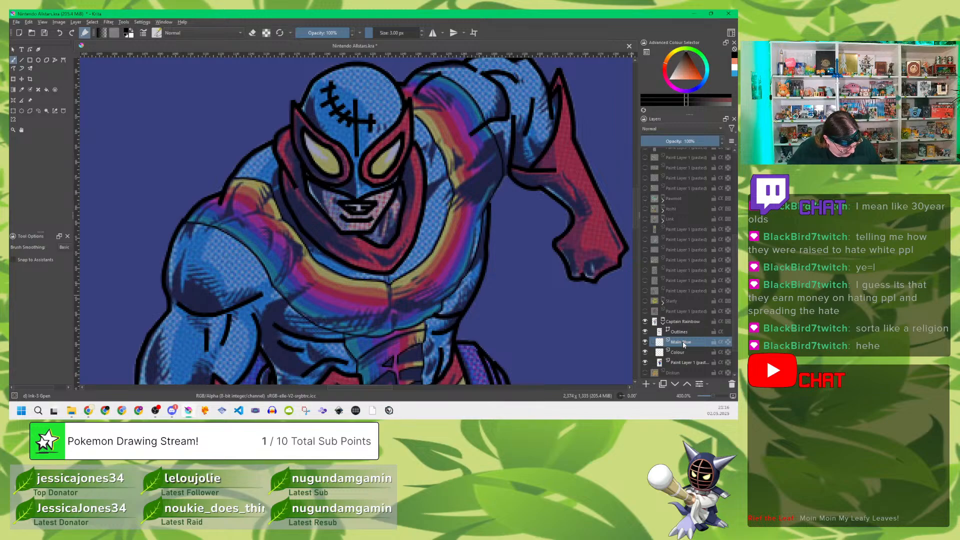
Step: Sample the suit's blue from the forehead of the reference mask as the brush colour
{"action": "key", "text": "p"}
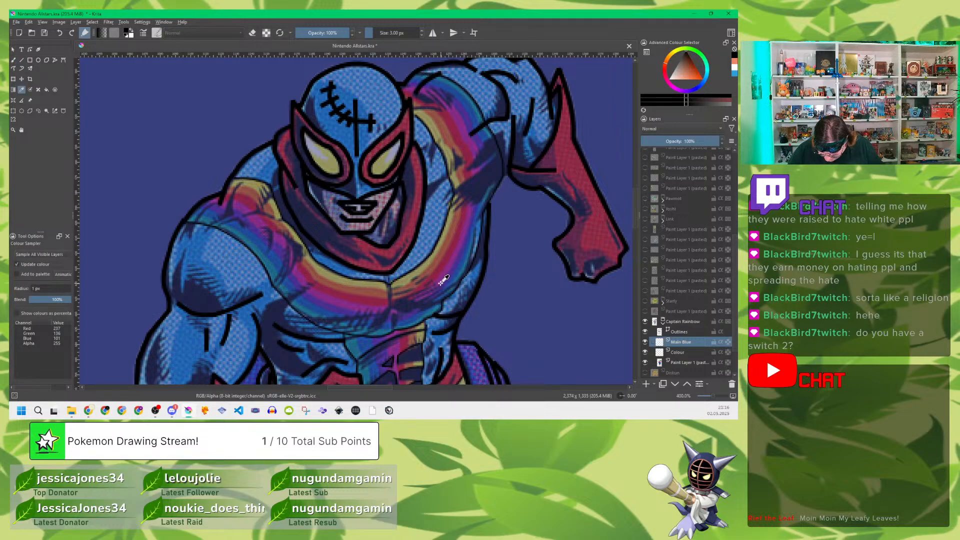
{"action": "left_click", "coordinate": [369, 84]}
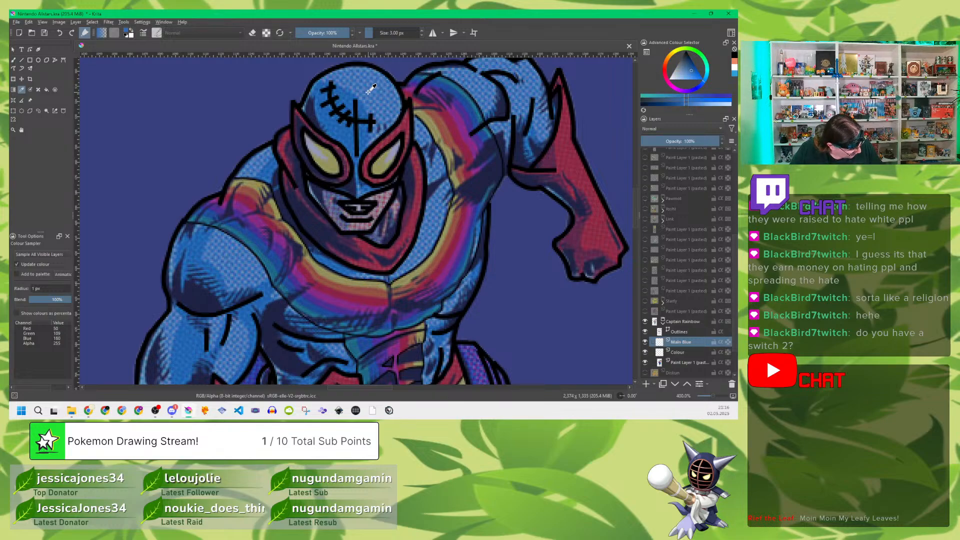
{"action": "key", "text": "b"}
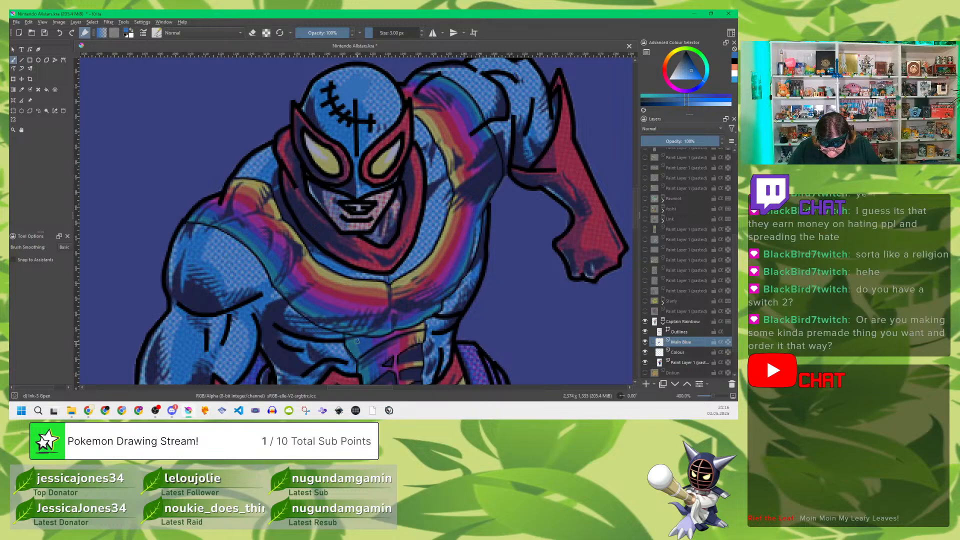
Step: Lower the pasted reference layer's opacity to about 20% and make Main Blue the active layer
{"action": "left_click", "coordinate": [682, 362]}
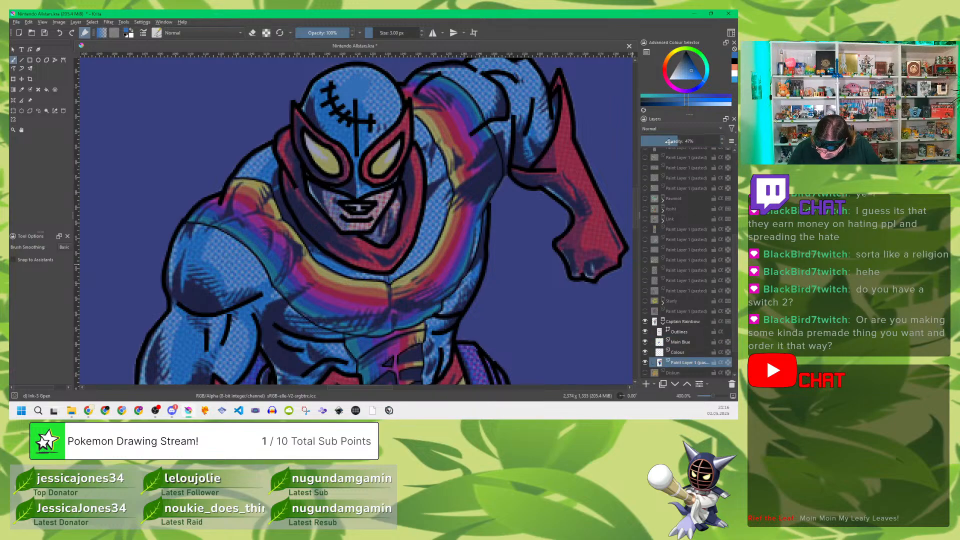
{"action": "left_click_drag", "start_coordinate": [673, 141], "coordinate": [655, 145]}
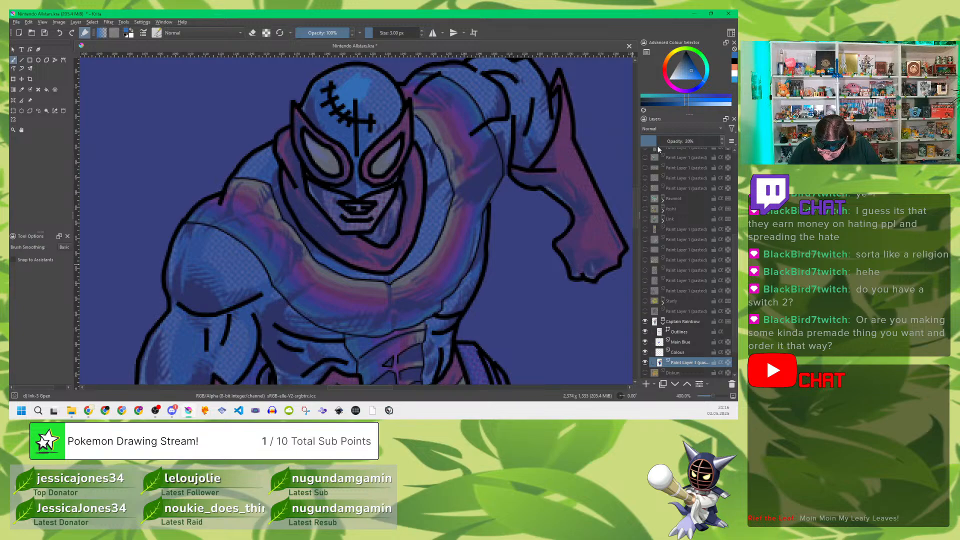
{"action": "left_click", "coordinate": [686, 340]}
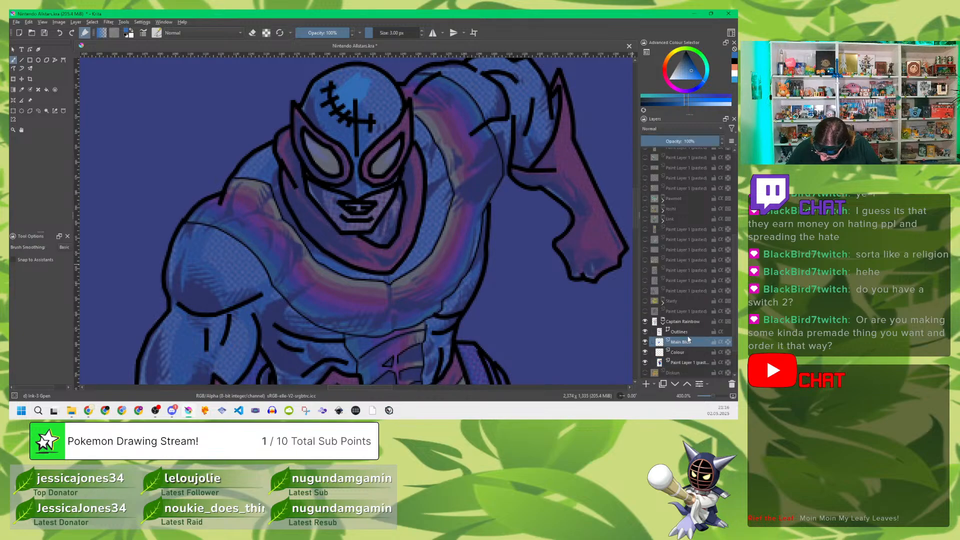
Step: With a 7 px brush, fill the mask and the suit area between the scarf and the rainbow band with flat blue
{"action": "left_click", "coordinate": [422, 30]}
{"action": "mouse_move", "coordinate": [355, 100]}
{"action": "left_mouse_down"}
{"action": "mouse_move", "coordinate": [345, 134]}
{"action": "mouse_move", "coordinate": [334, 125]}
{"action": "mouse_move", "coordinate": [331, 85]}
{"action": "mouse_move", "coordinate": [308, 108]}
{"action": "mouse_move", "coordinate": [344, 140]}
{"action": "left_mouse_up"}
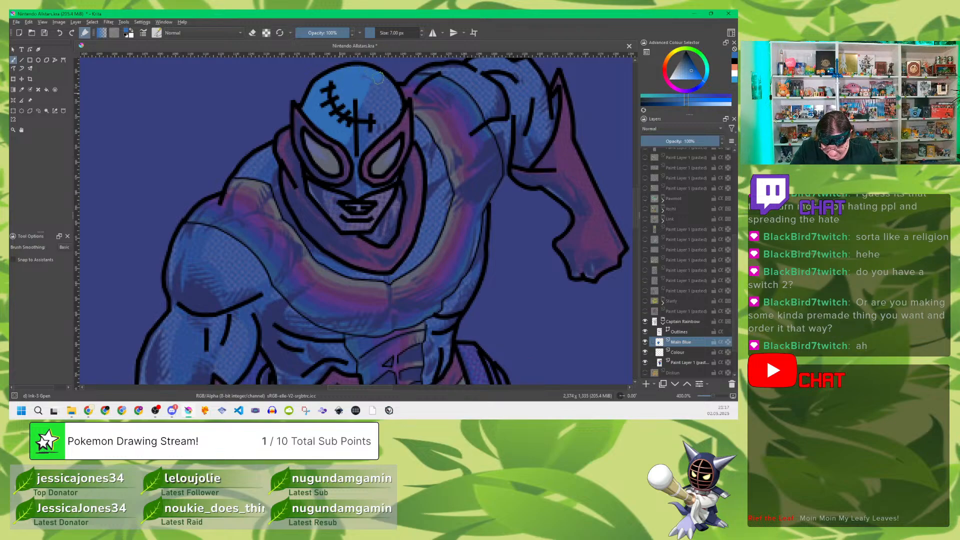
{"action": "mouse_move", "coordinate": [381, 84]}
{"action": "left_mouse_down"}
{"action": "mouse_move", "coordinate": [398, 109]}
{"action": "mouse_move", "coordinate": [368, 145]}
{"action": "mouse_move", "coordinate": [356, 143]}
{"action": "mouse_move", "coordinate": [359, 102]}
{"action": "mouse_move", "coordinate": [382, 95]}
{"action": "mouse_move", "coordinate": [381, 119]}
{"action": "mouse_move", "coordinate": [357, 147]}
{"action": "mouse_move", "coordinate": [355, 192]}
{"action": "mouse_move", "coordinate": [308, 174]}
{"action": "mouse_move", "coordinate": [359, 191]}
{"action": "mouse_move", "coordinate": [395, 175]}
{"action": "left_mouse_up"}
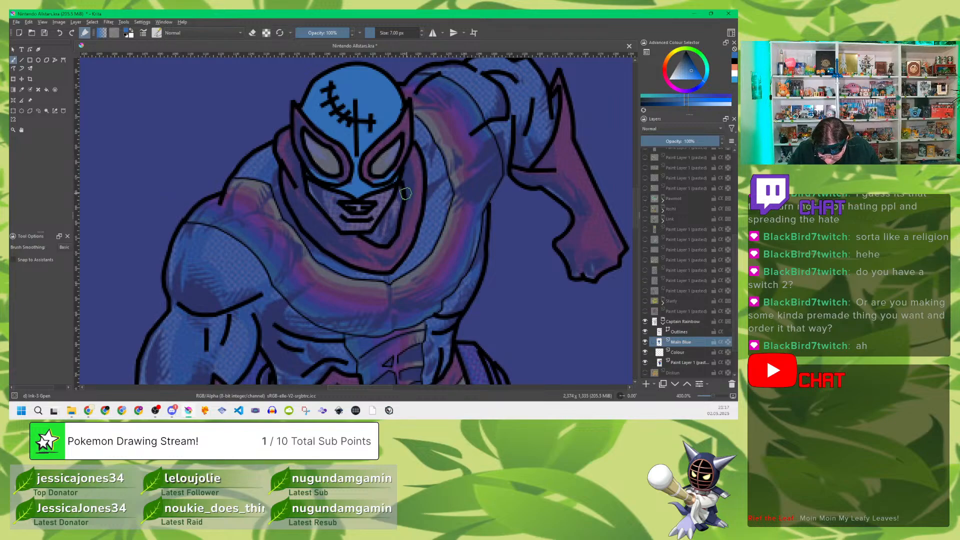
{"action": "mouse_move", "coordinate": [423, 132]}
{"action": "left_mouse_down"}
{"action": "mouse_move", "coordinate": [426, 140]}
{"action": "mouse_move", "coordinate": [439, 165]}
{"action": "mouse_move", "coordinate": [438, 216]}
{"action": "mouse_move", "coordinate": [432, 169]}
{"action": "mouse_move", "coordinate": [433, 208]}
{"action": "mouse_move", "coordinate": [430, 182]}
{"action": "mouse_move", "coordinate": [437, 206]}
{"action": "left_mouse_up"}
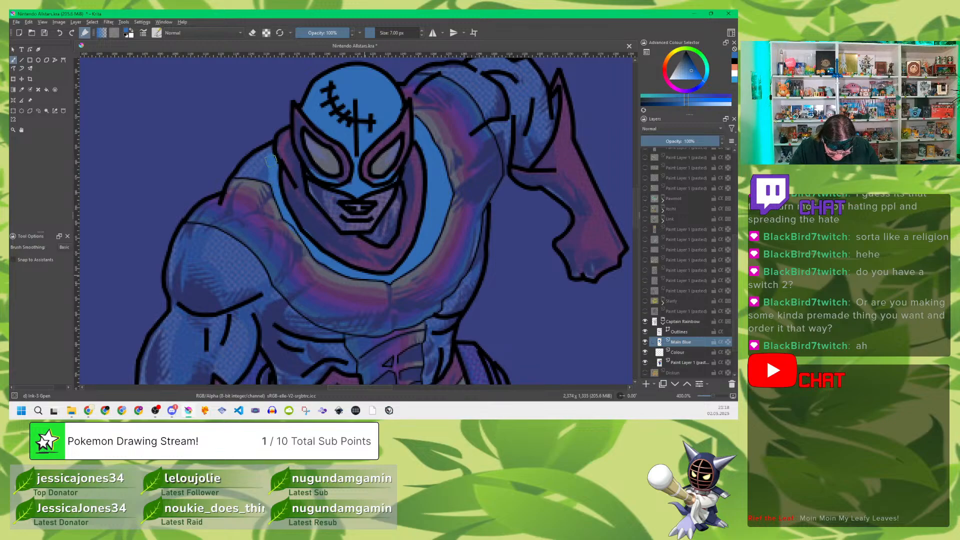
{"action": "mouse_move", "coordinate": [267, 150]}
{"action": "left_mouse_down"}
{"action": "mouse_move", "coordinate": [239, 173]}
{"action": "mouse_move", "coordinate": [266, 174]}
{"action": "left_mouse_up"}
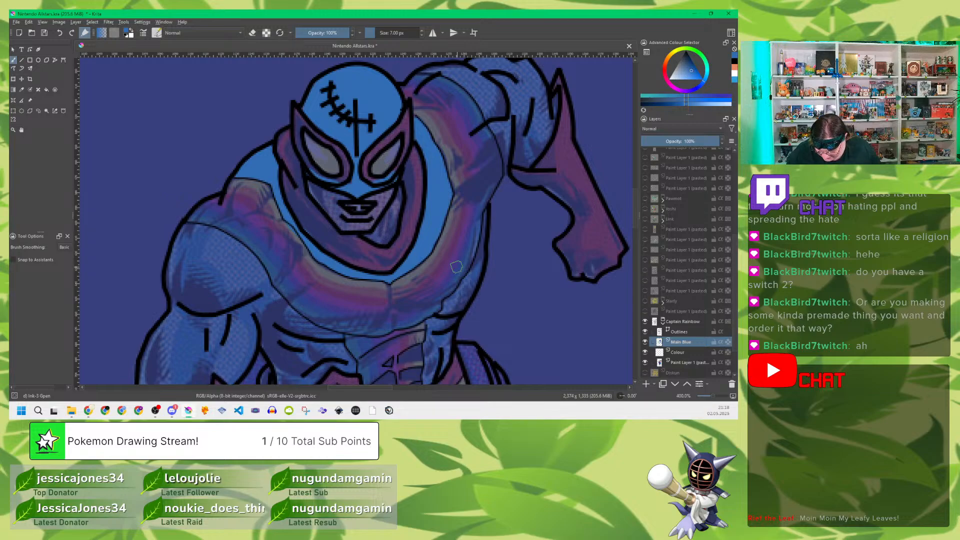
Step: Fill the raised arm's shoulder and upper arm with flat blue down to the red glove, and save the drawing
{"action": "left_click_drag", "start_coordinate": [548, 186], "coordinate": [391, 218]}
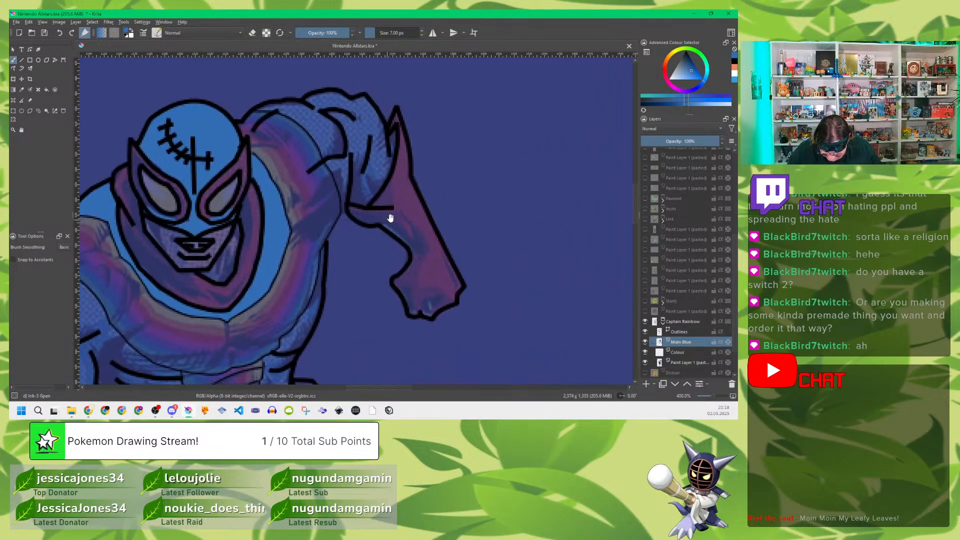
{"action": "mouse_move", "coordinate": [344, 142]}
{"action": "left_mouse_down"}
{"action": "mouse_move", "coordinate": [344, 209]}
{"action": "mouse_move", "coordinate": [349, 194]}
{"action": "mouse_move", "coordinate": [365, 198]}
{"action": "mouse_move", "coordinate": [376, 186]}
{"action": "mouse_move", "coordinate": [393, 136]}
{"action": "mouse_move", "coordinate": [378, 169]}
{"action": "mouse_move", "coordinate": [369, 108]}
{"action": "mouse_move", "coordinate": [376, 161]}
{"action": "mouse_move", "coordinate": [352, 188]}
{"action": "mouse_move", "coordinate": [348, 165]}
{"action": "mouse_move", "coordinate": [338, 173]}
{"action": "mouse_move", "coordinate": [342, 186]}
{"action": "mouse_move", "coordinate": [306, 121]}
{"action": "mouse_move", "coordinate": [262, 107]}
{"action": "mouse_move", "coordinate": [318, 106]}
{"action": "mouse_move", "coordinate": [284, 108]}
{"action": "mouse_move", "coordinate": [323, 126]}
{"action": "mouse_move", "coordinate": [343, 159]}
{"action": "mouse_move", "coordinate": [349, 102]}
{"action": "left_mouse_up"}
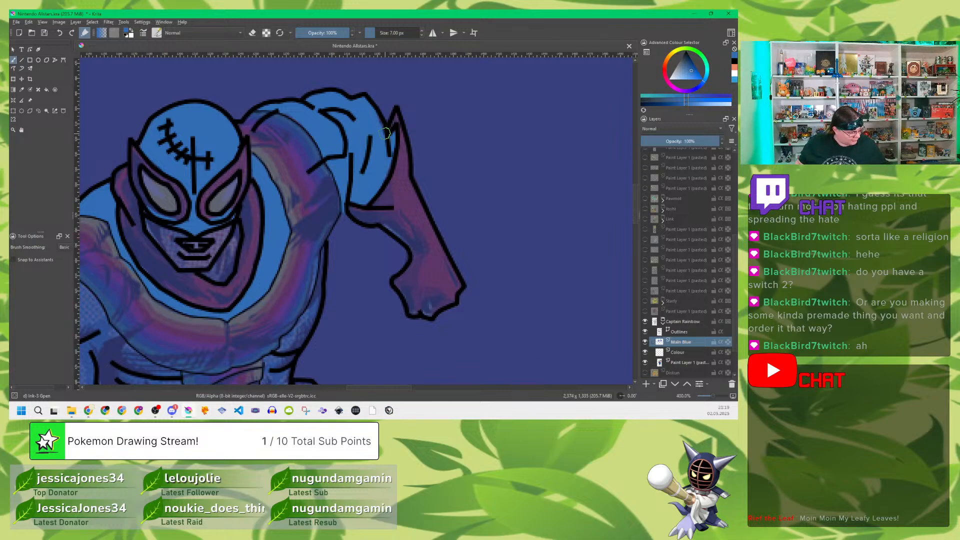
{"action": "key", "text": "ctrl+s"}
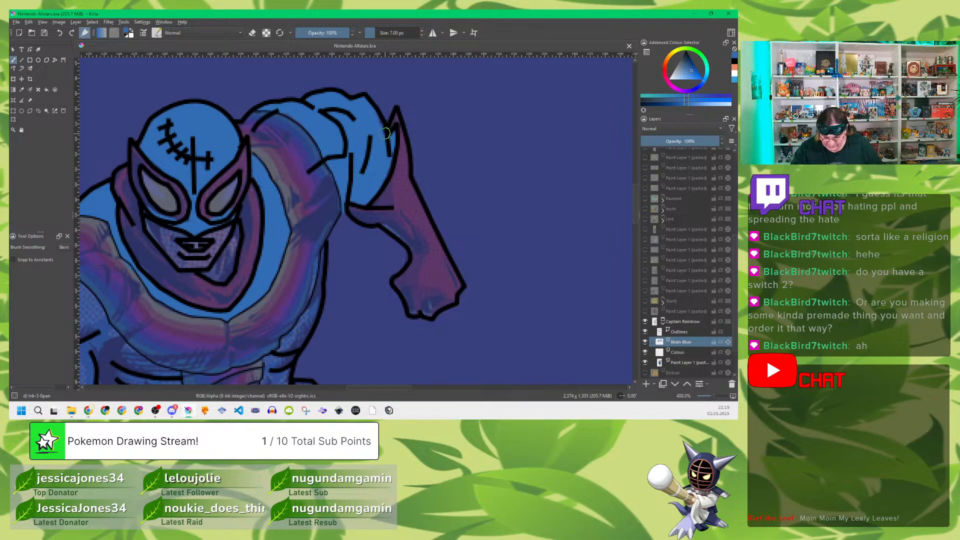
Step: Fill the bent arm from the shoulder down to the red glove with flat blue
{"action": "left_click_drag", "start_coordinate": [295, 258], "coordinate": [450, 172]}
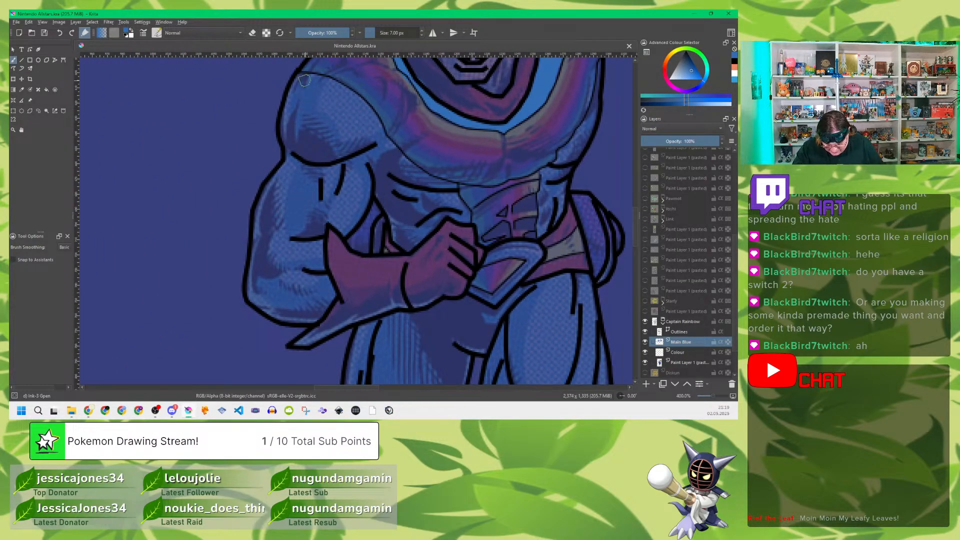
{"action": "mouse_move", "coordinate": [304, 80]}
{"action": "left_mouse_down"}
{"action": "mouse_move", "coordinate": [354, 95]}
{"action": "mouse_move", "coordinate": [377, 129]}
{"action": "mouse_move", "coordinate": [332, 94]}
{"action": "mouse_move", "coordinate": [292, 93]}
{"action": "mouse_move", "coordinate": [295, 84]}
{"action": "mouse_move", "coordinate": [283, 143]}
{"action": "mouse_move", "coordinate": [289, 134]}
{"action": "mouse_move", "coordinate": [297, 144]}
{"action": "mouse_move", "coordinate": [264, 193]}
{"action": "mouse_move", "coordinate": [258, 225]}
{"action": "mouse_move", "coordinate": [259, 215]}
{"action": "mouse_move", "coordinate": [255, 301]}
{"action": "mouse_move", "coordinate": [298, 317]}
{"action": "mouse_move", "coordinate": [329, 301]}
{"action": "mouse_move", "coordinate": [319, 265]}
{"action": "mouse_move", "coordinate": [322, 298]}
{"action": "mouse_move", "coordinate": [311, 288]}
{"action": "mouse_move", "coordinate": [313, 306]}
{"action": "mouse_move", "coordinate": [266, 295]}
{"action": "mouse_move", "coordinate": [319, 298]}
{"action": "mouse_move", "coordinate": [316, 290]}
{"action": "mouse_move", "coordinate": [286, 304]}
{"action": "mouse_move", "coordinate": [258, 289]}
{"action": "mouse_move", "coordinate": [266, 239]}
{"action": "mouse_move", "coordinate": [282, 295]}
{"action": "mouse_move", "coordinate": [313, 242]}
{"action": "mouse_move", "coordinate": [316, 214]}
{"action": "mouse_move", "coordinate": [306, 212]}
{"action": "mouse_move", "coordinate": [292, 286]}
{"action": "mouse_move", "coordinate": [285, 231]}
{"action": "mouse_move", "coordinate": [297, 165]}
{"action": "mouse_move", "coordinate": [324, 220]}
{"action": "mouse_move", "coordinate": [357, 218]}
{"action": "mouse_move", "coordinate": [362, 192]}
{"action": "mouse_move", "coordinate": [379, 201]}
{"action": "mouse_move", "coordinate": [361, 220]}
{"action": "mouse_move", "coordinate": [373, 230]}
{"action": "mouse_move", "coordinate": [359, 244]}
{"action": "mouse_move", "coordinate": [369, 165]}
{"action": "mouse_move", "coordinate": [350, 165]}
{"action": "mouse_move", "coordinate": [345, 208]}
{"action": "left_mouse_up"}
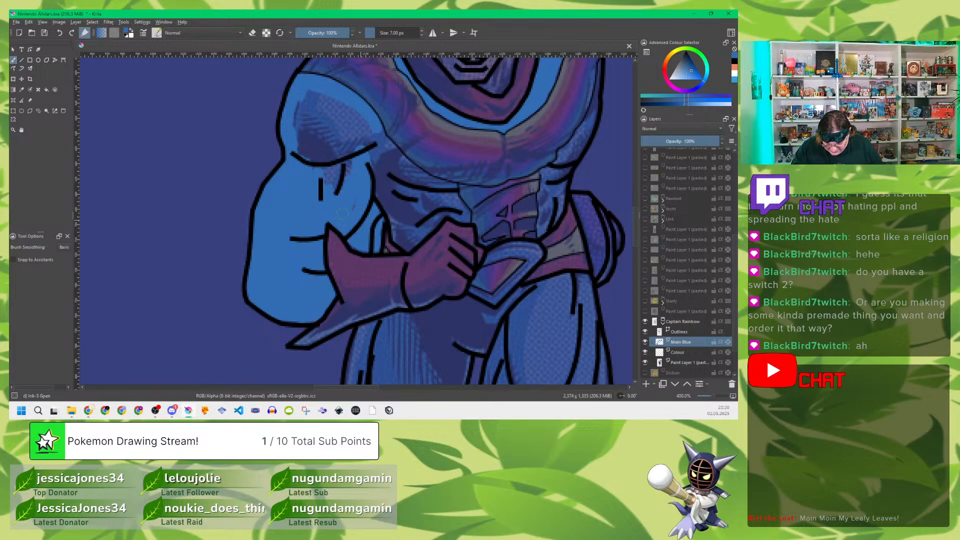
{"action": "mouse_move", "coordinate": [350, 168]}
{"action": "left_mouse_down"}
{"action": "mouse_move", "coordinate": [324, 176]}
{"action": "mouse_move", "coordinate": [334, 179]}
{"action": "mouse_move", "coordinate": [312, 179]}
{"action": "mouse_move", "coordinate": [298, 109]}
{"action": "mouse_move", "coordinate": [310, 131]}
{"action": "mouse_move", "coordinate": [316, 103]}
{"action": "mouse_move", "coordinate": [330, 149]}
{"action": "mouse_move", "coordinate": [316, 125]}
{"action": "mouse_move", "coordinate": [335, 110]}
{"action": "mouse_move", "coordinate": [323, 95]}
{"action": "mouse_move", "coordinate": [336, 106]}
{"action": "mouse_move", "coordinate": [319, 97]}
{"action": "mouse_move", "coordinate": [357, 135]}
{"action": "mouse_move", "coordinate": [345, 103]}
{"action": "mouse_move", "coordinate": [374, 145]}
{"action": "mouse_move", "coordinate": [362, 121]}
{"action": "mouse_move", "coordinate": [334, 121]}
{"action": "left_mouse_up"}
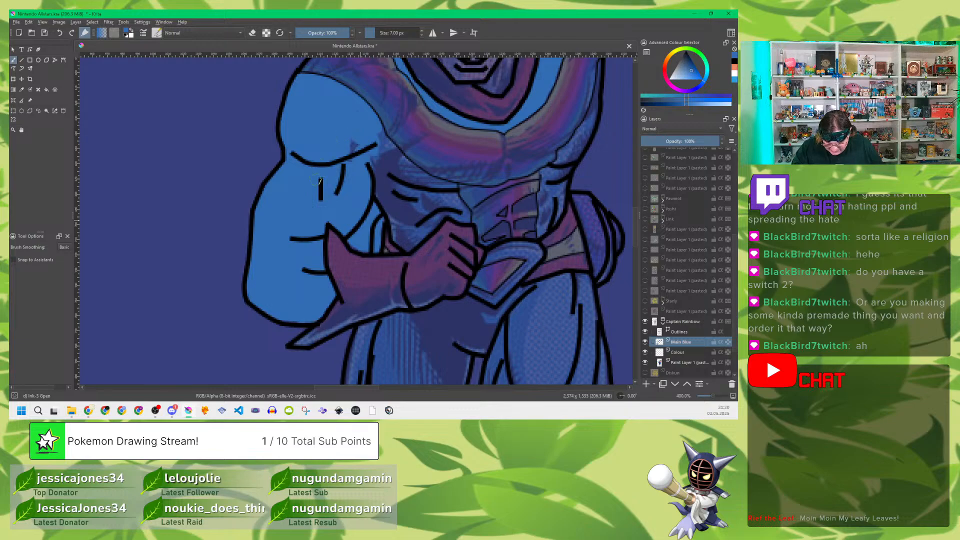
{"action": "mouse_move", "coordinate": [357, 175]}
{"action": "left_mouse_down"}
{"action": "mouse_move", "coordinate": [376, 133]}
{"action": "mouse_move", "coordinate": [399, 158]}
{"action": "left_mouse_up"}
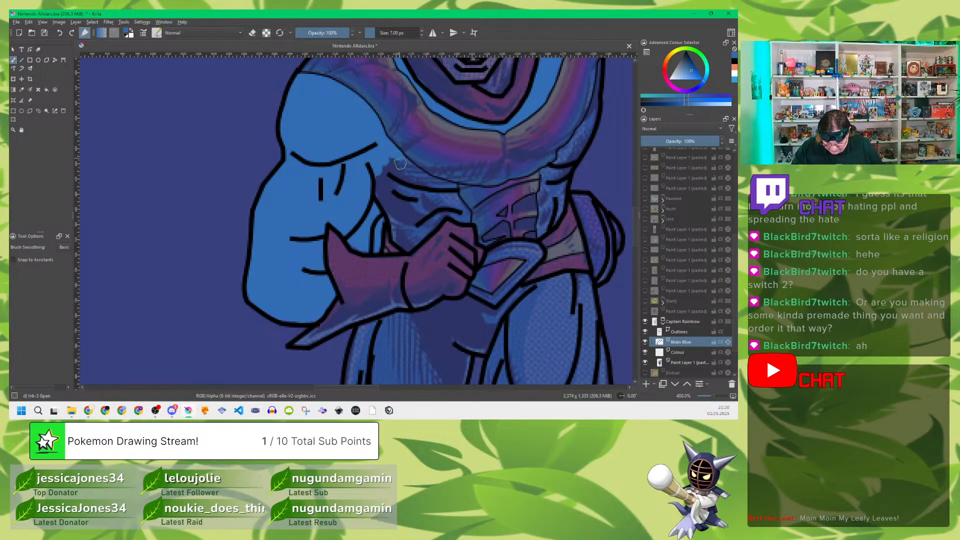
Step: Fill the side of the torso between the bent arm and the abdominal panel with flat blue
{"action": "left_click_drag", "start_coordinate": [525, 221], "coordinate": [384, 192]}
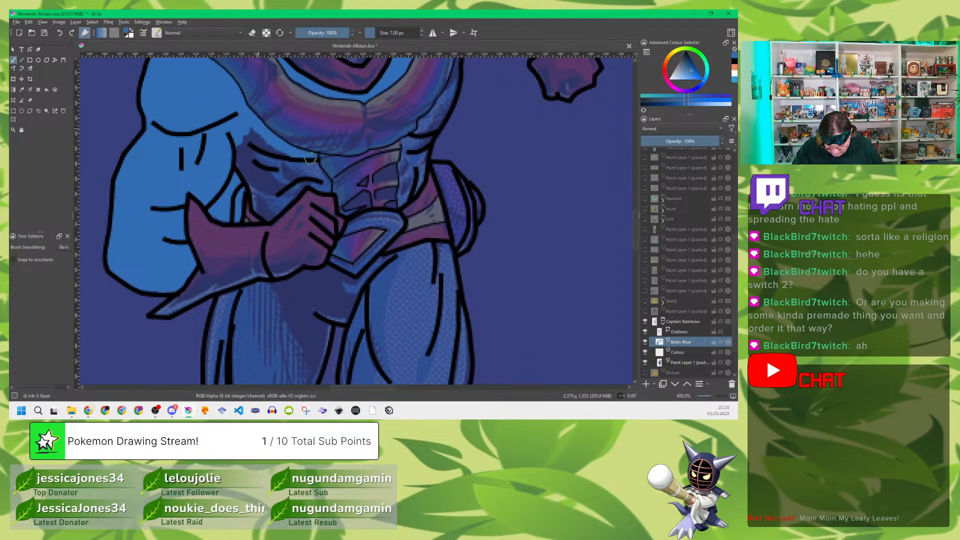
{"action": "left_click_drag", "start_coordinate": [309, 157], "coordinate": [318, 173]}
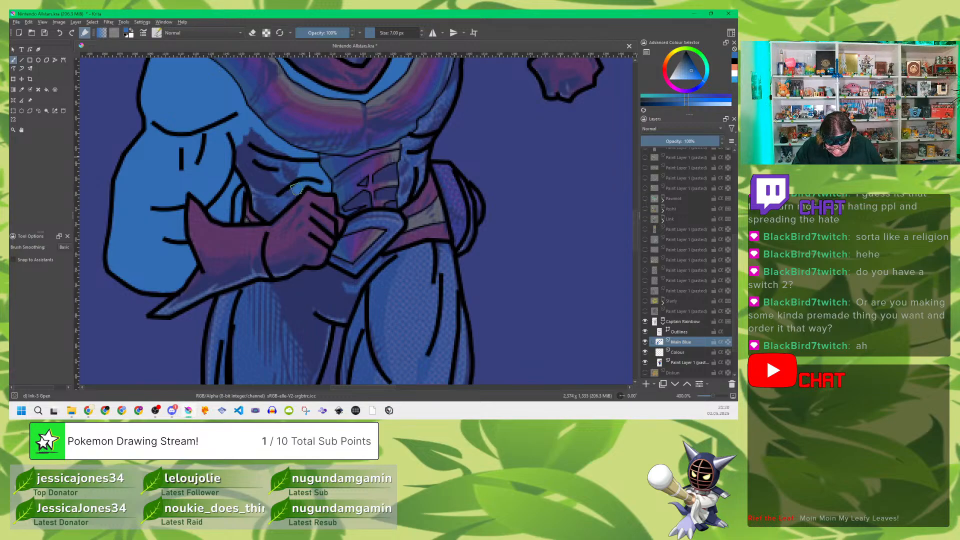
{"action": "mouse_move", "coordinate": [265, 214]}
{"action": "left_mouse_down"}
{"action": "mouse_move", "coordinate": [238, 161]}
{"action": "mouse_move", "coordinate": [251, 149]}
{"action": "mouse_move", "coordinate": [252, 128]}
{"action": "mouse_move", "coordinate": [262, 187]}
{"action": "mouse_move", "coordinate": [273, 172]}
{"action": "mouse_move", "coordinate": [252, 163]}
{"action": "mouse_move", "coordinate": [282, 191]}
{"action": "mouse_move", "coordinate": [299, 160]}
{"action": "mouse_move", "coordinate": [268, 169]}
{"action": "left_mouse_up"}
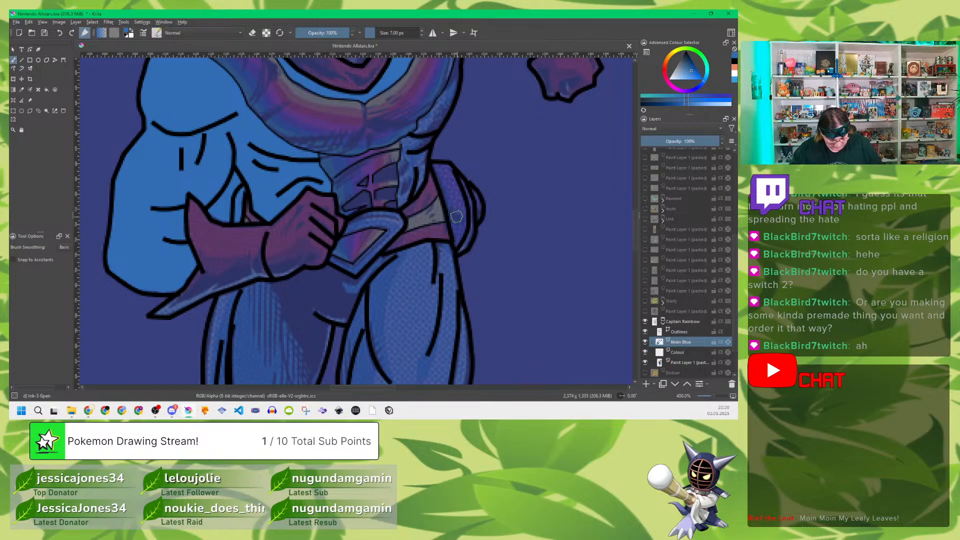
Step: Fill the opposite side of the torso, from under the raised arm down to the belt, with flat blue
{"action": "mouse_move", "coordinate": [520, 152]}
{"action": "left_mouse_down"}
{"action": "mouse_move", "coordinate": [491, 175]}
{"action": "mouse_move", "coordinate": [407, 195]}
{"action": "left_mouse_up"}
{"action": "left_click_drag", "start_coordinate": [429, 148], "coordinate": [416, 192]}
{"action": "mouse_move", "coordinate": [335, 119]}
{"action": "left_mouse_down"}
{"action": "mouse_move", "coordinate": [336, 111]}
{"action": "mouse_move", "coordinate": [322, 188]}
{"action": "mouse_move", "coordinate": [324, 177]}
{"action": "left_mouse_up"}
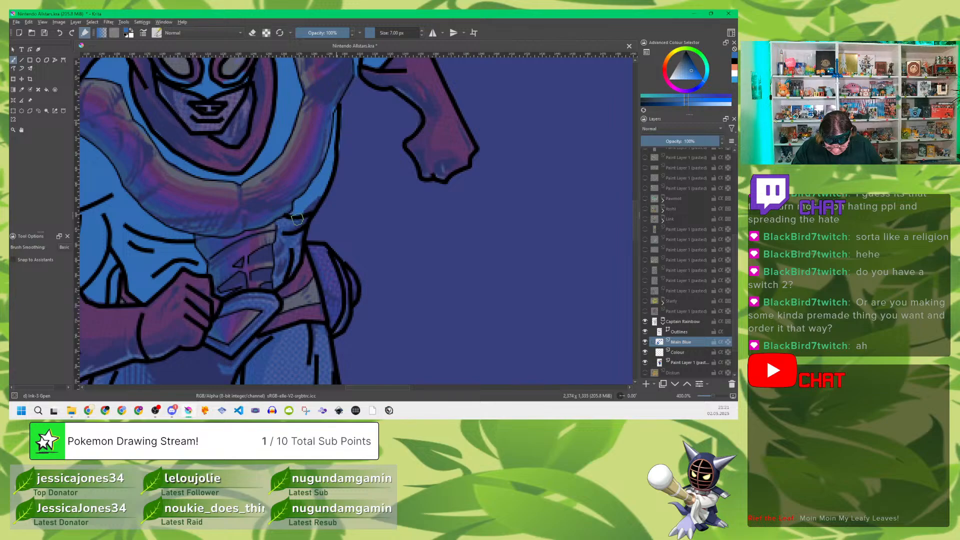
{"action": "mouse_move", "coordinate": [297, 219]}
{"action": "left_mouse_down"}
{"action": "mouse_move", "coordinate": [318, 180]}
{"action": "mouse_move", "coordinate": [295, 241]}
{"action": "left_mouse_up"}
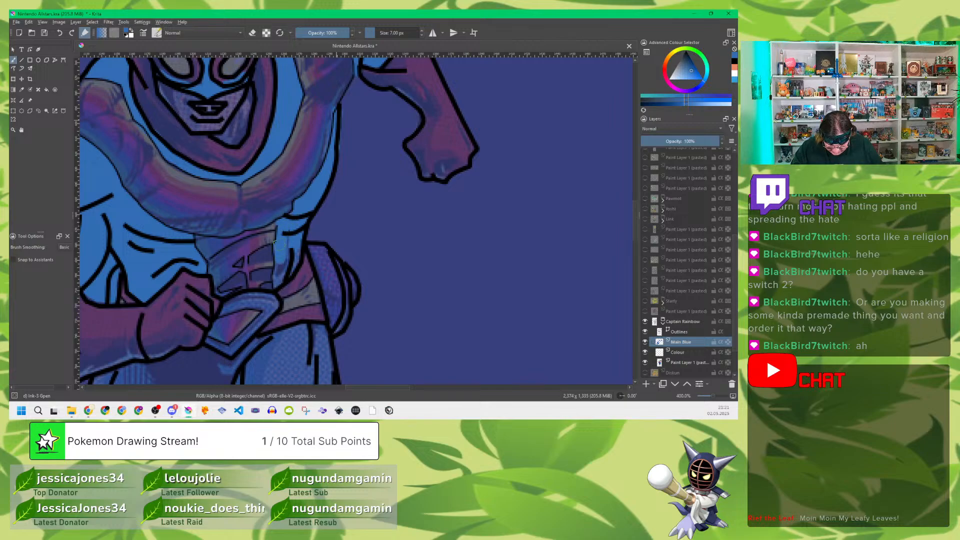
{"action": "mouse_move", "coordinate": [281, 249]}
{"action": "left_mouse_down"}
{"action": "mouse_move", "coordinate": [277, 284]}
{"action": "mouse_move", "coordinate": [302, 240]}
{"action": "left_mouse_up"}
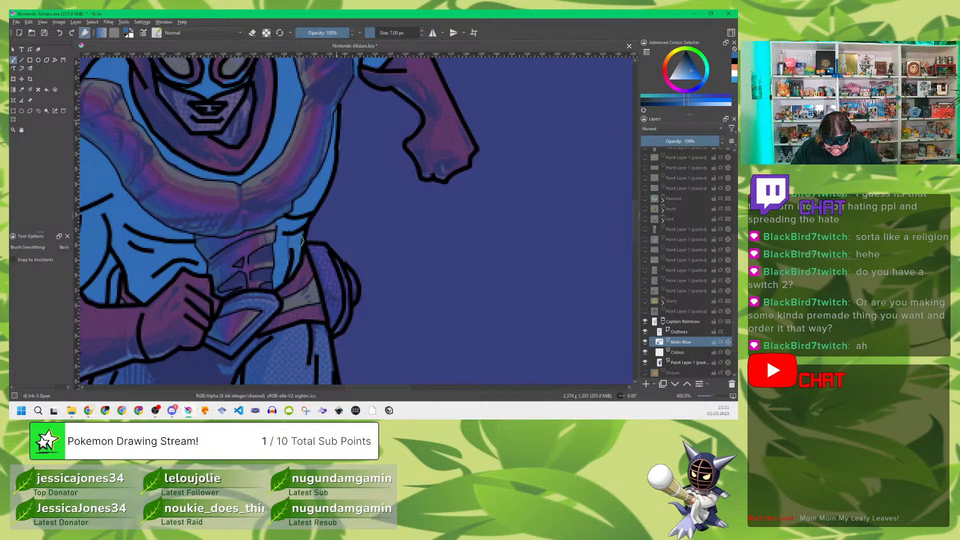
Step: Fill the far leg's thigh and knee with flat blue from the belt down to the purple calf
{"action": "left_click_drag", "start_coordinate": [370, 271], "coordinate": [386, 172]}
{"action": "mouse_move", "coordinate": [354, 284]}
{"action": "left_mouse_down"}
{"action": "mouse_move", "coordinate": [390, 242]}
{"action": "mouse_move", "coordinate": [422, 160]}
{"action": "left_mouse_up"}
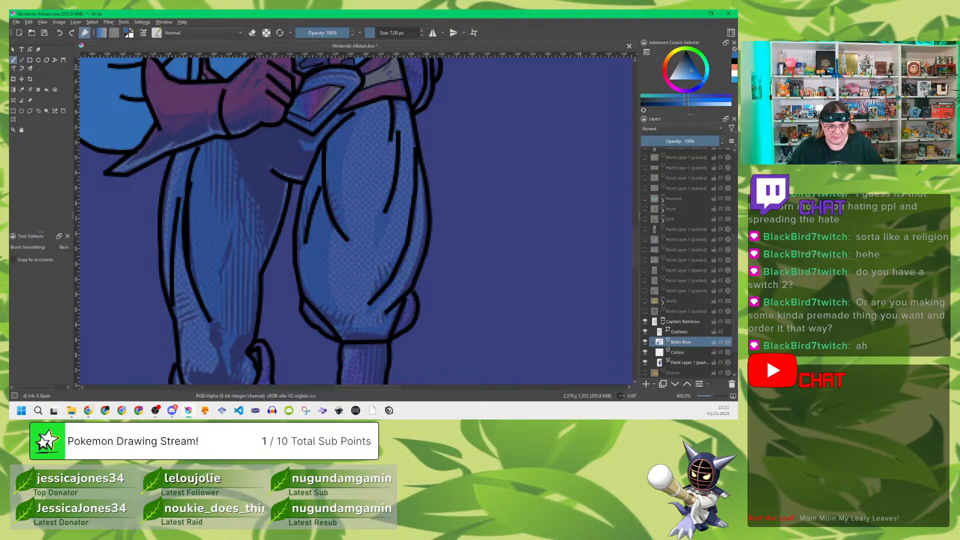
{"action": "key", "text": "alt+Tab"}
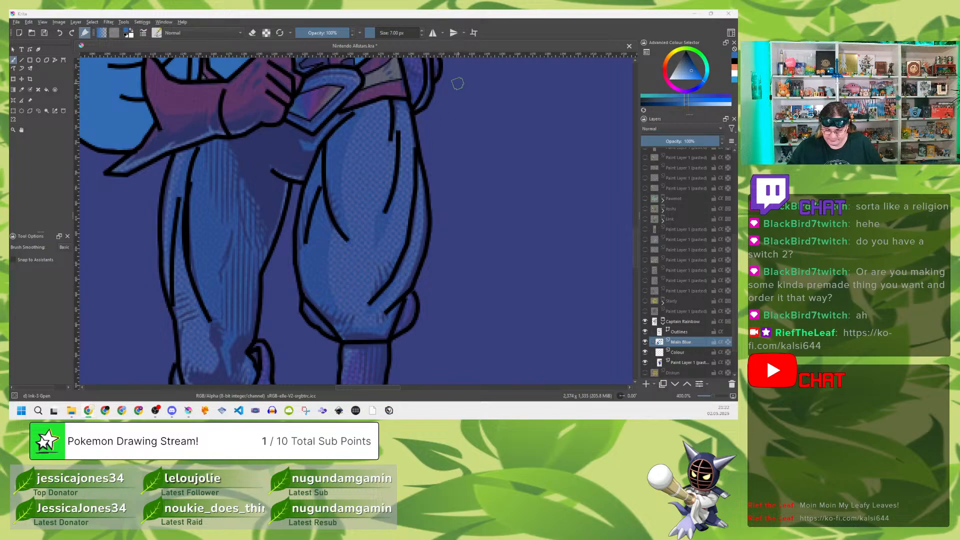
{"action": "left_click", "coordinate": [561, 32]}
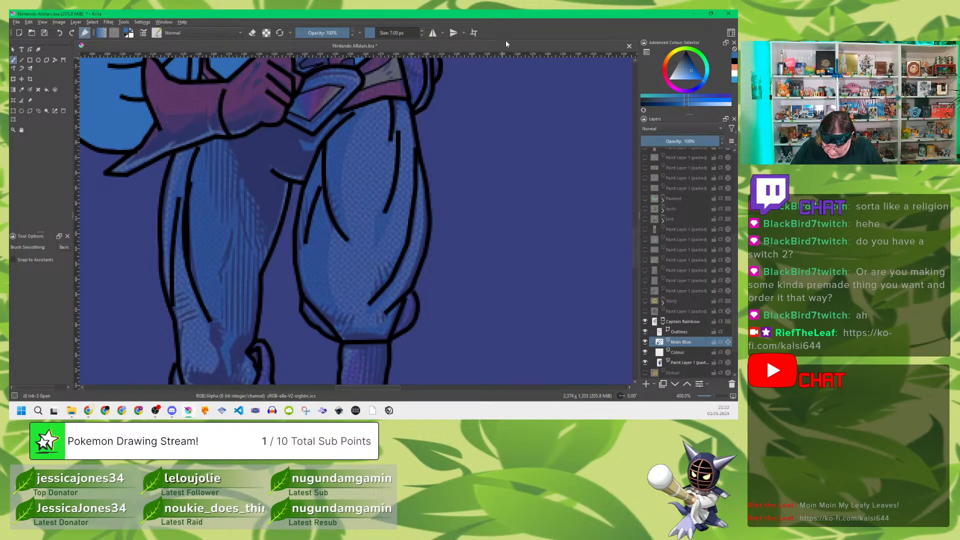
{"action": "mouse_move", "coordinate": [393, 131]}
{"action": "left_mouse_down"}
{"action": "mouse_move", "coordinate": [398, 113]}
{"action": "mouse_move", "coordinate": [419, 195]}
{"action": "mouse_move", "coordinate": [416, 257]}
{"action": "mouse_move", "coordinate": [414, 247]}
{"action": "left_mouse_up"}
{"action": "left_click_drag", "start_coordinate": [424, 205], "coordinate": [420, 248]}
{"action": "mouse_move", "coordinate": [419, 193]}
{"action": "left_mouse_down"}
{"action": "mouse_move", "coordinate": [399, 284]}
{"action": "mouse_move", "coordinate": [397, 269]}
{"action": "mouse_move", "coordinate": [411, 267]}
{"action": "mouse_move", "coordinate": [394, 314]}
{"action": "mouse_move", "coordinate": [408, 298]}
{"action": "mouse_move", "coordinate": [408, 323]}
{"action": "mouse_move", "coordinate": [392, 329]}
{"action": "mouse_move", "coordinate": [396, 308]}
{"action": "mouse_move", "coordinate": [387, 333]}
{"action": "mouse_move", "coordinate": [343, 338]}
{"action": "mouse_move", "coordinate": [383, 327]}
{"action": "mouse_move", "coordinate": [376, 318]}
{"action": "mouse_move", "coordinate": [391, 274]}
{"action": "mouse_move", "coordinate": [366, 323]}
{"action": "mouse_move", "coordinate": [322, 327]}
{"action": "mouse_move", "coordinate": [308, 303]}
{"action": "mouse_move", "coordinate": [342, 329]}
{"action": "mouse_move", "coordinate": [310, 289]}
{"action": "mouse_move", "coordinate": [309, 300]}
{"action": "mouse_move", "coordinate": [302, 232]}
{"action": "mouse_move", "coordinate": [307, 239]}
{"action": "mouse_move", "coordinate": [323, 150]}
{"action": "mouse_move", "coordinate": [324, 171]}
{"action": "mouse_move", "coordinate": [359, 119]}
{"action": "mouse_move", "coordinate": [342, 120]}
{"action": "mouse_move", "coordinate": [373, 107]}
{"action": "mouse_move", "coordinate": [386, 117]}
{"action": "mouse_move", "coordinate": [345, 146]}
{"action": "mouse_move", "coordinate": [362, 159]}
{"action": "mouse_move", "coordinate": [365, 181]}
{"action": "mouse_move", "coordinate": [352, 150]}
{"action": "mouse_move", "coordinate": [340, 181]}
{"action": "mouse_move", "coordinate": [325, 181]}
{"action": "mouse_move", "coordinate": [314, 277]}
{"action": "mouse_move", "coordinate": [331, 308]}
{"action": "mouse_move", "coordinate": [359, 324]}
{"action": "mouse_move", "coordinate": [327, 280]}
{"action": "mouse_move", "coordinate": [355, 312]}
{"action": "mouse_move", "coordinate": [404, 220]}
{"action": "mouse_move", "coordinate": [412, 181]}
{"action": "mouse_move", "coordinate": [391, 146]}
{"action": "mouse_move", "coordinate": [346, 187]}
{"action": "mouse_move", "coordinate": [325, 225]}
{"action": "mouse_move", "coordinate": [324, 250]}
{"action": "mouse_move", "coordinate": [344, 214]}
{"action": "mouse_move", "coordinate": [356, 272]}
{"action": "mouse_move", "coordinate": [366, 230]}
{"action": "mouse_move", "coordinate": [391, 207]}
{"action": "mouse_move", "coordinate": [389, 175]}
{"action": "mouse_move", "coordinate": [382, 200]}
{"action": "mouse_move", "coordinate": [374, 180]}
{"action": "mouse_move", "coordinate": [352, 216]}
{"action": "left_mouse_up"}
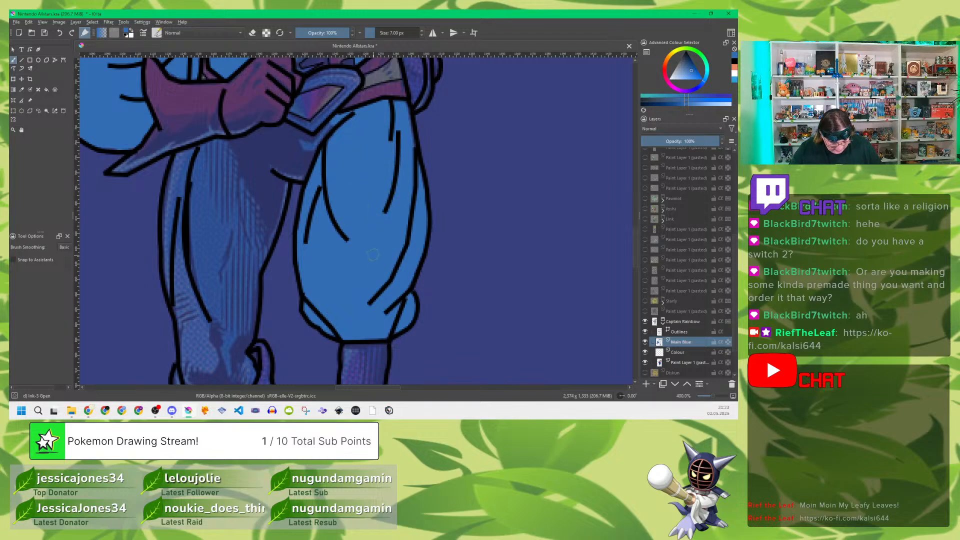
{"action": "left_click_drag", "start_coordinate": [344, 236], "coordinate": [433, 207]}
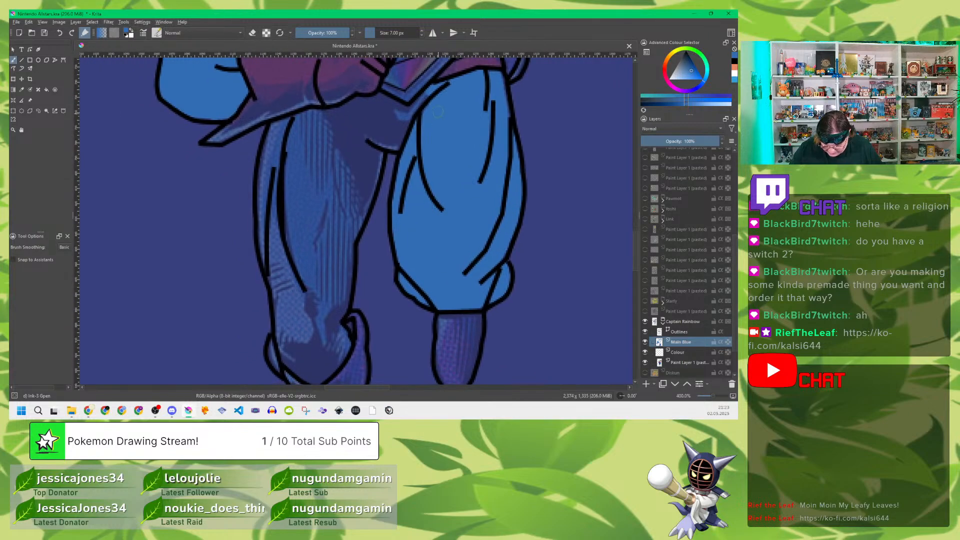
Step: Fill the belt buckle's frame and the hip area beneath it with flat blue
{"action": "mouse_move", "coordinate": [418, 109]}
{"action": "left_mouse_down"}
{"action": "mouse_move", "coordinate": [401, 144]}
{"action": "mouse_move", "coordinate": [364, 137]}
{"action": "mouse_move", "coordinate": [389, 133]}
{"action": "mouse_move", "coordinate": [405, 112]}
{"action": "mouse_move", "coordinate": [404, 130]}
{"action": "mouse_move", "coordinate": [402, 109]}
{"action": "mouse_move", "coordinate": [387, 99]}
{"action": "mouse_move", "coordinate": [425, 131]}
{"action": "mouse_move", "coordinate": [413, 158]}
{"action": "left_mouse_up"}
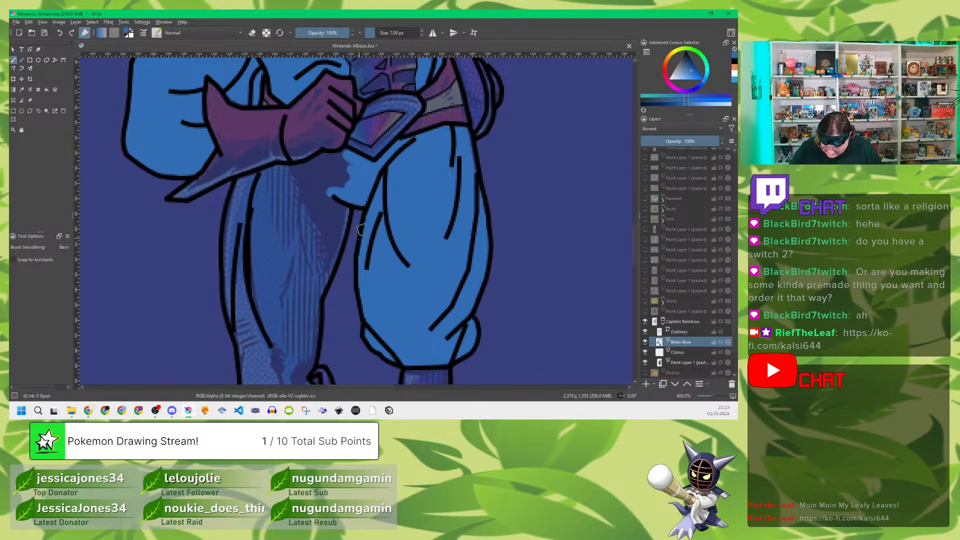
{"action": "mouse_move", "coordinate": [354, 148]}
{"action": "left_mouse_down"}
{"action": "mouse_move", "coordinate": [375, 150]}
{"action": "mouse_move", "coordinate": [415, 110]}
{"action": "mouse_move", "coordinate": [405, 100]}
{"action": "mouse_move", "coordinate": [373, 109]}
{"action": "mouse_move", "coordinate": [402, 112]}
{"action": "left_mouse_up"}
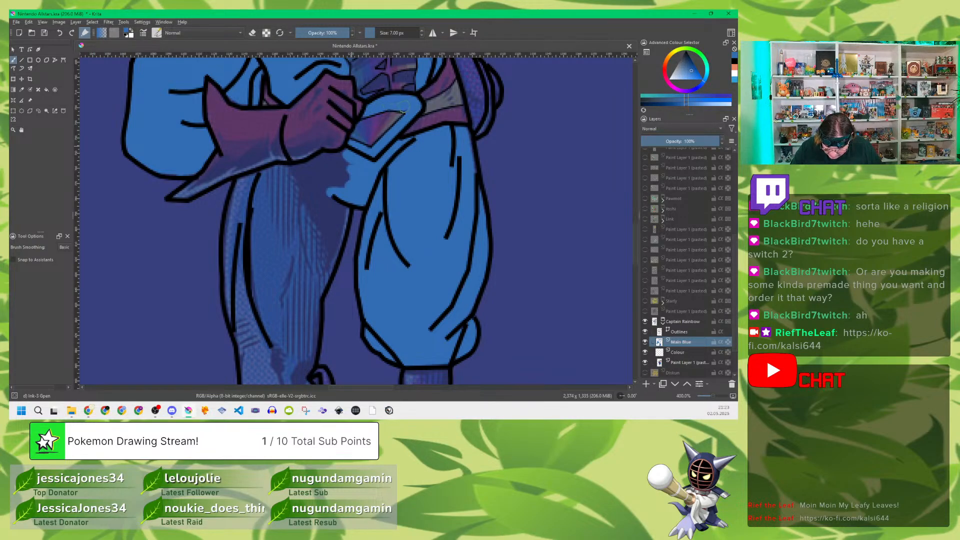
{"action": "mouse_move", "coordinate": [350, 162]}
{"action": "left_mouse_down"}
{"action": "mouse_move", "coordinate": [331, 197]}
{"action": "mouse_move", "coordinate": [399, 119]}
{"action": "mouse_move", "coordinate": [382, 105]}
{"action": "mouse_move", "coordinate": [361, 122]}
{"action": "mouse_move", "coordinate": [292, 133]}
{"action": "mouse_move", "coordinate": [279, 194]}
{"action": "left_mouse_up"}
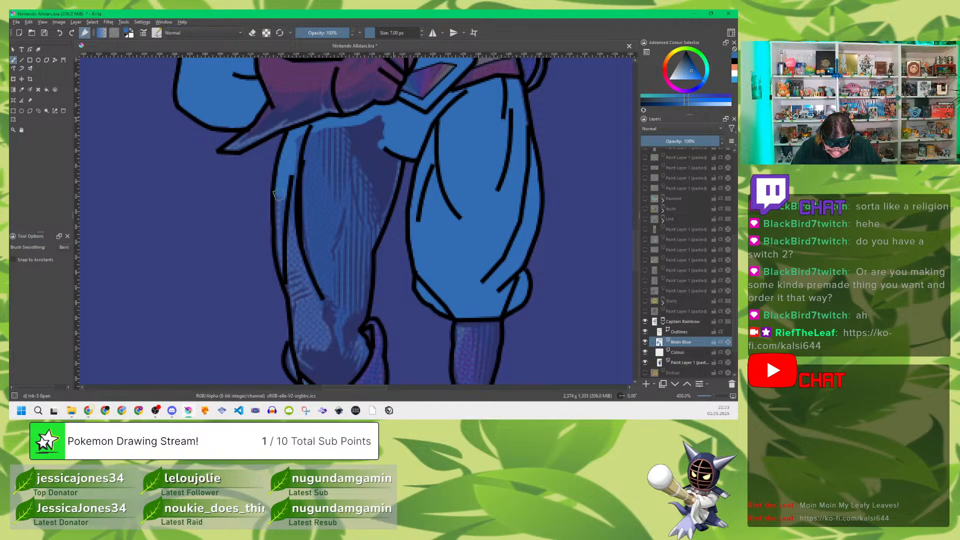
Step: Fill the near leg's thigh and knee, from below the glove down to the purple boot, with flat blue
{"action": "mouse_move", "coordinate": [286, 153]}
{"action": "left_mouse_down"}
{"action": "mouse_move", "coordinate": [306, 134]}
{"action": "mouse_move", "coordinate": [297, 140]}
{"action": "mouse_move", "coordinate": [346, 122]}
{"action": "mouse_move", "coordinate": [356, 131]}
{"action": "mouse_move", "coordinate": [332, 141]}
{"action": "mouse_move", "coordinate": [369, 147]}
{"action": "mouse_move", "coordinate": [341, 155]}
{"action": "mouse_move", "coordinate": [381, 173]}
{"action": "mouse_move", "coordinate": [396, 161]}
{"action": "mouse_move", "coordinate": [368, 243]}
{"action": "mouse_move", "coordinate": [387, 182]}
{"action": "mouse_move", "coordinate": [364, 221]}
{"action": "mouse_move", "coordinate": [379, 169]}
{"action": "left_mouse_up"}
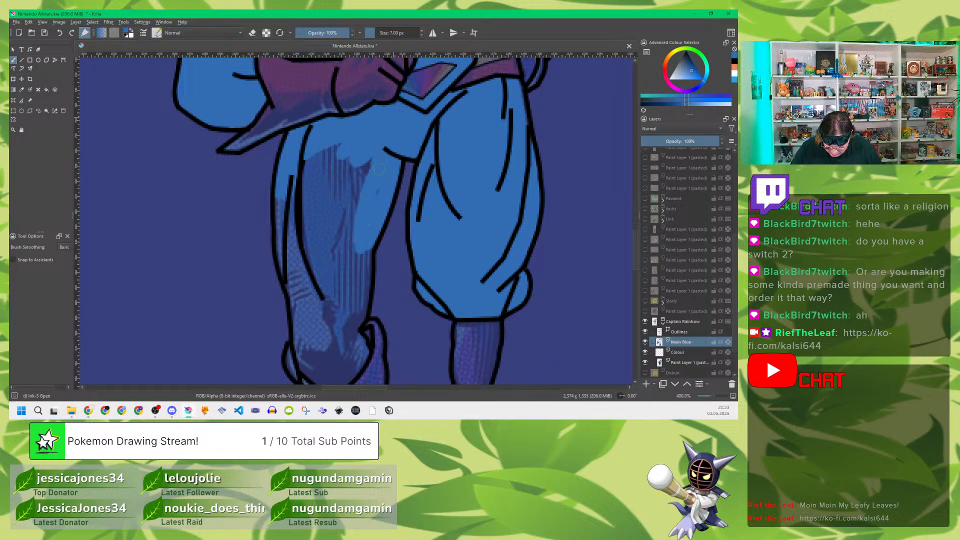
{"action": "mouse_move", "coordinate": [360, 209]}
{"action": "left_mouse_down"}
{"action": "mouse_move", "coordinate": [355, 141]}
{"action": "mouse_move", "coordinate": [341, 137]}
{"action": "mouse_move", "coordinate": [278, 224]}
{"action": "mouse_move", "coordinate": [293, 301]}
{"action": "mouse_move", "coordinate": [289, 206]}
{"action": "mouse_move", "coordinate": [296, 243]}
{"action": "mouse_move", "coordinate": [311, 172]}
{"action": "mouse_move", "coordinate": [320, 179]}
{"action": "mouse_move", "coordinate": [306, 238]}
{"action": "mouse_move", "coordinate": [311, 304]}
{"action": "mouse_move", "coordinate": [310, 230]}
{"action": "mouse_move", "coordinate": [293, 278]}
{"action": "mouse_move", "coordinate": [305, 323]}
{"action": "mouse_move", "coordinate": [328, 186]}
{"action": "mouse_move", "coordinate": [334, 236]}
{"action": "mouse_move", "coordinate": [355, 176]}
{"action": "mouse_move", "coordinate": [355, 239]}
{"action": "mouse_move", "coordinate": [359, 169]}
{"action": "left_mouse_up"}
{"action": "mouse_move", "coordinate": [348, 131]}
{"action": "left_mouse_down"}
{"action": "mouse_move", "coordinate": [328, 165]}
{"action": "mouse_move", "coordinate": [337, 150]}
{"action": "mouse_move", "coordinate": [347, 210]}
{"action": "mouse_move", "coordinate": [351, 179]}
{"action": "mouse_move", "coordinate": [368, 150]}
{"action": "mouse_move", "coordinate": [376, 165]}
{"action": "mouse_move", "coordinate": [380, 150]}
{"action": "mouse_move", "coordinate": [357, 224]}
{"action": "mouse_move", "coordinate": [373, 241]}
{"action": "mouse_move", "coordinate": [366, 257]}
{"action": "mouse_move", "coordinate": [340, 276]}
{"action": "mouse_move", "coordinate": [304, 249]}
{"action": "mouse_move", "coordinate": [323, 210]}
{"action": "mouse_move", "coordinate": [324, 242]}
{"action": "mouse_move", "coordinate": [352, 200]}
{"action": "mouse_move", "coordinate": [341, 261]}
{"action": "left_mouse_up"}
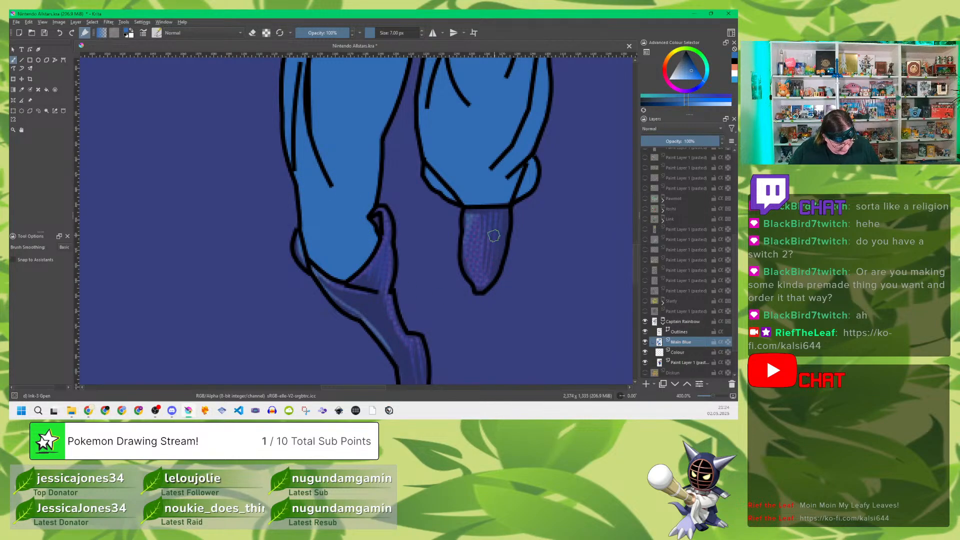
Step: Add a new paint layer directly above Main Blue and name it Reds
{"action": "left_click_drag", "start_coordinate": [528, 175], "coordinate": [447, 306]}
{"action": "left_click_drag", "start_coordinate": [457, 173], "coordinate": [412, 306]}
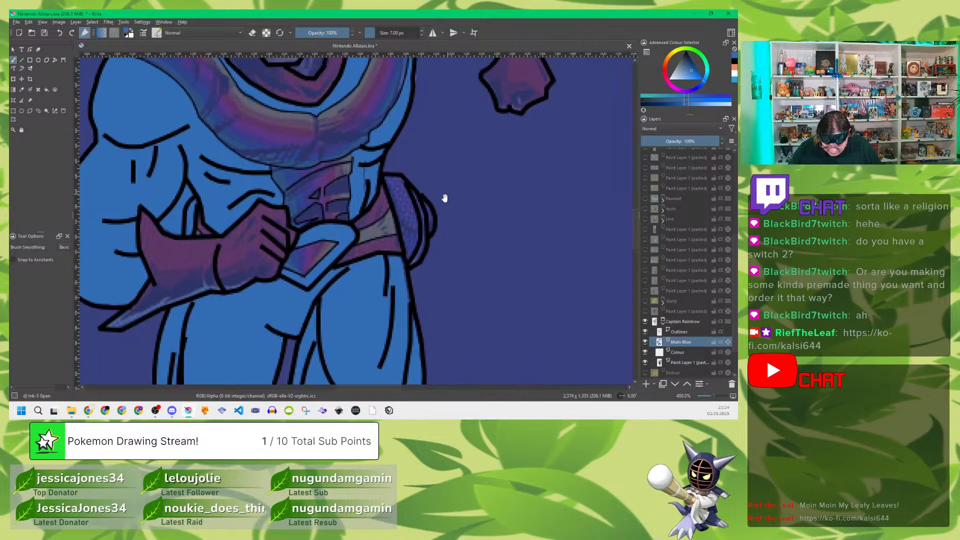
{"action": "left_click_drag", "start_coordinate": [445, 198], "coordinate": [430, 297]}
{"action": "mouse_move", "coordinate": [430, 193]}
{"action": "left_mouse_down"}
{"action": "mouse_move", "coordinate": [413, 298]}
{"action": "mouse_move", "coordinate": [434, 278]}
{"action": "mouse_move", "coordinate": [467, 268]}
{"action": "mouse_move", "coordinate": [446, 310]}
{"action": "mouse_move", "coordinate": [456, 263]}
{"action": "left_mouse_up"}
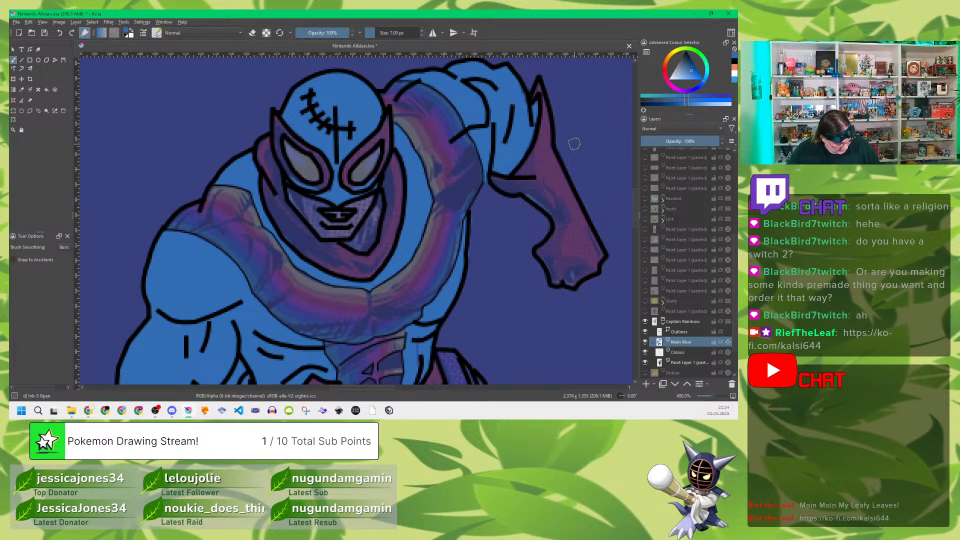
{"action": "key", "text": "Insert"}
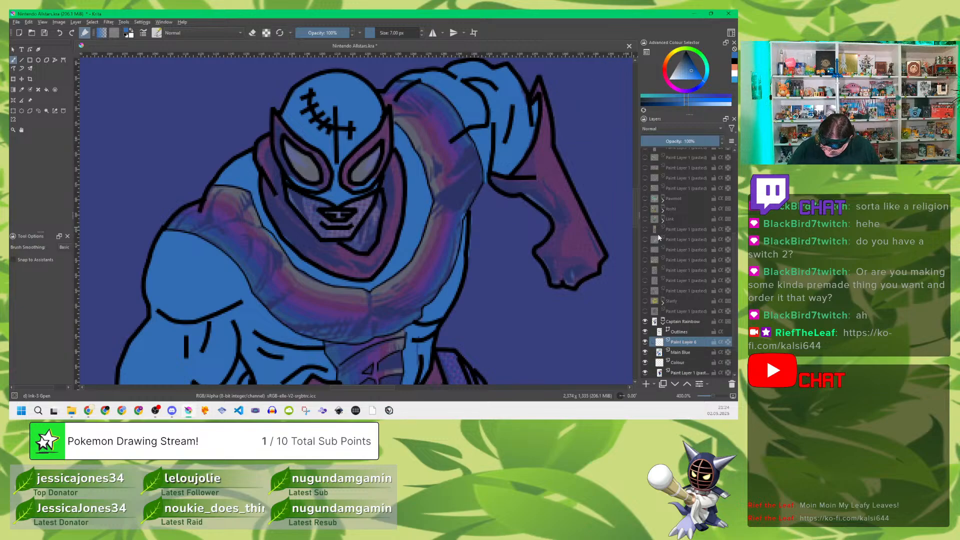
{"action": "double_click", "coordinate": [683, 341]}
{"action": "type", "text": "Re"}
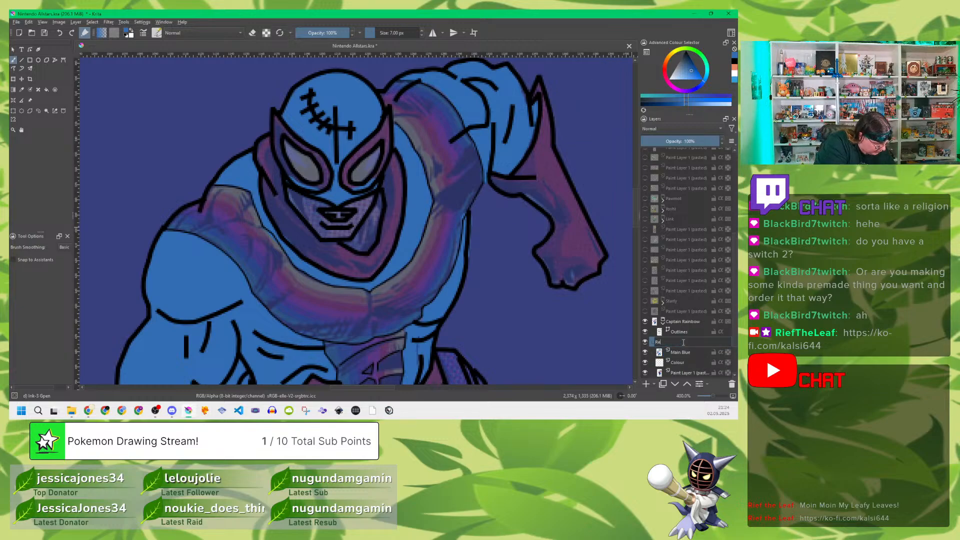
{"action": "type", "text": "ds"}
{"action": "key", "text": "Return"}
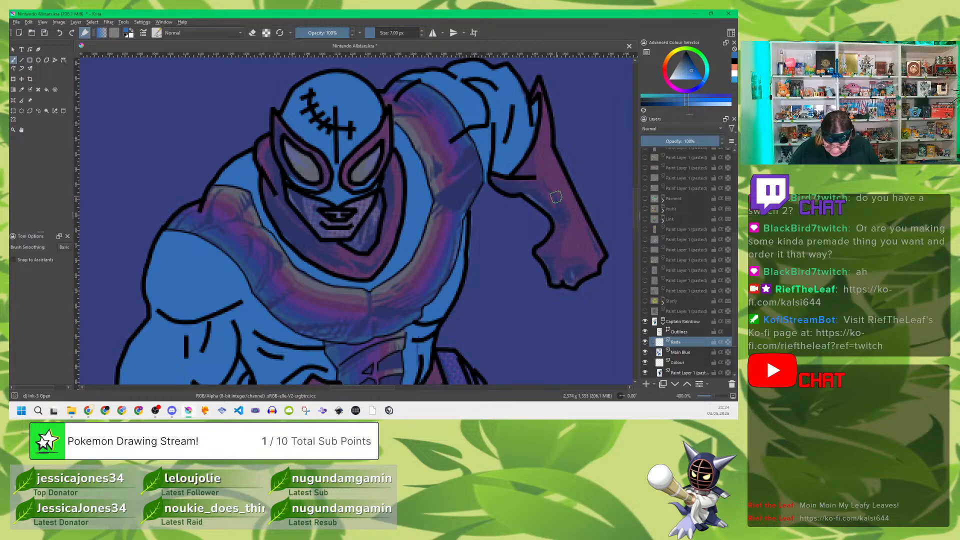
Step: Sample the raised glove's bright red from the reference layer at 100% opacity, and dim that layer to 41%
{"action": "key", "text": "p"}
{"action": "left_click", "coordinate": [556, 179]}
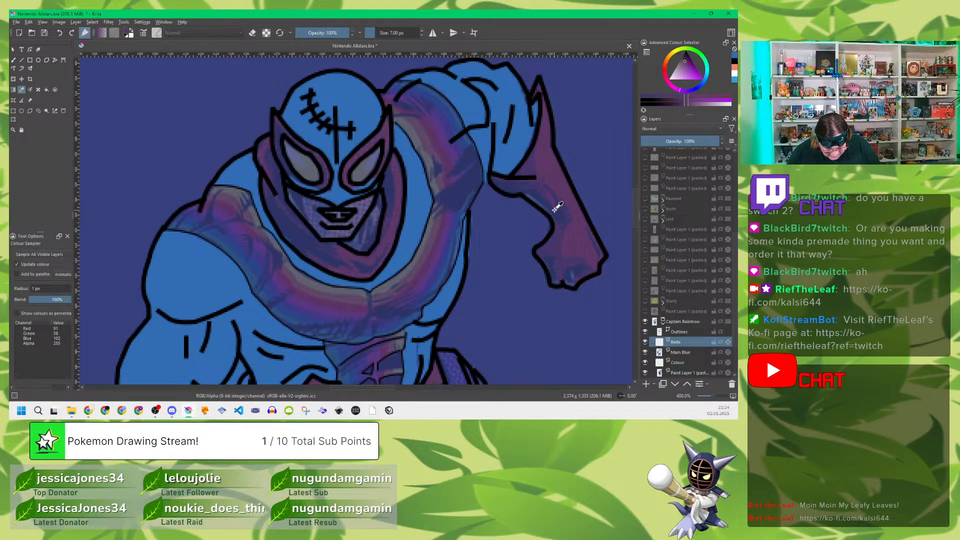
{"action": "left_click", "coordinate": [554, 190]}
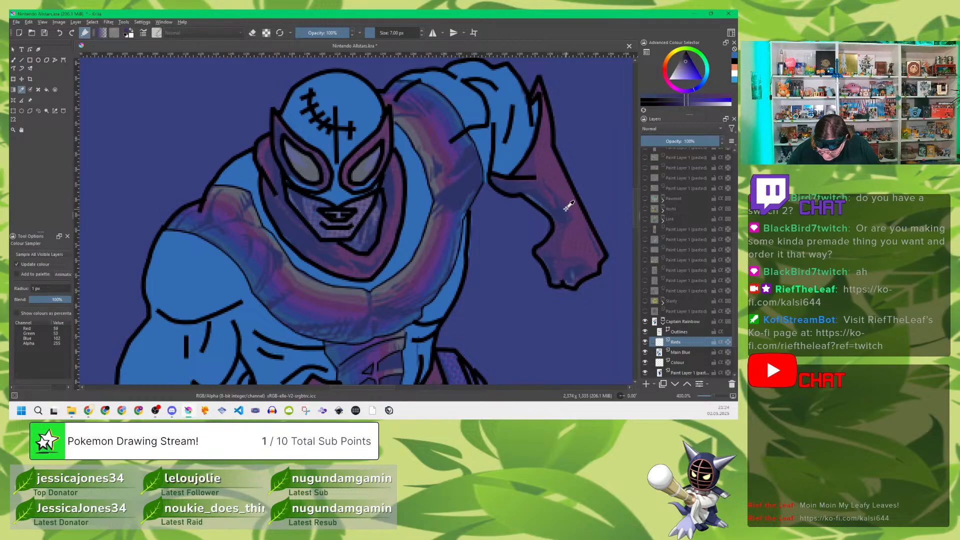
{"action": "left_click", "coordinate": [679, 363]}
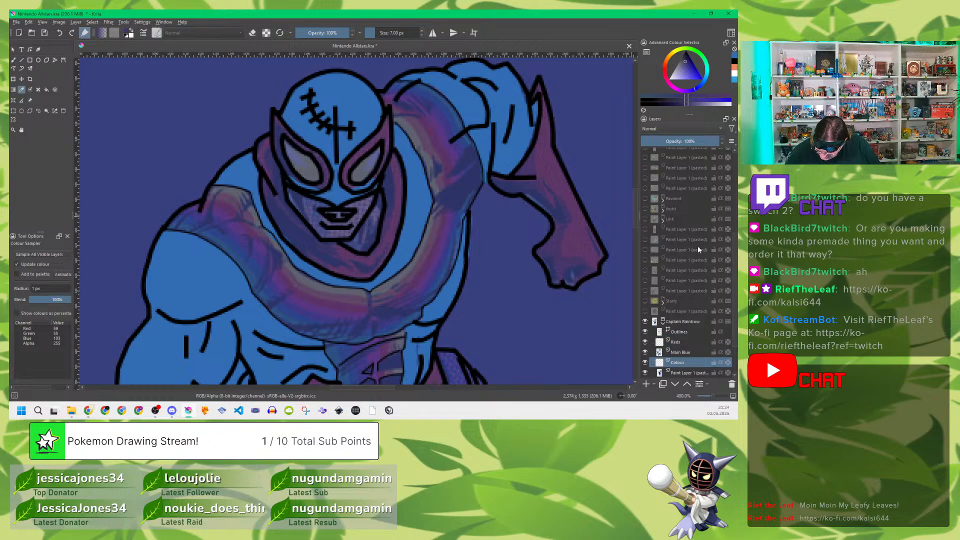
{"action": "left_click", "coordinate": [676, 374]}
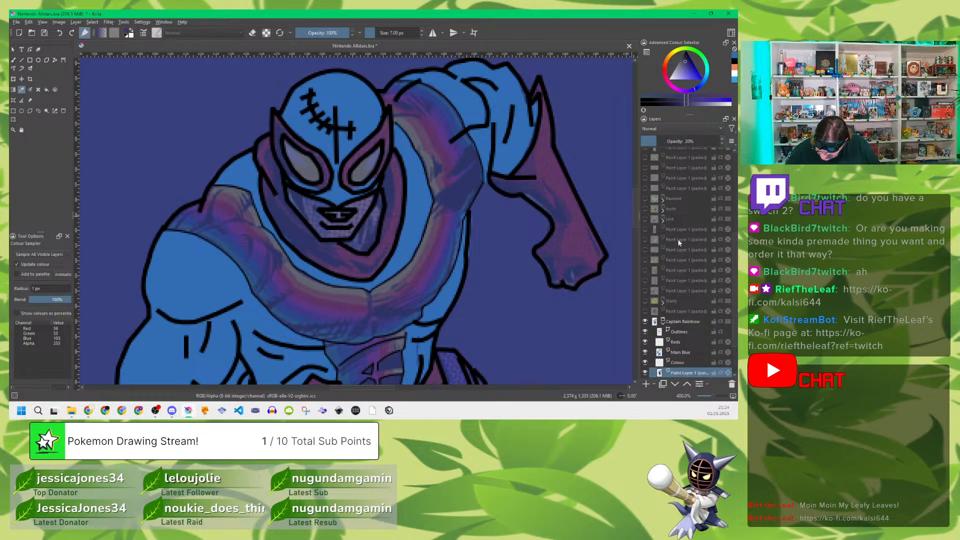
{"action": "left_click_drag", "start_coordinate": [665, 142], "coordinate": [721, 142]}
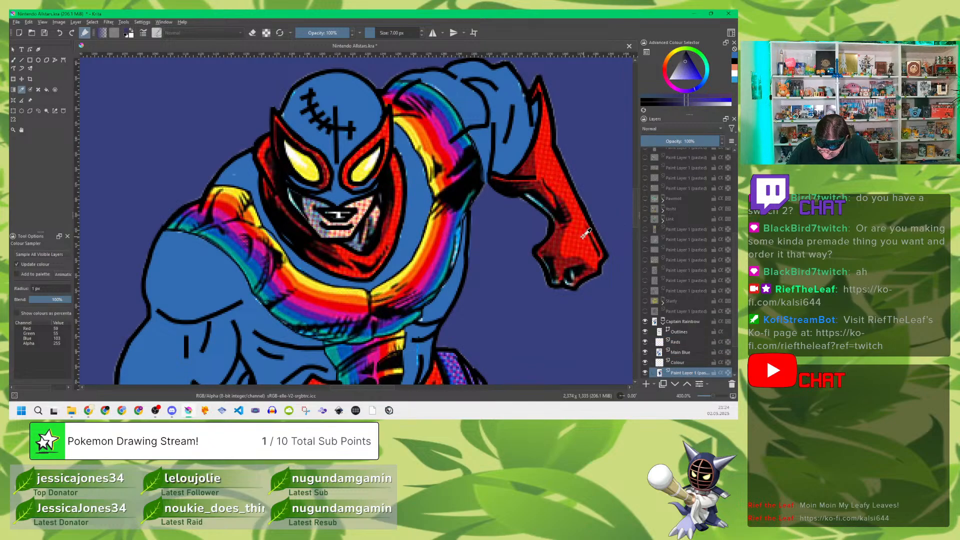
{"action": "left_click", "coordinate": [578, 238]}
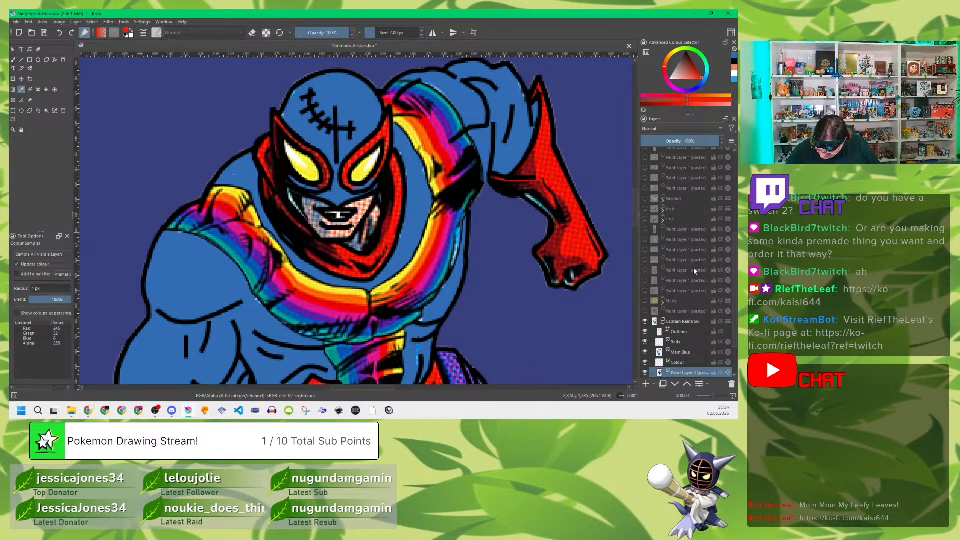
{"action": "left_click", "coordinate": [674, 141]}
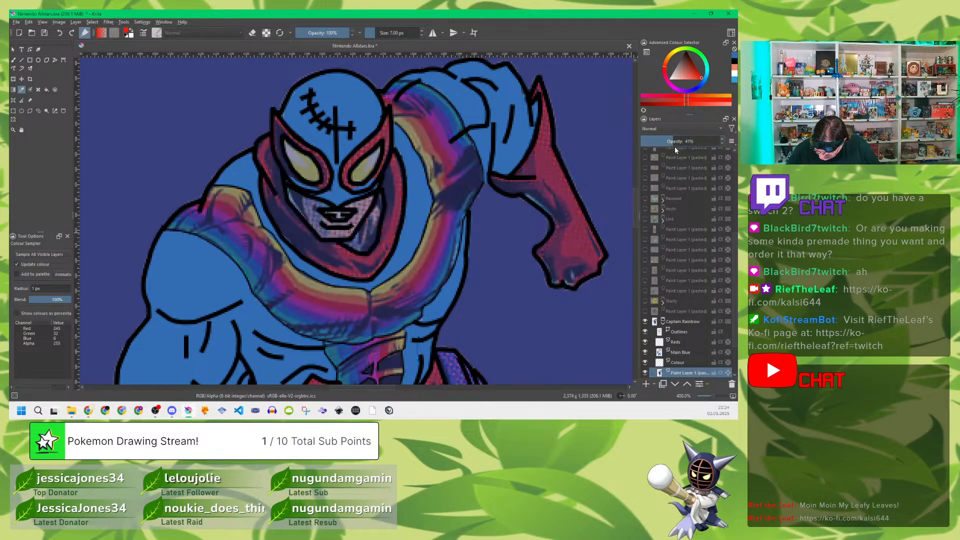
Step: Fill the raised arm's glove, from its pointed cuff to the fist, with flat red on the Reds layer
{"action": "left_click", "coordinate": [684, 342]}
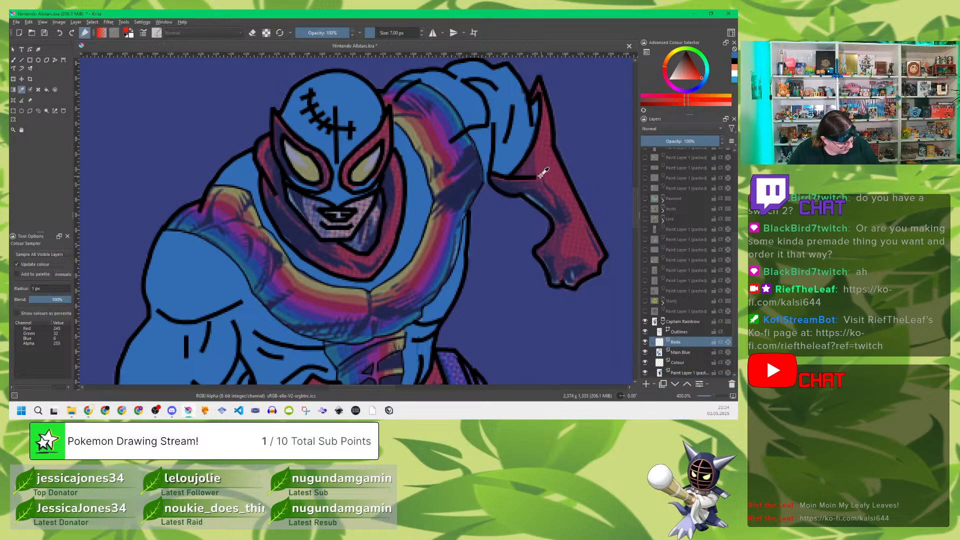
{"action": "key", "text": "b"}
{"action": "mouse_move", "coordinate": [540, 169]}
{"action": "left_mouse_down"}
{"action": "mouse_move", "coordinate": [496, 180]}
{"action": "mouse_move", "coordinate": [548, 201]}
{"action": "mouse_move", "coordinate": [527, 193]}
{"action": "mouse_move", "coordinate": [550, 209]}
{"action": "mouse_move", "coordinate": [561, 234]}
{"action": "mouse_move", "coordinate": [542, 253]}
{"action": "mouse_move", "coordinate": [554, 277]}
{"action": "mouse_move", "coordinate": [566, 256]}
{"action": "mouse_move", "coordinate": [576, 275]}
{"action": "mouse_move", "coordinate": [582, 268]}
{"action": "mouse_move", "coordinate": [575, 280]}
{"action": "mouse_move", "coordinate": [558, 256]}
{"action": "mouse_move", "coordinate": [575, 263]}
{"action": "mouse_move", "coordinate": [555, 258]}
{"action": "mouse_move", "coordinate": [583, 273]}
{"action": "mouse_move", "coordinate": [597, 248]}
{"action": "mouse_move", "coordinate": [583, 225]}
{"action": "mouse_move", "coordinate": [589, 251]}
{"action": "mouse_move", "coordinate": [558, 179]}
{"action": "left_mouse_up"}
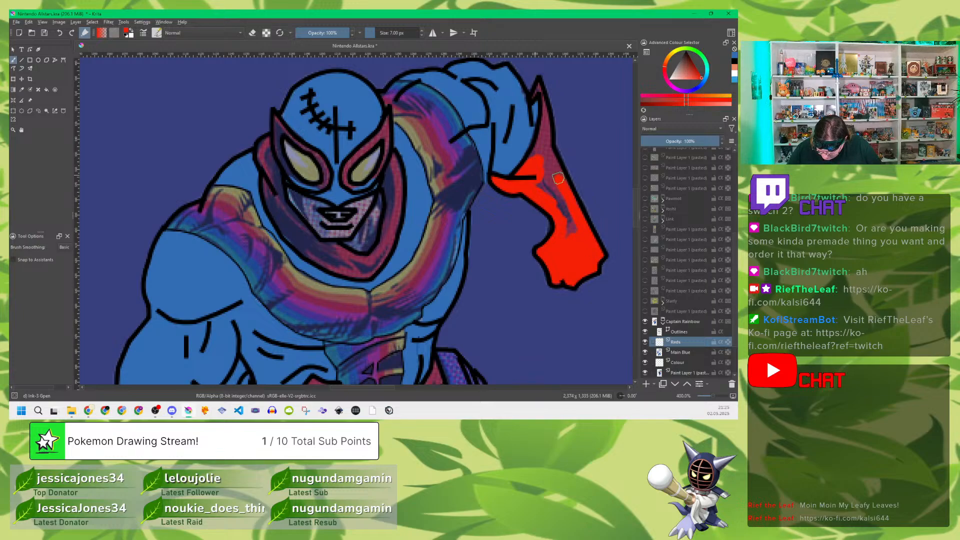
{"action": "mouse_move", "coordinate": [577, 220]}
{"action": "left_mouse_down"}
{"action": "mouse_move", "coordinate": [559, 200]}
{"action": "mouse_move", "coordinate": [555, 210]}
{"action": "mouse_move", "coordinate": [538, 168]}
{"action": "mouse_move", "coordinate": [553, 165]}
{"action": "mouse_move", "coordinate": [536, 89]}
{"action": "mouse_move", "coordinate": [545, 131]}
{"action": "mouse_move", "coordinate": [534, 155]}
{"action": "left_mouse_up"}
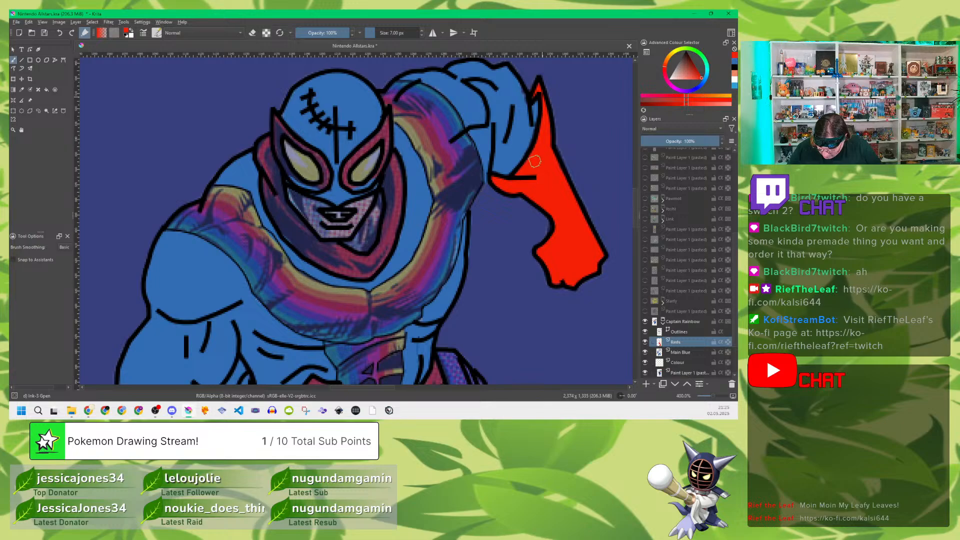
Step: Fill the mask around both eyes with flat red, trying the Reds layer beneath Main Blue and returning it above
{"action": "left_click_drag", "start_coordinate": [684, 349], "coordinate": [685, 359]}
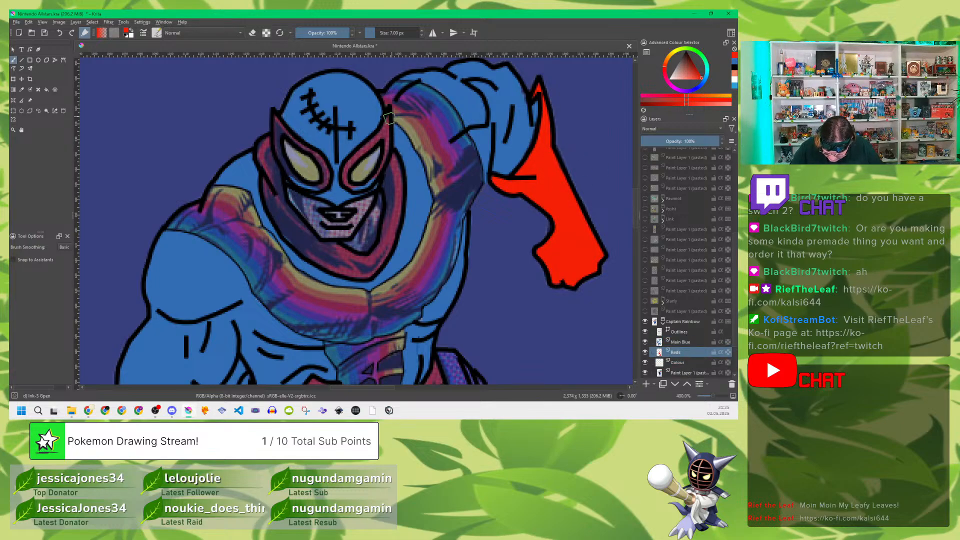
{"action": "mouse_move", "coordinate": [383, 132]}
{"action": "left_mouse_down"}
{"action": "mouse_move", "coordinate": [387, 121]}
{"action": "mouse_move", "coordinate": [384, 142]}
{"action": "left_mouse_up"}
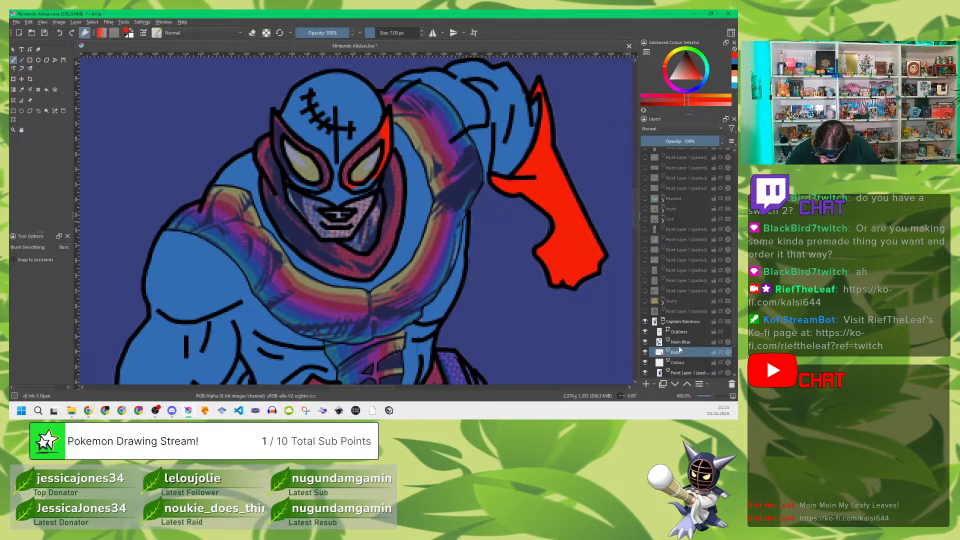
{"action": "left_click_drag", "start_coordinate": [679, 350], "coordinate": [678, 341]}
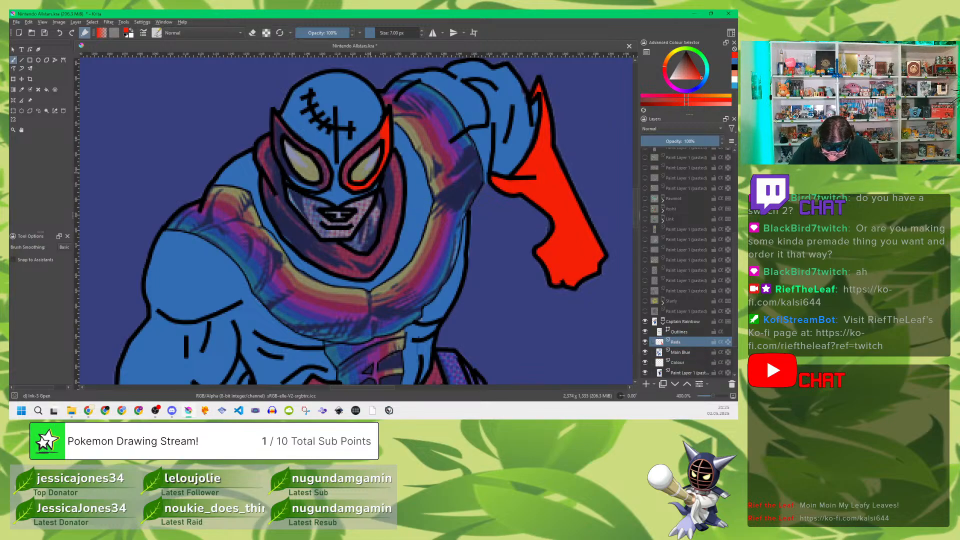
{"action": "left_click_drag", "start_coordinate": [346, 174], "coordinate": [387, 129]}
{"action": "left_click_drag", "start_coordinate": [275, 115], "coordinate": [295, 179]}
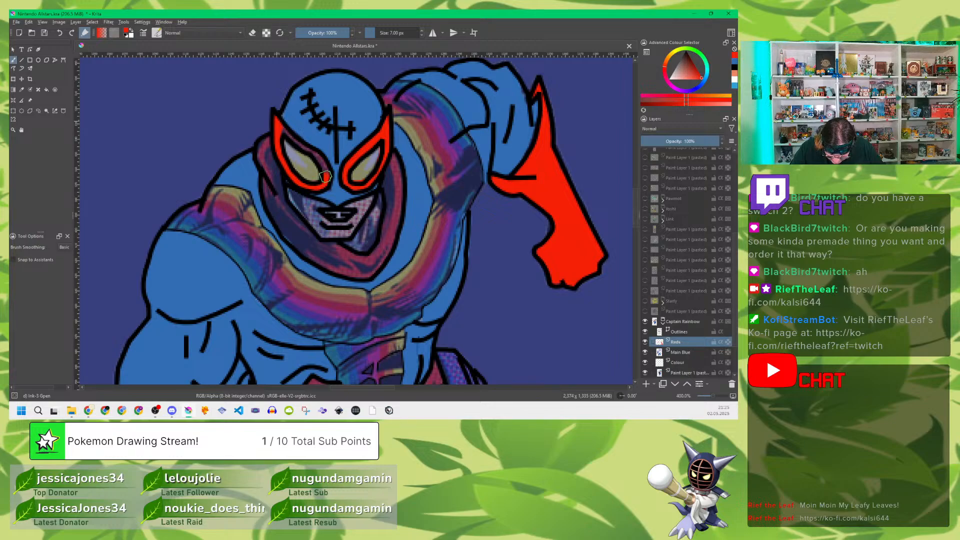
{"action": "left_click_drag", "start_coordinate": [313, 153], "coordinate": [294, 141]}
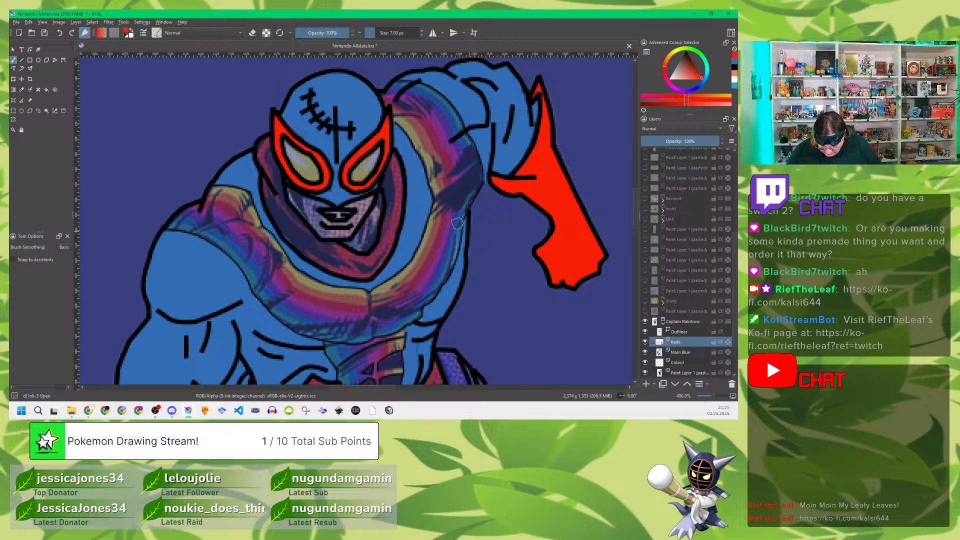
Step: Fill the collar wrapped around the face and chin with flat red
{"action": "mouse_move", "coordinate": [395, 162]}
{"action": "left_mouse_down"}
{"action": "mouse_move", "coordinate": [398, 198]}
{"action": "mouse_move", "coordinate": [394, 167]}
{"action": "mouse_move", "coordinate": [387, 186]}
{"action": "mouse_move", "coordinate": [389, 209]}
{"action": "mouse_move", "coordinate": [393, 175]}
{"action": "mouse_move", "coordinate": [391, 244]}
{"action": "mouse_move", "coordinate": [384, 258]}
{"action": "mouse_move", "coordinate": [388, 236]}
{"action": "mouse_move", "coordinate": [370, 272]}
{"action": "mouse_move", "coordinate": [341, 267]}
{"action": "left_mouse_up"}
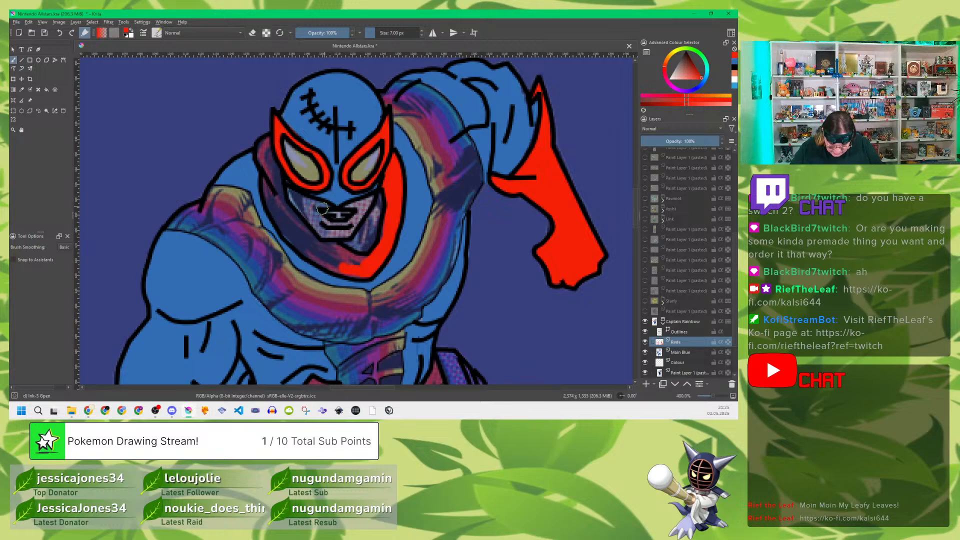
{"action": "mouse_move", "coordinate": [260, 149]}
{"action": "left_mouse_down"}
{"action": "mouse_move", "coordinate": [282, 210]}
{"action": "mouse_move", "coordinate": [267, 181]}
{"action": "mouse_move", "coordinate": [269, 198]}
{"action": "mouse_move", "coordinate": [302, 250]}
{"action": "mouse_move", "coordinate": [345, 272]}
{"action": "mouse_move", "coordinate": [380, 246]}
{"action": "mouse_move", "coordinate": [355, 264]}
{"action": "mouse_move", "coordinate": [339, 260]}
{"action": "mouse_move", "coordinate": [363, 273]}
{"action": "mouse_move", "coordinate": [348, 273]}
{"action": "mouse_move", "coordinate": [369, 271]}
{"action": "mouse_move", "coordinate": [314, 244]}
{"action": "mouse_move", "coordinate": [327, 258]}
{"action": "mouse_move", "coordinate": [282, 205]}
{"action": "mouse_move", "coordinate": [296, 236]}
{"action": "left_mouse_up"}
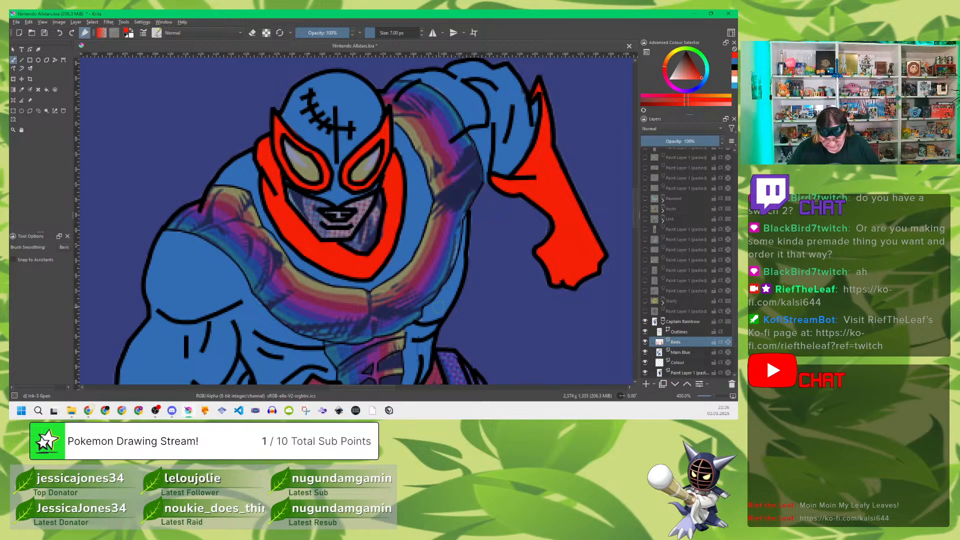
Step: Fill the bent arm's glove and the small belt sliver behind its wrist with flat red
{"action": "left_click_drag", "start_coordinate": [377, 297], "coordinate": [497, 115]}
{"action": "left_click_drag", "start_coordinate": [520, 214], "coordinate": [484, 183]}
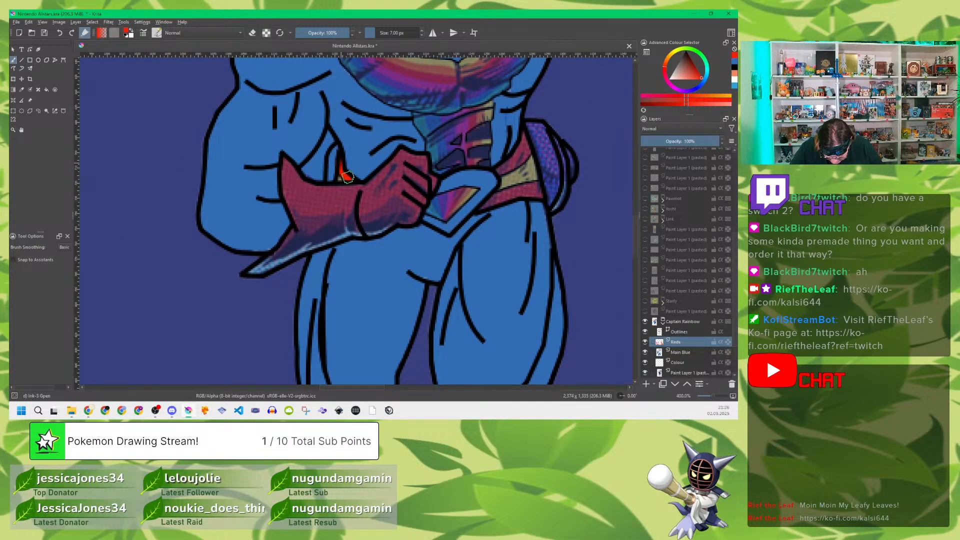
{"action": "left_click_drag", "start_coordinate": [353, 182], "coordinate": [354, 212]}
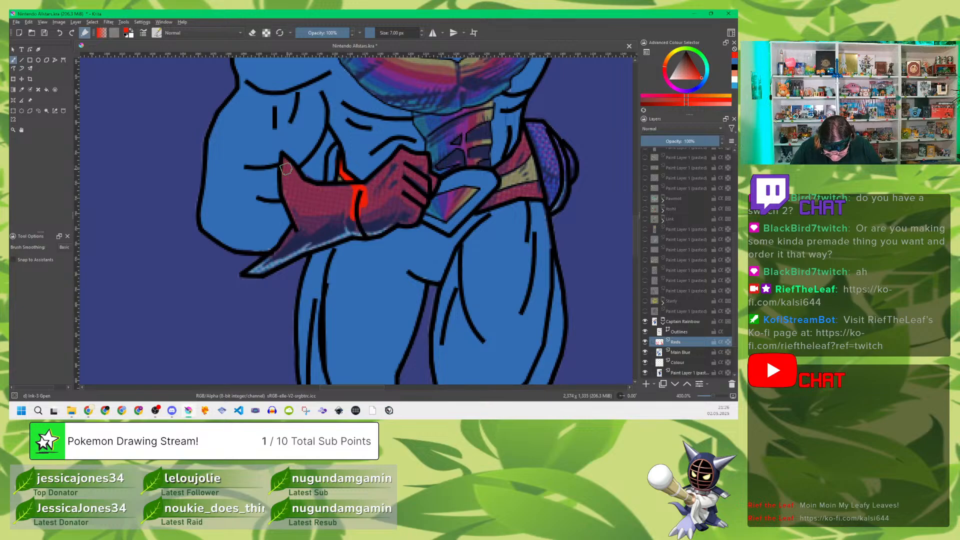
{"action": "mouse_move", "coordinate": [286, 168]}
{"action": "left_mouse_down"}
{"action": "mouse_move", "coordinate": [299, 240]}
{"action": "mouse_move", "coordinate": [251, 272]}
{"action": "mouse_move", "coordinate": [366, 231]}
{"action": "mouse_move", "coordinate": [301, 238]}
{"action": "mouse_move", "coordinate": [357, 226]}
{"action": "mouse_move", "coordinate": [308, 215]}
{"action": "mouse_move", "coordinate": [342, 214]}
{"action": "mouse_move", "coordinate": [296, 199]}
{"action": "mouse_move", "coordinate": [295, 188]}
{"action": "mouse_move", "coordinate": [341, 205]}
{"action": "mouse_move", "coordinate": [313, 190]}
{"action": "mouse_move", "coordinate": [346, 192]}
{"action": "mouse_move", "coordinate": [309, 186]}
{"action": "mouse_move", "coordinate": [357, 196]}
{"action": "mouse_move", "coordinate": [364, 208]}
{"action": "mouse_move", "coordinate": [351, 229]}
{"action": "mouse_move", "coordinate": [410, 217]}
{"action": "mouse_move", "coordinate": [431, 185]}
{"action": "mouse_move", "coordinate": [424, 168]}
{"action": "mouse_move", "coordinate": [390, 168]}
{"action": "mouse_move", "coordinate": [371, 186]}
{"action": "mouse_move", "coordinate": [375, 204]}
{"action": "mouse_move", "coordinate": [390, 210]}
{"action": "mouse_move", "coordinate": [405, 200]}
{"action": "mouse_move", "coordinate": [415, 193]}
{"action": "mouse_move", "coordinate": [395, 170]}
{"action": "mouse_move", "coordinate": [387, 175]}
{"action": "mouse_move", "coordinate": [406, 161]}
{"action": "left_mouse_up"}
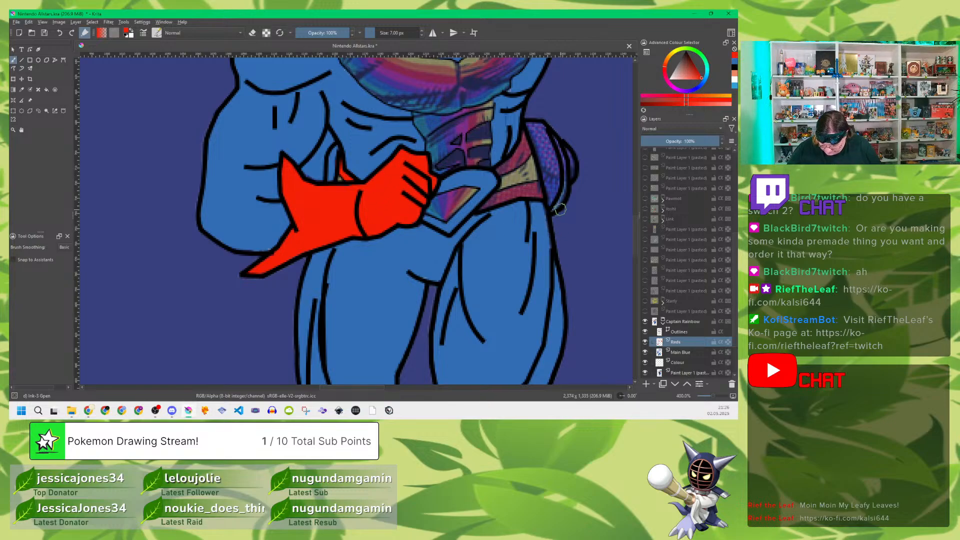
Step: Fill the belt's upper and lower bands between the buckle and the purple hip piece with flat red
{"action": "left_click_drag", "start_coordinate": [560, 209], "coordinate": [453, 221]}
{"action": "left_click_drag", "start_coordinate": [411, 151], "coordinate": [393, 176]}
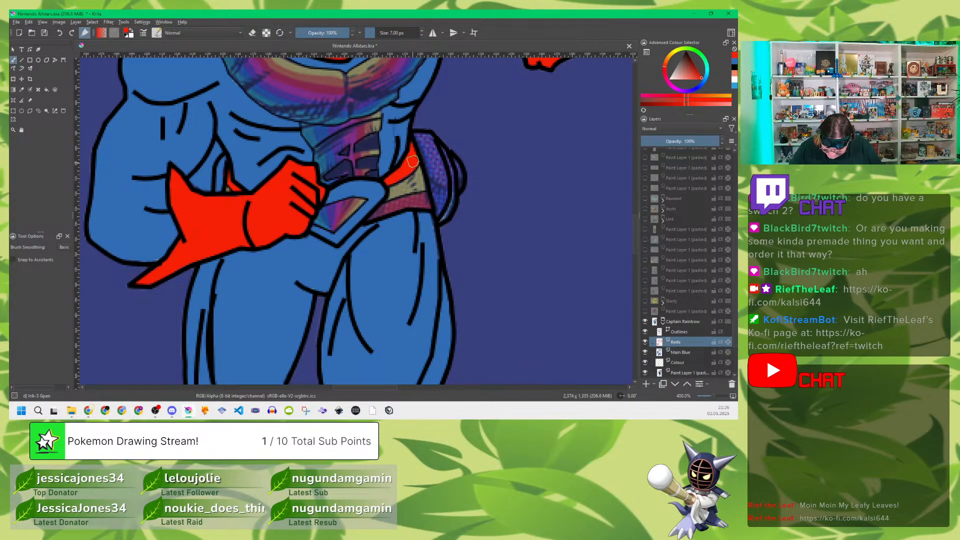
{"action": "left_click_drag", "start_coordinate": [405, 199], "coordinate": [377, 212]}
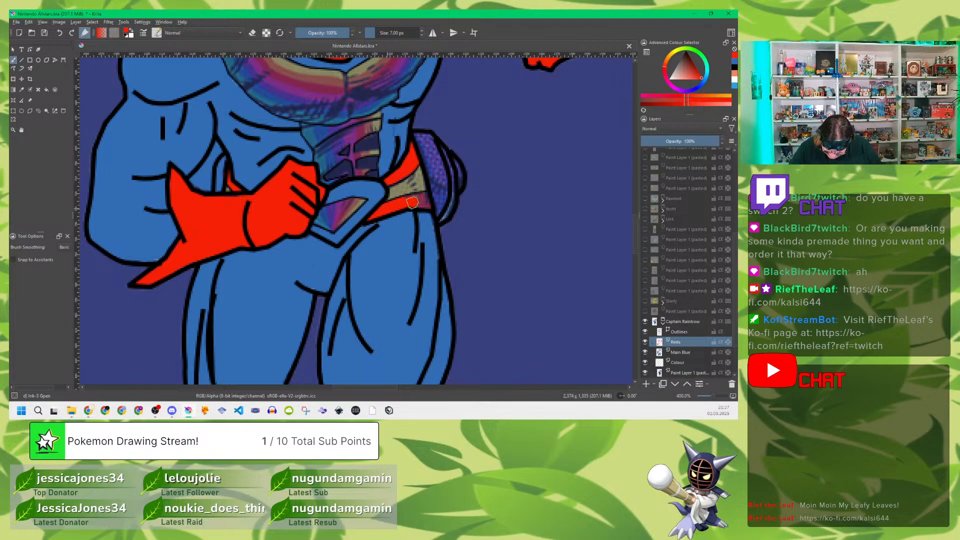
{"action": "left_click_drag", "start_coordinate": [424, 198], "coordinate": [415, 198]}
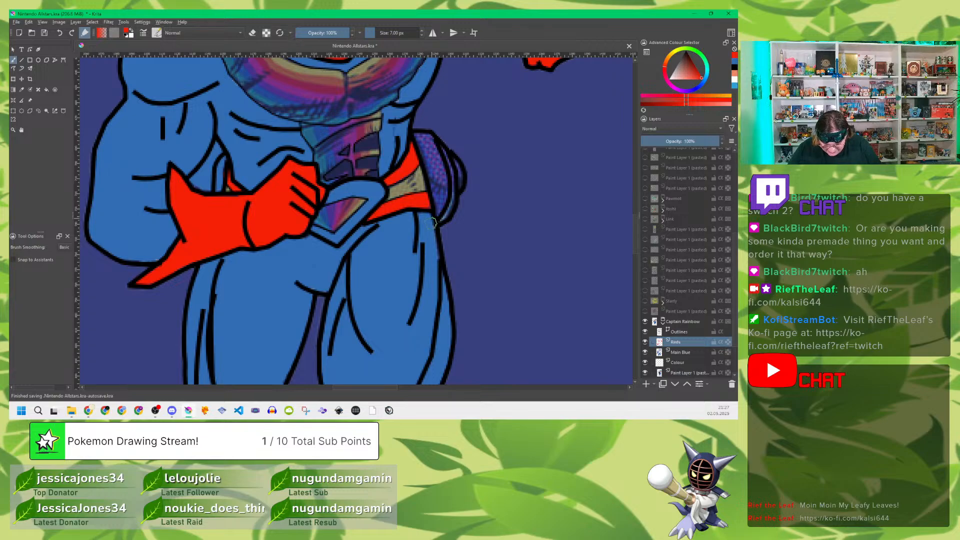
Step: Inspect the legs and upper body for any remaining unfilled red areas
{"action": "left_click_drag", "start_coordinate": [448, 292], "coordinate": [442, 319]}
{"action": "left_click_drag", "start_coordinate": [458, 168], "coordinate": [486, 268]}
{"action": "mouse_move", "coordinate": [471, 189]}
{"action": "left_mouse_down"}
{"action": "mouse_move", "coordinate": [470, 262]}
{"action": "mouse_move", "coordinate": [472, 184]}
{"action": "left_mouse_up"}
{"action": "left_click_drag", "start_coordinate": [474, 304], "coordinate": [488, 123]}
{"action": "left_click_drag", "start_coordinate": [482, 274], "coordinate": [503, 100]}
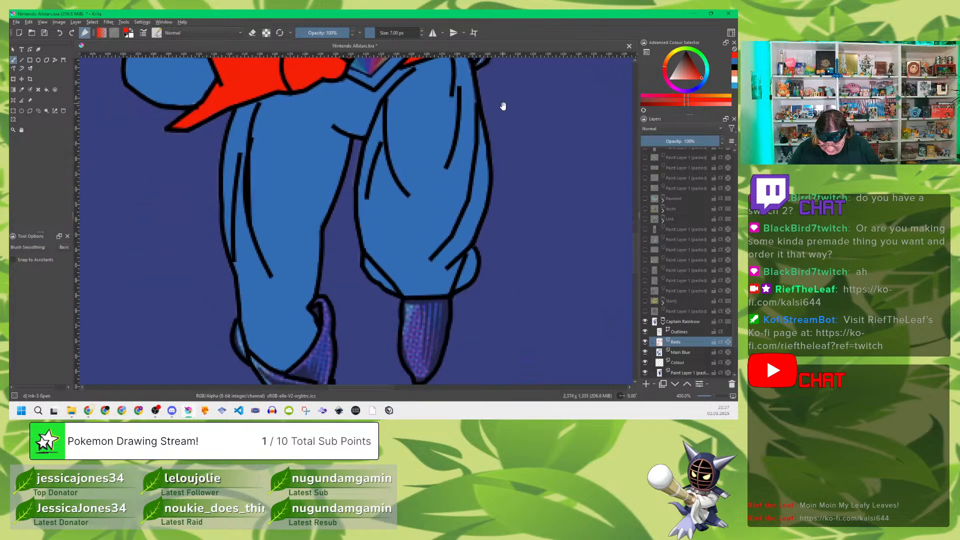
{"action": "left_click_drag", "start_coordinate": [507, 262], "coordinate": [484, 375]}
{"action": "left_click_drag", "start_coordinate": [483, 120], "coordinate": [480, 299]}
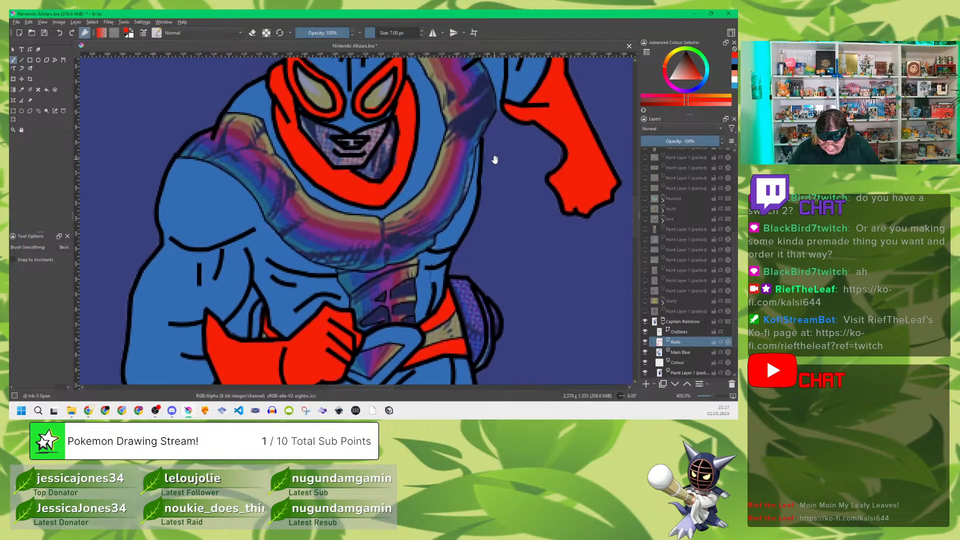
Step: Set the opacity of Captain Rainbow's pasted reference layer to 100%
{"action": "mouse_move", "coordinate": [495, 157]}
{"action": "left_mouse_down"}
{"action": "mouse_move", "coordinate": [499, 230]}
{"action": "mouse_move", "coordinate": [500, 201]}
{"action": "left_mouse_up"}
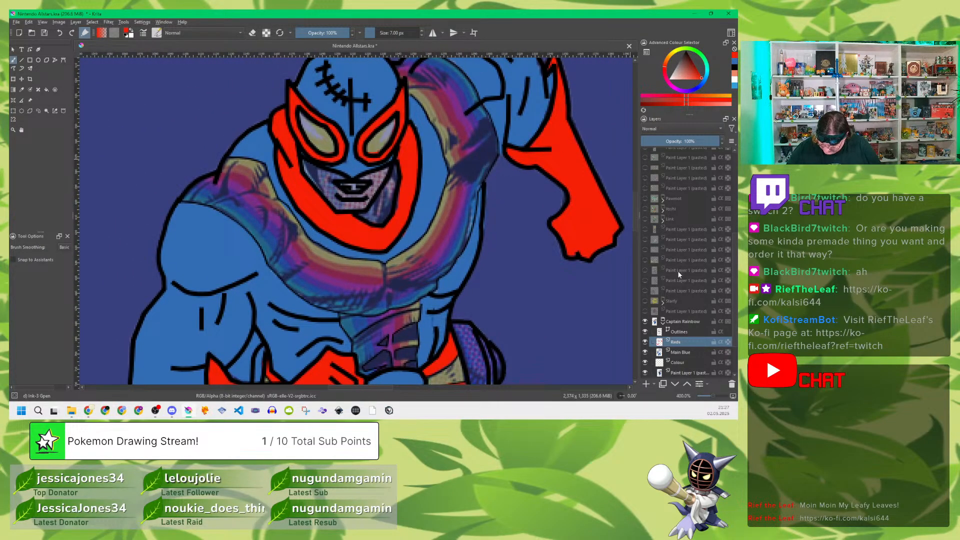
{"action": "left_click", "coordinate": [684, 373]}
{"action": "left_click_drag", "start_coordinate": [670, 142], "coordinate": [731, 146]}
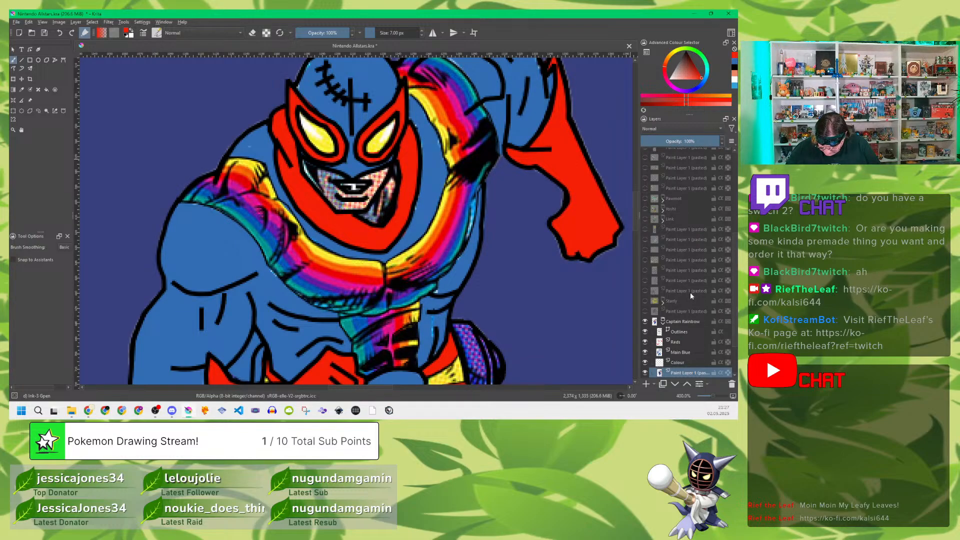
Step: Add a new paint layer directly above Reds in the Captain Rainbow group and name it Yellows
{"action": "left_click", "coordinate": [689, 342]}
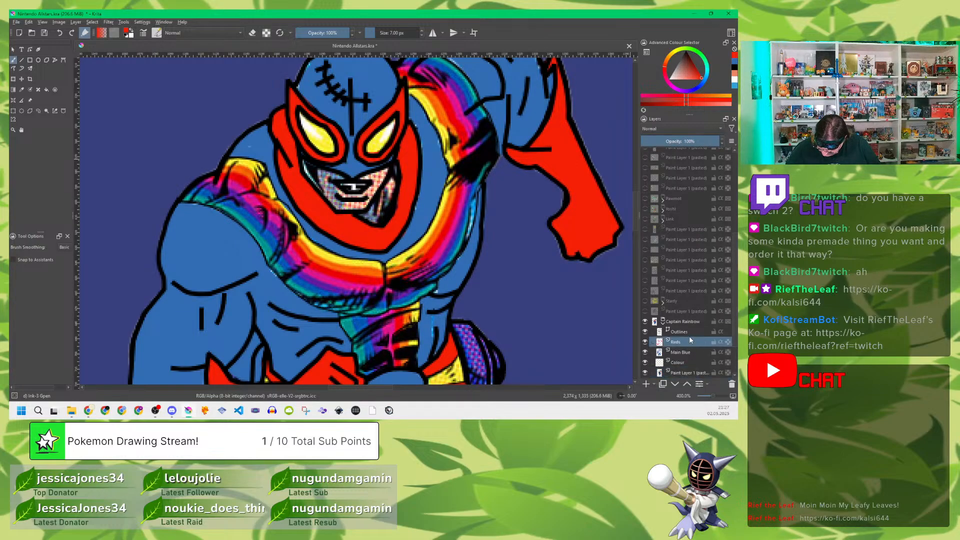
{"action": "mouse_move", "coordinate": [705, 315]}
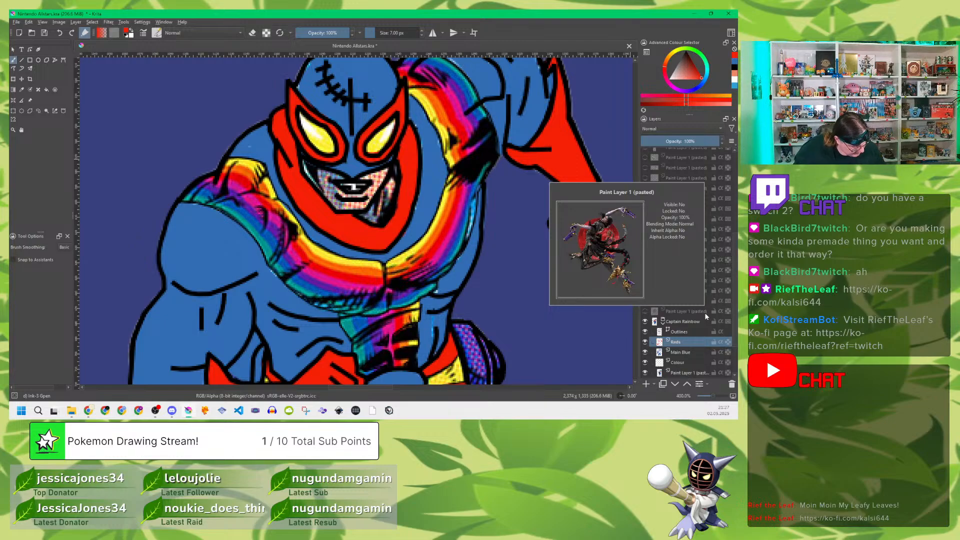
{"action": "key", "text": "Insert"}
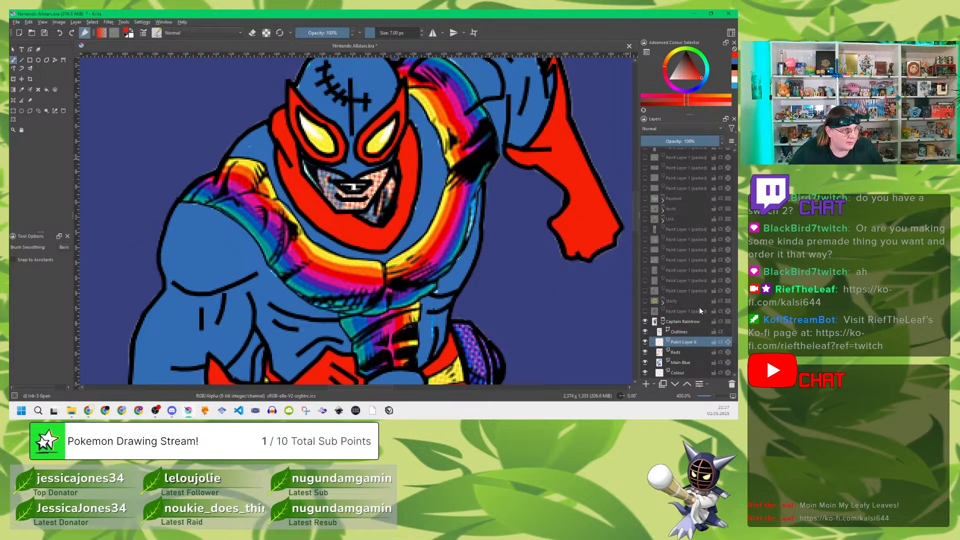
{"action": "double_click", "coordinate": [682, 343]}
{"action": "type", "text": "Ye"}
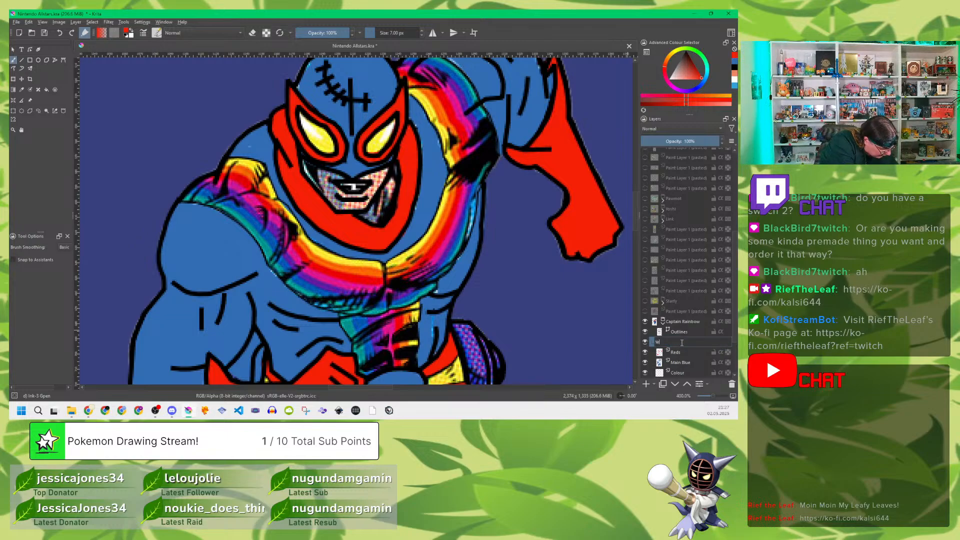
{"action": "type", "text": "llows"}
{"action": "key", "text": "Return"}
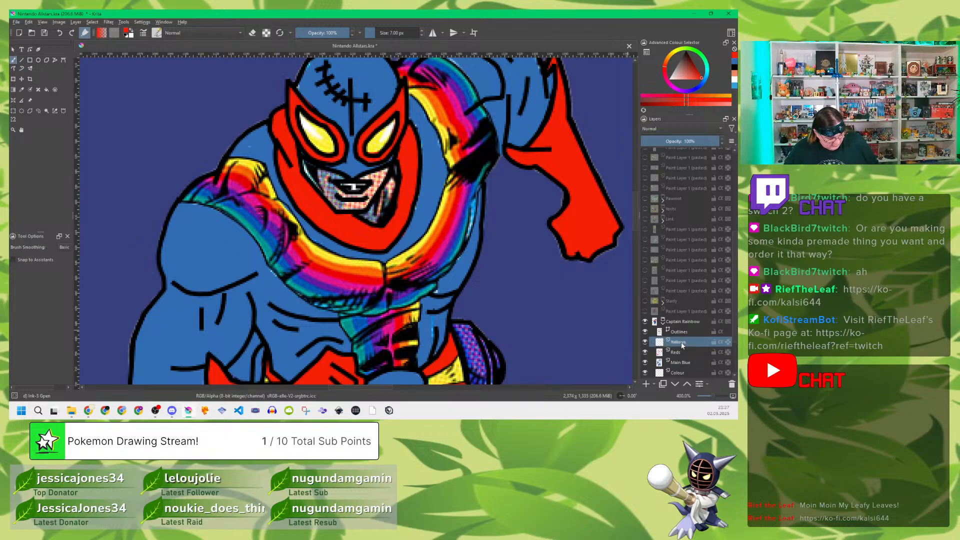
Step: Sample the yellow from the reference's eye and fill both of the mask's eyes with it
{"action": "key", "text": "p"}
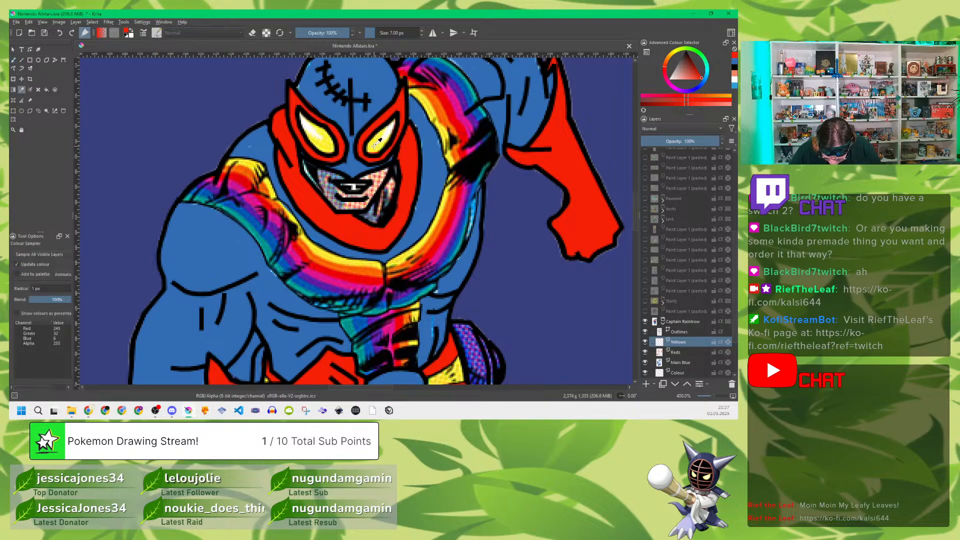
{"action": "left_click", "coordinate": [378, 141]}
{"action": "key", "text": "b"}
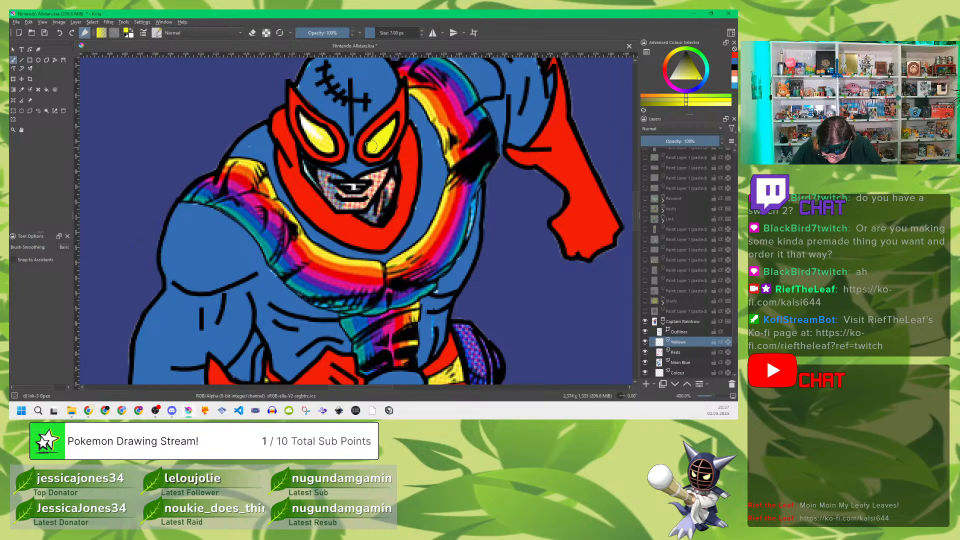
{"action": "left_click_drag", "start_coordinate": [382, 143], "coordinate": [388, 134]}
{"action": "left_click_drag", "start_coordinate": [309, 128], "coordinate": [303, 117]}
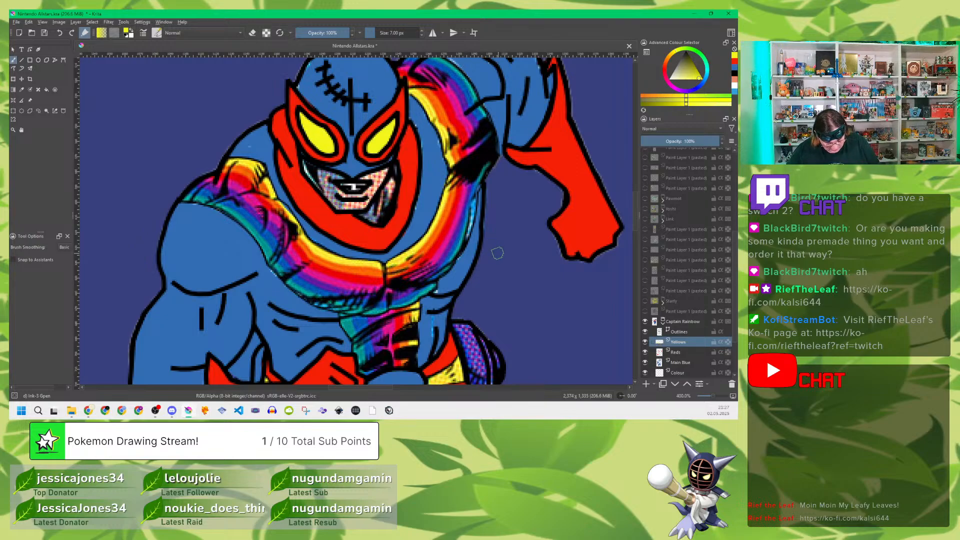
Step: Fill the belt's middle band and the small belt sliver behind the bent arm's wrist with flat yellow
{"action": "left_click_drag", "start_coordinate": [498, 344], "coordinate": [494, 192]}
{"action": "left_click_drag", "start_coordinate": [504, 303], "coordinate": [504, 231]}
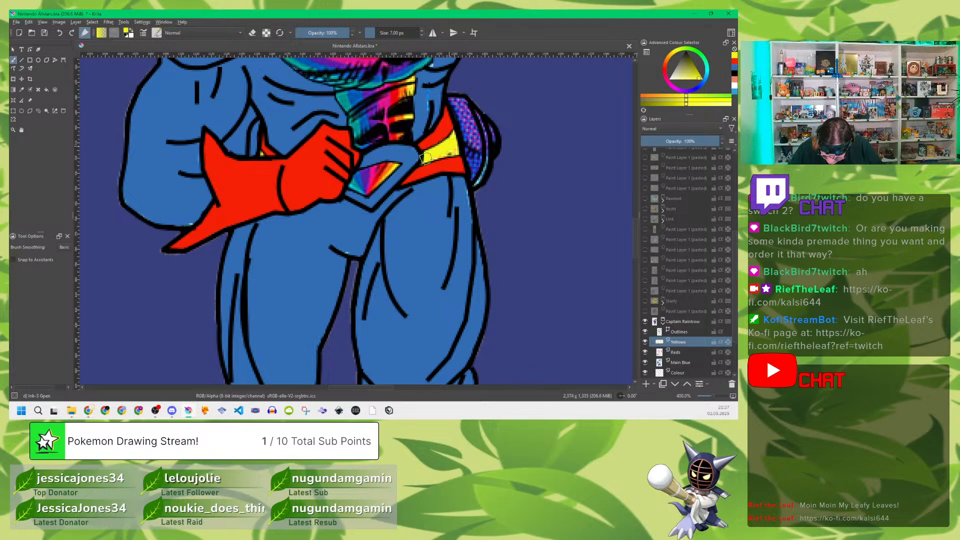
{"action": "left_click_drag", "start_coordinate": [436, 154], "coordinate": [450, 151]}
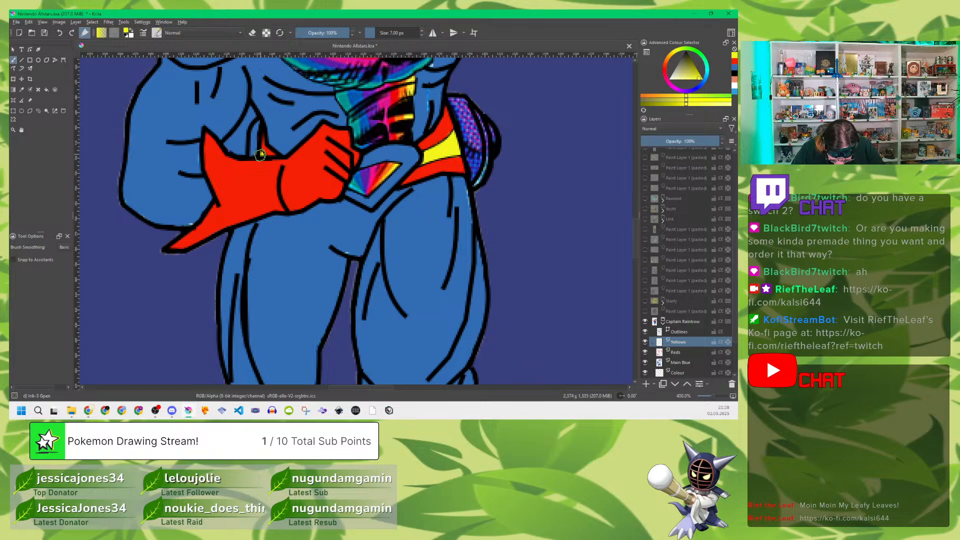
{"action": "left_click_drag", "start_coordinate": [260, 155], "coordinate": [264, 156]}
Step: Check the flat colours against the pasted reference by hiding and showing the reference layer
{"action": "mouse_move", "coordinate": [493, 284]}
{"action": "left_mouse_down"}
{"action": "mouse_move", "coordinate": [520, 94]}
{"action": "mouse_move", "coordinate": [468, 243]}
{"action": "left_mouse_up"}
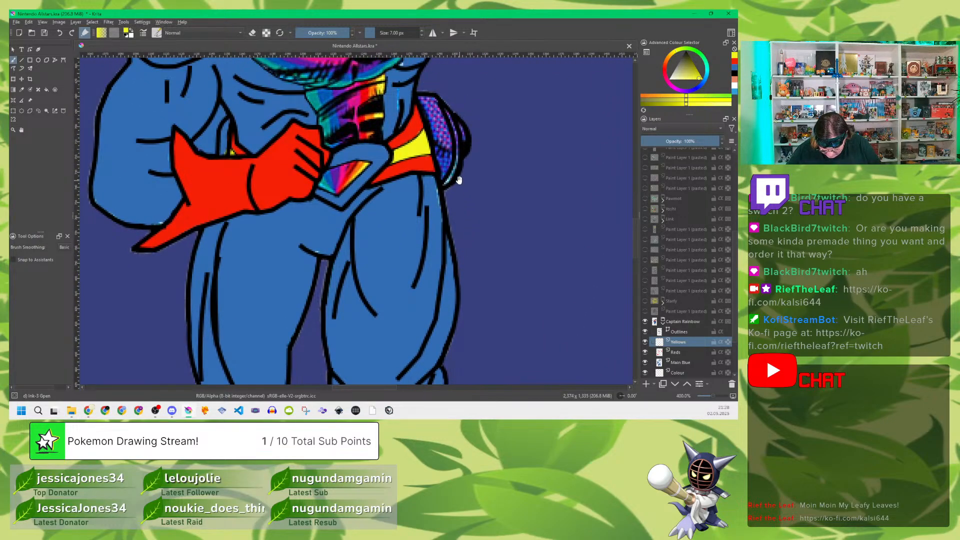
{"action": "left_click_drag", "start_coordinate": [459, 180], "coordinate": [467, 234]}
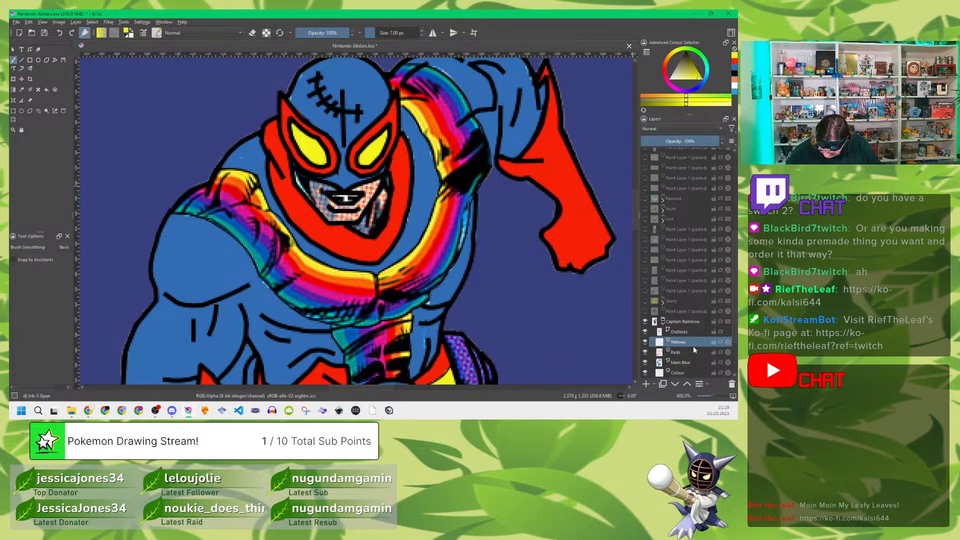
{"action": "scroll", "coordinate": [725, 335], "scroll_direction": "down", "scroll_amount": 2}
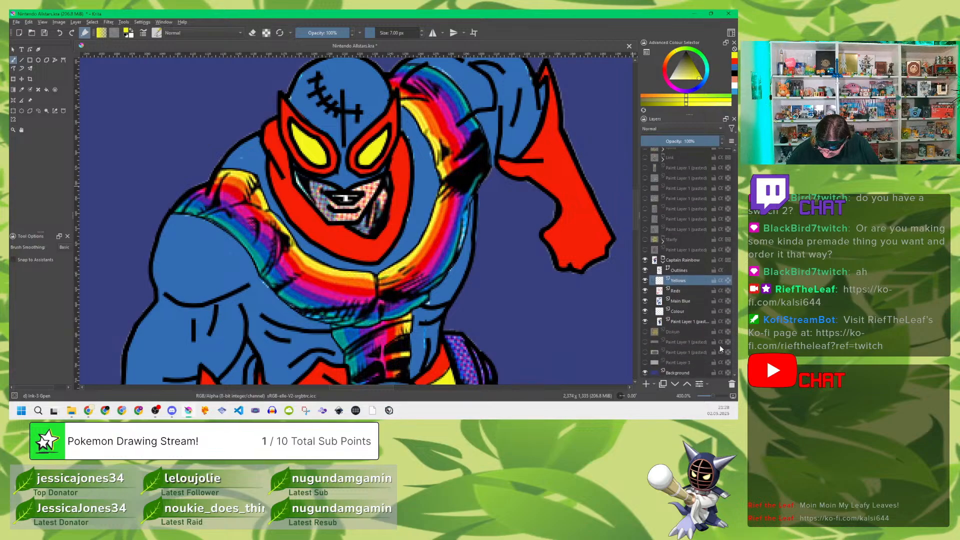
{"action": "left_click", "coordinate": [645, 322]}
{"action": "left_click", "coordinate": [645, 322]}
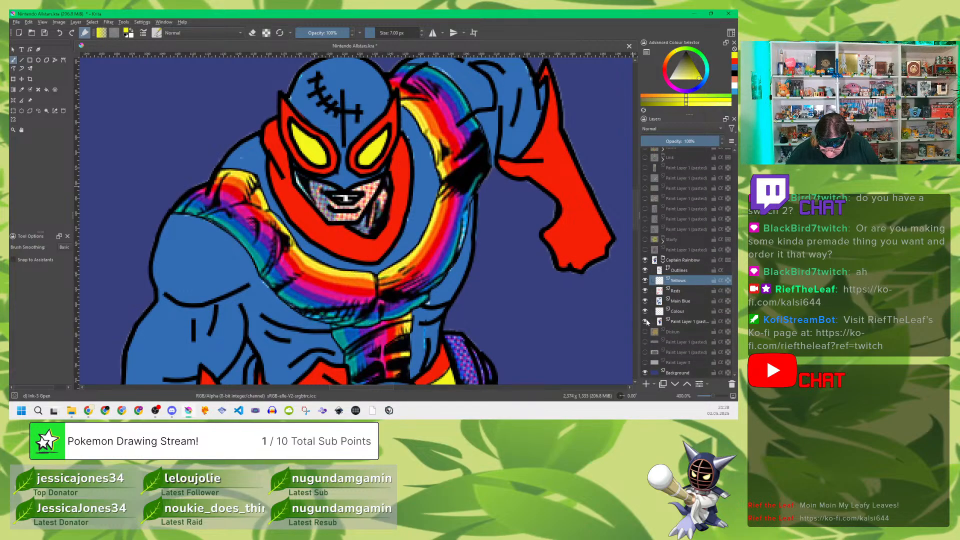
{"action": "left_click", "coordinate": [645, 321]}
{"action": "left_click", "coordinate": [646, 321]}
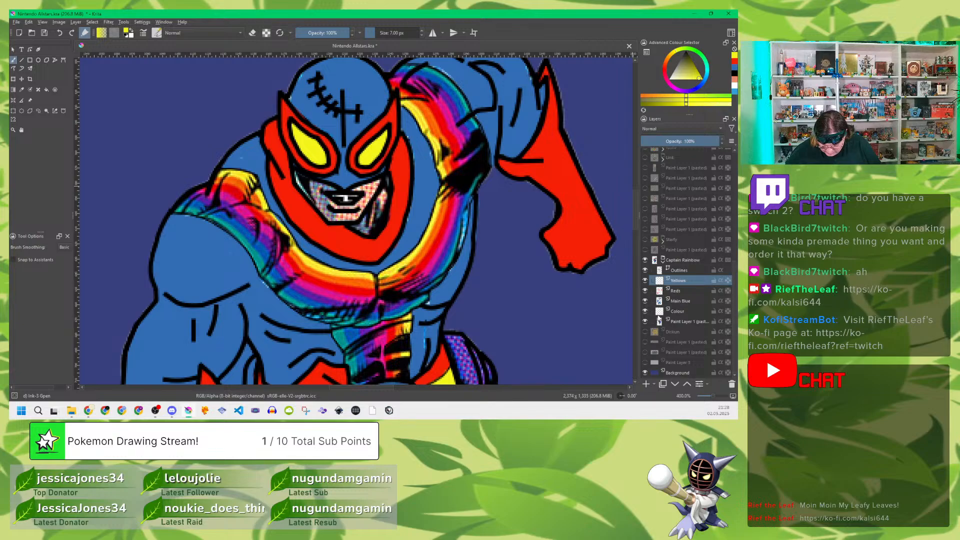
Step: Add a new paint layer directly above Yellows and name it Skin
{"action": "key", "text": "Insert"}
{"action": "double_click", "coordinate": [692, 281]}
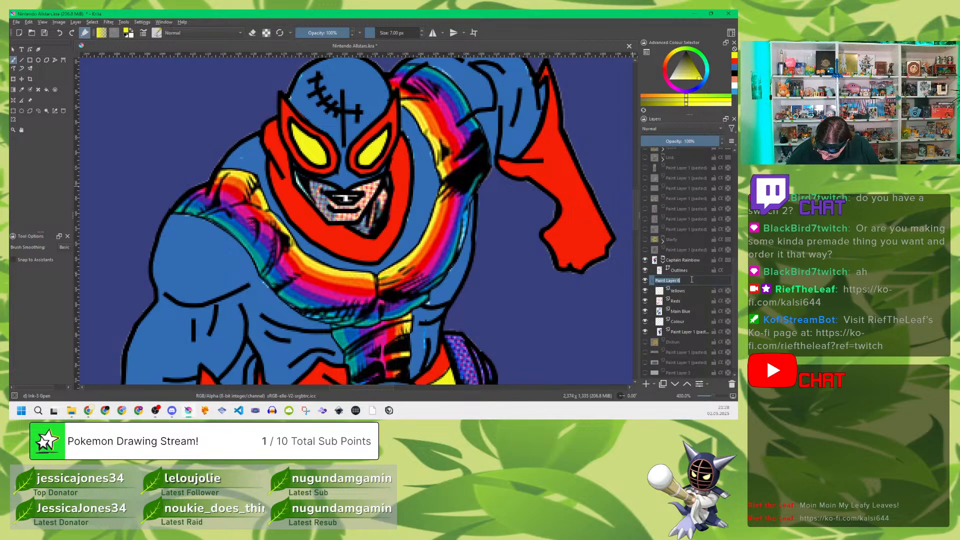
{"action": "type", "text": "skin"}
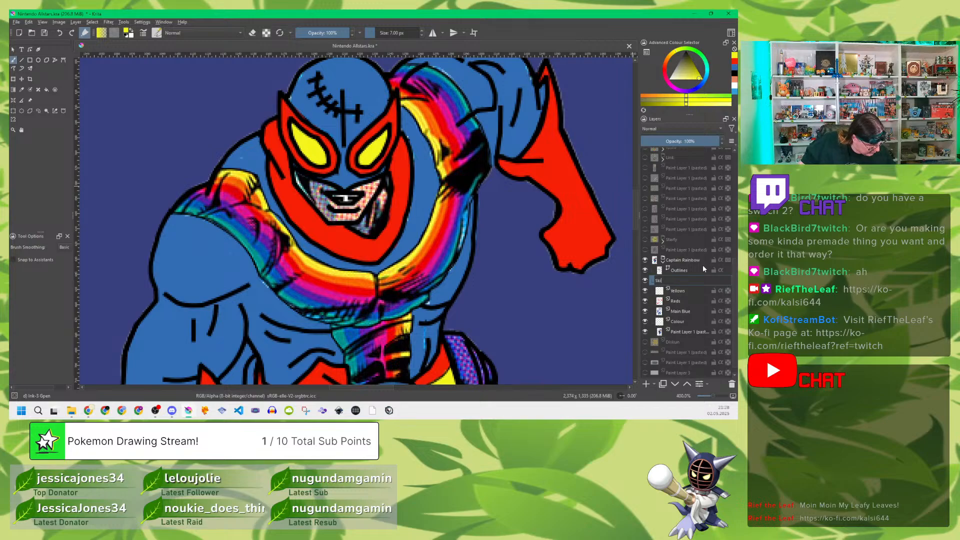
{"action": "key", "text": "Return"}
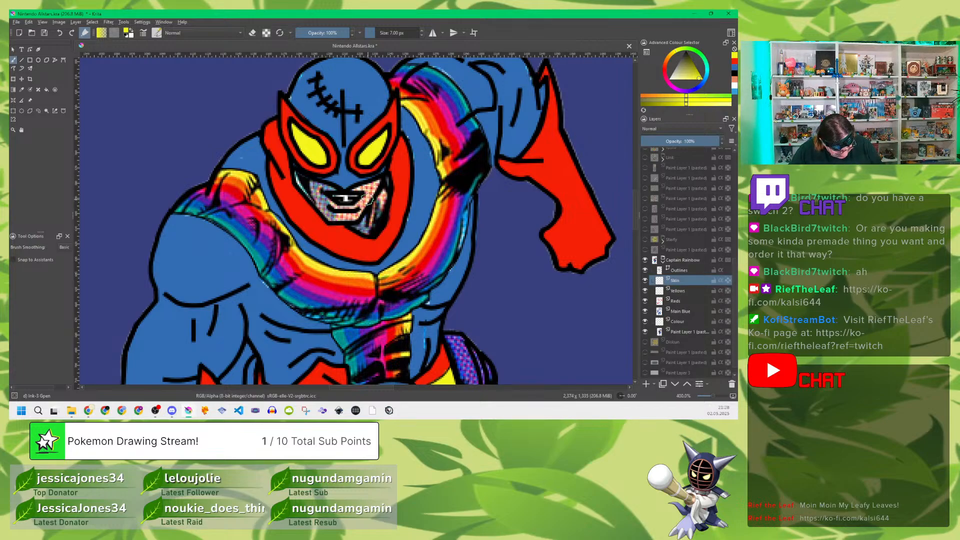
Step: Sample the light skin tone from the reference's cheek and fill the exposed lower face around the mouth
{"action": "key", "text": "p"}
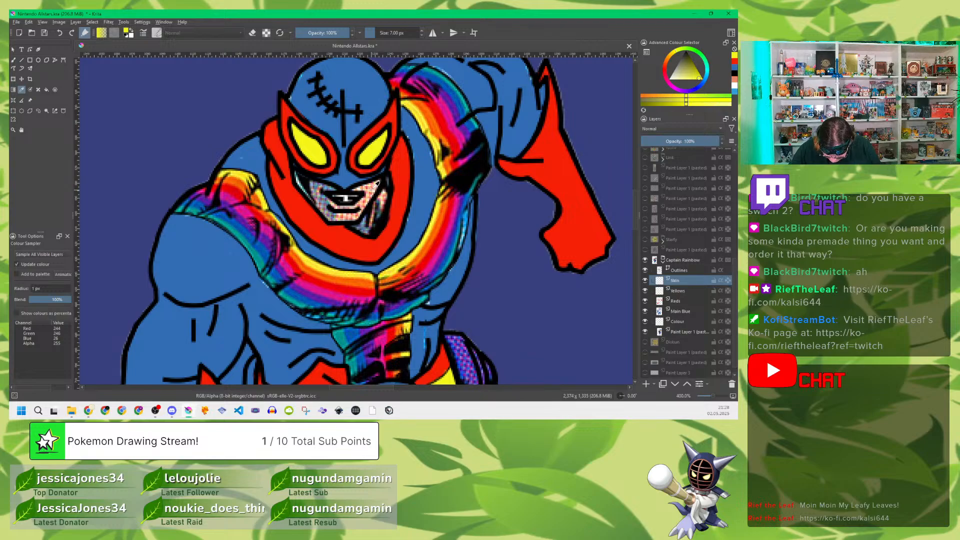
{"action": "left_click", "coordinate": [375, 185]}
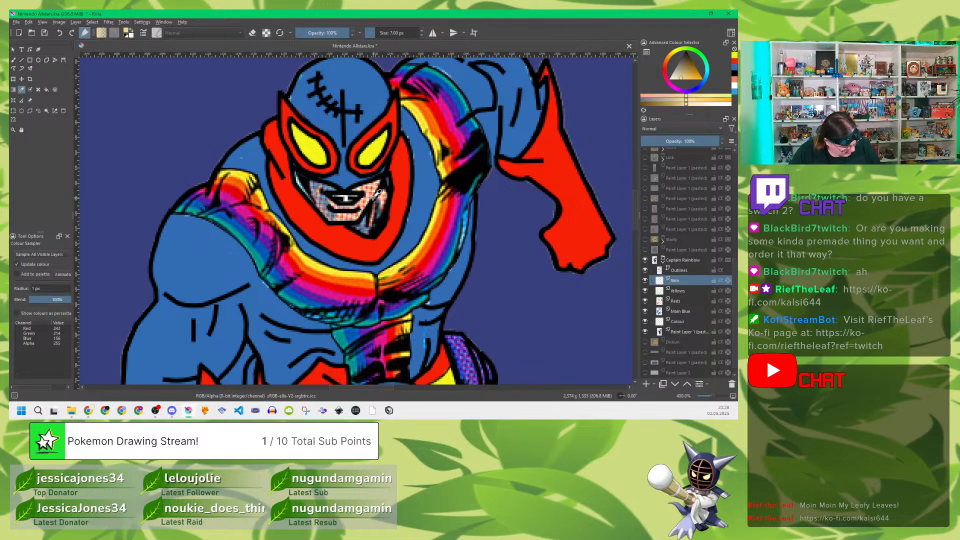
{"action": "key", "text": "b"}
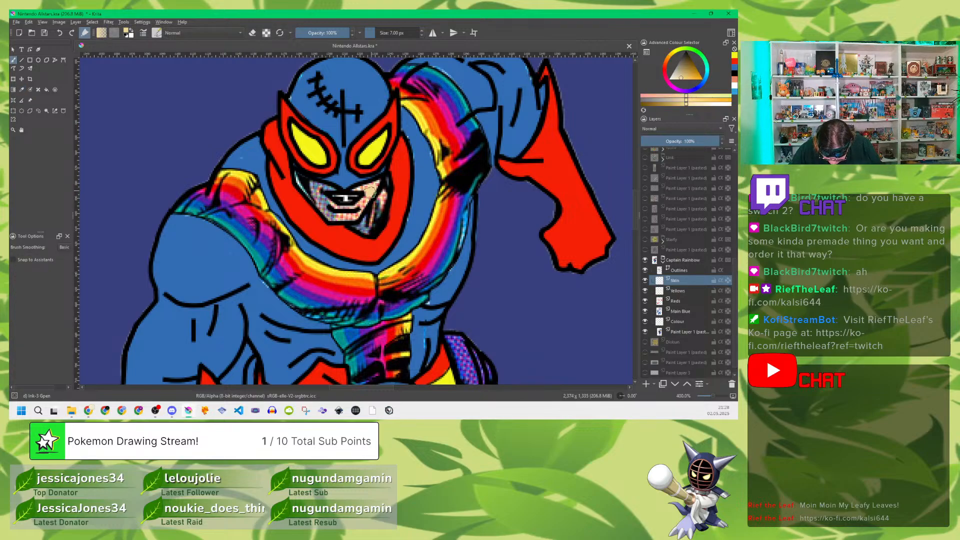
{"action": "mouse_move", "coordinate": [375, 186]}
{"action": "left_mouse_down"}
{"action": "mouse_move", "coordinate": [357, 195]}
{"action": "mouse_move", "coordinate": [368, 197]}
{"action": "mouse_move", "coordinate": [357, 213]}
{"action": "mouse_move", "coordinate": [371, 209]}
{"action": "mouse_move", "coordinate": [359, 225]}
{"action": "mouse_move", "coordinate": [373, 220]}
{"action": "left_mouse_up"}
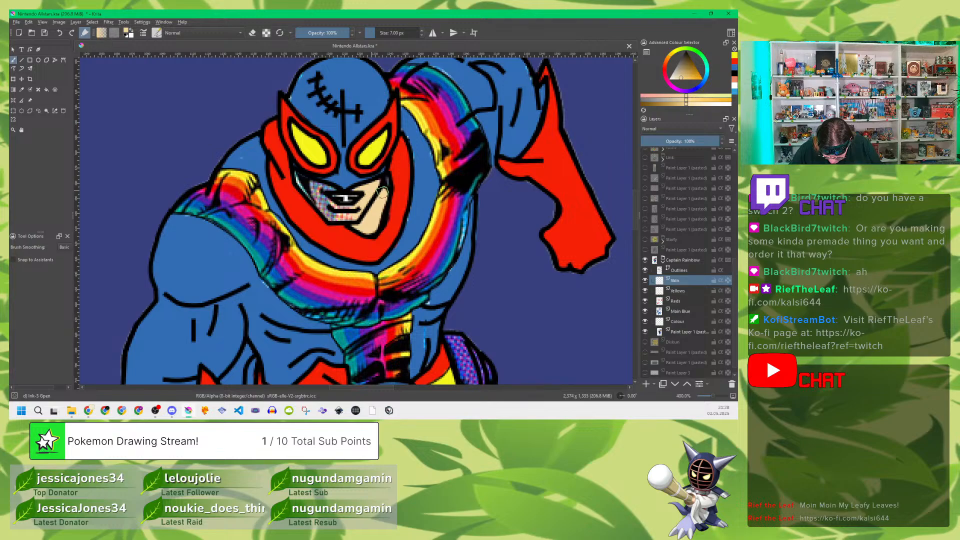
{"action": "mouse_move", "coordinate": [381, 194]}
{"action": "left_mouse_down"}
{"action": "mouse_move", "coordinate": [386, 179]}
{"action": "mouse_move", "coordinate": [360, 216]}
{"action": "mouse_move", "coordinate": [328, 215]}
{"action": "mouse_move", "coordinate": [296, 177]}
{"action": "mouse_move", "coordinate": [323, 186]}
{"action": "mouse_move", "coordinate": [328, 205]}
{"action": "mouse_move", "coordinate": [321, 186]}
{"action": "mouse_move", "coordinate": [333, 189]}
{"action": "left_mouse_up"}
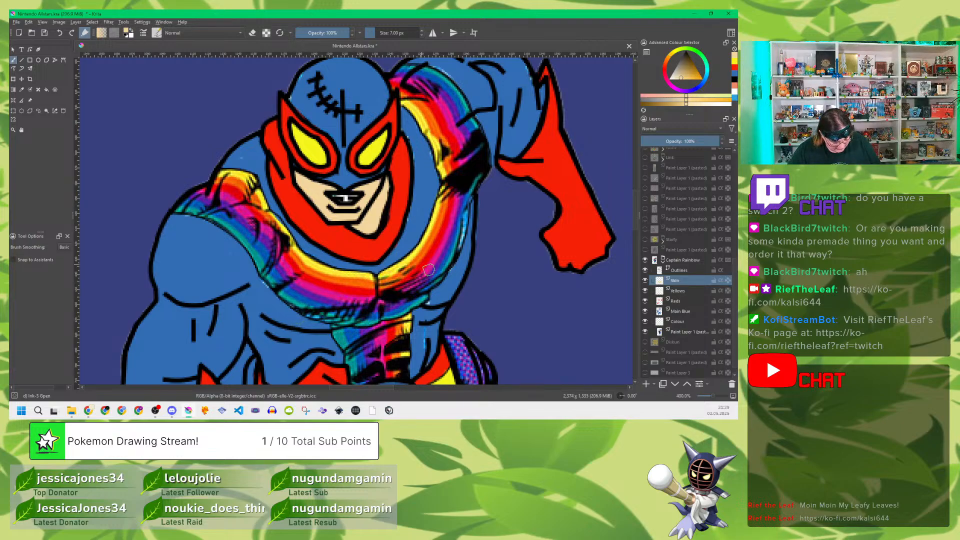
Step: Add a new paint layer directly above Skin and name it Teeth
{"action": "left_click_drag", "start_coordinate": [490, 307], "coordinate": [511, 95]}
{"action": "left_click_drag", "start_coordinate": [500, 278], "coordinate": [493, 200]}
{"action": "left_click_drag", "start_coordinate": [470, 124], "coordinate": [471, 185]}
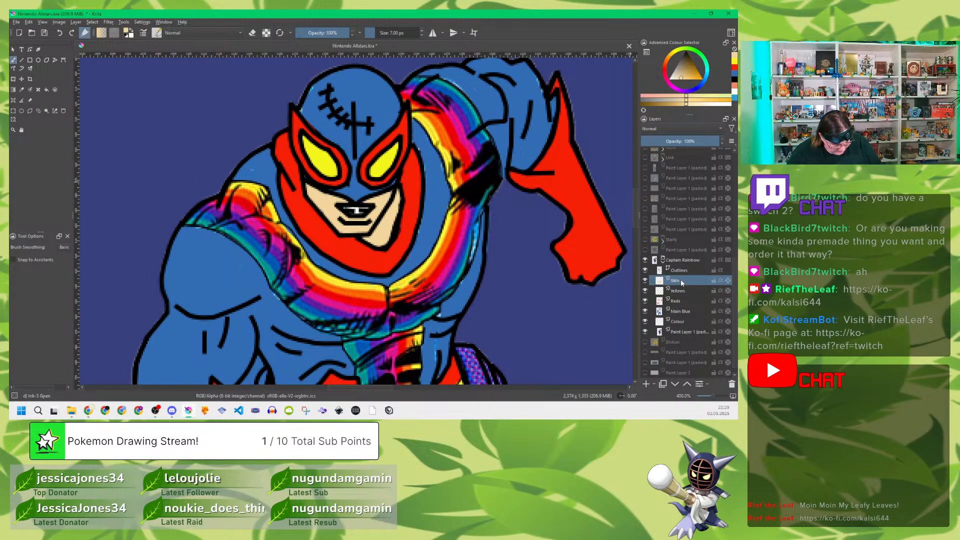
{"action": "key", "text": "Insert"}
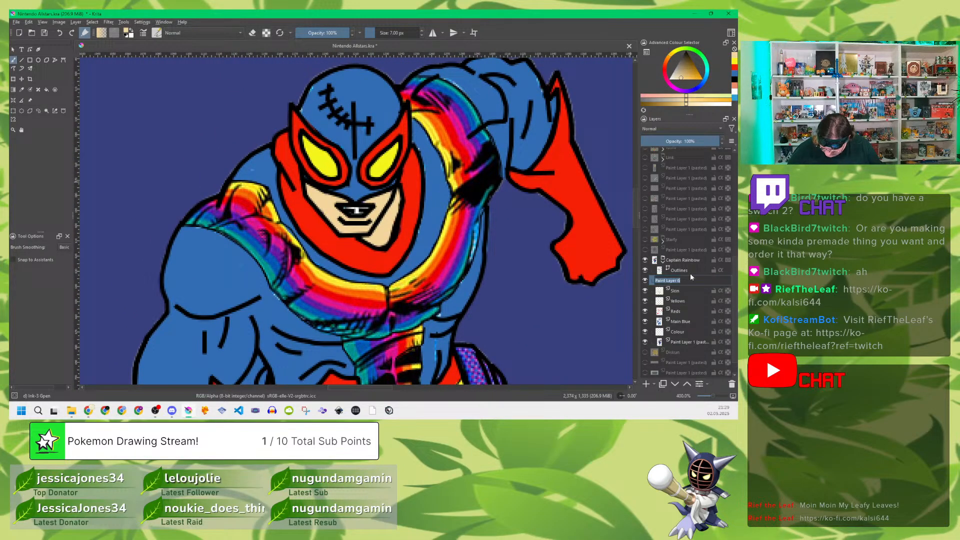
{"action": "double_click", "coordinate": [653, 278]}
{"action": "type", "text": "Teeth"}
{"action": "key", "text": "Return"}
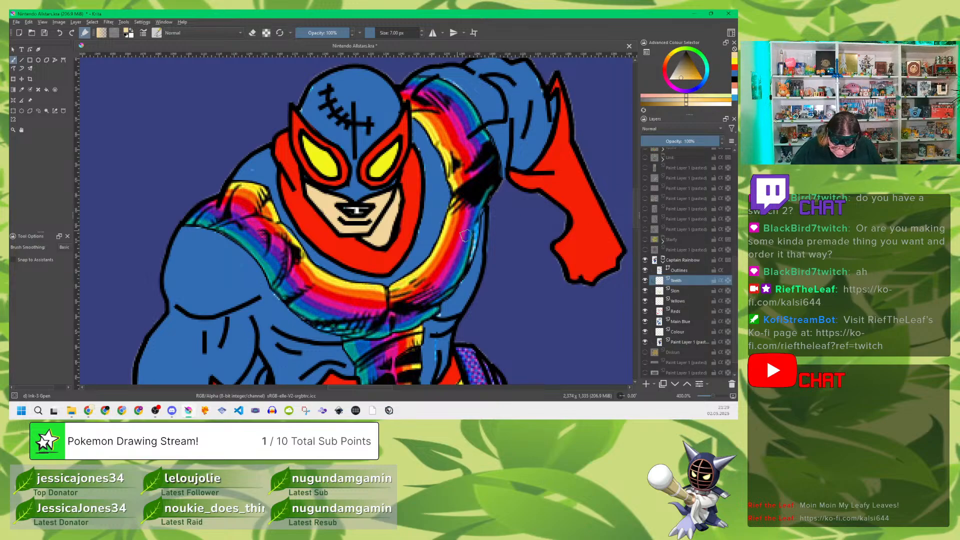
Step: Sample the off-white from the reference's teeth and fill the teeth inside the mouth outline
{"action": "key", "text": "p"}
{"action": "left_click", "coordinate": [358, 207]}
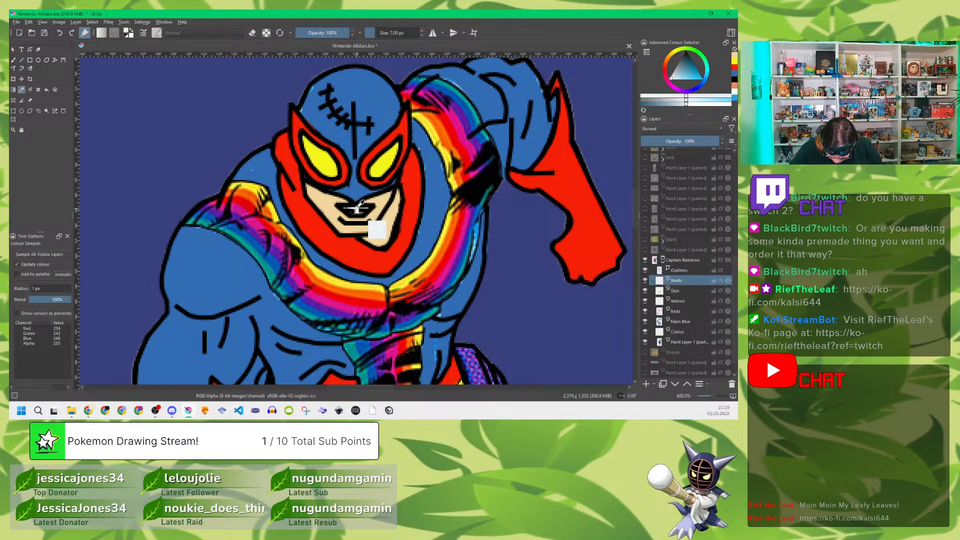
{"action": "key", "text": "b"}
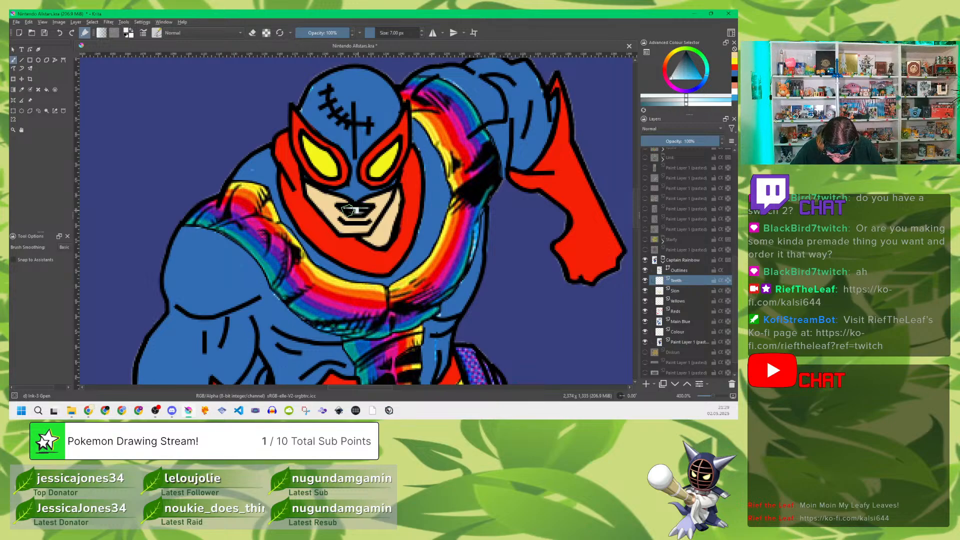
{"action": "left_click_drag", "start_coordinate": [365, 211], "coordinate": [355, 211]}
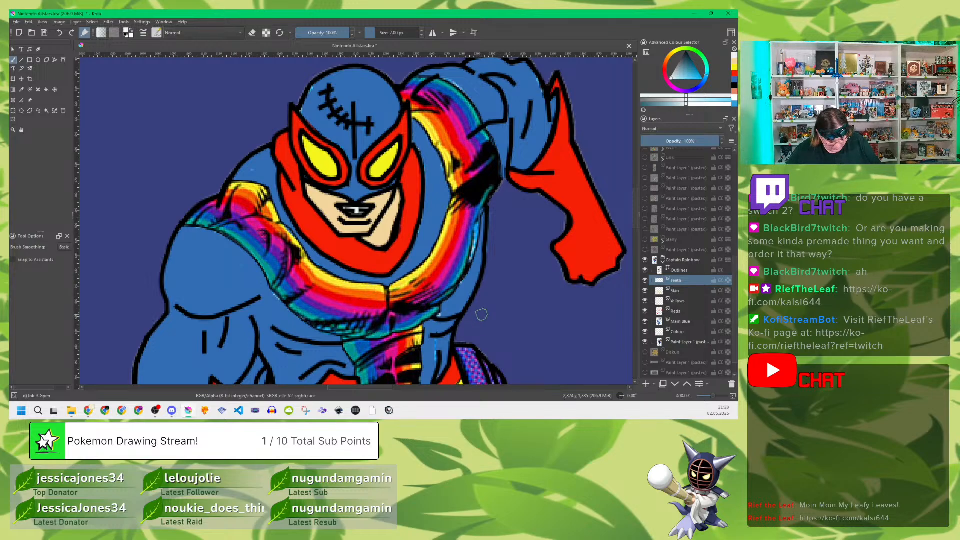
Step: Add a new paint layer directly above Teeth and name it Roll thing
{"action": "left_click_drag", "start_coordinate": [544, 322], "coordinate": [456, 113]}
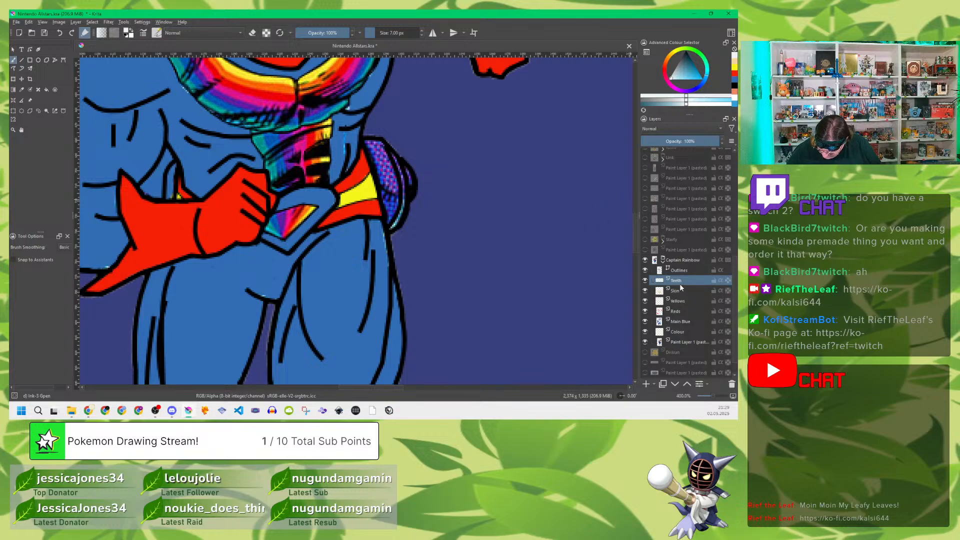
{"action": "key", "text": "Insert"}
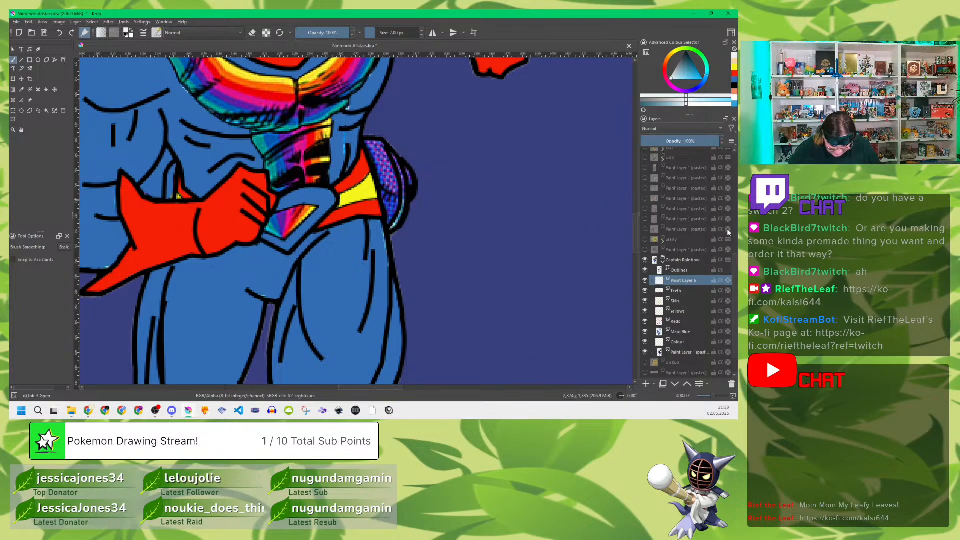
{"action": "double_click", "coordinate": [690, 279]}
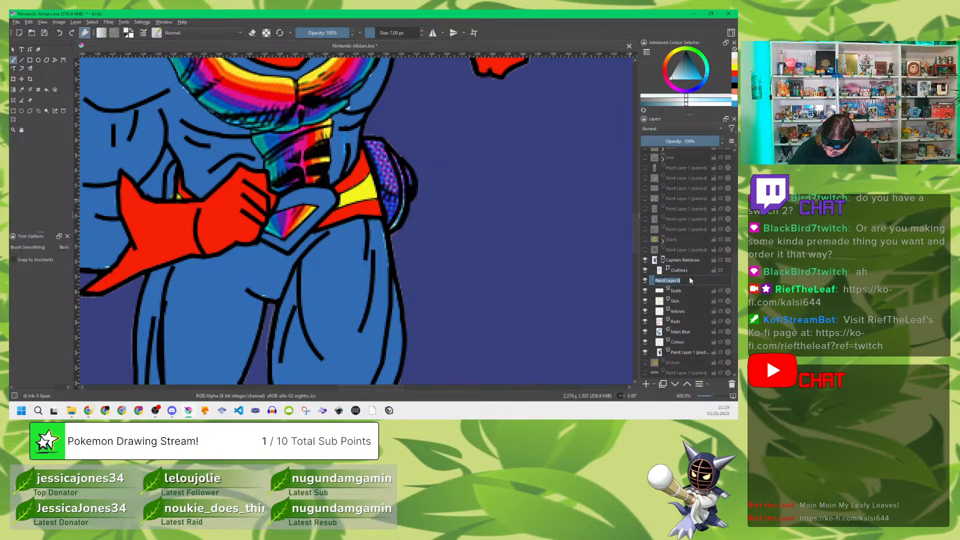
{"action": "type", "text": "Roll thing"}
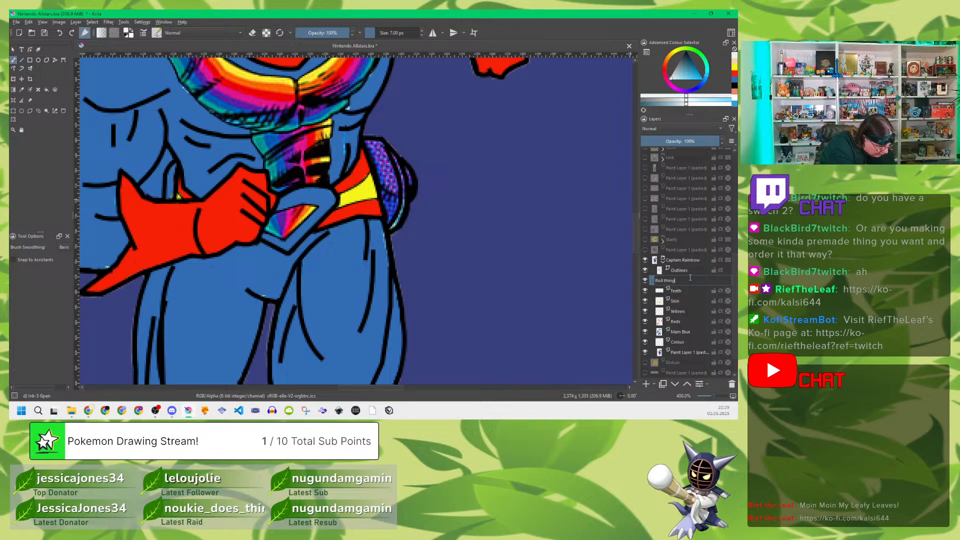
{"action": "key", "text": "Return"}
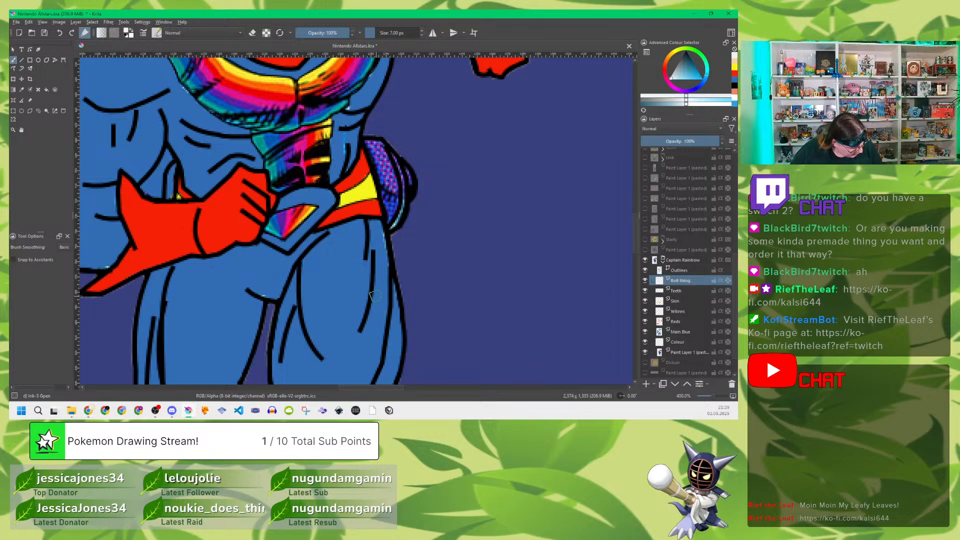
Step: Sample the violet-blue from the reference's roll behind the hips and fill the roll's visible areas on both sides of the waist
{"action": "key", "text": "p"}
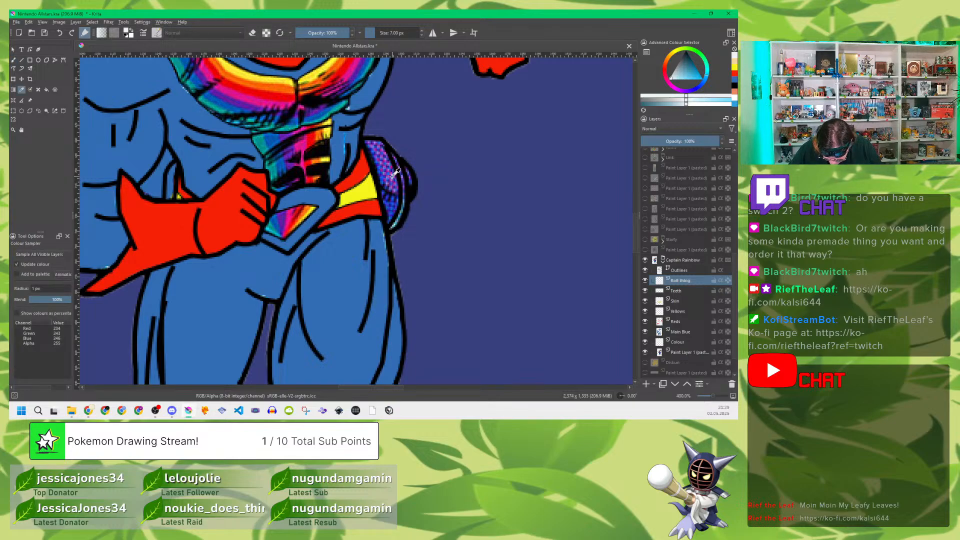
{"action": "left_click", "coordinate": [392, 173]}
{"action": "left_click", "coordinate": [390, 199]}
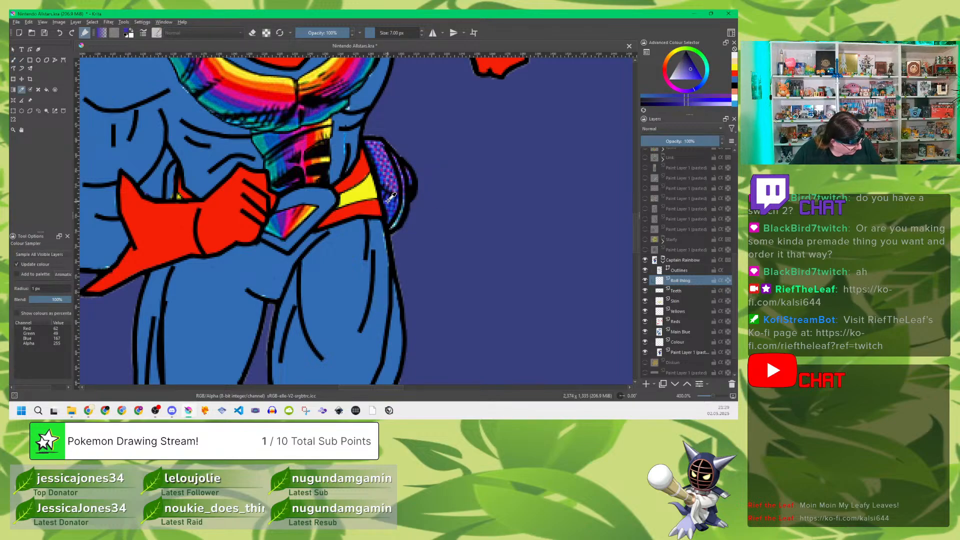
{"action": "key", "text": "b"}
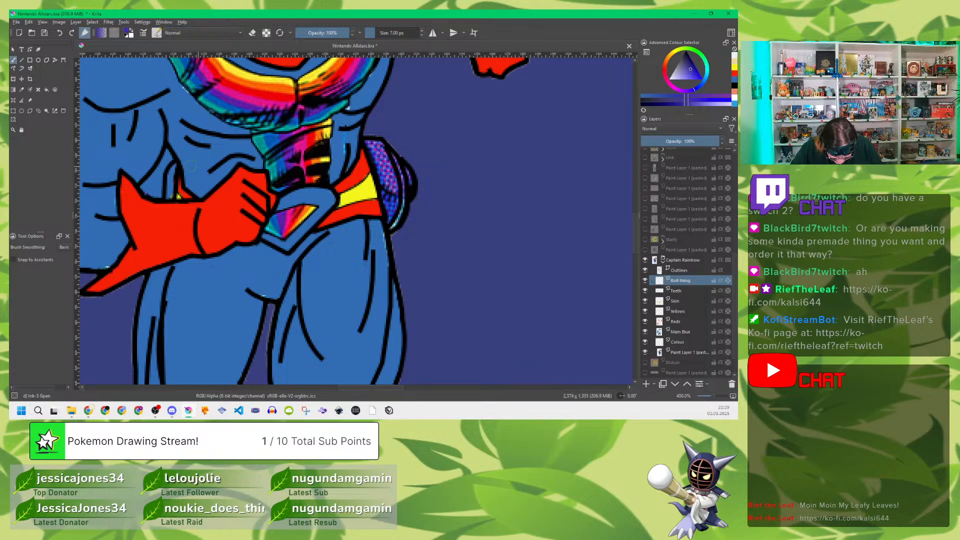
{"action": "mouse_move", "coordinate": [150, 181]}
{"action": "left_mouse_down"}
{"action": "mouse_move", "coordinate": [155, 195]}
{"action": "mouse_move", "coordinate": [159, 172]}
{"action": "mouse_move", "coordinate": [153, 185]}
{"action": "mouse_move", "coordinate": [166, 192]}
{"action": "mouse_move", "coordinate": [148, 192]}
{"action": "mouse_move", "coordinate": [167, 156]}
{"action": "mouse_move", "coordinate": [166, 190]}
{"action": "mouse_move", "coordinate": [174, 173]}
{"action": "left_mouse_up"}
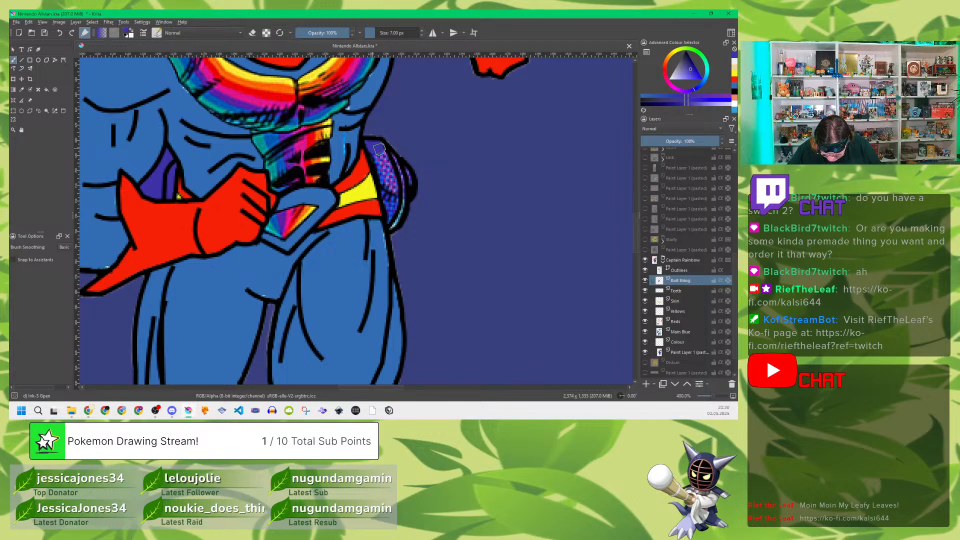
{"action": "mouse_move", "coordinate": [371, 145]}
{"action": "left_mouse_down"}
{"action": "mouse_move", "coordinate": [389, 218]}
{"action": "mouse_move", "coordinate": [386, 165]}
{"action": "mouse_move", "coordinate": [392, 199]}
{"action": "mouse_move", "coordinate": [388, 167]}
{"action": "mouse_move", "coordinate": [394, 197]}
{"action": "mouse_move", "coordinate": [409, 175]}
{"action": "mouse_move", "coordinate": [403, 214]}
{"action": "left_mouse_up"}
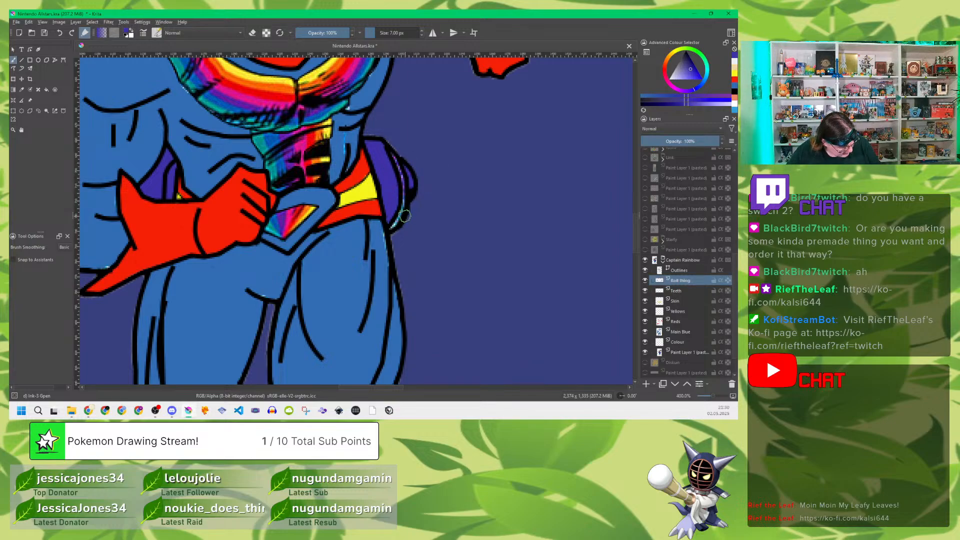
Step: Sample the pale cyan from the roll's lower edge and paint the thin rim strip along its outer side
{"action": "key", "text": "p"}
{"action": "left_click", "coordinate": [394, 225]}
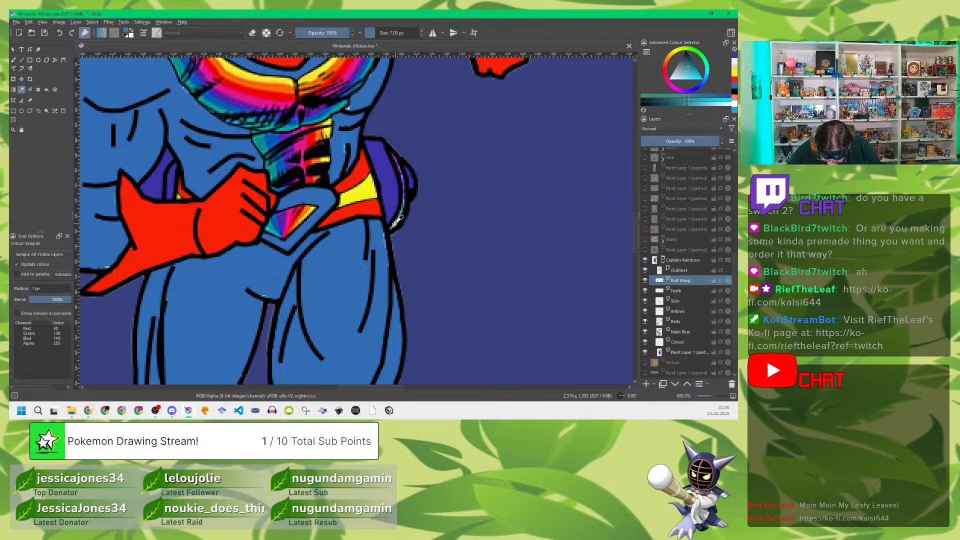
{"action": "left_click", "coordinate": [393, 226]}
{"action": "key", "text": "b"}
{"action": "mouse_move", "coordinate": [389, 230]}
{"action": "left_mouse_down"}
{"action": "mouse_move", "coordinate": [403, 186]}
{"action": "mouse_move", "coordinate": [390, 153]}
{"action": "mouse_move", "coordinate": [385, 161]}
{"action": "left_mouse_up"}
Step: Resample the roll's violet-blue to touch up its outer end, and sample the suit's blue to touch up the waist
{"action": "key", "text": "p"}
{"action": "left_click", "coordinate": [391, 179]}
{"action": "key", "text": "b"}
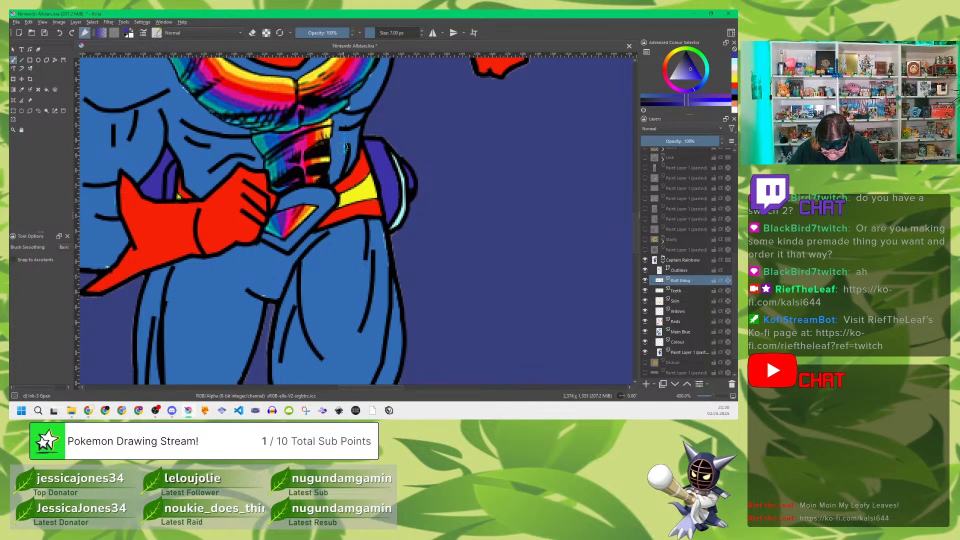
{"action": "key", "text": "p"}
{"action": "left_click", "coordinate": [341, 144]}
{"action": "key", "text": "b"}
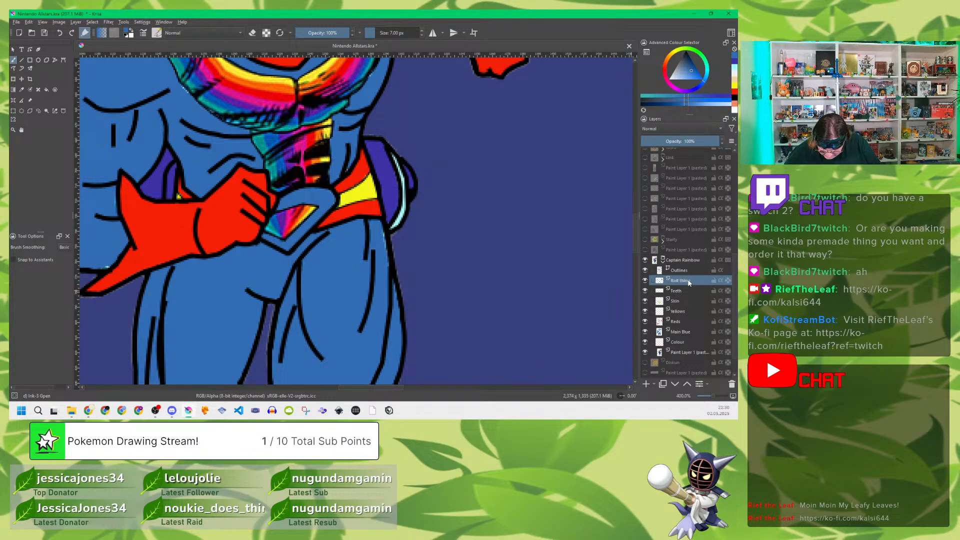
Step: Add a new paint layer directly above Roll thing and name it Boots
{"action": "key", "text": "Insert"}
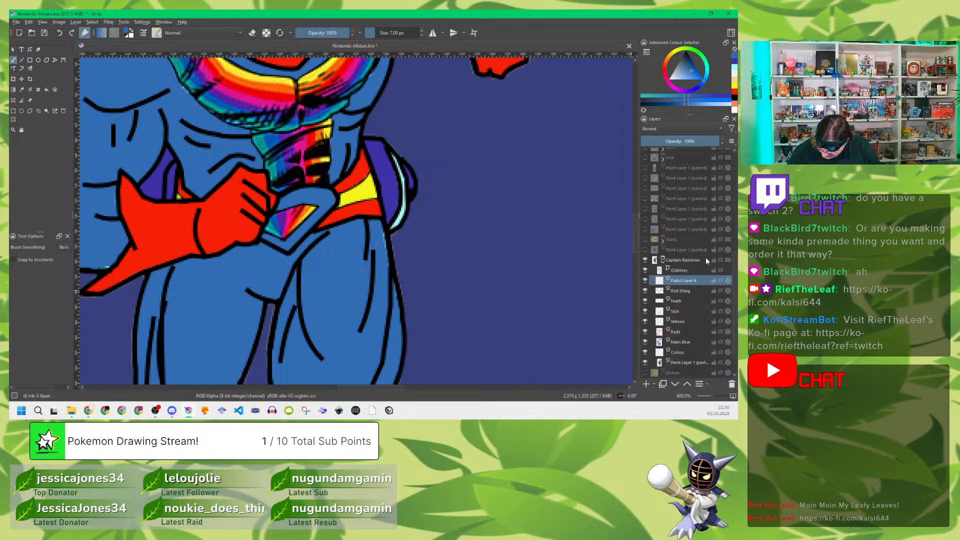
{"action": "double_click", "coordinate": [685, 284]}
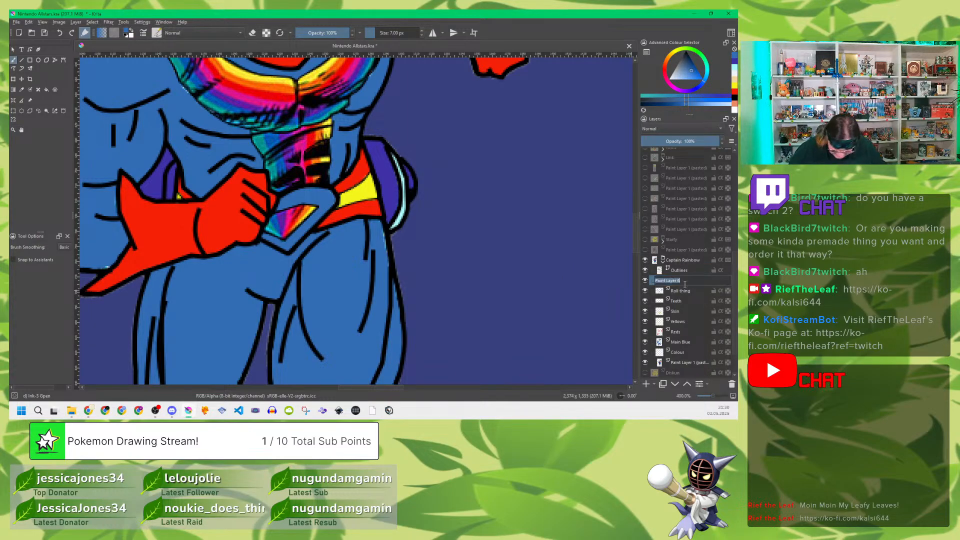
{"action": "key", "text": "BackSpace"}
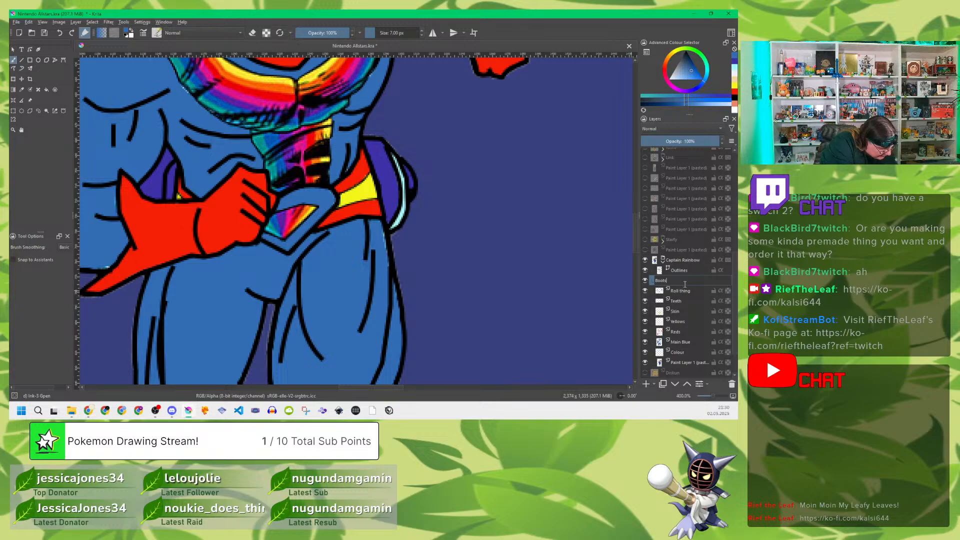
{"action": "key", "text": "Return"}
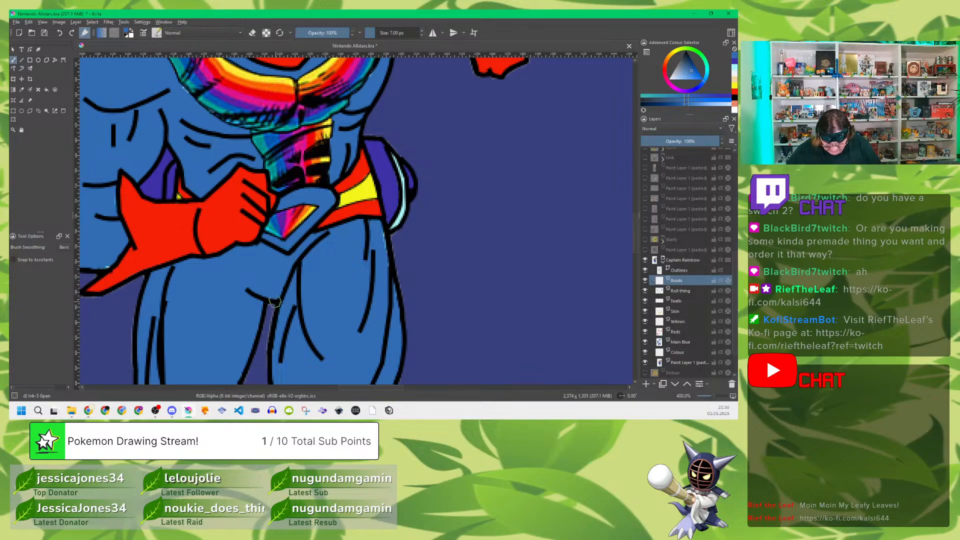
Step: Sample the purple from the reference's raised boot and fill that boot's foot section inside the outline
{"action": "scroll", "coordinate": [323, 270], "scroll_direction": "down", "scroll_amount": 10}
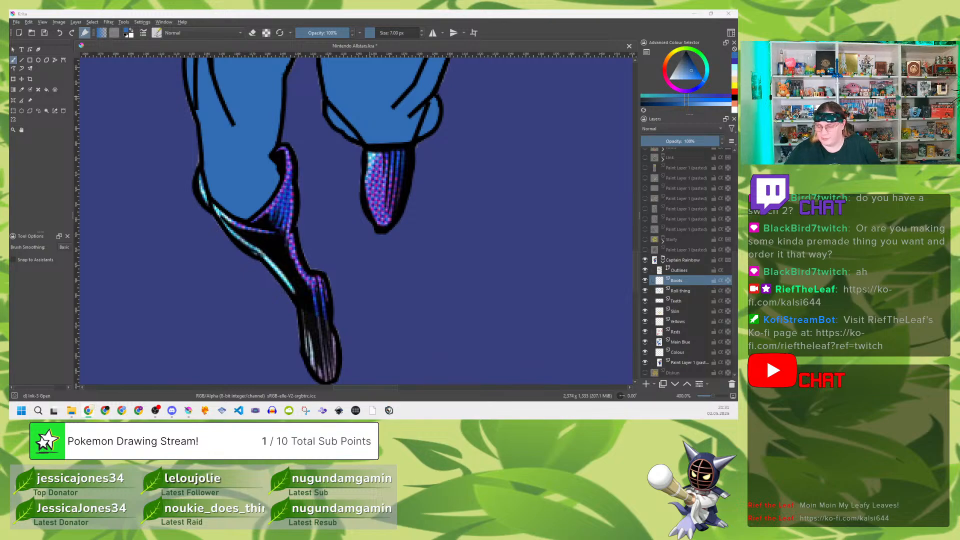
{"action": "left_click", "coordinate": [562, 29]}
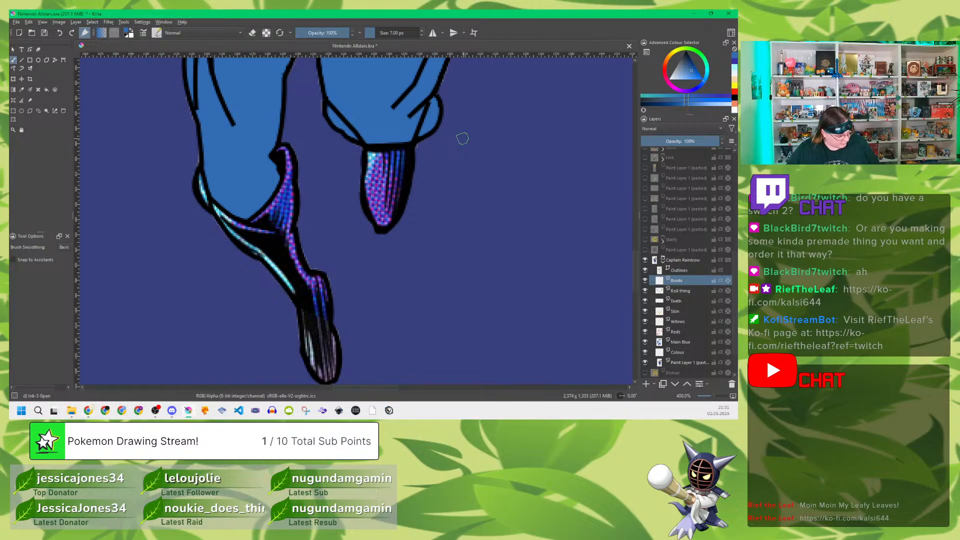
{"action": "key", "text": "p"}
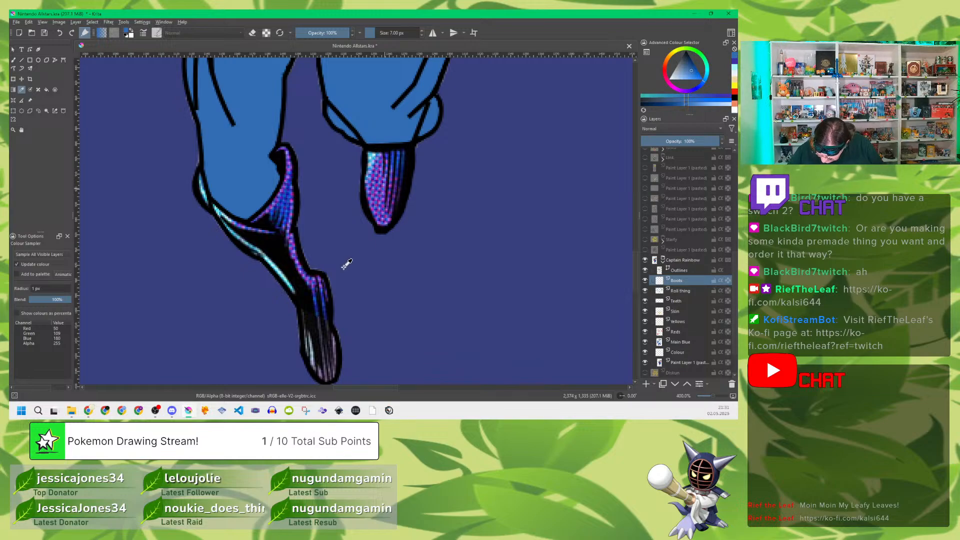
{"action": "left_click", "coordinate": [379, 209]}
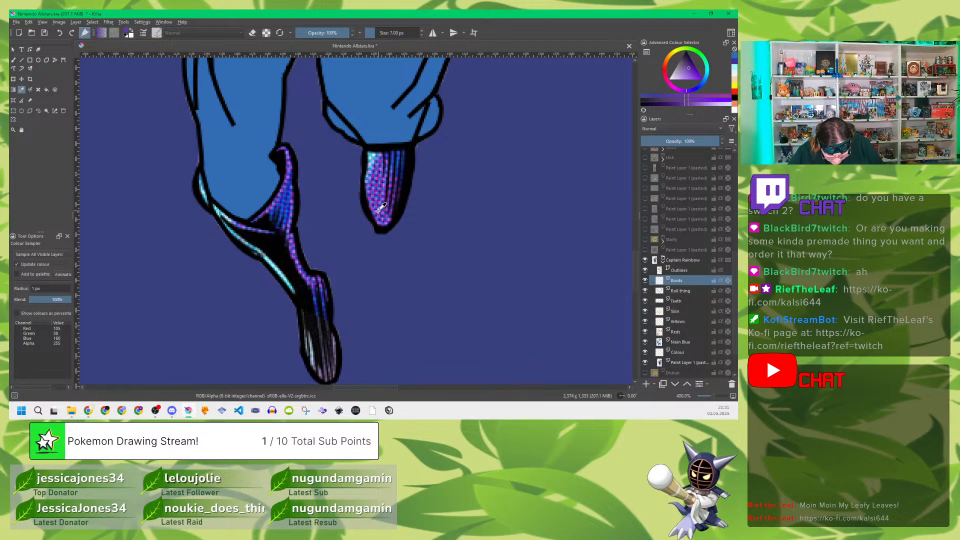
{"action": "key", "text": "b"}
{"action": "mouse_move", "coordinate": [379, 206]}
{"action": "left_mouse_down"}
{"action": "mouse_move", "coordinate": [380, 224]}
{"action": "mouse_move", "coordinate": [403, 155]}
{"action": "mouse_move", "coordinate": [393, 165]}
{"action": "mouse_move", "coordinate": [375, 153]}
{"action": "mouse_move", "coordinate": [396, 152]}
{"action": "mouse_move", "coordinate": [380, 151]}
{"action": "mouse_move", "coordinate": [390, 149]}
{"action": "mouse_move", "coordinate": [368, 197]}
{"action": "mouse_move", "coordinate": [365, 188]}
{"action": "mouse_move", "coordinate": [383, 185]}
{"action": "mouse_move", "coordinate": [396, 202]}
{"action": "mouse_move", "coordinate": [380, 187]}
{"action": "left_mouse_up"}
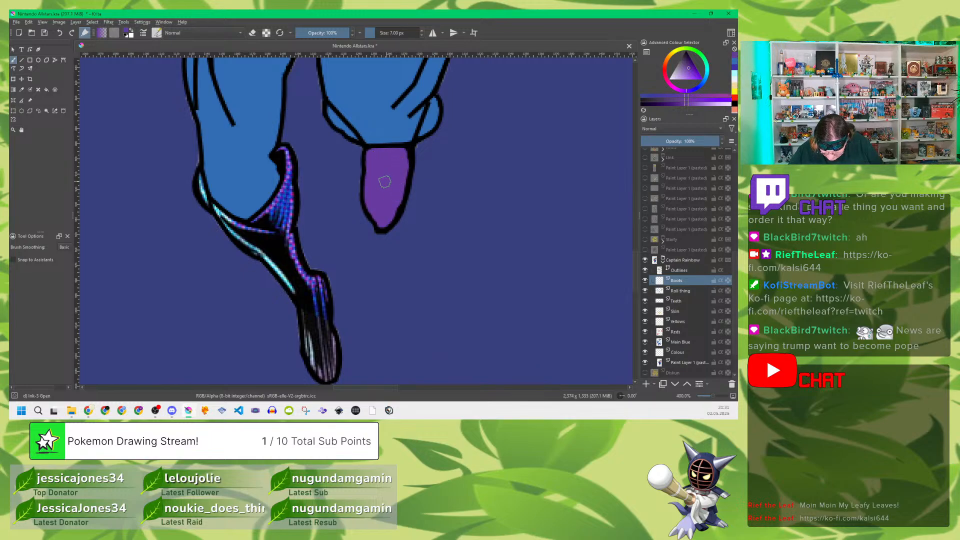
Step: Fill the raised boot's cuff and the entire extended boot, from cuff to toe, with the same purple
{"action": "mouse_move", "coordinate": [283, 212]}
{"action": "left_mouse_down"}
{"action": "mouse_move", "coordinate": [283, 151]}
{"action": "mouse_move", "coordinate": [286, 230]}
{"action": "left_mouse_up"}
{"action": "mouse_move", "coordinate": [202, 195]}
{"action": "left_mouse_down"}
{"action": "mouse_move", "coordinate": [199, 178]}
{"action": "mouse_move", "coordinate": [209, 206]}
{"action": "mouse_move", "coordinate": [236, 230]}
{"action": "left_mouse_up"}
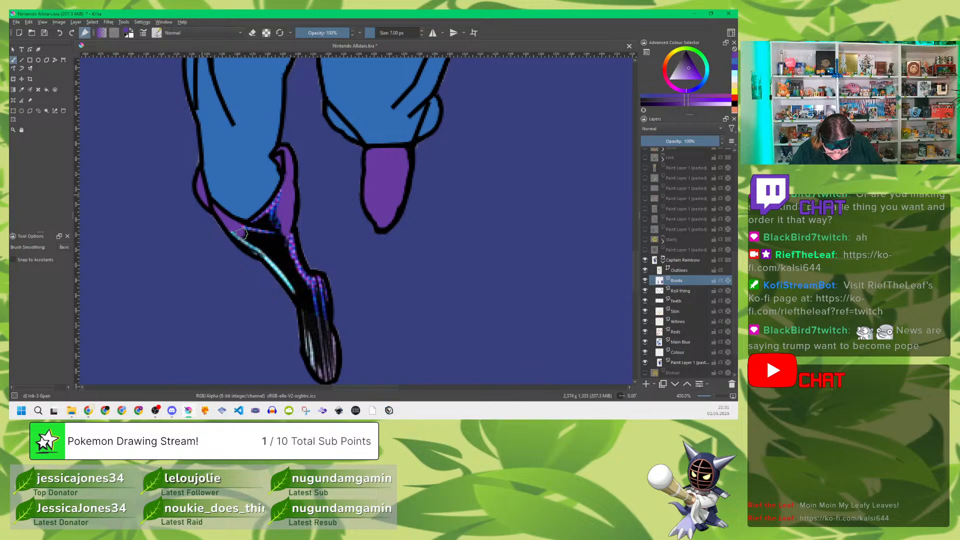
{"action": "mouse_move", "coordinate": [424, 131]}
{"action": "left_mouse_down"}
{"action": "mouse_move", "coordinate": [433, 102]}
{"action": "mouse_move", "coordinate": [425, 118]}
{"action": "left_mouse_up"}
{"action": "mouse_move", "coordinate": [340, 128]}
{"action": "left_mouse_down"}
{"action": "mouse_move", "coordinate": [331, 115]}
{"action": "mouse_move", "coordinate": [354, 137]}
{"action": "left_mouse_up"}
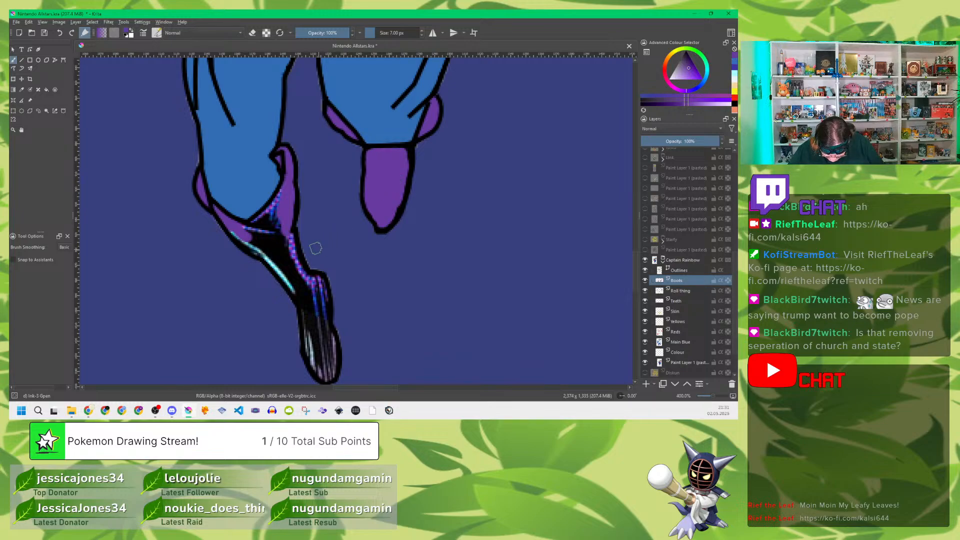
{"action": "mouse_move", "coordinate": [278, 217]}
{"action": "left_mouse_down"}
{"action": "mouse_move", "coordinate": [280, 195]}
{"action": "mouse_move", "coordinate": [250, 234]}
{"action": "mouse_move", "coordinate": [233, 232]}
{"action": "mouse_move", "coordinate": [266, 252]}
{"action": "mouse_move", "coordinate": [257, 250]}
{"action": "mouse_move", "coordinate": [271, 216]}
{"action": "mouse_move", "coordinate": [281, 247]}
{"action": "left_mouse_up"}
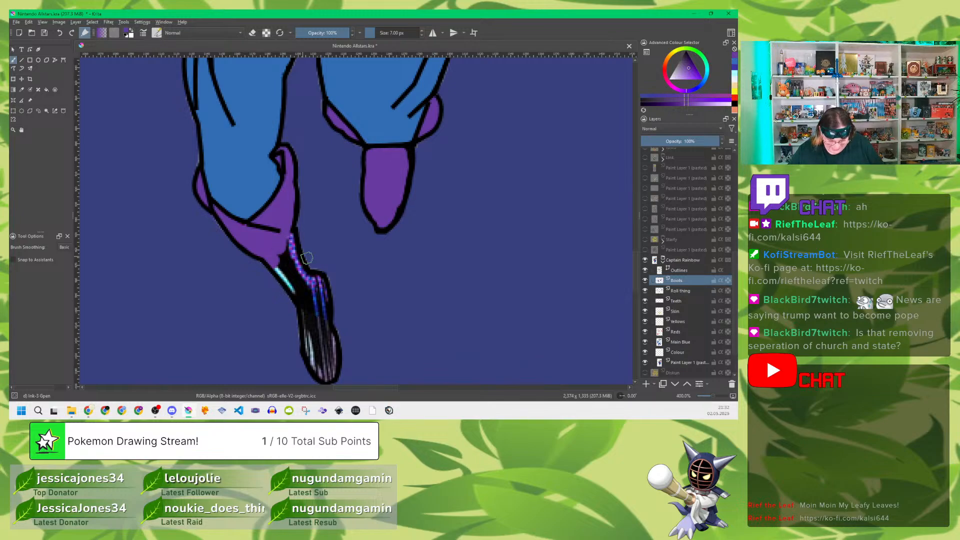
{"action": "mouse_move", "coordinate": [280, 252]}
{"action": "left_mouse_down"}
{"action": "mouse_move", "coordinate": [285, 275]}
{"action": "mouse_move", "coordinate": [274, 260]}
{"action": "mouse_move", "coordinate": [293, 280]}
{"action": "mouse_move", "coordinate": [290, 245]}
{"action": "mouse_move", "coordinate": [311, 353]}
{"action": "mouse_move", "coordinate": [326, 376]}
{"action": "mouse_move", "coordinate": [330, 337]}
{"action": "mouse_move", "coordinate": [325, 365]}
{"action": "mouse_move", "coordinate": [310, 295]}
{"action": "mouse_move", "coordinate": [318, 277]}
{"action": "mouse_move", "coordinate": [305, 273]}
{"action": "mouse_move", "coordinate": [320, 290]}
{"action": "mouse_move", "coordinate": [328, 332]}
{"action": "left_mouse_up"}
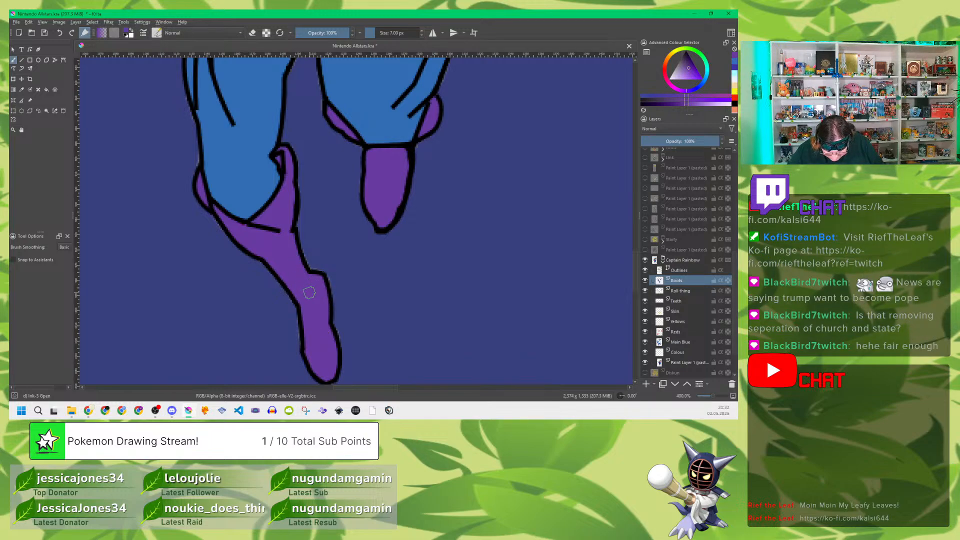
{"action": "left_click_drag", "start_coordinate": [309, 292], "coordinate": [320, 272]}
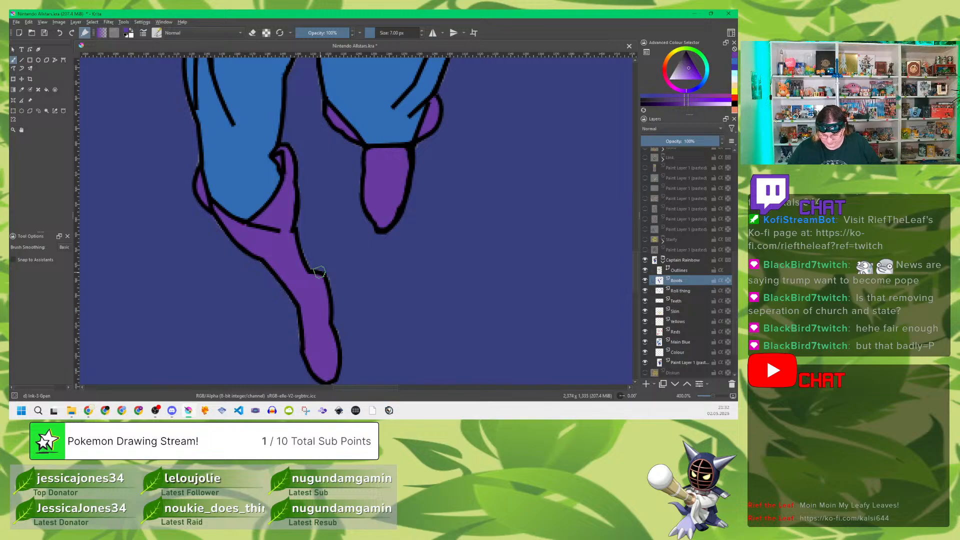
Step: Add a new paint layer directly above Boots and name it Rainbow
{"action": "scroll", "coordinate": [319, 272], "scroll_direction": "down", "scroll_amount": 8}
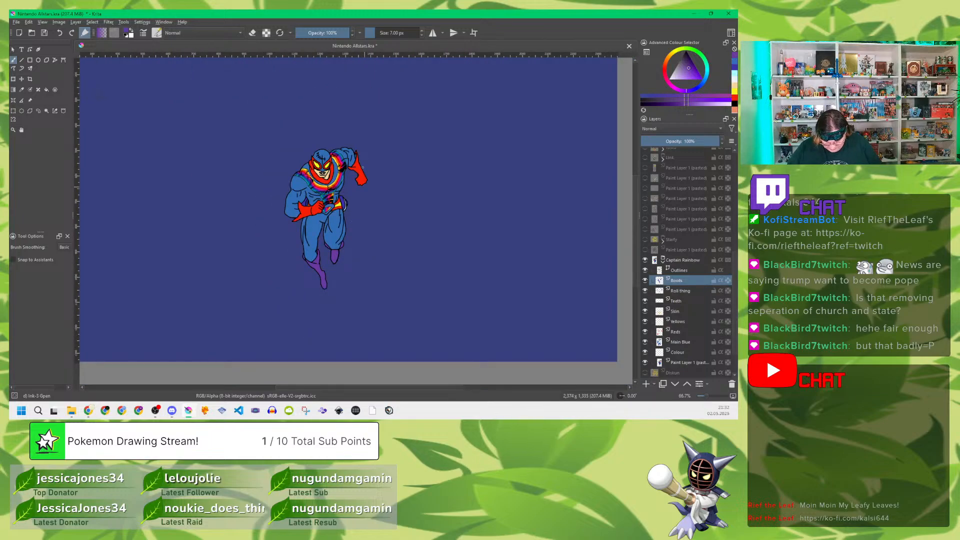
{"action": "scroll", "coordinate": [320, 176], "scroll_direction": "up", "scroll_amount": 8}
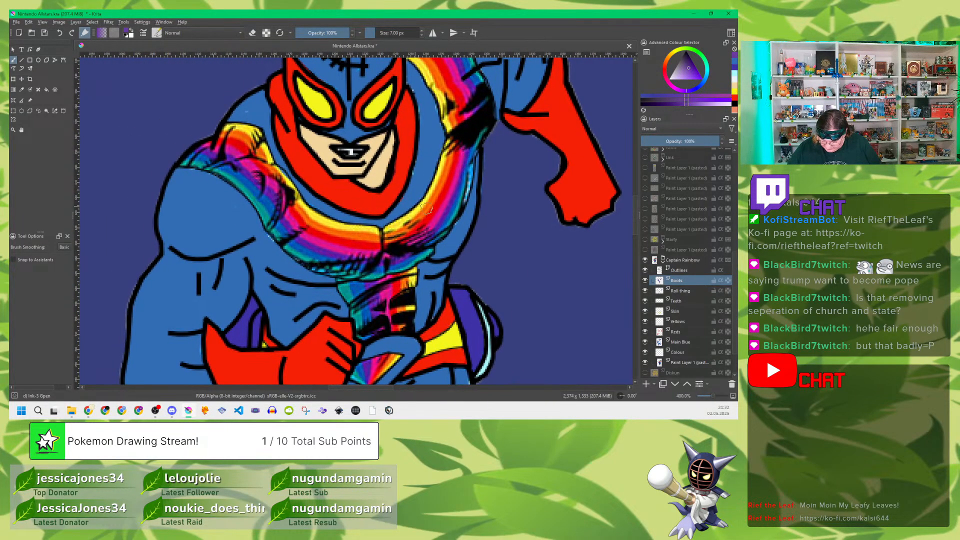
{"action": "key", "text": "Insert"}
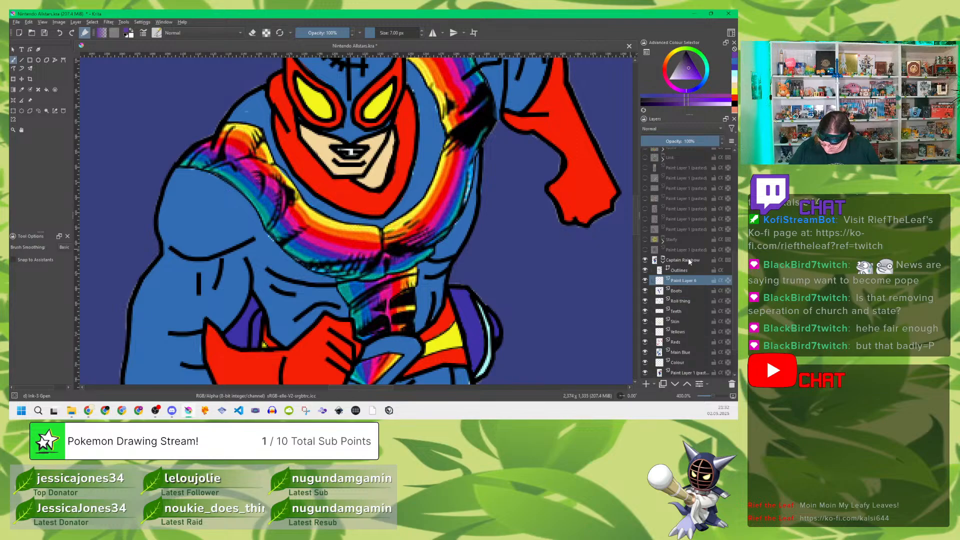
{"action": "double_click", "coordinate": [679, 281]}
{"action": "type", "text": "R"}
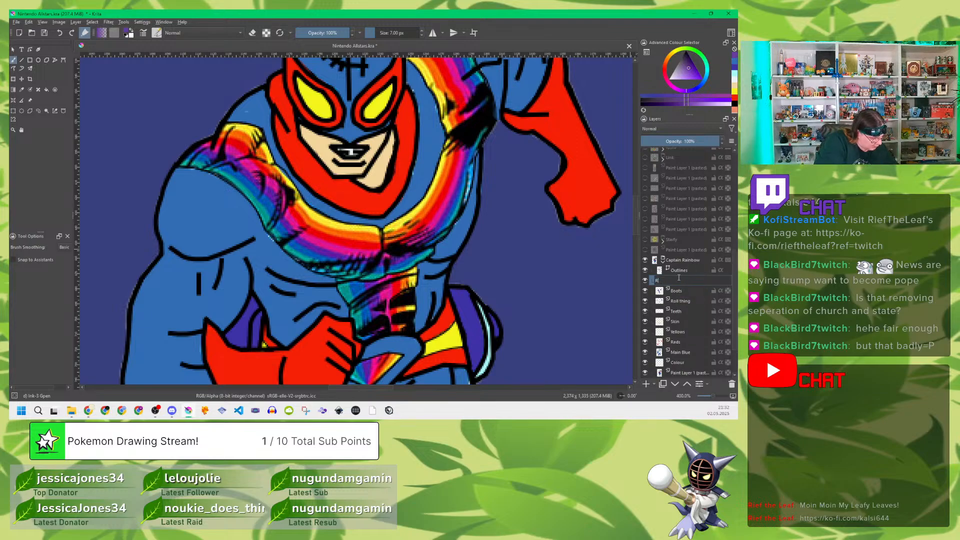
{"action": "type", "text": "ainbow"}
{"action": "key", "text": "Return"}
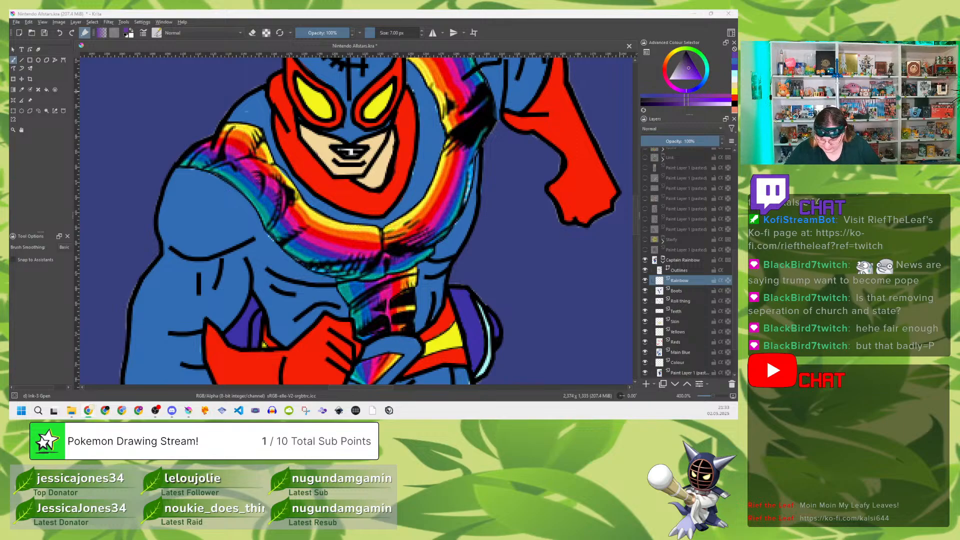
{"action": "left_click", "coordinate": [524, 40]}
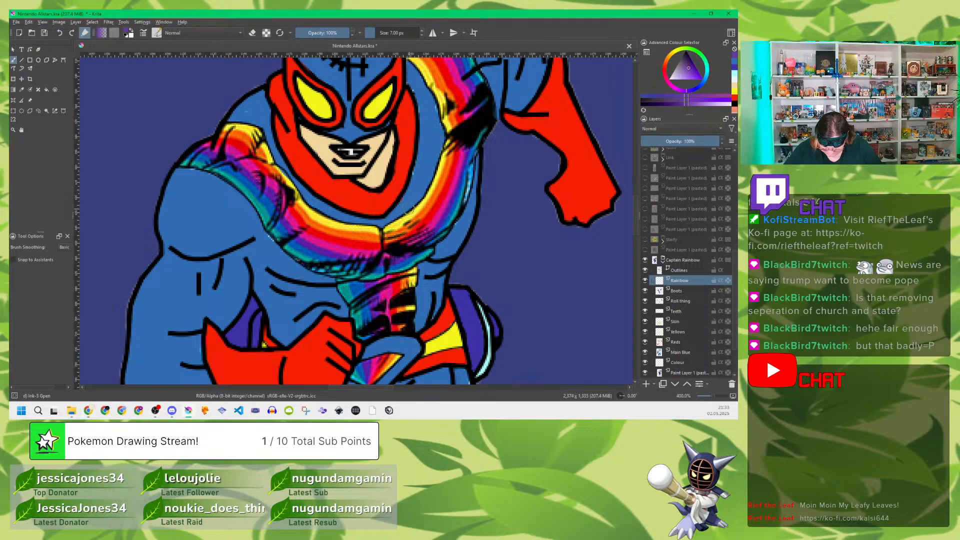
{"action": "mouse_move", "coordinate": [408, 214]}
{"action": "left_mouse_down"}
{"action": "mouse_move", "coordinate": [369, 235]}
{"action": "mouse_move", "coordinate": [378, 237]}
{"action": "mouse_move", "coordinate": [340, 235]}
{"action": "mouse_move", "coordinate": [359, 234]}
{"action": "left_mouse_up"}
{"action": "key", "text": "ctrl+z"}
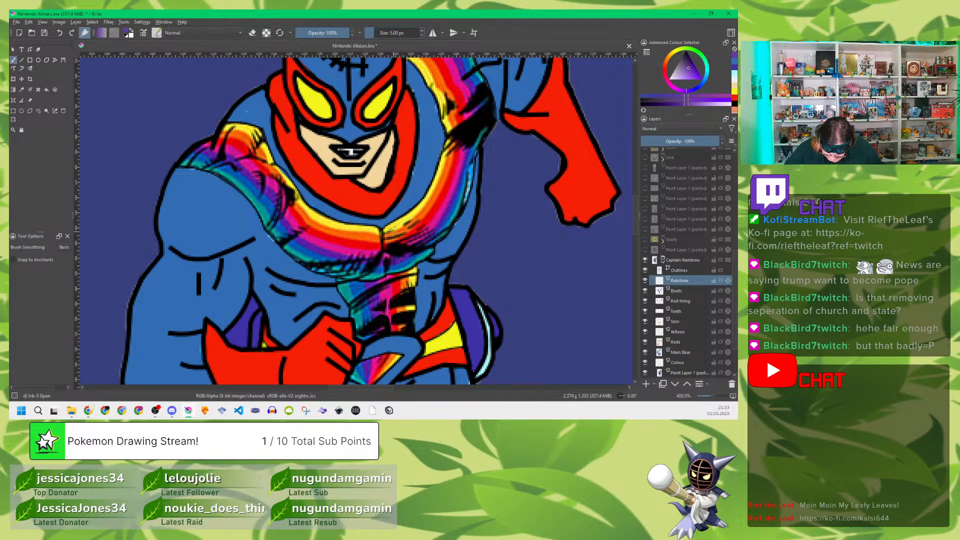
{"action": "left_click_drag", "start_coordinate": [387, 228], "coordinate": [413, 214]}
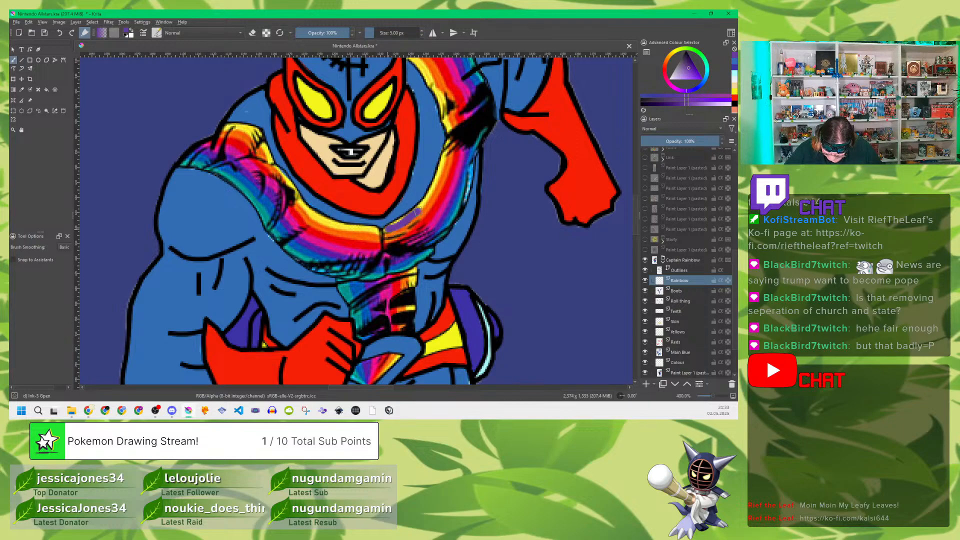
{"action": "key", "text": "ctrl+z"}
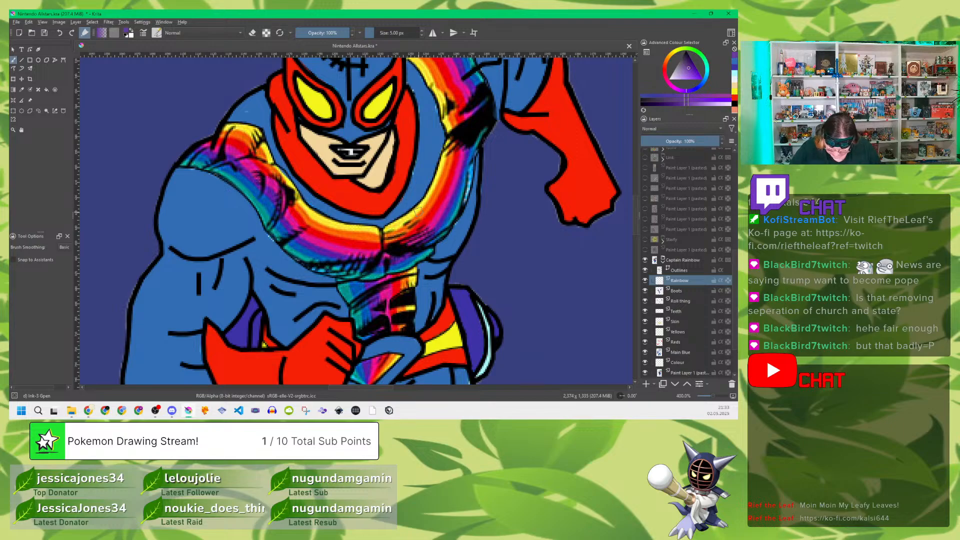
Step: Sample the sash's yellow from the reference and paint the upper inner-edge stripe beside the raised arm's shoulder with a 5 px brush
{"action": "key", "text": "p"}
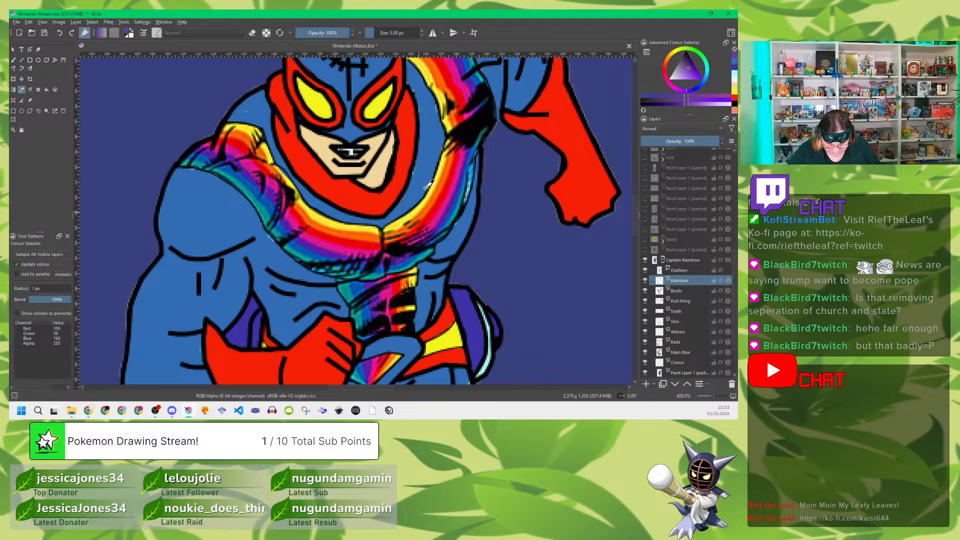
{"action": "left_click", "coordinate": [403, 216]}
{"action": "key", "text": "b"}
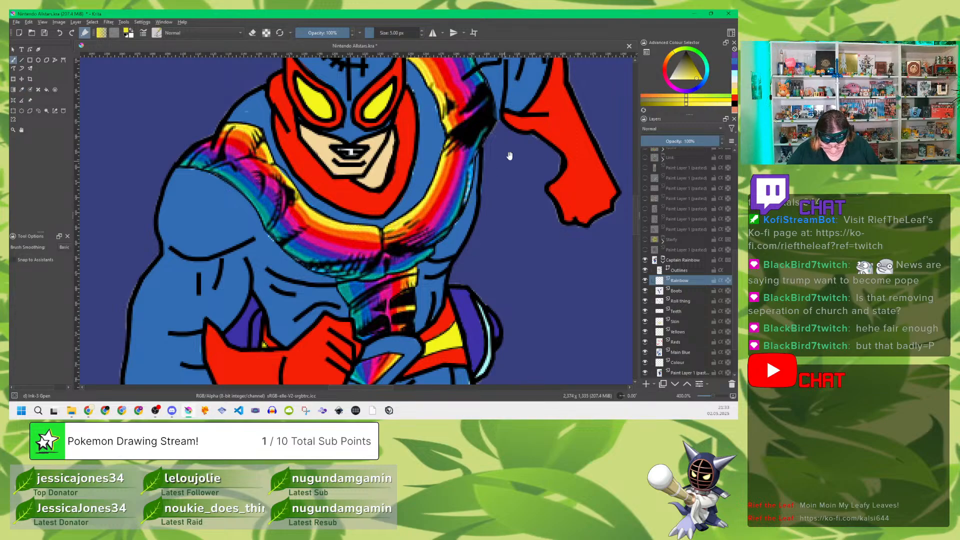
{"action": "left_click_drag", "start_coordinate": [510, 156], "coordinate": [478, 195]}
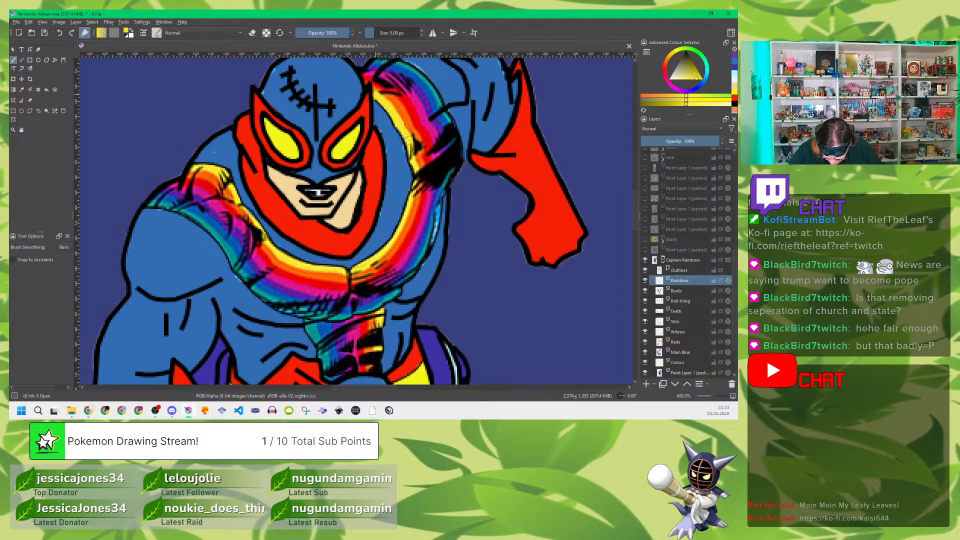
{"action": "left_click_drag", "start_coordinate": [412, 151], "coordinate": [415, 161]}
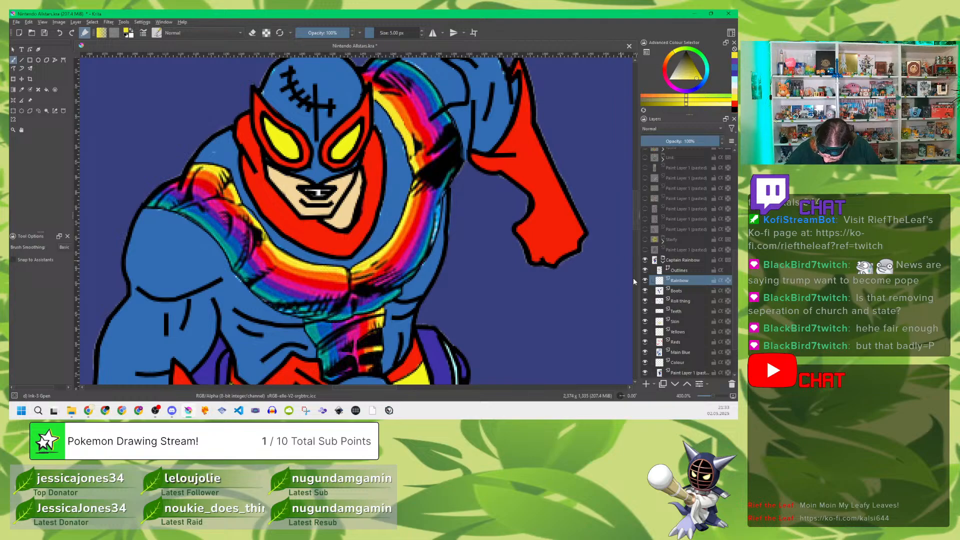
Step: Lower the reference layer's opacity to about 35% and extend the yellow stripe on the Rainbow layer down to the chest centre
{"action": "left_click", "coordinate": [686, 372]}
{"action": "left_click", "coordinate": [669, 141]}
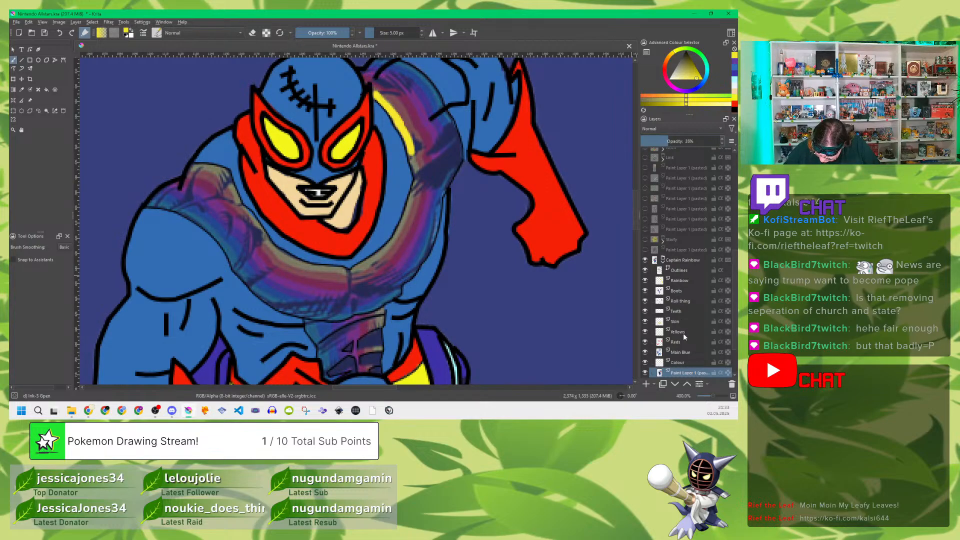
{"action": "left_click", "coordinate": [679, 280]}
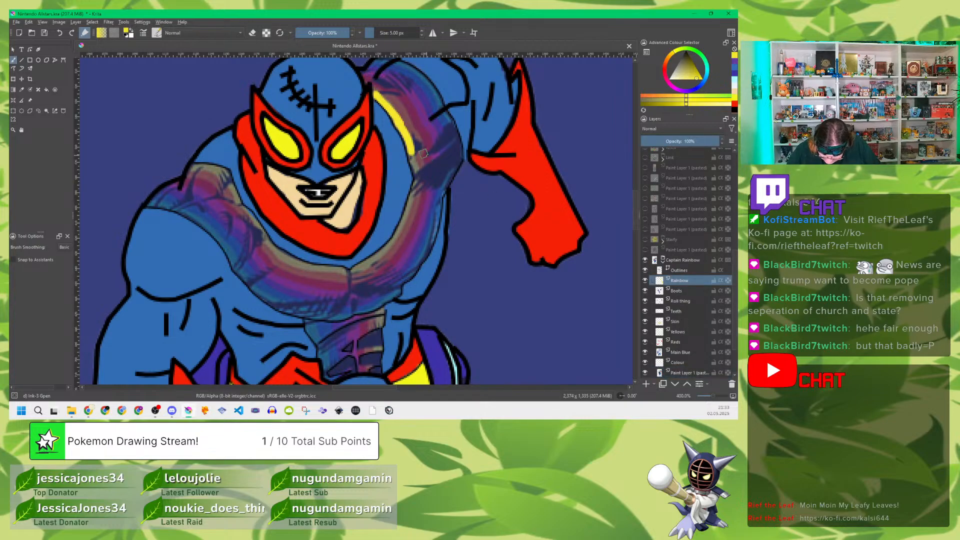
{"action": "mouse_move", "coordinate": [412, 159]}
{"action": "left_mouse_down"}
{"action": "mouse_move", "coordinate": [412, 201]}
{"action": "mouse_move", "coordinate": [392, 243]}
{"action": "mouse_move", "coordinate": [364, 264]}
{"action": "left_mouse_up"}
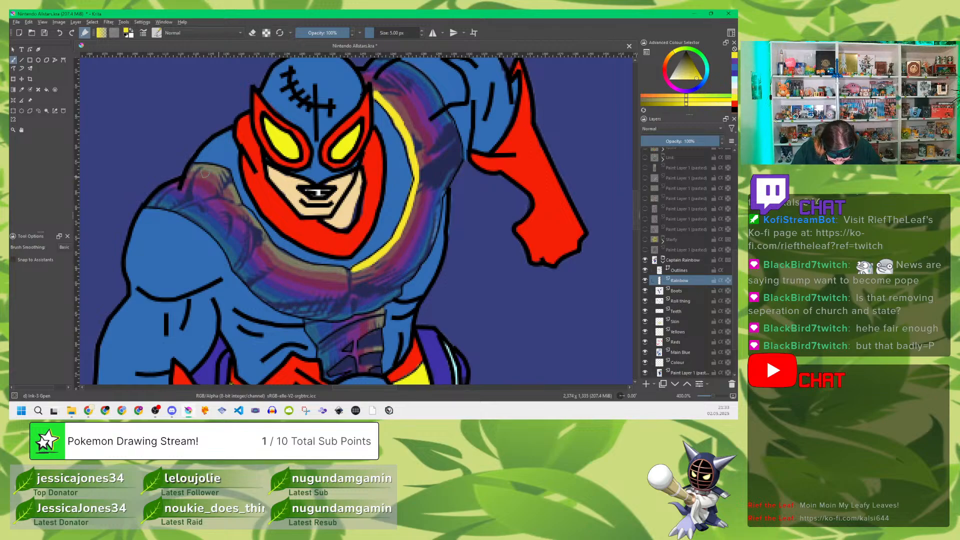
Step: Paint the yellow inner-edge stripe on the sash's other half, from the bent arm's shoulder down to the chest centre
{"action": "mouse_move", "coordinate": [196, 167]}
{"action": "left_mouse_down"}
{"action": "mouse_move", "coordinate": [211, 168]}
{"action": "mouse_move", "coordinate": [243, 205]}
{"action": "left_mouse_up"}
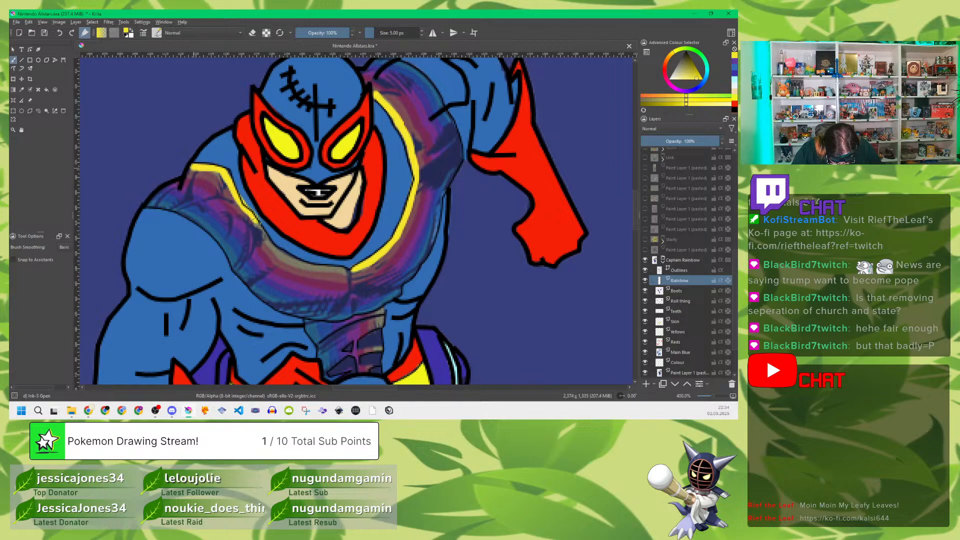
{"action": "left_click_drag", "start_coordinate": [259, 227], "coordinate": [283, 245]}
{"action": "key", "text": "ctrl+z"}
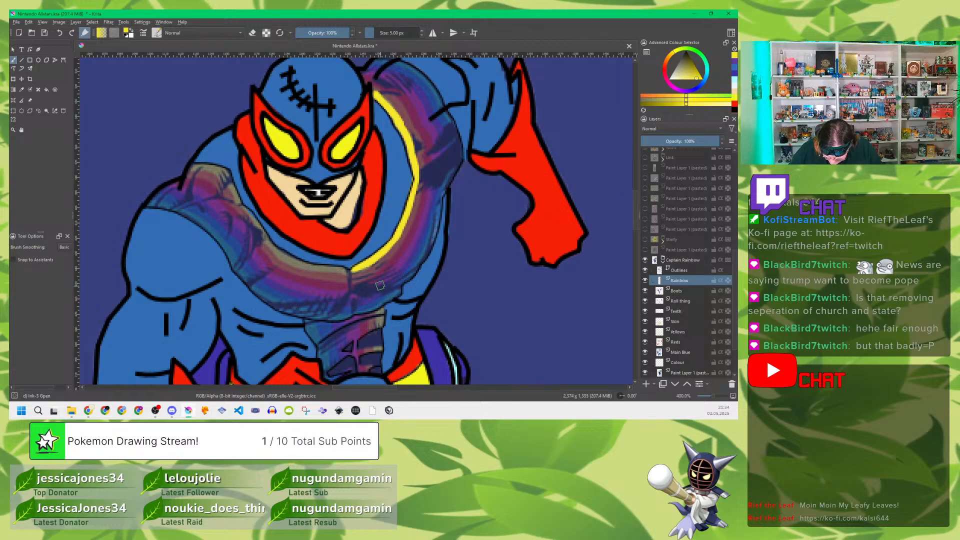
{"action": "mouse_move", "coordinate": [190, 167]}
{"action": "left_mouse_down"}
{"action": "mouse_move", "coordinate": [226, 176]}
{"action": "mouse_move", "coordinate": [249, 214]}
{"action": "left_mouse_up"}
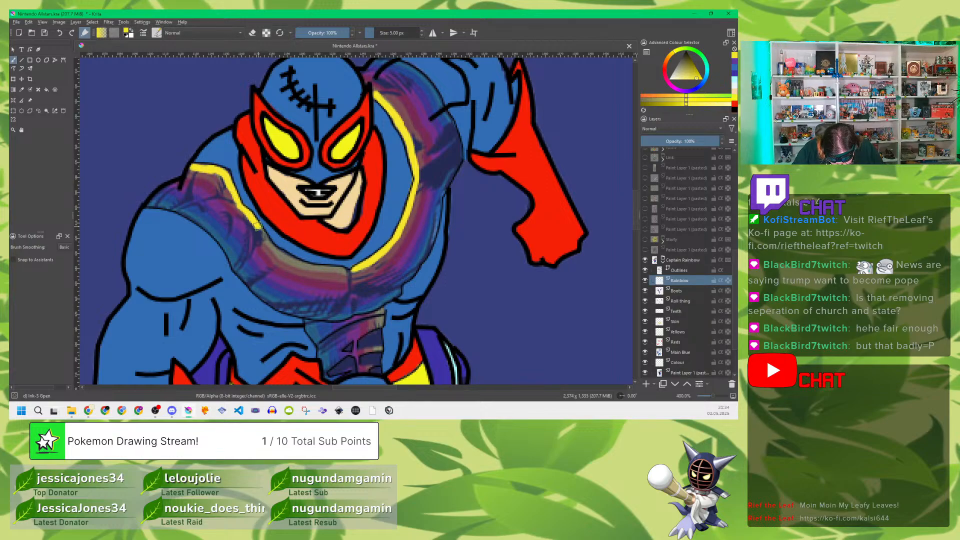
{"action": "mouse_move", "coordinate": [260, 231]}
{"action": "left_mouse_down"}
{"action": "mouse_move", "coordinate": [279, 255]}
{"action": "mouse_move", "coordinate": [330, 272]}
{"action": "left_mouse_up"}
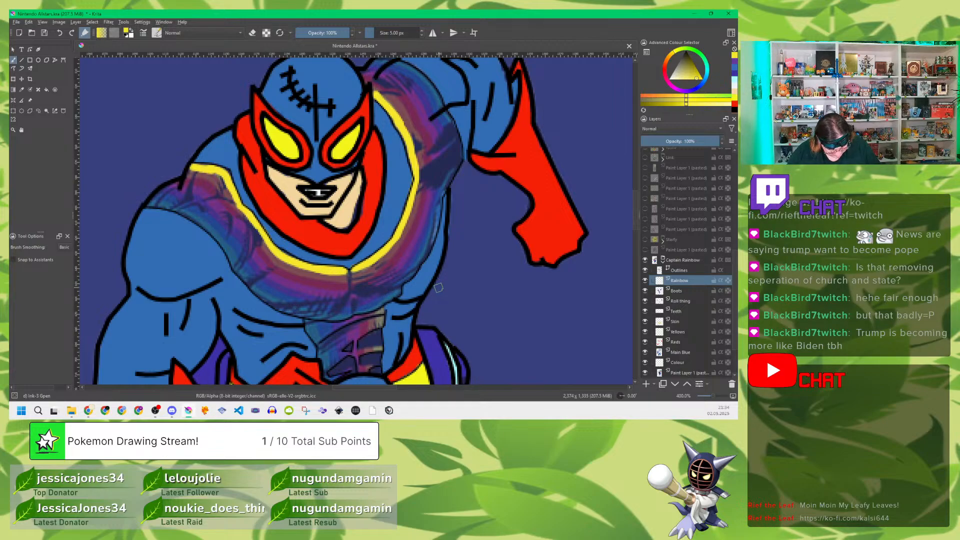
Step: Paint yellow stripes down the abdomen strip's edge and, with a 3 px brush, along the belt buckle's edge, then restore 5 px
{"action": "left_click_drag", "start_coordinate": [461, 287], "coordinate": [460, 170]}
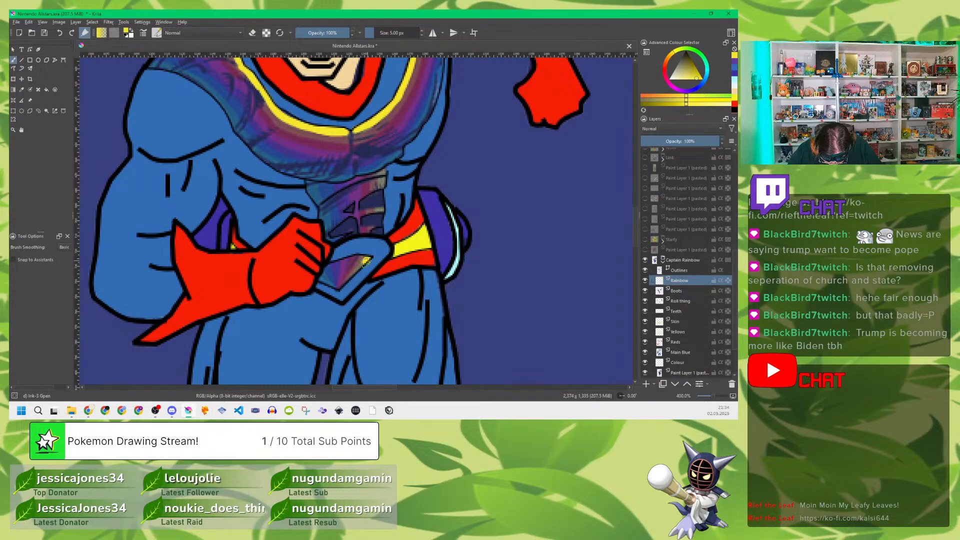
{"action": "left_click_drag", "start_coordinate": [361, 265], "coordinate": [345, 285]}
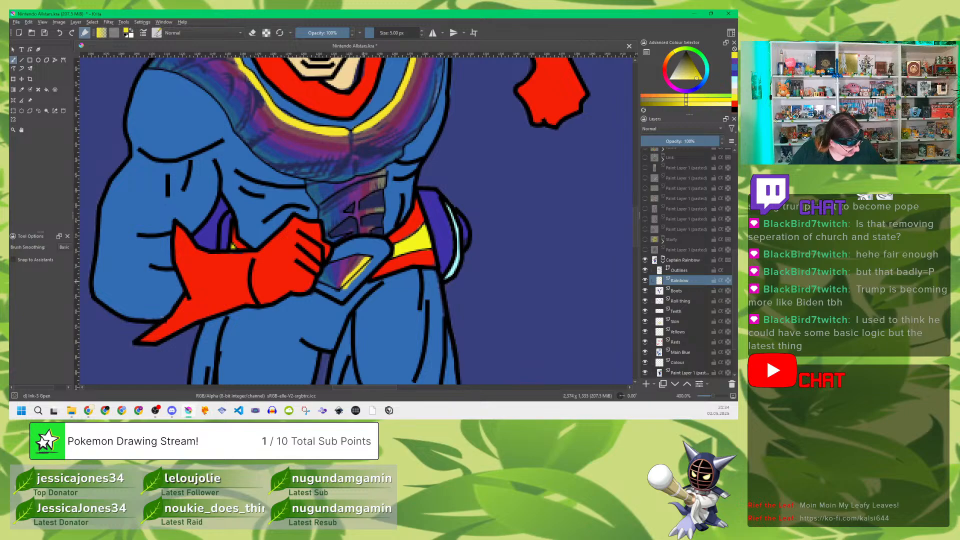
{"action": "key", "text": "ctrl+z"}
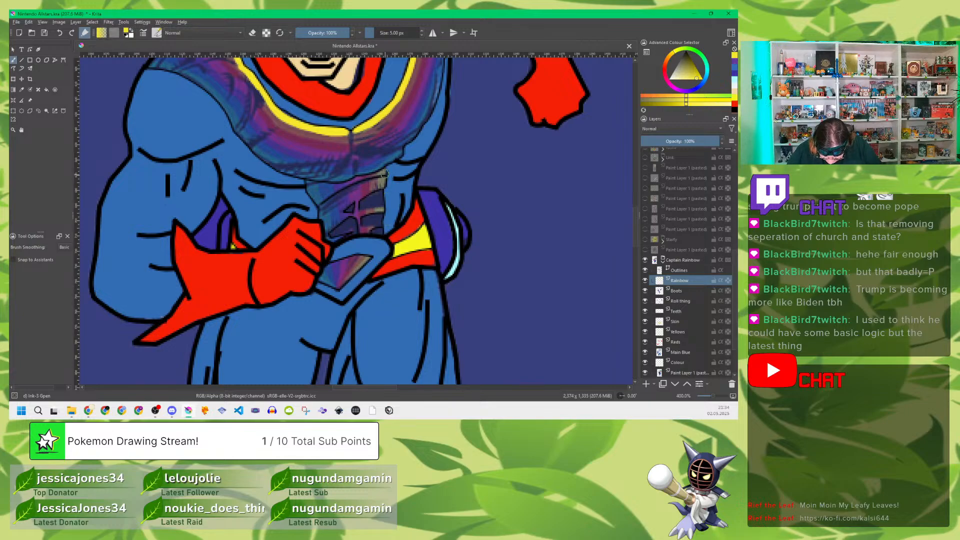
{"action": "left_click_drag", "start_coordinate": [382, 172], "coordinate": [379, 233]}
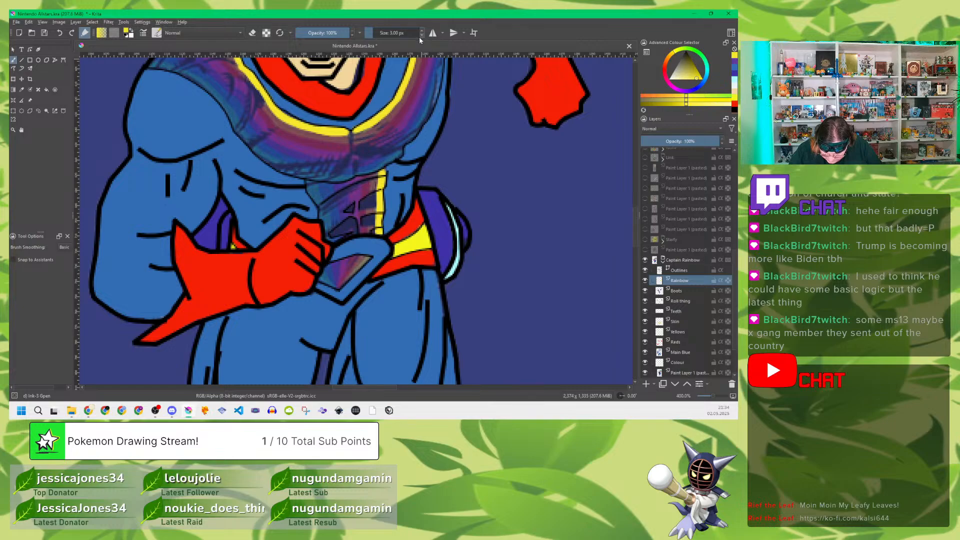
{"action": "left_click_drag", "start_coordinate": [368, 259], "coordinate": [356, 273]}
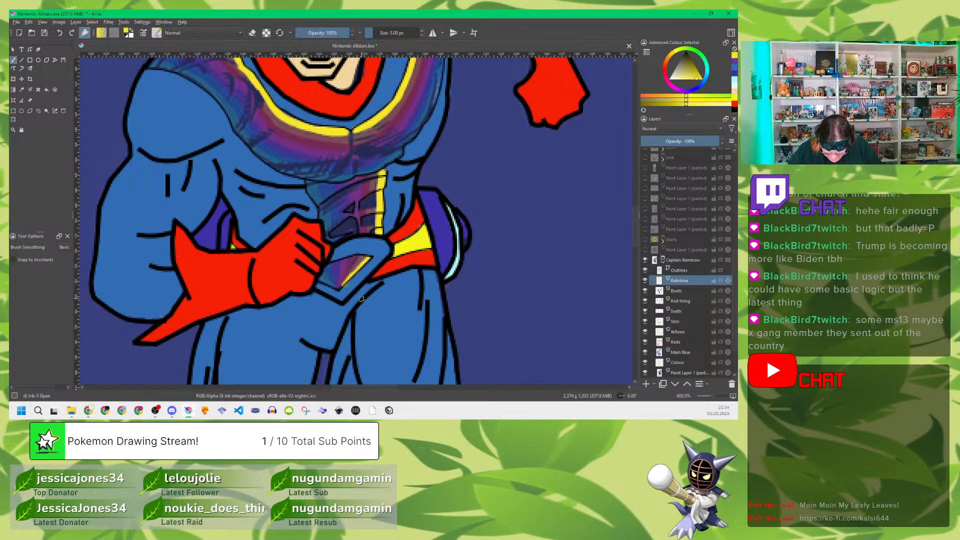
{"action": "left_click", "coordinate": [422, 33]}
{"action": "left_click", "coordinate": [422, 32]}
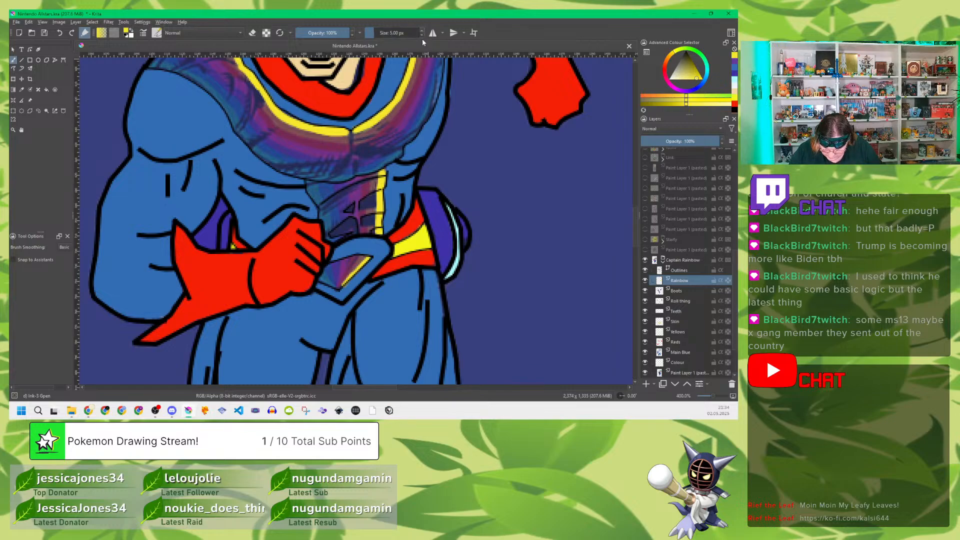
Step: Restore the reference layer to full opacity, sample the sash's orange, fade the reference again and reselect the Rainbow layer
{"action": "left_click", "coordinate": [689, 373]}
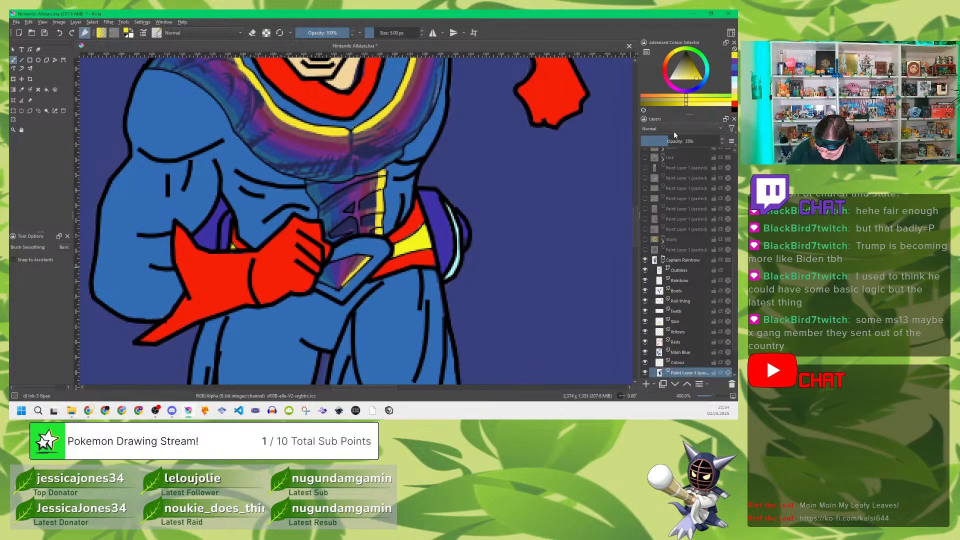
{"action": "left_click_drag", "start_coordinate": [675, 137], "coordinate": [730, 141]}
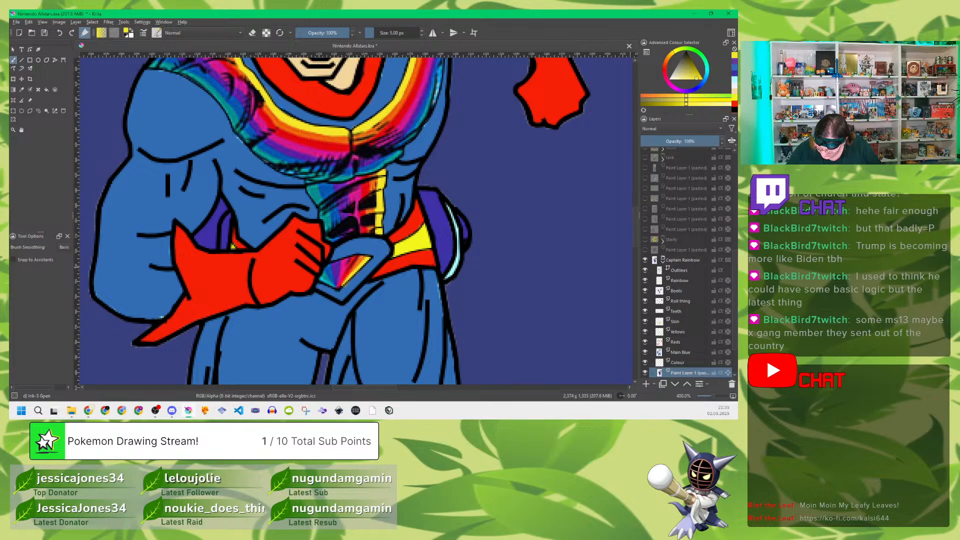
{"action": "key", "text": "p"}
{"action": "left_click", "coordinate": [374, 157]}
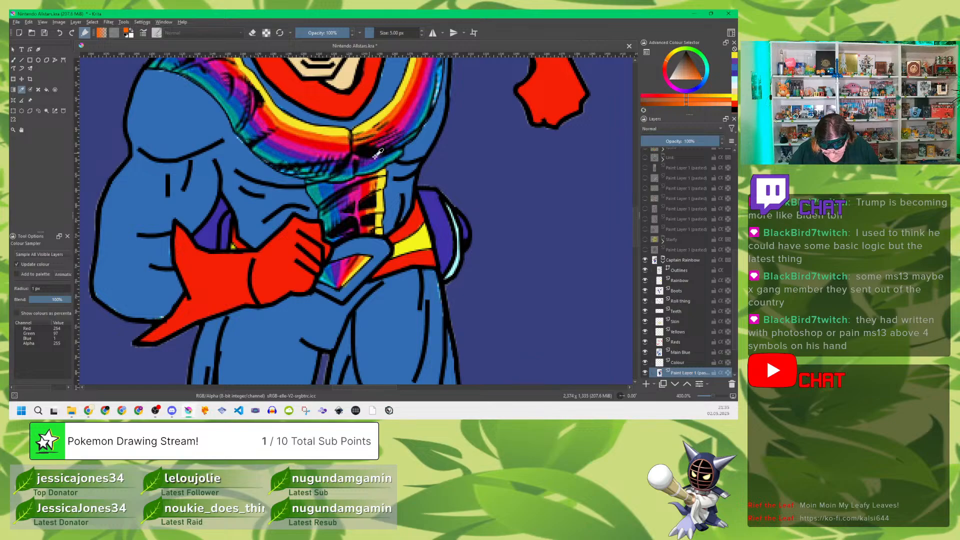
{"action": "left_click", "coordinate": [674, 140]}
{"action": "left_click", "coordinate": [686, 280]}
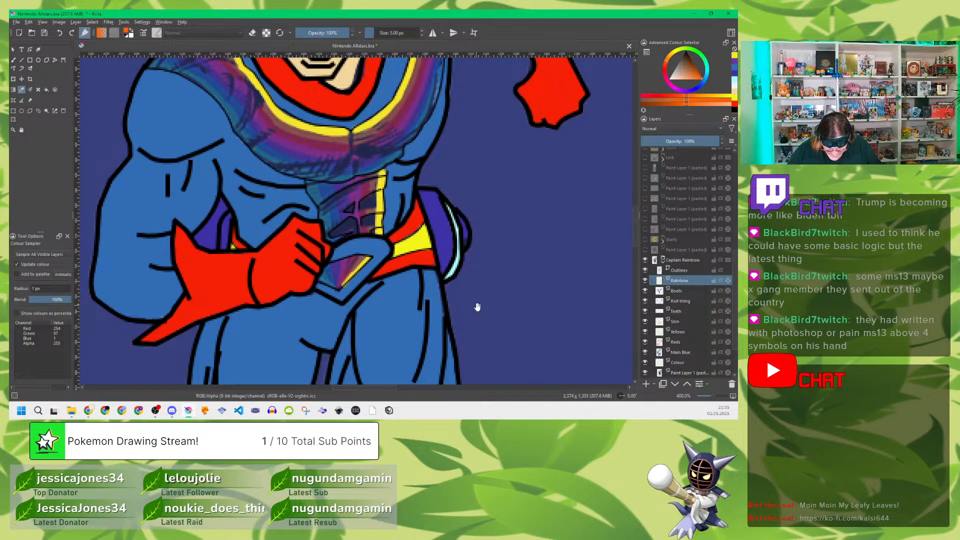
{"action": "left_click_drag", "start_coordinate": [475, 307], "coordinate": [496, 280]}
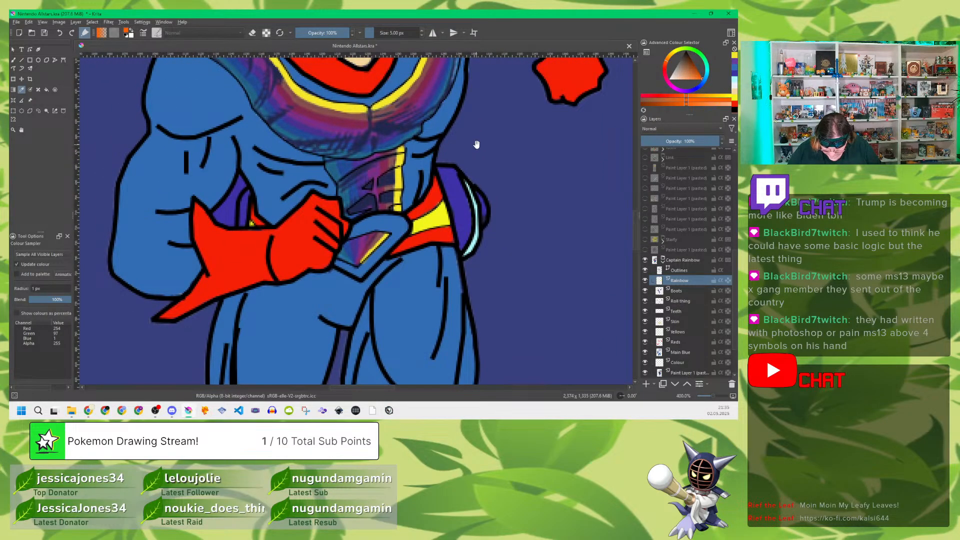
{"action": "left_click_drag", "start_coordinate": [476, 144], "coordinate": [490, 281]}
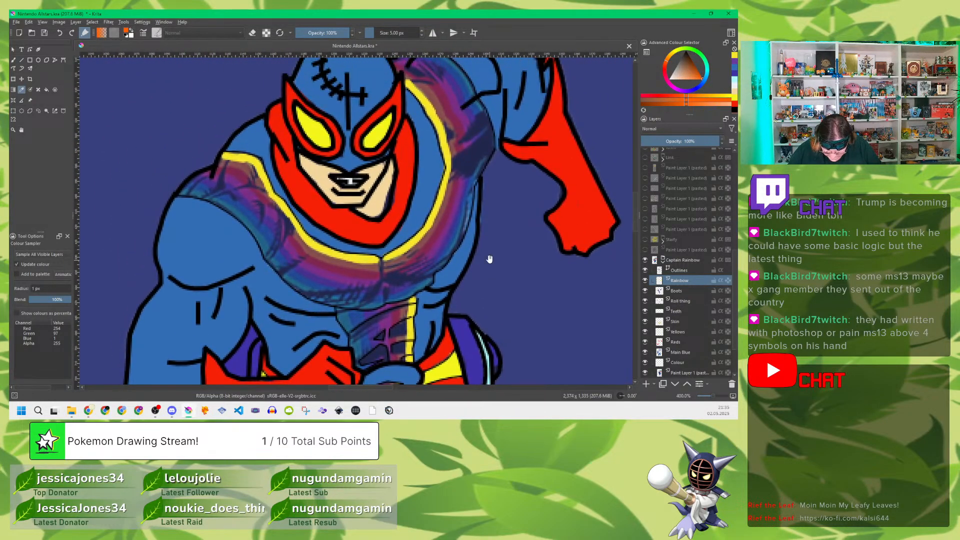
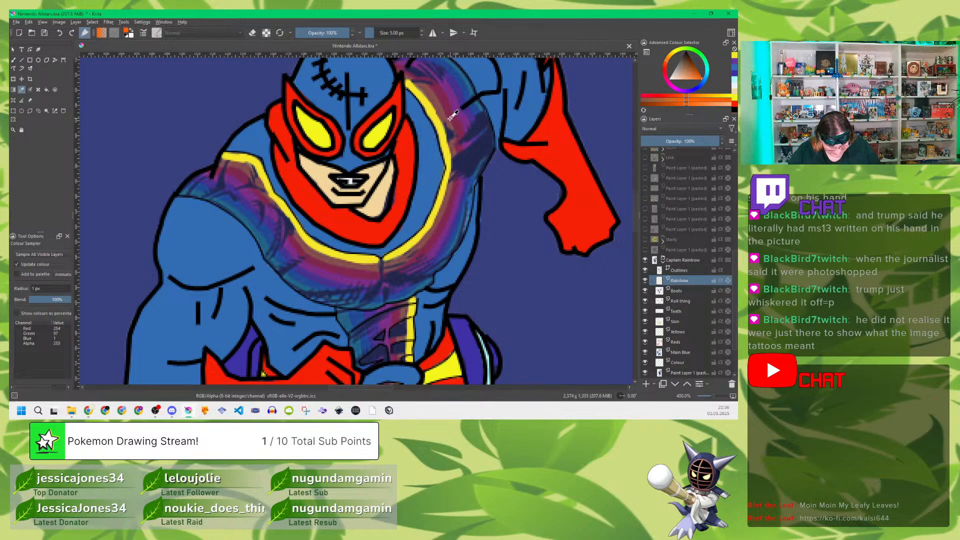
Step: Paint the orange stripe beside the yellow one along both halves of the sash, from each shoulder to the chest centre
{"action": "key", "text": "b"}
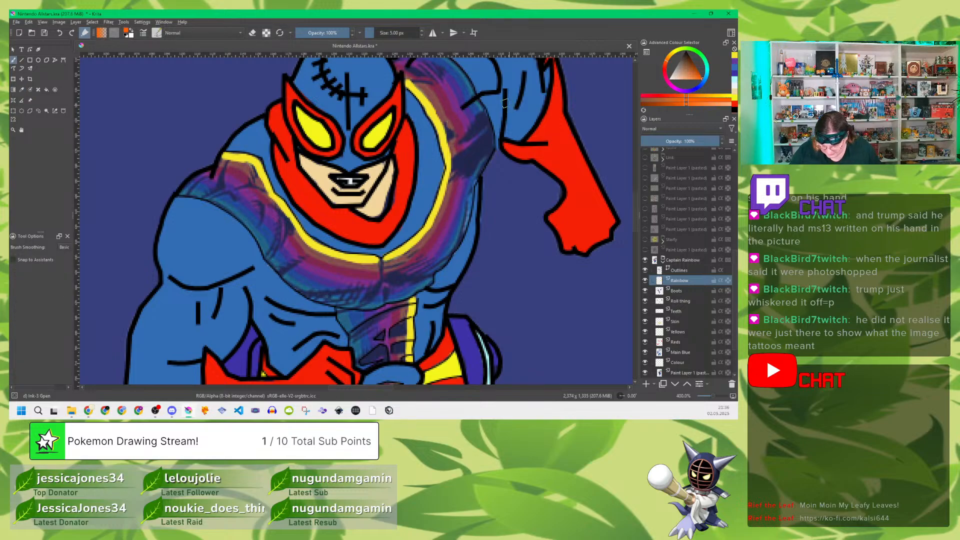
{"action": "mouse_move", "coordinate": [400, 71]}
{"action": "left_mouse_down"}
{"action": "mouse_move", "coordinate": [445, 115]}
{"action": "mouse_move", "coordinate": [455, 156]}
{"action": "mouse_move", "coordinate": [449, 201]}
{"action": "left_mouse_up"}
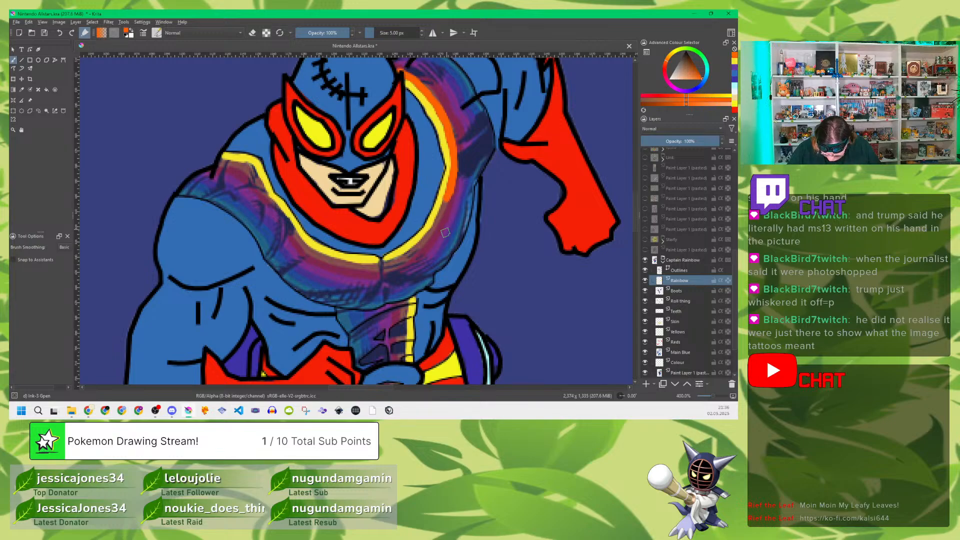
{"action": "mouse_move", "coordinate": [384, 264]}
{"action": "left_mouse_down"}
{"action": "mouse_move", "coordinate": [430, 235]}
{"action": "mouse_move", "coordinate": [448, 202]}
{"action": "left_mouse_up"}
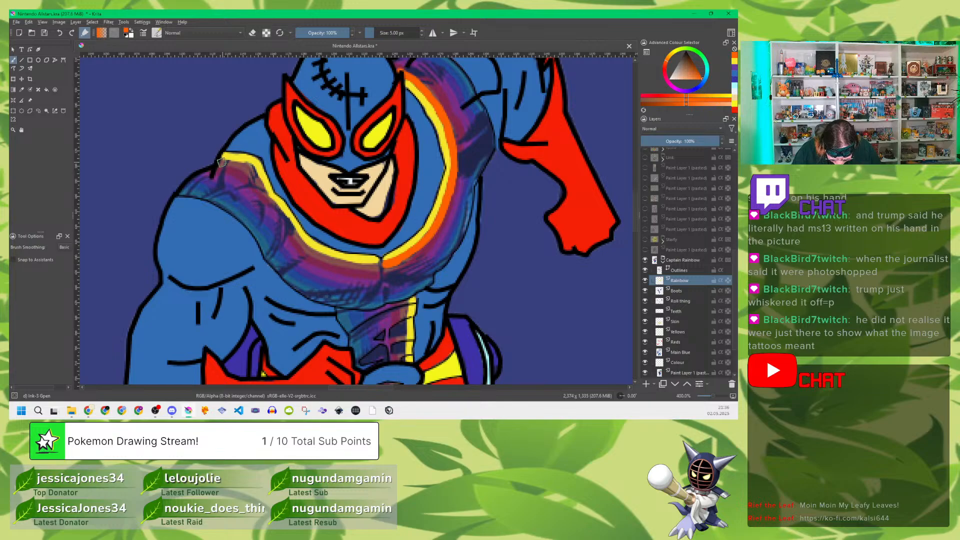
{"action": "mouse_move", "coordinate": [222, 162]}
{"action": "left_mouse_down"}
{"action": "mouse_move", "coordinate": [253, 181]}
{"action": "mouse_move", "coordinate": [263, 176]}
{"action": "mouse_move", "coordinate": [262, 189]}
{"action": "mouse_move", "coordinate": [250, 170]}
{"action": "mouse_move", "coordinate": [272, 204]}
{"action": "mouse_move", "coordinate": [286, 208]}
{"action": "mouse_move", "coordinate": [301, 231]}
{"action": "mouse_move", "coordinate": [278, 212]}
{"action": "mouse_move", "coordinate": [304, 250]}
{"action": "left_mouse_up"}
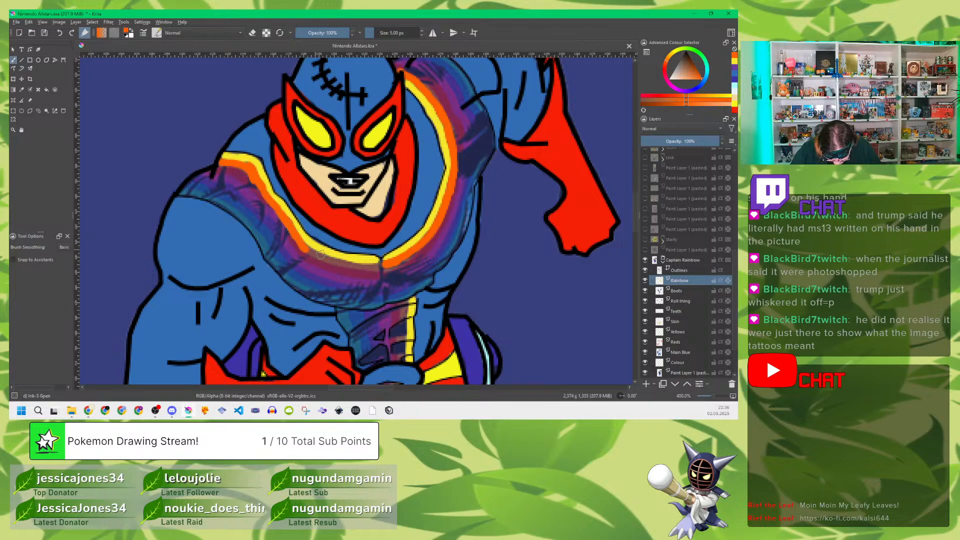
{"action": "left_click_drag", "start_coordinate": [305, 250], "coordinate": [376, 267]}
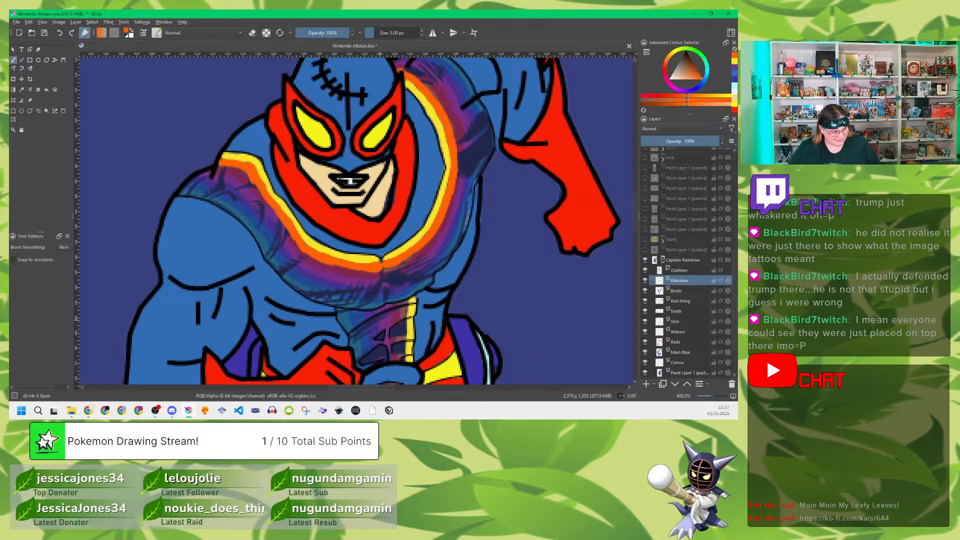
Step: Paint orange stripes beside the yellow ones, down the abdomen strip and, with a 3 px brush, along the belt buckle
{"action": "scroll", "coordinate": [510, 313], "scroll_direction": "down", "scroll_amount": 5}
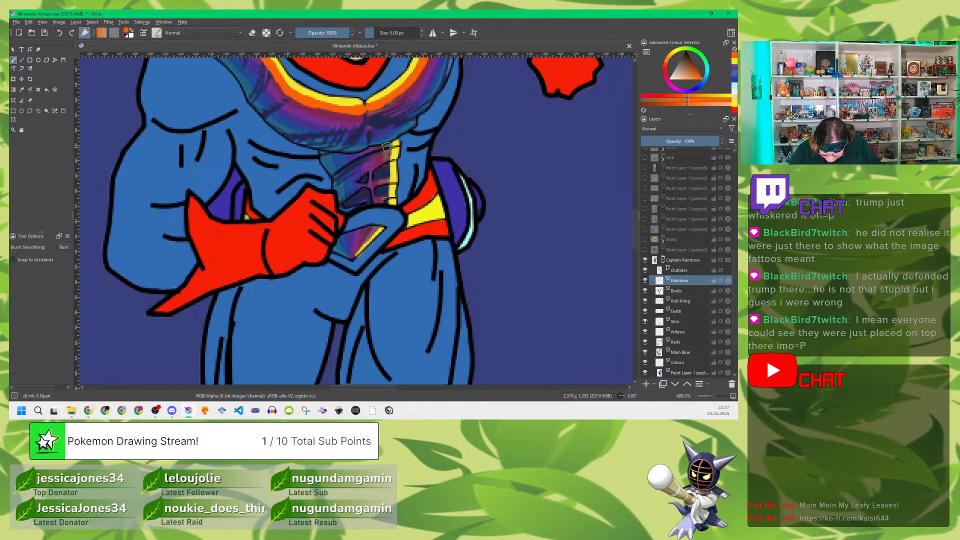
{"action": "left_click_drag", "start_coordinate": [386, 146], "coordinate": [385, 203]}
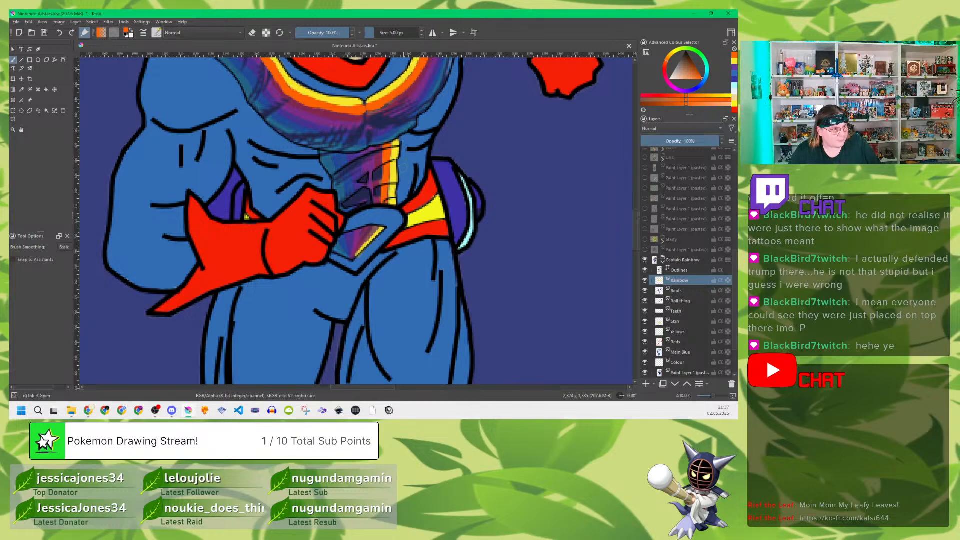
{"action": "left_click", "coordinate": [421, 35]}
{"action": "left_click", "coordinate": [422, 36]}
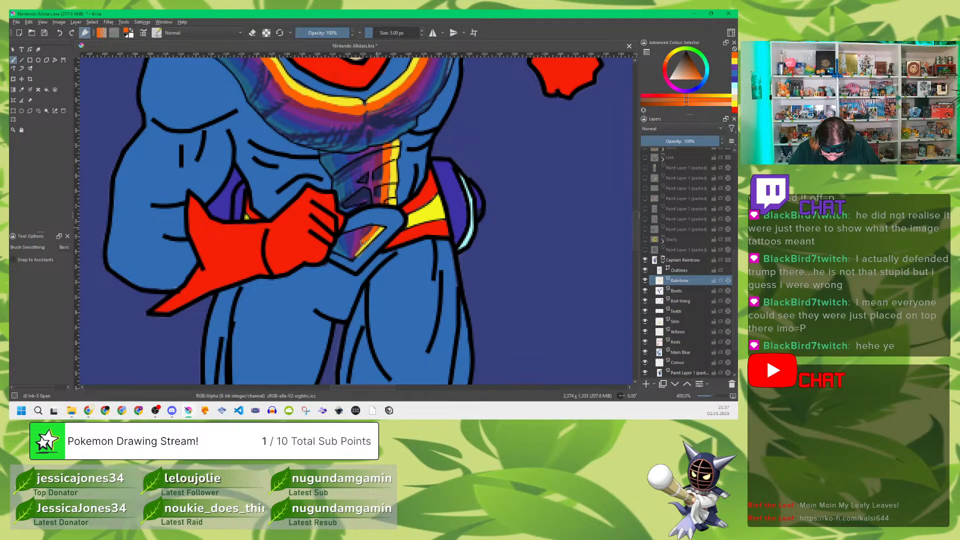
{"action": "left_click_drag", "start_coordinate": [357, 251], "coordinate": [353, 257]}
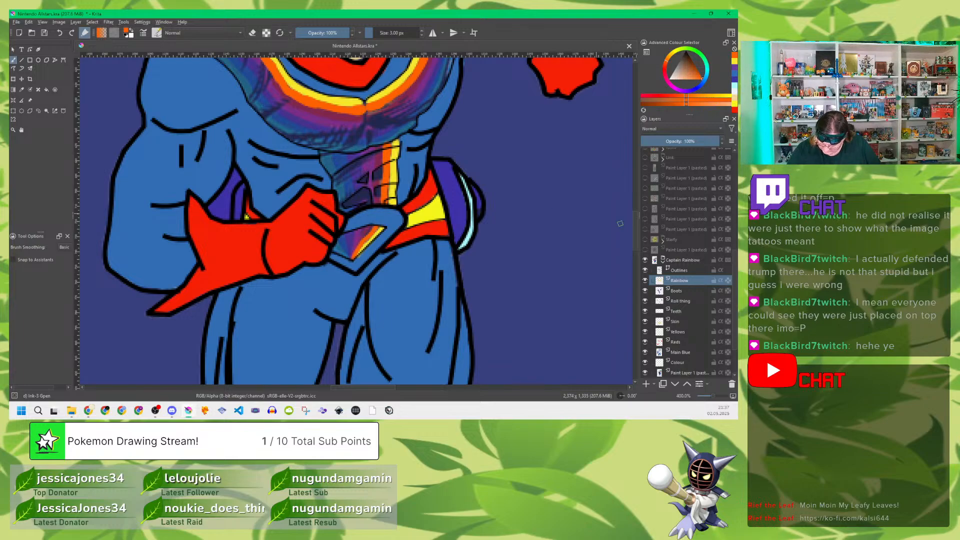
Step: Restore the reference layer to full opacity, sample the sash's red, fade the reference again and reselect the Rainbow layer
{"action": "left_click", "coordinate": [694, 375]}
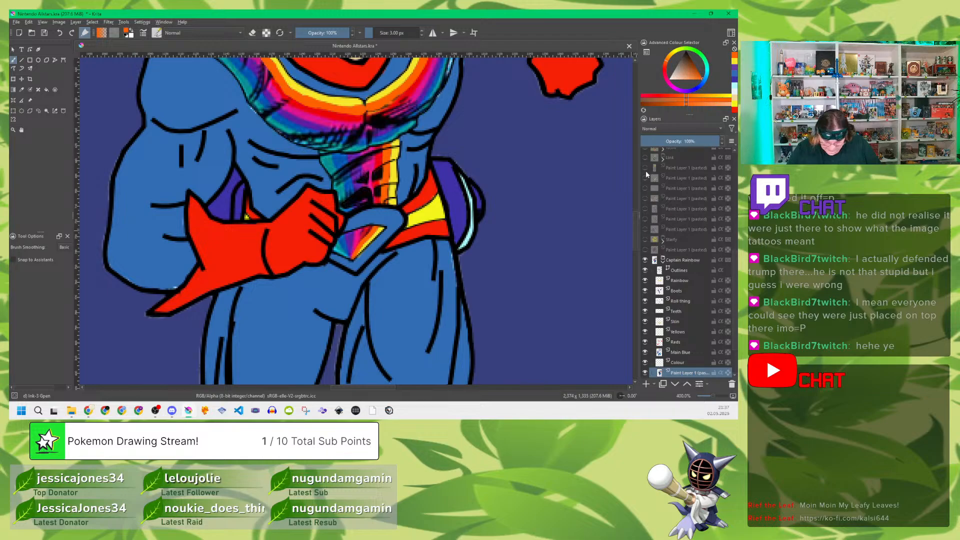
{"action": "key", "text": "p"}
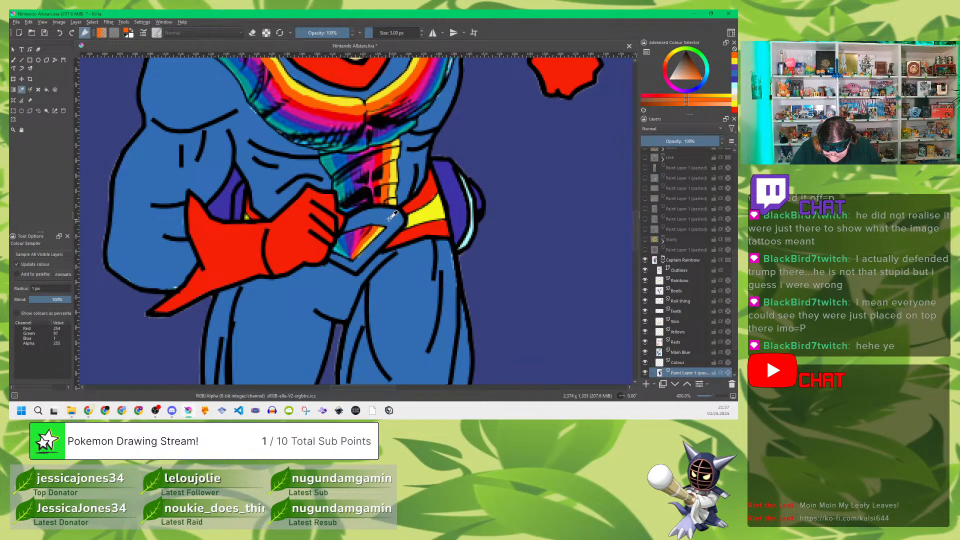
{"action": "left_click", "coordinate": [349, 117]}
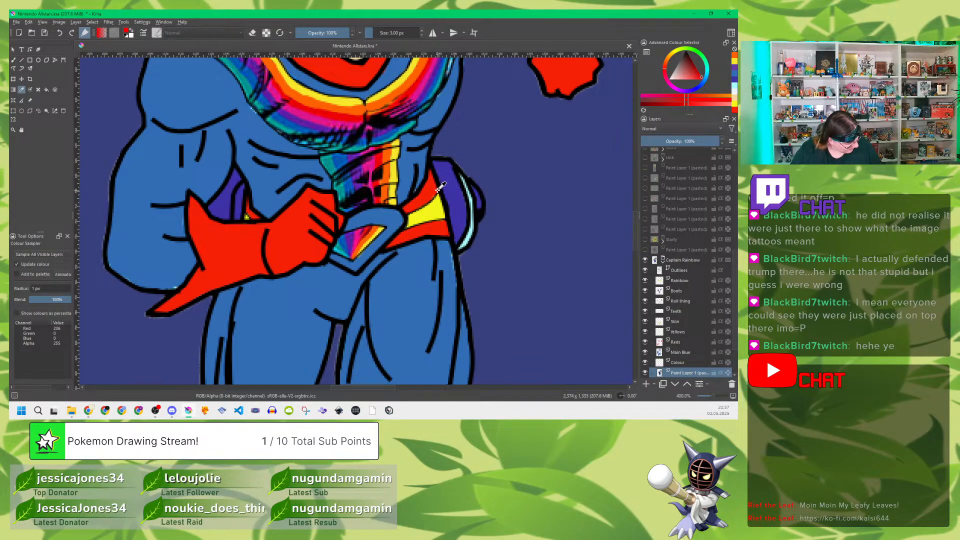
{"action": "key", "text": "b"}
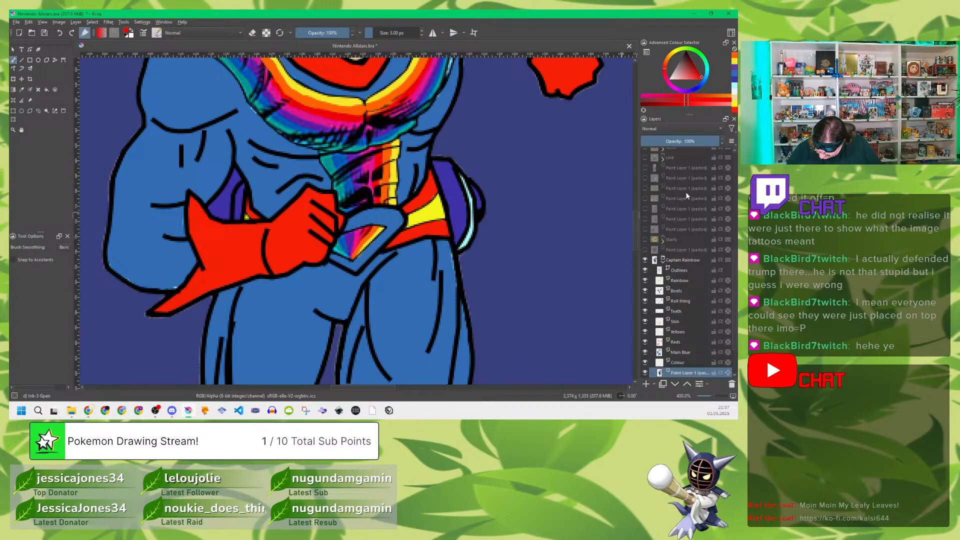
{"action": "left_click", "coordinate": [676, 141]}
{"action": "left_click", "coordinate": [679, 280]}
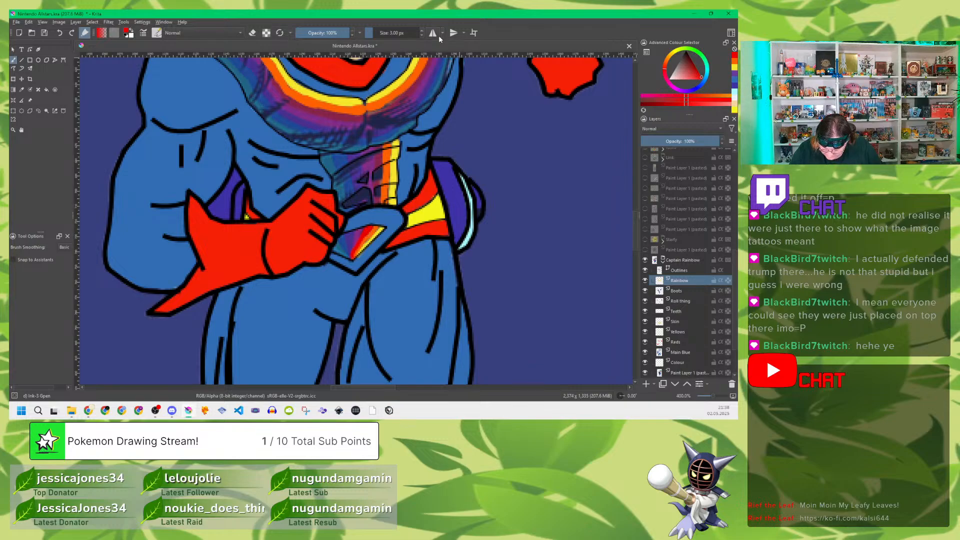
Step: With a 5 px brush, paint the red stripe beside the orange one down the abdomen strip and along both halves of the sash
{"action": "mouse_move", "coordinate": [380, 158]}
{"action": "left_mouse_down"}
{"action": "mouse_move", "coordinate": [377, 202]}
{"action": "mouse_move", "coordinate": [380, 153]}
{"action": "mouse_move", "coordinate": [376, 201]}
{"action": "left_mouse_up"}
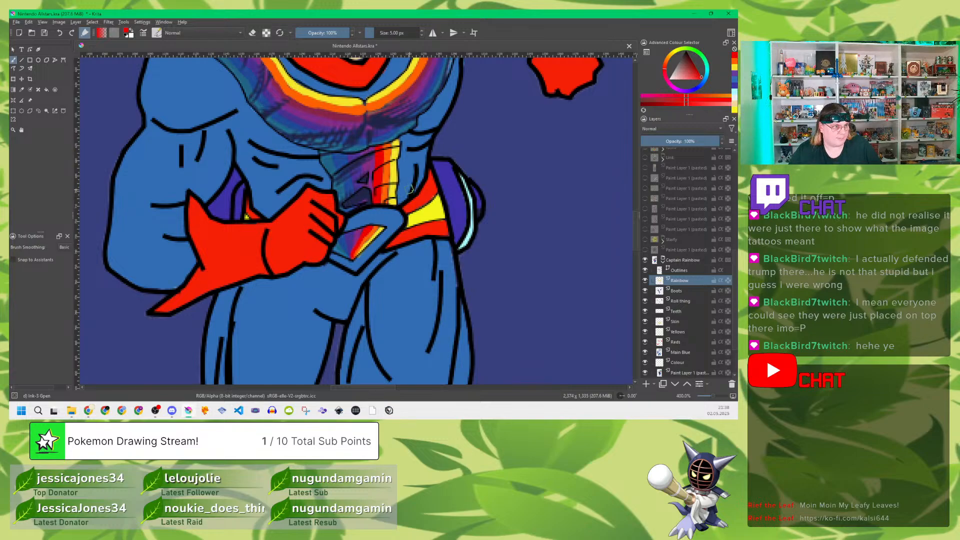
{"action": "left_click_drag", "start_coordinate": [411, 190], "coordinate": [428, 307]}
{"action": "left_click_drag", "start_coordinate": [471, 194], "coordinate": [440, 210]}
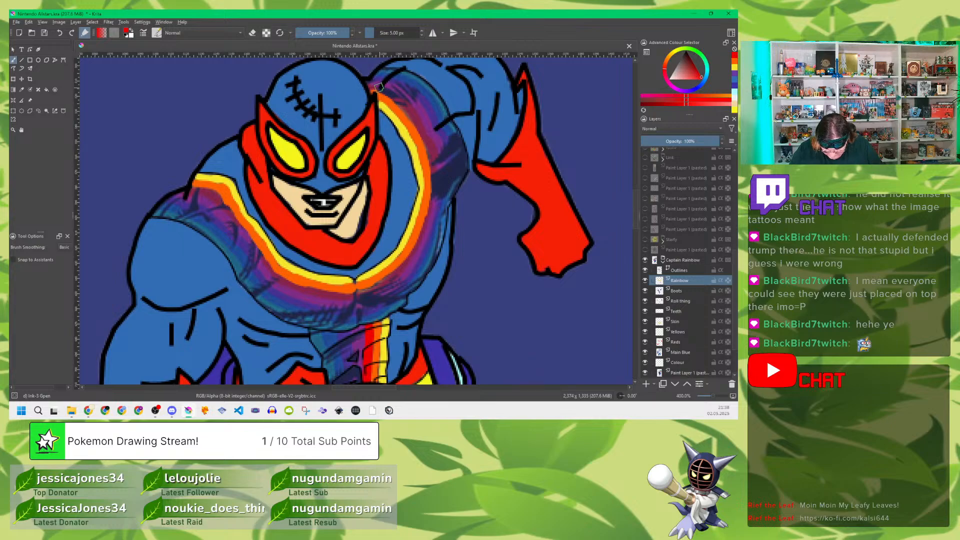
{"action": "mouse_move", "coordinate": [370, 84]}
{"action": "left_mouse_down"}
{"action": "mouse_move", "coordinate": [414, 120]}
{"action": "mouse_move", "coordinate": [373, 85]}
{"action": "mouse_move", "coordinate": [380, 77]}
{"action": "left_mouse_up"}
{"action": "left_click_drag", "start_coordinate": [420, 119], "coordinate": [434, 206]}
{"action": "mouse_move", "coordinate": [358, 293]}
{"action": "left_mouse_down"}
{"action": "mouse_move", "coordinate": [407, 263]}
{"action": "mouse_move", "coordinate": [427, 220]}
{"action": "left_mouse_up"}
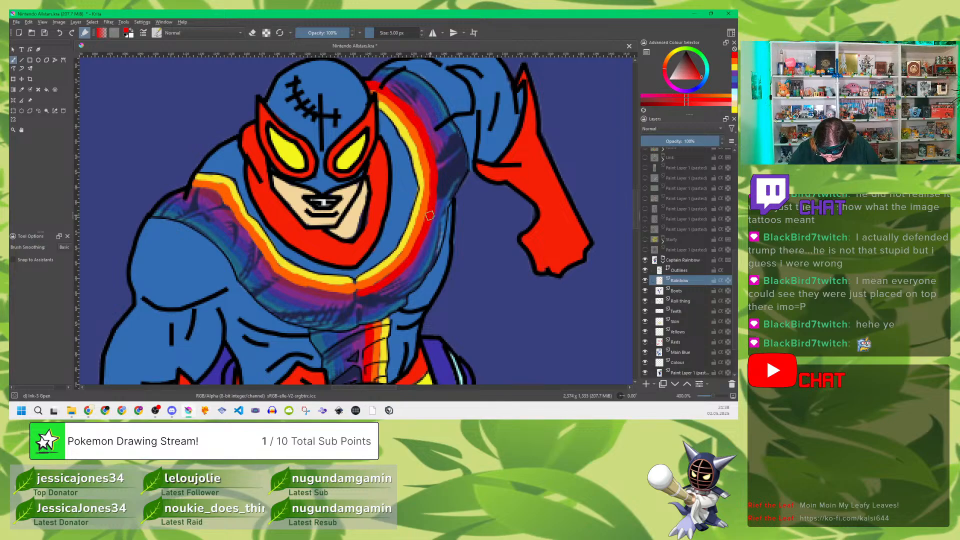
{"action": "left_click_drag", "start_coordinate": [378, 286], "coordinate": [395, 275]}
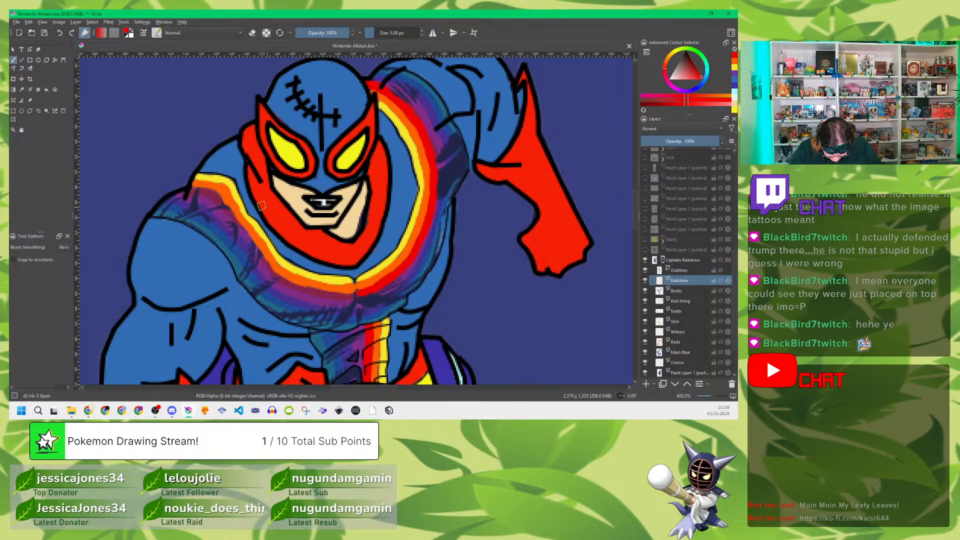
{"action": "mouse_move", "coordinate": [191, 190]}
{"action": "left_mouse_down"}
{"action": "mouse_move", "coordinate": [254, 204]}
{"action": "mouse_move", "coordinate": [221, 205]}
{"action": "mouse_move", "coordinate": [230, 214]}
{"action": "mouse_move", "coordinate": [217, 196]}
{"action": "mouse_move", "coordinate": [286, 283]}
{"action": "left_mouse_up"}
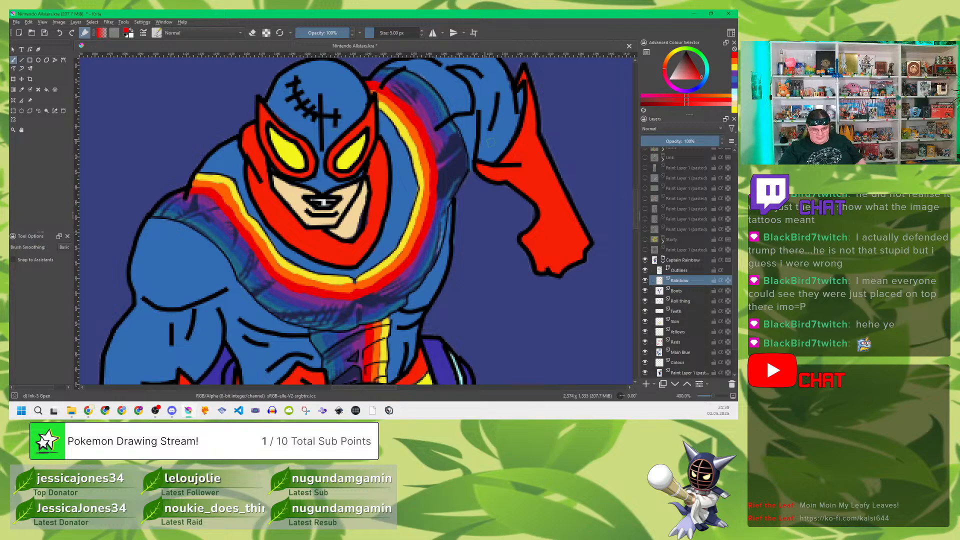
{"action": "scroll", "coordinate": [491, 142], "scroll_direction": "down", "scroll_amount": 5}
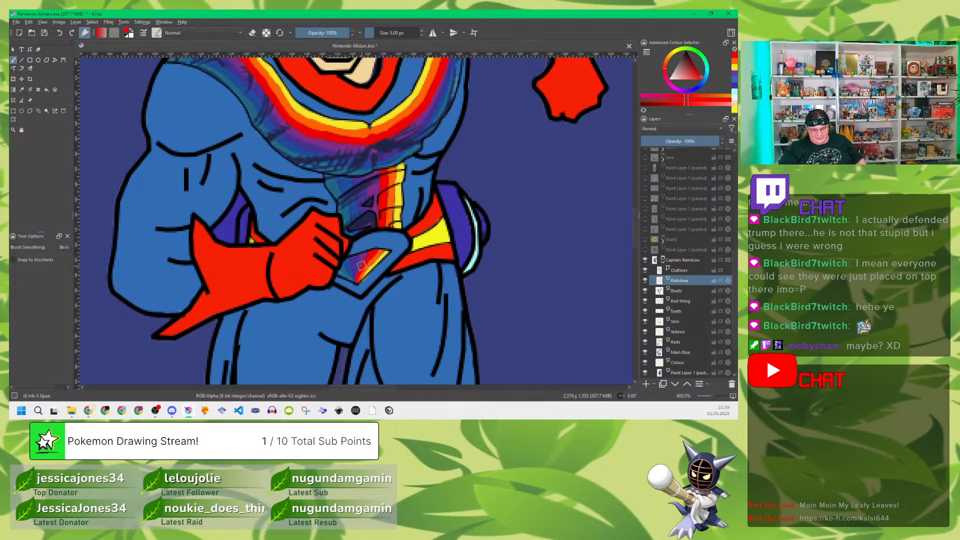
{"action": "left_click_drag", "start_coordinate": [361, 265], "coordinate": [342, 274]}
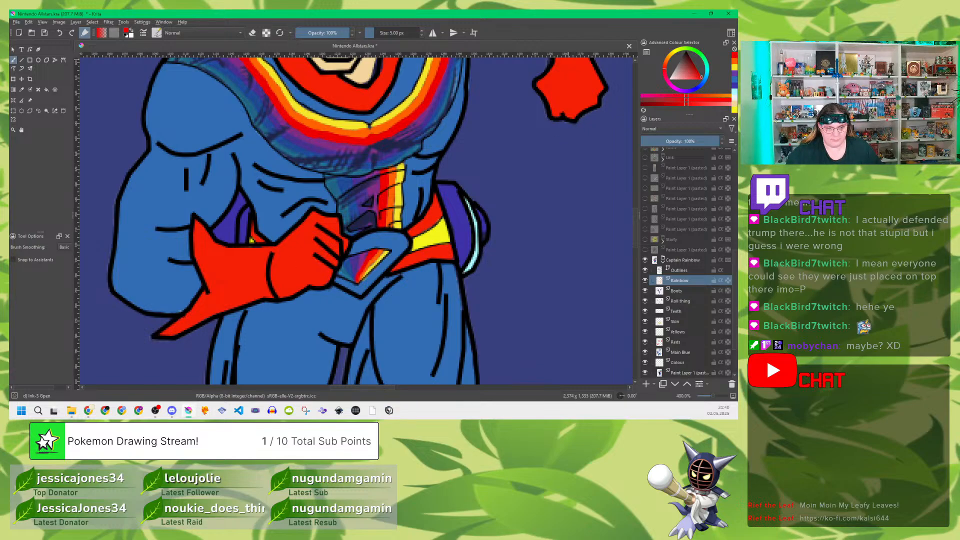
{"action": "key", "text": "alt+Tab"}
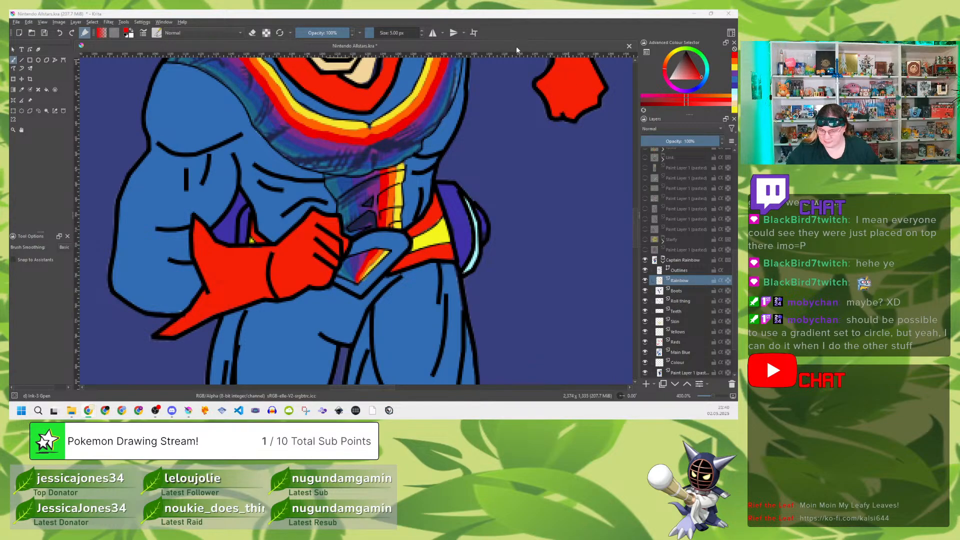
{"action": "left_click", "coordinate": [494, 46]}
Step: Restore the reference layer to full opacity, sample the sash's magenta, fade the reference to 47% and reselect the Rainbow layer
{"action": "left_click_drag", "start_coordinate": [437, 111], "coordinate": [421, 202]}
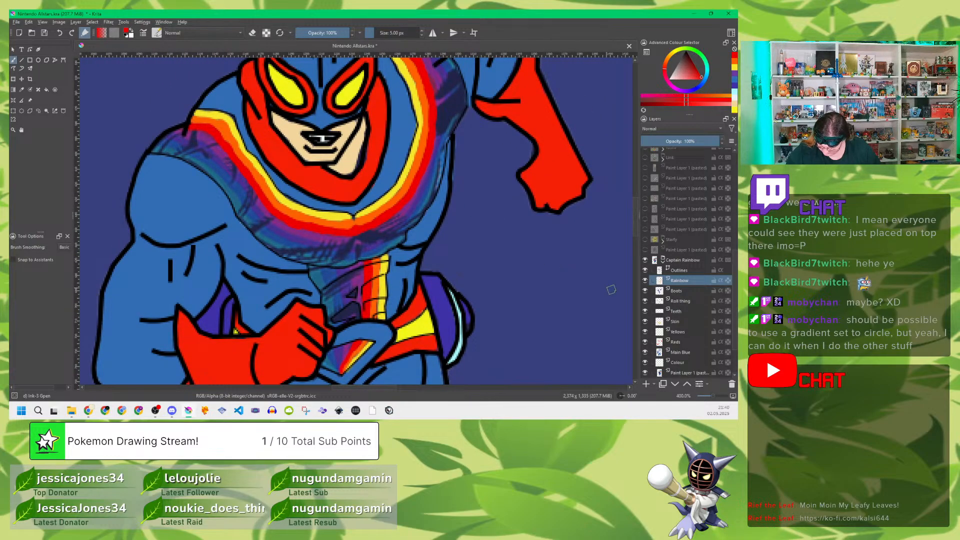
{"action": "left_click", "coordinate": [675, 372]}
{"action": "left_click_drag", "start_coordinate": [676, 145], "coordinate": [725, 143]}
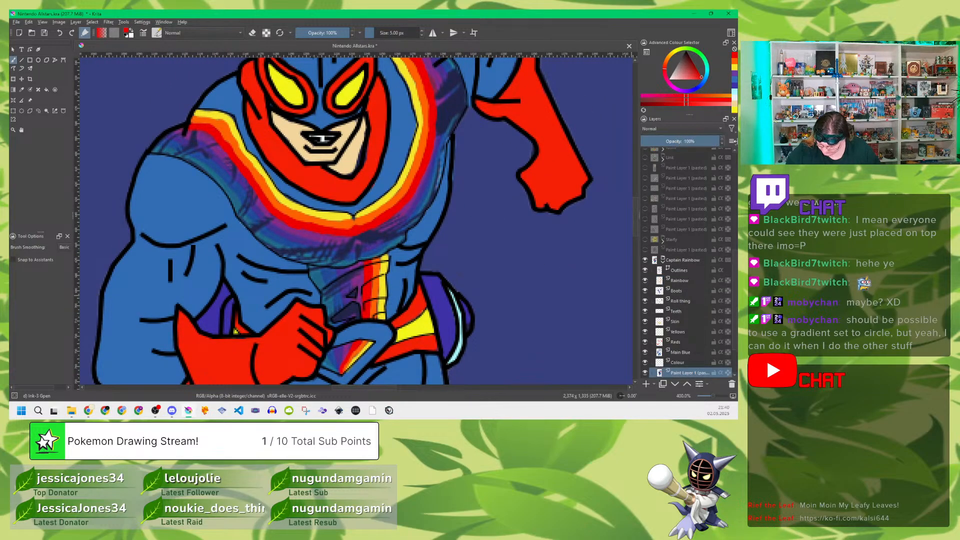
{"action": "key", "text": "p"}
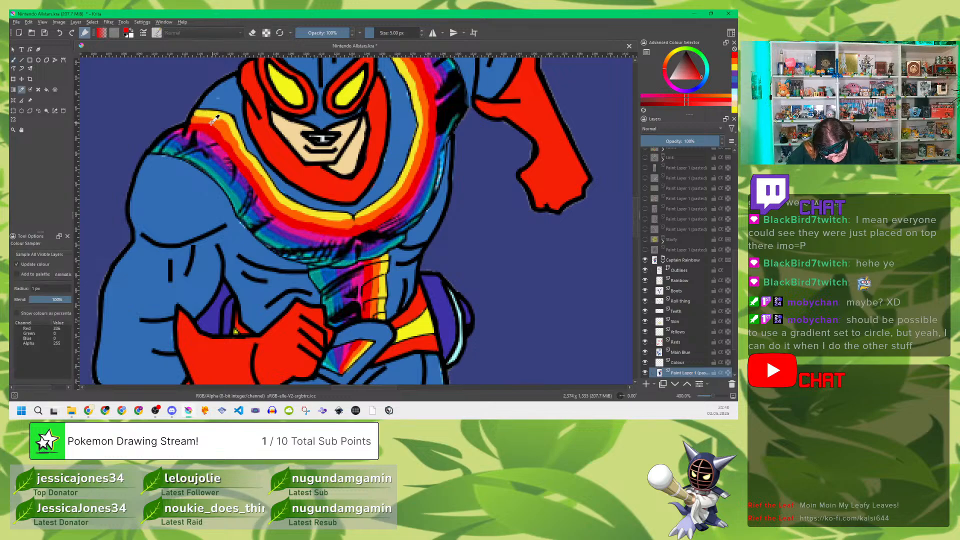
{"action": "left_click", "coordinate": [210, 140]}
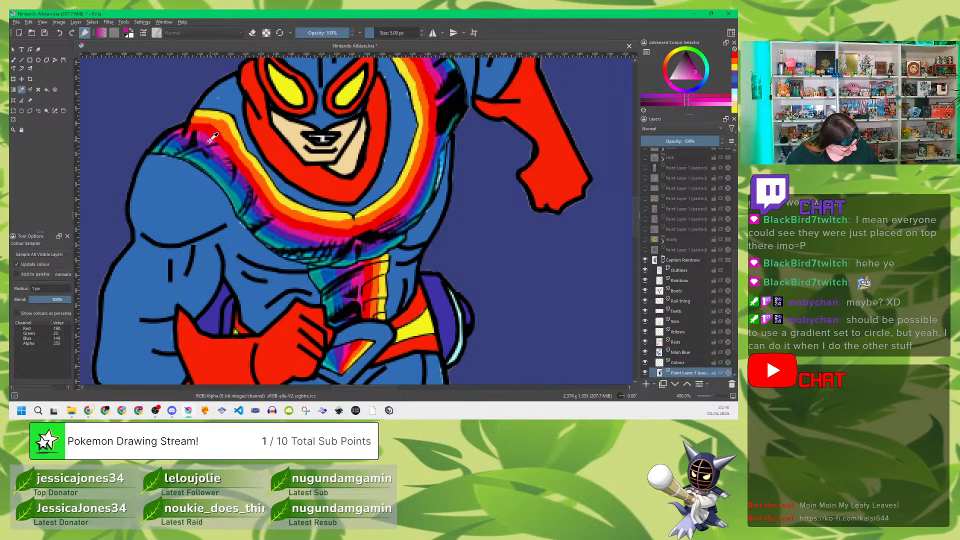
{"action": "key", "text": "b"}
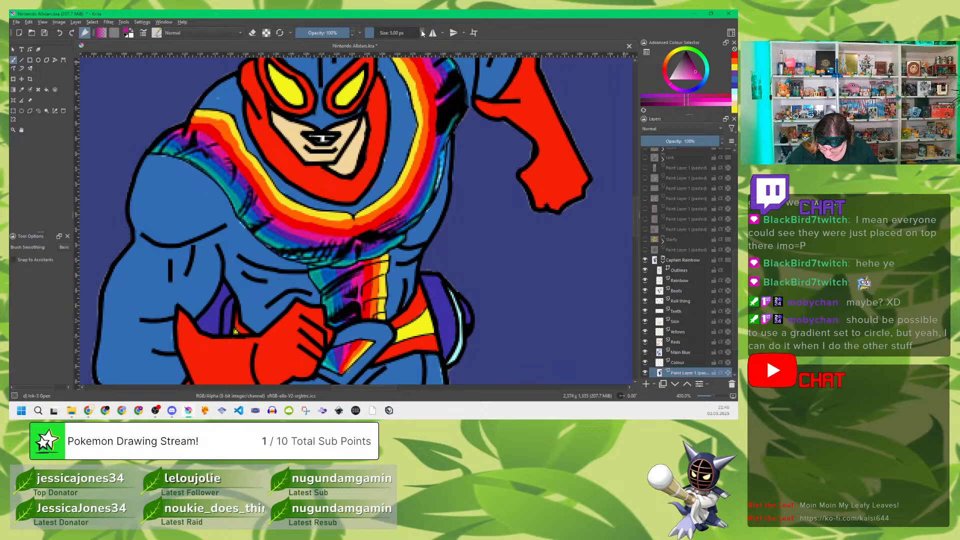
{"action": "left_click", "coordinate": [684, 281]}
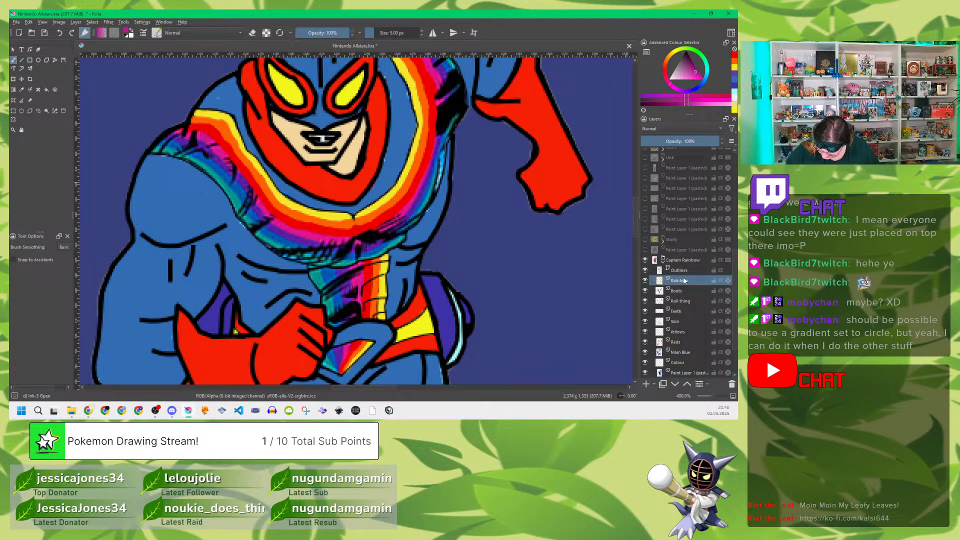
{"action": "left_click", "coordinate": [685, 374]}
{"action": "left_click", "coordinate": [678, 141]}
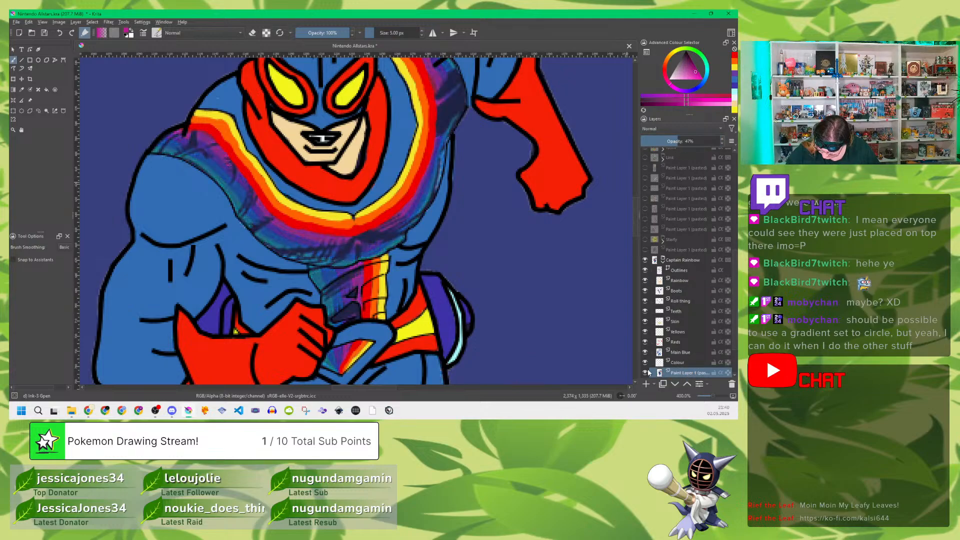
{"action": "left_click", "coordinate": [679, 282]}
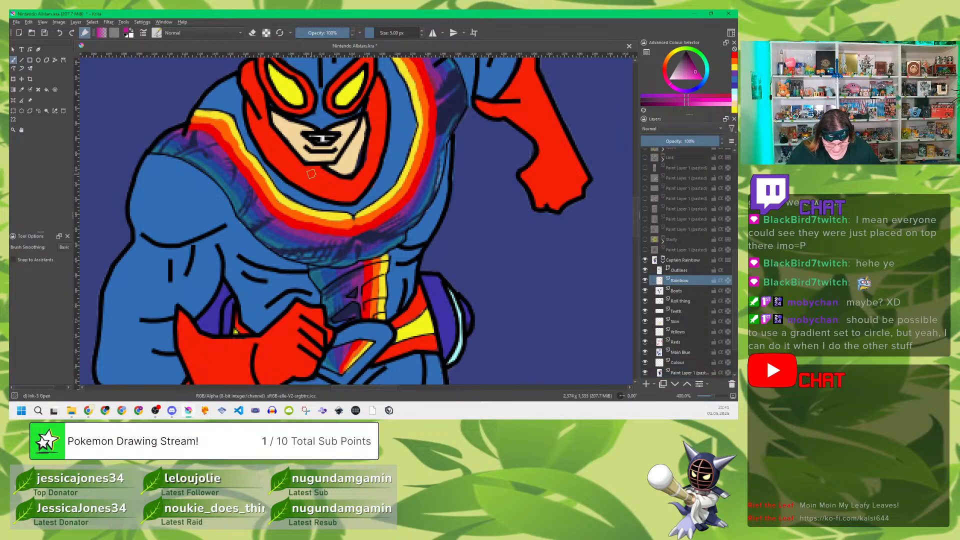
Step: Paint the magenta stripe beside the red one along both halves of the sash and down the abdomen strip
{"action": "left_click_drag", "start_coordinate": [468, 81], "coordinate": [453, 164]}
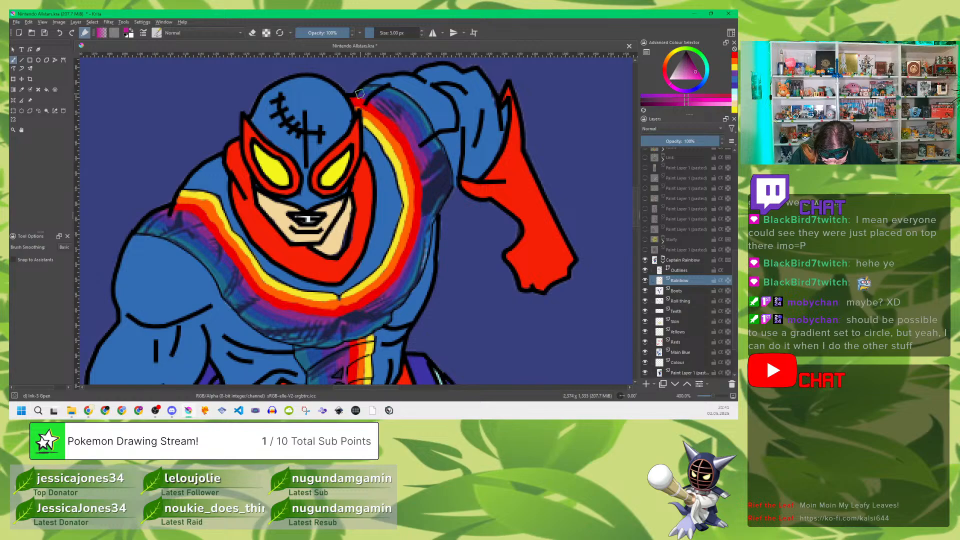
{"action": "left_click_drag", "start_coordinate": [360, 93], "coordinate": [416, 152]}
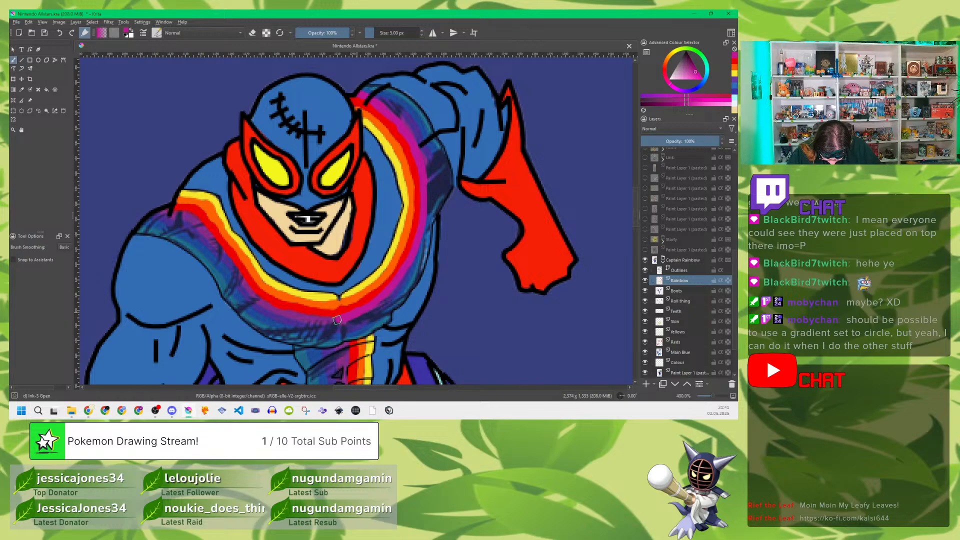
{"action": "left_click_drag", "start_coordinate": [164, 211], "coordinate": [187, 216]}
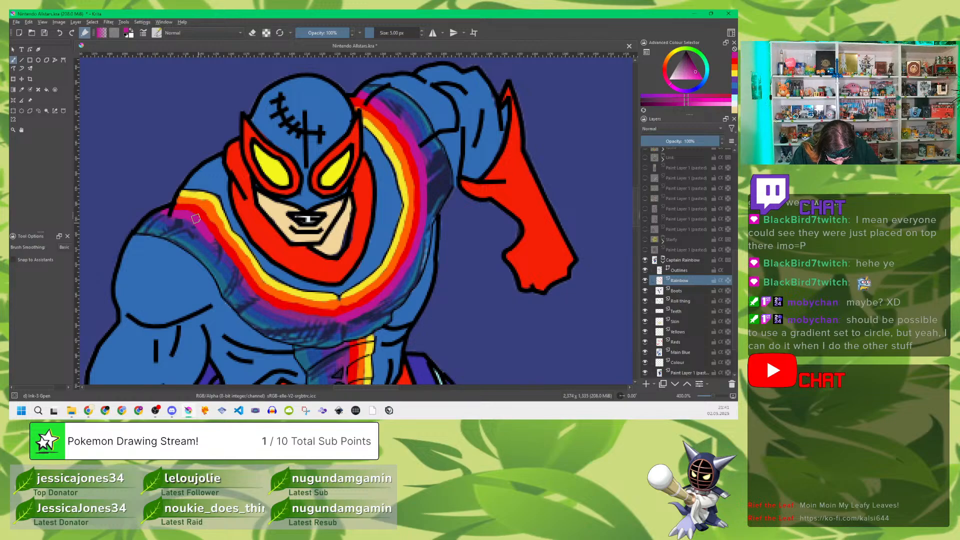
{"action": "left_click_drag", "start_coordinate": [196, 219], "coordinate": [221, 252]}
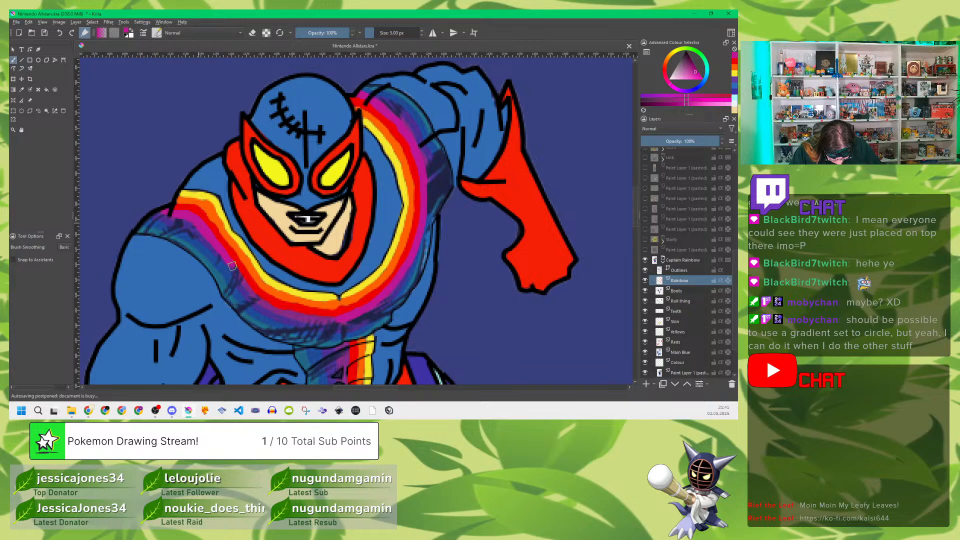
{"action": "left_click_drag", "start_coordinate": [226, 257], "coordinate": [239, 276]}
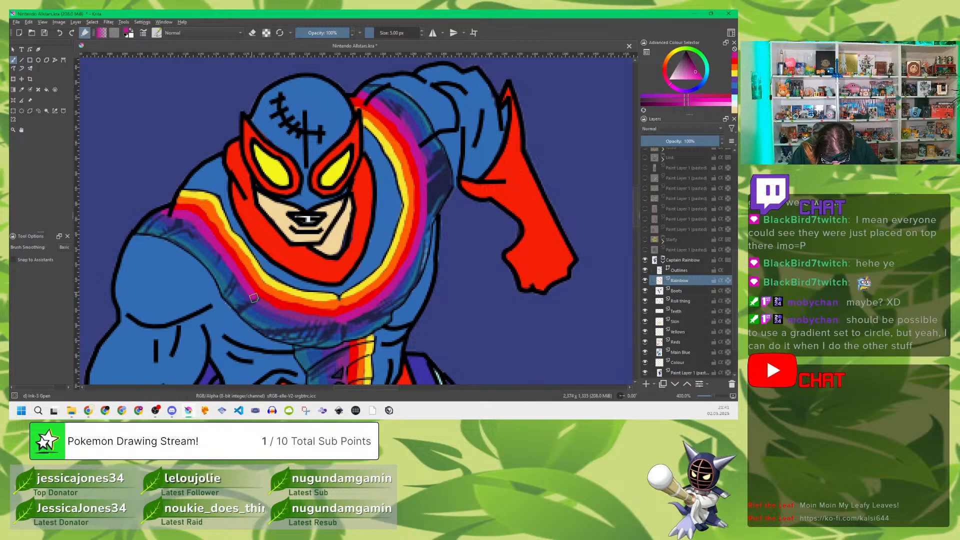
{"action": "left_click_drag", "start_coordinate": [261, 302], "coordinate": [254, 296]}
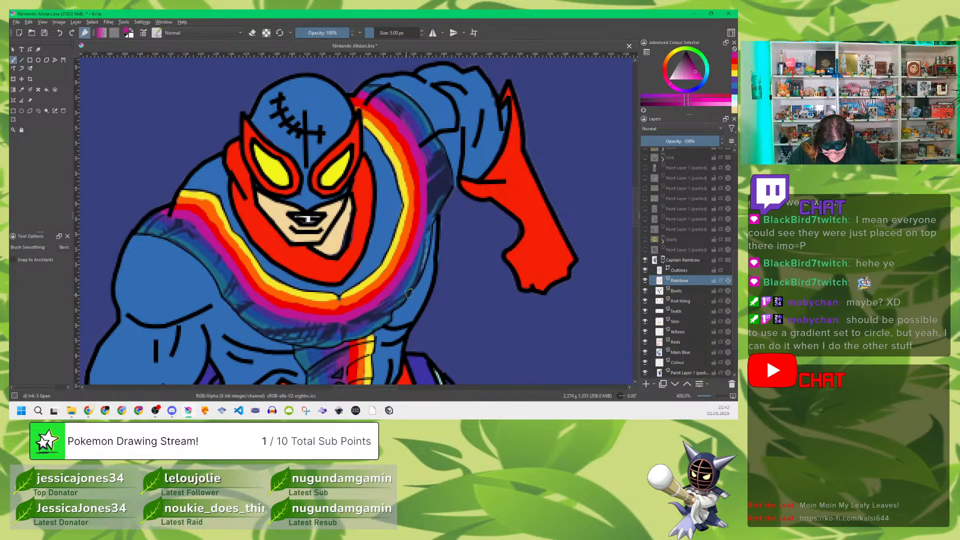
{"action": "left_click_drag", "start_coordinate": [435, 330], "coordinate": [452, 264]}
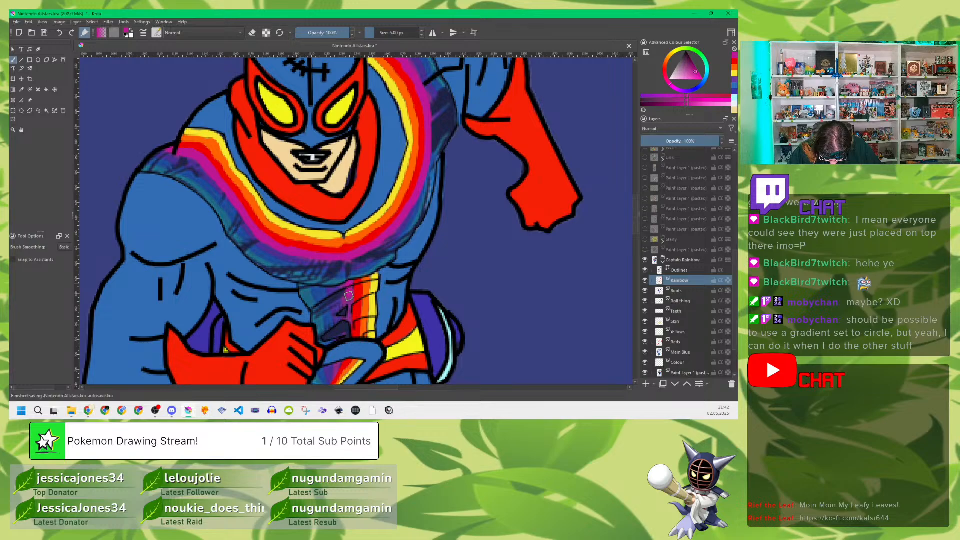
{"action": "mouse_move", "coordinate": [350, 294]}
{"action": "left_mouse_down"}
{"action": "mouse_move", "coordinate": [349, 337]}
{"action": "mouse_move", "coordinate": [348, 302]}
{"action": "left_mouse_up"}
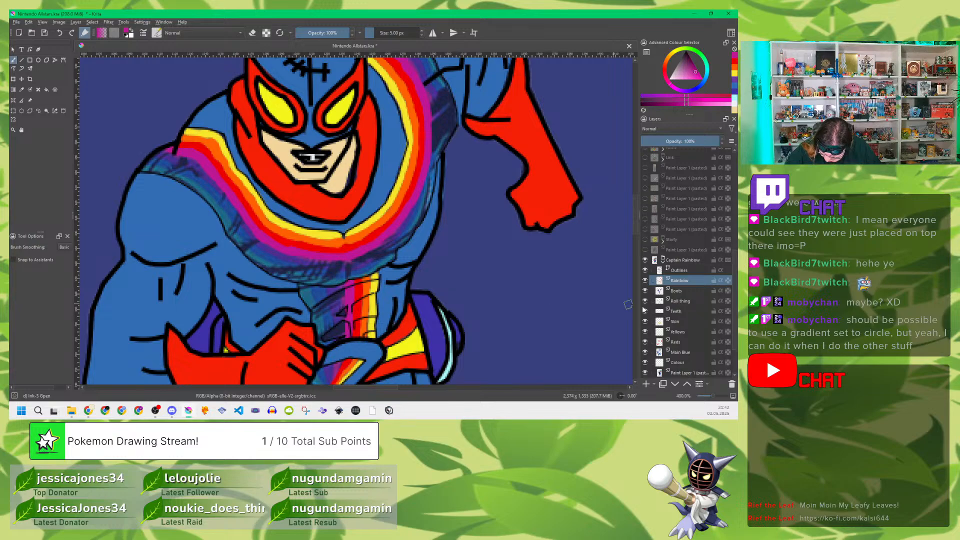
Step: Restore the reference layer to full opacity, sample the sash's violet, fade the reference to 43% and reselect the Rainbow layer
{"action": "left_click", "coordinate": [683, 373]}
{"action": "left_click_drag", "start_coordinate": [678, 142], "coordinate": [723, 147]}
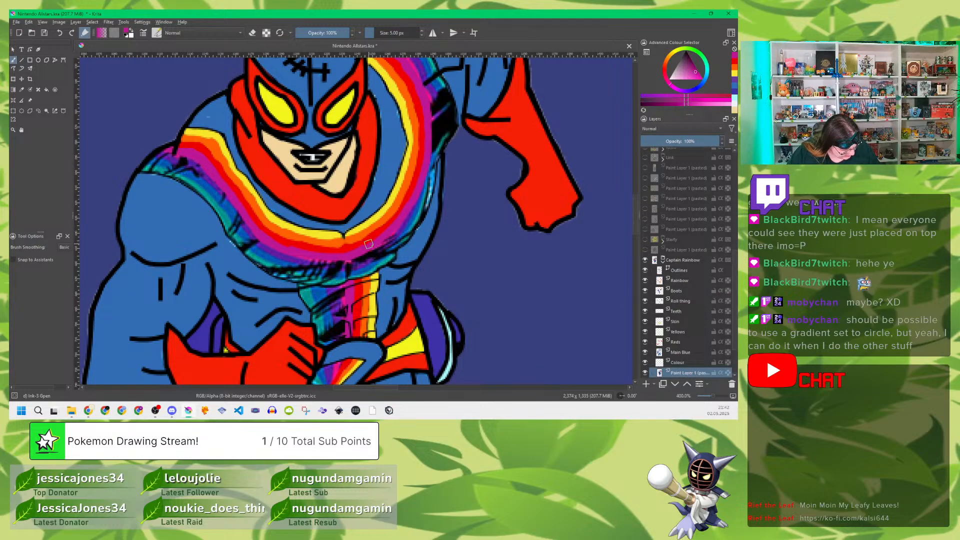
{"action": "key", "text": "p"}
{"action": "left_click", "coordinate": [303, 257]}
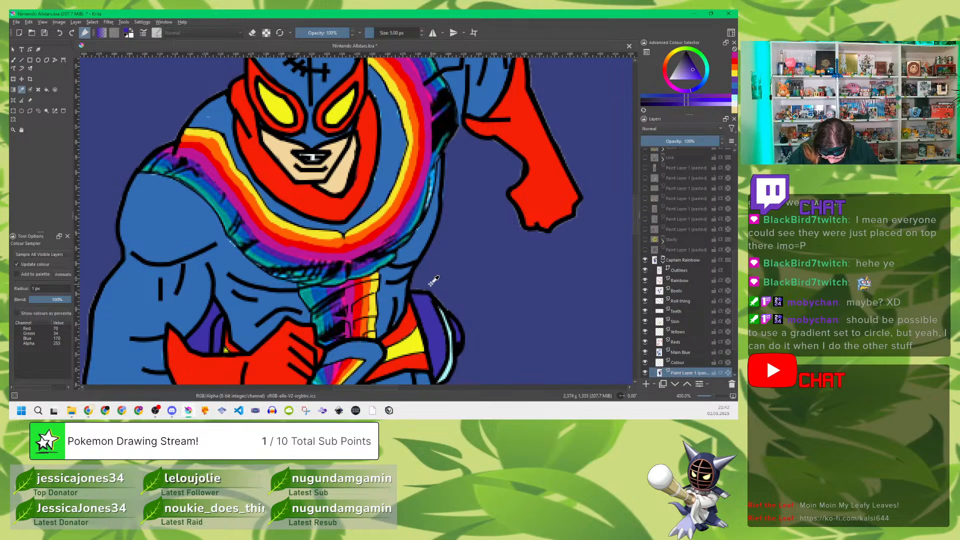
{"action": "key", "text": "b"}
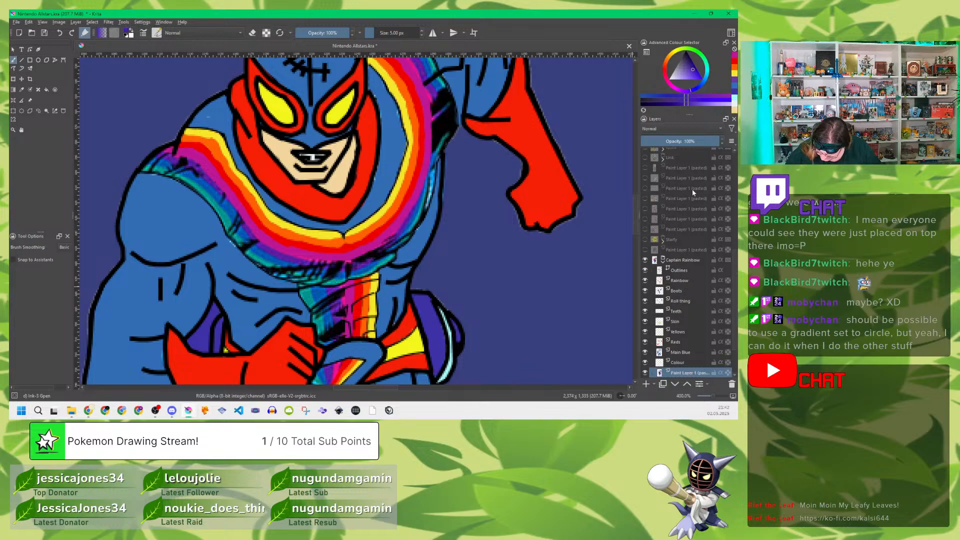
{"action": "left_click", "coordinate": [675, 144]}
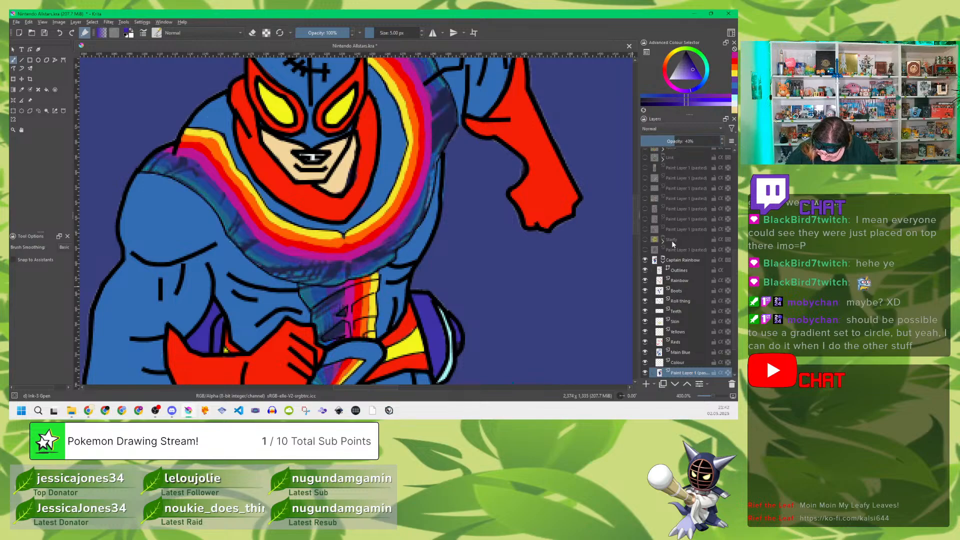
{"action": "left_click", "coordinate": [682, 280]}
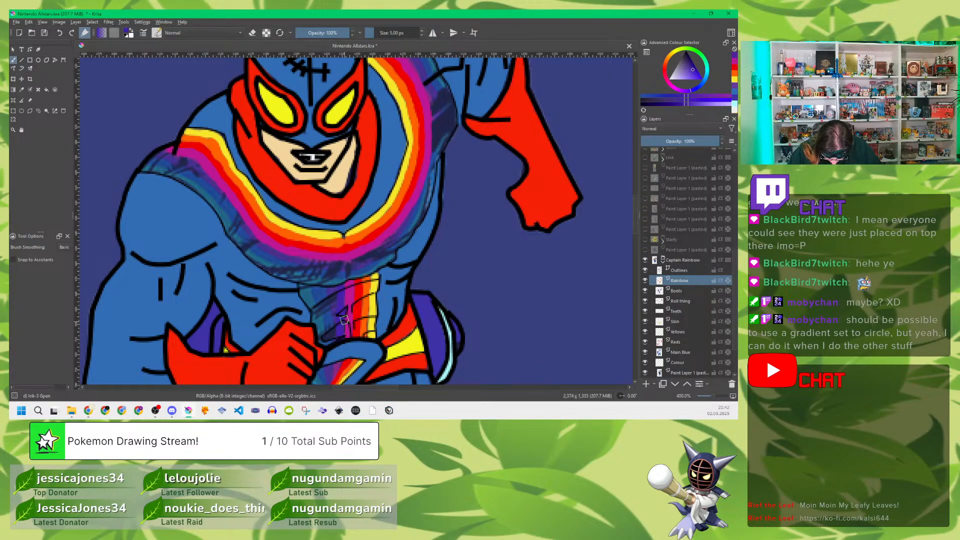
Step: Paint the violet stripe beside the magenta one along both halves of the sash
{"action": "left_click_drag", "start_coordinate": [376, 199], "coordinate": [377, 256]}
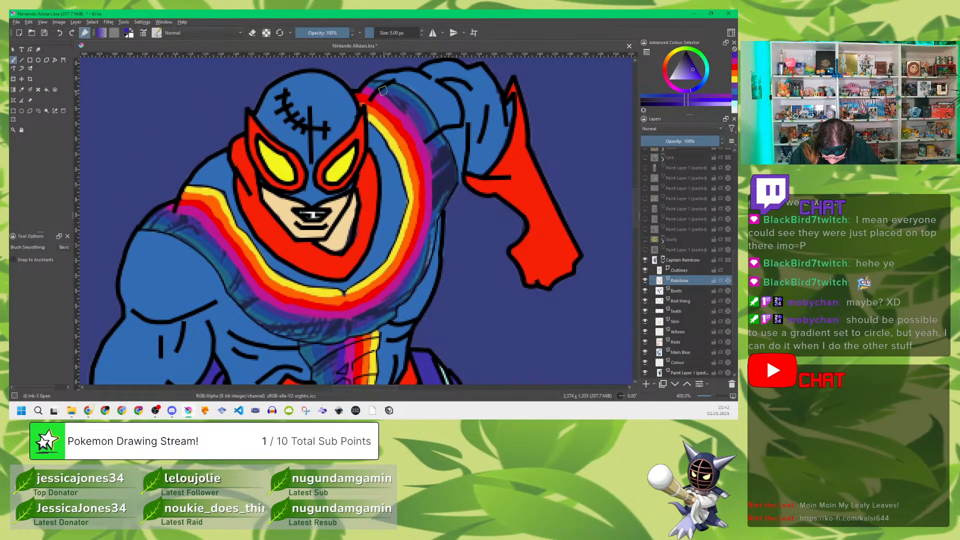
{"action": "left_click_drag", "start_coordinate": [369, 83], "coordinate": [426, 141]}
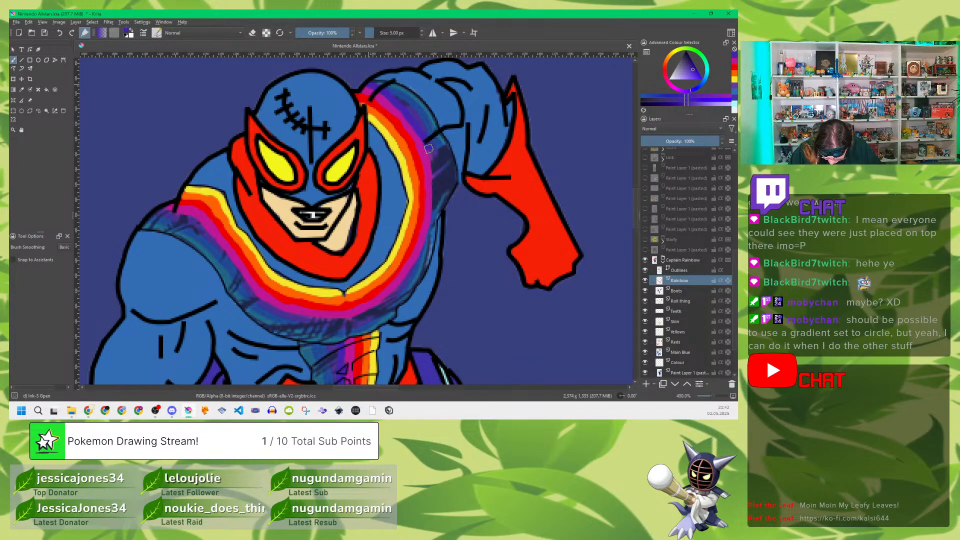
{"action": "mouse_move", "coordinate": [435, 179]}
{"action": "left_mouse_down"}
{"action": "mouse_move", "coordinate": [416, 263]}
{"action": "mouse_move", "coordinate": [391, 298]}
{"action": "mouse_move", "coordinate": [359, 319]}
{"action": "left_mouse_up"}
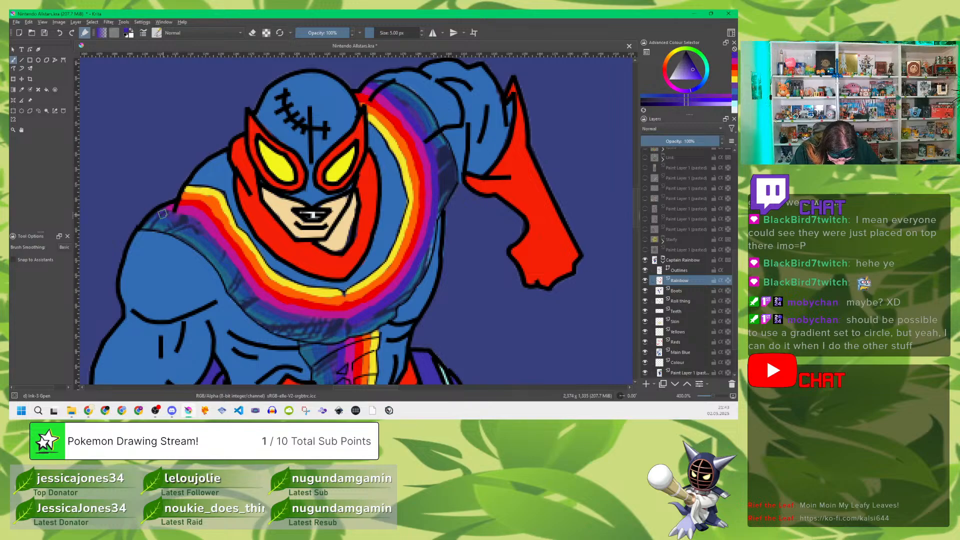
{"action": "mouse_move", "coordinate": [160, 212]}
{"action": "left_mouse_down"}
{"action": "mouse_move", "coordinate": [200, 227]}
{"action": "mouse_move", "coordinate": [258, 300]}
{"action": "mouse_move", "coordinate": [312, 321]}
{"action": "left_mouse_up"}
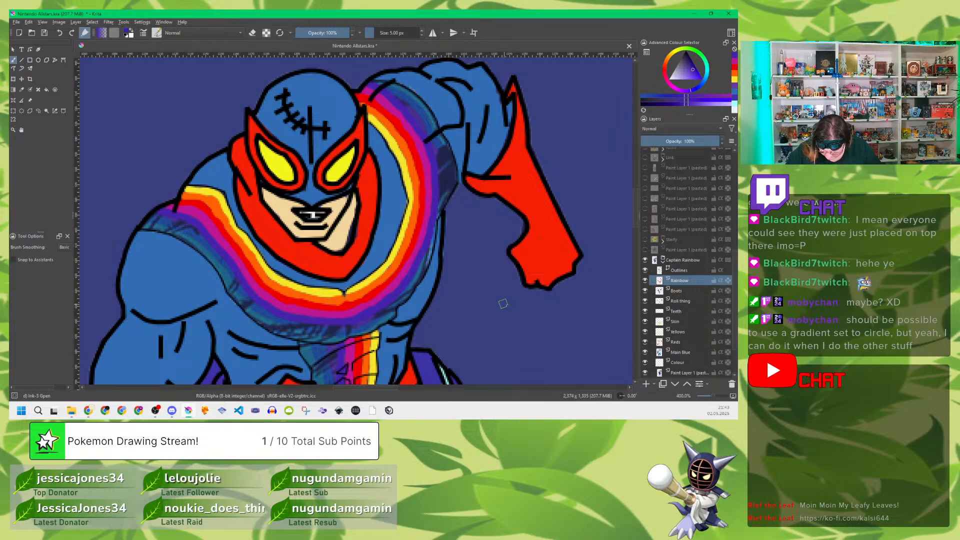
Step: Sample the sash's dark blue from the reference layer at full opacity, fade the reference to 38% and reselect the Rainbow layer
{"action": "left_click", "coordinate": [688, 372]}
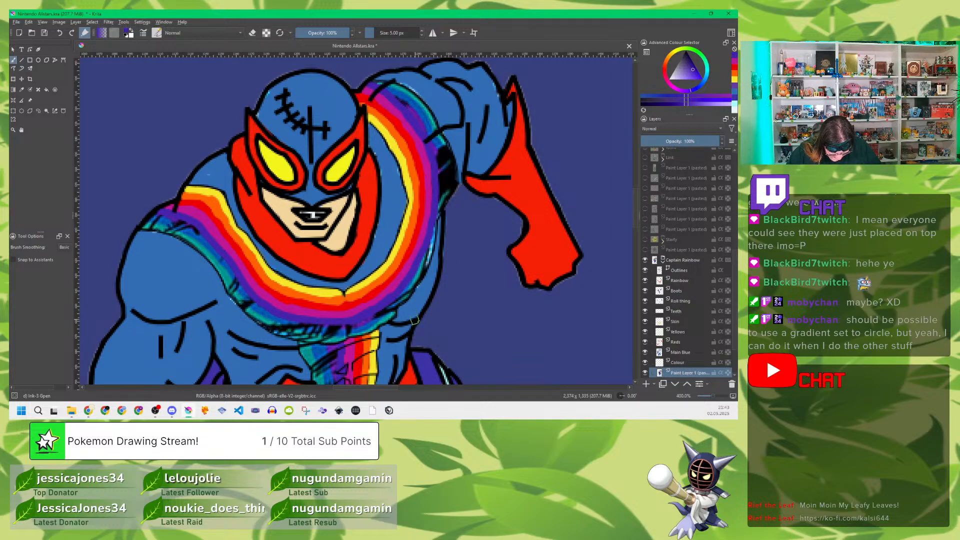
{"action": "key", "text": "p"}
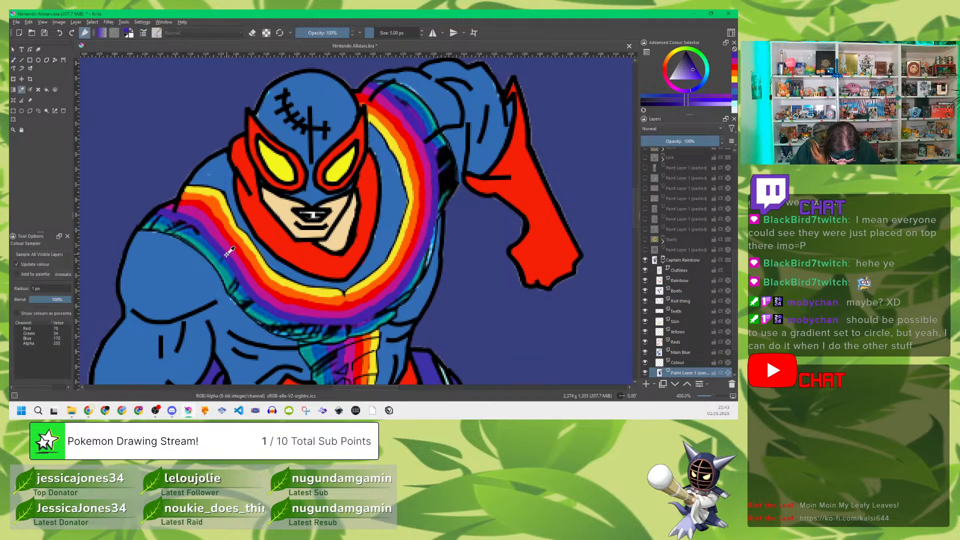
{"action": "left_click", "coordinate": [215, 243]}
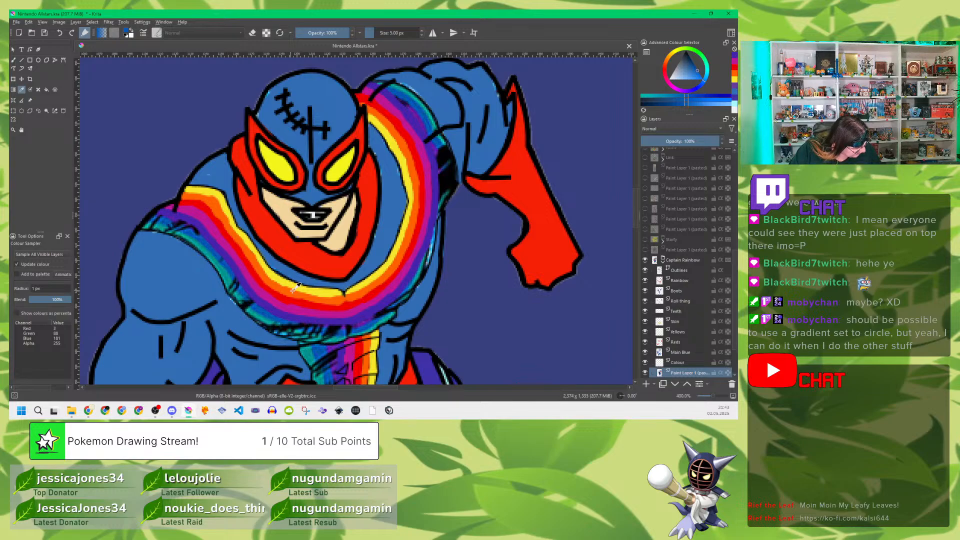
{"action": "key", "text": "b"}
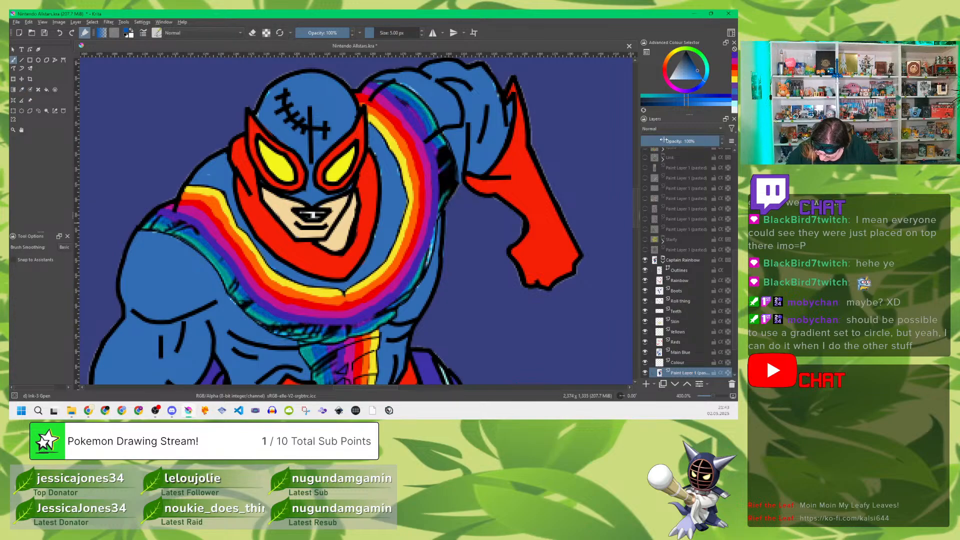
{"action": "left_click_drag", "start_coordinate": [663, 140], "coordinate": [670, 141]}
{"action": "left_click", "coordinate": [684, 282]}
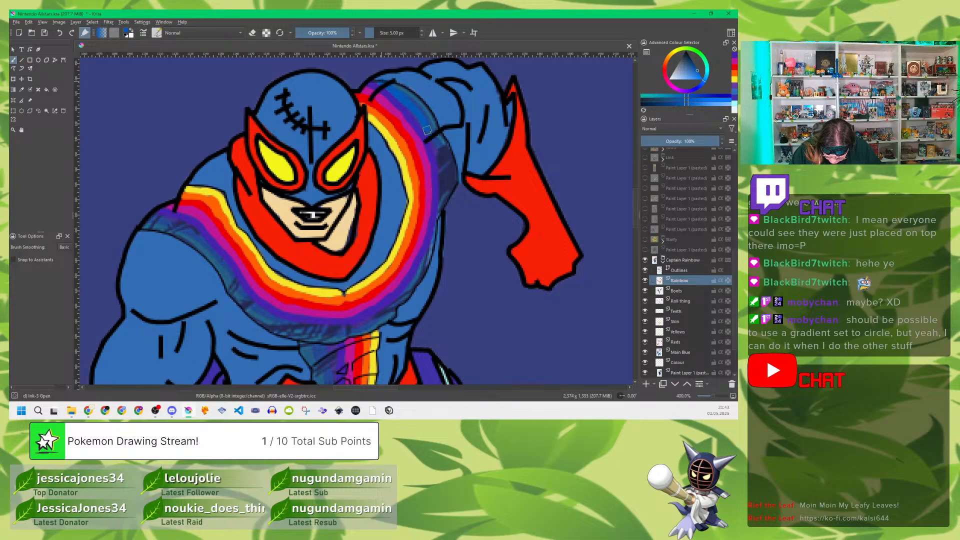
Step: Paint the dark blue stripe beside the violet one along both halves of the sash and down the abdomen strip
{"action": "mouse_move", "coordinate": [435, 149]}
{"action": "left_mouse_down"}
{"action": "mouse_move", "coordinate": [439, 214]}
{"action": "mouse_move", "coordinate": [409, 286]}
{"action": "mouse_move", "coordinate": [362, 324]}
{"action": "mouse_move", "coordinate": [304, 324]}
{"action": "left_mouse_up"}
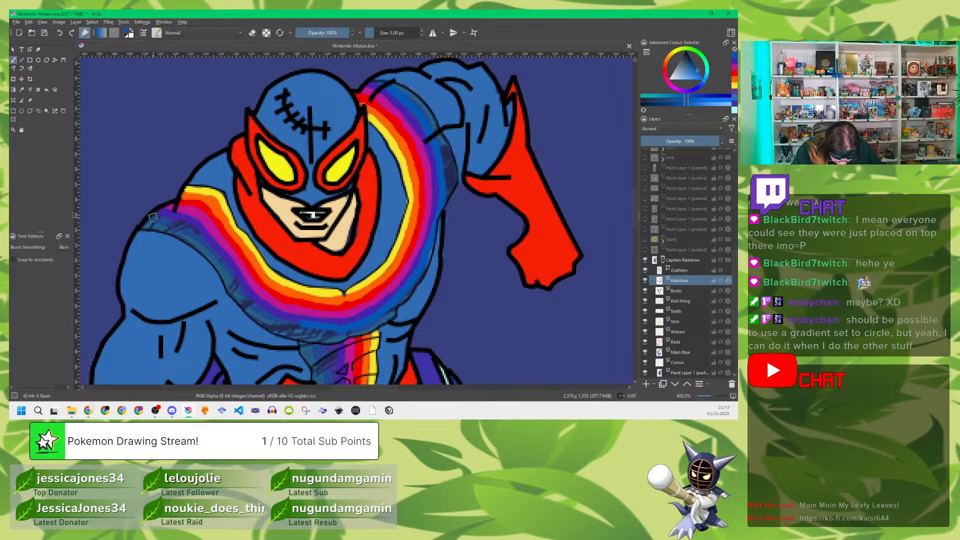
{"action": "mouse_move", "coordinate": [157, 217]}
{"action": "left_mouse_down"}
{"action": "mouse_move", "coordinate": [202, 236]}
{"action": "mouse_move", "coordinate": [260, 308]}
{"action": "mouse_move", "coordinate": [308, 327]}
{"action": "mouse_move", "coordinate": [287, 320]}
{"action": "left_mouse_up"}
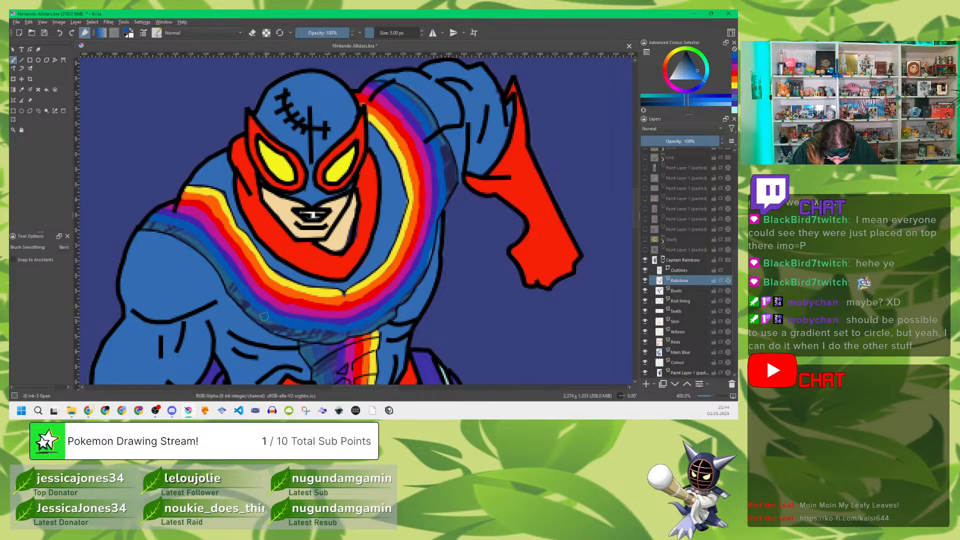
{"action": "left_click_drag", "start_coordinate": [435, 328], "coordinate": [448, 220]}
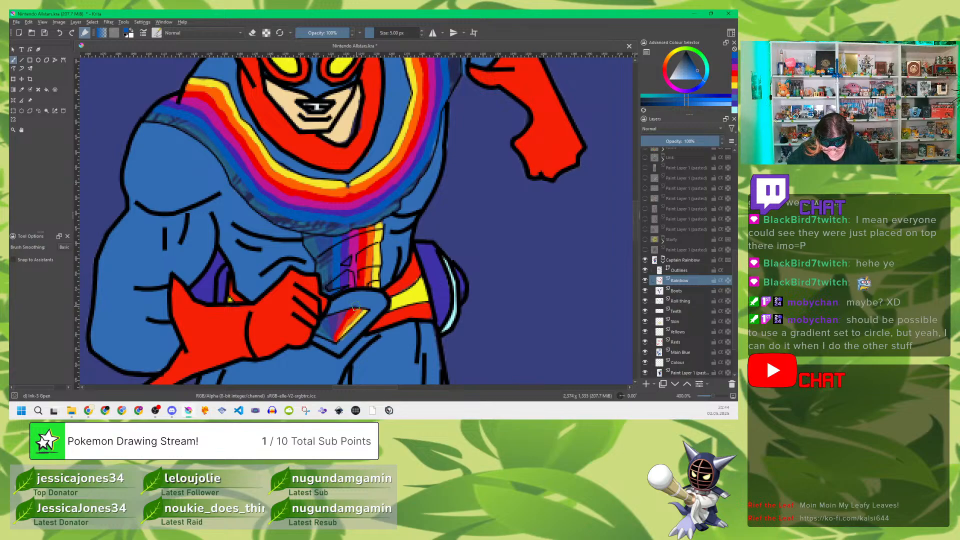
Step: Restore the reference layer to full opacity, sample the abdomen strip's teal, fade the reference again and reselect the Rainbow layer
{"action": "left_click", "coordinate": [683, 372]}
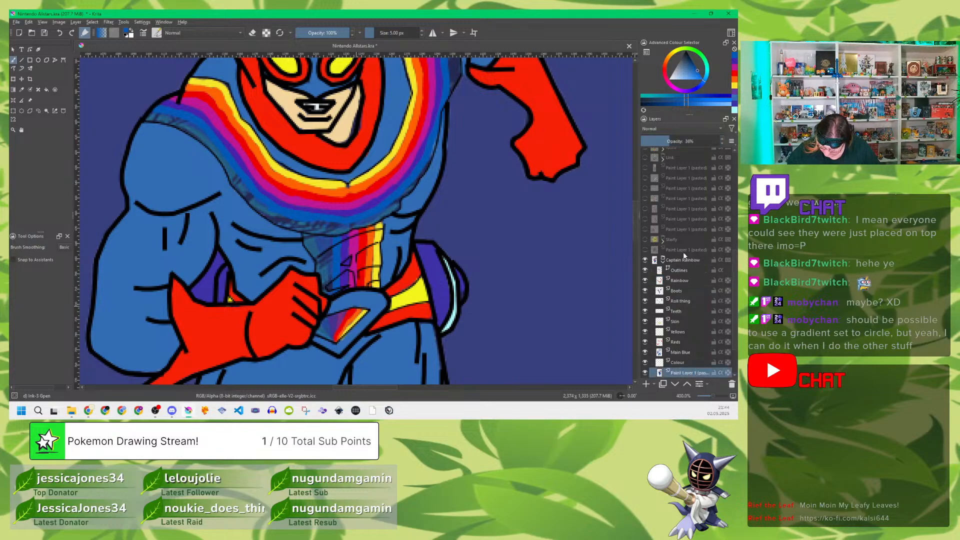
{"action": "left_click_drag", "start_coordinate": [669, 140], "coordinate": [723, 141]}
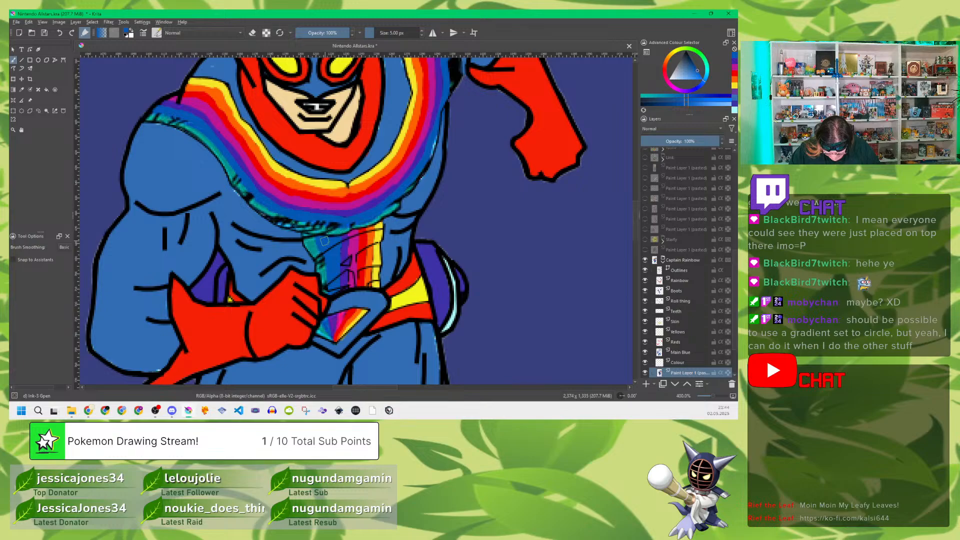
{"action": "key", "text": "p"}
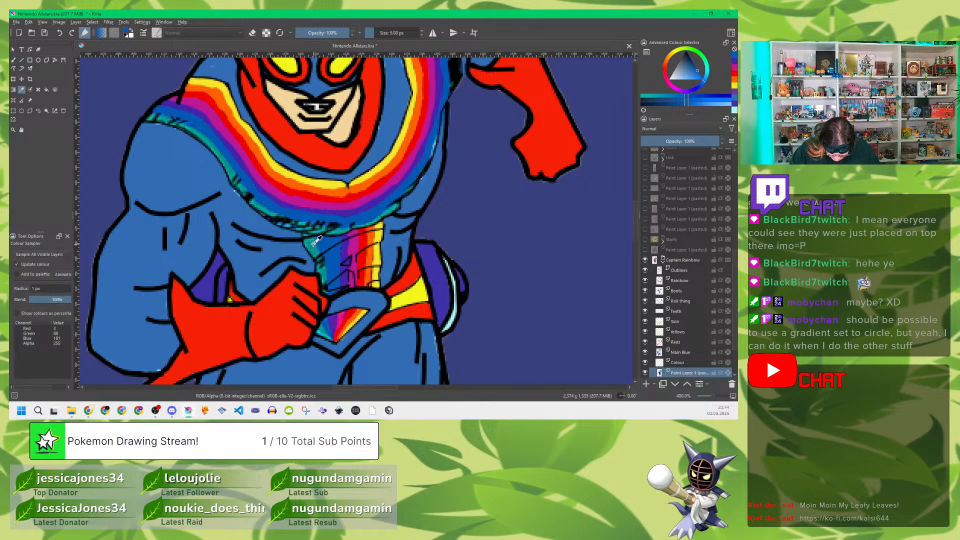
{"action": "left_click", "coordinate": [315, 243]}
{"action": "key", "text": "b"}
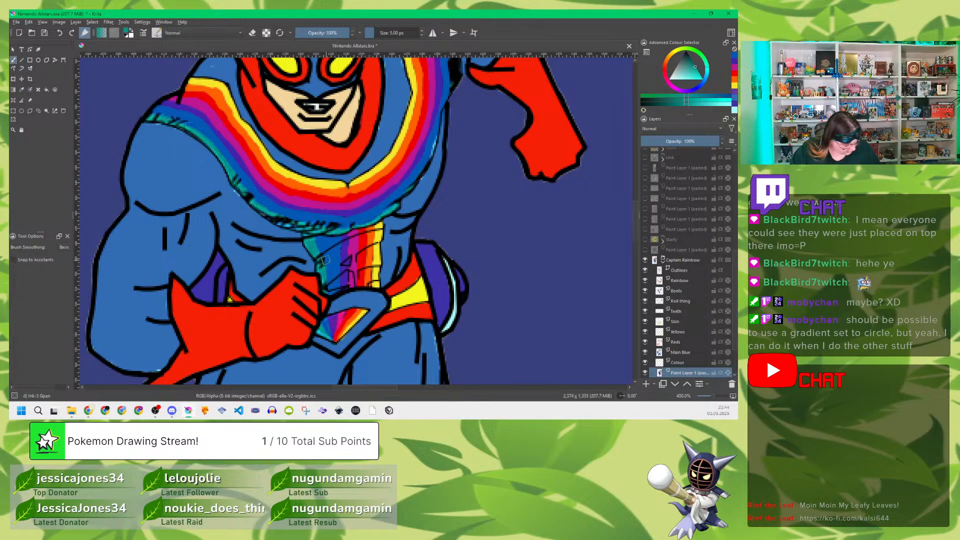
{"action": "left_click", "coordinate": [677, 143]}
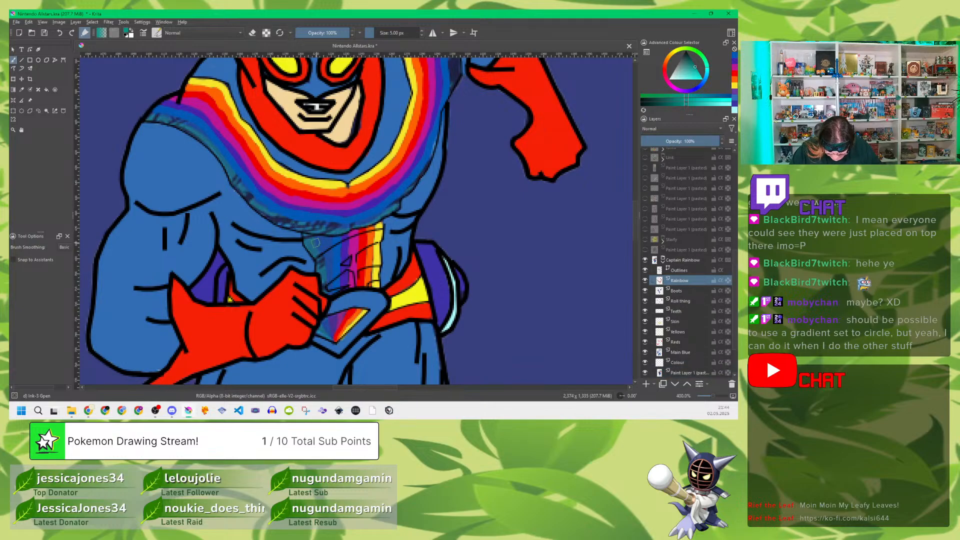
Step: Paint the teal stripe down the outer edge of the abdomen strip and along the outer edge of both sash halves
{"action": "mouse_move", "coordinate": [309, 242]}
{"action": "left_mouse_down"}
{"action": "mouse_move", "coordinate": [320, 272]}
{"action": "mouse_move", "coordinate": [324, 254]}
{"action": "mouse_move", "coordinate": [329, 297]}
{"action": "left_mouse_up"}
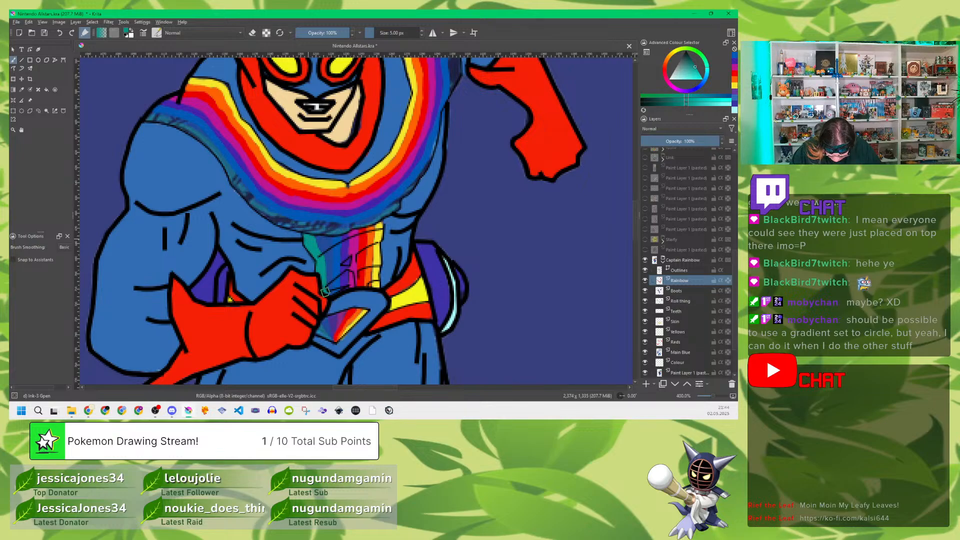
{"action": "scroll", "coordinate": [423, 103], "scroll_direction": "up", "scroll_amount": 4}
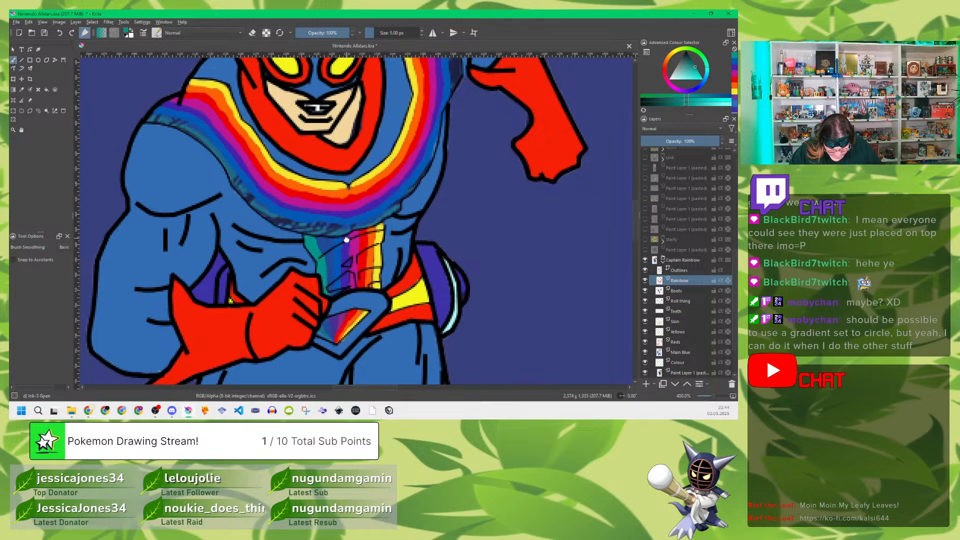
{"action": "mouse_move", "coordinate": [398, 69]}
{"action": "left_mouse_down"}
{"action": "mouse_move", "coordinate": [431, 100]}
{"action": "mouse_move", "coordinate": [430, 91]}
{"action": "mouse_move", "coordinate": [449, 162]}
{"action": "mouse_move", "coordinate": [454, 142]}
{"action": "mouse_move", "coordinate": [451, 178]}
{"action": "mouse_move", "coordinate": [457, 141]}
{"action": "mouse_move", "coordinate": [448, 186]}
{"action": "left_mouse_up"}
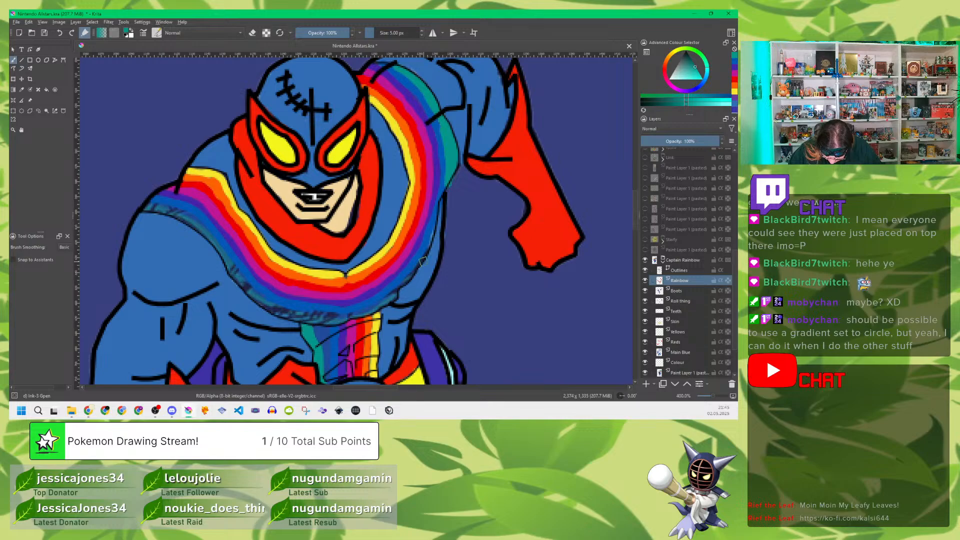
{"action": "mouse_move", "coordinate": [434, 228]}
{"action": "left_mouse_down"}
{"action": "mouse_move", "coordinate": [392, 297]}
{"action": "mouse_move", "coordinate": [369, 313]}
{"action": "mouse_move", "coordinate": [319, 321]}
{"action": "left_mouse_up"}
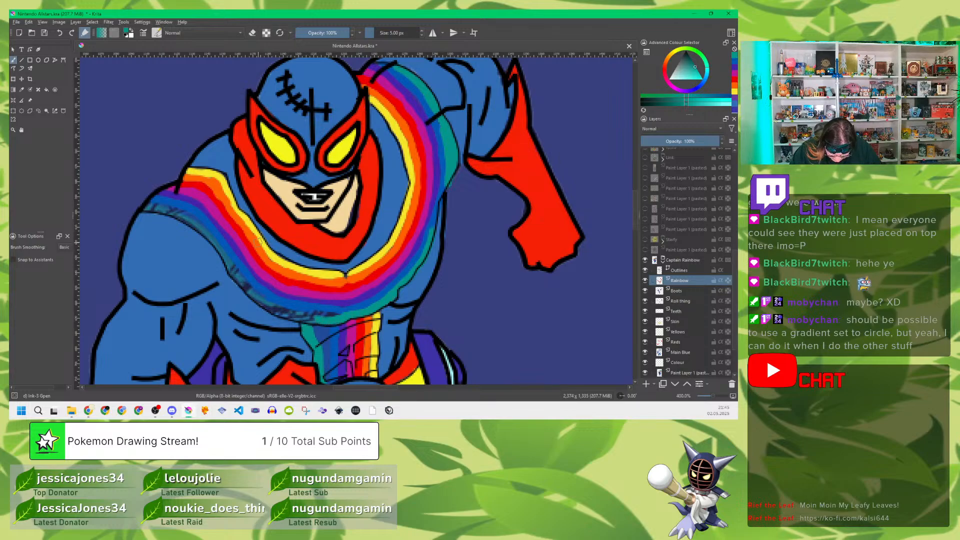
{"action": "mouse_move", "coordinate": [149, 206]}
{"action": "left_mouse_down"}
{"action": "mouse_move", "coordinate": [188, 213]}
{"action": "mouse_move", "coordinate": [200, 228]}
{"action": "mouse_move", "coordinate": [190, 212]}
{"action": "mouse_move", "coordinate": [179, 218]}
{"action": "mouse_move", "coordinate": [203, 227]}
{"action": "mouse_move", "coordinate": [162, 212]}
{"action": "mouse_move", "coordinate": [205, 232]}
{"action": "mouse_move", "coordinate": [197, 217]}
{"action": "mouse_move", "coordinate": [268, 308]}
{"action": "mouse_move", "coordinate": [257, 290]}
{"action": "mouse_move", "coordinate": [281, 315]}
{"action": "mouse_move", "coordinate": [269, 299]}
{"action": "mouse_move", "coordinate": [326, 323]}
{"action": "mouse_move", "coordinate": [305, 312]}
{"action": "mouse_move", "coordinate": [304, 320]}
{"action": "mouse_move", "coordinate": [328, 318]}
{"action": "mouse_move", "coordinate": [289, 310]}
{"action": "mouse_move", "coordinate": [339, 315]}
{"action": "left_mouse_up"}
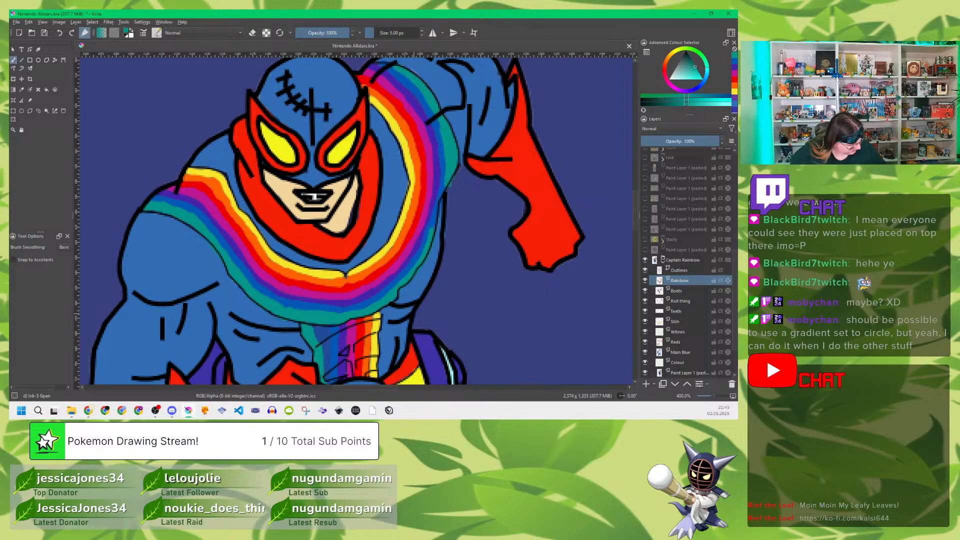
Step: Save the drawing and hide the reference layer inside the Captain Rainbow group
{"action": "left_click", "coordinate": [435, 335]}
{"action": "key", "text": "ctrl+s"}
{"action": "scroll", "coordinate": [681, 334], "scroll_direction": "down", "scroll_amount": 1}
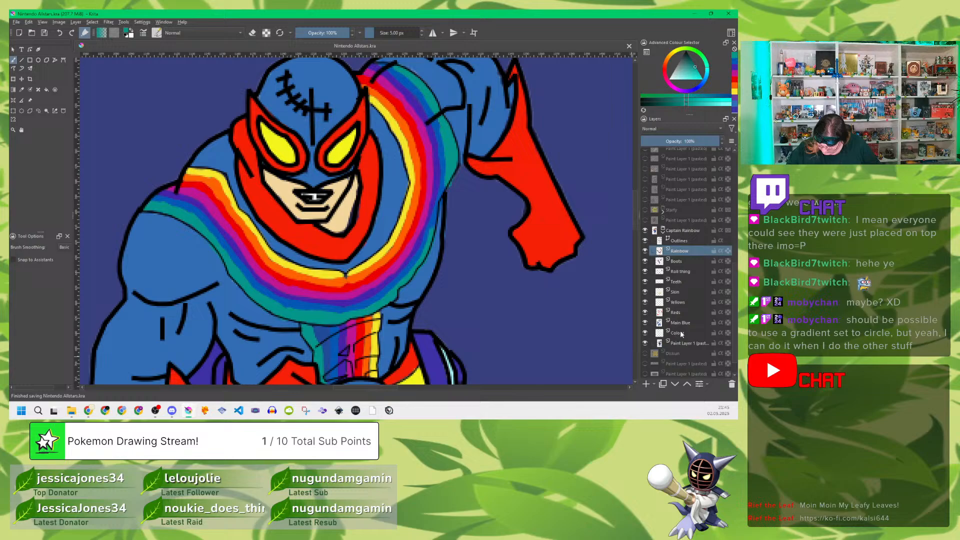
{"action": "left_click", "coordinate": [645, 343]}
{"action": "scroll", "coordinate": [407, 234], "scroll_direction": "down", "scroll_amount": 1}
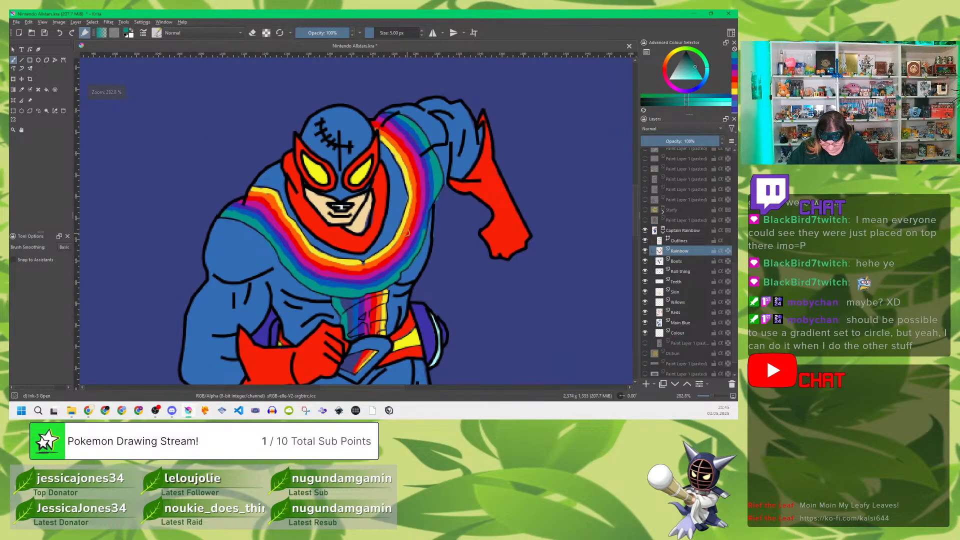
{"action": "scroll", "coordinate": [407, 233], "scroll_direction": "down", "scroll_amount": 3}
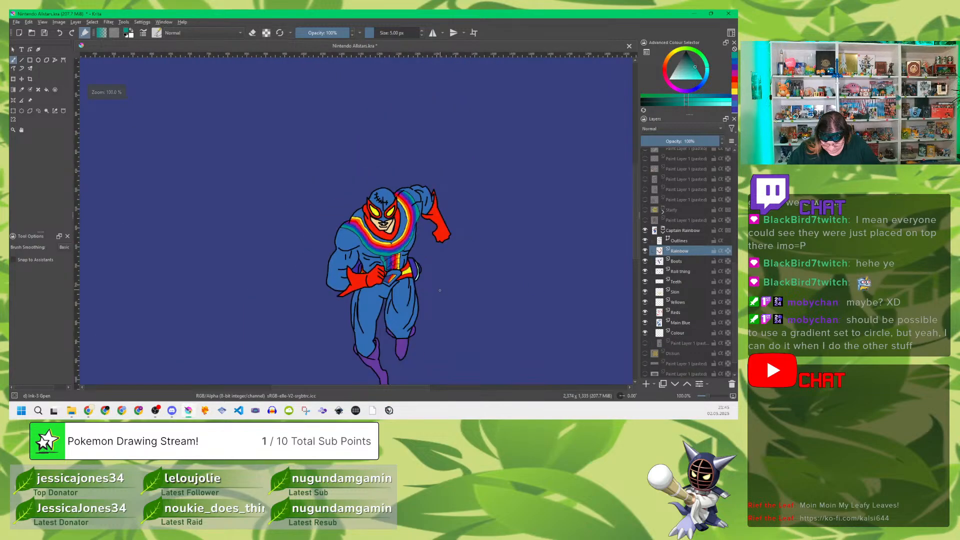
{"action": "scroll", "coordinate": [439, 290], "scroll_direction": "down", "scroll_amount": 1}
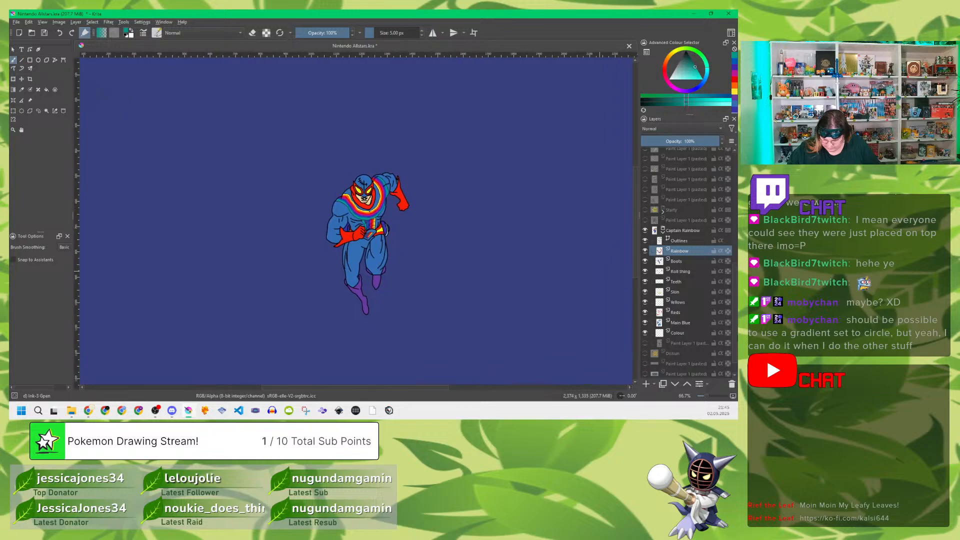
{"action": "scroll", "coordinate": [674, 329], "scroll_direction": "down", "scroll_amount": 1}
Step: Preview Captain Rainbow against the Nintendo Switch 2 logo layer, hide that layer again, and collapse and hide the Captain Rainbow group
{"action": "left_click", "coordinate": [645, 353]}
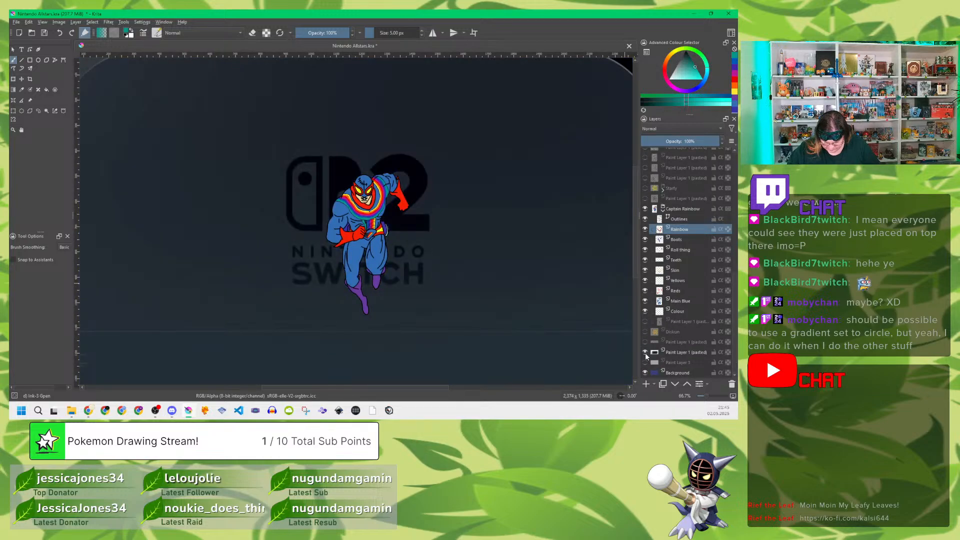
{"action": "left_click", "coordinate": [645, 352]}
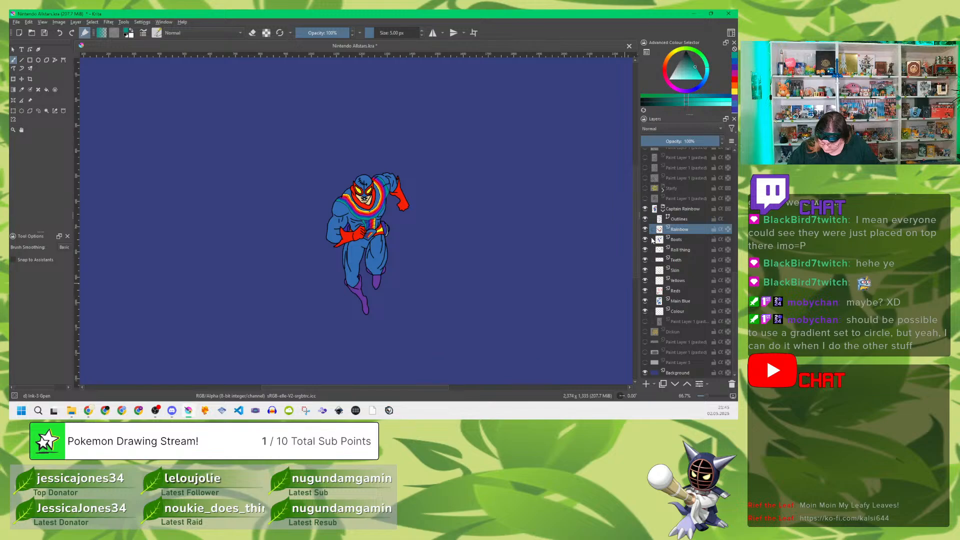
{"action": "left_click", "coordinate": [662, 209]}
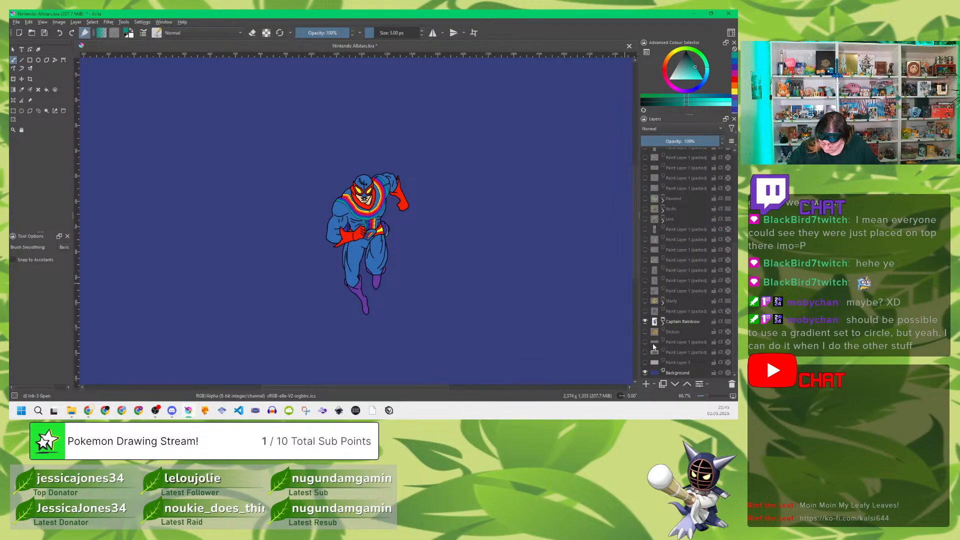
{"action": "left_click", "coordinate": [645, 321]}
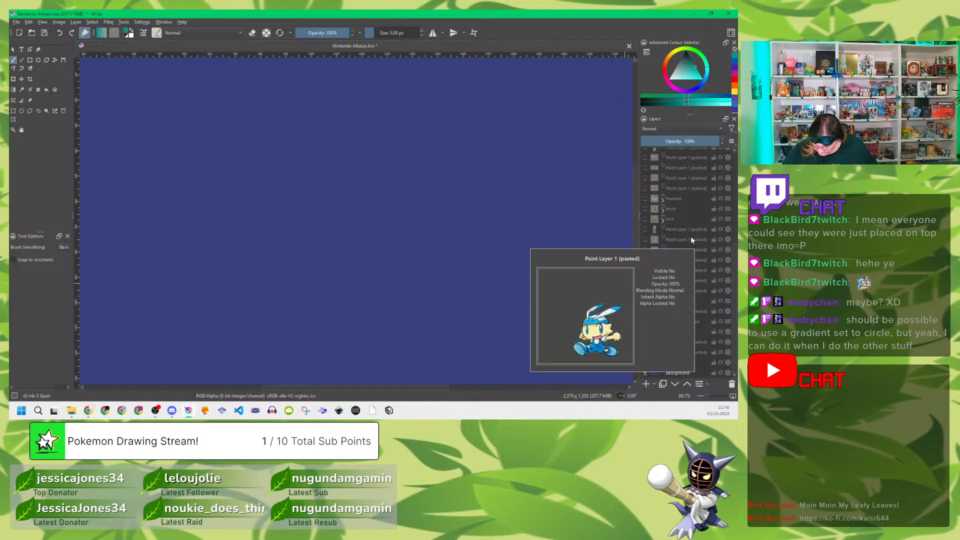
Step: Select and show the pasted reference layer of the running blue character with long ears, framing it closely
{"action": "left_click", "coordinate": [691, 240]}
{"action": "left_click", "coordinate": [645, 239]}
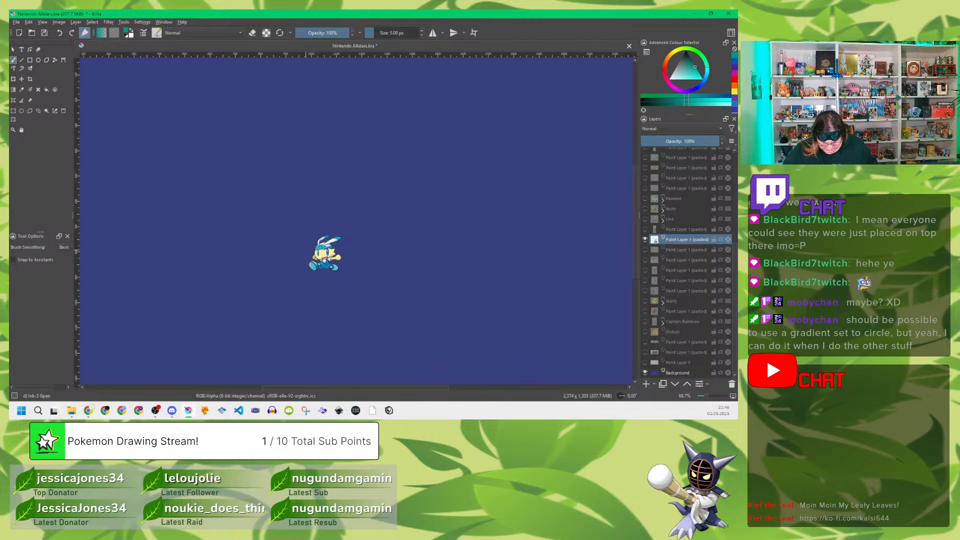
{"action": "scroll", "coordinate": [336, 253], "scroll_direction": "up", "scroll_amount": 5}
{"action": "left_click_drag", "start_coordinate": [275, 255], "coordinate": [373, 240]}
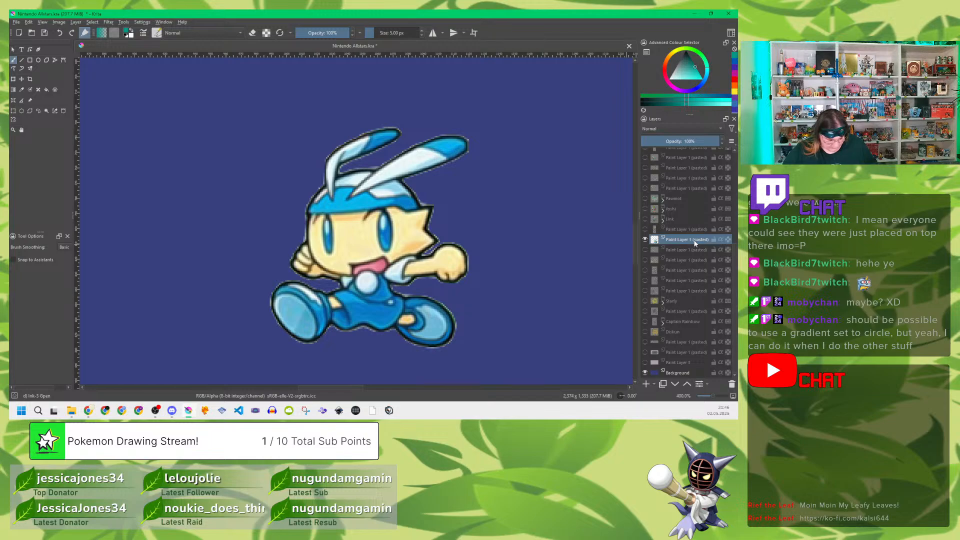
Step: Put the blue character's reference layer into its own group and name the group Demille
{"action": "key", "text": "ctrl+g"}
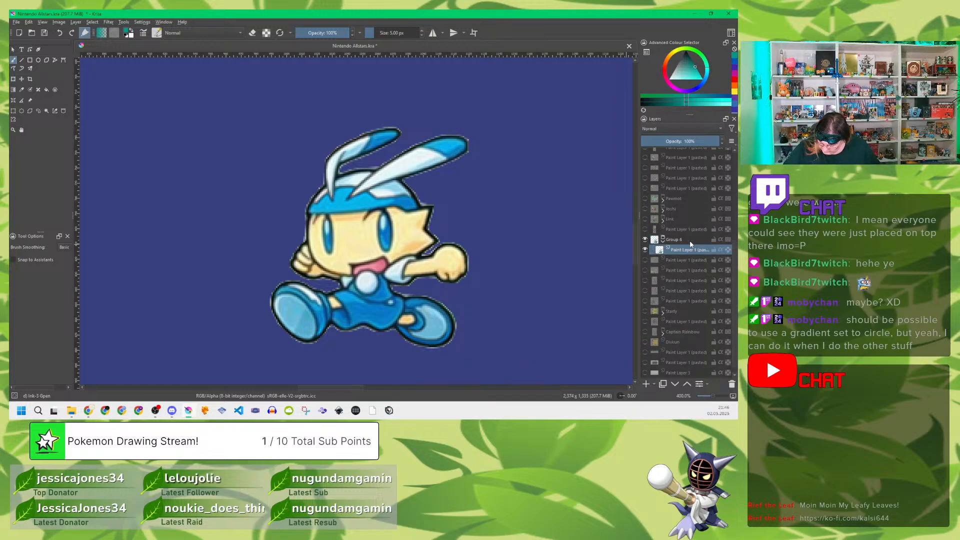
{"action": "left_click", "coordinate": [689, 240]}
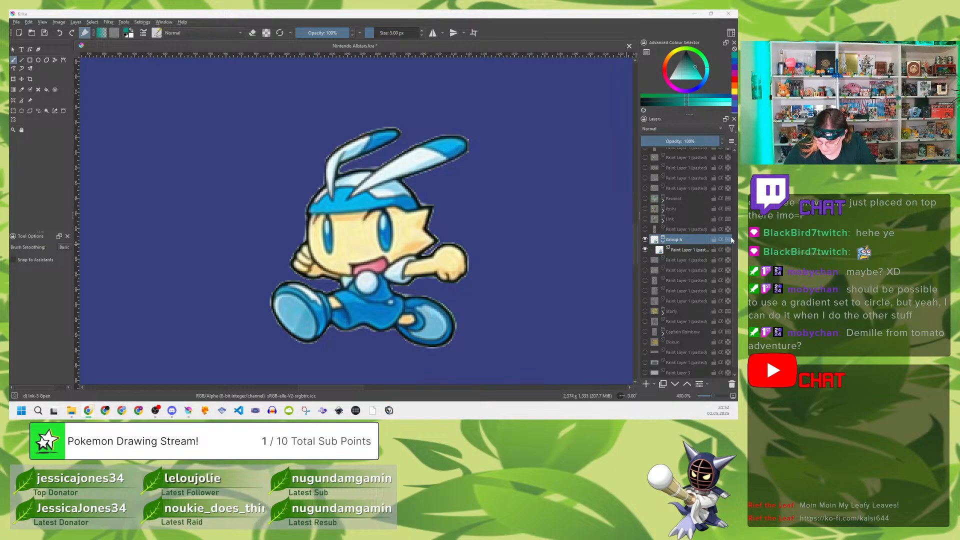
{"action": "double_click", "coordinate": [683, 238]}
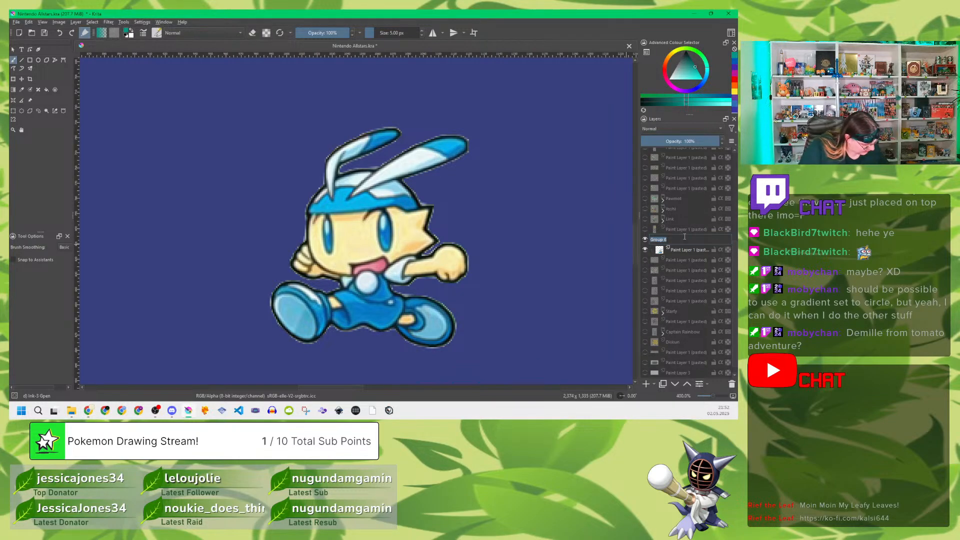
{"action": "type", "text": "Demille"}
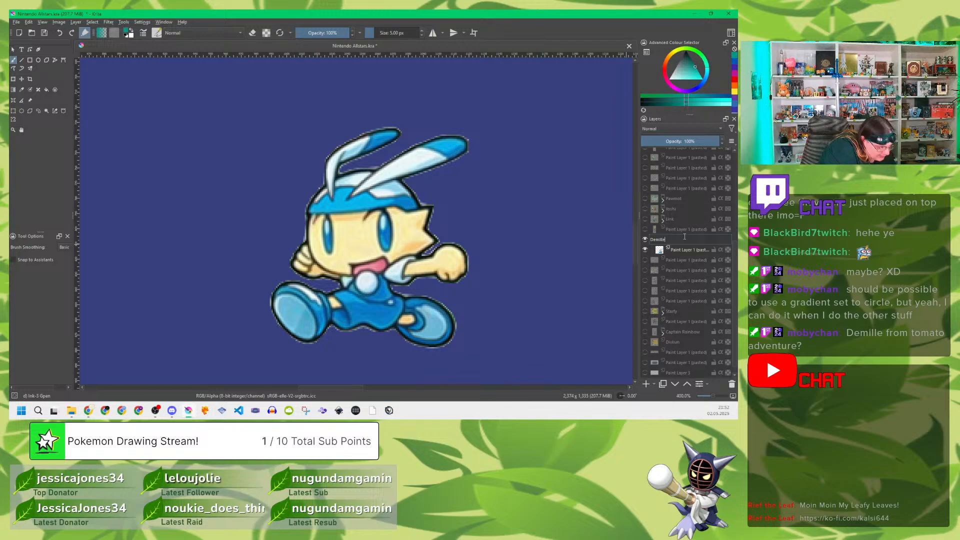
{"action": "key", "text": "Return"}
Step: Add a paint layer named Colour above the reference layer in the Demille group
{"action": "left_click", "coordinate": [687, 250]}
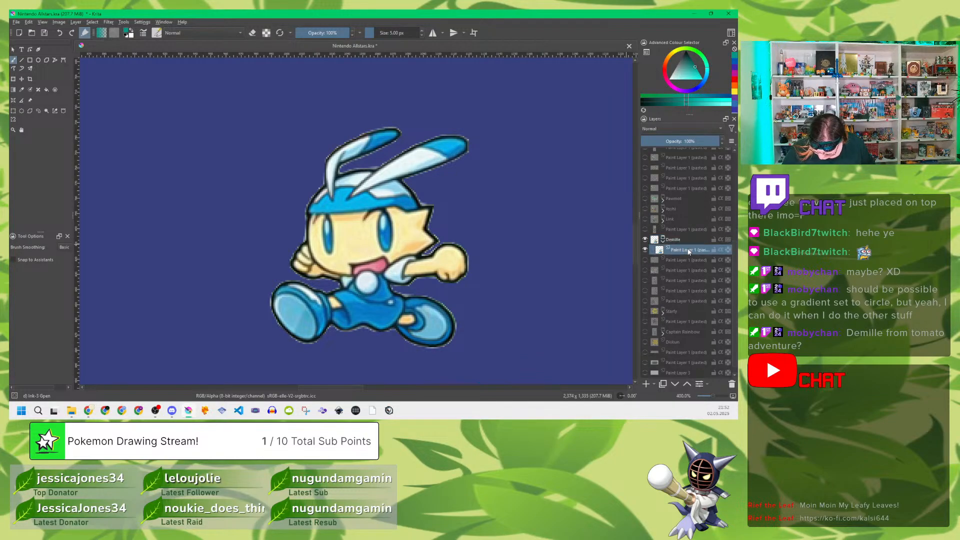
{"action": "key", "text": "Insert"}
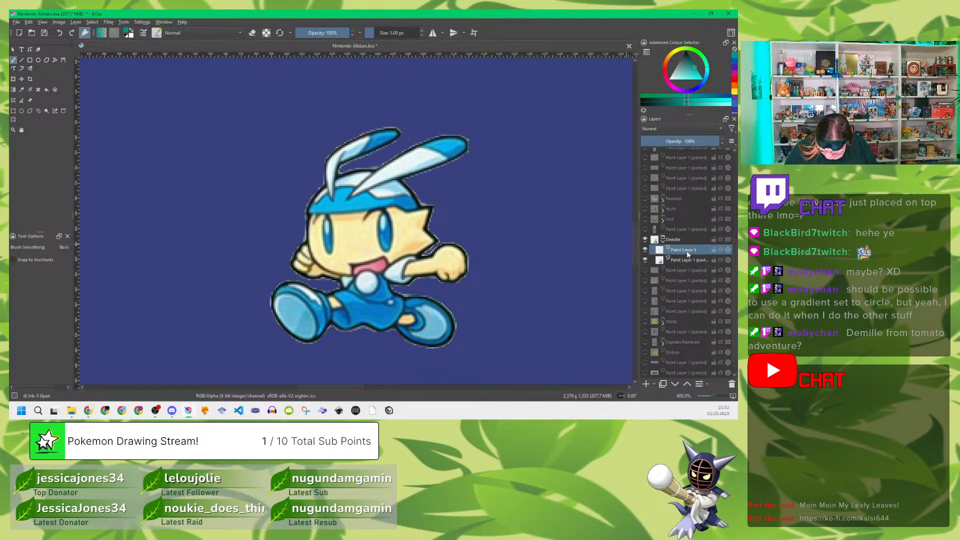
{"action": "double_click", "coordinate": [686, 250]}
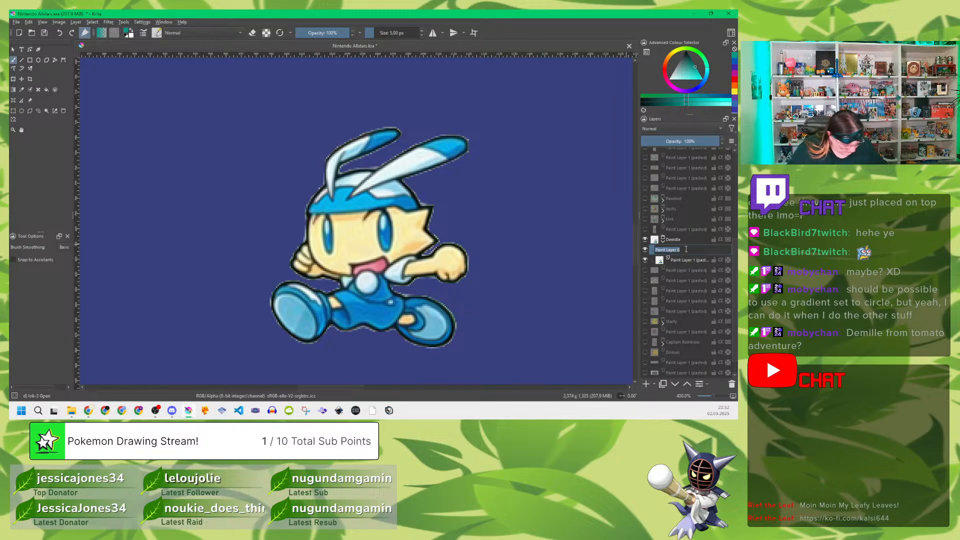
{"action": "type", "text": "Colour"}
{"action": "key", "text": "Return"}
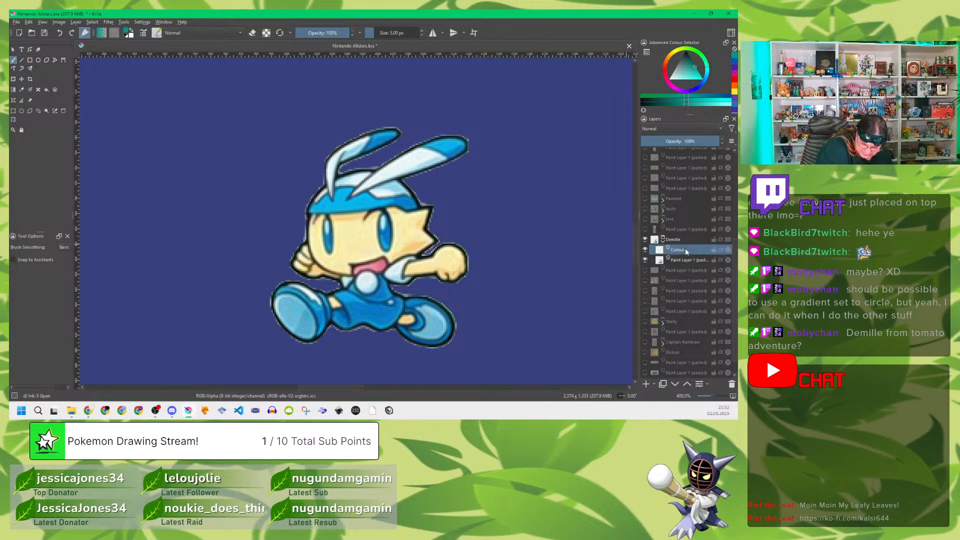
Step: Add a paint layer named Outlines above the Colour layer in the Demille group
{"action": "key", "text": "Insert"}
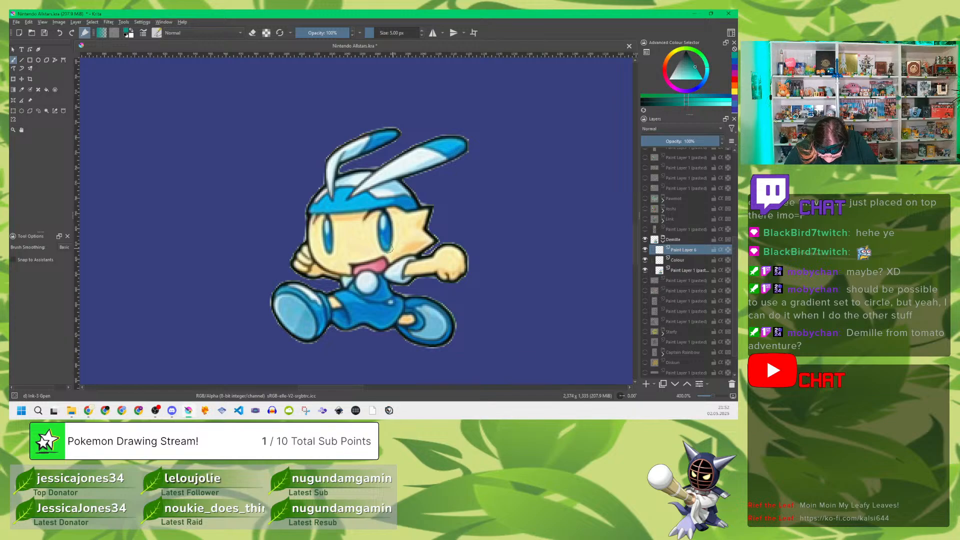
{"action": "scroll", "coordinate": [389, 250], "scroll_direction": "down", "scroll_amount": 1}
{"action": "scroll", "coordinate": [393, 238], "scroll_direction": "up", "scroll_amount": 2}
{"action": "left_click_drag", "start_coordinate": [392, 249], "coordinate": [391, 224]}
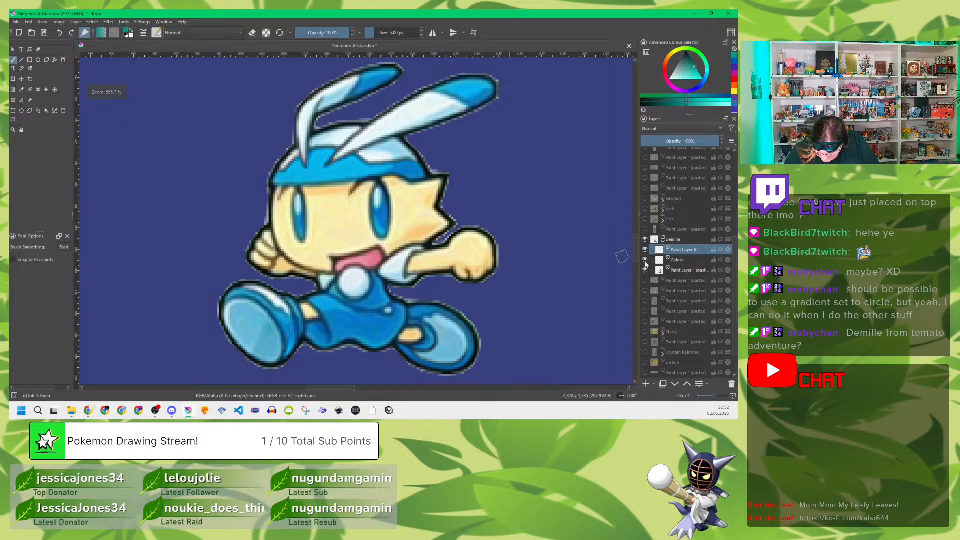
{"action": "double_click", "coordinate": [687, 250]}
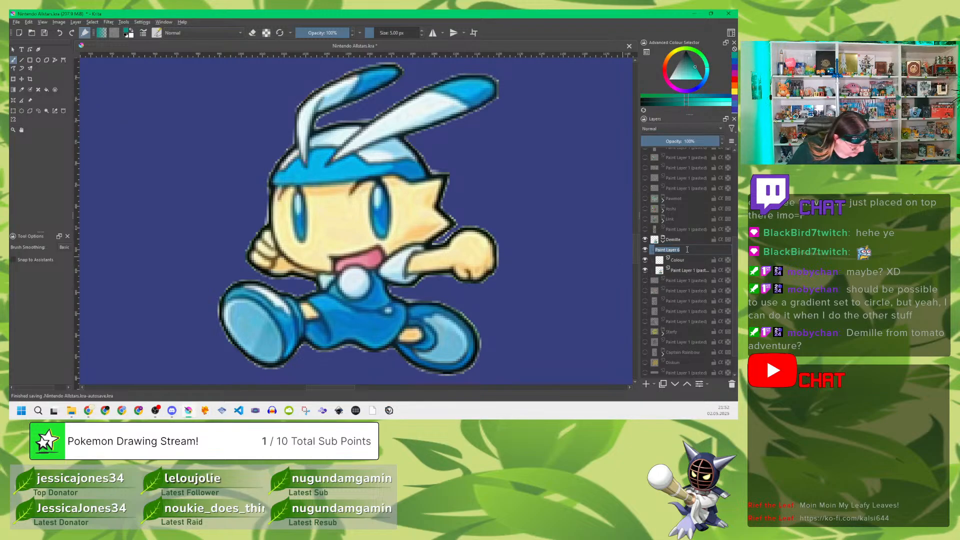
{"action": "type", "text": "cl"}
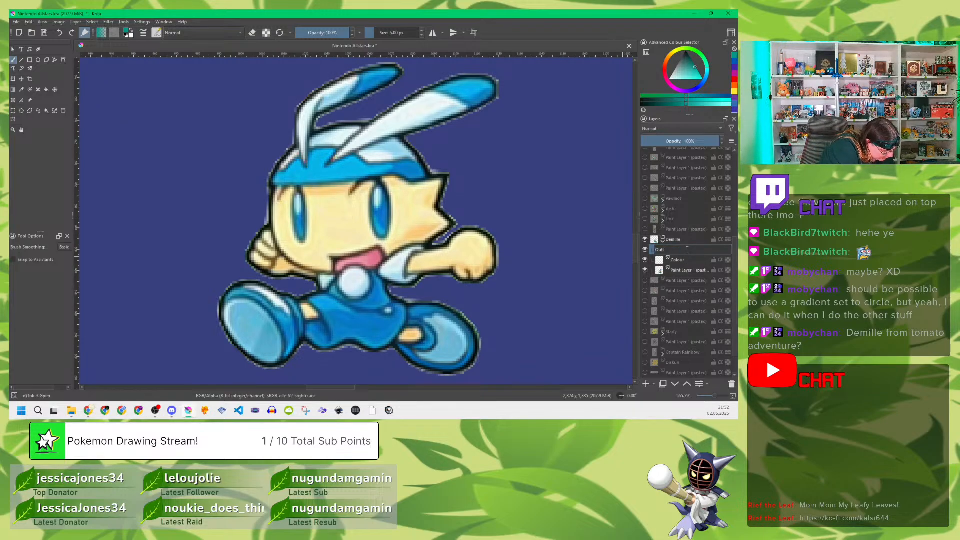
{"action": "type", "text": "tline"}
{"action": "key", "text": "Return"}
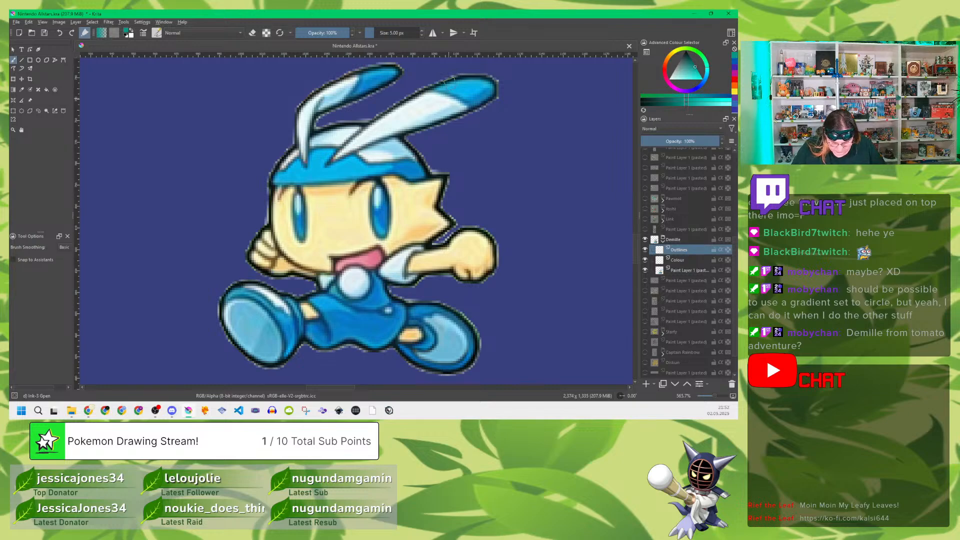
Step: Set the brush to black at 3 px and trace the outlines of Demille's two long ears and cap
{"action": "left_click", "coordinate": [125, 36]}
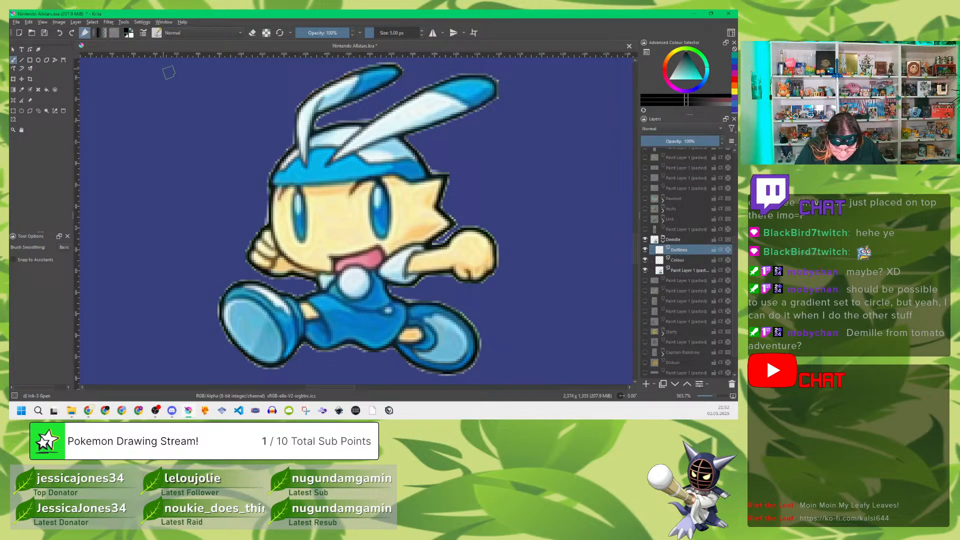
{"action": "left_click", "coordinate": [421, 35]}
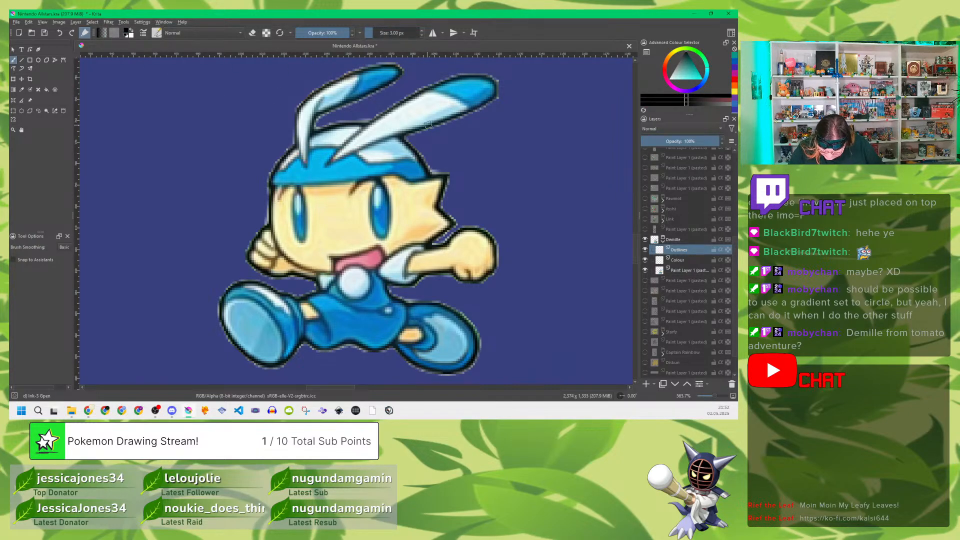
{"action": "mouse_move", "coordinate": [426, 124]}
{"action": "left_mouse_down"}
{"action": "mouse_move", "coordinate": [472, 109]}
{"action": "mouse_move", "coordinate": [498, 83]}
{"action": "left_mouse_up"}
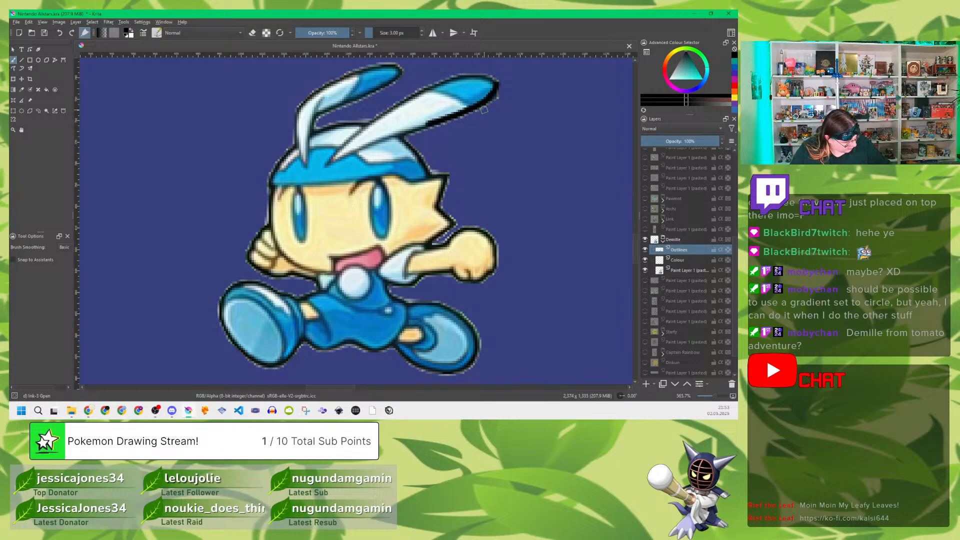
{"action": "key", "text": "ctrl+z"}
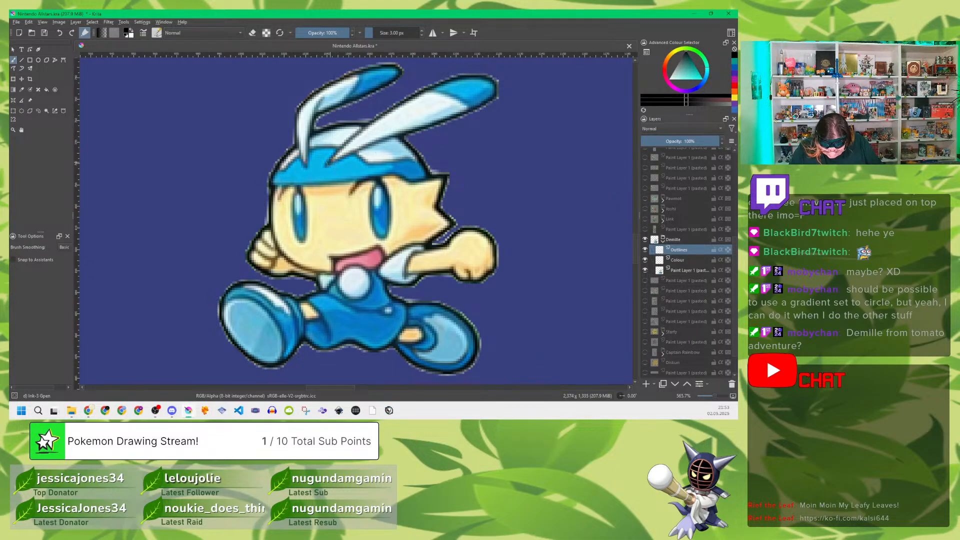
{"action": "mouse_move", "coordinate": [327, 165]}
{"action": "left_mouse_down"}
{"action": "mouse_move", "coordinate": [478, 107]}
{"action": "mouse_move", "coordinate": [497, 86]}
{"action": "mouse_move", "coordinate": [485, 75]}
{"action": "mouse_move", "coordinate": [445, 79]}
{"action": "mouse_move", "coordinate": [369, 123]}
{"action": "mouse_move", "coordinate": [325, 165]}
{"action": "left_mouse_up"}
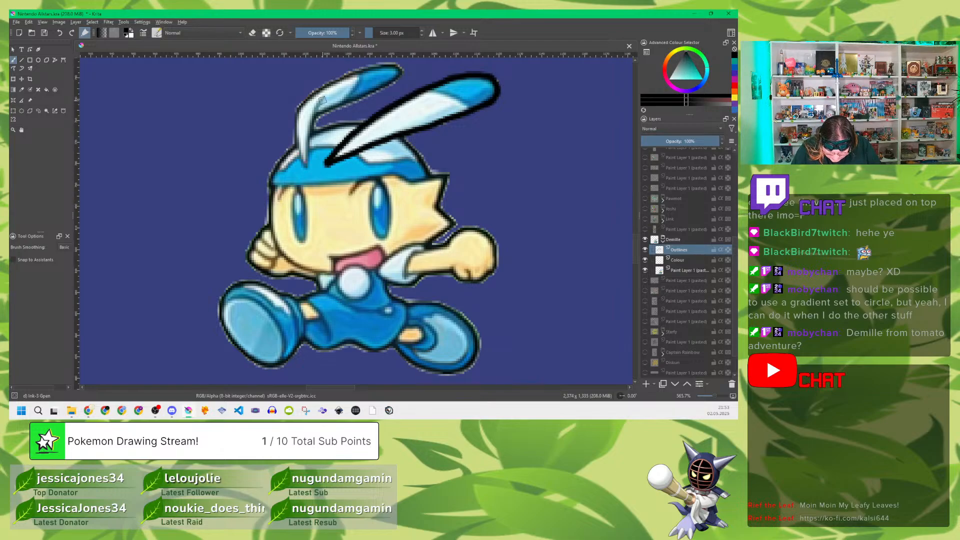
{"action": "mouse_move", "coordinate": [323, 100]}
{"action": "left_mouse_down"}
{"action": "mouse_move", "coordinate": [304, 162]}
{"action": "mouse_move", "coordinate": [297, 105]}
{"action": "mouse_move", "coordinate": [335, 80]}
{"action": "mouse_move", "coordinate": [399, 65]}
{"action": "mouse_move", "coordinate": [401, 78]}
{"action": "mouse_move", "coordinate": [319, 110]}
{"action": "left_mouse_up"}
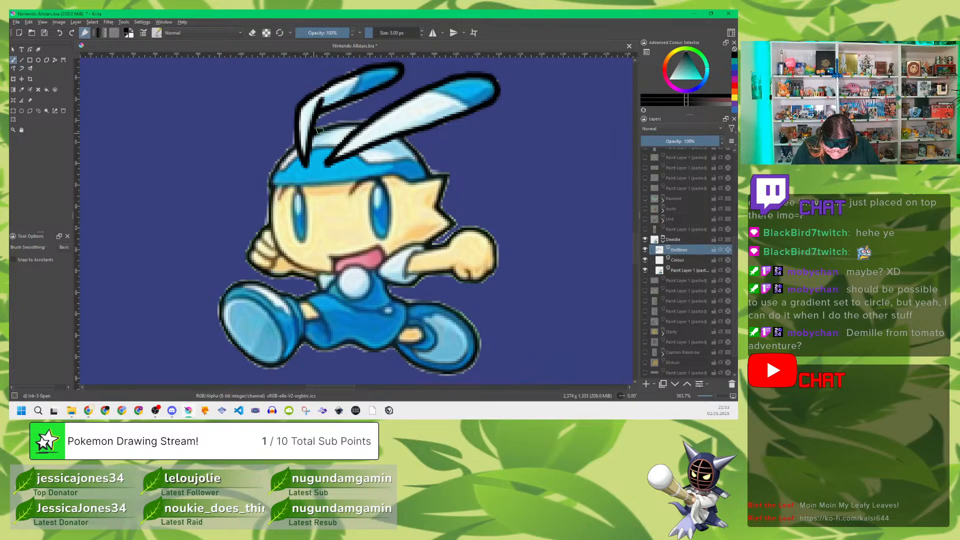
{"action": "mouse_move", "coordinate": [320, 129]}
{"action": "left_mouse_down"}
{"action": "mouse_move", "coordinate": [359, 120]}
{"action": "mouse_move", "coordinate": [411, 138]}
{"action": "mouse_move", "coordinate": [401, 137]}
{"action": "mouse_move", "coordinate": [430, 177]}
{"action": "mouse_move", "coordinate": [270, 185]}
{"action": "mouse_move", "coordinate": [300, 145]}
{"action": "left_mouse_up"}
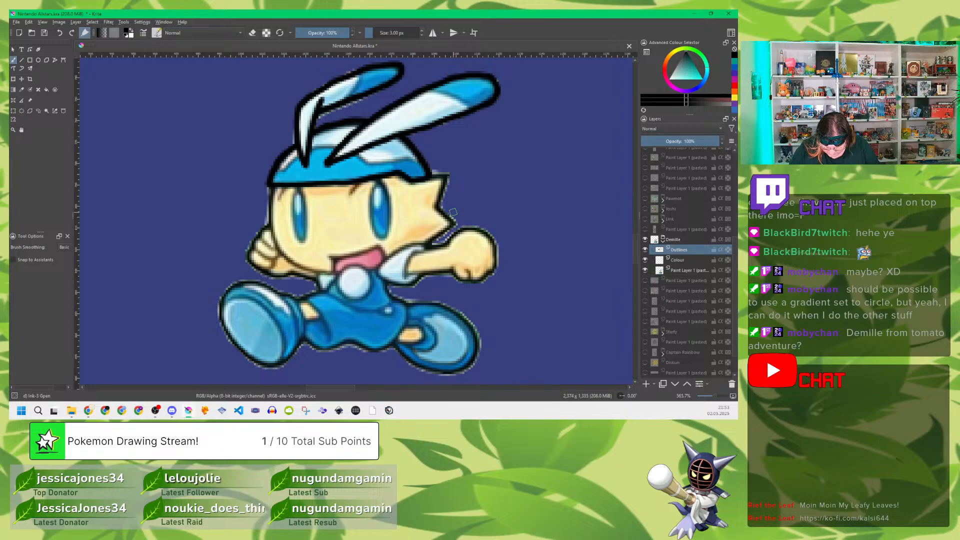
Step: Trace the spiky side of the head, the white sleeve, outstretched arm and fist, the face edge, mouth and round chest ball
{"action": "mouse_move", "coordinate": [431, 176]}
{"action": "left_mouse_down"}
{"action": "mouse_move", "coordinate": [444, 177]}
{"action": "mouse_move", "coordinate": [435, 210]}
{"action": "mouse_move", "coordinate": [451, 223]}
{"action": "mouse_move", "coordinate": [379, 270]}
{"action": "mouse_move", "coordinate": [411, 284]}
{"action": "mouse_move", "coordinate": [422, 276]}
{"action": "mouse_move", "coordinate": [404, 265]}
{"action": "mouse_move", "coordinate": [439, 249]}
{"action": "left_mouse_up"}
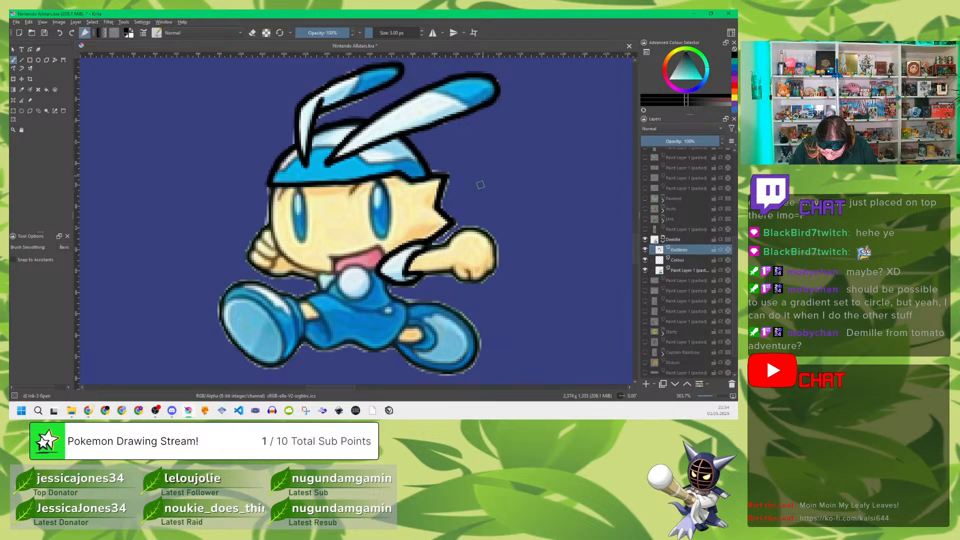
{"action": "mouse_move", "coordinate": [444, 245]}
{"action": "left_mouse_down"}
{"action": "mouse_move", "coordinate": [484, 233]}
{"action": "mouse_move", "coordinate": [492, 270]}
{"action": "mouse_move", "coordinate": [469, 282]}
{"action": "mouse_move", "coordinate": [454, 270]}
{"action": "mouse_move", "coordinate": [420, 275]}
{"action": "left_mouse_up"}
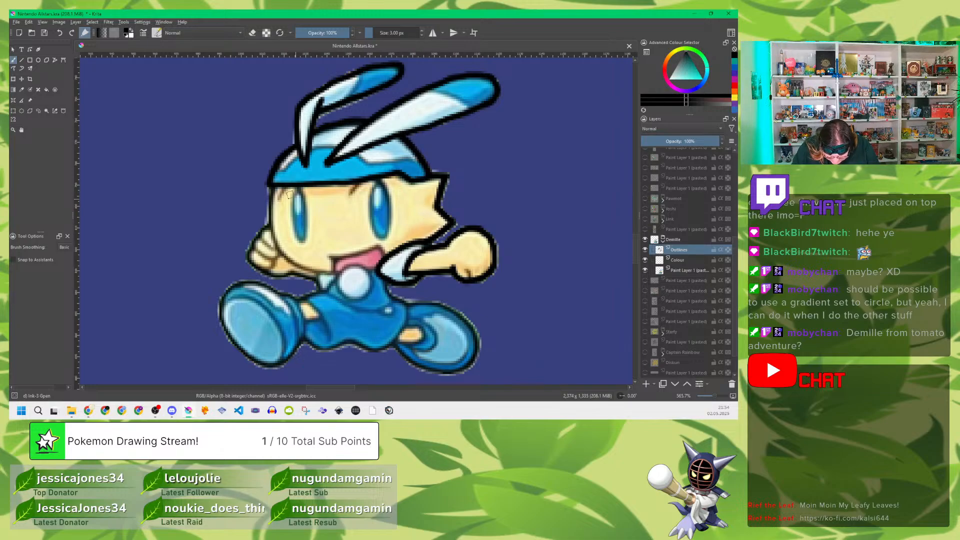
{"action": "mouse_move", "coordinate": [270, 186]}
{"action": "left_mouse_down"}
{"action": "mouse_move", "coordinate": [281, 254]}
{"action": "mouse_move", "coordinate": [322, 274]}
{"action": "mouse_move", "coordinate": [358, 267]}
{"action": "mouse_move", "coordinate": [371, 286]}
{"action": "mouse_move", "coordinate": [351, 301]}
{"action": "mouse_move", "coordinate": [335, 282]}
{"action": "mouse_move", "coordinate": [345, 270]}
{"action": "mouse_move", "coordinate": [327, 256]}
{"action": "mouse_move", "coordinate": [380, 246]}
{"action": "mouse_move", "coordinate": [384, 263]}
{"action": "mouse_move", "coordinate": [370, 268]}
{"action": "left_mouse_up"}
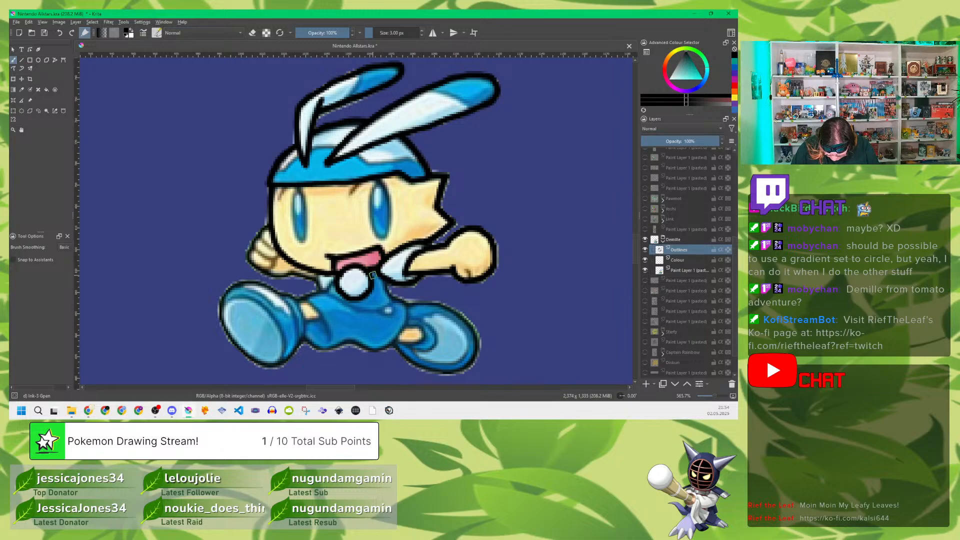
Step: Trace the outlines of Demille's blue outfit, the raised hand beside the face and the large front shoe
{"action": "left_click_drag", "start_coordinate": [388, 280], "coordinate": [408, 303]}
{"action": "mouse_move", "coordinate": [405, 320]}
{"action": "left_mouse_down"}
{"action": "mouse_move", "coordinate": [372, 350]}
{"action": "mouse_move", "coordinate": [349, 339]}
{"action": "mouse_move", "coordinate": [306, 339]}
{"action": "left_mouse_up"}
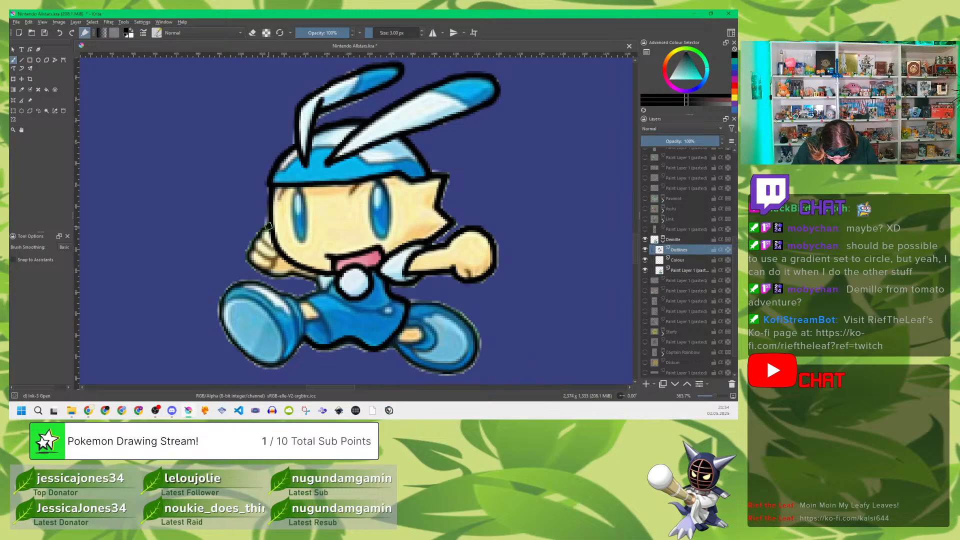
{"action": "mouse_move", "coordinate": [270, 227]}
{"action": "left_mouse_down"}
{"action": "mouse_move", "coordinate": [252, 267]}
{"action": "mouse_move", "coordinate": [279, 278]}
{"action": "mouse_move", "coordinate": [321, 271]}
{"action": "mouse_move", "coordinate": [302, 277]}
{"action": "mouse_move", "coordinate": [318, 276]}
{"action": "mouse_move", "coordinate": [320, 290]}
{"action": "mouse_move", "coordinate": [298, 300]}
{"action": "mouse_move", "coordinate": [254, 280]}
{"action": "mouse_move", "coordinate": [233, 283]}
{"action": "mouse_move", "coordinate": [219, 312]}
{"action": "mouse_move", "coordinate": [229, 339]}
{"action": "mouse_move", "coordinate": [263, 366]}
{"action": "mouse_move", "coordinate": [304, 341]}
{"action": "mouse_move", "coordinate": [318, 353]}
{"action": "mouse_move", "coordinate": [344, 343]}
{"action": "left_mouse_up"}
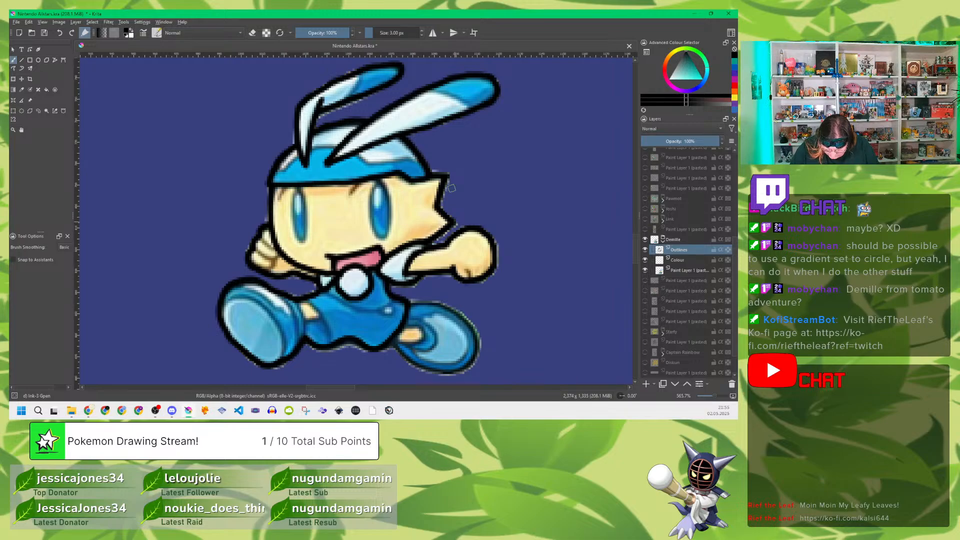
Step: Set the brush to 2 px and trace the finger lines of the raised hand and the fine facial details around the eyes
{"action": "left_click", "coordinate": [421, 35]}
{"action": "left_click", "coordinate": [421, 35]}
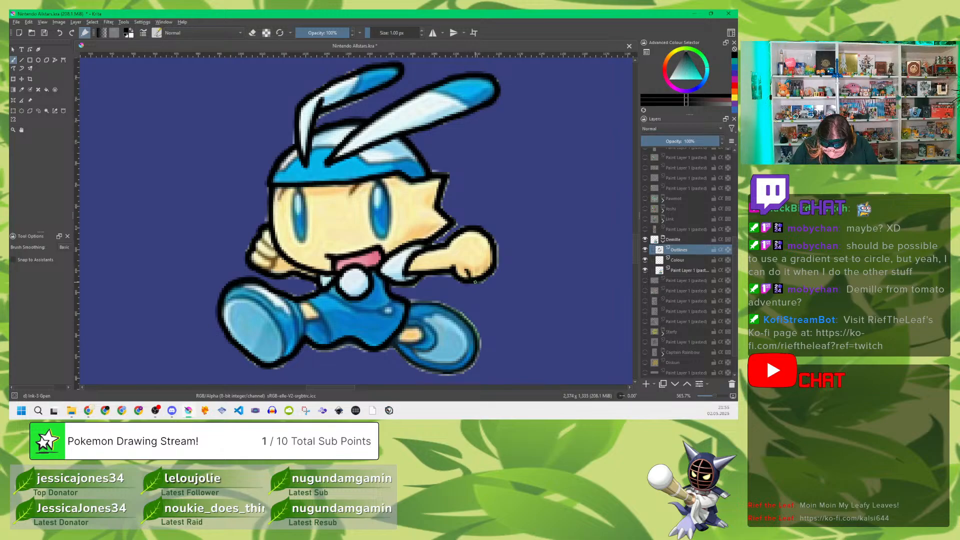
{"action": "left_click", "coordinate": [422, 31]}
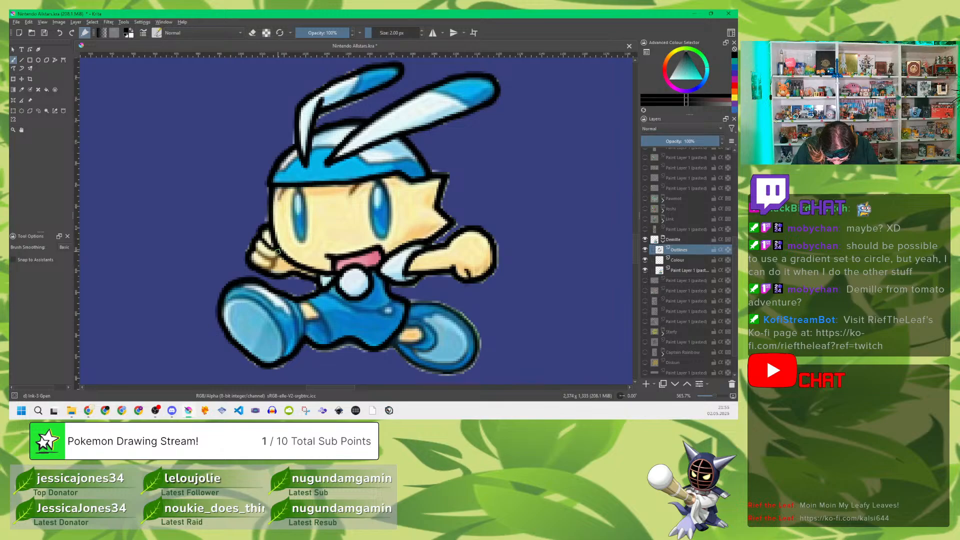
{"action": "left_click_drag", "start_coordinate": [270, 257], "coordinate": [257, 250]}
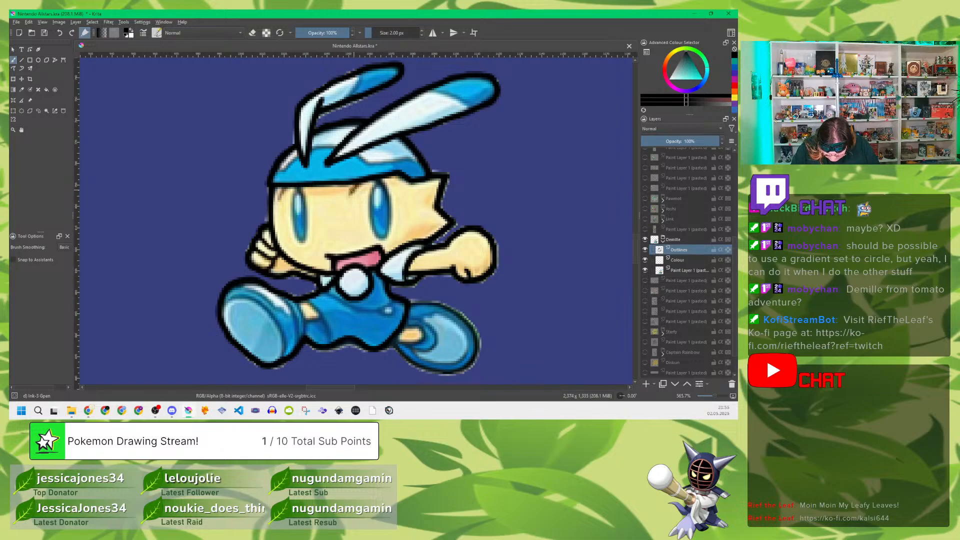
{"action": "left_click_drag", "start_coordinate": [352, 190], "coordinate": [366, 181]}
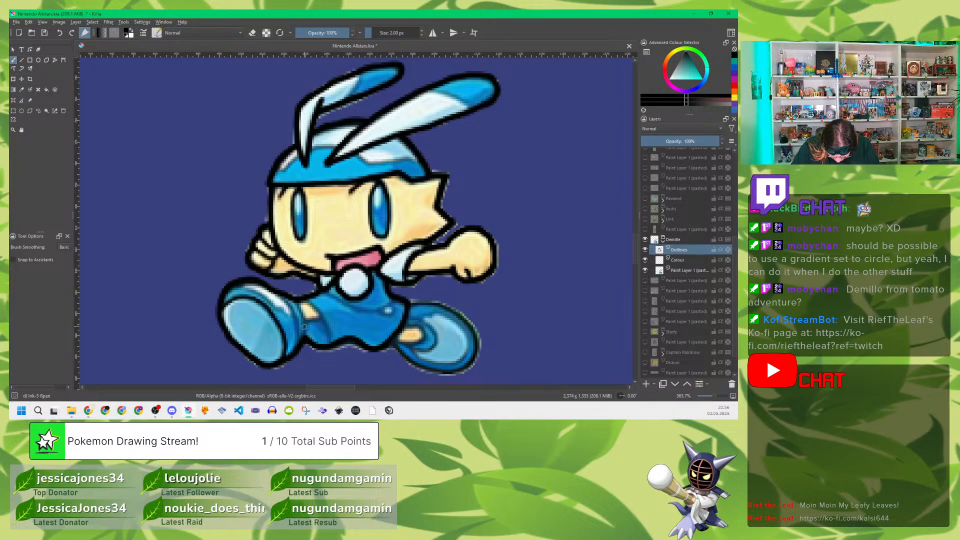
Step: Trace the inner lines of the front shoe, the front leg, and the button and curved seam on the blue outfit
{"action": "left_click_drag", "start_coordinate": [244, 286], "coordinate": [278, 308]}
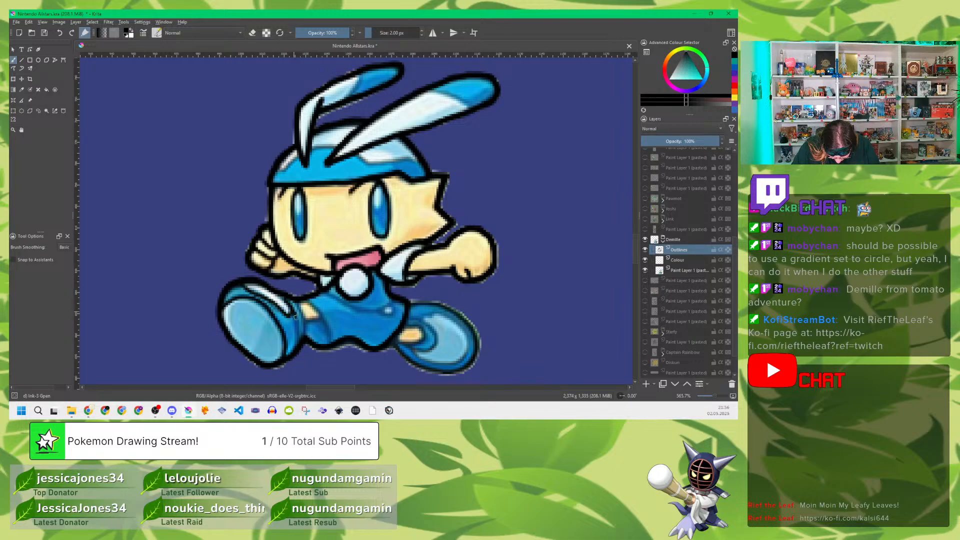
{"action": "left_click_drag", "start_coordinate": [295, 316], "coordinate": [297, 343]}
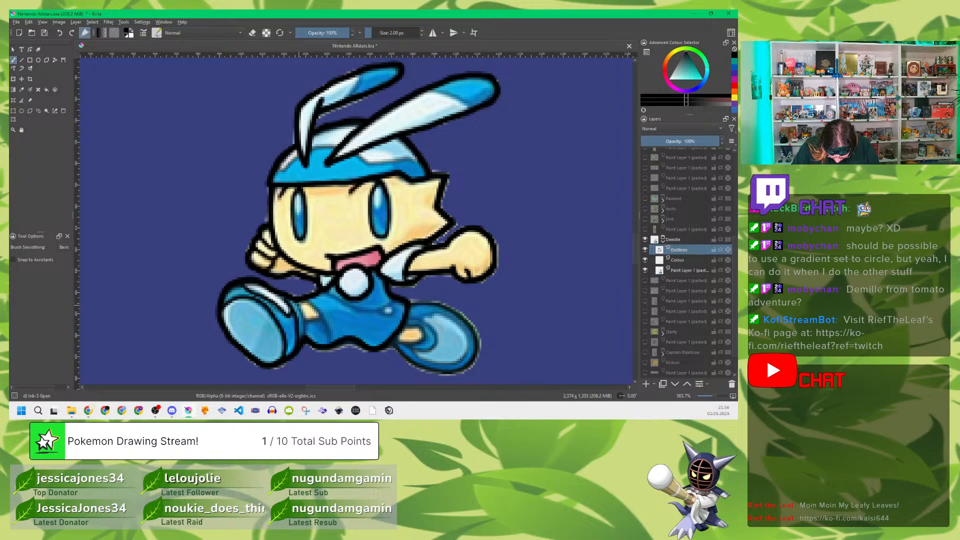
{"action": "mouse_move", "coordinate": [296, 301]}
{"action": "left_mouse_down"}
{"action": "mouse_move", "coordinate": [305, 335]}
{"action": "mouse_move", "coordinate": [322, 318]}
{"action": "mouse_move", "coordinate": [316, 313]}
{"action": "mouse_move", "coordinate": [331, 345]}
{"action": "left_mouse_up"}
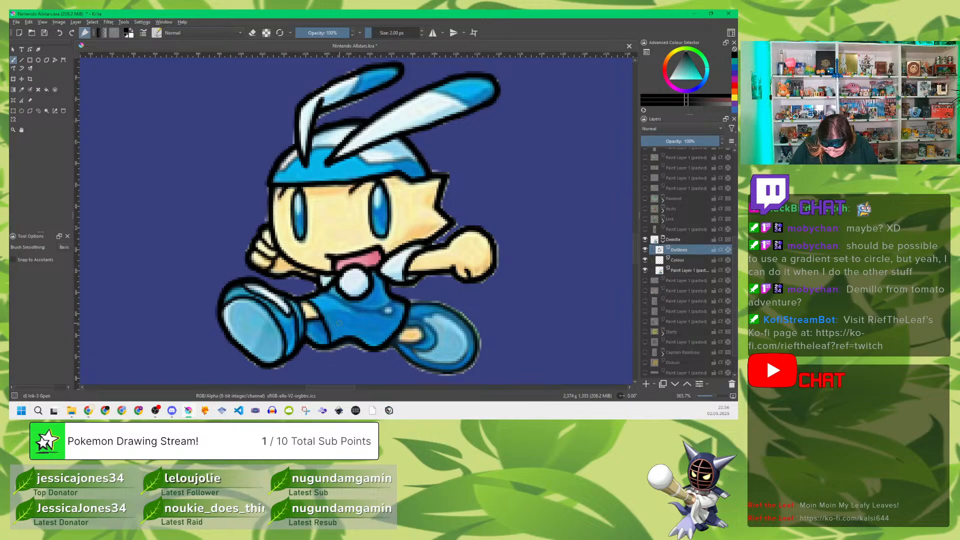
{"action": "left_click_drag", "start_coordinate": [388, 306], "coordinate": [390, 314]}
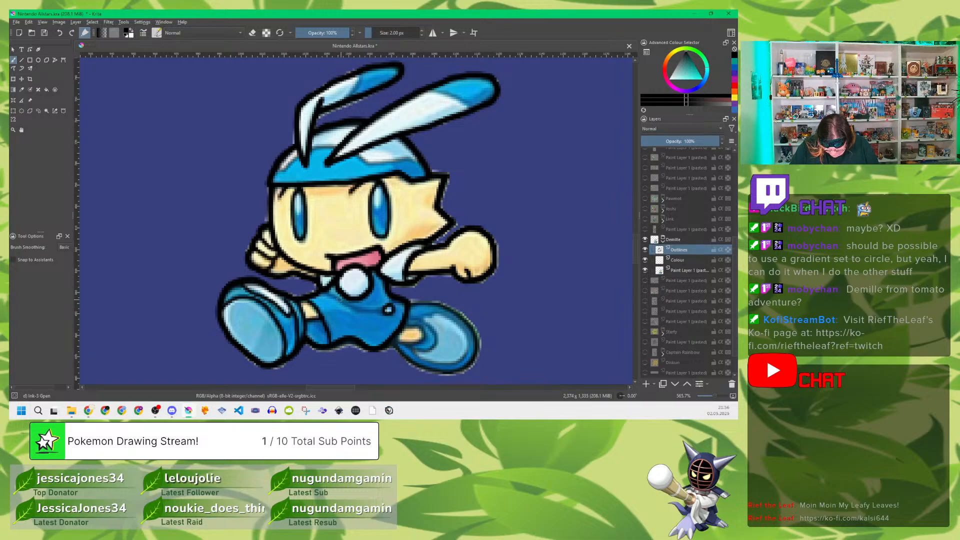
{"action": "left_click_drag", "start_coordinate": [349, 307], "coordinate": [379, 311]}
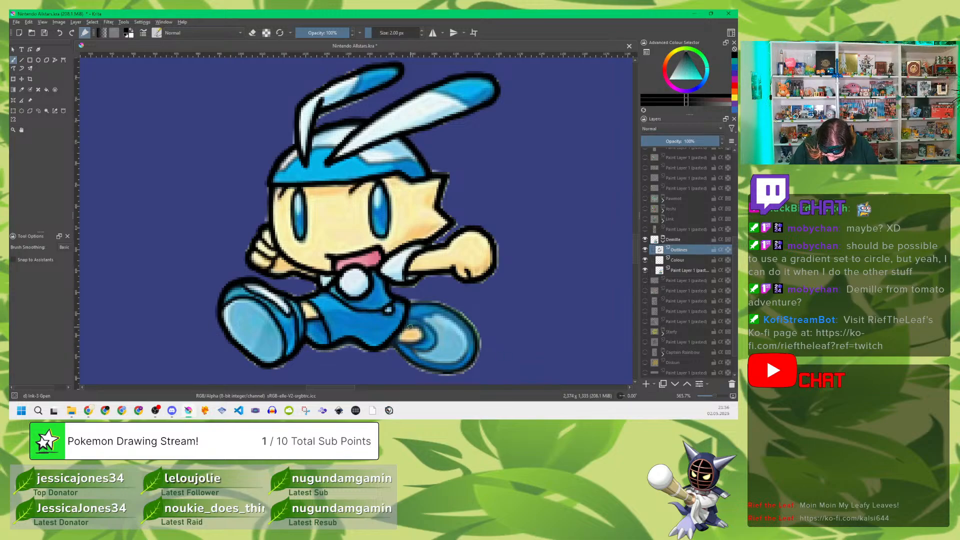
Step: Trace the rear ankle and inner lines of the rear shoe at 2 px, and its outer outline at 3 px
{"action": "left_click_drag", "start_coordinate": [401, 326], "coordinate": [420, 329]}
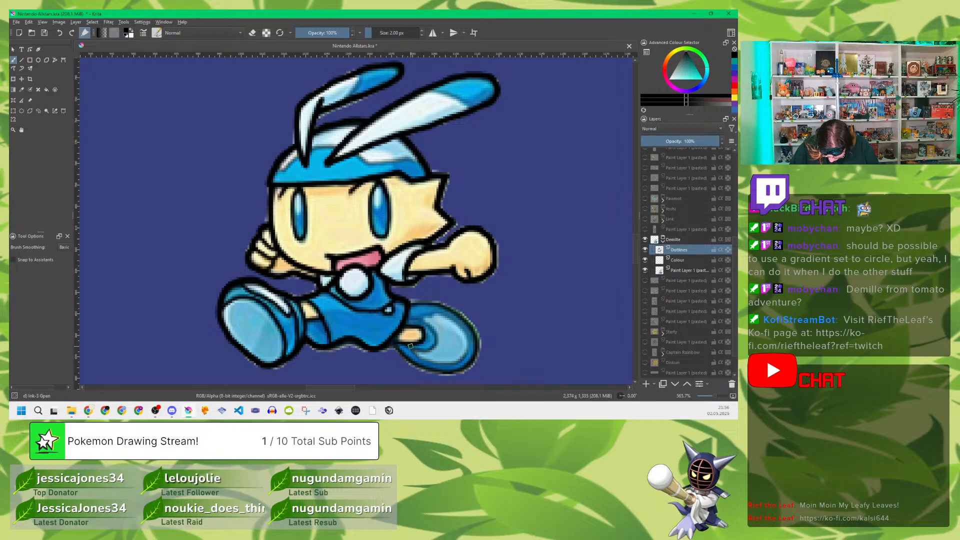
{"action": "mouse_move", "coordinate": [411, 346]}
{"action": "left_mouse_down"}
{"action": "mouse_move", "coordinate": [451, 365]}
{"action": "mouse_move", "coordinate": [465, 357]}
{"action": "mouse_move", "coordinate": [458, 325]}
{"action": "mouse_move", "coordinate": [420, 318]}
{"action": "mouse_move", "coordinate": [431, 347]}
{"action": "left_mouse_up"}
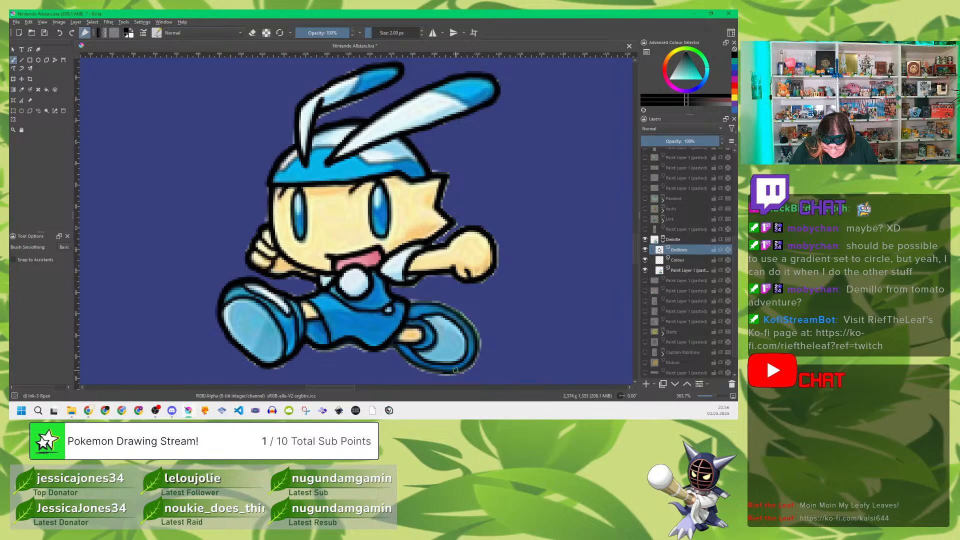
{"action": "left_click", "coordinate": [422, 30]}
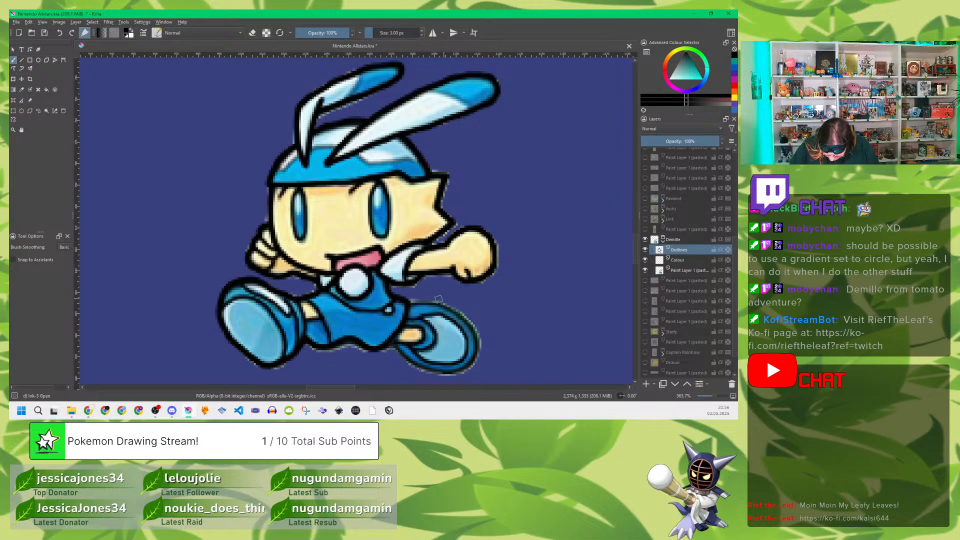
{"action": "mouse_move", "coordinate": [411, 305]}
{"action": "left_mouse_down"}
{"action": "mouse_move", "coordinate": [450, 306]}
{"action": "mouse_move", "coordinate": [472, 330]}
{"action": "mouse_move", "coordinate": [478, 356]}
{"action": "mouse_move", "coordinate": [452, 374]}
{"action": "mouse_move", "coordinate": [416, 365]}
{"action": "mouse_move", "coordinate": [393, 345]}
{"action": "left_mouse_up"}
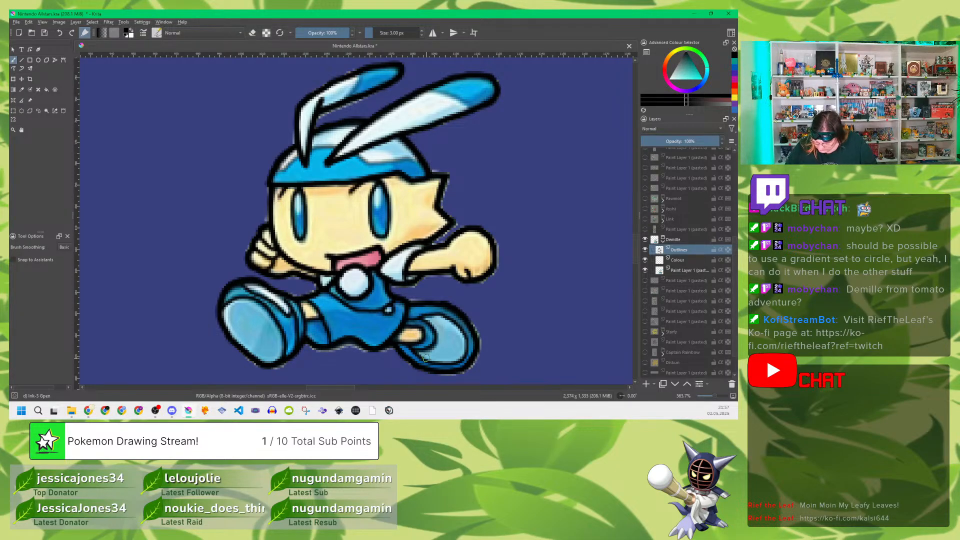
Step: Add a paint layer above the Colour layer in the Demille group and rename the Colour layer as Yellow
{"action": "left_click", "coordinate": [681, 260]}
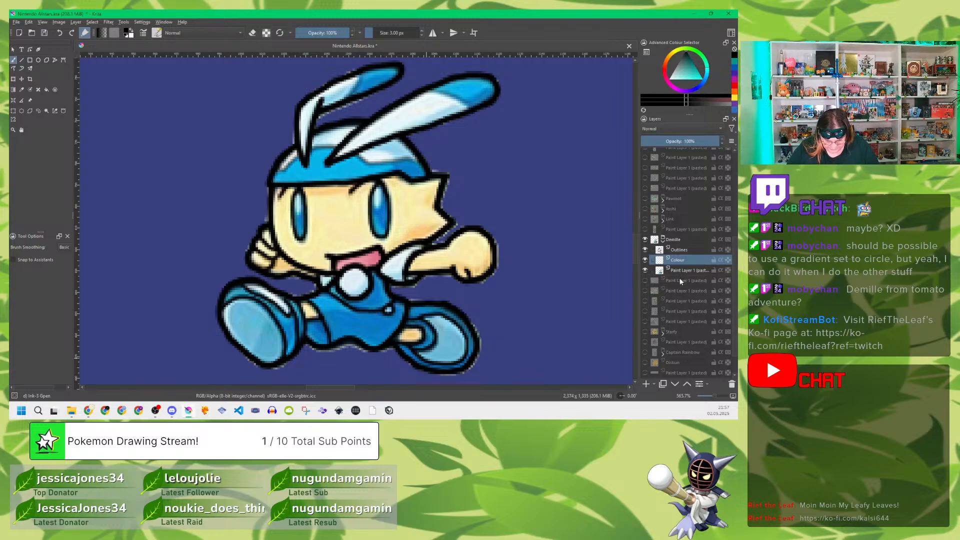
{"action": "mouse_move", "coordinate": [693, 246]}
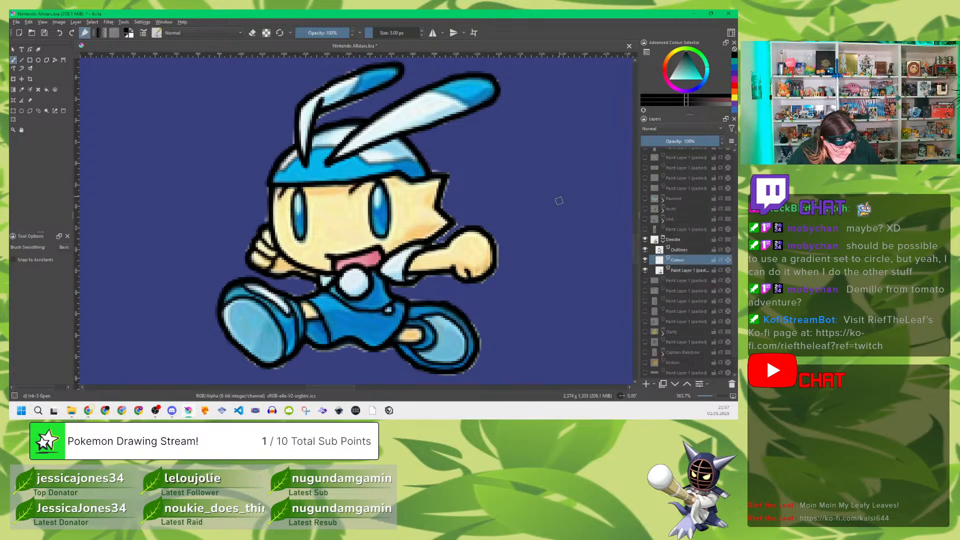
{"action": "key", "text": "Insert"}
{"action": "double_click", "coordinate": [682, 260]}
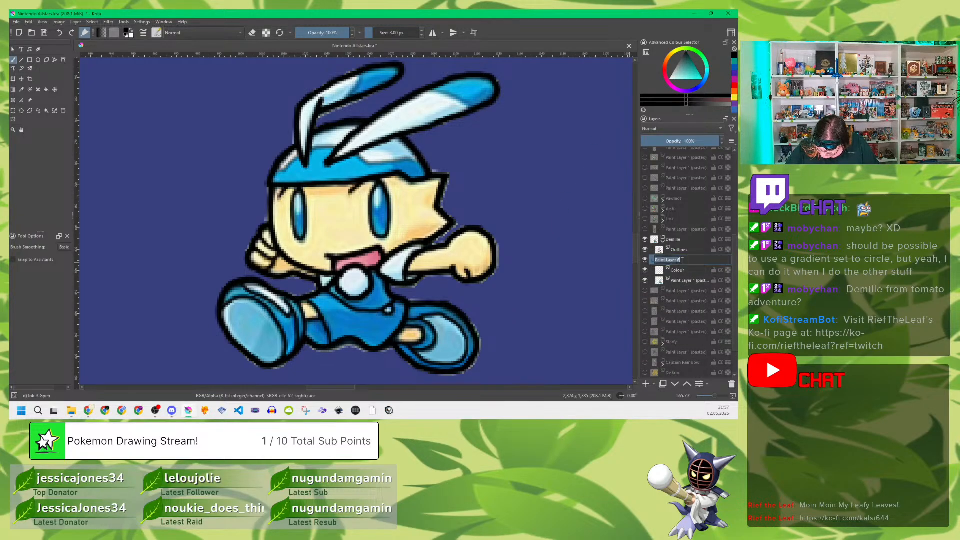
{"action": "left_click", "coordinate": [686, 270]}
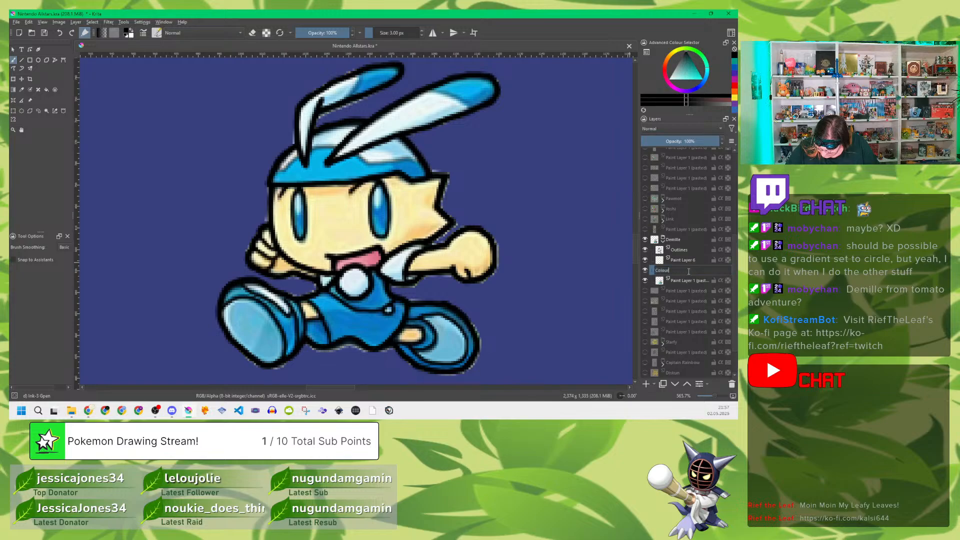
{"action": "double_click", "coordinate": [689, 271]}
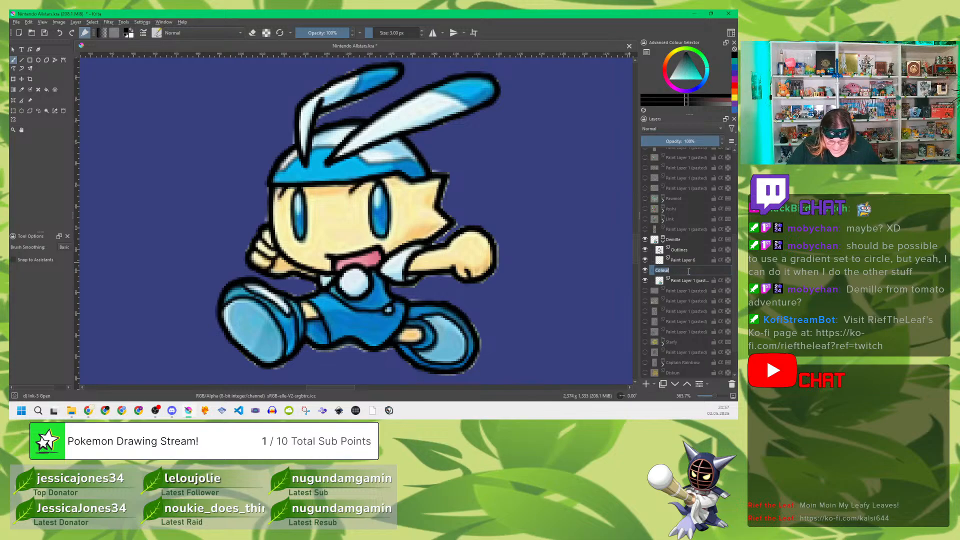
{"action": "type", "text": "W"}
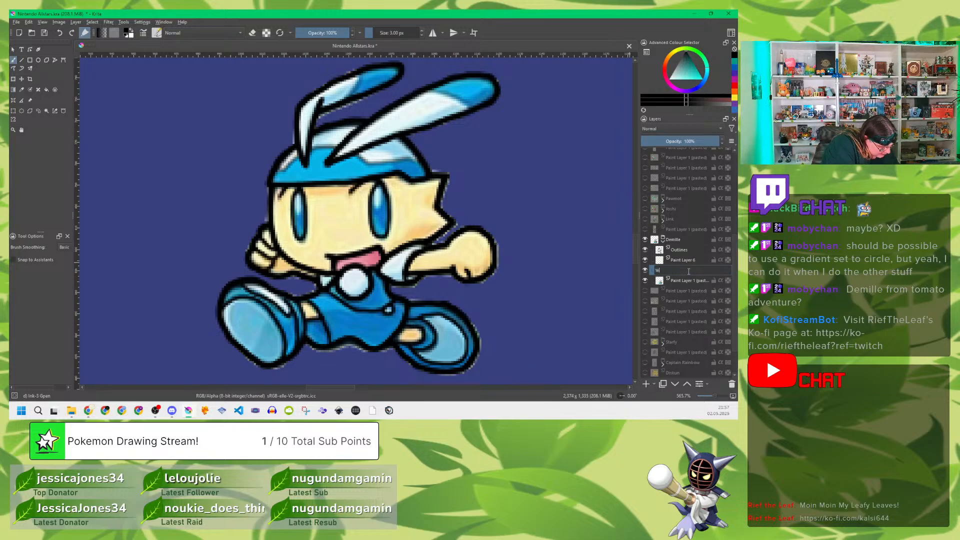
{"action": "type", "text": "ellow"}
{"action": "key", "text": "Return"}
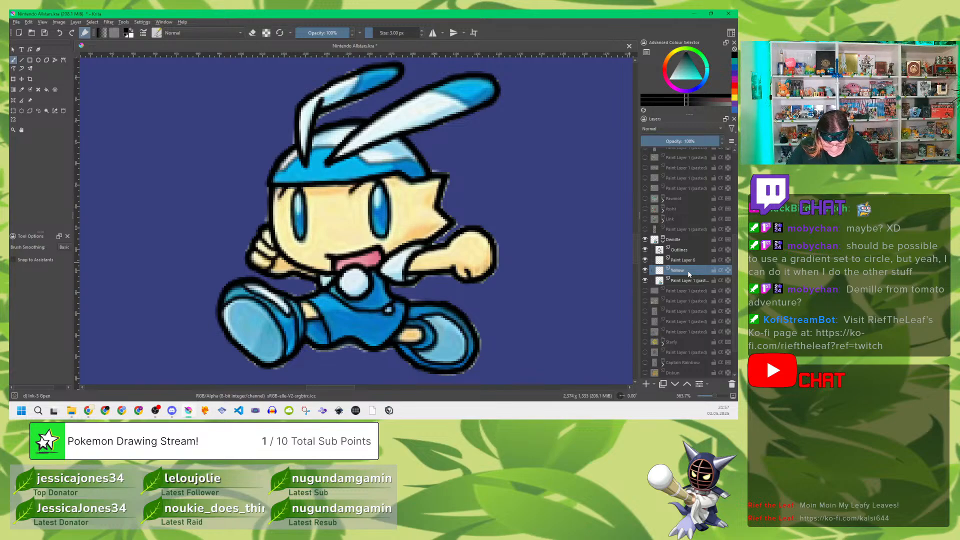
Step: Sample the face's cream colour and, with the reference hidden, fill the face, hands, arm and legs on the Yellow layer at 5 px
{"action": "key", "text": "p"}
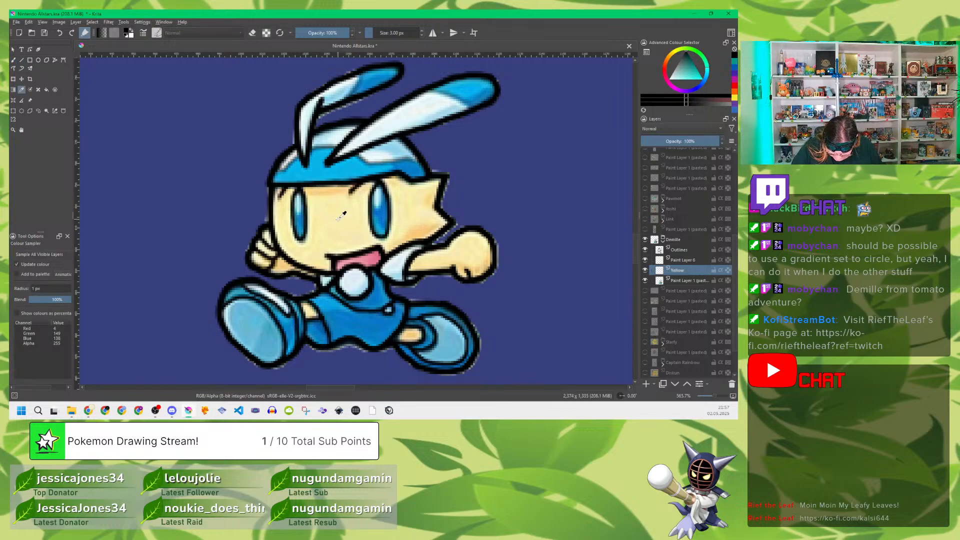
{"action": "left_click", "coordinate": [343, 214]}
{"action": "key", "text": "b"}
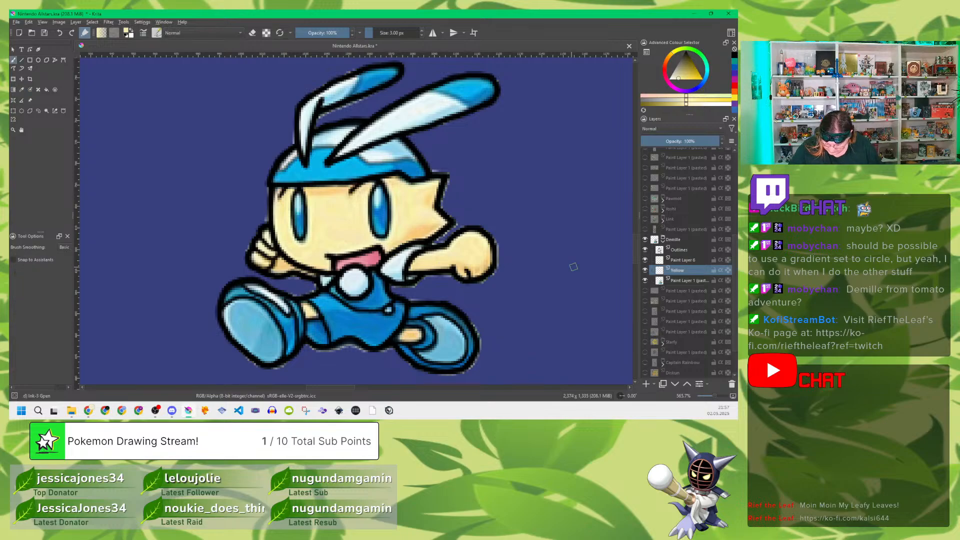
{"action": "key", "text": "bracketright"}
{"action": "key", "text": "bracketright"}
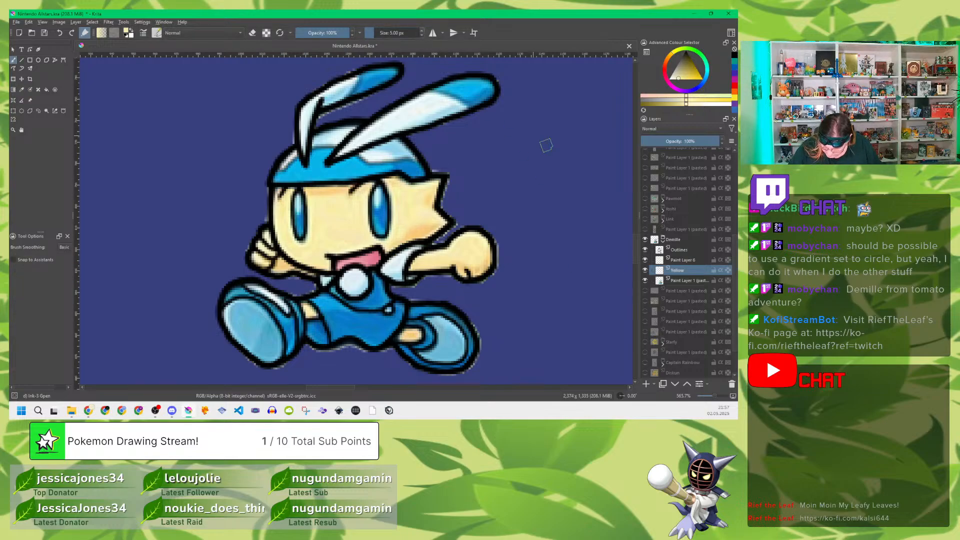
{"action": "left_click", "coordinate": [645, 281]}
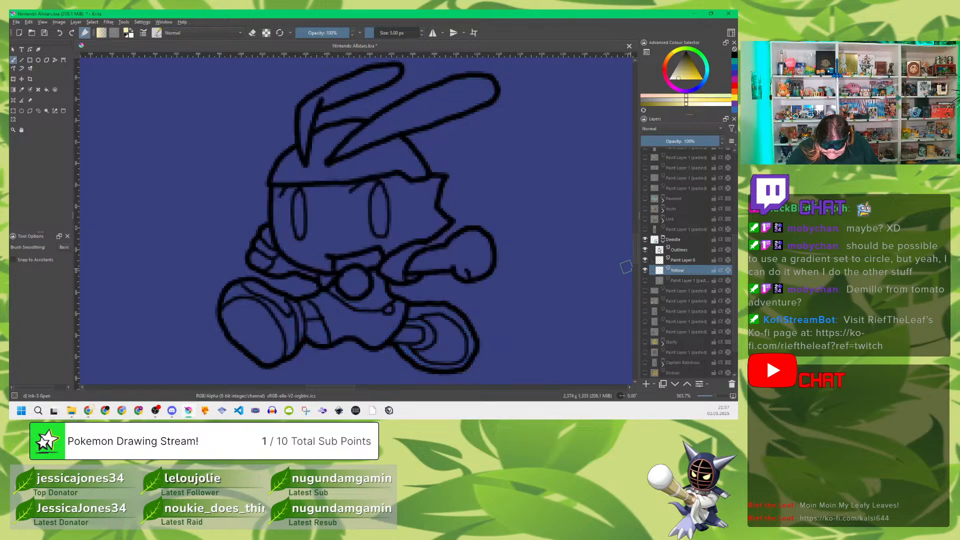
{"action": "mouse_move", "coordinate": [275, 245]}
{"action": "left_mouse_down"}
{"action": "mouse_move", "coordinate": [256, 264]}
{"action": "mouse_move", "coordinate": [272, 239]}
{"action": "mouse_move", "coordinate": [260, 264]}
{"action": "mouse_move", "coordinate": [296, 263]}
{"action": "mouse_move", "coordinate": [280, 254]}
{"action": "mouse_move", "coordinate": [279, 191]}
{"action": "mouse_move", "coordinate": [292, 190]}
{"action": "mouse_move", "coordinate": [287, 246]}
{"action": "mouse_move", "coordinate": [285, 229]}
{"action": "mouse_move", "coordinate": [299, 256]}
{"action": "mouse_move", "coordinate": [312, 234]}
{"action": "mouse_move", "coordinate": [307, 245]}
{"action": "mouse_move", "coordinate": [306, 190]}
{"action": "mouse_move", "coordinate": [373, 184]}
{"action": "left_mouse_up"}
{"action": "mouse_move", "coordinate": [361, 201]}
{"action": "left_mouse_down"}
{"action": "mouse_move", "coordinate": [322, 196]}
{"action": "mouse_move", "coordinate": [307, 255]}
{"action": "mouse_move", "coordinate": [327, 265]}
{"action": "mouse_move", "coordinate": [318, 251]}
{"action": "mouse_move", "coordinate": [301, 266]}
{"action": "mouse_move", "coordinate": [308, 272]}
{"action": "mouse_move", "coordinate": [259, 262]}
{"action": "mouse_move", "coordinate": [318, 263]}
{"action": "mouse_move", "coordinate": [307, 267]}
{"action": "mouse_move", "coordinate": [313, 274]}
{"action": "mouse_move", "coordinate": [333, 248]}
{"action": "mouse_move", "coordinate": [328, 268]}
{"action": "mouse_move", "coordinate": [318, 254]}
{"action": "mouse_move", "coordinate": [328, 248]}
{"action": "mouse_move", "coordinate": [332, 219]}
{"action": "mouse_move", "coordinate": [323, 225]}
{"action": "mouse_move", "coordinate": [349, 213]}
{"action": "mouse_move", "coordinate": [333, 247]}
{"action": "mouse_move", "coordinate": [385, 244]}
{"action": "mouse_move", "coordinate": [373, 240]}
{"action": "mouse_move", "coordinate": [364, 212]}
{"action": "mouse_move", "coordinate": [367, 234]}
{"action": "mouse_move", "coordinate": [364, 200]}
{"action": "mouse_move", "coordinate": [350, 240]}
{"action": "mouse_move", "coordinate": [356, 225]}
{"action": "mouse_move", "coordinate": [383, 242]}
{"action": "mouse_move", "coordinate": [395, 228]}
{"action": "mouse_move", "coordinate": [383, 181]}
{"action": "mouse_move", "coordinate": [435, 181]}
{"action": "mouse_move", "coordinate": [431, 193]}
{"action": "mouse_move", "coordinate": [397, 197]}
{"action": "mouse_move", "coordinate": [405, 220]}
{"action": "mouse_move", "coordinate": [389, 250]}
{"action": "mouse_move", "coordinate": [414, 227]}
{"action": "mouse_move", "coordinate": [409, 210]}
{"action": "mouse_move", "coordinate": [417, 221]}
{"action": "mouse_move", "coordinate": [436, 192]}
{"action": "mouse_move", "coordinate": [424, 231]}
{"action": "mouse_move", "coordinate": [438, 226]}
{"action": "mouse_move", "coordinate": [436, 215]}
{"action": "mouse_move", "coordinate": [444, 220]}
{"action": "mouse_move", "coordinate": [413, 270]}
{"action": "mouse_move", "coordinate": [459, 264]}
{"action": "mouse_move", "coordinate": [423, 266]}
{"action": "mouse_move", "coordinate": [461, 260]}
{"action": "mouse_move", "coordinate": [456, 245]}
{"action": "mouse_move", "coordinate": [476, 234]}
{"action": "mouse_move", "coordinate": [488, 251]}
{"action": "mouse_move", "coordinate": [475, 231]}
{"action": "mouse_move", "coordinate": [488, 250]}
{"action": "mouse_move", "coordinate": [474, 276]}
{"action": "mouse_move", "coordinate": [456, 265]}
{"action": "mouse_move", "coordinate": [465, 247]}
{"action": "mouse_move", "coordinate": [478, 245]}
{"action": "mouse_move", "coordinate": [465, 268]}
{"action": "mouse_move", "coordinate": [475, 273]}
{"action": "mouse_move", "coordinate": [488, 253]}
{"action": "mouse_move", "coordinate": [473, 273]}
{"action": "mouse_move", "coordinate": [457, 263]}
{"action": "mouse_move", "coordinate": [485, 258]}
{"action": "left_mouse_up"}
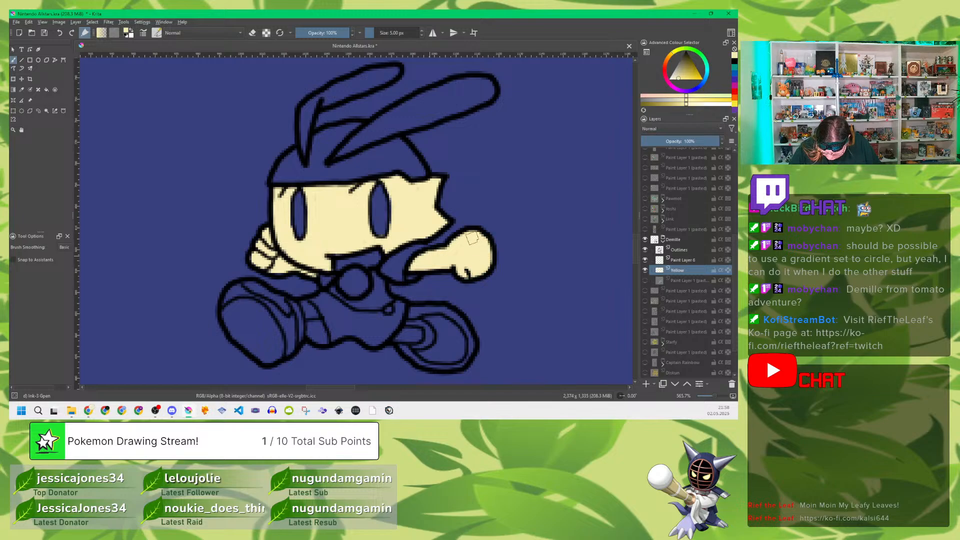
{"action": "mouse_move", "coordinate": [408, 331]}
{"action": "left_mouse_down"}
{"action": "mouse_move", "coordinate": [419, 335]}
{"action": "mouse_move", "coordinate": [399, 339]}
{"action": "mouse_move", "coordinate": [417, 334]}
{"action": "left_mouse_up"}
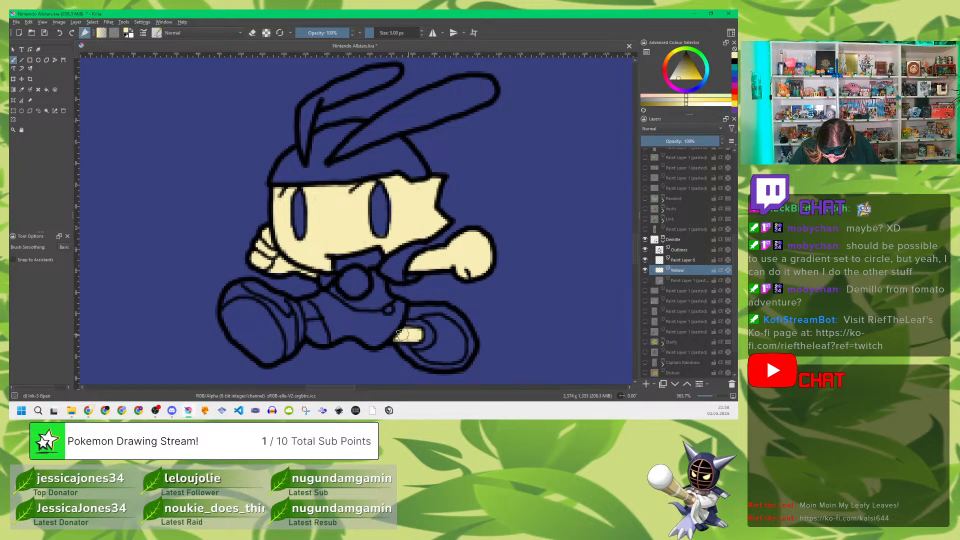
{"action": "mouse_move", "coordinate": [302, 311]}
{"action": "left_mouse_down"}
{"action": "mouse_move", "coordinate": [308, 301]}
{"action": "mouse_move", "coordinate": [311, 314]}
{"action": "mouse_move", "coordinate": [310, 304]}
{"action": "left_mouse_up"}
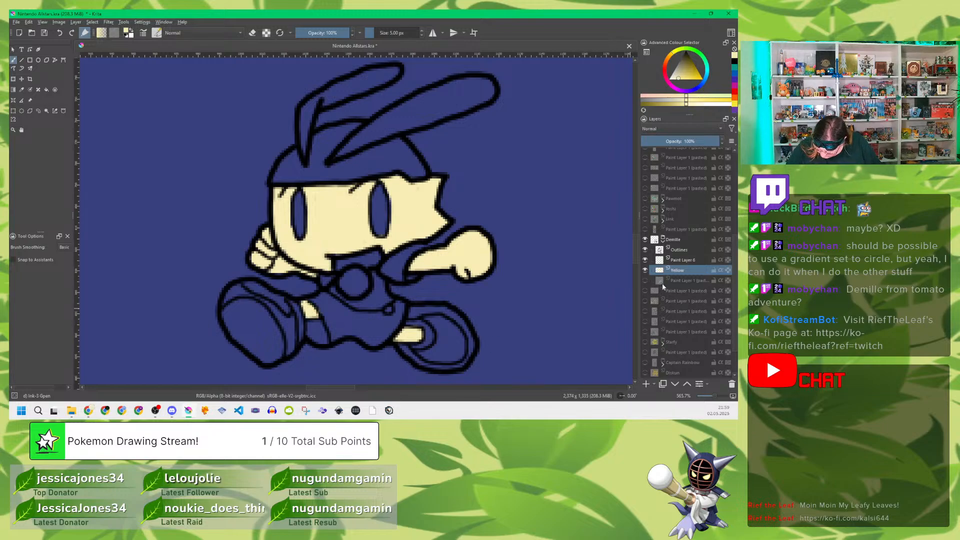
{"action": "left_click", "coordinate": [645, 281]}
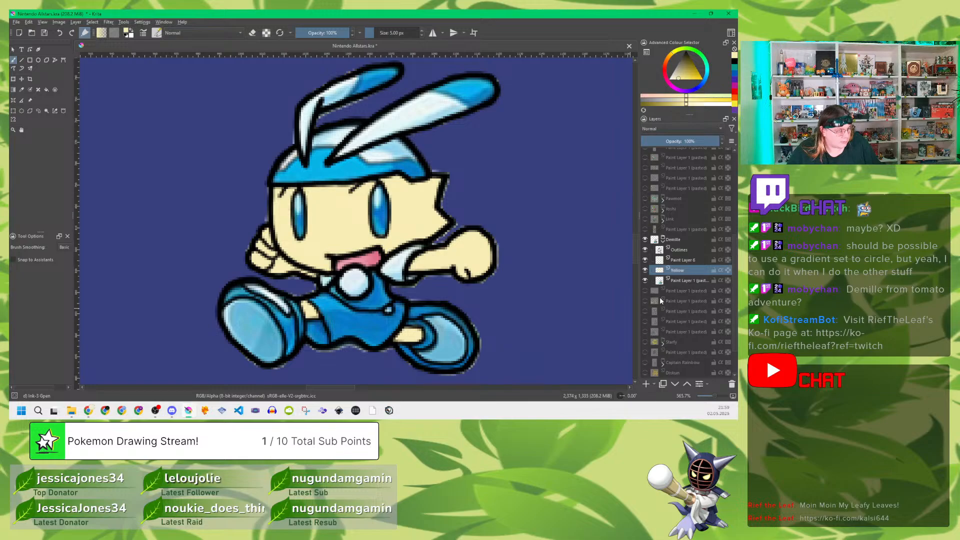
Step: Rename the empty paint layer above Yellow as White
{"action": "left_click", "coordinate": [684, 261]}
{"action": "mouse_move", "coordinate": [698, 241]}
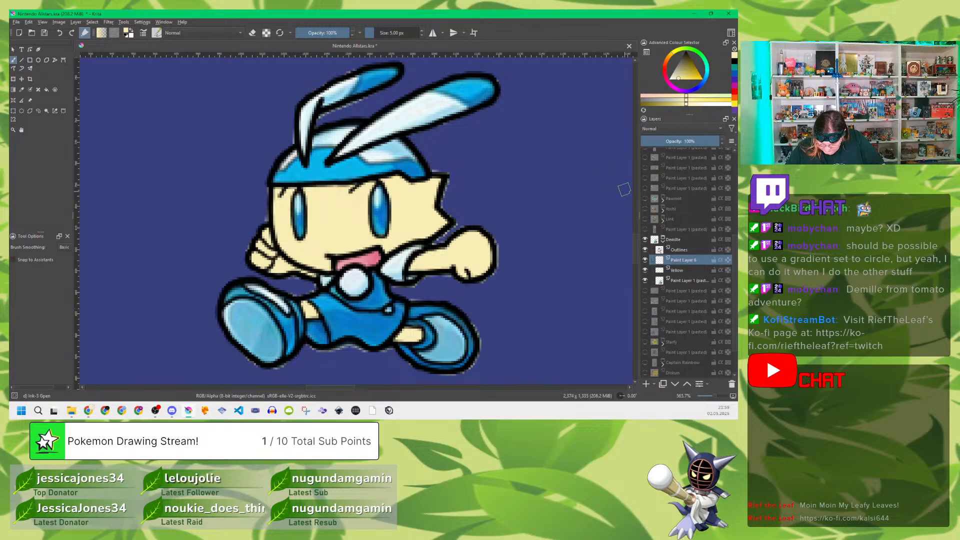
{"action": "double_click", "coordinate": [690, 261]}
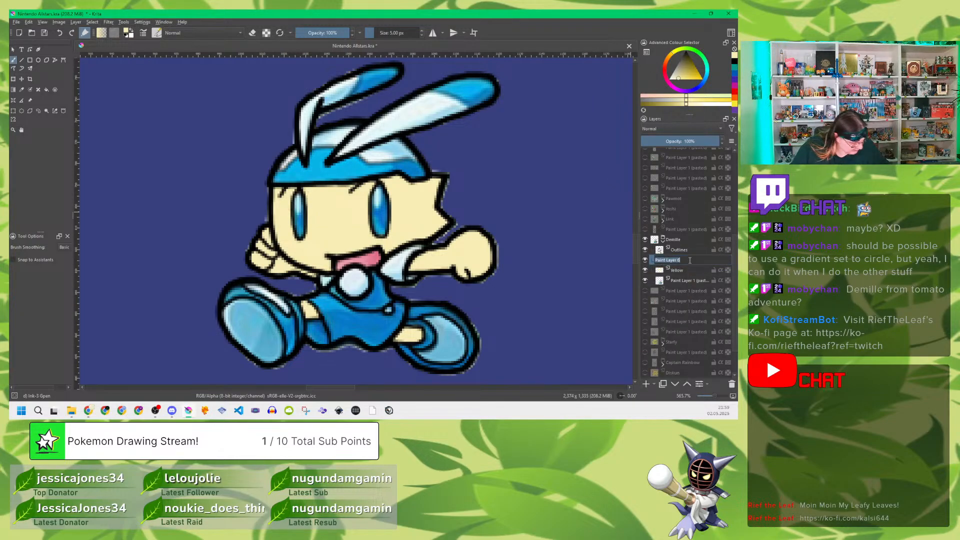
{"action": "type", "text": "White"}
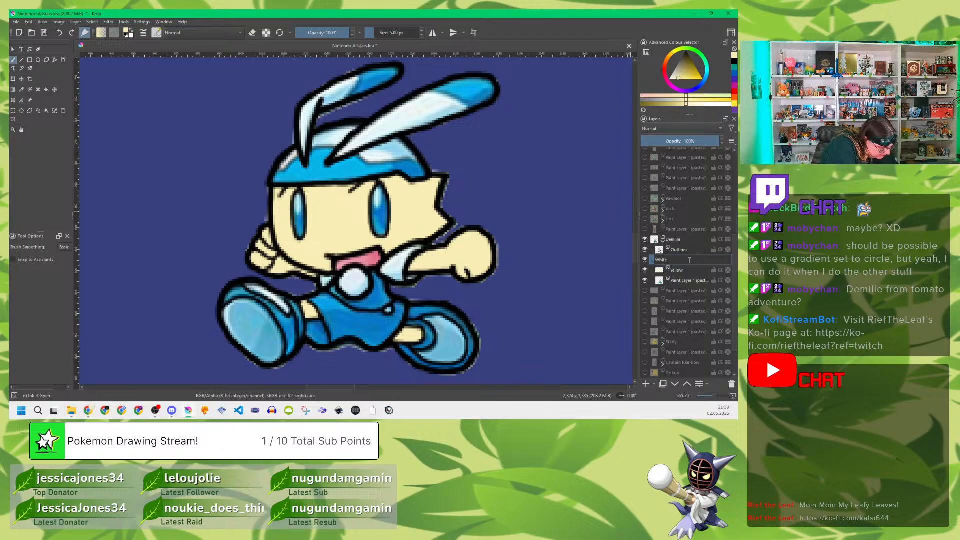
{"action": "key", "text": "Return"}
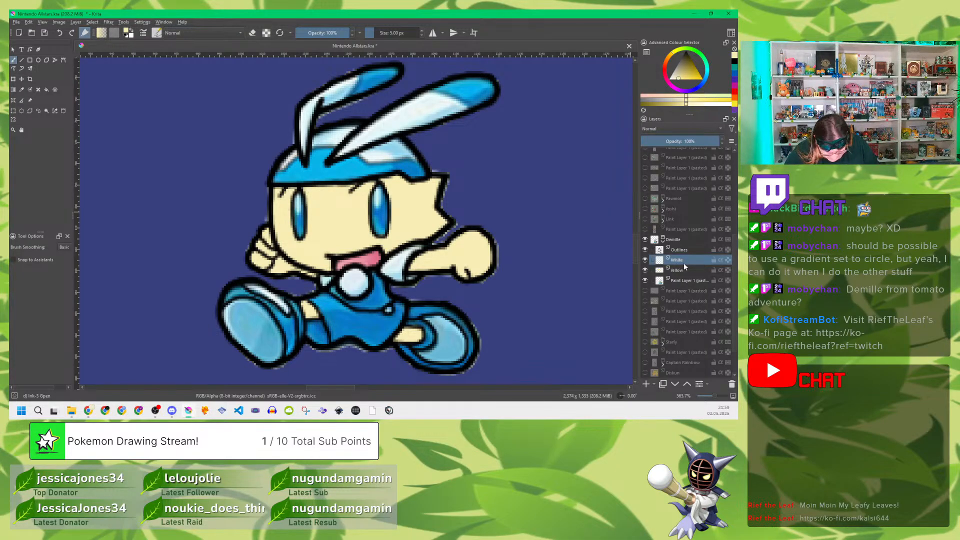
Step: Add a paint layer above the White layer in the Demille group and rename it as Cyans
{"action": "key", "text": "Insert"}
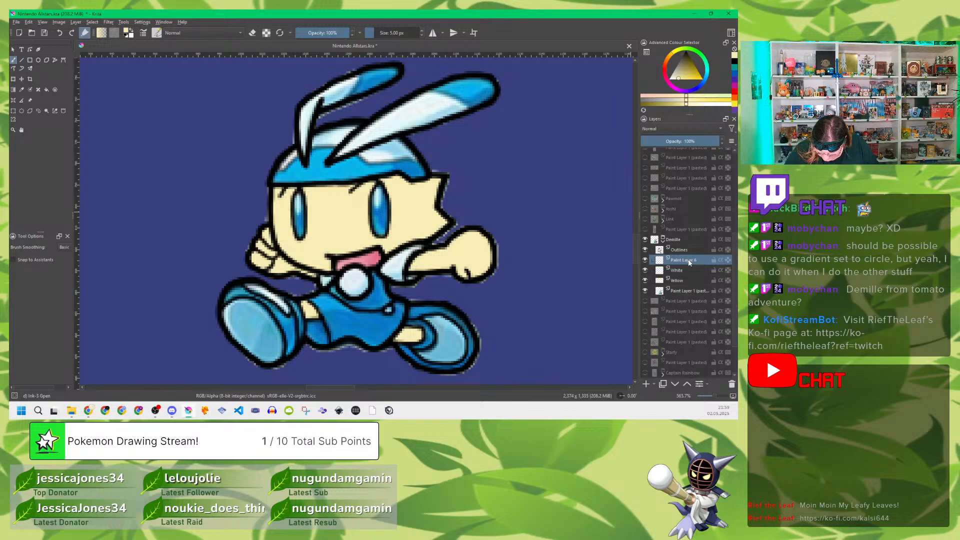
{"action": "double_click", "coordinate": [689, 261]}
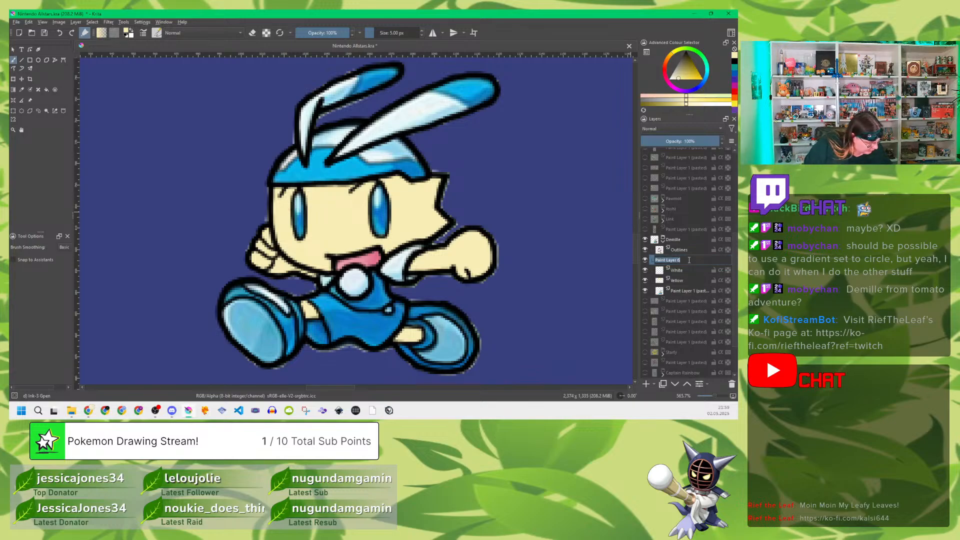
{"action": "type", "text": "Cyan"}
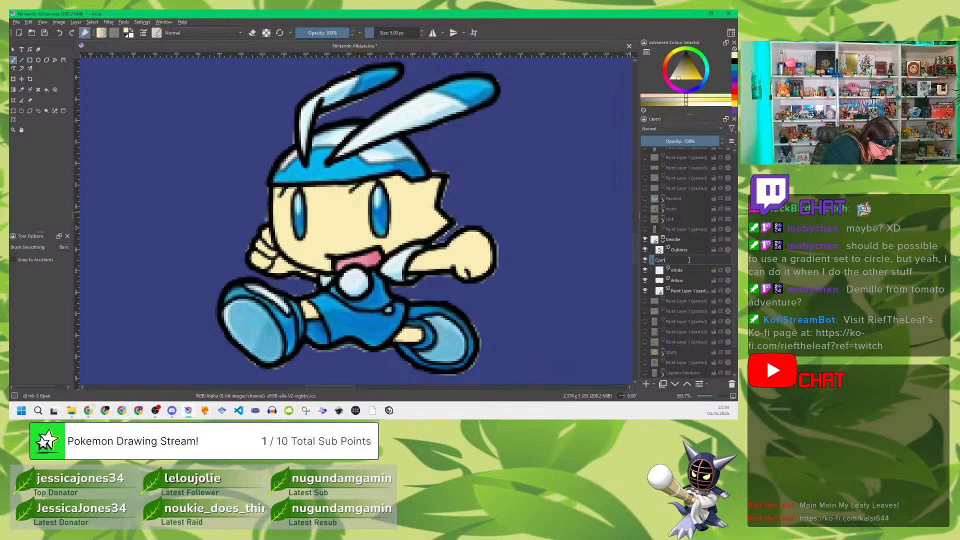
{"action": "type", "text": "s"}
{"action": "key", "text": "Return"}
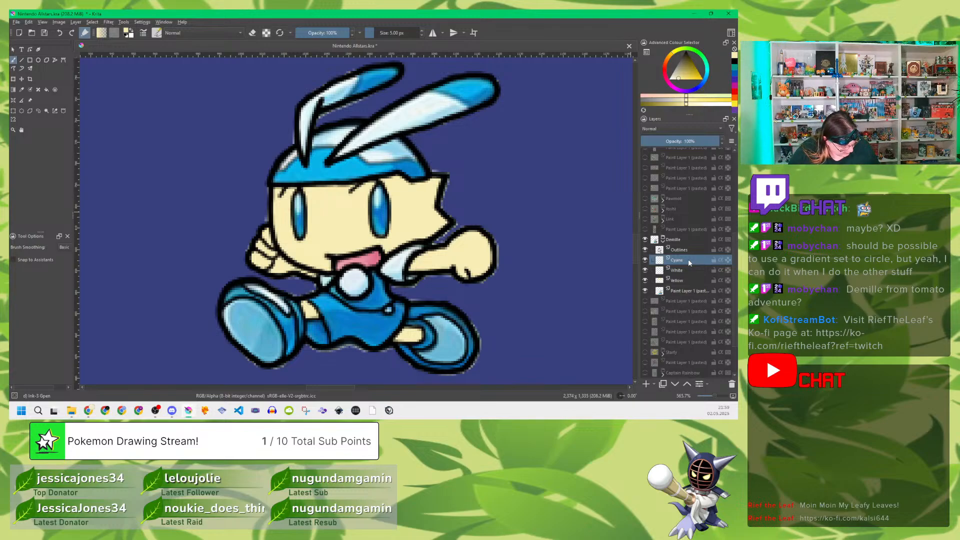
Step: Sample the cyan from the long ear's tip and fill both ear tips on the Cyans layer at 5 px
{"action": "key", "text": "p"}
{"action": "left_click", "coordinate": [471, 93]}
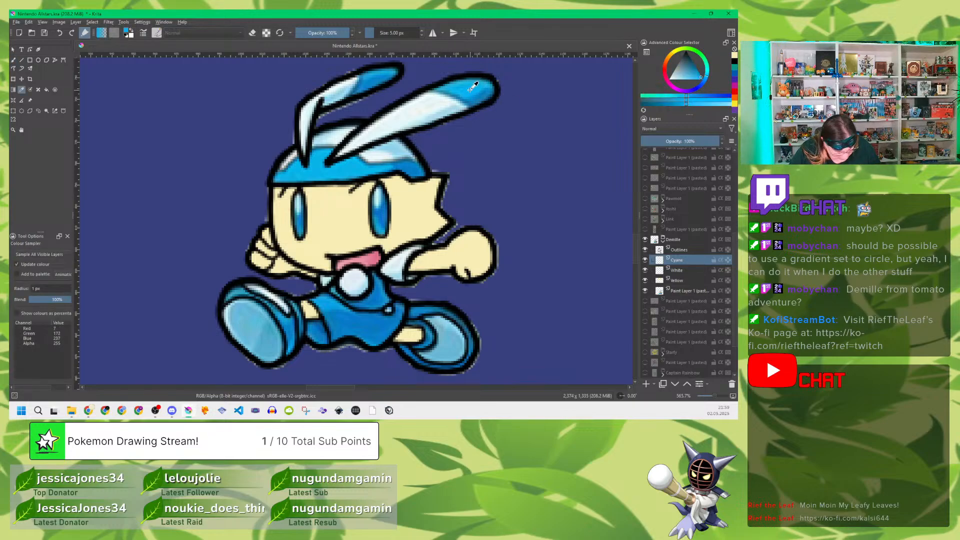
{"action": "key", "text": "b"}
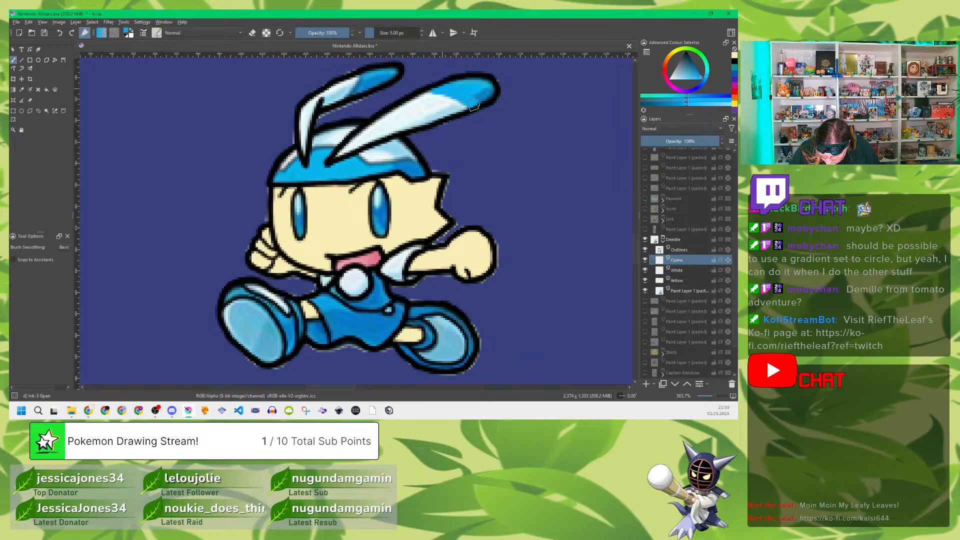
{"action": "mouse_move", "coordinate": [474, 104]}
{"action": "left_mouse_down"}
{"action": "mouse_move", "coordinate": [487, 96]}
{"action": "mouse_move", "coordinate": [468, 83]}
{"action": "left_mouse_up"}
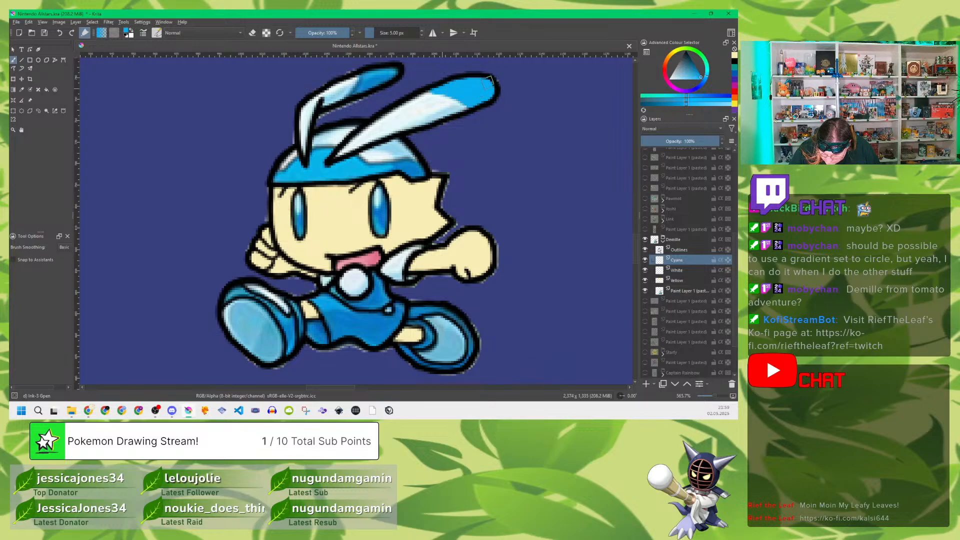
{"action": "left_click_drag", "start_coordinate": [461, 84], "coordinate": [491, 91]}
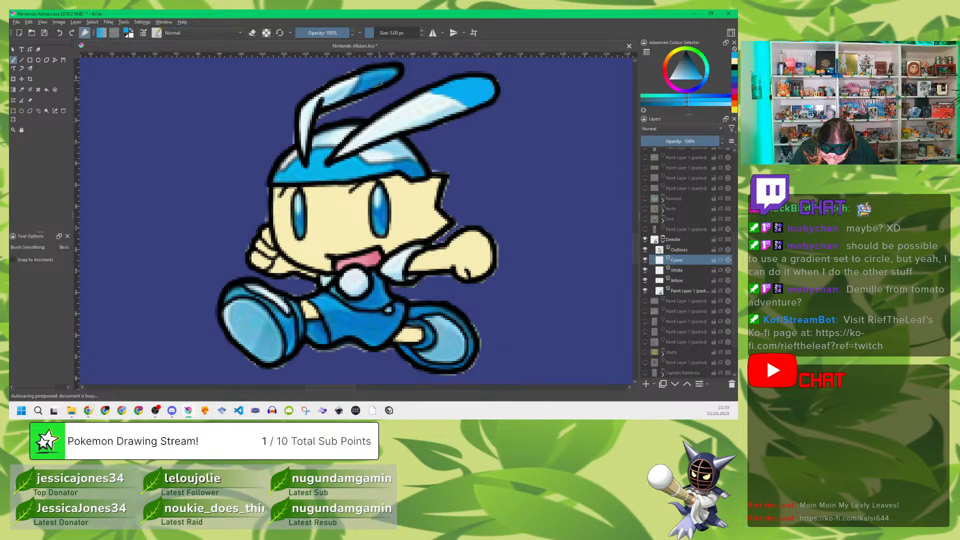
{"action": "mouse_move", "coordinate": [364, 81]}
{"action": "left_mouse_down"}
{"action": "mouse_move", "coordinate": [356, 95]}
{"action": "mouse_move", "coordinate": [385, 78]}
{"action": "left_mouse_up"}
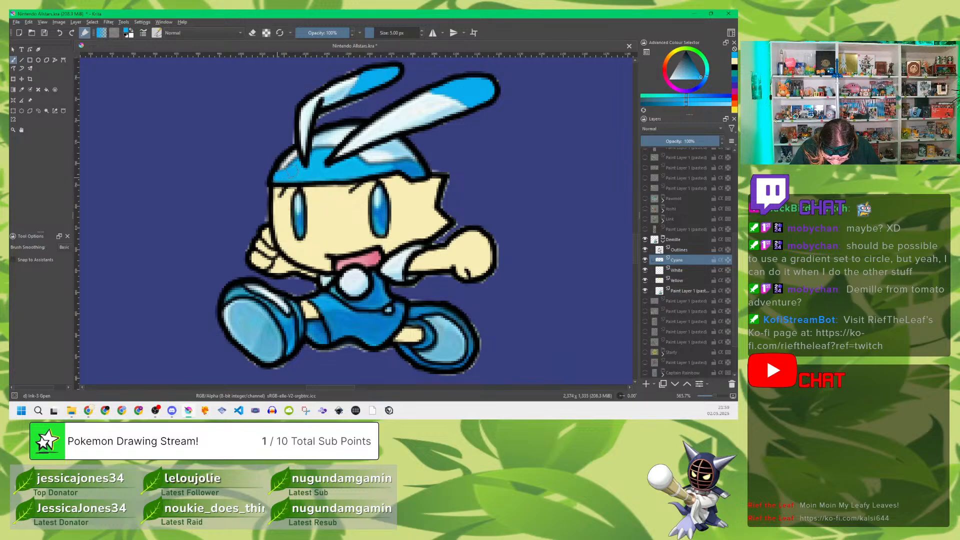
Step: Paint the upper edge of the hat's cyan band across its whole width, following the reference, and undo the last stroke
{"action": "left_click_drag", "start_coordinate": [291, 170], "coordinate": [301, 160]}
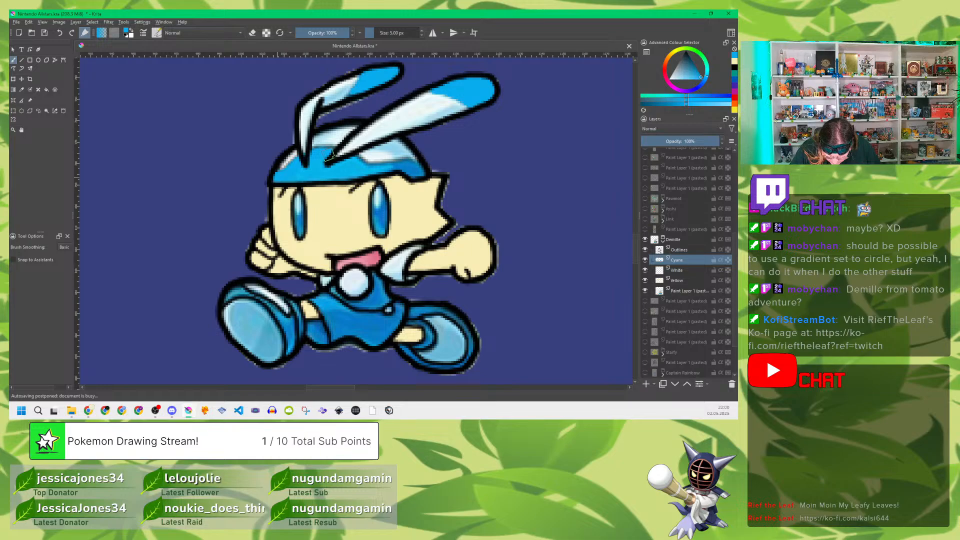
{"action": "left_click_drag", "start_coordinate": [330, 155], "coordinate": [350, 158]}
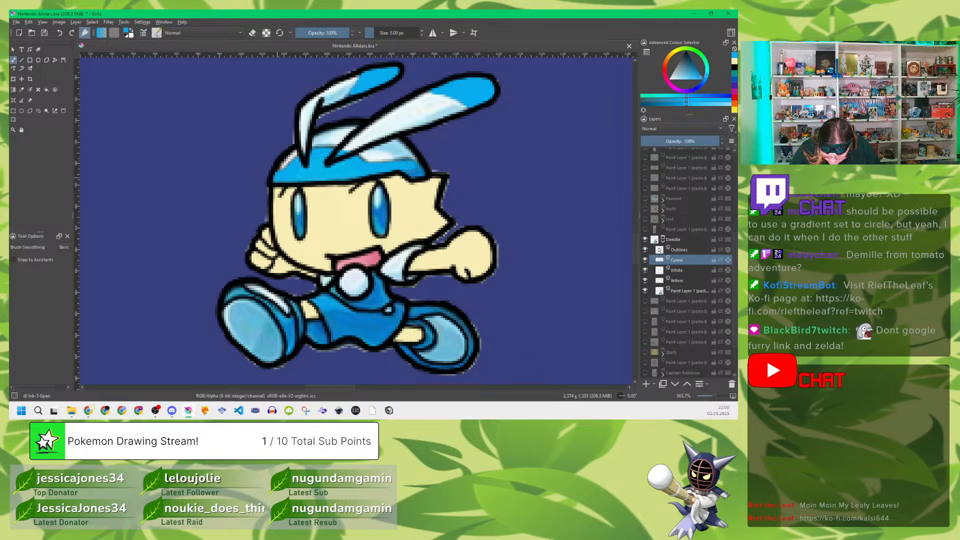
{"action": "left_click_drag", "start_coordinate": [420, 171], "coordinate": [410, 173]}
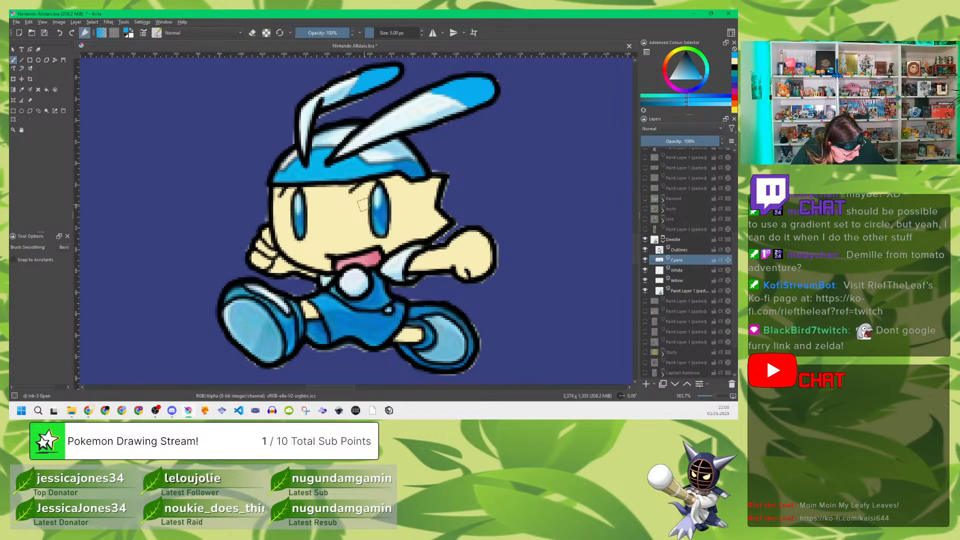
{"action": "key", "text": "ctrl+z"}
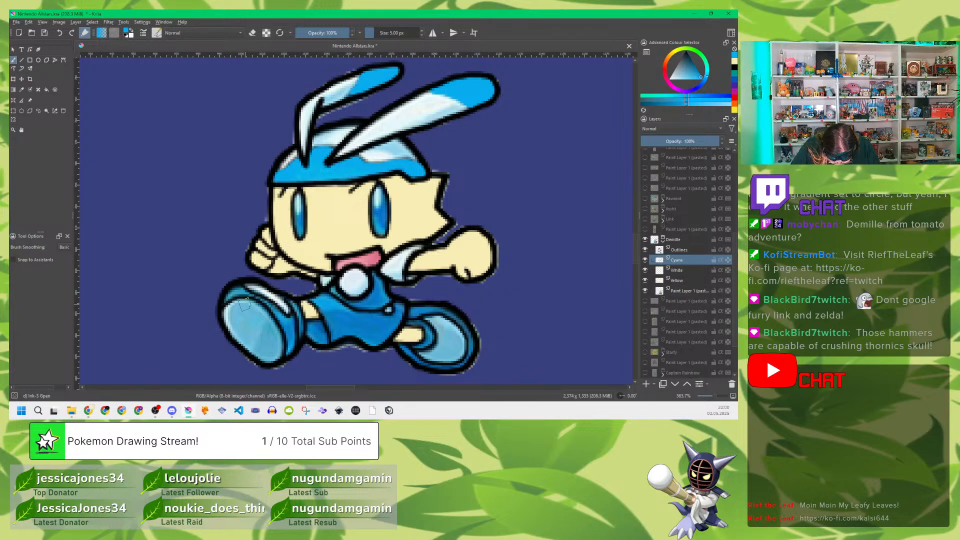
Step: Outline the front shoe's sole in cyan, hide the reference, and fill the rest of the hat band, both eyes and the sole
{"action": "mouse_move", "coordinate": [237, 305]}
{"action": "left_mouse_down"}
{"action": "mouse_move", "coordinate": [226, 318]}
{"action": "mouse_move", "coordinate": [235, 337]}
{"action": "mouse_move", "coordinate": [268, 361]}
{"action": "mouse_move", "coordinate": [278, 350]}
{"action": "mouse_move", "coordinate": [252, 309]}
{"action": "left_mouse_up"}
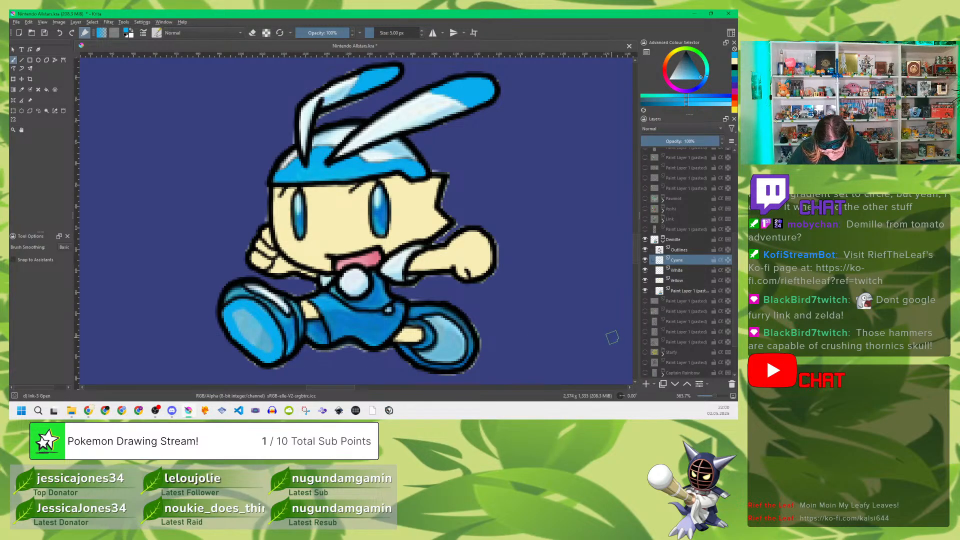
{"action": "left_click", "coordinate": [645, 291]}
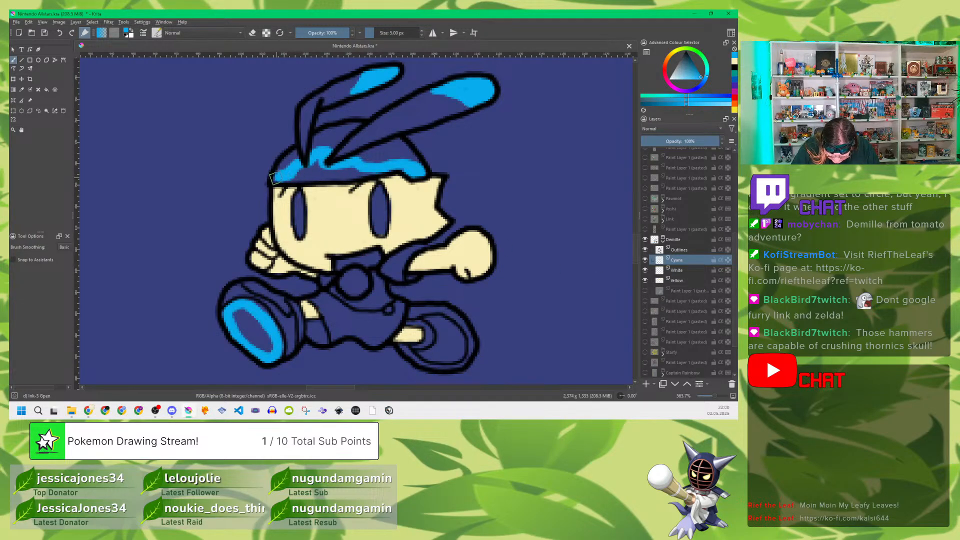
{"action": "mouse_move", "coordinate": [274, 179]}
{"action": "left_mouse_down"}
{"action": "mouse_move", "coordinate": [300, 177]}
{"action": "mouse_move", "coordinate": [285, 182]}
{"action": "mouse_move", "coordinate": [324, 163]}
{"action": "mouse_move", "coordinate": [329, 174]}
{"action": "mouse_move", "coordinate": [298, 177]}
{"action": "mouse_move", "coordinate": [337, 176]}
{"action": "mouse_move", "coordinate": [279, 181]}
{"action": "mouse_move", "coordinate": [379, 174]}
{"action": "left_mouse_up"}
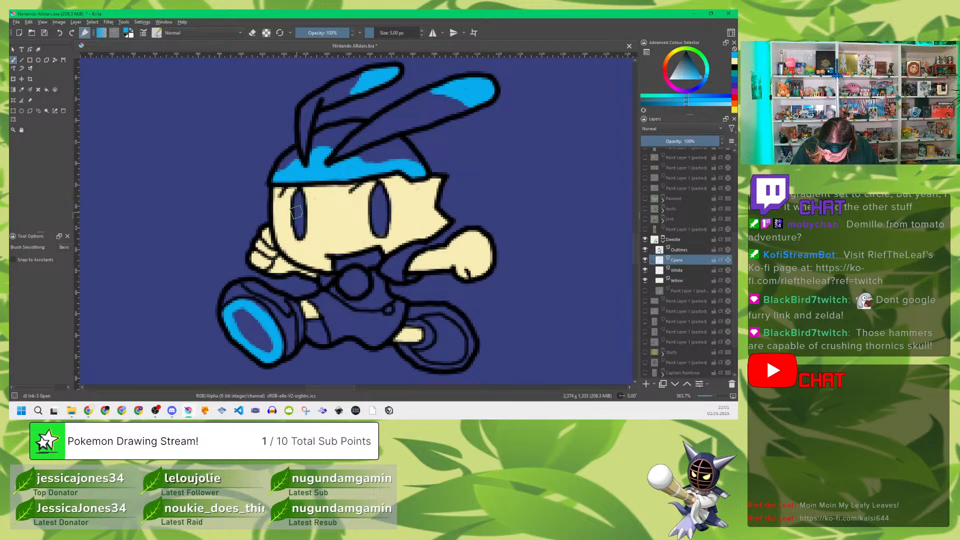
{"action": "mouse_move", "coordinate": [296, 210]}
{"action": "left_mouse_down"}
{"action": "mouse_move", "coordinate": [298, 195]}
{"action": "mouse_move", "coordinate": [299, 234]}
{"action": "mouse_move", "coordinate": [298, 225]}
{"action": "left_mouse_up"}
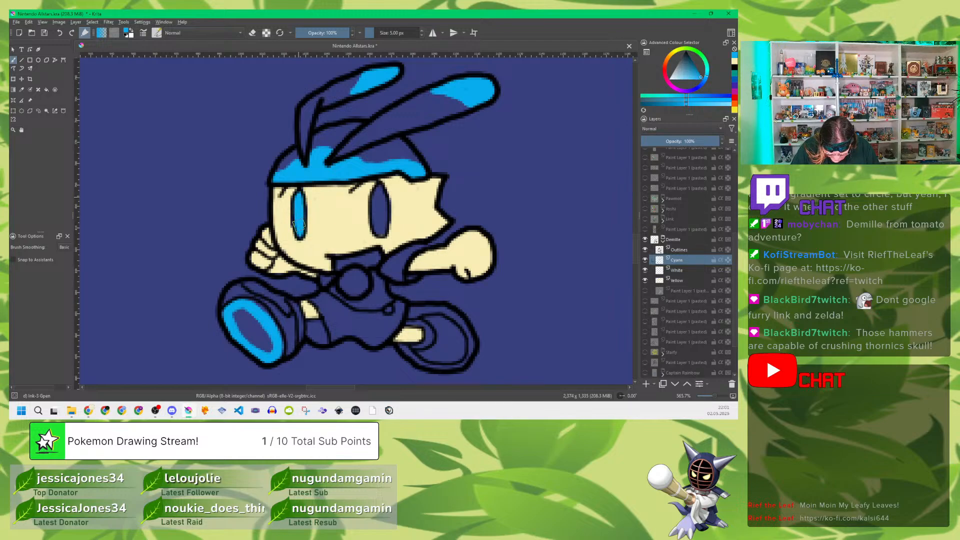
{"action": "mouse_move", "coordinate": [376, 203]}
{"action": "left_mouse_down"}
{"action": "mouse_move", "coordinate": [380, 193]}
{"action": "mouse_move", "coordinate": [378, 220]}
{"action": "mouse_move", "coordinate": [386, 197]}
{"action": "left_mouse_up"}
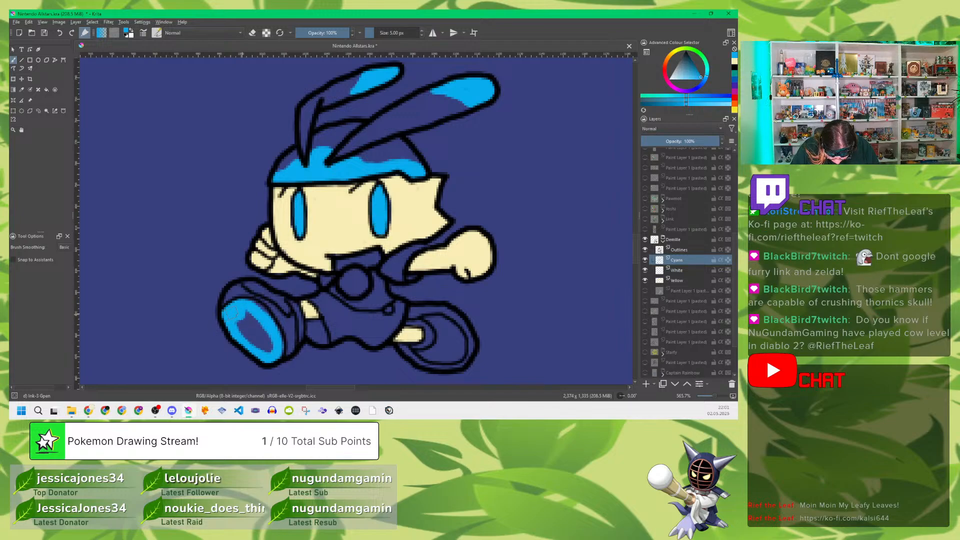
{"action": "left_click_drag", "start_coordinate": [235, 312], "coordinate": [268, 333]}
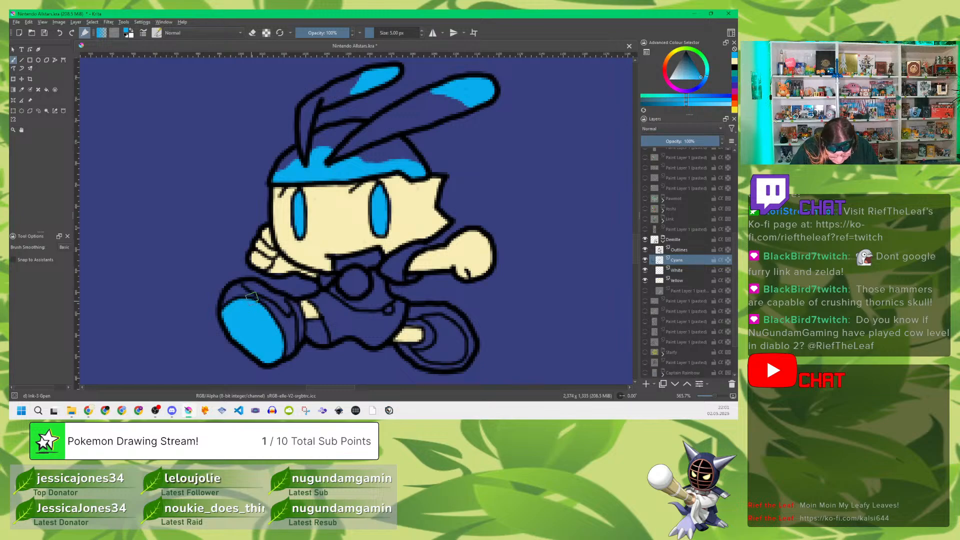
Step: Paint a white highlight in the upper part of each eye on the Cyans layer and switch back to cyan
{"action": "left_click", "coordinate": [131, 33]}
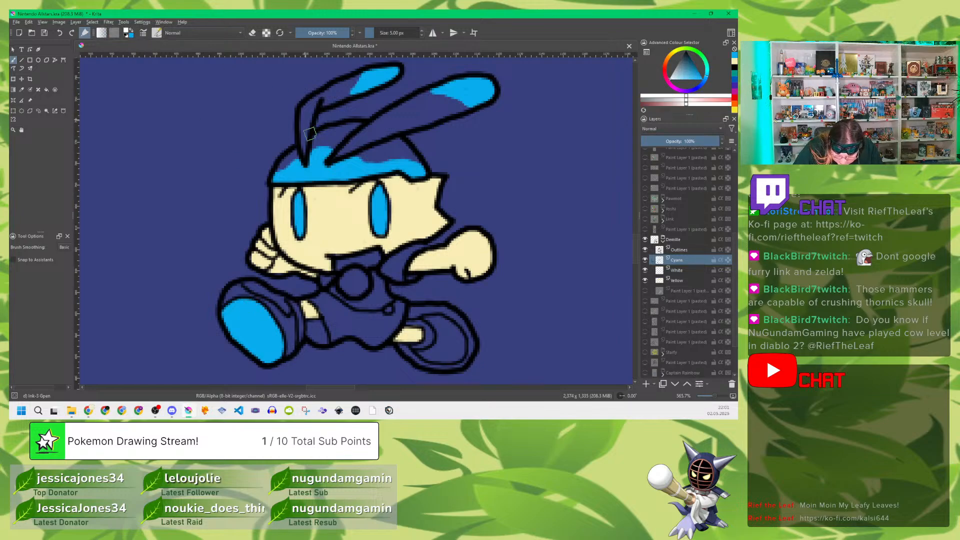
{"action": "left_click_drag", "start_coordinate": [297, 200], "coordinate": [296, 204]}
{"action": "left_click_drag", "start_coordinate": [375, 194], "coordinate": [377, 199]}
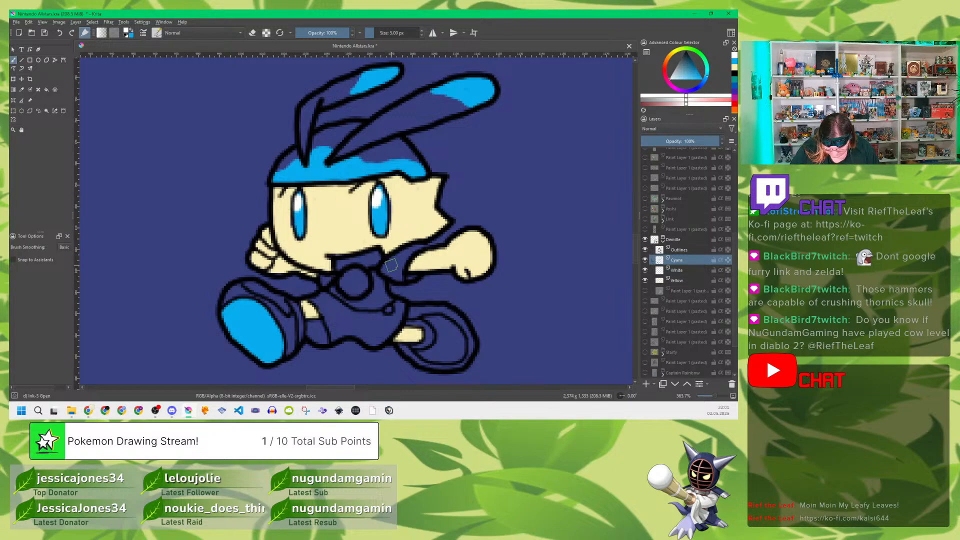
{"action": "left_click", "coordinate": [129, 32]}
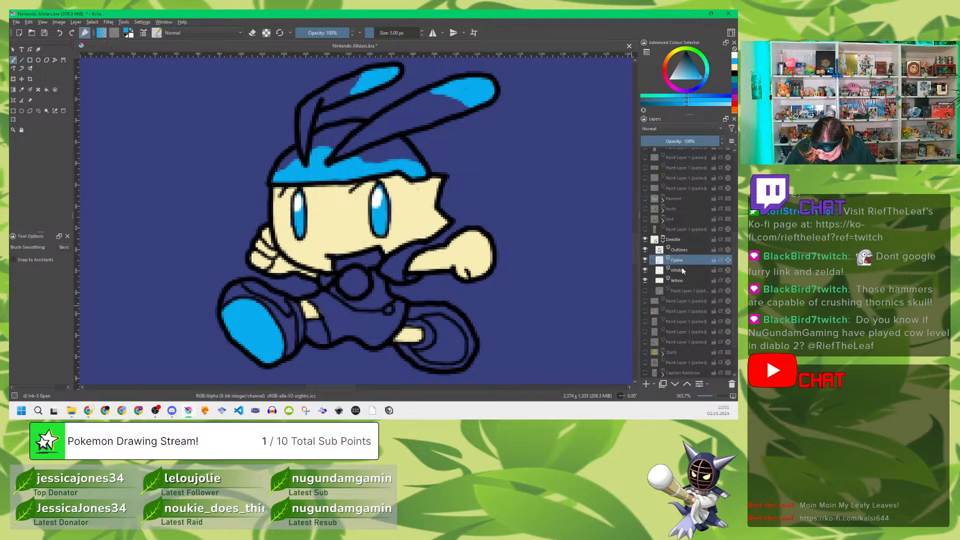
Step: Sample the ear's off-white and, with the reference hidden, fill the rear shoe's sole and the front shoe's highlight on the White layer
{"action": "left_click", "coordinate": [679, 270]}
{"action": "left_click", "coordinate": [645, 291]}
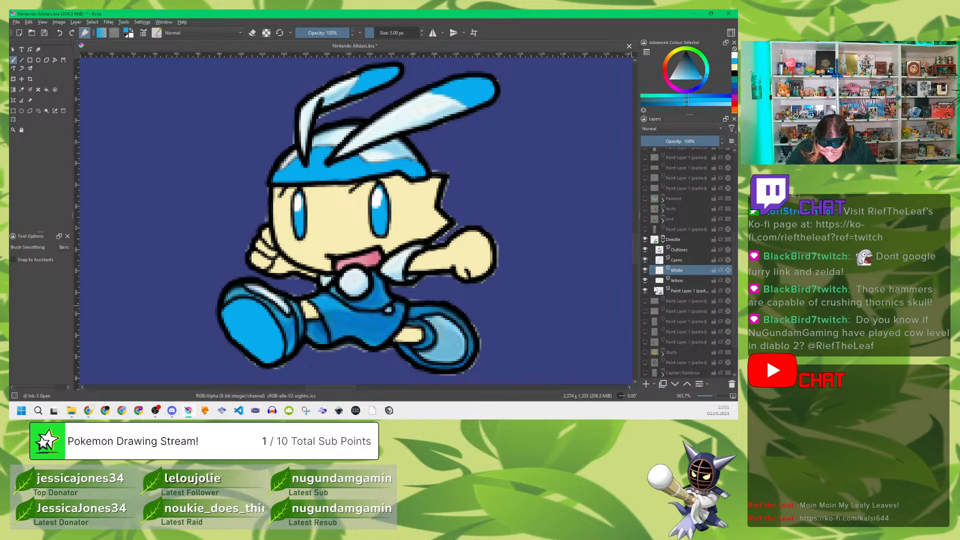
{"action": "key", "text": "p"}
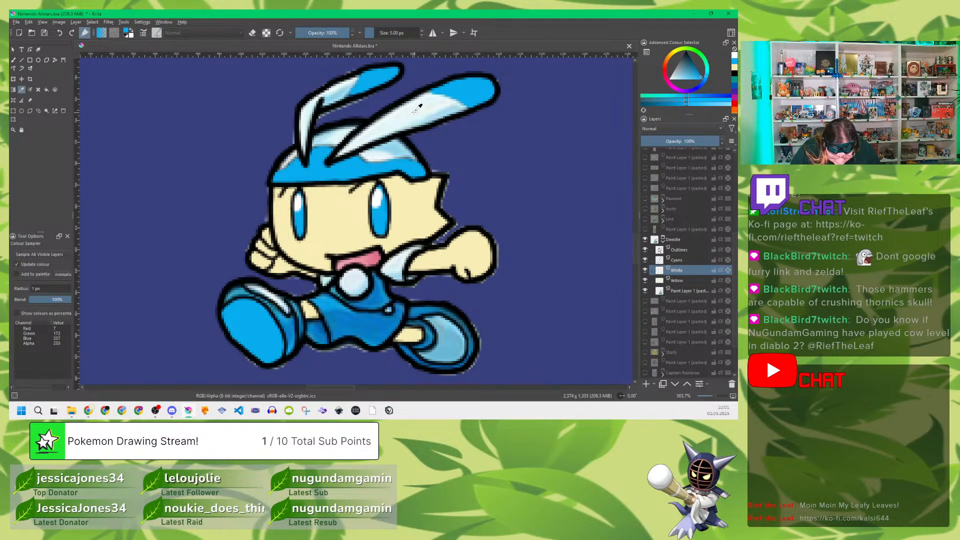
{"action": "left_click", "coordinate": [421, 109]}
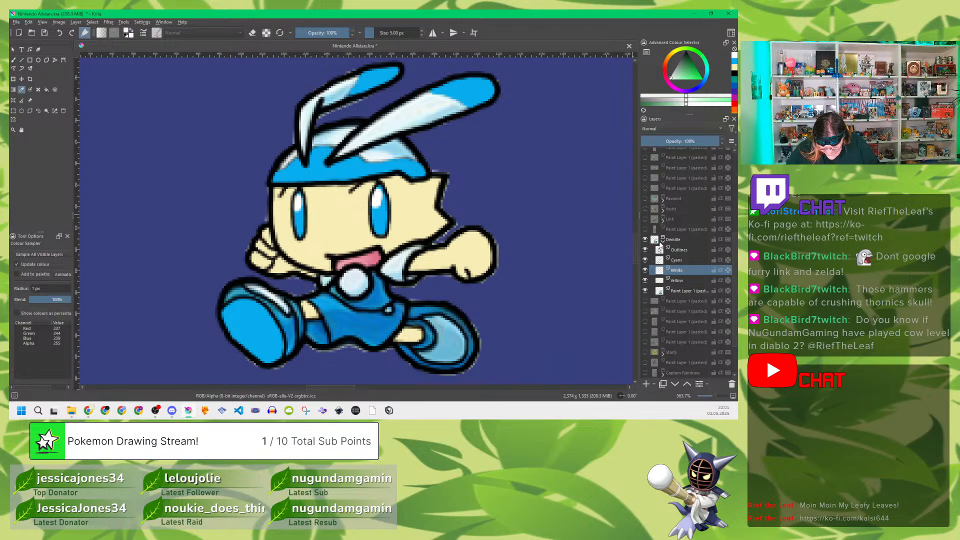
{"action": "key", "text": "b"}
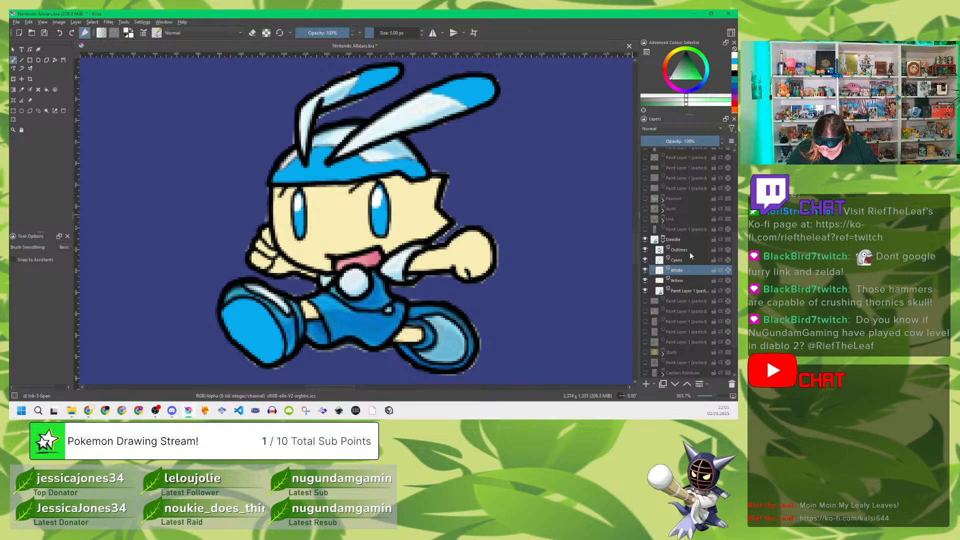
{"action": "left_click", "coordinate": [645, 291]}
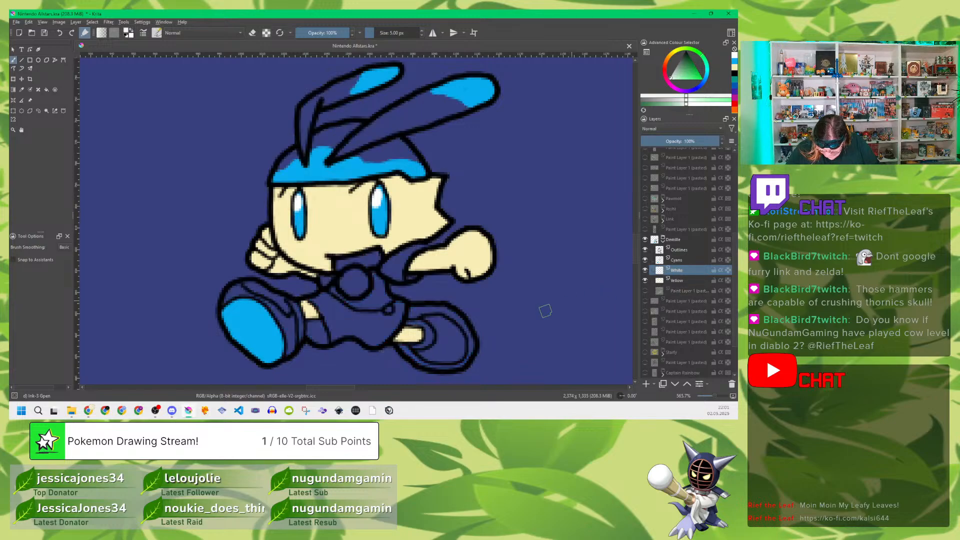
{"action": "mouse_move", "coordinate": [439, 328]}
{"action": "left_mouse_down"}
{"action": "mouse_move", "coordinate": [457, 354]}
{"action": "mouse_move", "coordinate": [423, 353]}
{"action": "mouse_move", "coordinate": [449, 356]}
{"action": "mouse_move", "coordinate": [453, 342]}
{"action": "mouse_move", "coordinate": [442, 347]}
{"action": "mouse_move", "coordinate": [440, 327]}
{"action": "mouse_move", "coordinate": [439, 348]}
{"action": "mouse_move", "coordinate": [425, 353]}
{"action": "mouse_move", "coordinate": [459, 351]}
{"action": "left_mouse_up"}
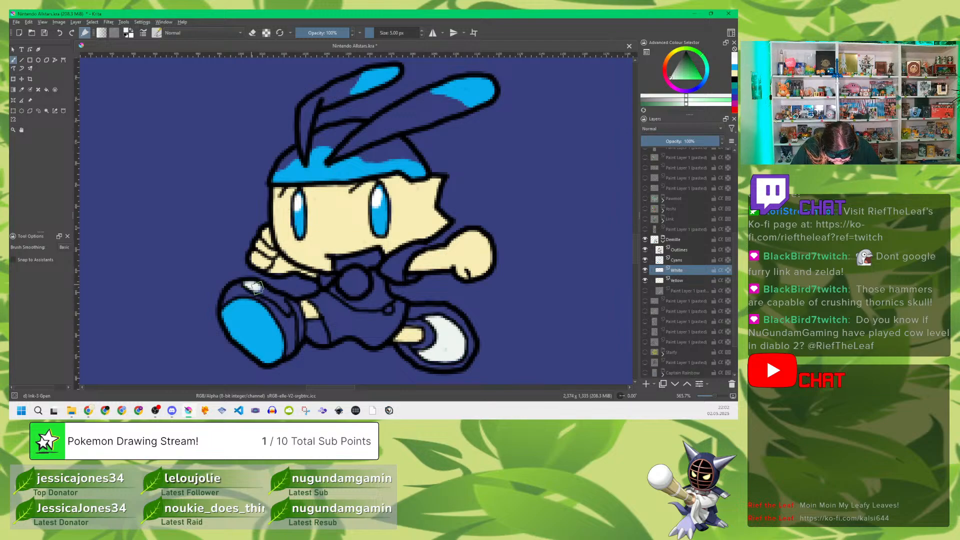
{"action": "mouse_move", "coordinate": [255, 286]}
{"action": "left_mouse_down"}
{"action": "mouse_move", "coordinate": [287, 311]}
{"action": "mouse_move", "coordinate": [255, 289]}
{"action": "left_mouse_up"}
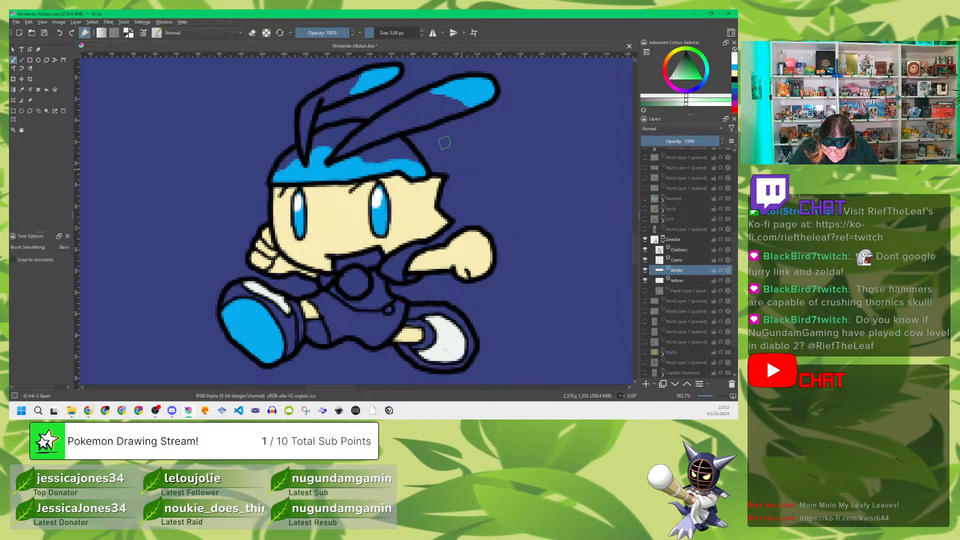
Step: Fill the remaining ear areas, hat top, sleeve, round chest button and collar with off-white on the White layer, checking against the reference
{"action": "mouse_move", "coordinate": [292, 159]}
{"action": "left_mouse_down"}
{"action": "mouse_move", "coordinate": [308, 146]}
{"action": "mouse_move", "coordinate": [307, 108]}
{"action": "mouse_move", "coordinate": [338, 89]}
{"action": "left_mouse_up"}
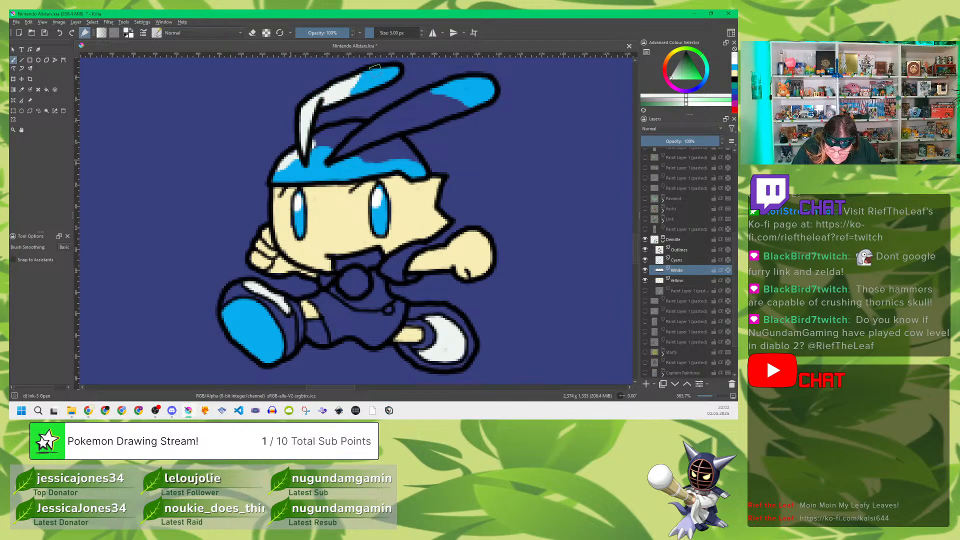
{"action": "mouse_move", "coordinate": [334, 154]}
{"action": "left_mouse_down"}
{"action": "mouse_move", "coordinate": [359, 126]}
{"action": "mouse_move", "coordinate": [330, 145]}
{"action": "mouse_move", "coordinate": [355, 136]}
{"action": "mouse_move", "coordinate": [350, 157]}
{"action": "mouse_move", "coordinate": [389, 157]}
{"action": "mouse_move", "coordinate": [338, 170]}
{"action": "mouse_move", "coordinate": [351, 172]}
{"action": "mouse_move", "coordinate": [342, 177]}
{"action": "mouse_move", "coordinate": [376, 158]}
{"action": "mouse_move", "coordinate": [375, 136]}
{"action": "mouse_move", "coordinate": [404, 149]}
{"action": "mouse_move", "coordinate": [418, 165]}
{"action": "mouse_move", "coordinate": [395, 159]}
{"action": "mouse_move", "coordinate": [417, 173]}
{"action": "mouse_move", "coordinate": [372, 145]}
{"action": "mouse_move", "coordinate": [404, 122]}
{"action": "mouse_move", "coordinate": [371, 135]}
{"action": "mouse_move", "coordinate": [376, 120]}
{"action": "mouse_move", "coordinate": [425, 94]}
{"action": "mouse_move", "coordinate": [413, 104]}
{"action": "mouse_move", "coordinate": [448, 95]}
{"action": "mouse_move", "coordinate": [422, 112]}
{"action": "mouse_move", "coordinate": [474, 94]}
{"action": "mouse_move", "coordinate": [468, 108]}
{"action": "mouse_move", "coordinate": [405, 127]}
{"action": "mouse_move", "coordinate": [465, 91]}
{"action": "left_mouse_up"}
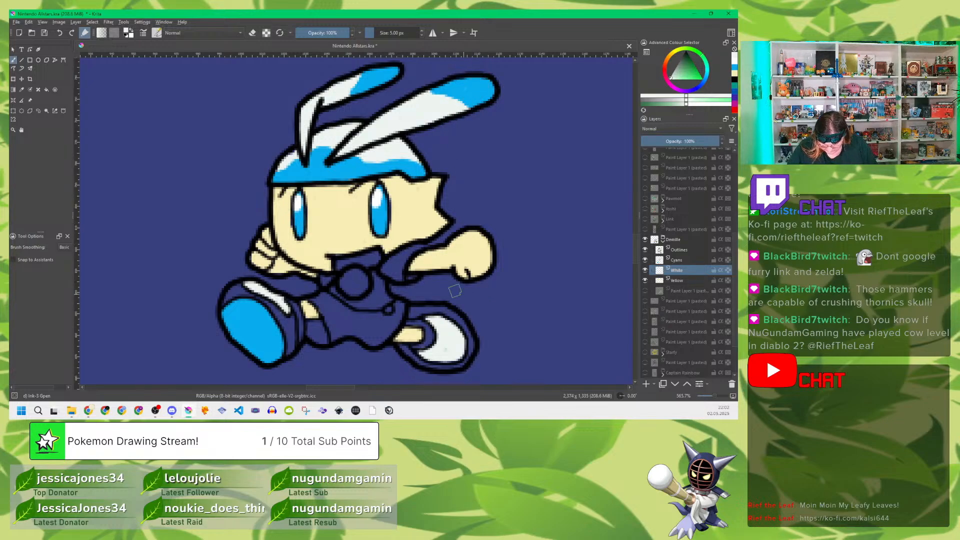
{"action": "mouse_move", "coordinate": [397, 264]}
{"action": "left_mouse_down"}
{"action": "mouse_move", "coordinate": [420, 248]}
{"action": "mouse_move", "coordinate": [388, 266]}
{"action": "mouse_move", "coordinate": [414, 278]}
{"action": "mouse_move", "coordinate": [400, 278]}
{"action": "mouse_move", "coordinate": [404, 259]}
{"action": "mouse_move", "coordinate": [393, 277]}
{"action": "mouse_move", "coordinate": [412, 267]}
{"action": "left_mouse_up"}
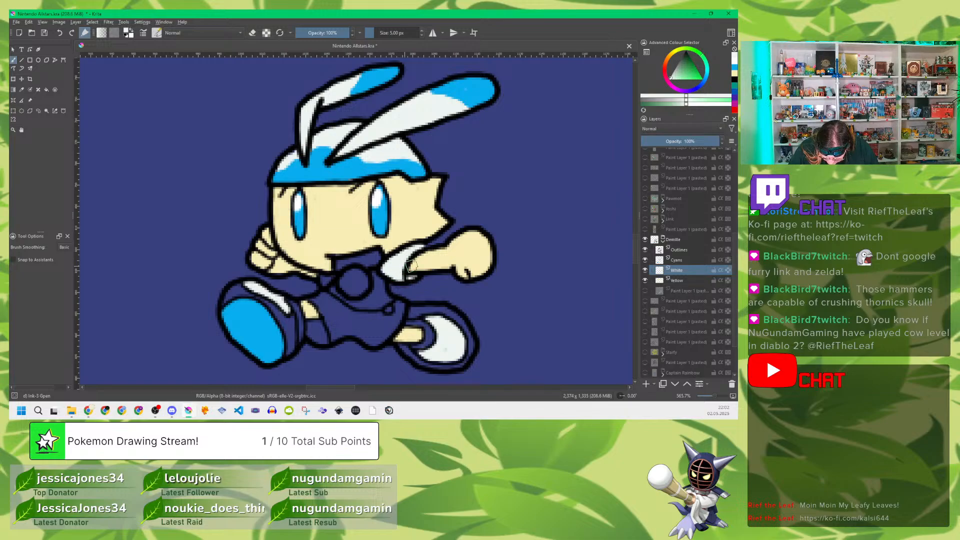
{"action": "left_click", "coordinate": [645, 291]}
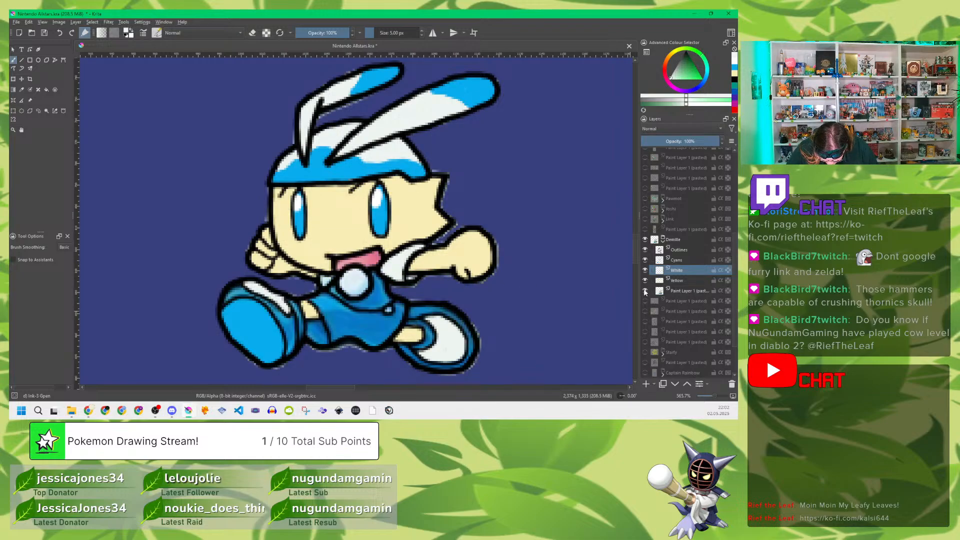
{"action": "left_click", "coordinate": [645, 291]}
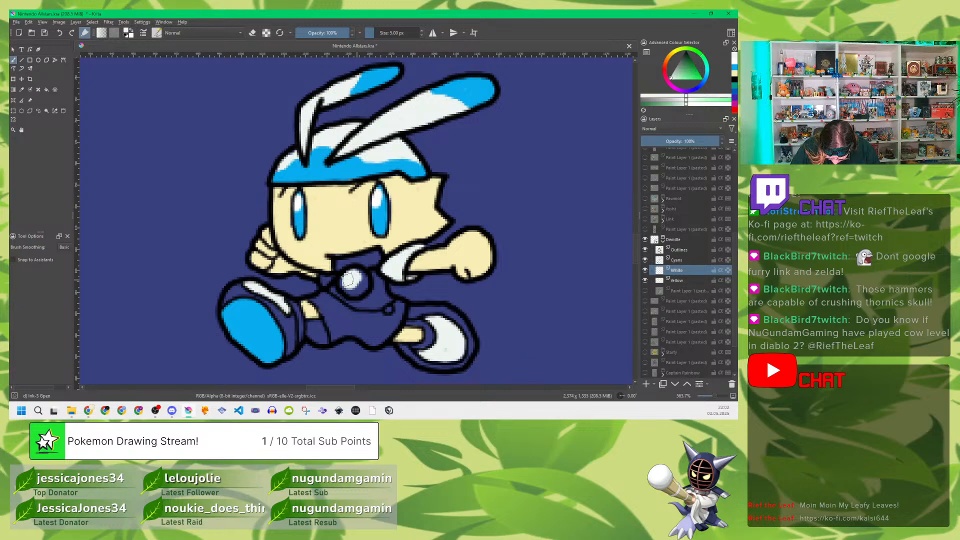
{"action": "mouse_move", "coordinate": [348, 280]}
{"action": "left_mouse_down"}
{"action": "mouse_move", "coordinate": [354, 290]}
{"action": "mouse_move", "coordinate": [358, 273]}
{"action": "mouse_move", "coordinate": [361, 286]}
{"action": "mouse_move", "coordinate": [349, 288]}
{"action": "mouse_move", "coordinate": [364, 285]}
{"action": "mouse_move", "coordinate": [349, 286]}
{"action": "mouse_move", "coordinate": [356, 274]}
{"action": "mouse_move", "coordinate": [327, 281]}
{"action": "left_mouse_up"}
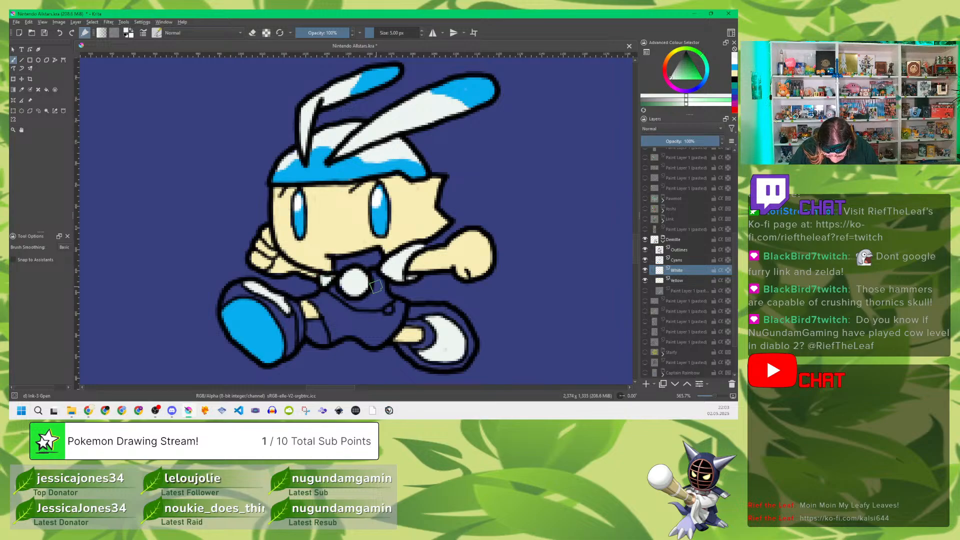
Step: Show the reference and sample the darker blue of the overalls as the brush colour
{"action": "left_click", "coordinate": [644, 292]}
{"action": "key", "text": "p"}
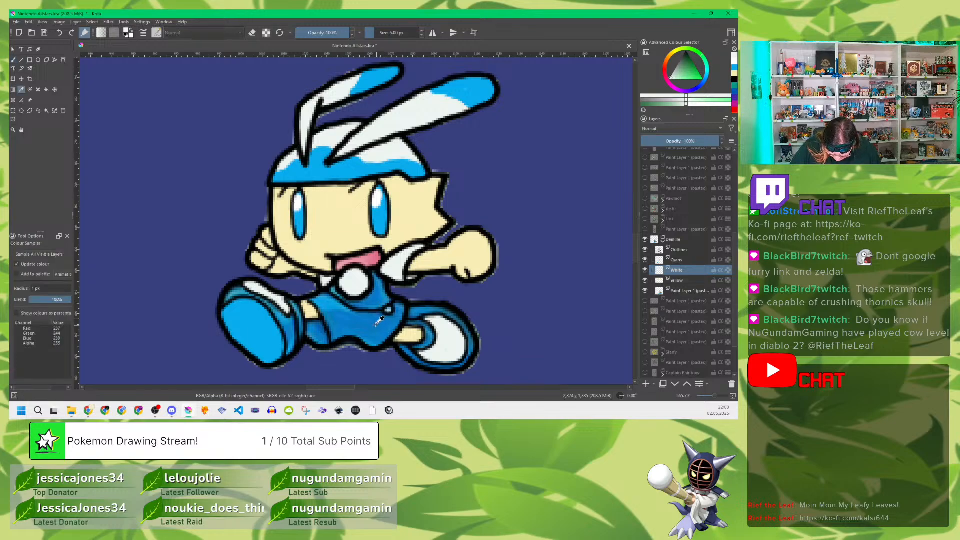
{"action": "left_click", "coordinate": [378, 321]}
{"action": "key", "text": "b"}
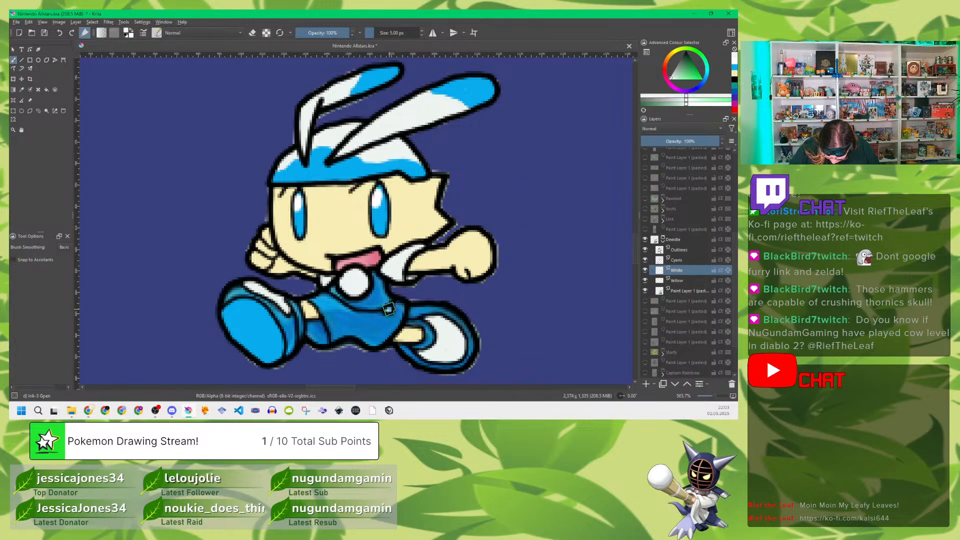
{"action": "key", "text": "p"}
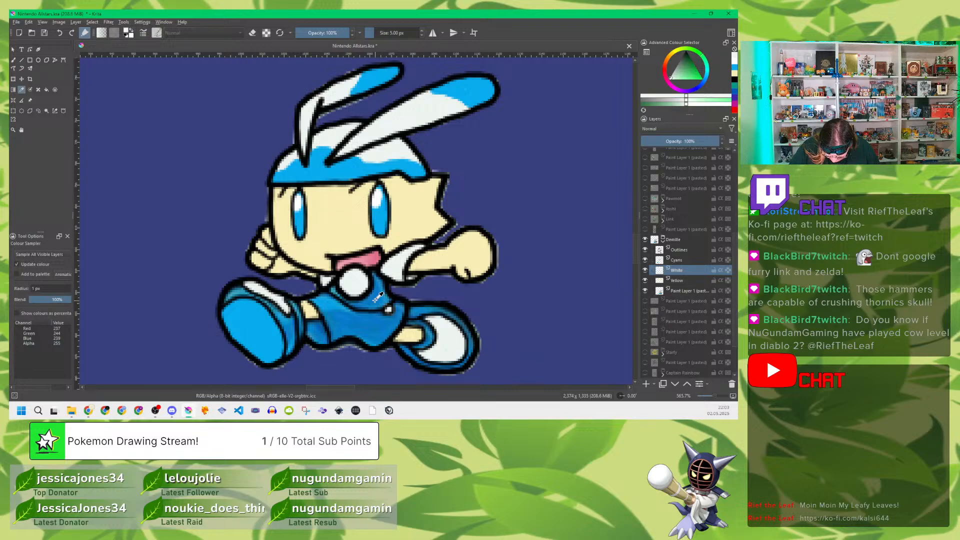
{"action": "left_click", "coordinate": [376, 298]}
{"action": "key", "text": "b"}
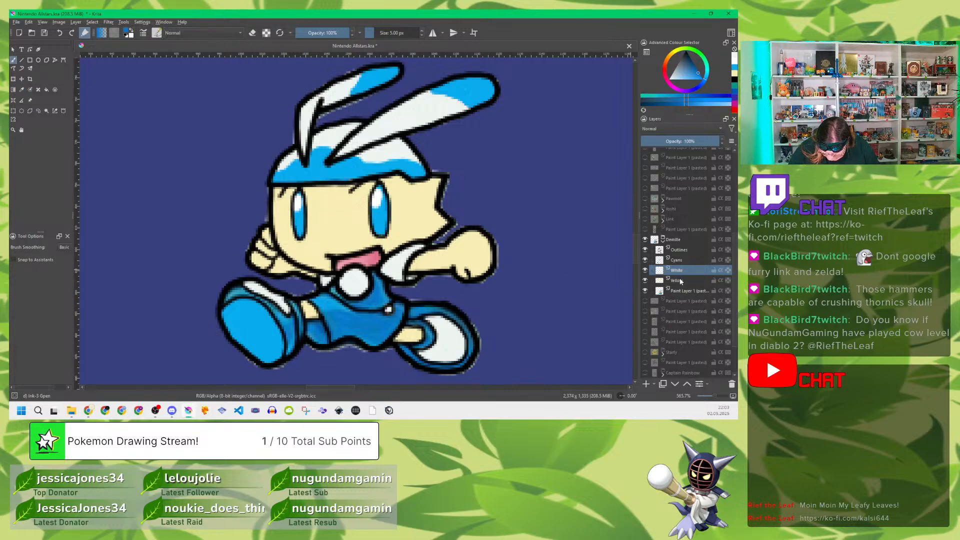
Step: Add a paint layer directly above the Yellow layer and name it Blue
{"action": "mouse_move", "coordinate": [680, 280]}
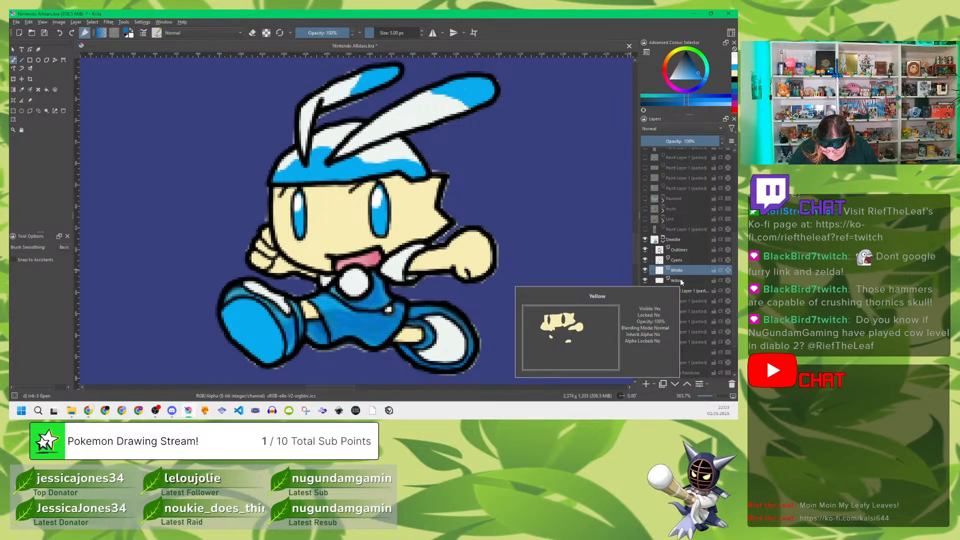
{"action": "left_click", "coordinate": [680, 280]}
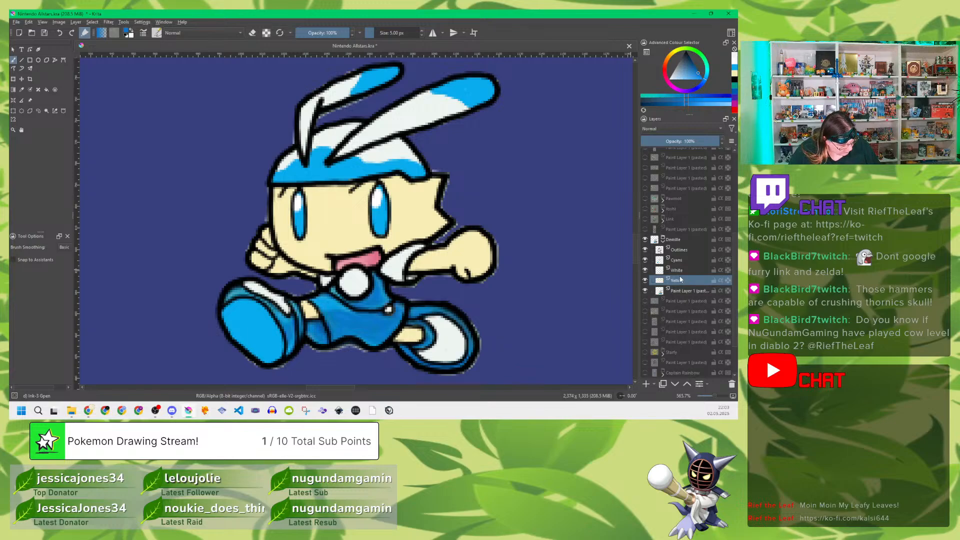
{"action": "key", "text": "Insert"}
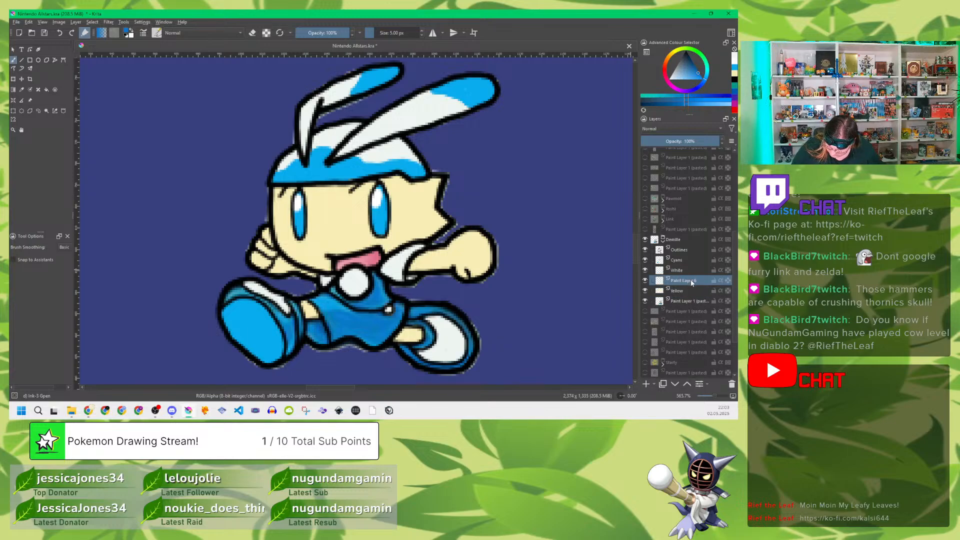
{"action": "double_click", "coordinate": [693, 283]}
{"action": "type", "text": "Blu"}
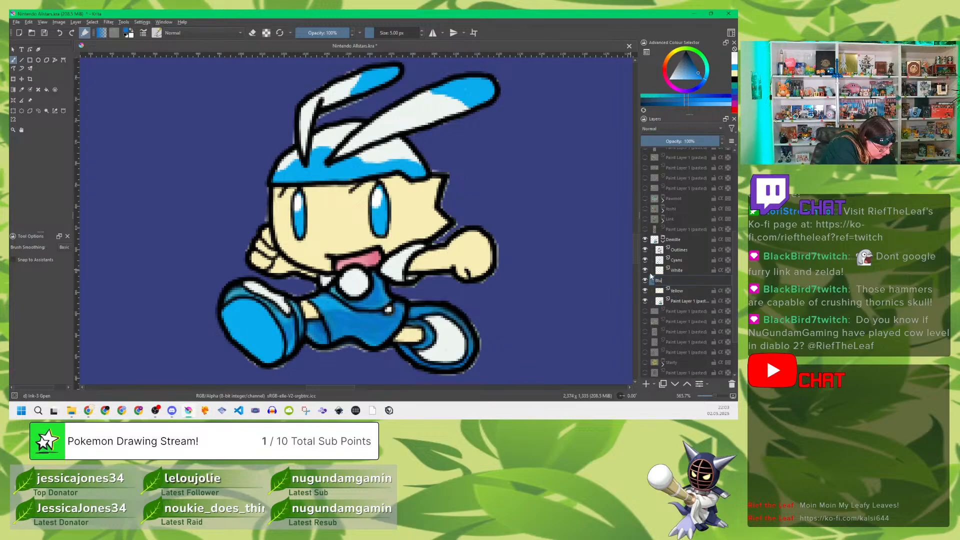
{"action": "type", "text": "e"}
{"action": "key", "text": "Return"}
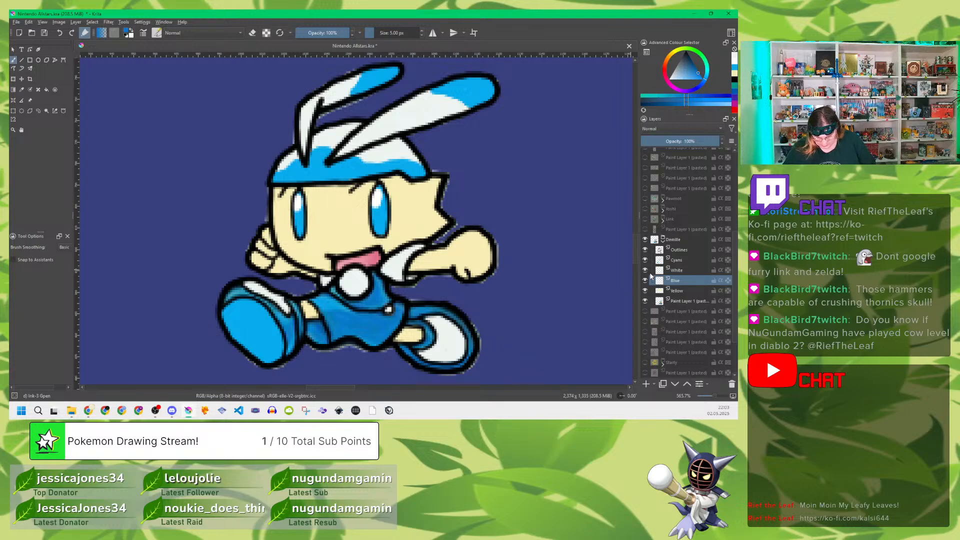
Step: Hide the reference and fill the overalls and the darker parts of both shoes with blue on the Blue layer
{"action": "left_click", "coordinate": [645, 300]}
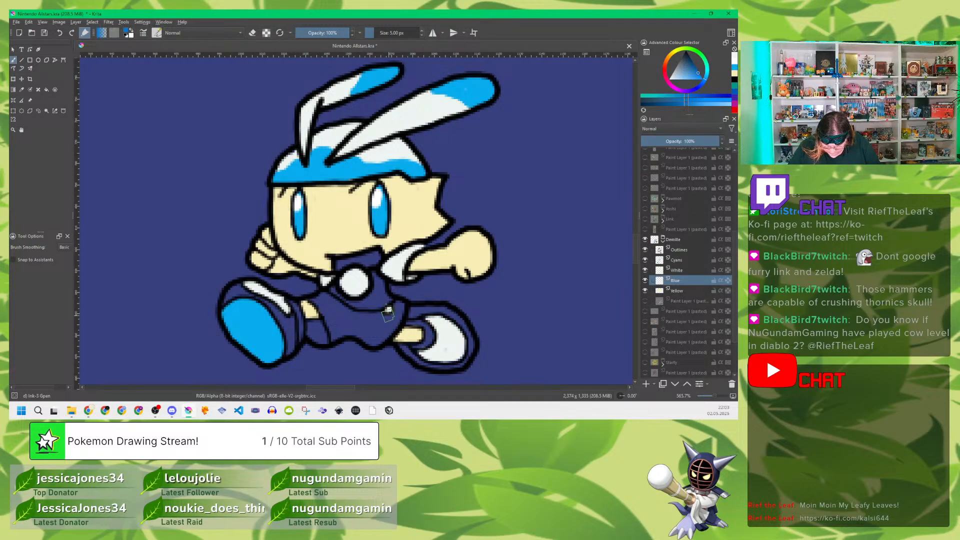
{"action": "mouse_move", "coordinate": [379, 305]}
{"action": "left_mouse_down"}
{"action": "mouse_move", "coordinate": [374, 277]}
{"action": "mouse_move", "coordinate": [388, 303]}
{"action": "mouse_move", "coordinate": [428, 329]}
{"action": "mouse_move", "coordinate": [426, 318]}
{"action": "mouse_move", "coordinate": [411, 320]}
{"action": "mouse_move", "coordinate": [432, 318]}
{"action": "mouse_move", "coordinate": [411, 312]}
{"action": "mouse_move", "coordinate": [452, 315]}
{"action": "mouse_move", "coordinate": [441, 312]}
{"action": "mouse_move", "coordinate": [466, 334]}
{"action": "mouse_move", "coordinate": [463, 359]}
{"action": "mouse_move", "coordinate": [447, 363]}
{"action": "mouse_move", "coordinate": [458, 366]}
{"action": "mouse_move", "coordinate": [404, 349]}
{"action": "mouse_move", "coordinate": [457, 360]}
{"action": "left_mouse_up"}
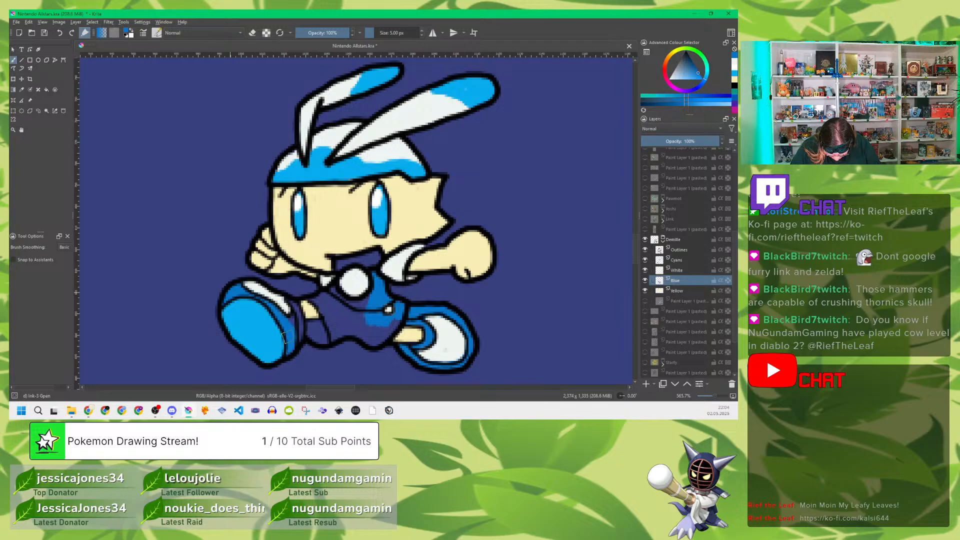
{"action": "mouse_move", "coordinate": [293, 310]}
{"action": "left_mouse_down"}
{"action": "mouse_move", "coordinate": [328, 325]}
{"action": "mouse_move", "coordinate": [316, 331]}
{"action": "mouse_move", "coordinate": [321, 339]}
{"action": "mouse_move", "coordinate": [329, 313]}
{"action": "mouse_move", "coordinate": [313, 299]}
{"action": "mouse_move", "coordinate": [333, 293]}
{"action": "mouse_move", "coordinate": [344, 326]}
{"action": "mouse_move", "coordinate": [335, 315]}
{"action": "mouse_move", "coordinate": [348, 315]}
{"action": "mouse_move", "coordinate": [344, 295]}
{"action": "mouse_move", "coordinate": [367, 312]}
{"action": "mouse_move", "coordinate": [346, 303]}
{"action": "mouse_move", "coordinate": [344, 314]}
{"action": "mouse_move", "coordinate": [369, 314]}
{"action": "mouse_move", "coordinate": [332, 336]}
{"action": "mouse_move", "coordinate": [362, 328]}
{"action": "mouse_move", "coordinate": [373, 341]}
{"action": "mouse_move", "coordinate": [390, 310]}
{"action": "left_mouse_up"}
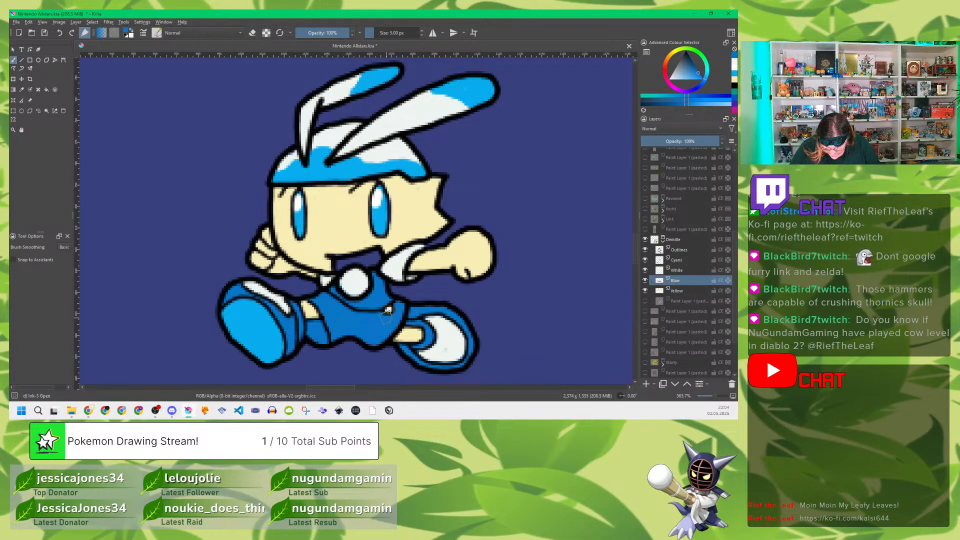
Step: Show the reference again and sample the pink of the open mouth as the brush colour
{"action": "left_click", "coordinate": [645, 301]}
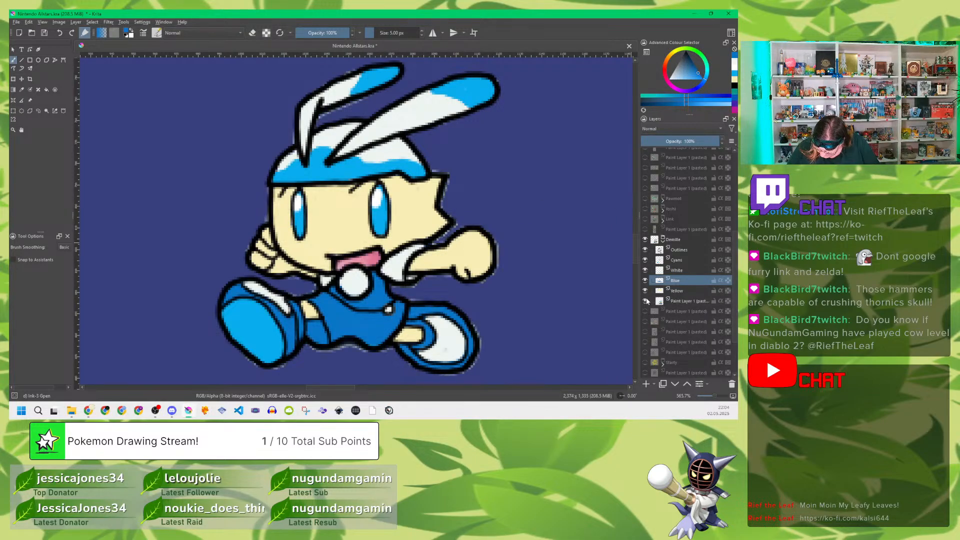
{"action": "key", "text": "p"}
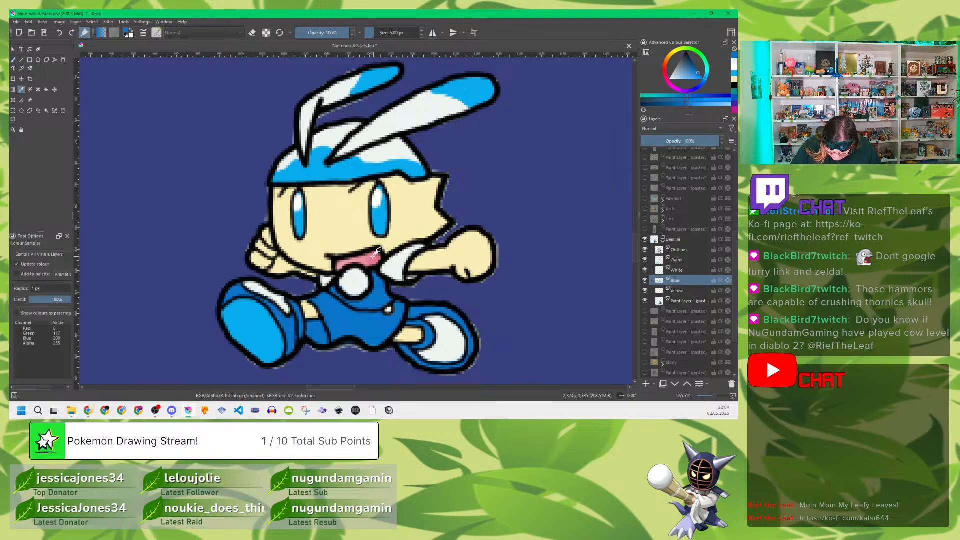
{"action": "left_click", "coordinate": [374, 255]}
{"action": "key", "text": "b"}
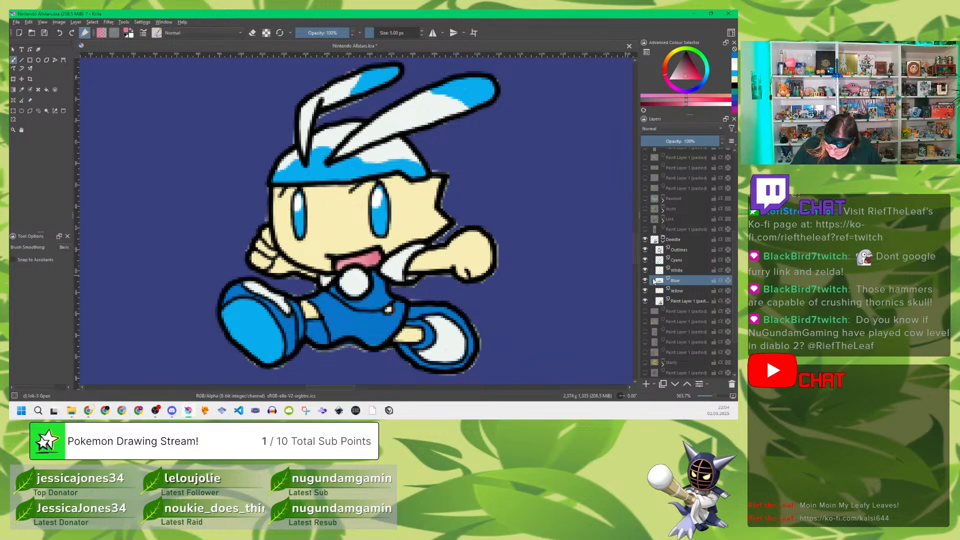
Step: Add a paint layer directly above the Cyans layer and name it Pink
{"action": "left_click", "coordinate": [681, 260]}
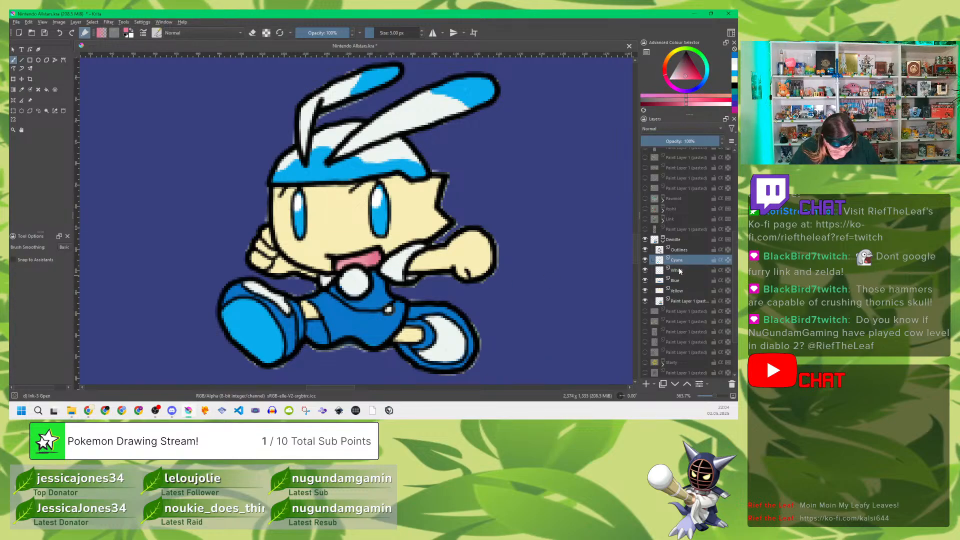
{"action": "key", "text": "Insert"}
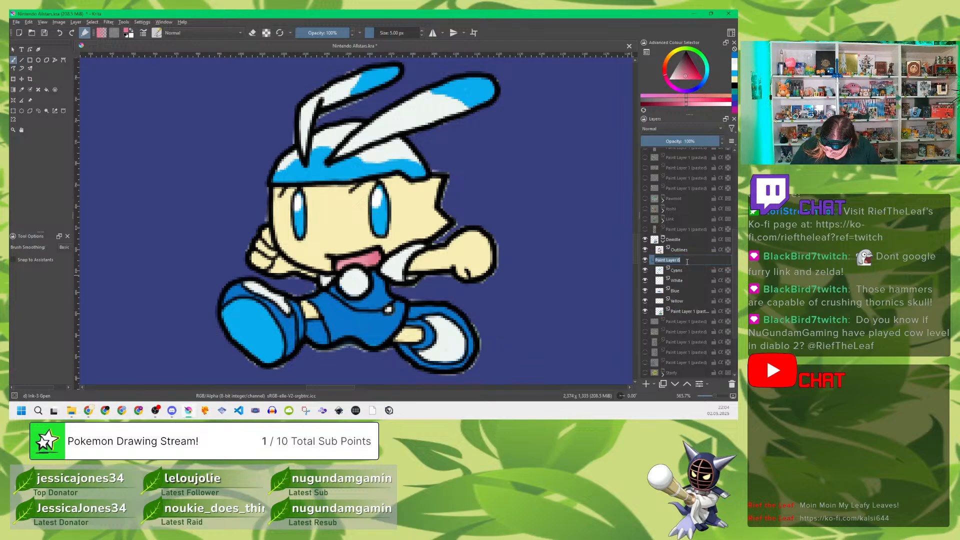
{"action": "double_click", "coordinate": [671, 260]}
{"action": "type", "text": "Pink"}
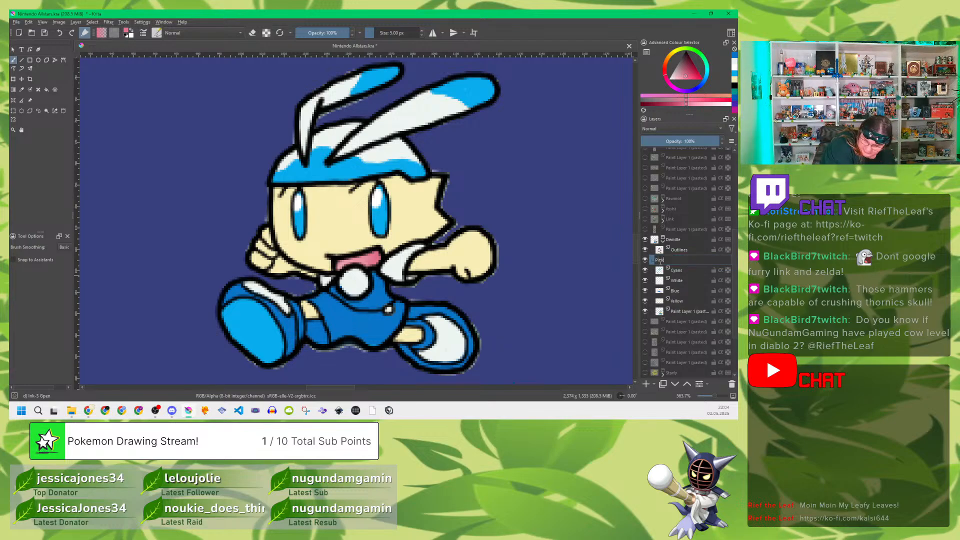
{"action": "key", "text": "Return"}
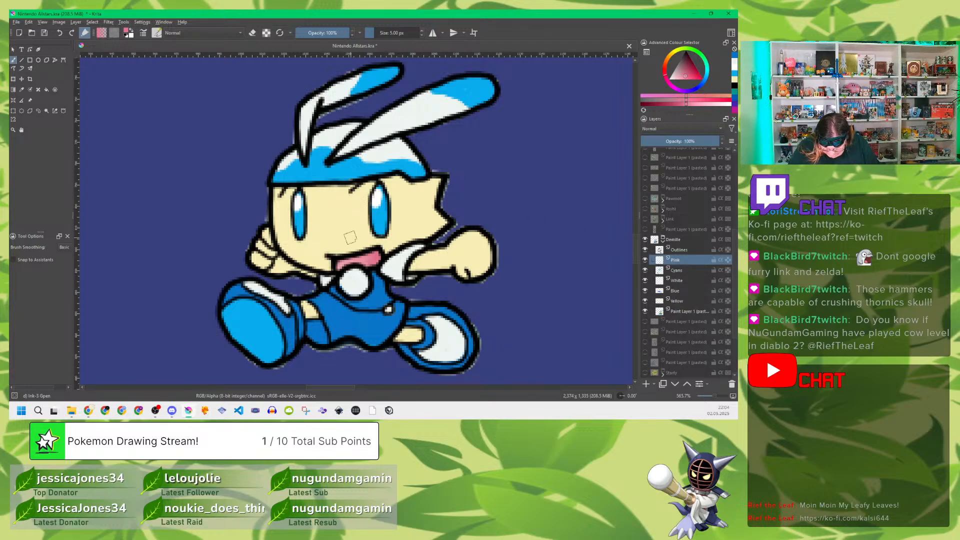
Step: Fill the mouth with pink on the Pink layer, hiding the reference to finish it, and save the drawing
{"action": "left_click_drag", "start_coordinate": [339, 263], "coordinate": [376, 252]}
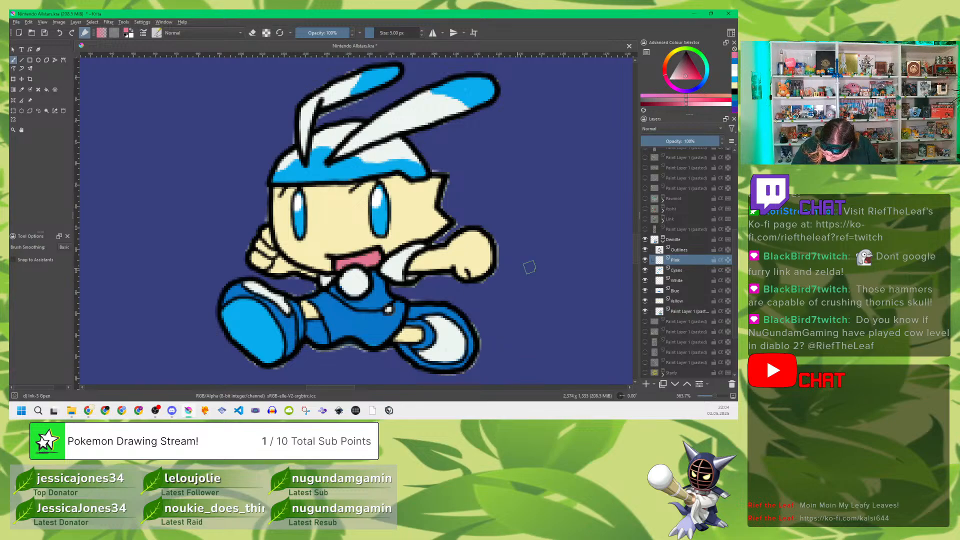
{"action": "left_click", "coordinate": [645, 311]}
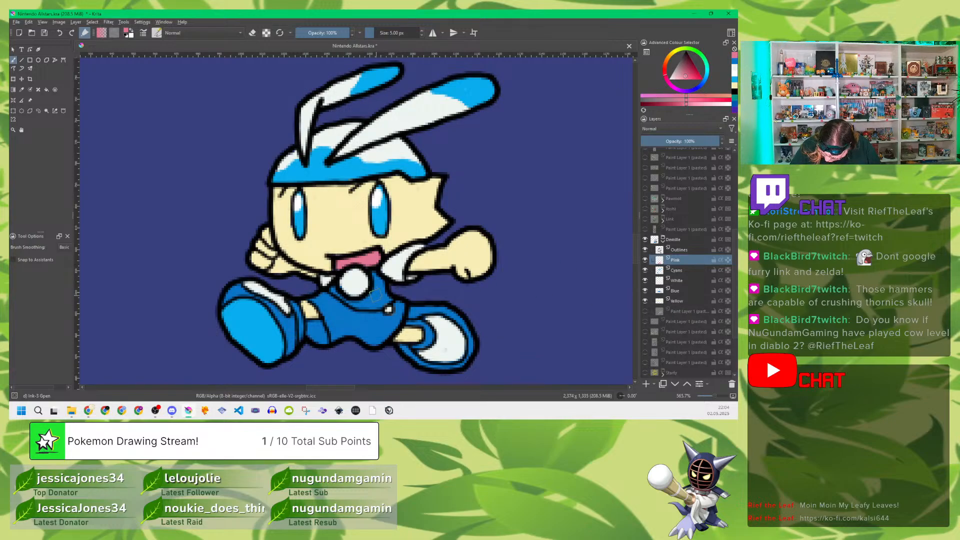
{"action": "mouse_move", "coordinate": [376, 257]}
{"action": "left_mouse_down"}
{"action": "mouse_move", "coordinate": [338, 263]}
{"action": "mouse_move", "coordinate": [366, 262]}
{"action": "left_mouse_up"}
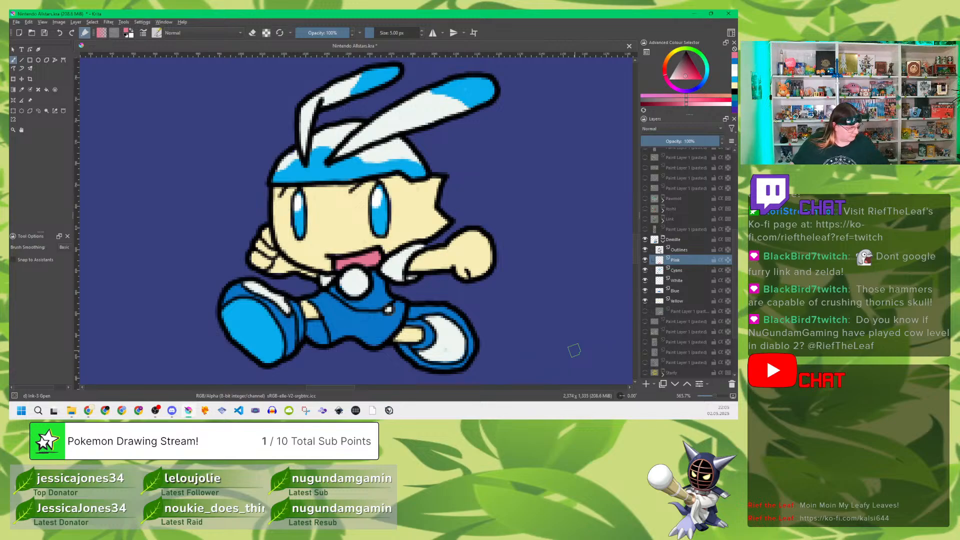
{"action": "key", "text": "ctrl+s"}
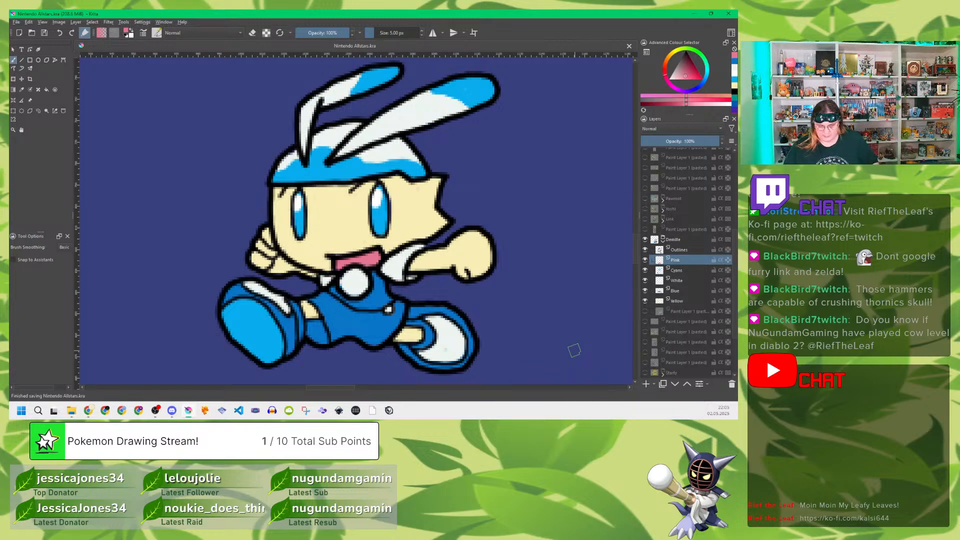
Step: Collapse the Demille group and show the pasted Nintendo Switch 2 backdrop layer behind the whole canvas
{"action": "scroll", "coordinate": [403, 187], "scroll_direction": "down", "scroll_amount": 7}
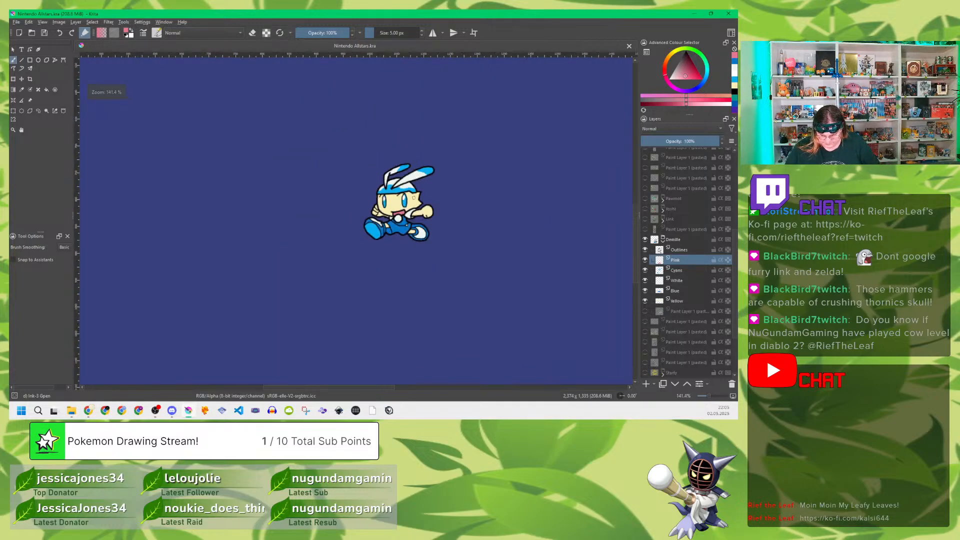
{"action": "scroll", "coordinate": [415, 194], "scroll_direction": "down", "scroll_amount": 1}
{"action": "left_click_drag", "start_coordinate": [467, 159], "coordinate": [426, 185]}
{"action": "scroll", "coordinate": [414, 192], "scroll_direction": "down", "scroll_amount": 1}
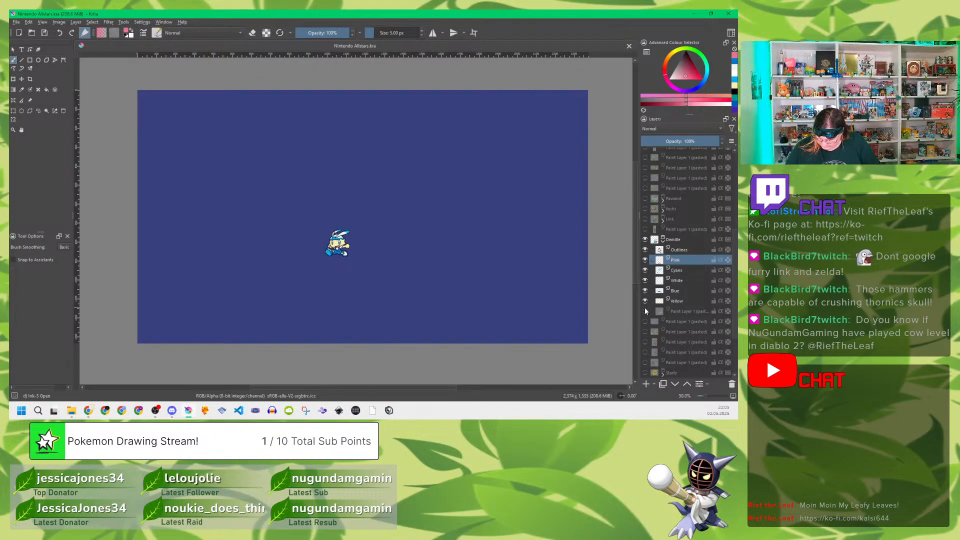
{"action": "left_click", "coordinate": [663, 242]}
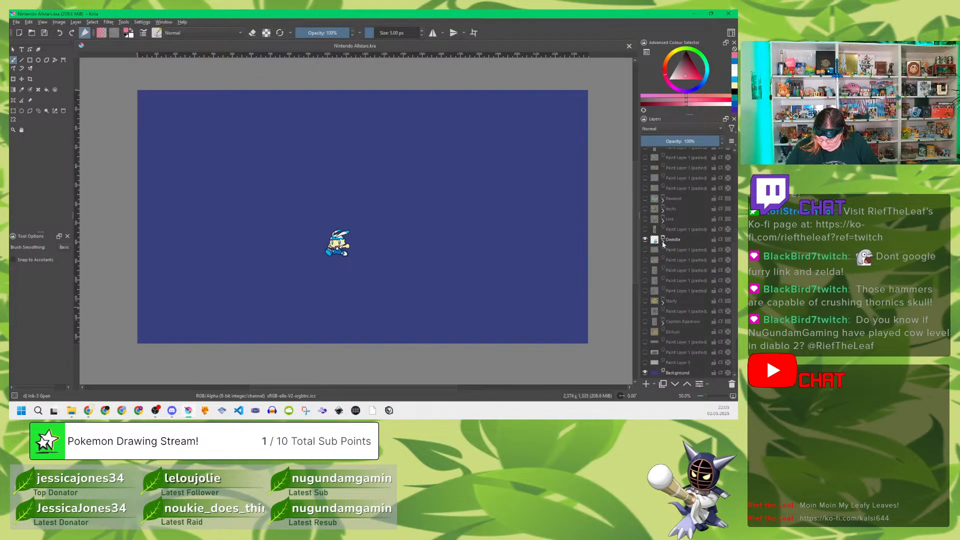
{"action": "left_click", "coordinate": [645, 352]}
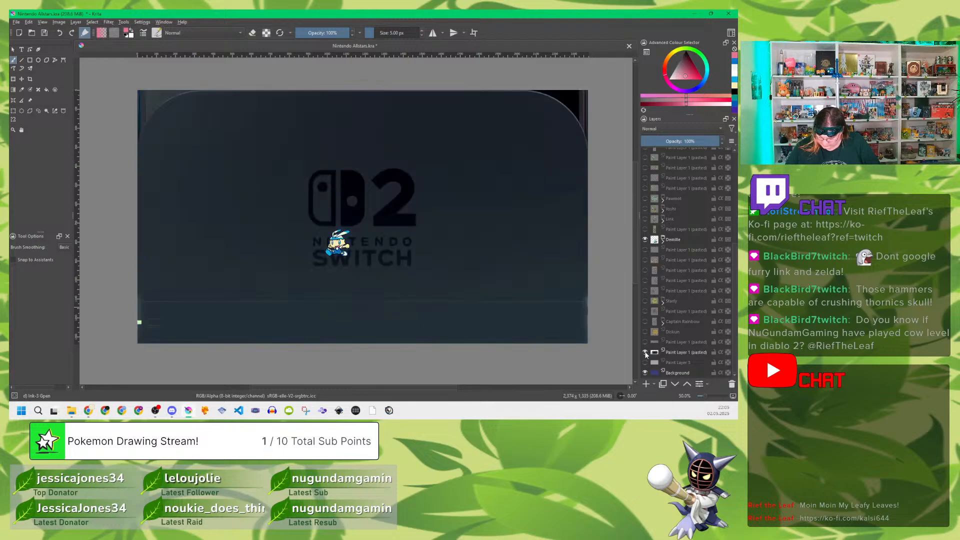
Step: Make the Captain Rainbow, Diskun and Starfy characters visible alongside Demille
{"action": "left_click", "coordinate": [645, 321]}
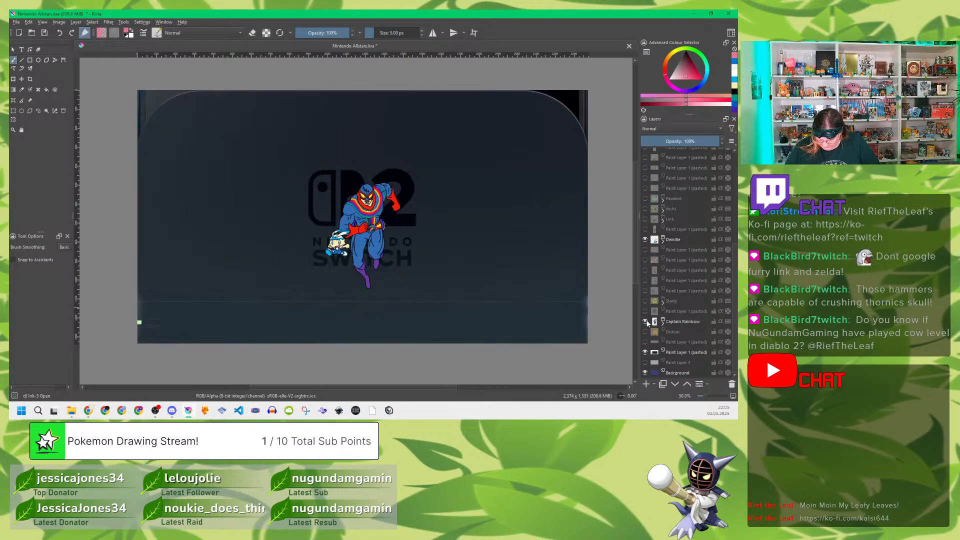
{"action": "left_click", "coordinate": [646, 332]}
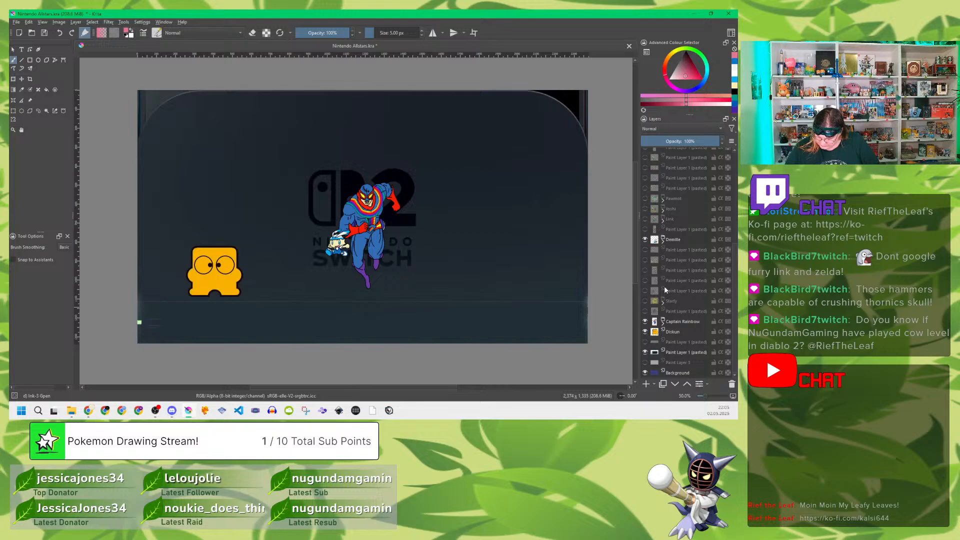
{"action": "scroll", "coordinate": [675, 290], "scroll_direction": "up", "scroll_amount": 1}
{"action": "left_click", "coordinate": [646, 331]}
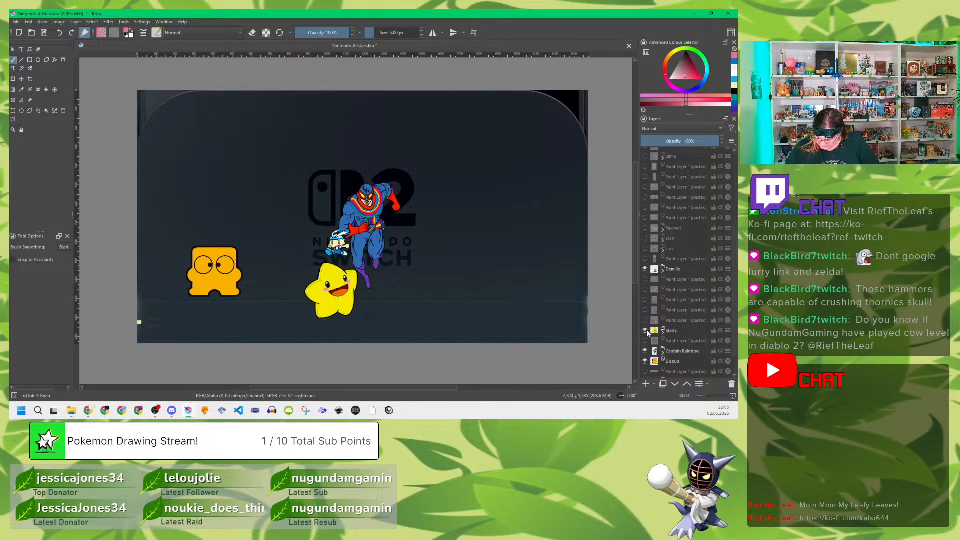
Step: Check the contents of the Link group and make the Link character visible
{"action": "mouse_move", "coordinate": [682, 344]}
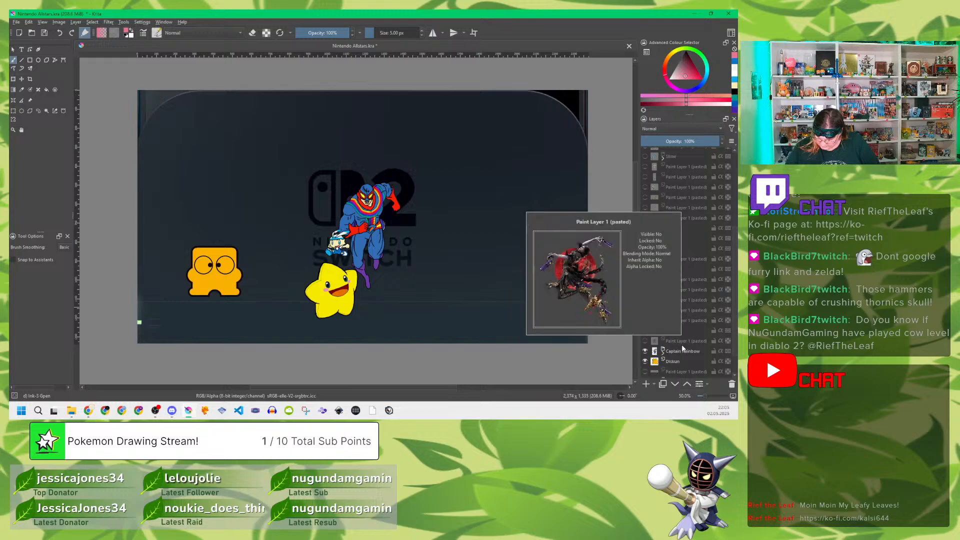
{"action": "scroll", "coordinate": [684, 268], "scroll_direction": "up", "scroll_amount": 2}
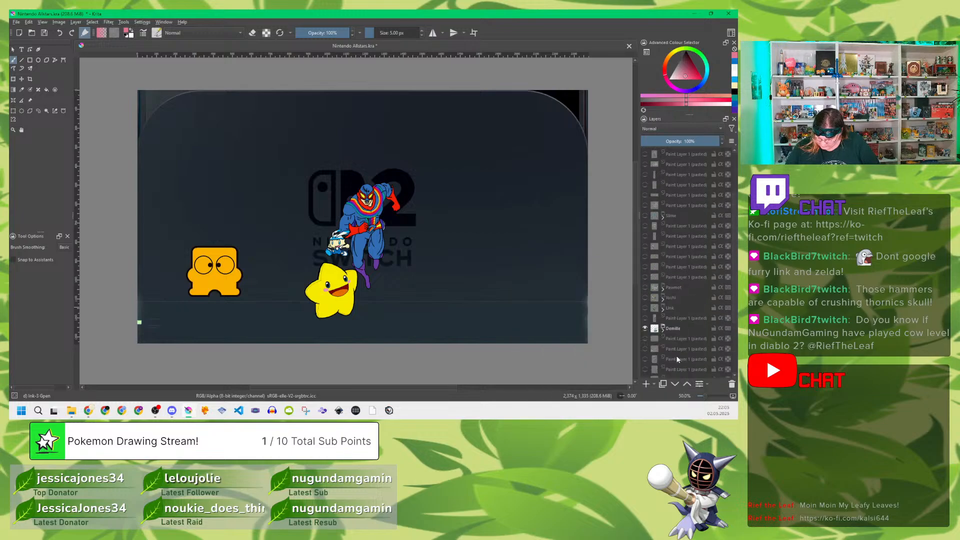
{"action": "left_click", "coordinate": [664, 308]}
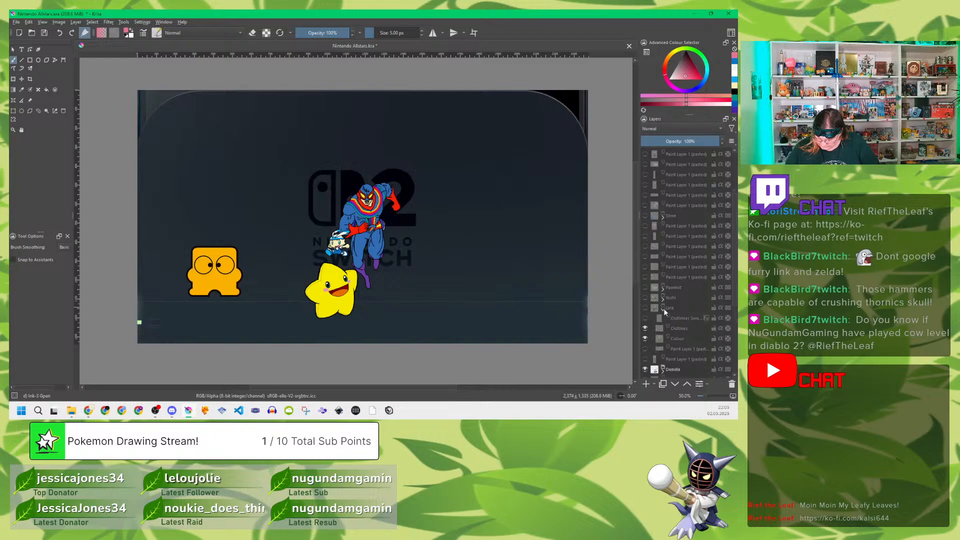
{"action": "left_click", "coordinate": [664, 308]}
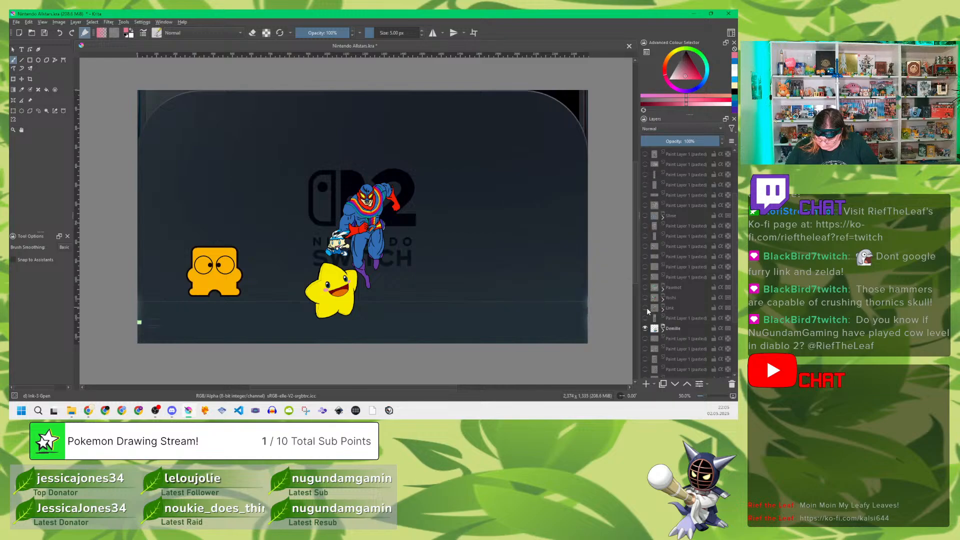
{"action": "left_click", "coordinate": [646, 307]}
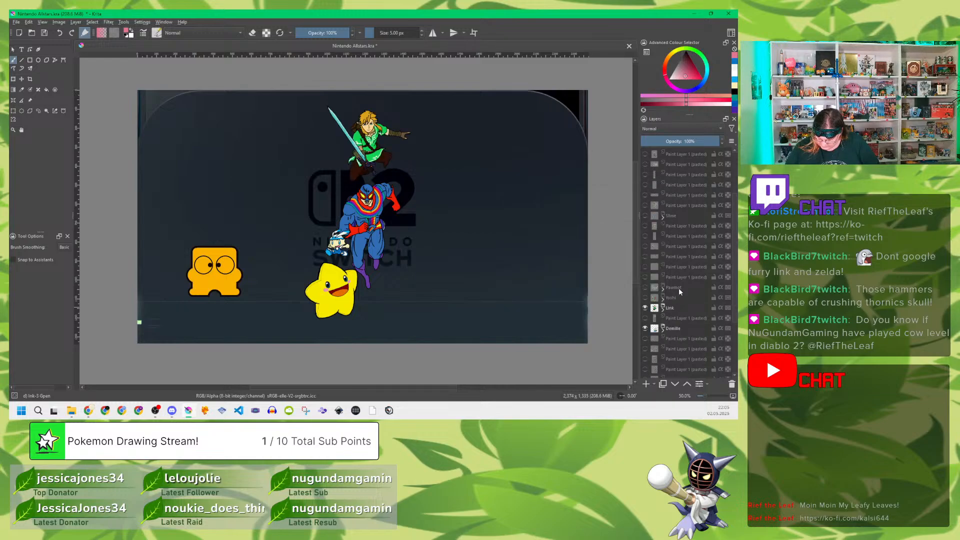
Step: Make the Yoshi, Pawmot, Slime and Noah character groups visible over the backdrop and save the drawing
{"action": "left_click", "coordinate": [645, 297]}
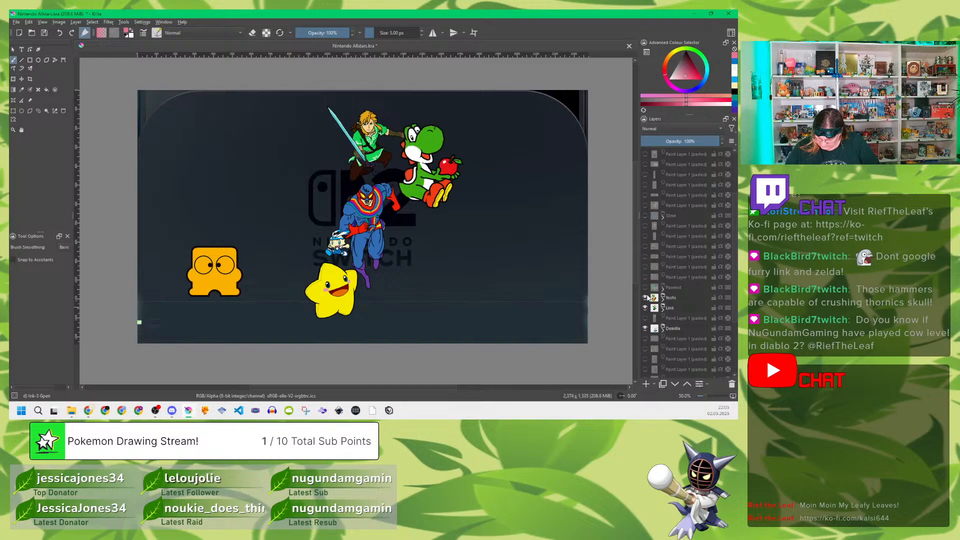
{"action": "left_click", "coordinate": [645, 287]}
{"action": "scroll", "coordinate": [680, 273], "scroll_direction": "up", "scroll_amount": 3}
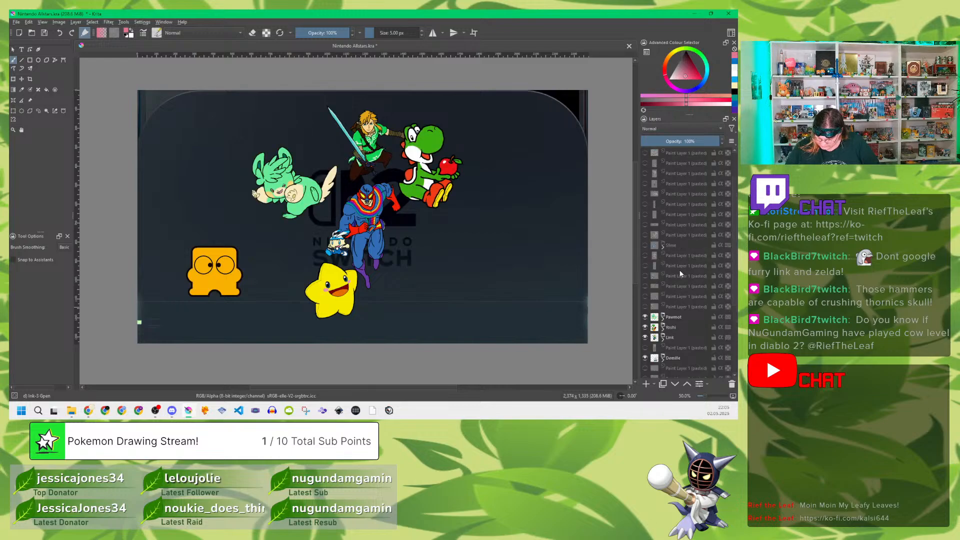
{"action": "left_click", "coordinate": [645, 275]}
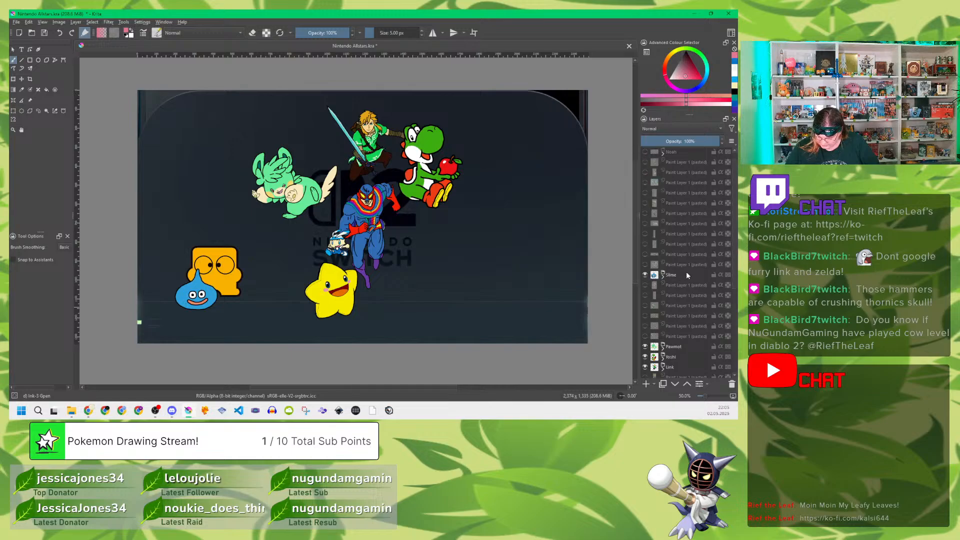
{"action": "scroll", "coordinate": [693, 275], "scroll_direction": "up", "scroll_amount": 1}
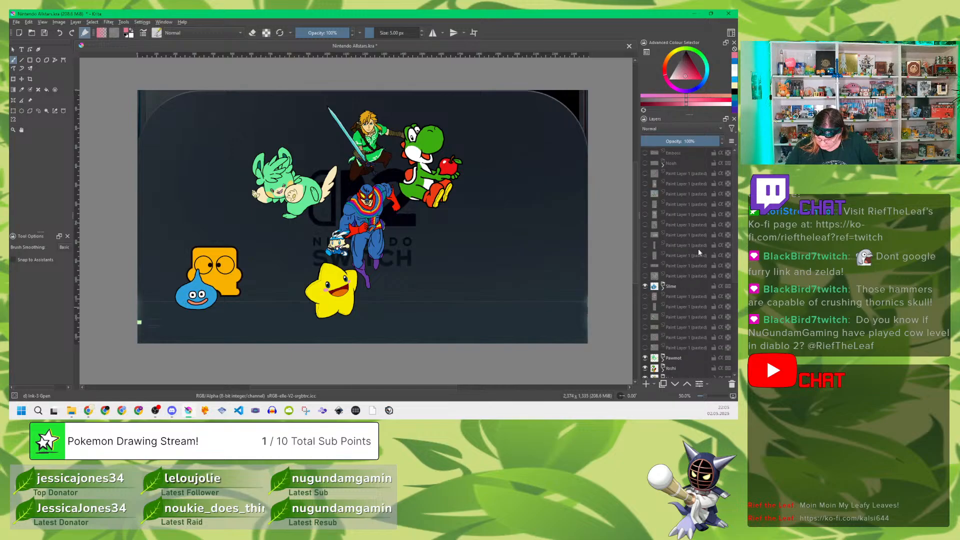
{"action": "left_click", "coordinate": [645, 163]}
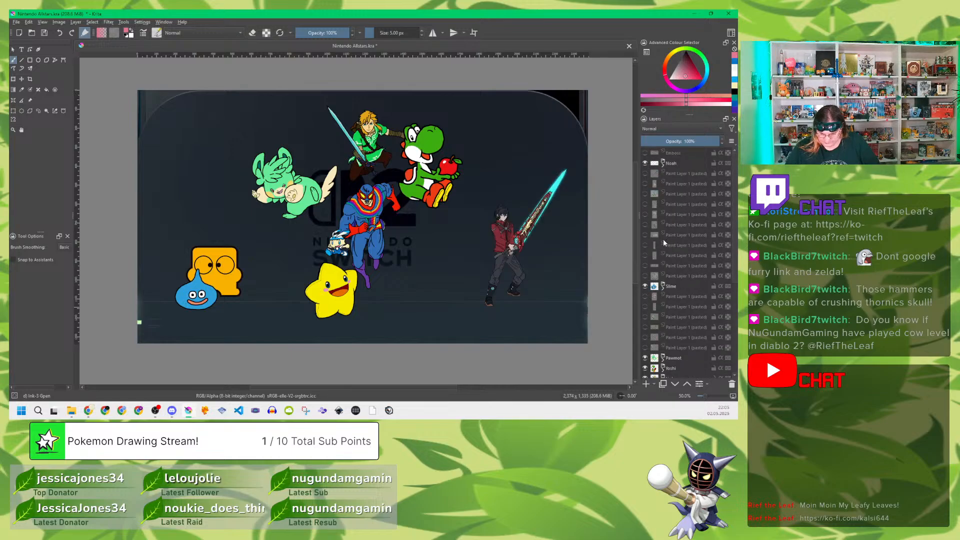
{"action": "key", "text": "ctrl+s"}
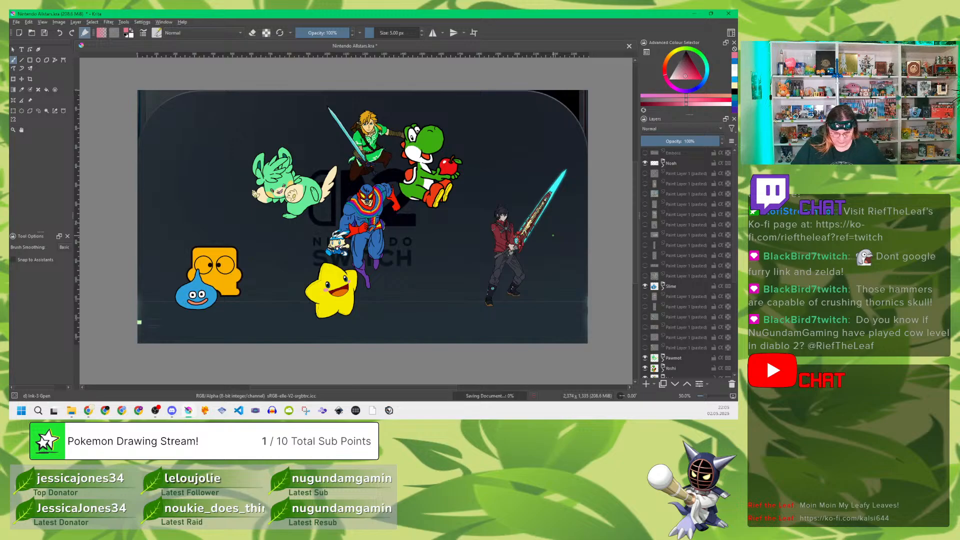
Step: Save a PNG image copy as Nintendo Allstars.png in the Switch 2 Decals folder, replacing the existing file and keeping the offered PNG options
{"action": "key", "text": "ctrl+shift+s"}
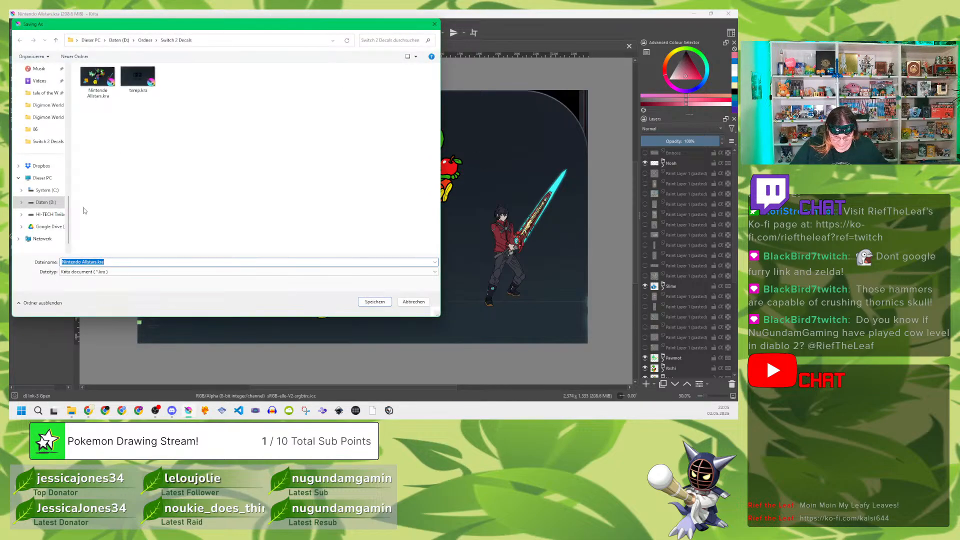
{"action": "left_click", "coordinate": [93, 272]}
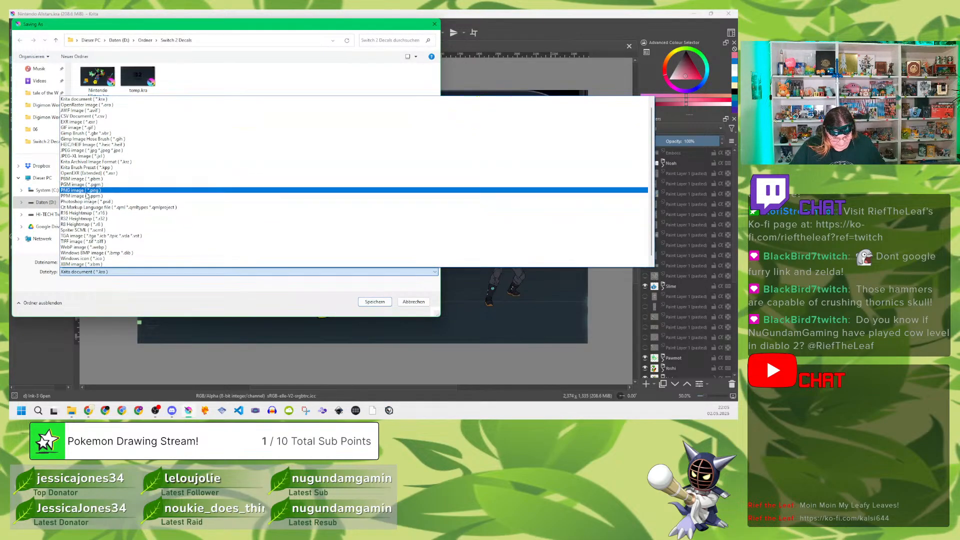
{"action": "left_click", "coordinate": [85, 194]}
{"action": "left_click", "coordinate": [373, 302]}
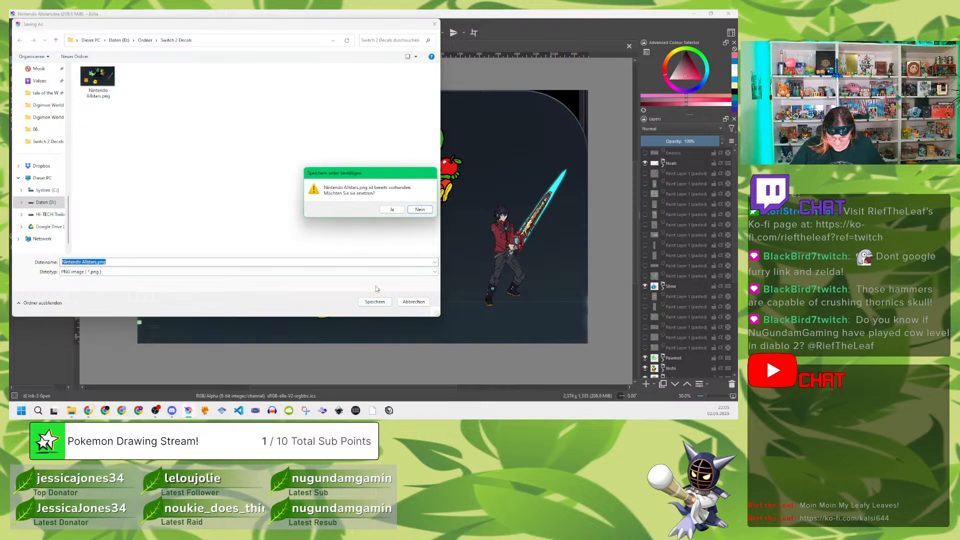
{"action": "left_click", "coordinate": [391, 210]}
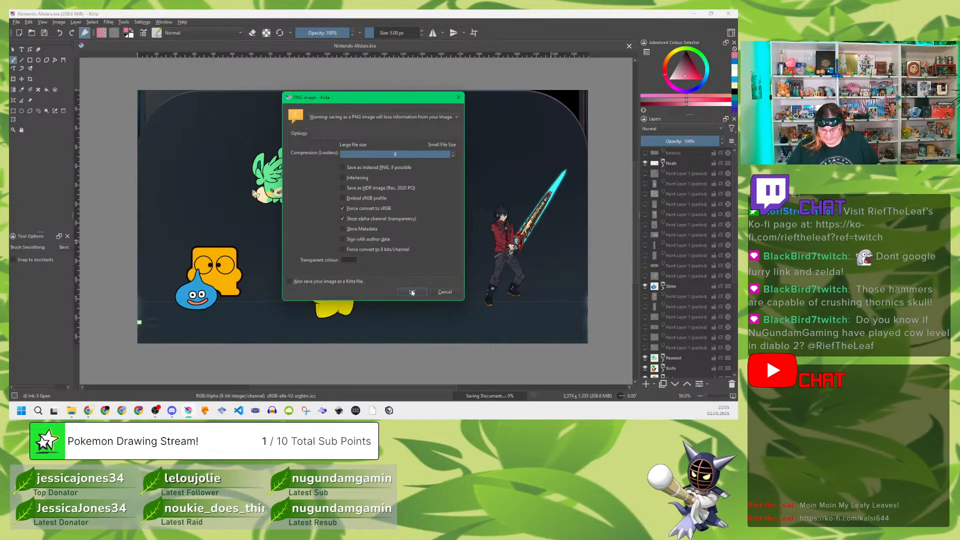
{"action": "left_click", "coordinate": [411, 292]}
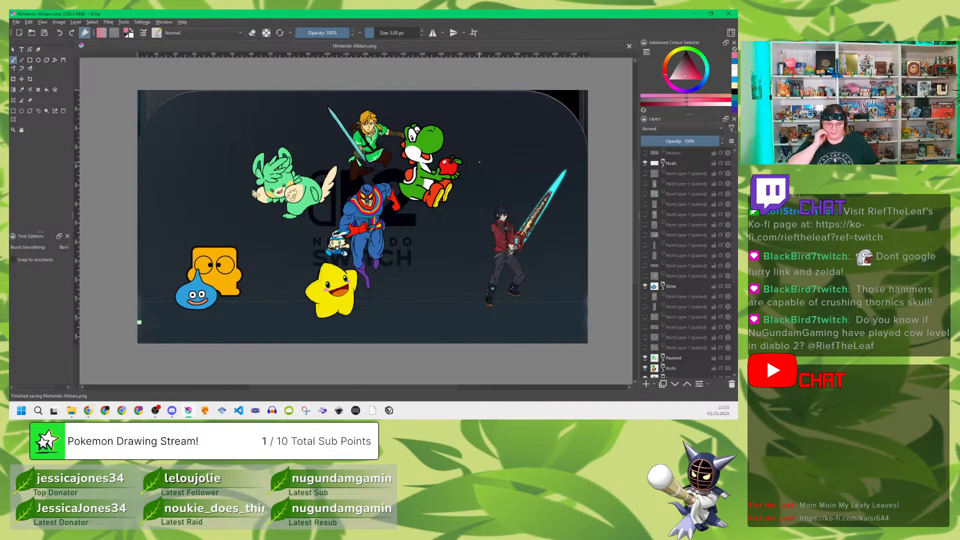